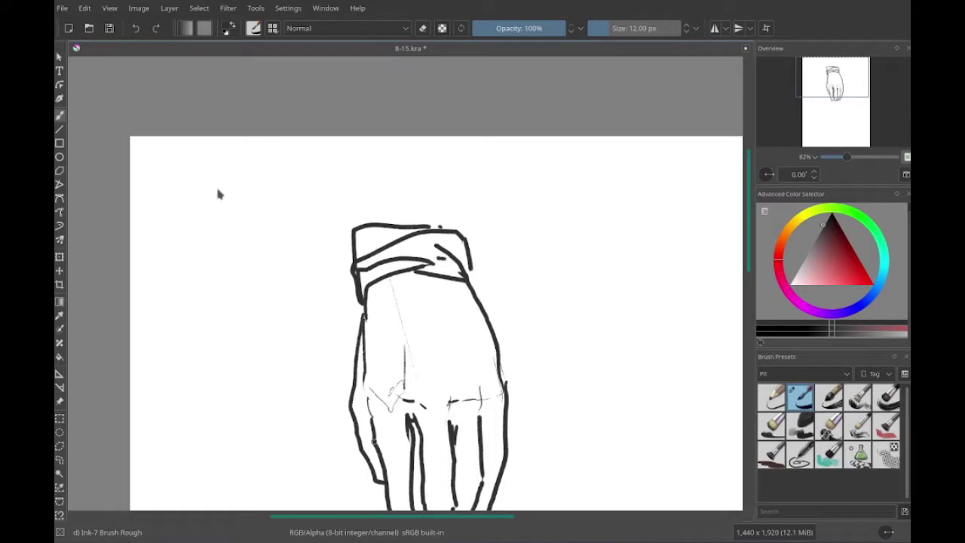
- Sketch the rounded crown, parted fringe and side locks of a head of hair beside the hand drawing
{"action": "mouse_move", "coordinate": [294, 370]}
{"action": "left_mouse_down"}
{"action": "mouse_move", "coordinate": [213, 275]}
{"action": "mouse_move", "coordinate": [154, 323]}
{"action": "left_mouse_up"}
{"action": "left_click_drag", "start_coordinate": [387, 259], "coordinate": [388, 366]}
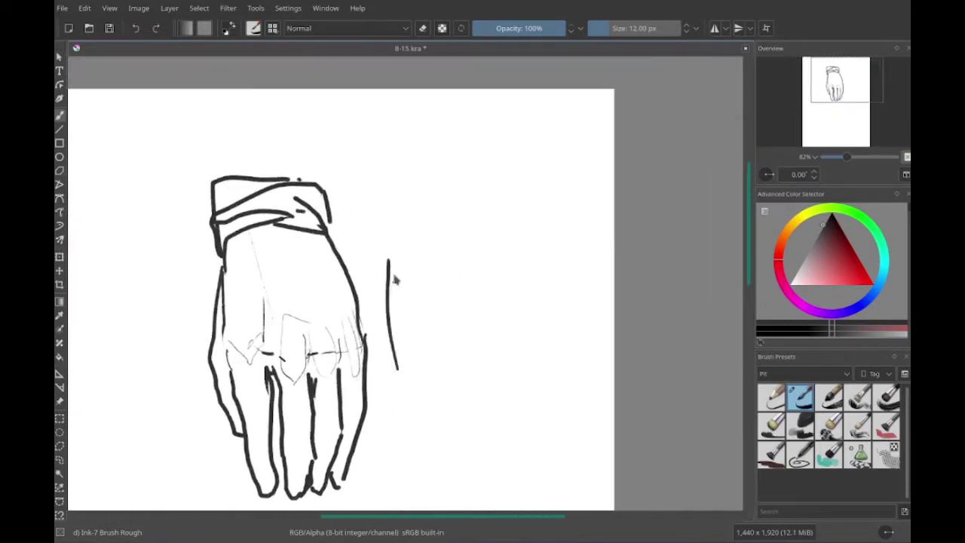
{"action": "mouse_move", "coordinate": [380, 275]}
{"action": "left_mouse_down"}
{"action": "mouse_move", "coordinate": [412, 361]}
{"action": "mouse_move", "coordinate": [457, 232]}
{"action": "mouse_move", "coordinate": [504, 243]}
{"action": "mouse_move", "coordinate": [600, 336]}
{"action": "left_mouse_up"}
{"action": "left_click_drag", "start_coordinate": [411, 249], "coordinate": [527, 215]}
{"action": "left_click_drag", "start_coordinate": [467, 301], "coordinate": [448, 291]}
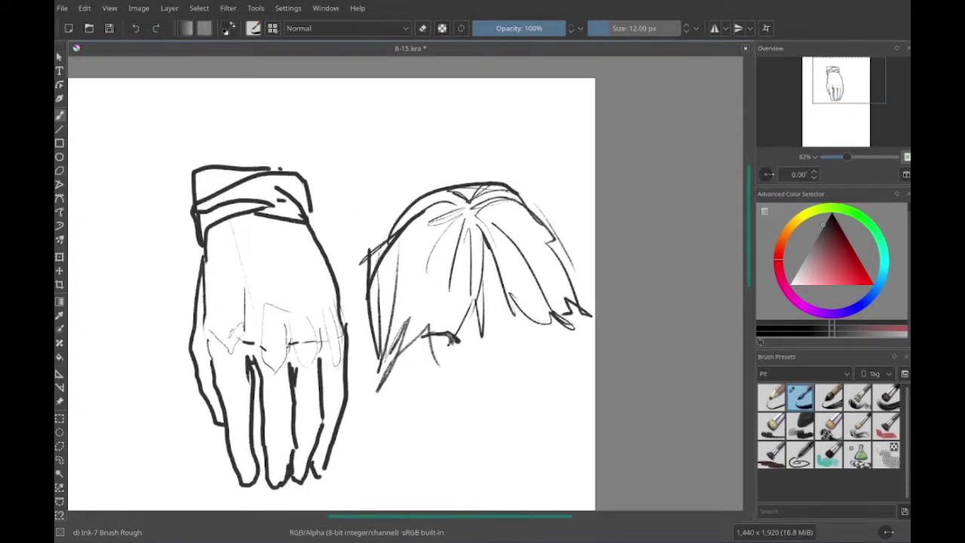
- Draw a narrowed eye with its brow, a round skull socket and a nose cavity beneath the fringe
{"action": "mouse_move", "coordinate": [422, 335]}
{"action": "left_mouse_down"}
{"action": "mouse_move", "coordinate": [460, 341]}
{"action": "mouse_move", "coordinate": [452, 354]}
{"action": "mouse_move", "coordinate": [403, 323]}
{"action": "left_mouse_up"}
{"action": "mouse_move", "coordinate": [364, 332]}
{"action": "left_mouse_down"}
{"action": "mouse_move", "coordinate": [441, 429]}
{"action": "mouse_move", "coordinate": [524, 332]}
{"action": "left_mouse_up"}
{"action": "left_click_drag", "start_coordinate": [453, 309], "coordinate": [491, 341]}
{"action": "key", "text": "ctrl+z"}
{"action": "key", "text": "ctrl+z"}
{"action": "key", "text": "ctrl+z"}
{"action": "key", "text": "ctrl+z"}
{"action": "left_click_drag", "start_coordinate": [433, 320], "coordinate": [452, 362]}
{"action": "mouse_move", "coordinate": [501, 317]}
{"action": "left_mouse_down"}
{"action": "mouse_move", "coordinate": [511, 339]}
{"action": "mouse_move", "coordinate": [467, 396]}
{"action": "left_mouse_up"}
{"action": "left_click_drag", "start_coordinate": [441, 385], "coordinate": [466, 392]}
- Erase stray marks on the face and add the ear and the jawline on the living side
{"action": "key", "text": "e"}
{"action": "mouse_move", "coordinate": [436, 437]}
{"action": "left_mouse_down"}
{"action": "mouse_move", "coordinate": [388, 384]}
{"action": "mouse_move", "coordinate": [436, 437]}
{"action": "left_mouse_up"}
{"action": "key", "text": "e"}
{"action": "left_click_drag", "start_coordinate": [360, 324], "coordinate": [345, 373]}
{"action": "left_click_drag", "start_coordinate": [376, 362], "coordinate": [342, 343]}
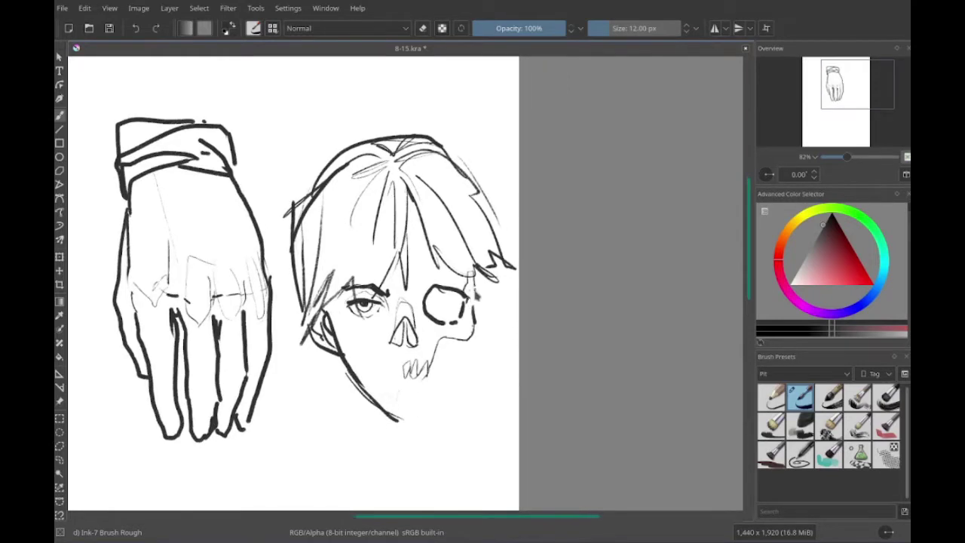
- Close the chin and the skull-side jaw, and draw the mouth running into exposed teeth
{"action": "left_click_drag", "start_coordinate": [475, 278], "coordinate": [482, 354]}
{"action": "left_click_drag", "start_coordinate": [476, 335], "coordinate": [410, 430]}
{"action": "left_click_drag", "start_coordinate": [429, 365], "coordinate": [437, 385]}
{"action": "left_click_drag", "start_coordinate": [410, 308], "coordinate": [412, 312]}
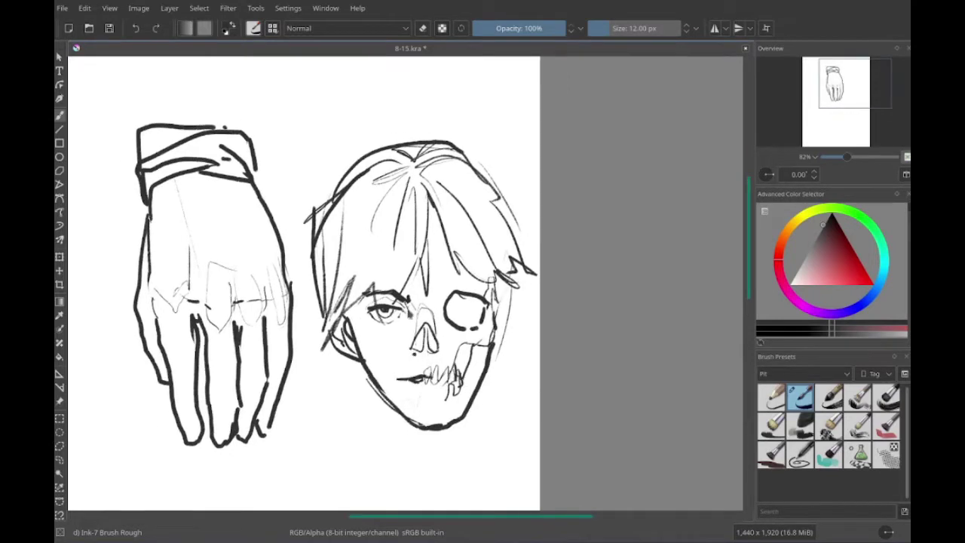
{"action": "left_click_drag", "start_coordinate": [478, 381], "coordinate": [410, 452]}
{"action": "left_click_drag", "start_coordinate": [494, 325], "coordinate": [431, 422]}
- Draw a slanted hat brim below the hand and face, with two pointed loops and a large arched plume
{"action": "left_click_drag", "start_coordinate": [445, 211], "coordinate": [437, 288]}
{"action": "mouse_move", "coordinate": [258, 452]}
{"action": "left_mouse_down"}
{"action": "mouse_move", "coordinate": [496, 312]}
{"action": "mouse_move", "coordinate": [372, 374]}
{"action": "mouse_move", "coordinate": [380, 376]}
{"action": "left_mouse_up"}
{"action": "left_click_drag", "start_coordinate": [343, 406], "coordinate": [339, 392]}
{"action": "mouse_move", "coordinate": [375, 369]}
{"action": "left_mouse_down"}
{"action": "mouse_move", "coordinate": [397, 316]}
{"action": "mouse_move", "coordinate": [551, 258]}
{"action": "mouse_move", "coordinate": [383, 331]}
{"action": "mouse_move", "coordinate": [403, 342]}
{"action": "mouse_move", "coordinate": [528, 285]}
{"action": "left_mouse_up"}
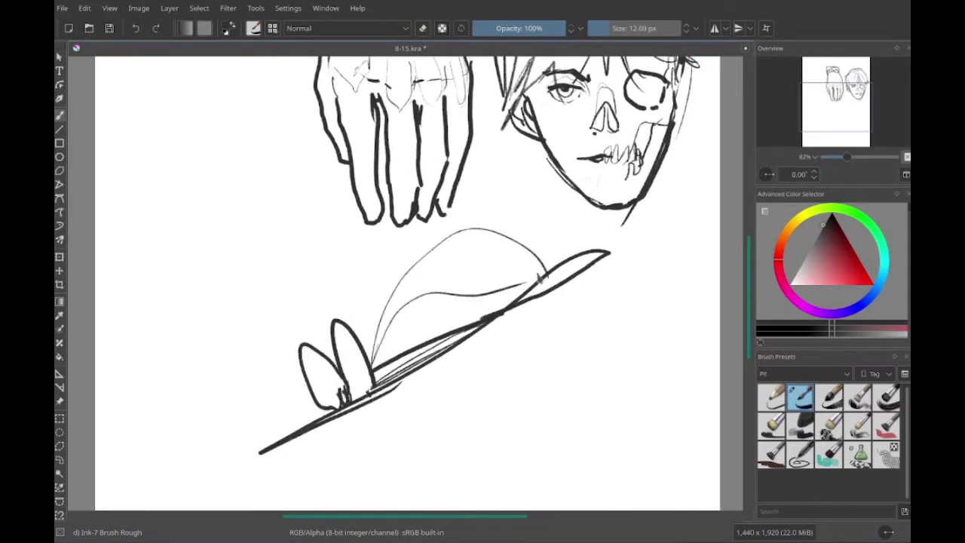
- Add a second folded plume and a cluster of flowers above the brim, plus a curled plume behind the loops
{"action": "left_click_drag", "start_coordinate": [375, 350], "coordinate": [407, 286]}
{"action": "left_click_drag", "start_coordinate": [388, 373], "coordinate": [422, 265]}
{"action": "mouse_move", "coordinate": [399, 388]}
{"action": "left_mouse_down"}
{"action": "mouse_move", "coordinate": [420, 363]}
{"action": "mouse_move", "coordinate": [457, 355]}
{"action": "mouse_move", "coordinate": [486, 324]}
{"action": "left_mouse_up"}
{"action": "mouse_move", "coordinate": [452, 358]}
{"action": "left_mouse_down"}
{"action": "mouse_move", "coordinate": [501, 343]}
{"action": "mouse_move", "coordinate": [482, 333]}
{"action": "mouse_move", "coordinate": [510, 328]}
{"action": "left_mouse_up"}
{"action": "mouse_move", "coordinate": [301, 475]}
{"action": "left_mouse_down"}
{"action": "mouse_move", "coordinate": [440, 343]}
{"action": "mouse_move", "coordinate": [361, 371]}
{"action": "mouse_move", "coordinate": [392, 386]}
{"action": "left_mouse_up"}
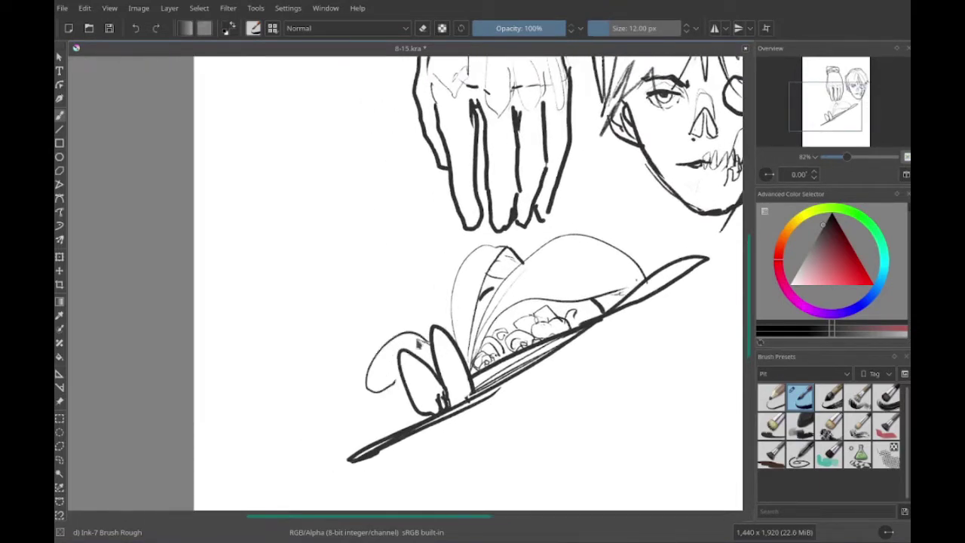
{"action": "left_click_drag", "start_coordinate": [487, 351], "coordinate": [451, 352]}
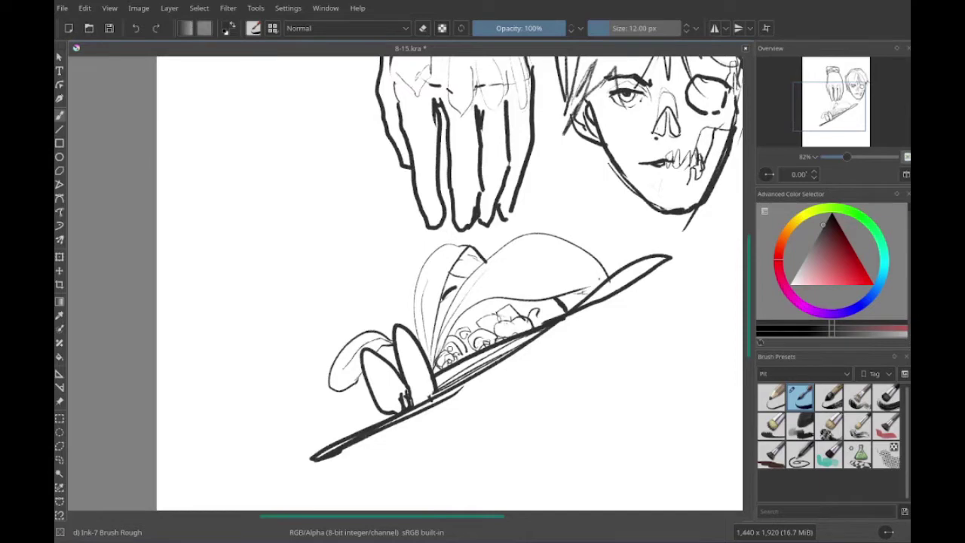
- Shade the plume folds and sketch a crosshatched cap under the back of the brim
{"action": "mouse_move", "coordinate": [453, 302]}
{"action": "left_mouse_down"}
{"action": "mouse_move", "coordinate": [434, 282]}
{"action": "mouse_move", "coordinate": [540, 288]}
{"action": "left_mouse_up"}
{"action": "mouse_move", "coordinate": [452, 226]}
{"action": "left_mouse_down"}
{"action": "mouse_move", "coordinate": [414, 321]}
{"action": "mouse_move", "coordinate": [459, 286]}
{"action": "left_mouse_up"}
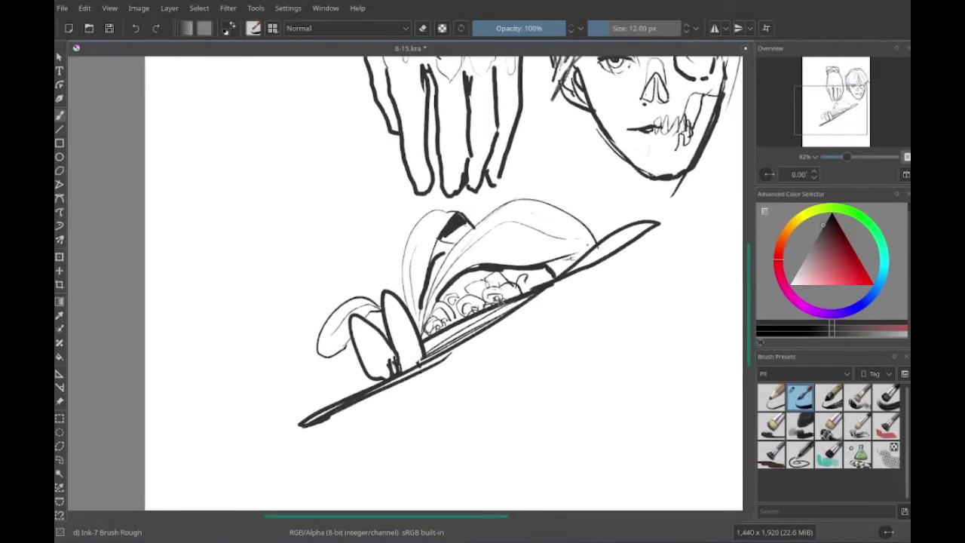
{"action": "mouse_move", "coordinate": [485, 340]}
{"action": "left_mouse_down"}
{"action": "mouse_move", "coordinate": [510, 301]}
{"action": "mouse_move", "coordinate": [577, 308]}
{"action": "mouse_move", "coordinate": [565, 259]}
{"action": "mouse_move", "coordinate": [569, 294]}
{"action": "left_mouse_up"}
{"action": "left_click_drag", "start_coordinate": [580, 256], "coordinate": [592, 298]}
{"action": "mouse_move", "coordinate": [420, 349]}
{"action": "left_mouse_down"}
{"action": "mouse_move", "coordinate": [373, 369]}
{"action": "mouse_move", "coordinate": [405, 334]}
{"action": "left_mouse_up"}
- Erase the brim's thin ends and redraw it with a broad rounded back and a wider pointed front
{"action": "left_click_drag", "start_coordinate": [587, 215], "coordinate": [594, 229]}
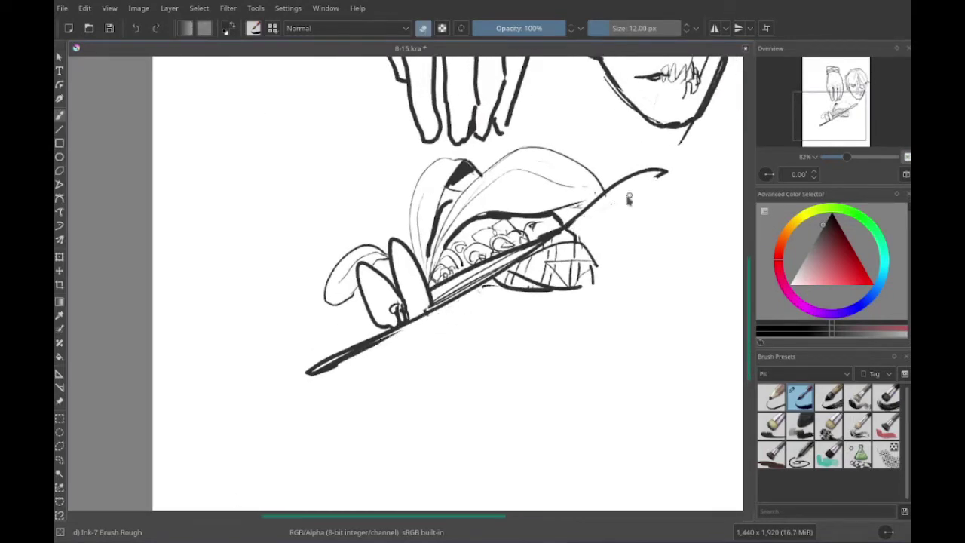
{"action": "left_click_drag", "start_coordinate": [663, 172], "coordinate": [654, 229]}
{"action": "left_click_drag", "start_coordinate": [634, 226], "coordinate": [727, 190]}
{"action": "mouse_move", "coordinate": [543, 268]}
{"action": "left_mouse_down"}
{"action": "mouse_move", "coordinate": [392, 366]}
{"action": "mouse_move", "coordinate": [520, 267]}
{"action": "left_mouse_up"}
{"action": "mouse_move", "coordinate": [570, 287]}
{"action": "left_mouse_down"}
{"action": "mouse_move", "coordinate": [459, 292]}
{"action": "mouse_move", "coordinate": [532, 375]}
{"action": "mouse_move", "coordinate": [495, 399]}
{"action": "left_mouse_up"}
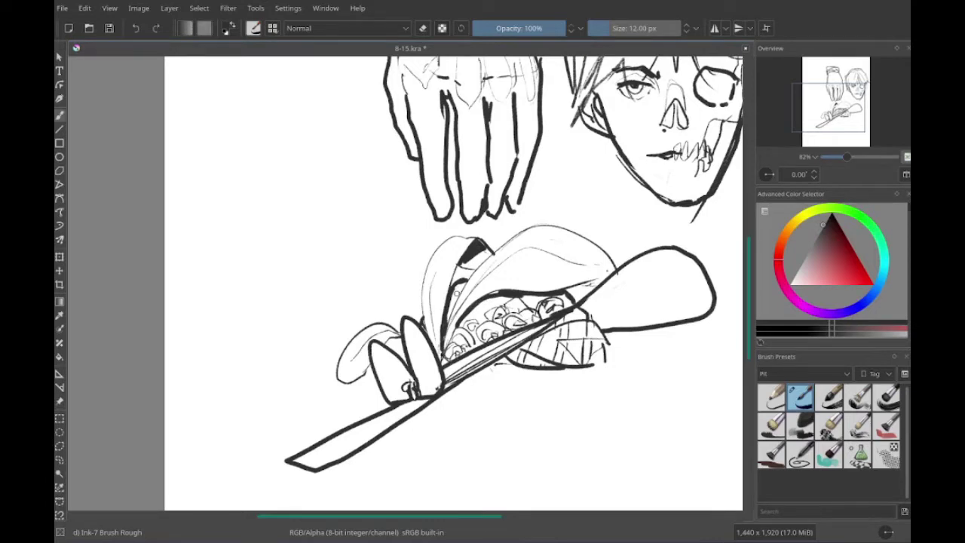
- Outline a second face to the left of the hand and draw its slanted brows and eyes
{"action": "left_click_drag", "start_coordinate": [341, 386], "coordinate": [347, 346]}
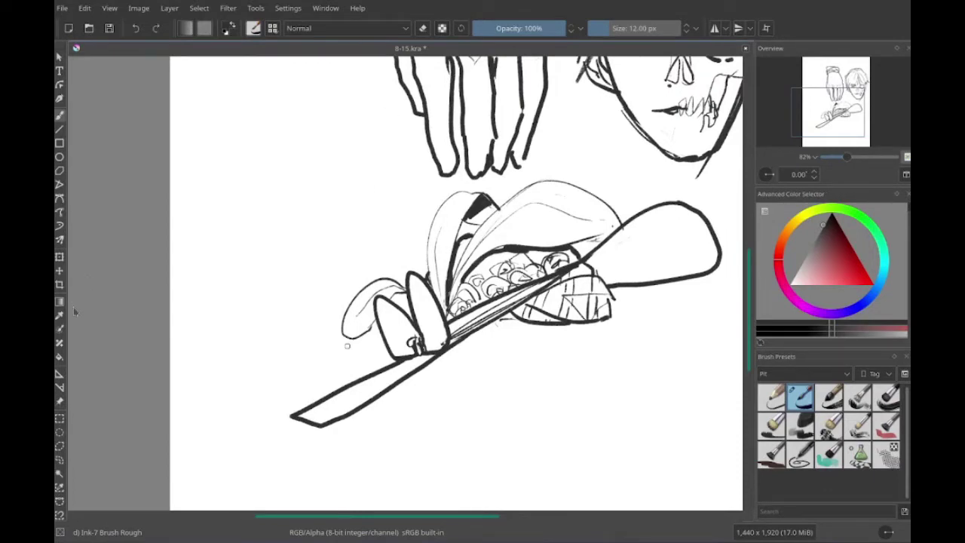
{"action": "left_click_drag", "start_coordinate": [347, 346], "coordinate": [302, 505]}
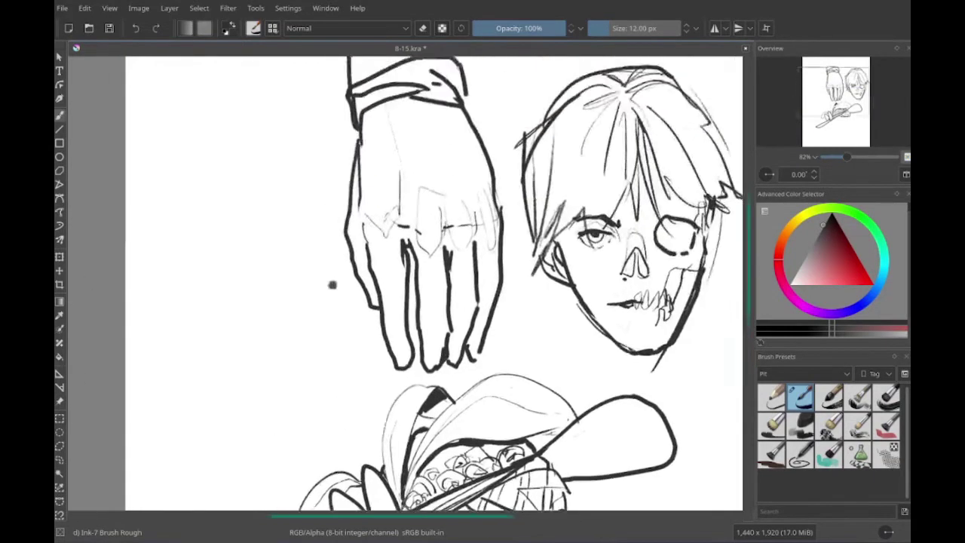
{"action": "left_click_drag", "start_coordinate": [226, 189], "coordinate": [380, 275]}
{"action": "left_click_drag", "start_coordinate": [382, 197], "coordinate": [334, 303]}
{"action": "mouse_move", "coordinate": [339, 290]}
{"action": "left_mouse_down"}
{"action": "mouse_move", "coordinate": [371, 297]}
{"action": "mouse_move", "coordinate": [440, 279]}
{"action": "mouse_move", "coordinate": [433, 301]}
{"action": "mouse_move", "coordinate": [446, 294]}
{"action": "mouse_move", "coordinate": [390, 304]}
{"action": "mouse_move", "coordinate": [413, 410]}
{"action": "left_mouse_up"}
{"action": "key", "text": "ctrl+z"}
{"action": "left_click_drag", "start_coordinate": [365, 313], "coordinate": [424, 413]}
{"action": "left_click_drag", "start_coordinate": [435, 408], "coordinate": [497, 343]}
{"action": "left_click_drag", "start_coordinate": [374, 335], "coordinate": [383, 339]}
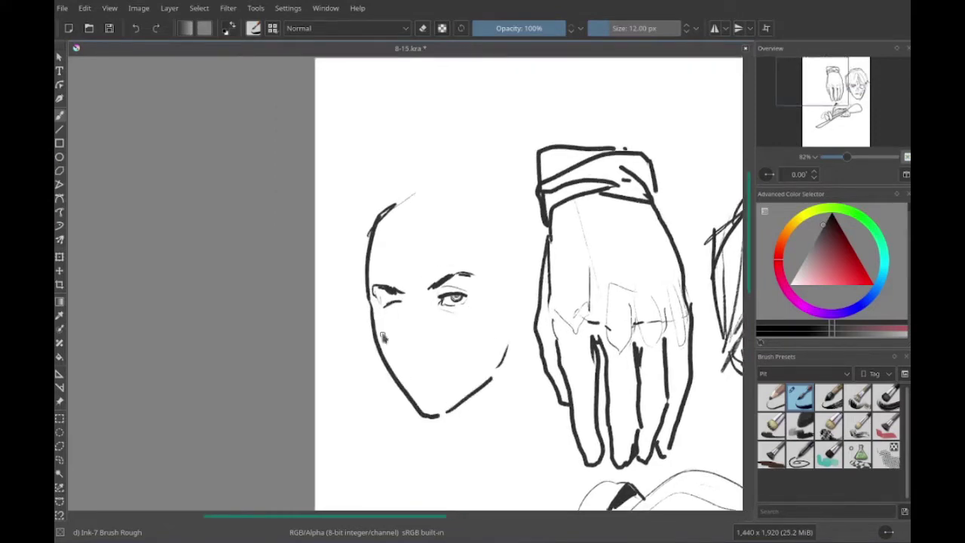
- Draw the second face's nose and its mouth with two upward tusks
{"action": "mouse_move", "coordinate": [377, 300]}
{"action": "left_mouse_down"}
{"action": "mouse_move", "coordinate": [402, 306]}
{"action": "mouse_move", "coordinate": [381, 317]}
{"action": "left_mouse_up"}
{"action": "mouse_move", "coordinate": [391, 300]}
{"action": "left_mouse_down"}
{"action": "mouse_move", "coordinate": [389, 355]}
{"action": "mouse_move", "coordinate": [414, 351]}
{"action": "left_mouse_up"}
{"action": "left_click_drag", "start_coordinate": [413, 351], "coordinate": [384, 348]}
{"action": "mouse_move", "coordinate": [375, 363]}
{"action": "left_mouse_down"}
{"action": "mouse_move", "coordinate": [385, 382]}
{"action": "mouse_move", "coordinate": [381, 370]}
{"action": "left_mouse_up"}
{"action": "mouse_move", "coordinate": [405, 365]}
{"action": "left_mouse_down"}
{"action": "mouse_move", "coordinate": [413, 345]}
{"action": "mouse_move", "coordinate": [402, 409]}
{"action": "left_mouse_up"}
{"action": "left_click_drag", "start_coordinate": [425, 297], "coordinate": [434, 309]}
- Frame the tusked face with swept hair and add its pointed ear
{"action": "mouse_move", "coordinate": [353, 215]}
{"action": "left_mouse_down"}
{"action": "mouse_move", "coordinate": [374, 260]}
{"action": "mouse_move", "coordinate": [448, 317]}
{"action": "left_mouse_up"}
{"action": "left_click_drag", "start_coordinate": [476, 330], "coordinate": [513, 383]}
{"action": "left_click_drag", "start_coordinate": [362, 273], "coordinate": [332, 383]}
{"action": "left_click_drag", "start_coordinate": [385, 254], "coordinate": [407, 326]}
{"action": "mouse_move", "coordinate": [395, 459]}
{"action": "left_mouse_down"}
{"action": "mouse_move", "coordinate": [370, 376]}
{"action": "mouse_move", "coordinate": [343, 377]}
{"action": "left_mouse_up"}
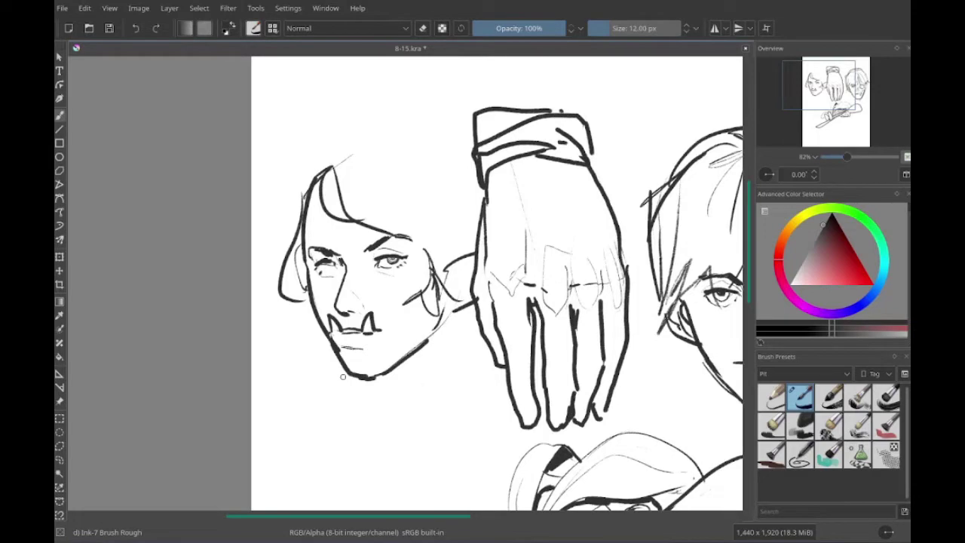
- Erase the curled plume behind the hat's loops and add inner lines to the tusked face's ear
{"action": "left_click_drag", "start_coordinate": [342, 376], "coordinate": [199, 100]}
{"action": "mouse_move", "coordinate": [251, 251]}
{"action": "left_mouse_down"}
{"action": "mouse_move", "coordinate": [312, 274]}
{"action": "mouse_move", "coordinate": [337, 305]}
{"action": "mouse_move", "coordinate": [360, 300]}
{"action": "left_mouse_up"}
{"action": "key", "text": "e"}
{"action": "mouse_move", "coordinate": [390, 346]}
{"action": "left_mouse_down"}
{"action": "mouse_move", "coordinate": [419, 336]}
{"action": "mouse_move", "coordinate": [441, 344]}
{"action": "mouse_move", "coordinate": [368, 252]}
{"action": "mouse_move", "coordinate": [331, 256]}
{"action": "mouse_move", "coordinate": [336, 243]}
{"action": "mouse_move", "coordinate": [384, 319]}
{"action": "mouse_move", "coordinate": [439, 312]}
{"action": "mouse_move", "coordinate": [422, 312]}
{"action": "left_mouse_up"}
{"action": "key", "text": "e"}
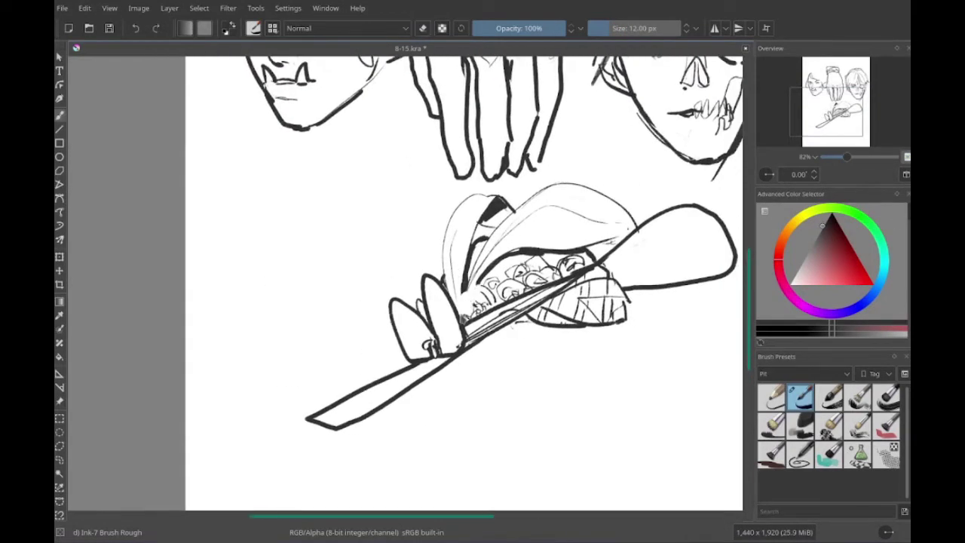
{"action": "mouse_move", "coordinate": [499, 363]}
{"action": "left_mouse_down"}
{"action": "mouse_move", "coordinate": [473, 386]}
{"action": "mouse_move", "coordinate": [495, 396]}
{"action": "mouse_move", "coordinate": [438, 304]}
{"action": "left_mouse_up"}
{"action": "left_click_drag", "start_coordinate": [419, 371], "coordinate": [416, 313]}
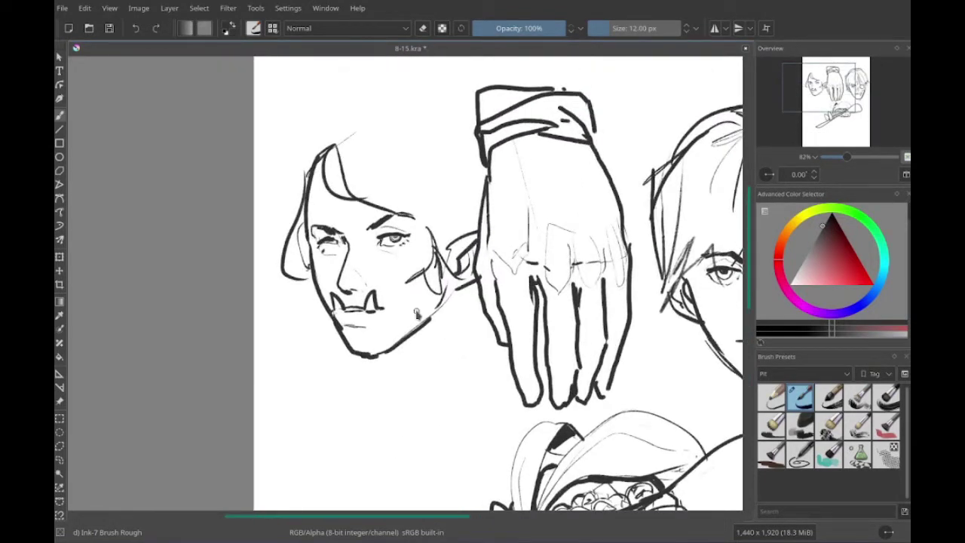
- Remove the hand and both face sketches, keeping only the hat near the top of the page
{"action": "left_click_drag", "start_coordinate": [415, 313], "coordinate": [281, 72]}
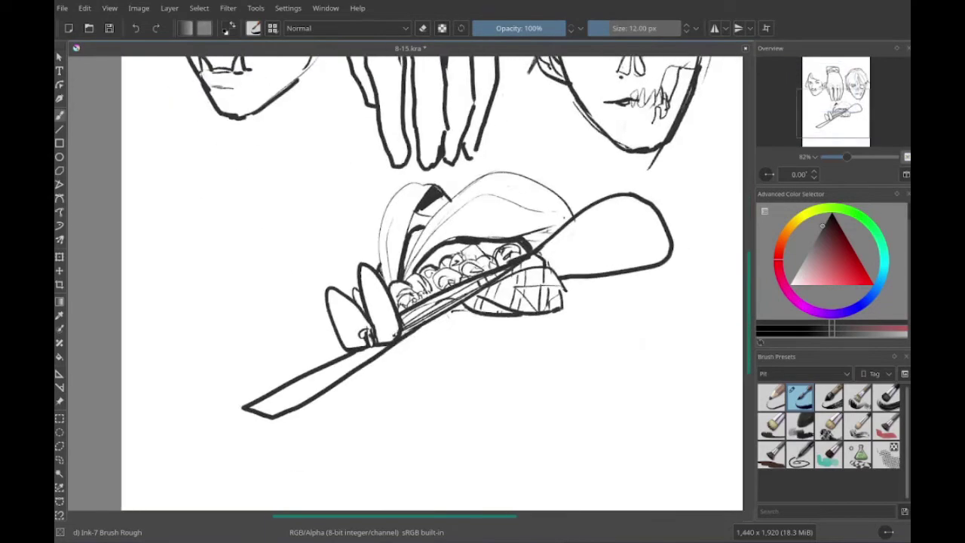
{"action": "mouse_move", "coordinate": [423, 189]}
{"action": "left_mouse_down"}
{"action": "mouse_move", "coordinate": [411, 192]}
{"action": "mouse_move", "coordinate": [485, 320]}
{"action": "left_mouse_up"}
{"action": "key", "text": "Delete"}
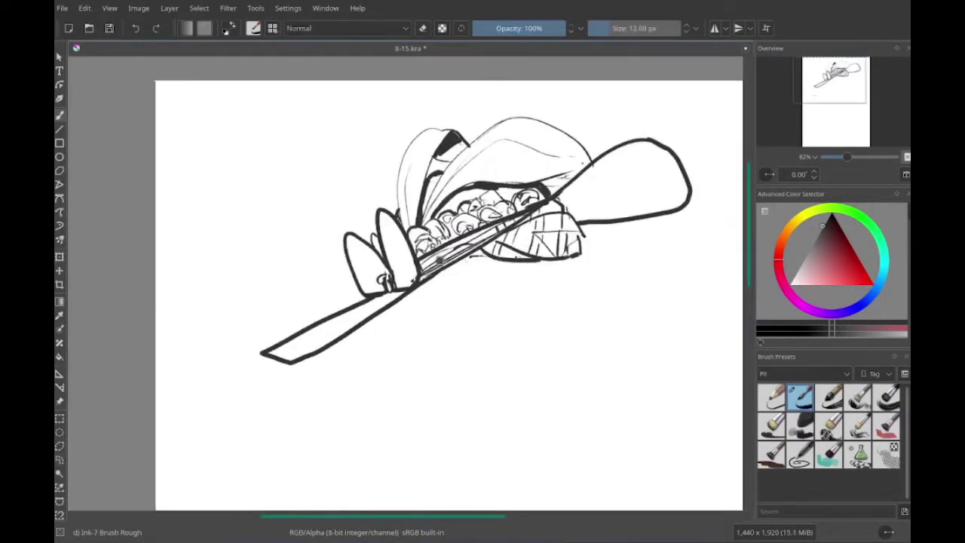
- Draw a jaw outline beneath the hat, with a pointed ear and a curl of hair in front of it
{"action": "mouse_move", "coordinate": [421, 294]}
{"action": "left_mouse_down"}
{"action": "mouse_move", "coordinate": [448, 380]}
{"action": "mouse_move", "coordinate": [477, 395]}
{"action": "mouse_move", "coordinate": [542, 326]}
{"action": "left_mouse_up"}
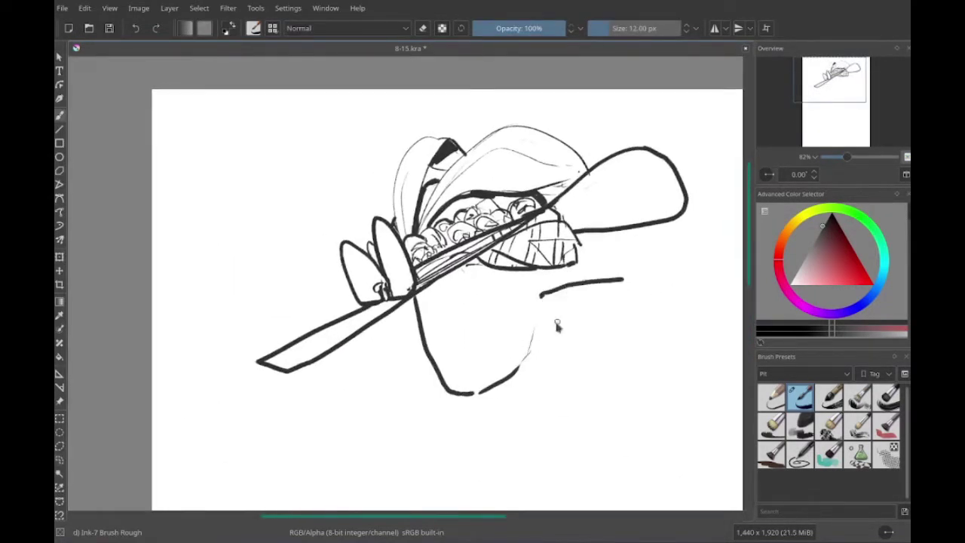
{"action": "mouse_move", "coordinate": [543, 290]}
{"action": "left_mouse_down"}
{"action": "mouse_move", "coordinate": [626, 279]}
{"action": "mouse_move", "coordinate": [588, 283]}
{"action": "left_mouse_up"}
{"action": "key", "text": "ctrl+z"}
{"action": "mouse_move", "coordinate": [533, 333]}
{"action": "left_mouse_down"}
{"action": "mouse_move", "coordinate": [551, 340]}
{"action": "mouse_move", "coordinate": [596, 301]}
{"action": "mouse_move", "coordinate": [554, 354]}
{"action": "left_mouse_up"}
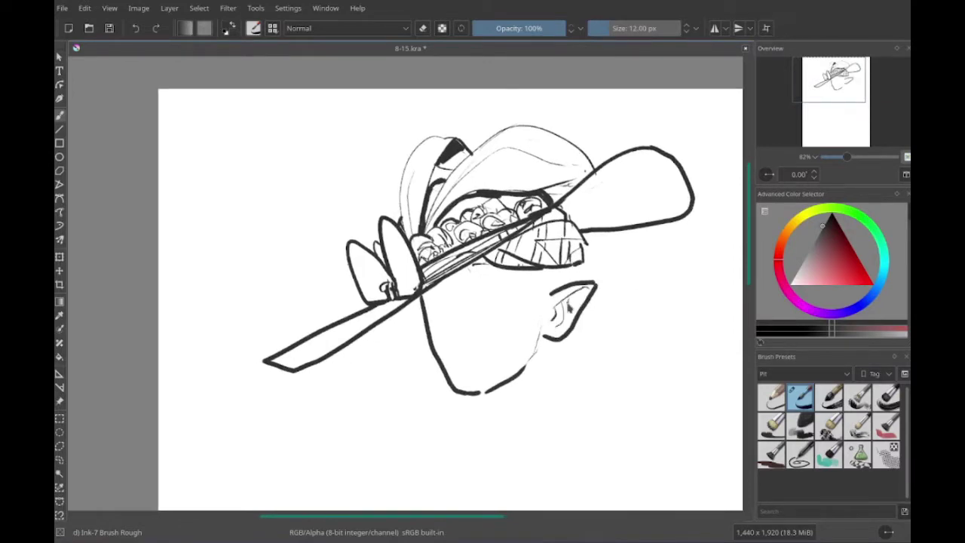
{"action": "mouse_move", "coordinate": [569, 317]}
{"action": "left_mouse_down"}
{"action": "mouse_move", "coordinate": [558, 337]}
{"action": "mouse_move", "coordinate": [548, 329]}
{"action": "mouse_move", "coordinate": [548, 303]}
{"action": "mouse_move", "coordinate": [604, 305]}
{"action": "left_mouse_up"}
- Erase the brim's lower front edge and redraw it as a smooth curve with a clean pointed tip
{"action": "key", "text": "e"}
{"action": "mouse_move", "coordinate": [373, 368]}
{"action": "left_mouse_down"}
{"action": "mouse_move", "coordinate": [512, 302]}
{"action": "mouse_move", "coordinate": [565, 253]}
{"action": "left_mouse_up"}
{"action": "key", "text": "e"}
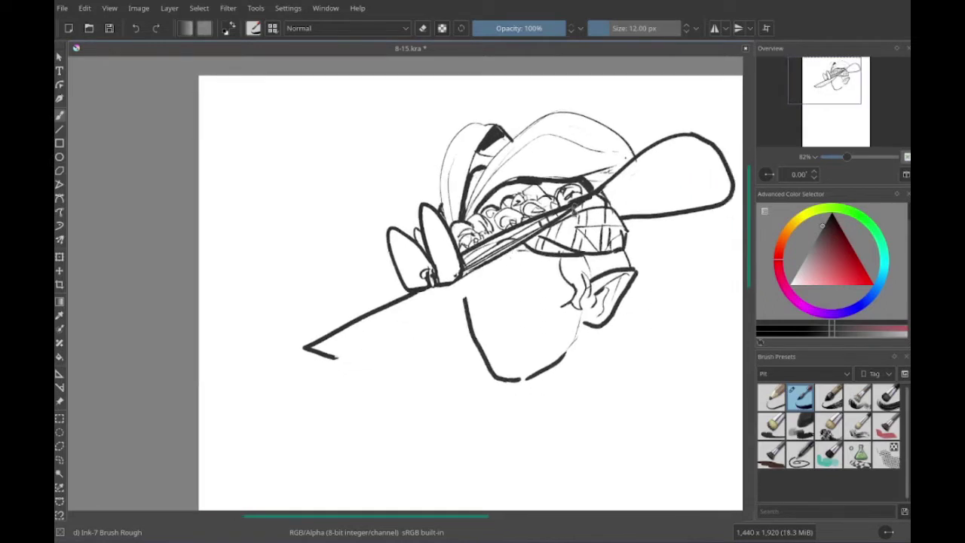
{"action": "left_click_drag", "start_coordinate": [723, 151], "coordinate": [625, 226]}
{"action": "key", "text": "e"}
{"action": "mouse_move", "coordinate": [431, 292]}
{"action": "left_mouse_down"}
{"action": "mouse_move", "coordinate": [456, 277]}
{"action": "mouse_move", "coordinate": [460, 298]}
{"action": "left_mouse_up"}
{"action": "key", "text": "e"}
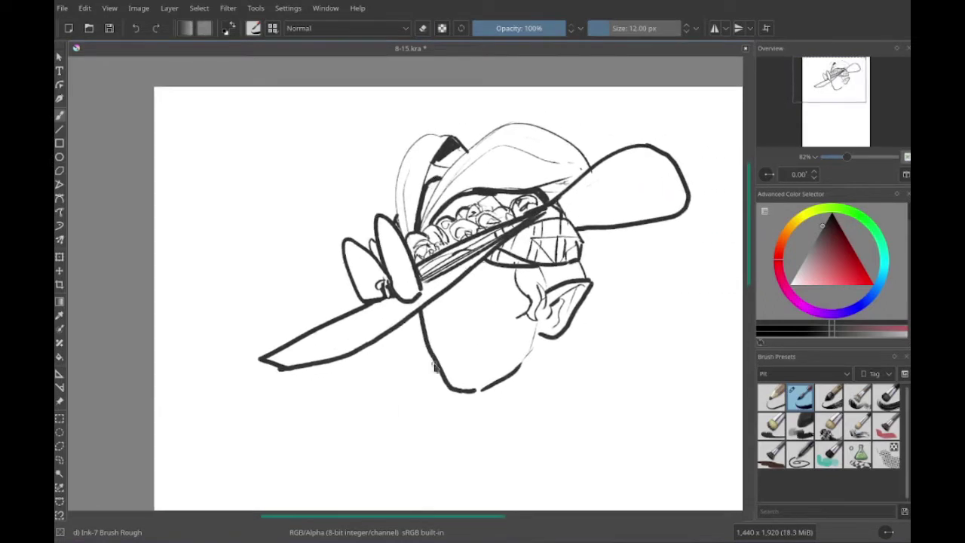
{"action": "left_click_drag", "start_coordinate": [620, 209], "coordinate": [630, 202]}
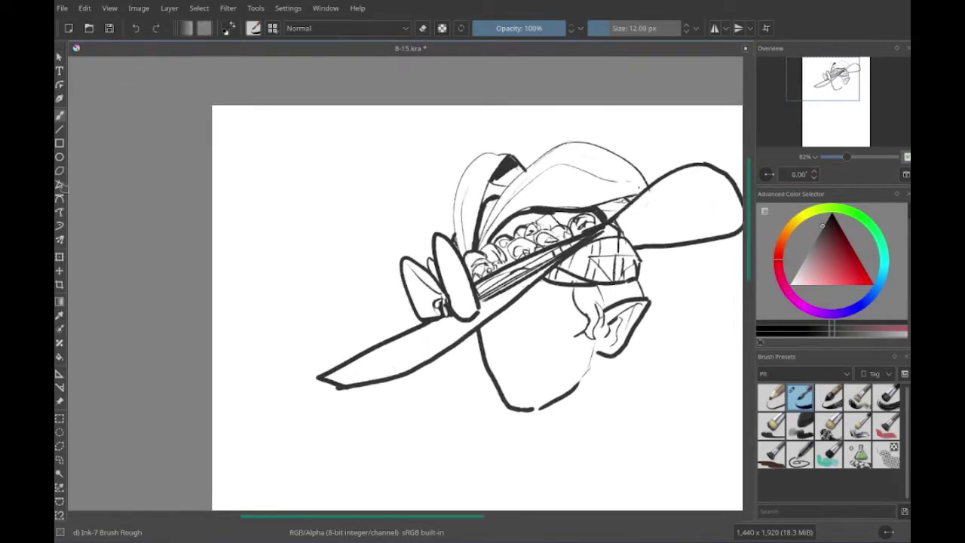
{"action": "left_click_drag", "start_coordinate": [361, 395], "coordinate": [375, 379]}
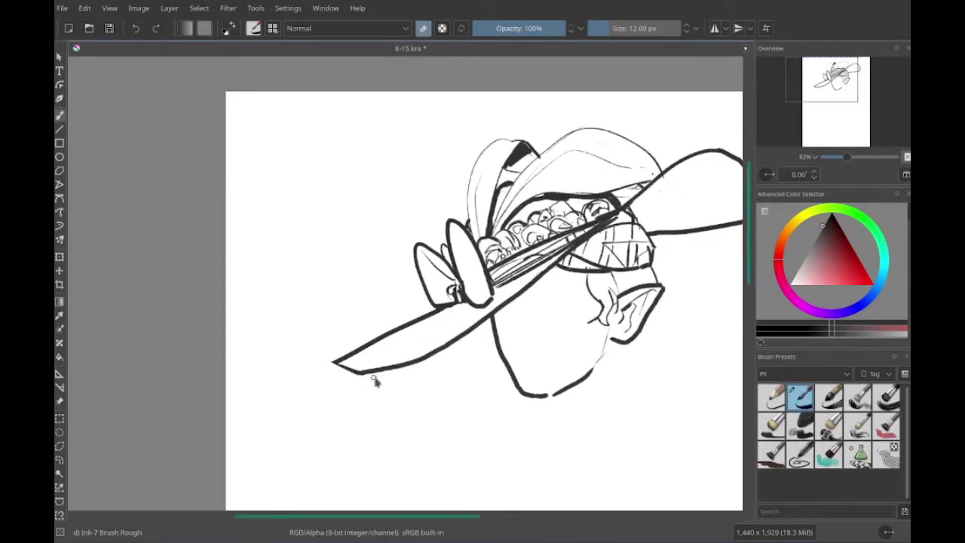
- Draw the half-lidded eye, its brow and the nose on the face under the hat
{"action": "mouse_move", "coordinate": [160, 358]}
{"action": "left_mouse_down"}
{"action": "mouse_move", "coordinate": [531, 287]}
{"action": "mouse_move", "coordinate": [475, 305]}
{"action": "mouse_move", "coordinate": [470, 318]}
{"action": "mouse_move", "coordinate": [556, 324]}
{"action": "left_mouse_up"}
{"action": "mouse_move", "coordinate": [498, 285]}
{"action": "left_mouse_down"}
{"action": "mouse_move", "coordinate": [517, 282]}
{"action": "mouse_move", "coordinate": [535, 299]}
{"action": "mouse_move", "coordinate": [507, 302]}
{"action": "mouse_move", "coordinate": [536, 309]}
{"action": "mouse_move", "coordinate": [463, 319]}
{"action": "mouse_move", "coordinate": [480, 333]}
{"action": "mouse_move", "coordinate": [506, 299]}
{"action": "left_mouse_up"}
{"action": "left_click_drag", "start_coordinate": [404, 361], "coordinate": [382, 357]}
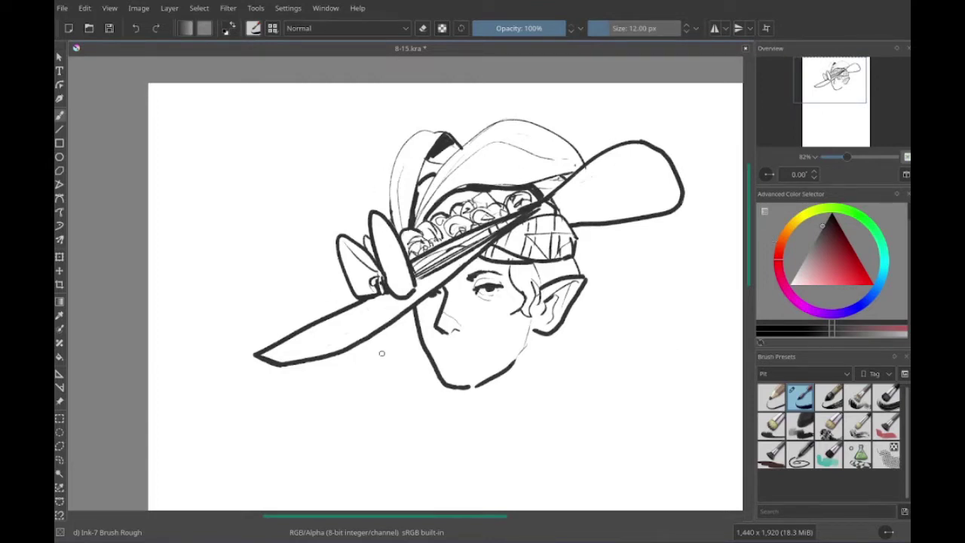
{"action": "scroll", "coordinate": [381, 353], "scroll_direction": "up", "scroll_amount": 2}
{"action": "key", "text": "e"}
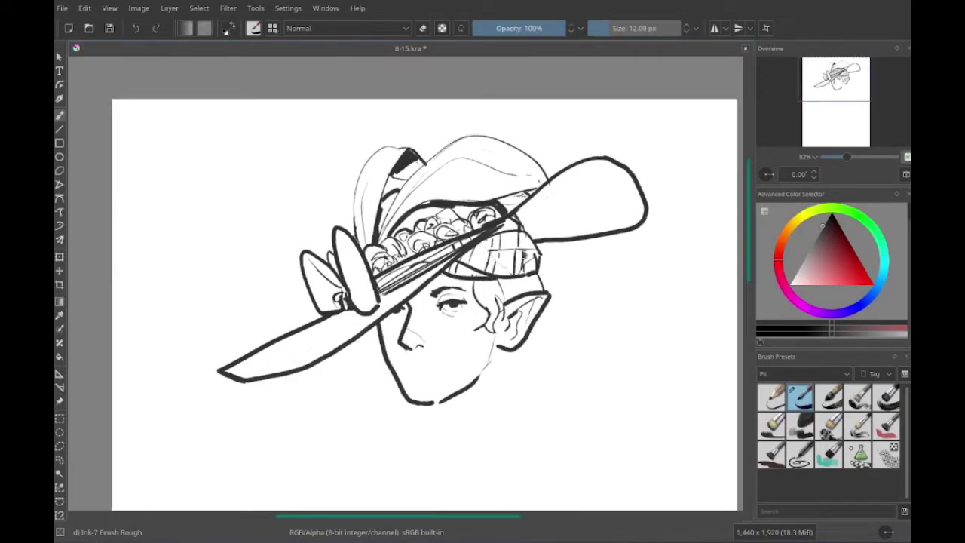
- Draw the mouth of the hatted face with two upward tusks and a lower lip
{"action": "key", "text": "e"}
{"action": "scroll", "coordinate": [502, 277], "scroll_direction": "down", "scroll_amount": 1}
{"action": "scroll", "coordinate": [503, 277], "scroll_direction": "left", "scroll_amount": 1}
{"action": "left_click_drag", "start_coordinate": [431, 352], "coordinate": [467, 356]}
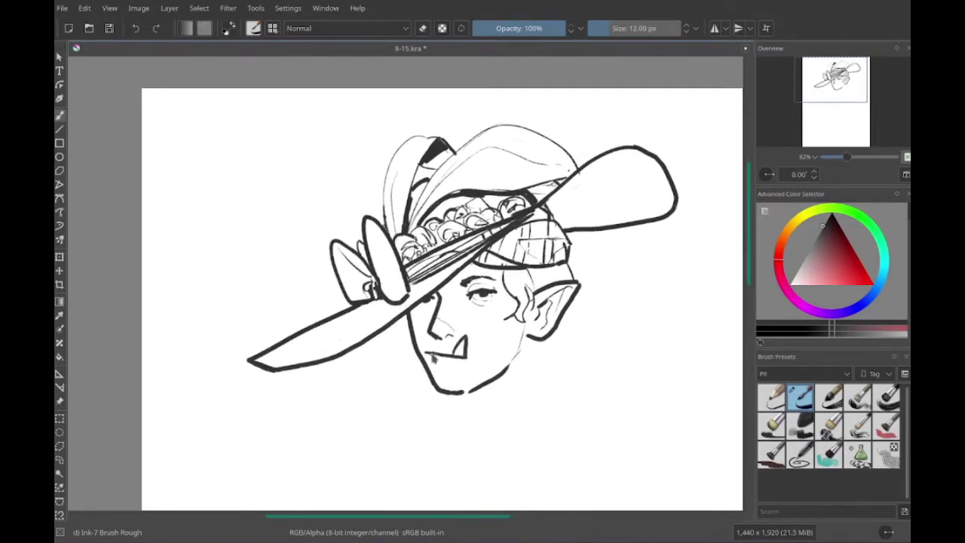
{"action": "left_click_drag", "start_coordinate": [422, 336], "coordinate": [429, 354]}
{"action": "mouse_move", "coordinate": [453, 340]}
{"action": "left_mouse_down"}
{"action": "mouse_move", "coordinate": [459, 356]}
{"action": "mouse_move", "coordinate": [467, 341]}
{"action": "left_mouse_up"}
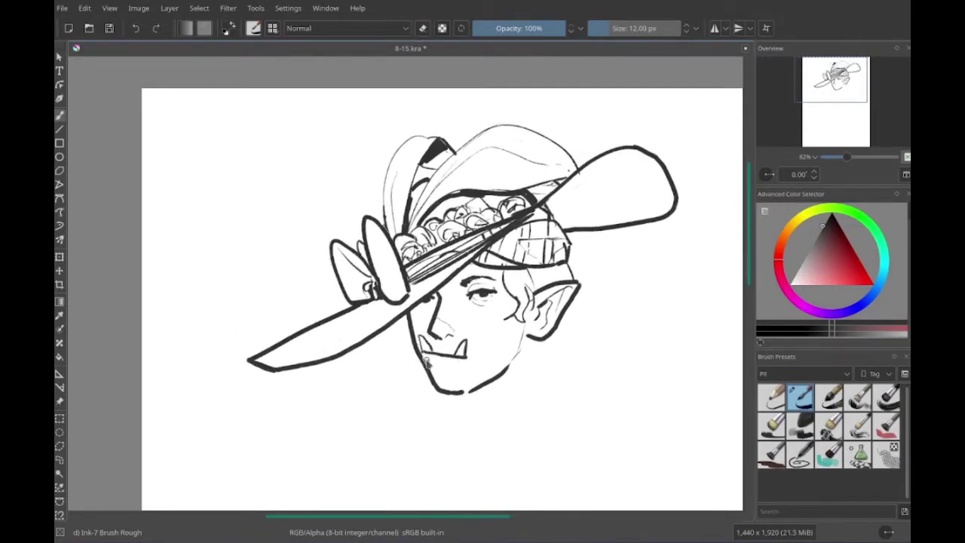
{"action": "mouse_move", "coordinate": [429, 366]}
{"action": "left_mouse_down"}
{"action": "mouse_move", "coordinate": [456, 371]}
{"action": "mouse_move", "coordinate": [436, 383]}
{"action": "mouse_move", "coordinate": [448, 371]}
{"action": "left_mouse_up"}
- Draw the neck and an upturned collar flap below the jaw
{"action": "scroll", "coordinate": [453, 372], "scroll_direction": "right", "scroll_amount": 1}
{"action": "scroll", "coordinate": [453, 371], "scroll_direction": "up", "scroll_amount": 1}
{"action": "scroll", "coordinate": [435, 345], "scroll_direction": "up", "scroll_amount": 1}
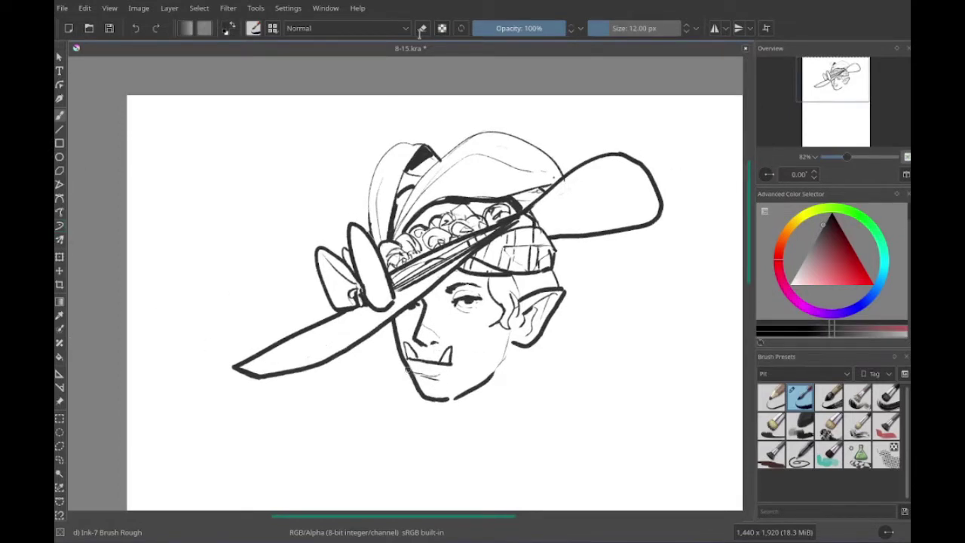
{"action": "scroll", "coordinate": [426, 309], "scroll_direction": "down", "scroll_amount": 1}
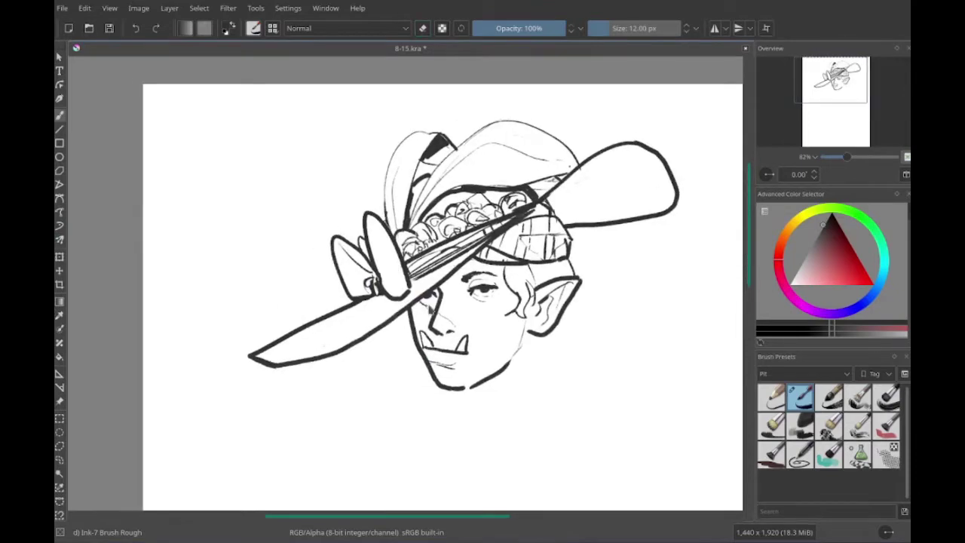
{"action": "scroll", "coordinate": [452, 286], "scroll_direction": "down", "scroll_amount": 3}
{"action": "scroll", "coordinate": [416, 298], "scroll_direction": "right", "scroll_amount": 1}
{"action": "left_click_drag", "start_coordinate": [494, 261], "coordinate": [494, 309]}
{"action": "left_click_drag", "start_coordinate": [434, 316], "coordinate": [436, 328]}
{"action": "left_click_drag", "start_coordinate": [499, 329], "coordinate": [446, 354]}
- Sketch the hair behind the pointed ear with a tuft flicking outward at the nape
{"action": "scroll", "coordinate": [454, 282], "scroll_direction": "down", "scroll_amount": 5}
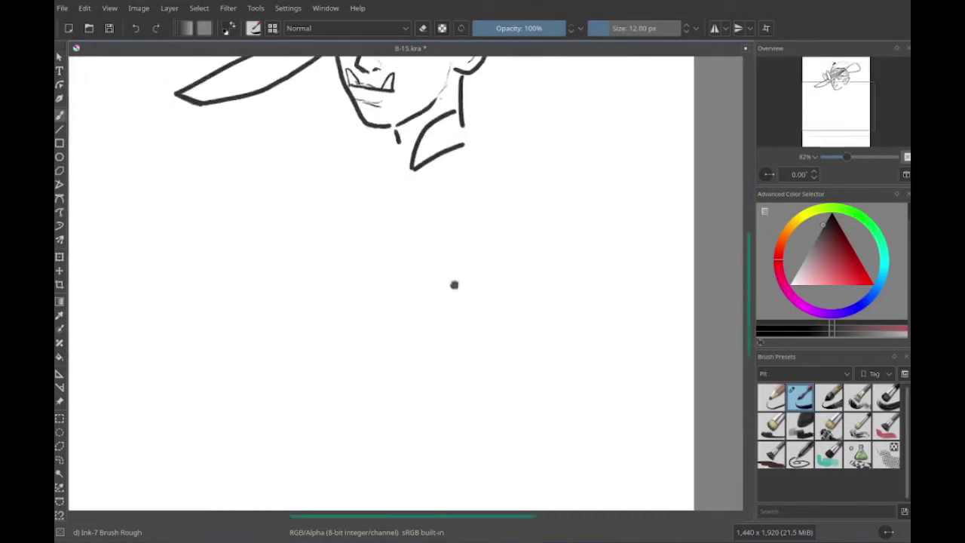
{"action": "scroll", "coordinate": [455, 282], "scroll_direction": "left", "scroll_amount": 5}
{"action": "scroll", "coordinate": [454, 282], "scroll_direction": "right", "scroll_amount": 3}
{"action": "mouse_move", "coordinate": [573, 258]}
{"action": "left_mouse_down"}
{"action": "mouse_move", "coordinate": [549, 322]}
{"action": "mouse_move", "coordinate": [607, 340]}
{"action": "left_mouse_up"}
{"action": "scroll", "coordinate": [445, 283], "scroll_direction": "right", "scroll_amount": 1}
{"action": "left_click_drag", "start_coordinate": [549, 315], "coordinate": [544, 344]}
{"action": "scroll", "coordinate": [445, 282], "scroll_direction": "right", "scroll_amount": 2}
{"action": "scroll", "coordinate": [445, 283], "scroll_direction": "up", "scroll_amount": 2}
- Draw a dangling earring on the pointed ear, undoing the first strokes
{"action": "left_click_drag", "start_coordinate": [497, 305], "coordinate": [503, 345]}
{"action": "scroll", "coordinate": [498, 317], "scroll_direction": "right", "scroll_amount": 1}
{"action": "scroll", "coordinate": [498, 316], "scroll_direction": "left", "scroll_amount": 1}
{"action": "scroll", "coordinate": [498, 317], "scroll_direction": "down", "scroll_amount": 1}
{"action": "key", "text": "ctrl+z"}
{"action": "key", "text": "ctrl+z"}
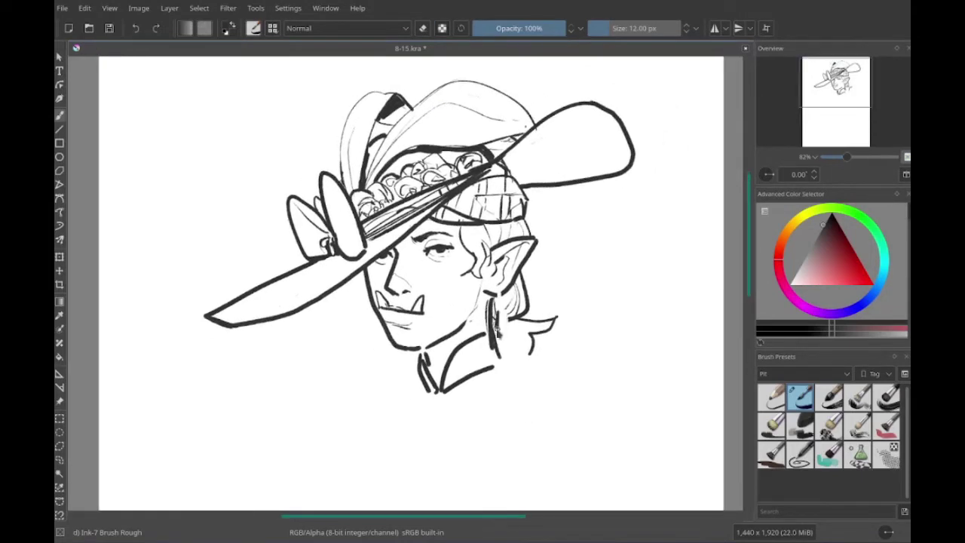
{"action": "left_click_drag", "start_coordinate": [498, 301], "coordinate": [504, 339]}
{"action": "scroll", "coordinate": [380, 383], "scroll_direction": "right", "scroll_amount": 1}
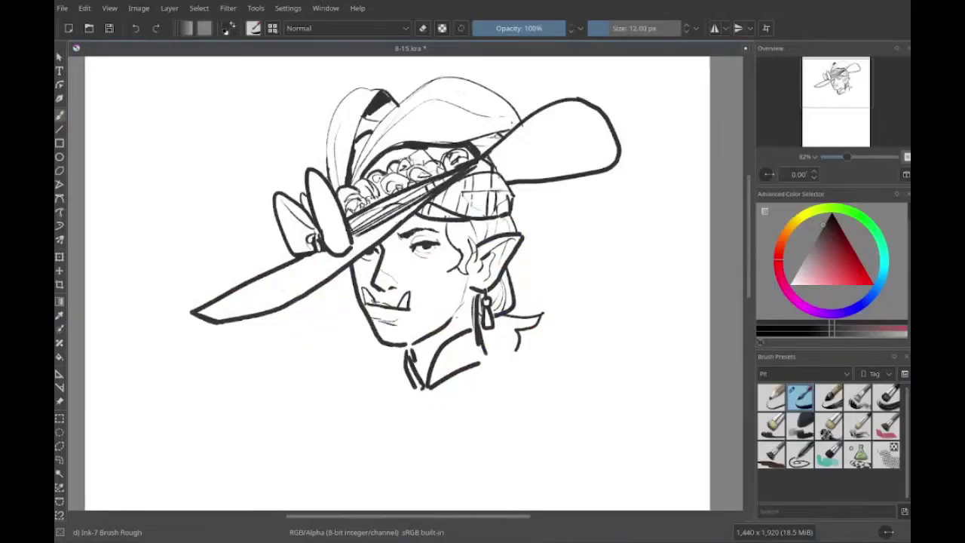
{"action": "scroll", "coordinate": [407, 284], "scroll_direction": "left", "scroll_amount": 1}
{"action": "scroll", "coordinate": [407, 284], "scroll_direction": "up", "scroll_amount": 1}
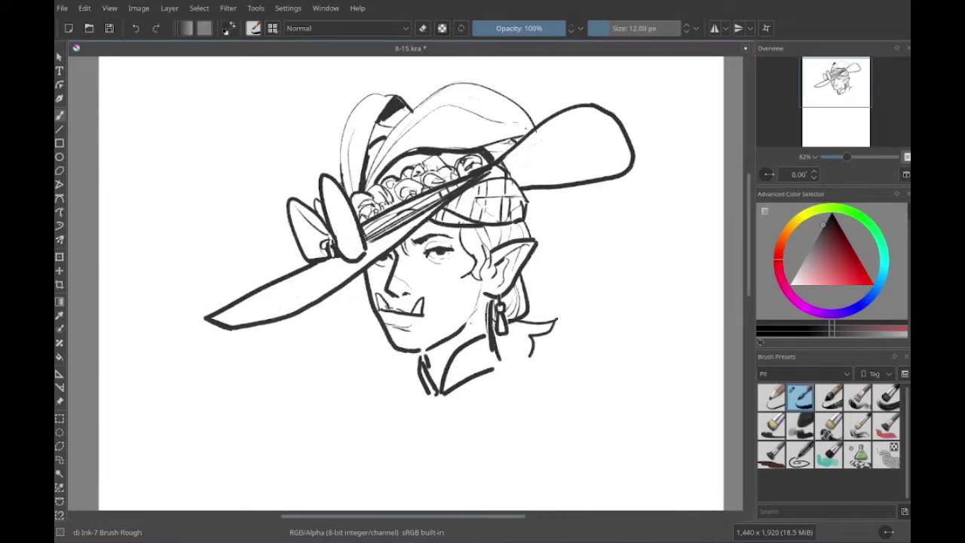
{"action": "scroll", "coordinate": [475, 380], "scroll_direction": "left", "scroll_amount": 2}
{"action": "scroll", "coordinate": [475, 380], "scroll_direction": "down", "scroll_amount": 1}
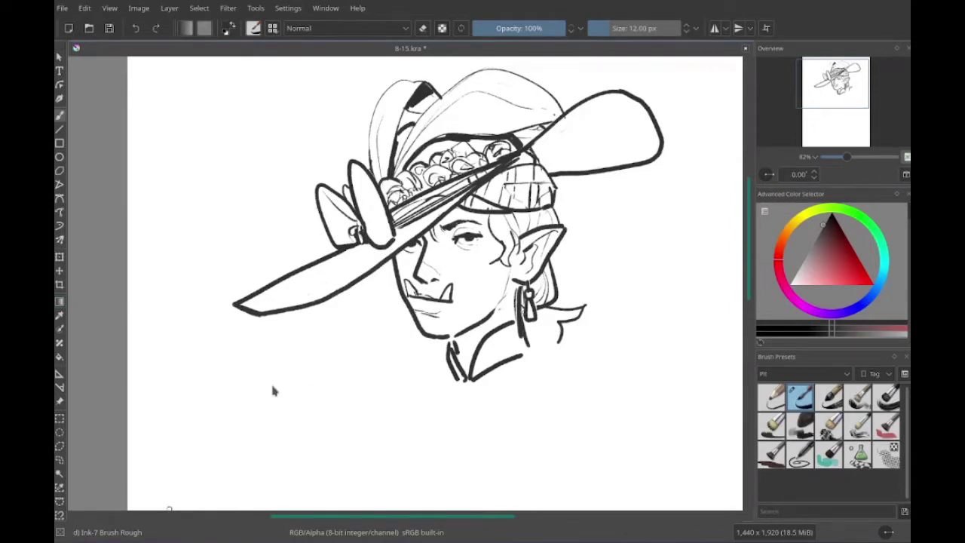
- Draw a round dark brooch at the base of the collar and rough in both shoulders and the front of the torso
{"action": "scroll", "coordinate": [273, 390], "scroll_direction": "down", "scroll_amount": 3}
{"action": "scroll", "coordinate": [272, 390], "scroll_direction": "right", "scroll_amount": 1}
{"action": "left_click_drag", "start_coordinate": [429, 329], "coordinate": [455, 359]}
{"action": "mouse_move", "coordinate": [528, 306]}
{"action": "left_mouse_down"}
{"action": "mouse_move", "coordinate": [437, 429]}
{"action": "mouse_move", "coordinate": [457, 440]}
{"action": "left_mouse_up"}
{"action": "scroll", "coordinate": [457, 439], "scroll_direction": "down", "scroll_amount": 5}
{"action": "scroll", "coordinate": [500, 301], "scroll_direction": "up", "scroll_amount": 8}
{"action": "scroll", "coordinate": [460, 256], "scroll_direction": "right", "scroll_amount": 2}
- Erase the rear end of the hat brim, redraw it as a longer tapering shape, and retouch the headwrap beneath it
{"action": "key", "text": "e"}
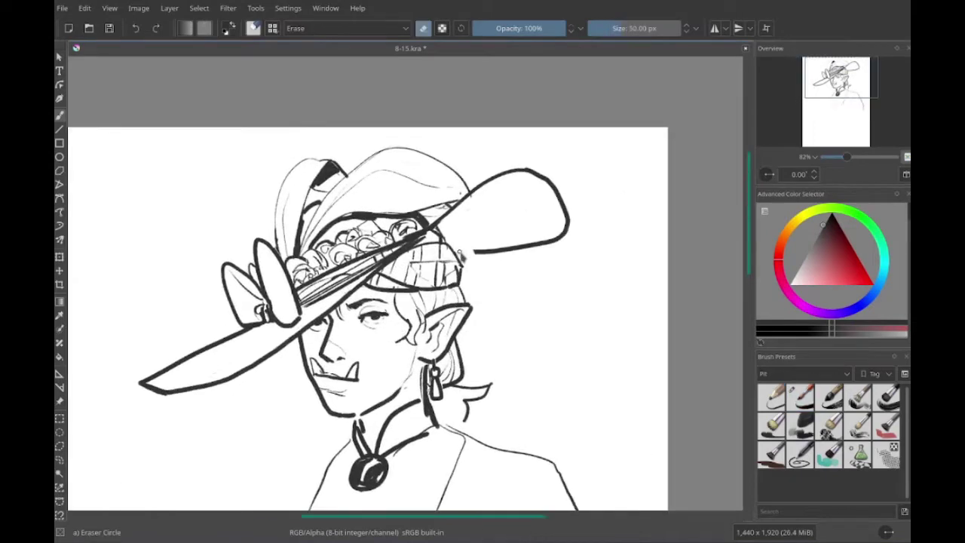
{"action": "left_click_drag", "start_coordinate": [460, 256], "coordinate": [527, 190]}
{"action": "scroll", "coordinate": [526, 190], "scroll_direction": "down", "scroll_amount": 3}
{"action": "key", "text": "e"}
{"action": "left_click_drag", "start_coordinate": [486, 226], "coordinate": [629, 181]}
{"action": "scroll", "coordinate": [544, 192], "scroll_direction": "up", "scroll_amount": 3}
{"action": "scroll", "coordinate": [544, 192], "scroll_direction": "left", "scroll_amount": 2}
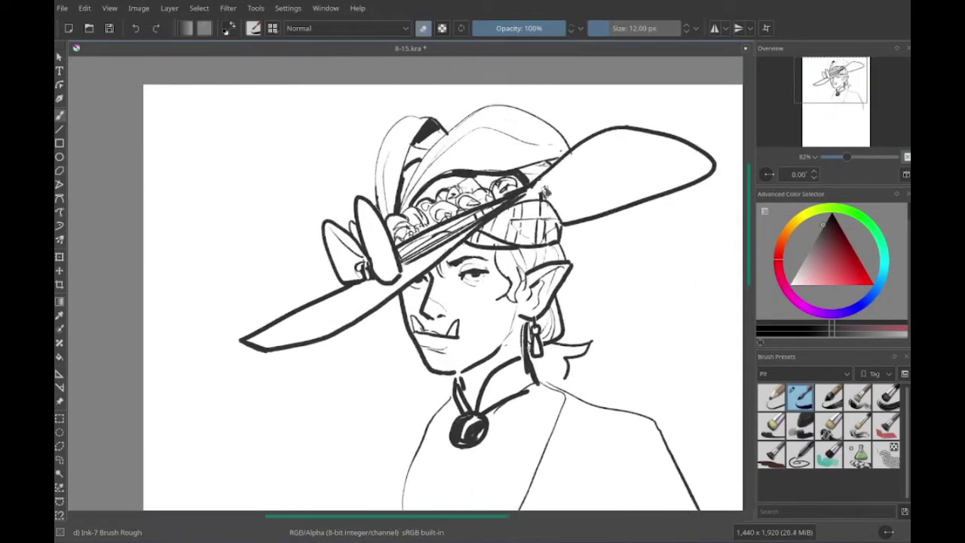
{"action": "key", "text": "e"}
{"action": "left_click_drag", "start_coordinate": [545, 187], "coordinate": [519, 203]}
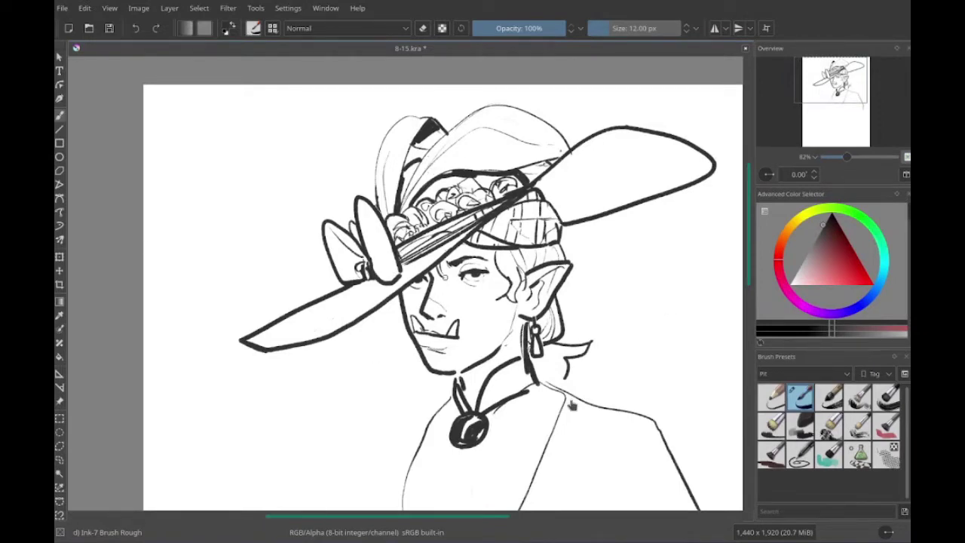
- Sketch the low bodice neckline with gathered folds and outline the bust and the arm on the brim-tip side
{"action": "scroll", "coordinate": [389, 367], "scroll_direction": "down", "scroll_amount": 5}
{"action": "mouse_move", "coordinate": [390, 366]}
{"action": "left_mouse_down"}
{"action": "mouse_move", "coordinate": [457, 373]}
{"action": "mouse_move", "coordinate": [366, 381]}
{"action": "mouse_move", "coordinate": [360, 407]}
{"action": "left_mouse_up"}
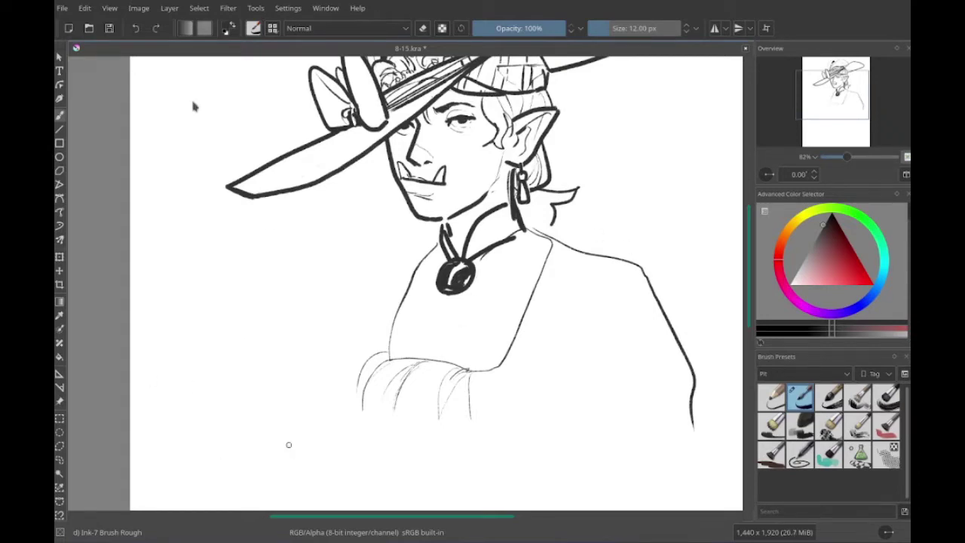
{"action": "left_click_drag", "start_coordinate": [355, 431], "coordinate": [345, 370]}
{"action": "mouse_move", "coordinate": [384, 304]}
{"action": "left_mouse_down"}
{"action": "mouse_move", "coordinate": [308, 400]}
{"action": "mouse_move", "coordinate": [343, 256]}
{"action": "left_mouse_up"}
{"action": "left_click_drag", "start_coordinate": [332, 272], "coordinate": [357, 401]}
{"action": "left_click_drag", "start_coordinate": [321, 327], "coordinate": [351, 425]}
{"action": "left_click_drag", "start_coordinate": [357, 272], "coordinate": [365, 312]}
{"action": "left_click_drag", "start_coordinate": [330, 339], "coordinate": [280, 299]}
- Erase the shoulder line below the ponytail, redraw it sloping outward, and undo the trial sleeve and forearm
{"action": "key", "text": "e"}
{"action": "left_click_drag", "start_coordinate": [603, 362], "coordinate": [578, 263]}
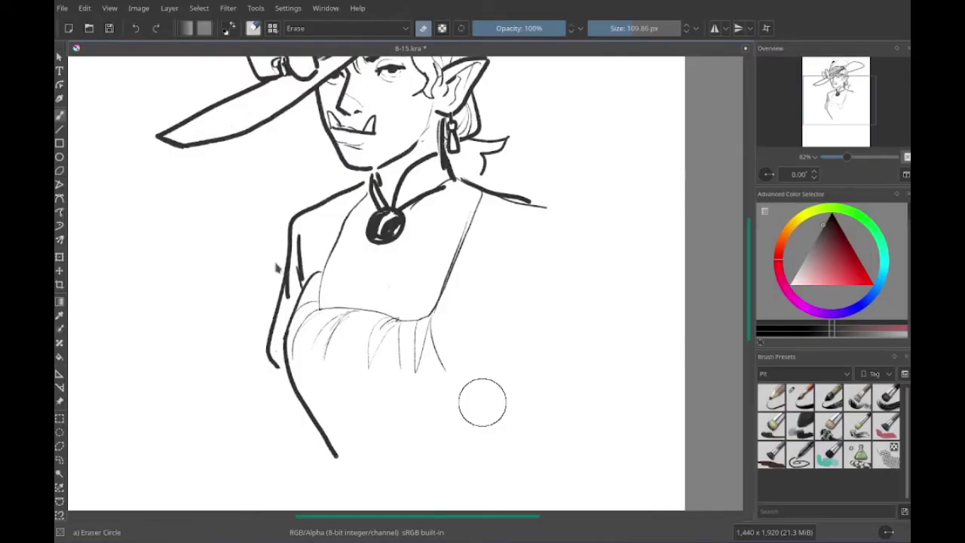
{"action": "key", "text": "slash"}
{"action": "scroll", "coordinate": [497, 324], "scroll_direction": "up", "scroll_amount": 5}
{"action": "scroll", "coordinate": [517, 248], "scroll_direction": "down", "scroll_amount": 5}
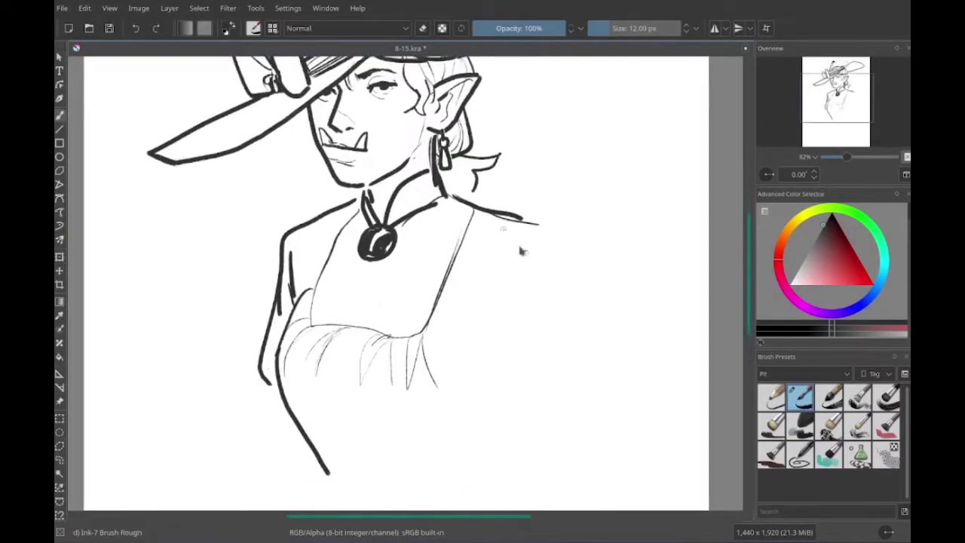
{"action": "mouse_move", "coordinate": [476, 204]}
{"action": "left_mouse_down"}
{"action": "mouse_move", "coordinate": [625, 312]}
{"action": "mouse_move", "coordinate": [625, 351]}
{"action": "left_mouse_up"}
{"action": "scroll", "coordinate": [528, 301], "scroll_direction": "down", "scroll_amount": 4}
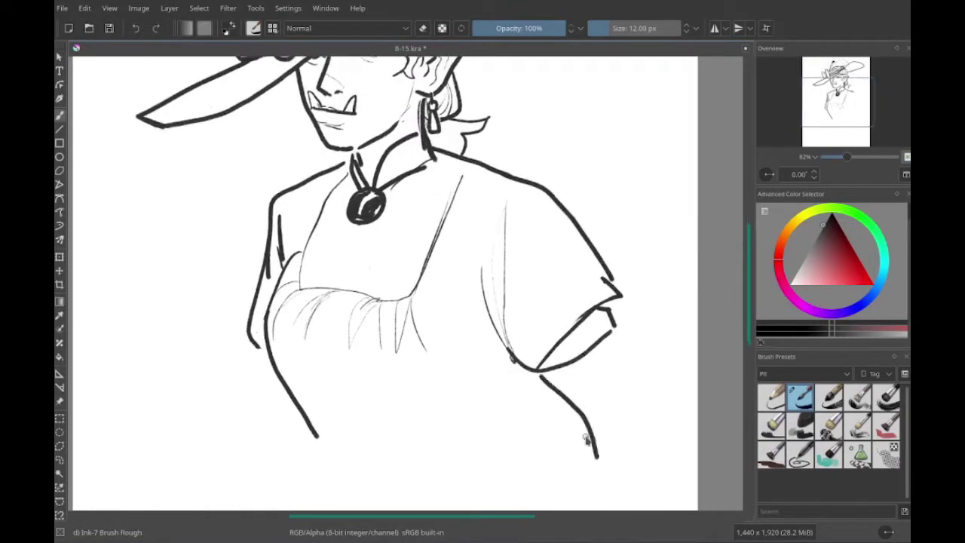
{"action": "key", "text": "ctrl+z"}
- Draw the lower bodice gathers, the curved waistline, and the start of a sash with a small bow
{"action": "mouse_move", "coordinate": [329, 305]}
{"action": "left_mouse_down"}
{"action": "mouse_move", "coordinate": [349, 365]}
{"action": "mouse_move", "coordinate": [418, 410]}
{"action": "left_mouse_up"}
{"action": "scroll", "coordinate": [346, 330], "scroll_direction": "up", "scroll_amount": 2}
{"action": "scroll", "coordinate": [327, 374], "scroll_direction": "down", "scroll_amount": 2}
{"action": "scroll", "coordinate": [389, 425], "scroll_direction": "up", "scroll_amount": 3}
{"action": "left_click_drag", "start_coordinate": [294, 332], "coordinate": [376, 430]}
{"action": "left_click_drag", "start_coordinate": [502, 335], "coordinate": [468, 394]}
{"action": "scroll", "coordinate": [520, 436], "scroll_direction": "up", "scroll_amount": 2}
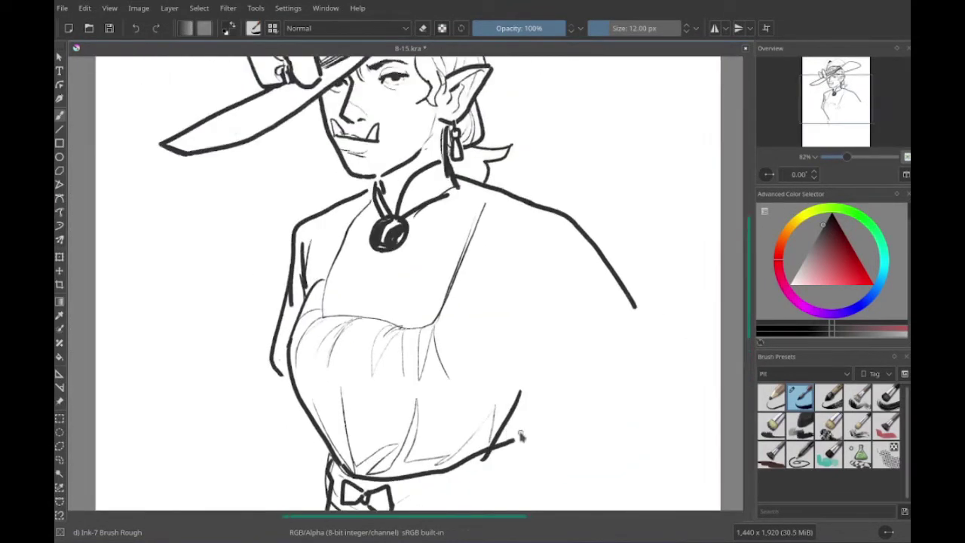
- Undo the stray side strokes, redraw the contours of the bodice and arm, and strengthen the neckline edges
{"action": "scroll", "coordinate": [520, 436], "scroll_direction": "up", "scroll_amount": 3}
{"action": "key", "text": "ctrl+z"}
{"action": "mouse_move", "coordinate": [424, 290]}
{"action": "left_mouse_down"}
{"action": "mouse_move", "coordinate": [389, 437]}
{"action": "mouse_move", "coordinate": [395, 348]}
{"action": "left_mouse_up"}
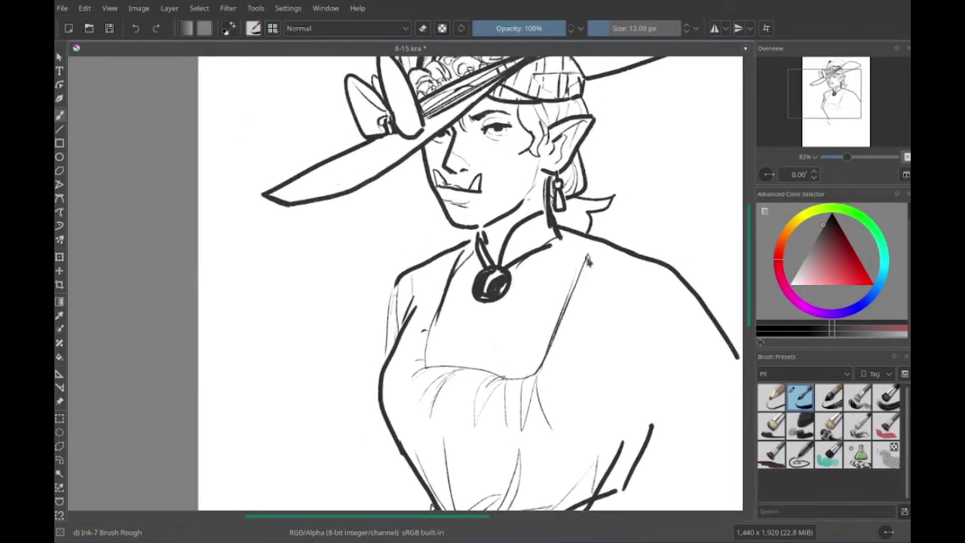
{"action": "scroll", "coordinate": [588, 260], "scroll_direction": "down", "scroll_amount": 3}
{"action": "left_click_drag", "start_coordinate": [564, 333], "coordinate": [468, 396]}
- Draw a wide waist sash with two stacked bows, light fold lines, and doubled upper and lower edges
{"action": "scroll", "coordinate": [543, 282], "scroll_direction": "left", "scroll_amount": 1}
{"action": "mouse_move", "coordinate": [411, 326]}
{"action": "left_mouse_down"}
{"action": "mouse_move", "coordinate": [592, 303]}
{"action": "mouse_move", "coordinate": [598, 381]}
{"action": "left_mouse_up"}
{"action": "left_click_drag", "start_coordinate": [598, 380], "coordinate": [555, 422]}
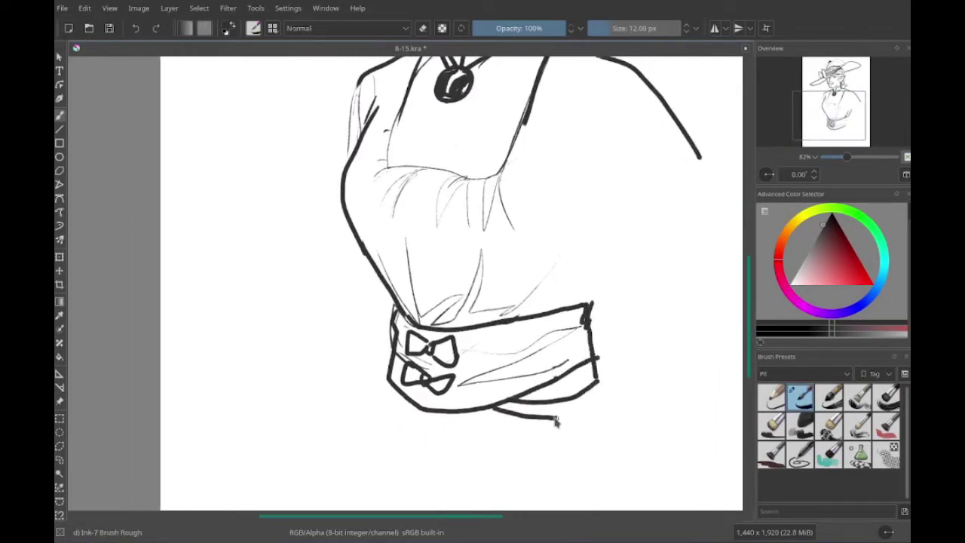
{"action": "scroll", "coordinate": [555, 422], "scroll_direction": "left", "scroll_amount": 1}
{"action": "left_click_drag", "start_coordinate": [407, 324], "coordinate": [425, 343]}
{"action": "scroll", "coordinate": [452, 362], "scroll_direction": "right", "scroll_amount": 1}
{"action": "left_click_drag", "start_coordinate": [592, 384], "coordinate": [385, 389]}
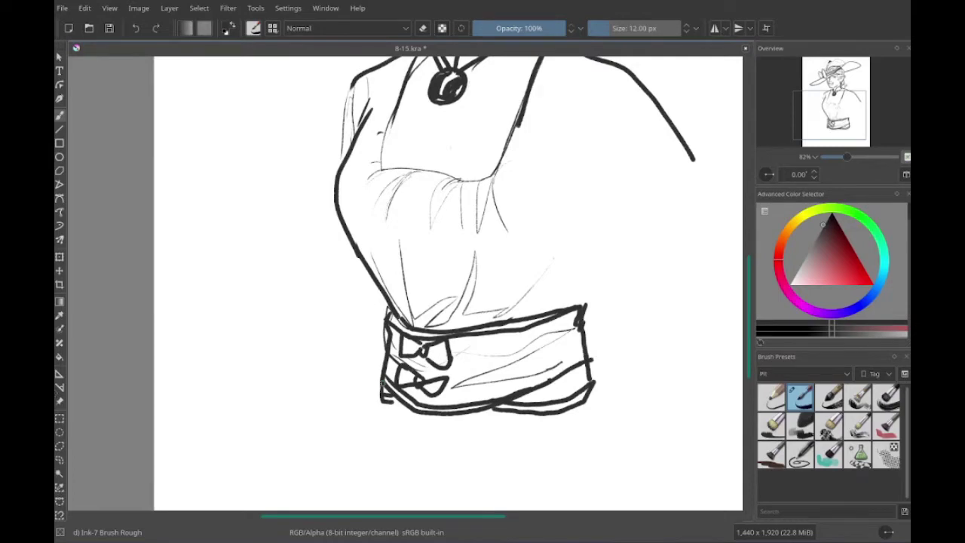
- Try a buttoned placket below the brooch, remove it, and draw a ruffled jabot hanging there instead
{"action": "scroll", "coordinate": [380, 389], "scroll_direction": "down", "scroll_amount": 3}
{"action": "scroll", "coordinate": [342, 294], "scroll_direction": "up", "scroll_amount": 4}
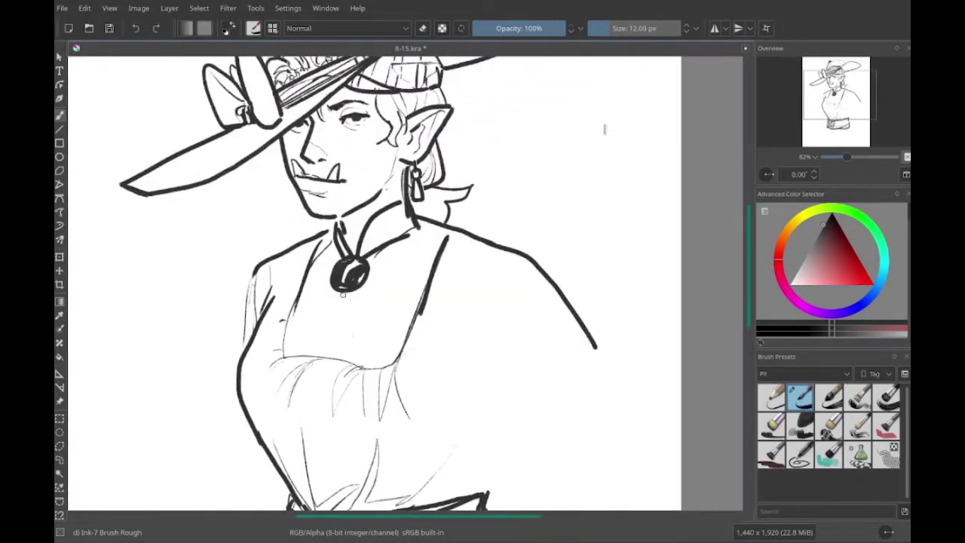
{"action": "scroll", "coordinate": [342, 294], "scroll_direction": "down", "scroll_amount": 3}
{"action": "scroll", "coordinate": [346, 293], "scroll_direction": "left", "scroll_amount": 1}
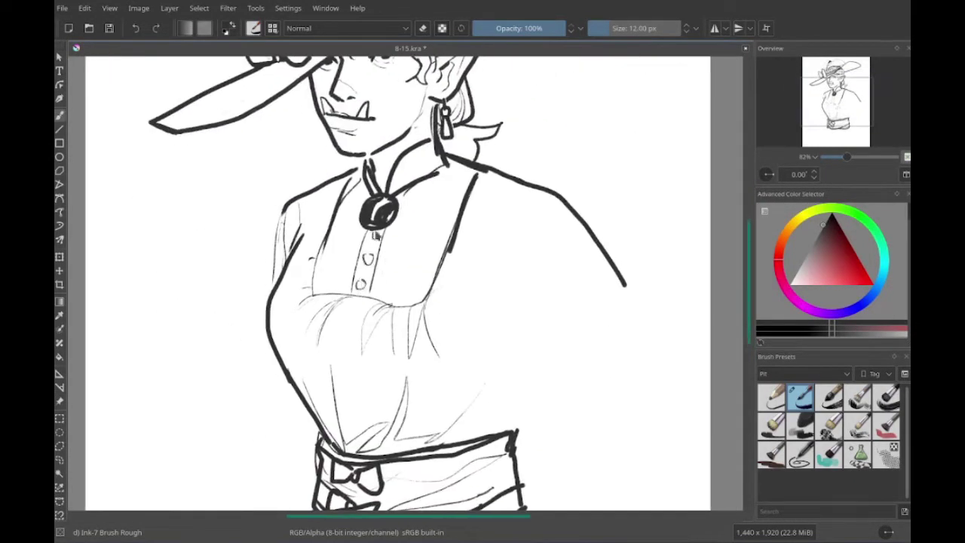
{"action": "key", "text": "ctrl+shift+z"}
{"action": "key", "text": "ctrl+shift+z"}
{"action": "key", "text": "ctrl+shift+z"}
{"action": "key", "text": "ctrl+shift+z"}
{"action": "scroll", "coordinate": [411, 256], "scroll_direction": "up", "scroll_amount": 3}
{"action": "scroll", "coordinate": [411, 256], "scroll_direction": "left", "scroll_amount": 1}
- Erase the heavy lower edge of the collar, leaving a thin line, and redraw the neck line below the earring
{"action": "key", "text": "e"}
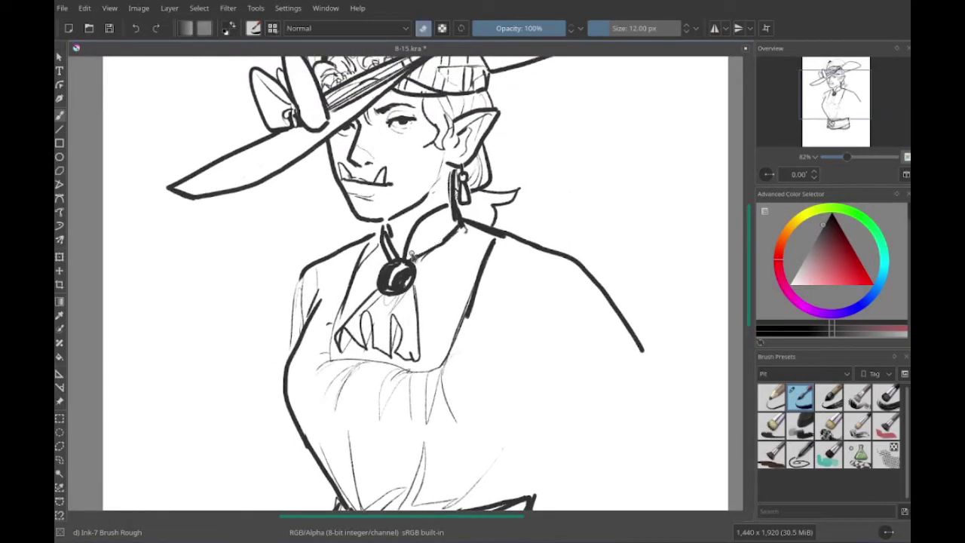
{"action": "left_click_drag", "start_coordinate": [411, 257], "coordinate": [460, 227]}
{"action": "key", "text": "e"}
{"action": "left_click_drag", "start_coordinate": [452, 193], "coordinate": [457, 218]}
{"action": "scroll", "coordinate": [469, 239], "scroll_direction": "up", "scroll_amount": 1}
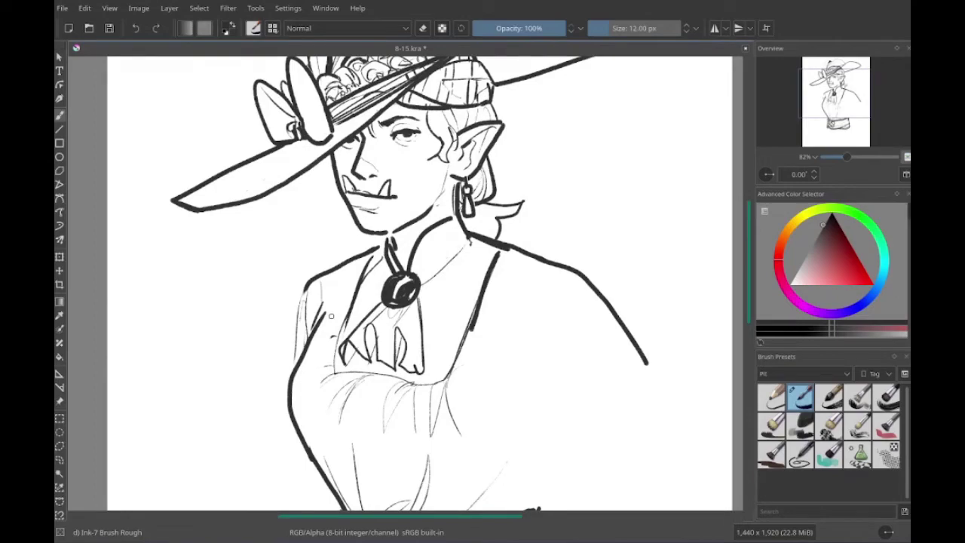
- Draw the bodice's rear side contour down to the sash and outline the puffed sleeve of the lowered arm
{"action": "scroll", "coordinate": [330, 316], "scroll_direction": "down", "scroll_amount": 10}
{"action": "scroll", "coordinate": [330, 316], "scroll_direction": "left", "scroll_amount": 3}
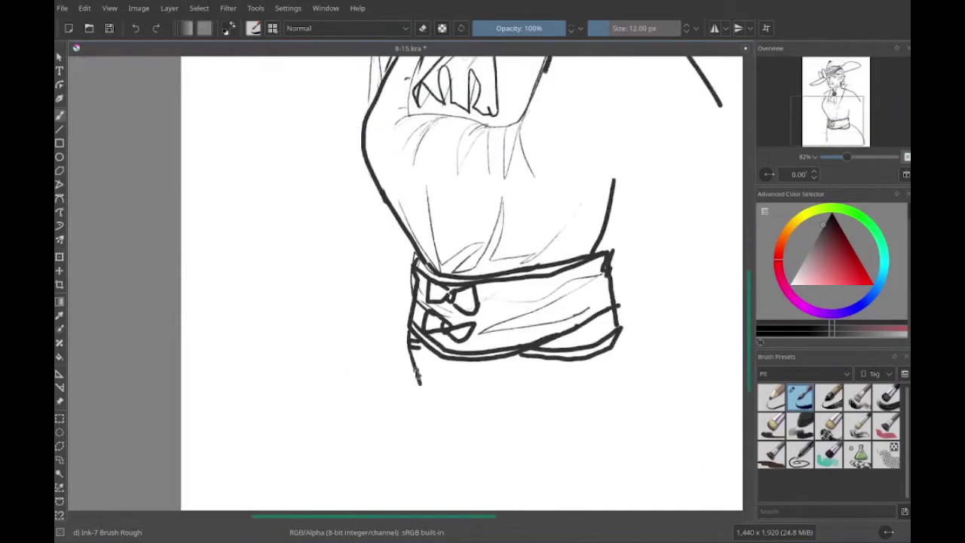
{"action": "scroll", "coordinate": [397, 420], "scroll_direction": "up", "scroll_amount": 5}
{"action": "left_click_drag", "start_coordinate": [384, 124], "coordinate": [369, 207]}
{"action": "left_click_drag", "start_coordinate": [400, 147], "coordinate": [339, 388]}
{"action": "scroll", "coordinate": [577, 405], "scroll_direction": "up", "scroll_amount": 7}
{"action": "scroll", "coordinate": [577, 405], "scroll_direction": "right", "scroll_amount": 2}
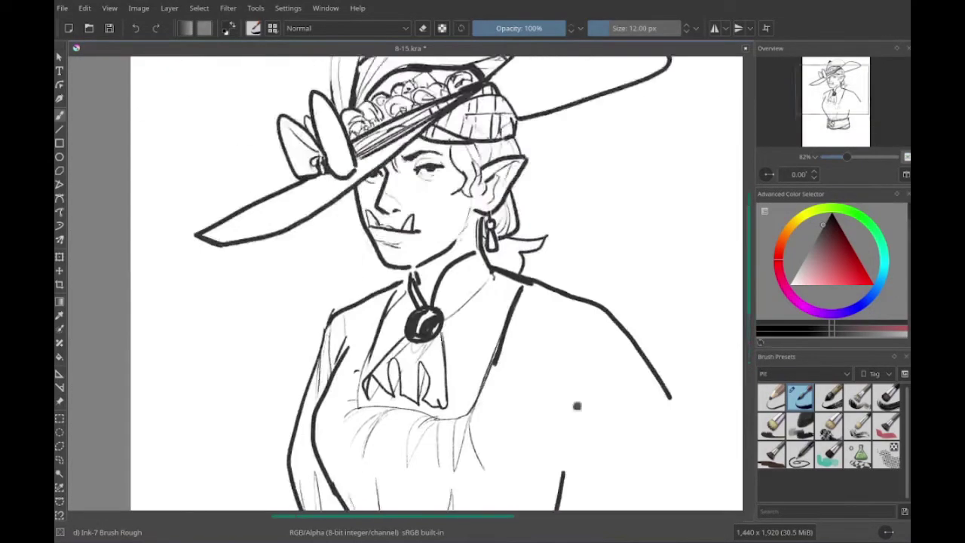
- Draw the sleeve cuff, the forearm, and the hand with thumb and fingers of the lowered arm
{"action": "scroll", "coordinate": [577, 405], "scroll_direction": "down", "scroll_amount": 12}
{"action": "scroll", "coordinate": [577, 405], "scroll_direction": "left", "scroll_amount": 4}
{"action": "left_click_drag", "start_coordinate": [463, 255], "coordinate": [425, 379]}
{"action": "left_click_drag", "start_coordinate": [401, 416], "coordinate": [389, 469]}
{"action": "left_click_drag", "start_coordinate": [474, 377], "coordinate": [431, 446]}
{"action": "mouse_move", "coordinate": [437, 413]}
{"action": "left_mouse_down"}
{"action": "mouse_move", "coordinate": [487, 432]}
{"action": "mouse_move", "coordinate": [411, 459]}
{"action": "left_mouse_up"}
{"action": "scroll", "coordinate": [445, 452], "scroll_direction": "down", "scroll_amount": 1}
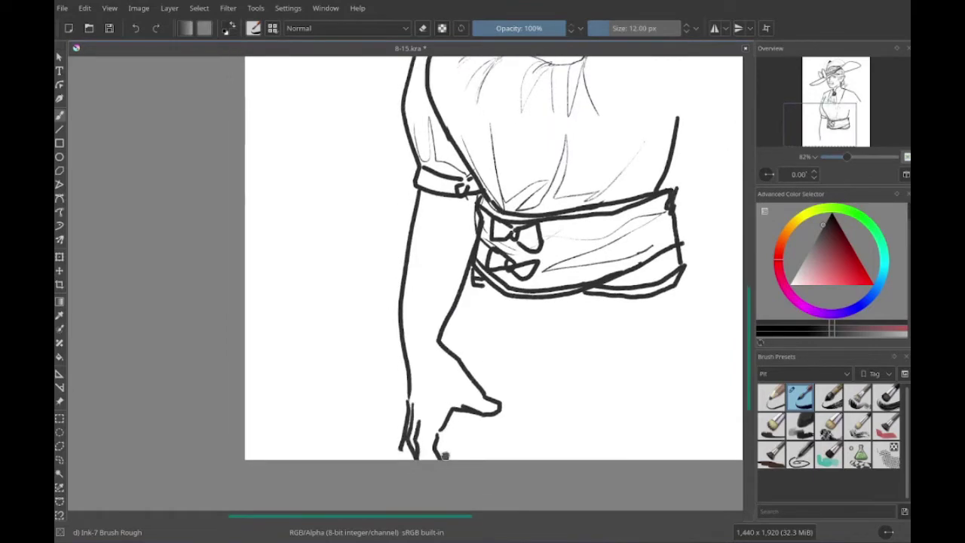
{"action": "scroll", "coordinate": [445, 456], "scroll_direction": "right", "scroll_amount": 2}
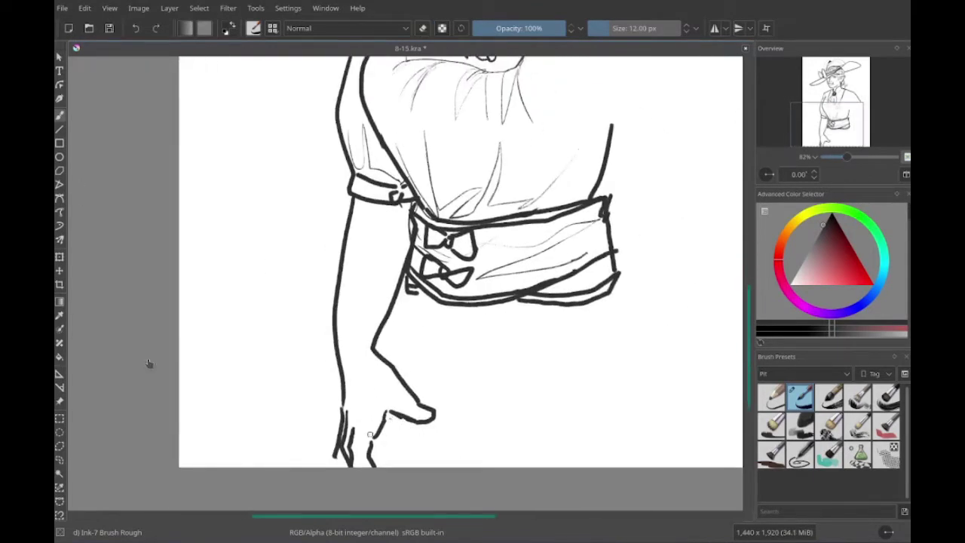
- Erase the shoulder and arm line below the ponytail along with the old neckline straps, and rework the jabot's ruffled hem
{"action": "scroll", "coordinate": [494, 226], "scroll_direction": "up", "scroll_amount": 10}
{"action": "scroll", "coordinate": [494, 227], "scroll_direction": "right", "scroll_amount": 2}
{"action": "key", "text": "e"}
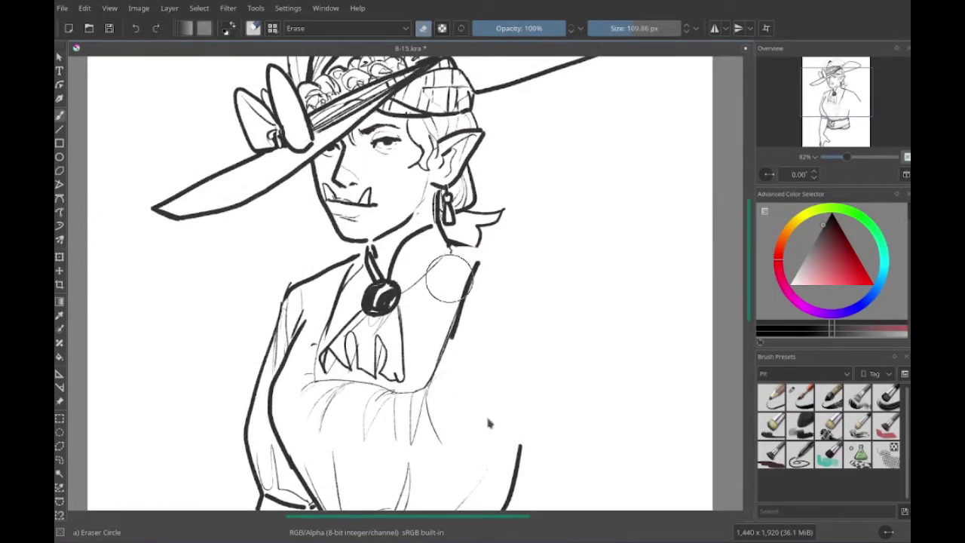
{"action": "scroll", "coordinate": [449, 278], "scroll_direction": "down", "scroll_amount": 3}
{"action": "scroll", "coordinate": [449, 277], "scroll_direction": "left", "scroll_amount": 1}
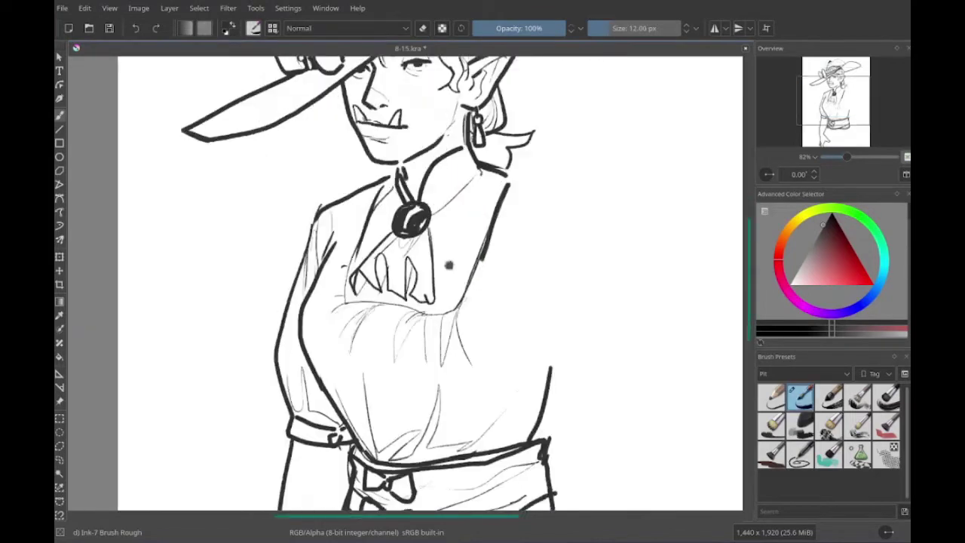
{"action": "key", "text": "e"}
{"action": "scroll", "coordinate": [88, 395], "scroll_direction": "right", "scroll_amount": 1}
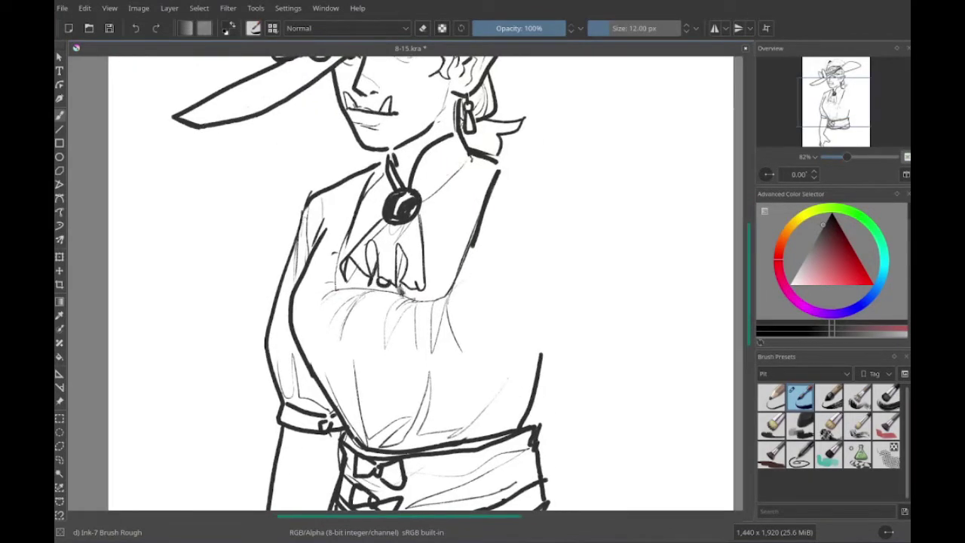
{"action": "scroll", "coordinate": [424, 352], "scroll_direction": "up", "scroll_amount": 3}
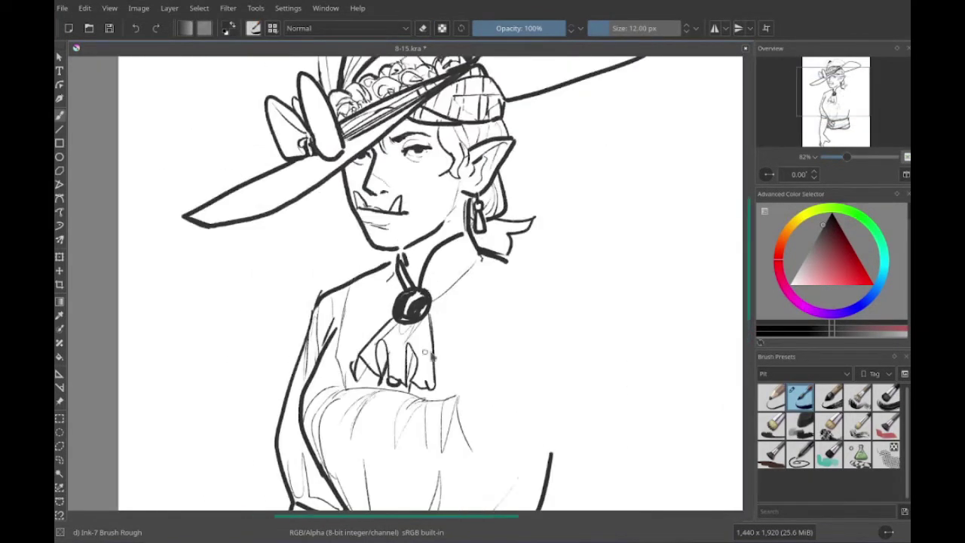
- Redraw the bodice neckline wider toward the shoulder, with a new strap edge and long side folds
{"action": "scroll", "coordinate": [426, 352], "scroll_direction": "down", "scroll_amount": 3}
{"action": "scroll", "coordinate": [490, 316], "scroll_direction": "right", "scroll_amount": 1}
{"action": "left_click_drag", "start_coordinate": [544, 225], "coordinate": [526, 380]}
{"action": "scroll", "coordinate": [537, 263], "scroll_direction": "right", "scroll_amount": 1}
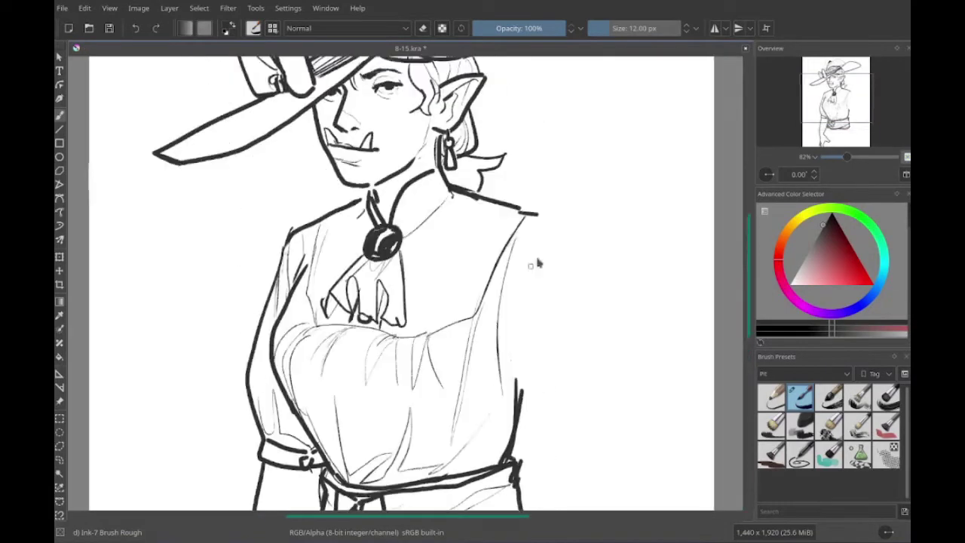
- Draw a full puffed short sleeve with an angled cuff on the shoulder below the ponytail
{"action": "left_click_drag", "start_coordinate": [538, 217], "coordinate": [657, 377]}
{"action": "scroll", "coordinate": [603, 362], "scroll_direction": "left", "scroll_amount": 1}
{"action": "left_click_drag", "start_coordinate": [537, 403], "coordinate": [679, 434]}
{"action": "scroll", "coordinate": [524, 300], "scroll_direction": "down", "scroll_amount": 1}
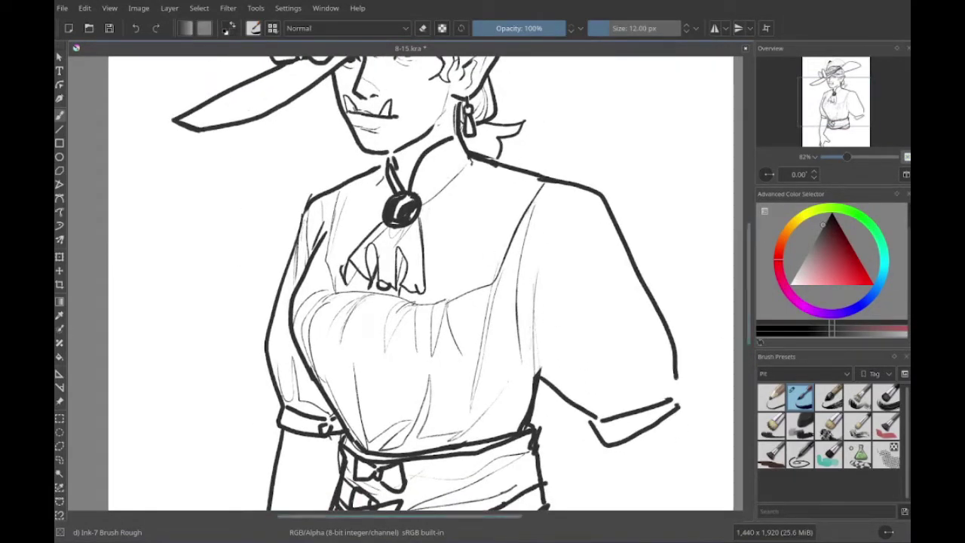
- Draw light sleeve folds, then the forearm and hand of the bent arm reaching in front of the hip
{"action": "scroll", "coordinate": [487, 263], "scroll_direction": "right", "scroll_amount": 2}
{"action": "scroll", "coordinate": [487, 263], "scroll_direction": "down", "scroll_amount": 1}
{"action": "scroll", "coordinate": [571, 338], "scroll_direction": "down", "scroll_amount": 8}
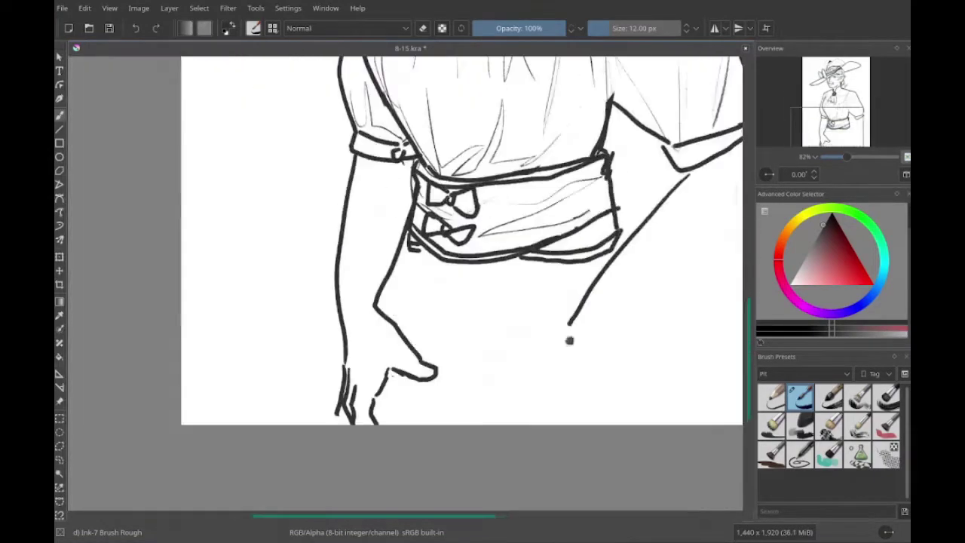
{"action": "scroll", "coordinate": [578, 342], "scroll_direction": "up", "scroll_amount": 8}
{"action": "left_click_drag", "start_coordinate": [578, 343], "coordinate": [614, 399]}
{"action": "scroll", "coordinate": [512, 244], "scroll_direction": "down", "scroll_amount": 8}
{"action": "mouse_move", "coordinate": [497, 331]}
{"action": "left_mouse_down"}
{"action": "mouse_move", "coordinate": [410, 388]}
{"action": "mouse_move", "coordinate": [483, 364]}
{"action": "left_mouse_up"}
{"action": "mouse_move", "coordinate": [453, 373]}
{"action": "left_mouse_down"}
{"action": "mouse_move", "coordinate": [444, 422]}
{"action": "mouse_move", "coordinate": [494, 386]}
{"action": "left_mouse_up"}
- Erase and redraw the bent forearm's inner contour, and complete its outer contour from elbow to hand
{"action": "key", "text": "e"}
{"action": "left_click_drag", "start_coordinate": [573, 252], "coordinate": [507, 331]}
{"action": "key", "text": "e"}
{"action": "left_click_drag", "start_coordinate": [589, 236], "coordinate": [523, 324]}
{"action": "scroll", "coordinate": [482, 400], "scroll_direction": "down", "scroll_amount": 1}
{"action": "mouse_move", "coordinate": [509, 402]}
{"action": "left_mouse_down"}
{"action": "mouse_move", "coordinate": [477, 437]}
{"action": "mouse_move", "coordinate": [530, 413]}
{"action": "mouse_move", "coordinate": [685, 225]}
{"action": "left_mouse_up"}
{"action": "scroll", "coordinate": [528, 339], "scroll_direction": "left", "scroll_amount": 3}
{"action": "scroll", "coordinate": [528, 339], "scroll_direction": "up", "scroll_amount": 3}
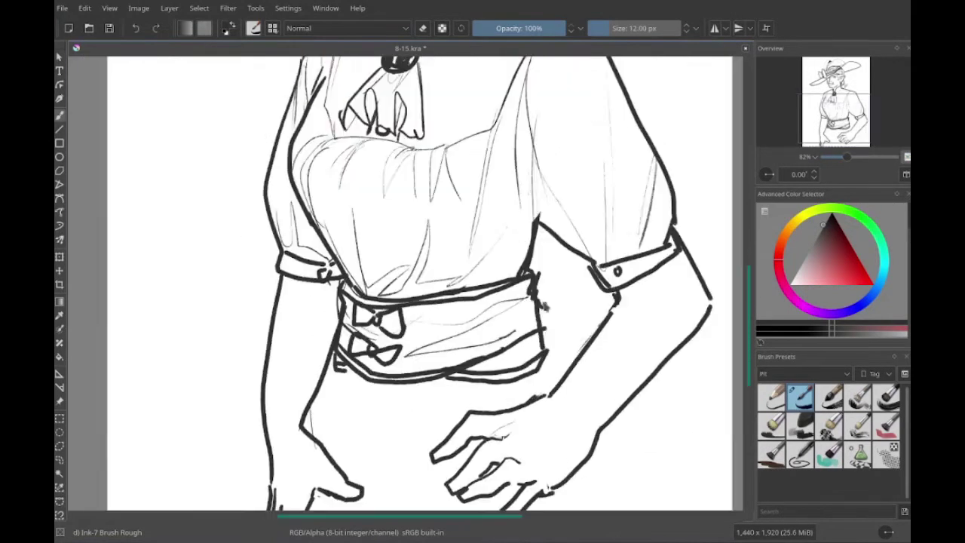
- Erase the overlapping flap on the sash's lower edge and redraw it as one continuous doubled border
{"action": "key", "text": "e"}
{"action": "mouse_move", "coordinate": [435, 369]}
{"action": "left_mouse_down"}
{"action": "mouse_move", "coordinate": [463, 374]}
{"action": "mouse_move", "coordinate": [490, 362]}
{"action": "left_mouse_up"}
{"action": "key", "text": "e"}
{"action": "left_click_drag", "start_coordinate": [472, 370], "coordinate": [414, 373]}
{"action": "scroll", "coordinate": [483, 373], "scroll_direction": "left", "scroll_amount": 2}
{"action": "scroll", "coordinate": [482, 373], "scroll_direction": "down", "scroll_amount": 1}
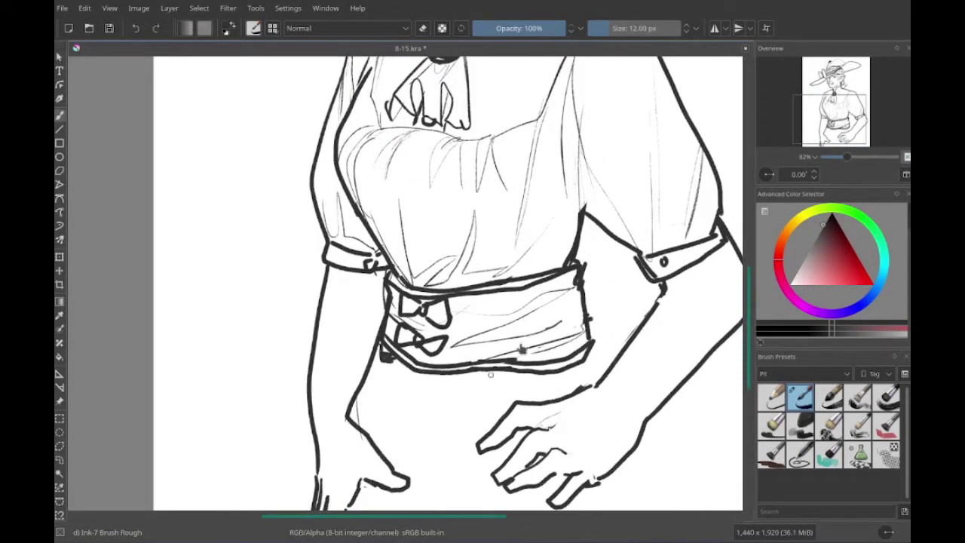
- Sketch thin draped skirt folds curving down from the sash between the two hands
{"action": "scroll", "coordinate": [669, 310], "scroll_direction": "down", "scroll_amount": 3}
{"action": "scroll", "coordinate": [453, 301], "scroll_direction": "up", "scroll_amount": 5}
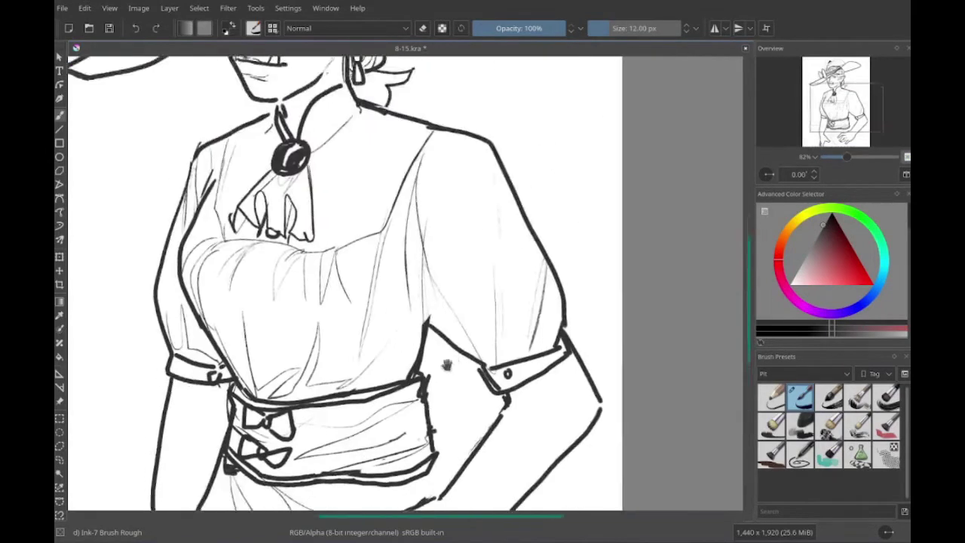
{"action": "scroll", "coordinate": [453, 301], "scroll_direction": "down", "scroll_amount": 5}
{"action": "key", "text": "e"}
{"action": "key", "text": "slash"}
{"action": "scroll", "coordinate": [377, 301], "scroll_direction": "right", "scroll_amount": 5}
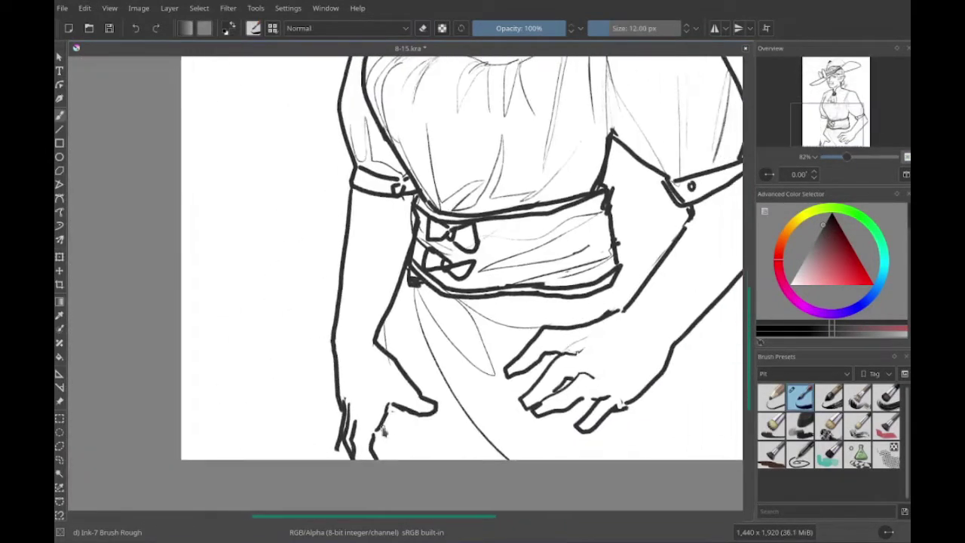
- Add a parallel line along the bodice strap by the puffed sleeve and more skirt folds beside the lowered hand
{"action": "scroll", "coordinate": [437, 341], "scroll_direction": "left", "scroll_amount": 2}
{"action": "scroll", "coordinate": [436, 341], "scroll_direction": "up", "scroll_amount": 3}
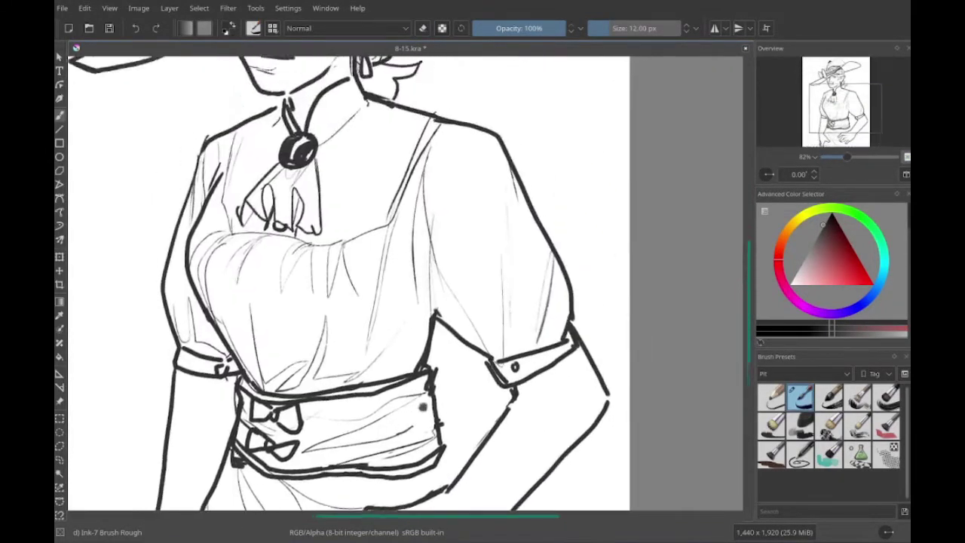
{"action": "scroll", "coordinate": [376, 335], "scroll_direction": "down", "scroll_amount": 3}
{"action": "key", "text": "e"}
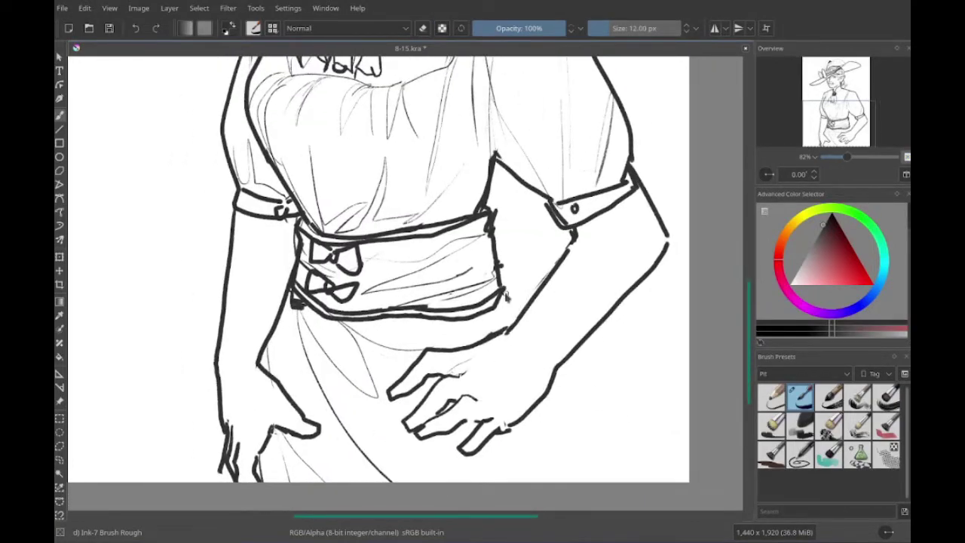
{"action": "scroll", "coordinate": [508, 297], "scroll_direction": "down", "scroll_amount": 2}
- Ink the bodice strap edges on both sides of the jabot with heavier strokes
{"action": "scroll", "coordinate": [463, 377], "scroll_direction": "up", "scroll_amount": 6}
{"action": "scroll", "coordinate": [320, 359], "scroll_direction": "left", "scroll_amount": 2}
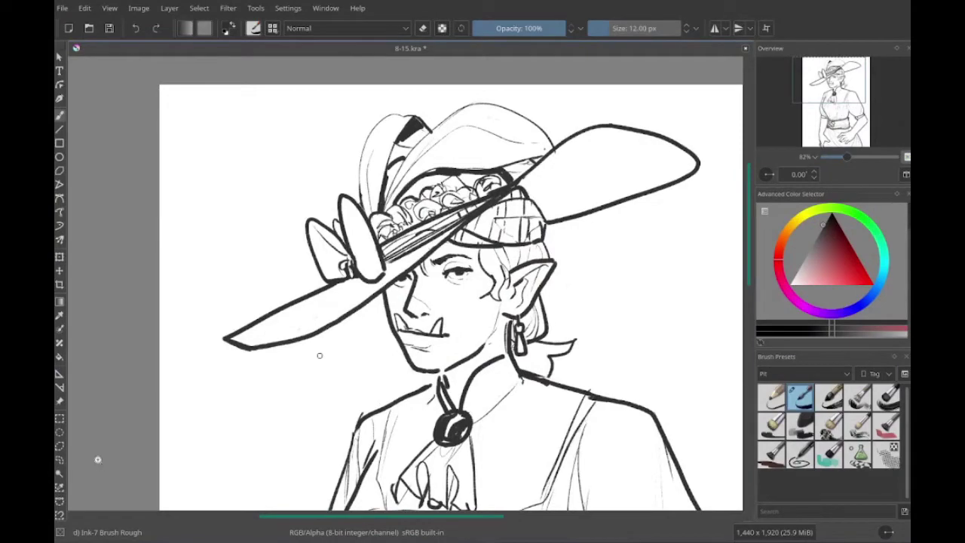
{"action": "scroll", "coordinate": [389, 394], "scroll_direction": "down", "scroll_amount": 3}
{"action": "scroll", "coordinate": [400, 396], "scroll_direction": "up", "scroll_amount": 2}
{"action": "scroll", "coordinate": [400, 395], "scroll_direction": "left", "scroll_amount": 2}
{"action": "scroll", "coordinate": [420, 399], "scroll_direction": "down", "scroll_amount": 2}
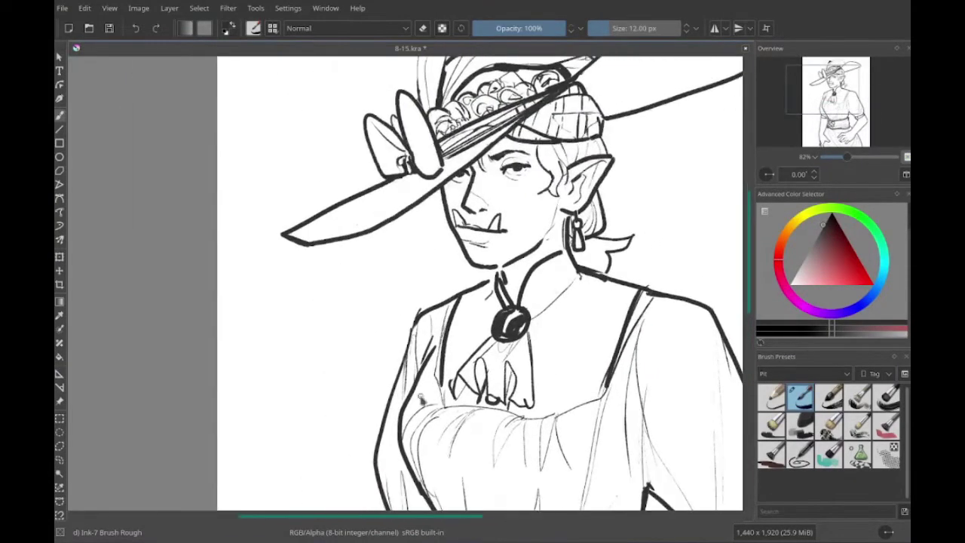
- Add light fold lines at the upper edge of the bust and along the bodice's side above the sash
{"action": "scroll", "coordinate": [549, 338], "scroll_direction": "down", "scroll_amount": 1}
{"action": "scroll", "coordinate": [550, 338], "scroll_direction": "right", "scroll_amount": 1}
{"action": "scroll", "coordinate": [550, 338], "scroll_direction": "down", "scroll_amount": 3}
{"action": "scroll", "coordinate": [550, 338], "scroll_direction": "left", "scroll_amount": 1}
{"action": "scroll", "coordinate": [550, 338], "scroll_direction": "up", "scroll_amount": 2}
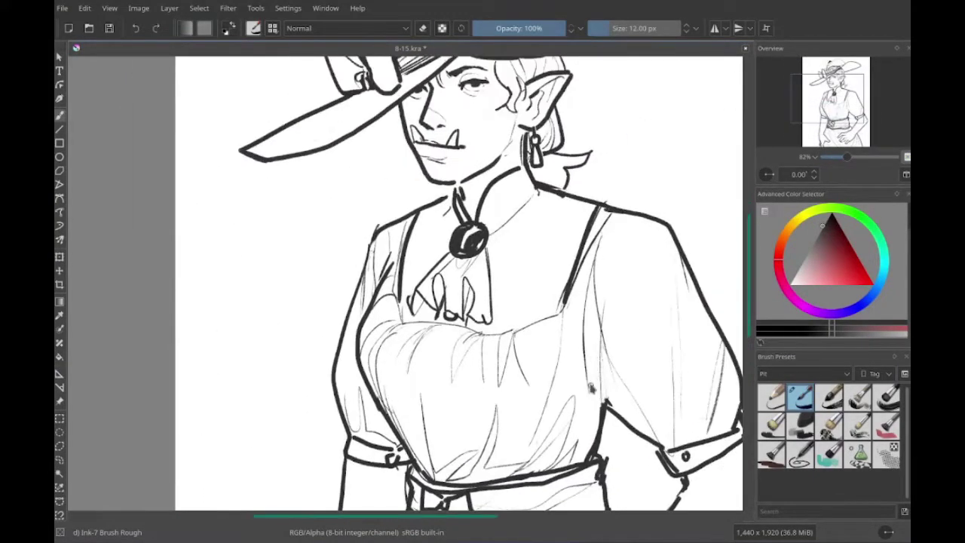
- Fill the raised rear part of the hat brim with dense black strokes up to its outline
{"action": "scroll", "coordinate": [548, 367], "scroll_direction": "up", "scroll_amount": 1}
{"action": "scroll", "coordinate": [549, 367], "scroll_direction": "right", "scroll_amount": 1}
{"action": "scroll", "coordinate": [549, 368], "scroll_direction": "down", "scroll_amount": 3}
{"action": "scroll", "coordinate": [549, 367], "scroll_direction": "left", "scroll_amount": 2}
{"action": "scroll", "coordinate": [549, 368], "scroll_direction": "up", "scroll_amount": 6}
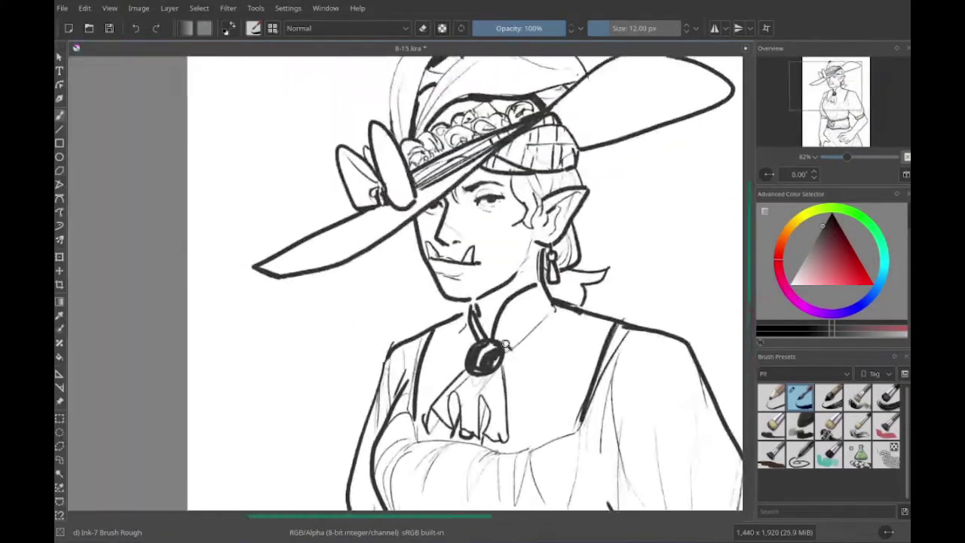
{"action": "scroll", "coordinate": [512, 287], "scroll_direction": "up", "scroll_amount": 2}
{"action": "mouse_move", "coordinate": [618, 235]}
{"action": "left_mouse_down"}
{"action": "mouse_move", "coordinate": [527, 288]}
{"action": "mouse_move", "coordinate": [497, 279]}
{"action": "left_mouse_up"}
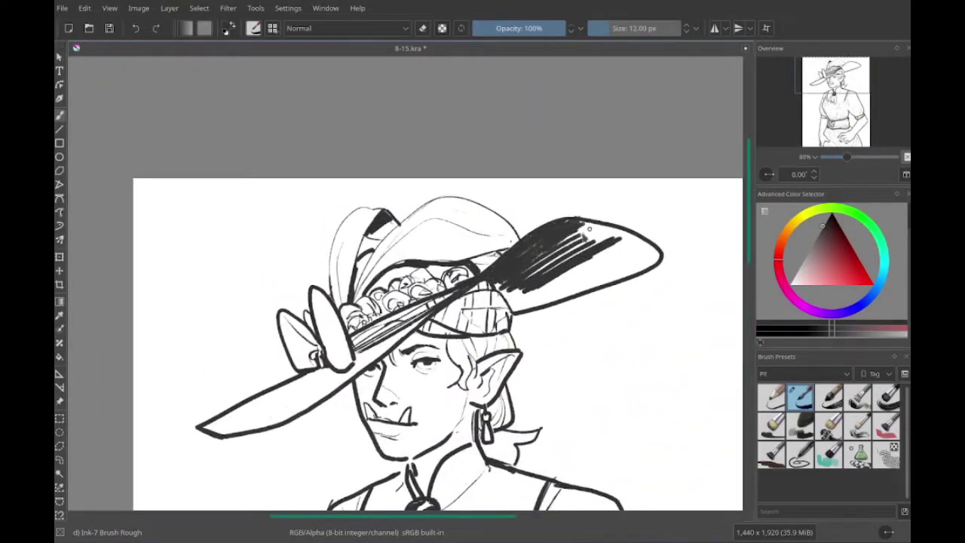
{"action": "left_click_drag", "start_coordinate": [649, 242], "coordinate": [501, 283]}
{"action": "left_click_drag", "start_coordinate": [588, 273], "coordinate": [499, 301]}
{"action": "left_click_drag", "start_coordinate": [625, 270], "coordinate": [511, 312]}
{"action": "left_click_drag", "start_coordinate": [661, 257], "coordinate": [585, 223]}
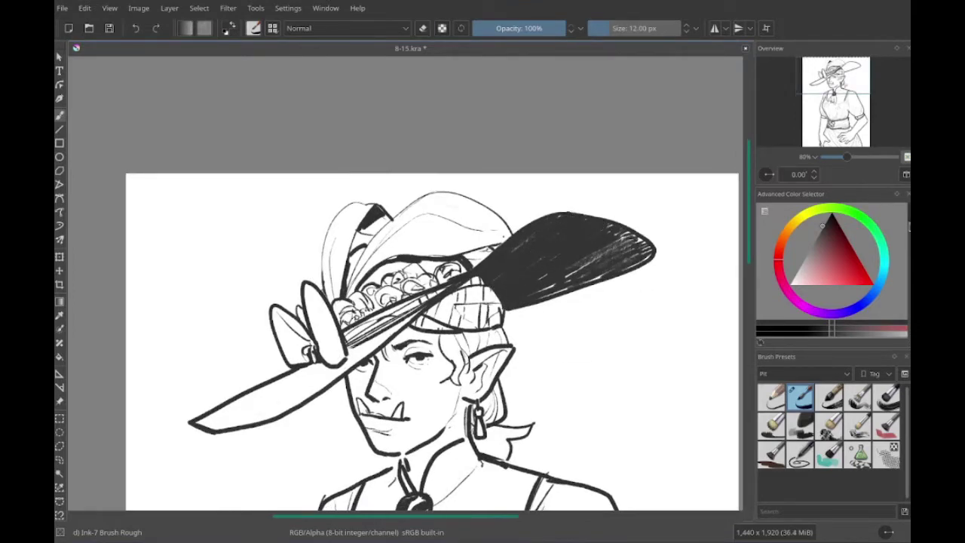
- Ink a black shadow in the gap between the hat brim and the netted hair
{"action": "left_click_drag", "start_coordinate": [369, 364], "coordinate": [528, 336]}
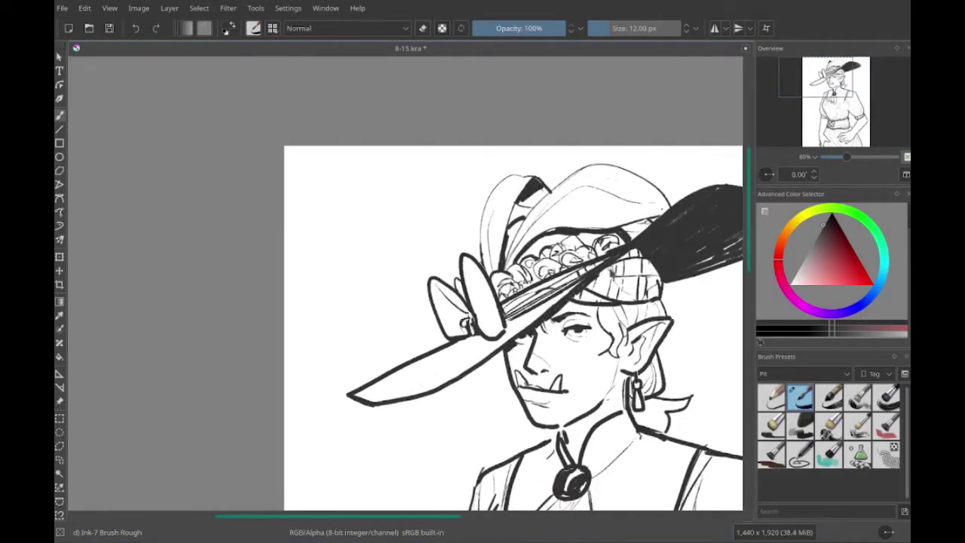
{"action": "mouse_move", "coordinate": [613, 270]}
{"action": "left_mouse_down"}
{"action": "mouse_move", "coordinate": [546, 295]}
{"action": "mouse_move", "coordinate": [524, 280]}
{"action": "mouse_move", "coordinate": [557, 315]}
{"action": "mouse_move", "coordinate": [557, 226]}
{"action": "mouse_move", "coordinate": [554, 293]}
{"action": "mouse_move", "coordinate": [608, 320]}
{"action": "mouse_move", "coordinate": [449, 338]}
{"action": "mouse_move", "coordinate": [479, 254]}
{"action": "mouse_move", "coordinate": [369, 329]}
{"action": "left_mouse_up"}
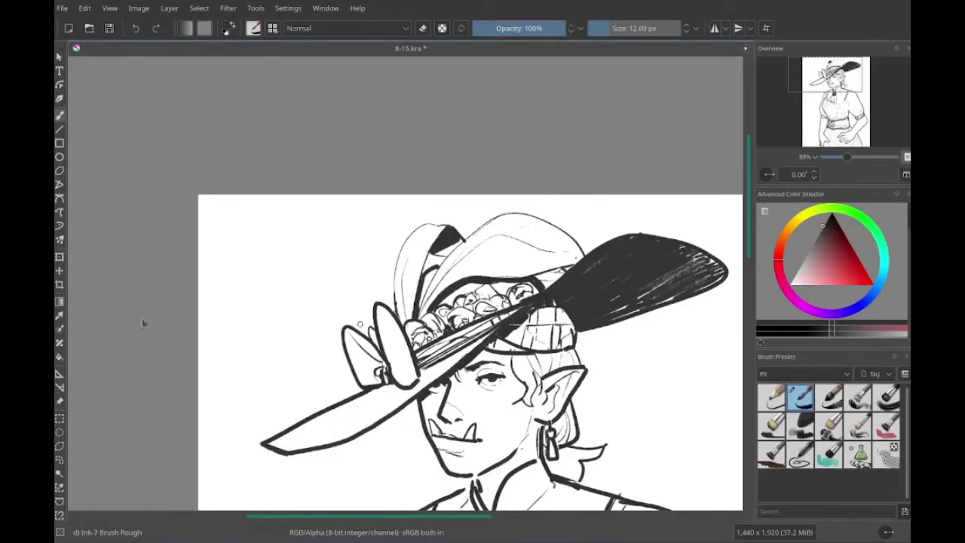
{"action": "mouse_move", "coordinate": [144, 324]}
{"action": "left_mouse_down"}
{"action": "mouse_move", "coordinate": [73, 152]}
{"action": "mouse_move", "coordinate": [38, 186]}
{"action": "left_mouse_up"}
- Fill black shadow shapes under the jaw, along the bodice sides above the sash and inside both sleeves near the cuffs
{"action": "mouse_move", "coordinate": [401, 251]}
{"action": "left_mouse_down"}
{"action": "mouse_move", "coordinate": [506, 284]}
{"action": "mouse_move", "coordinate": [480, 246]}
{"action": "mouse_move", "coordinate": [453, 246]}
{"action": "mouse_move", "coordinate": [434, 225]}
{"action": "mouse_move", "coordinate": [422, 136]}
{"action": "mouse_move", "coordinate": [380, 360]}
{"action": "mouse_move", "coordinate": [318, 388]}
{"action": "mouse_move", "coordinate": [416, 336]}
{"action": "left_mouse_up"}
{"action": "mouse_move", "coordinate": [418, 381]}
{"action": "left_mouse_down"}
{"action": "mouse_move", "coordinate": [292, 315]}
{"action": "mouse_move", "coordinate": [277, 349]}
{"action": "mouse_move", "coordinate": [227, 360]}
{"action": "left_mouse_up"}
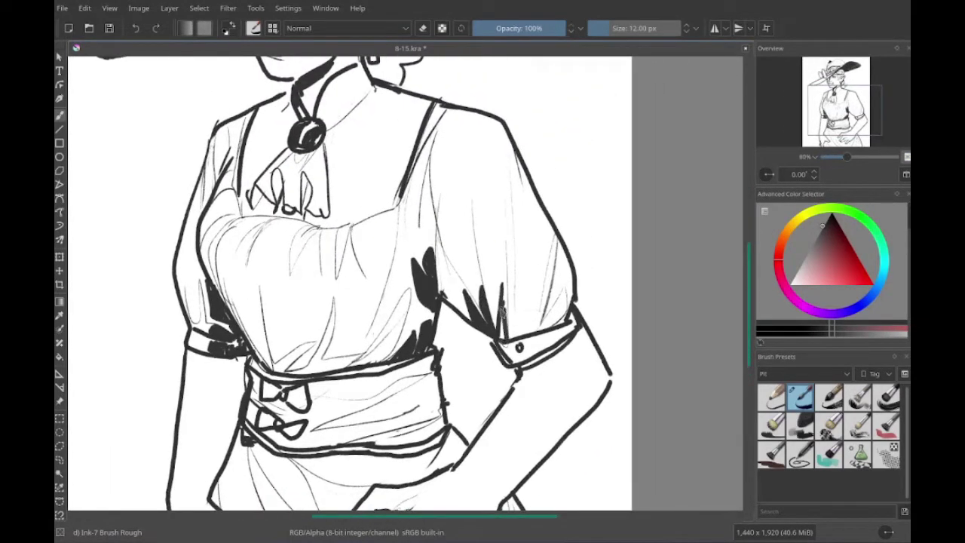
{"action": "mouse_move", "coordinate": [503, 309]}
{"action": "left_mouse_down"}
{"action": "mouse_move", "coordinate": [474, 307]}
{"action": "mouse_move", "coordinate": [486, 351]}
{"action": "left_mouse_up"}
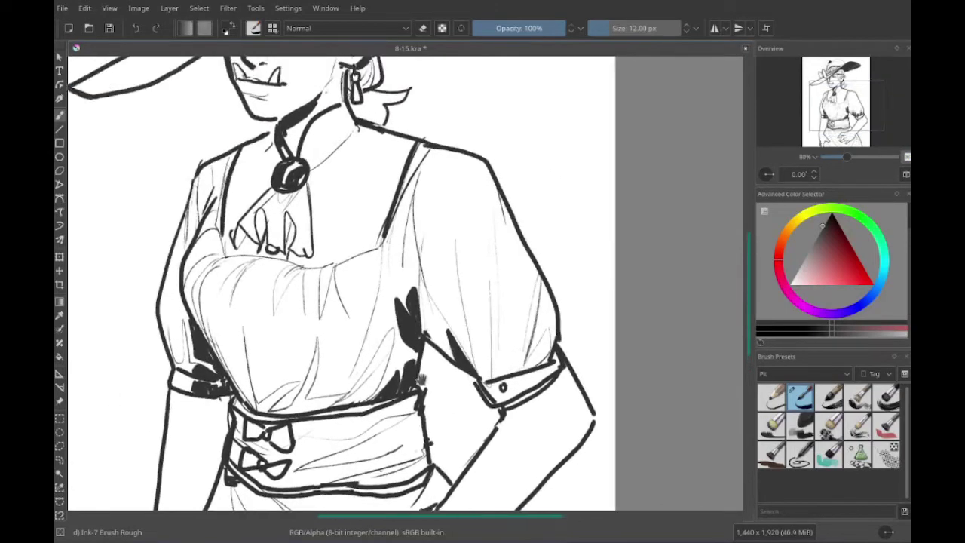
- Hatch fine lines along the hat plumes and ink dark accents beside the nose, in the ear and behind the earring
{"action": "left_click_drag", "start_coordinate": [421, 378], "coordinate": [542, 204]}
{"action": "mouse_move", "coordinate": [363, 340]}
{"action": "left_mouse_down"}
{"action": "mouse_move", "coordinate": [383, 359]}
{"action": "mouse_move", "coordinate": [380, 498]}
{"action": "mouse_move", "coordinate": [361, 505]}
{"action": "mouse_move", "coordinate": [437, 505]}
{"action": "mouse_move", "coordinate": [362, 509]}
{"action": "mouse_move", "coordinate": [461, 455]}
{"action": "left_mouse_up"}
{"action": "left_click_drag", "start_coordinate": [452, 301], "coordinate": [468, 415]}
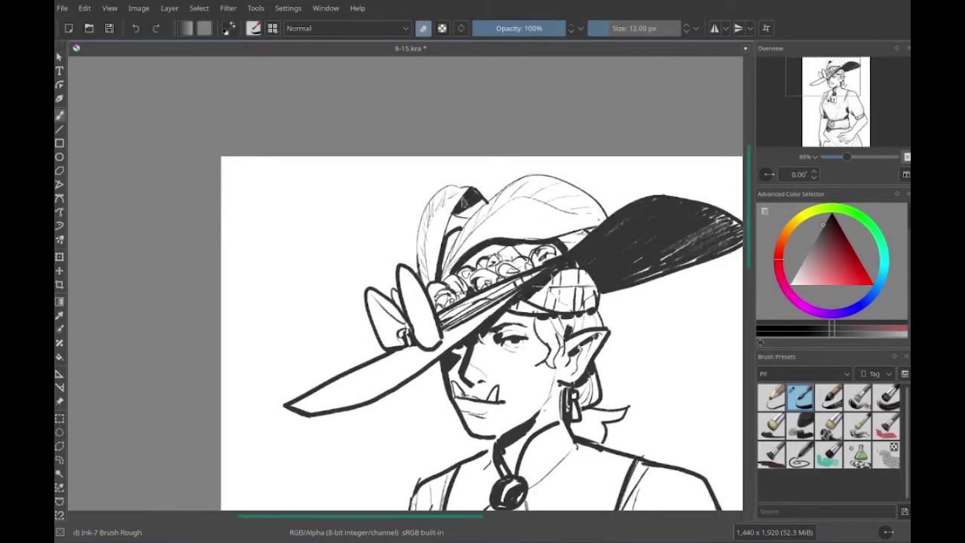
- Fill the jabot folds with black and add pointed black fold shadows on the skirt just below the sash
{"action": "left_click_drag", "start_coordinate": [392, 386], "coordinate": [384, 212]}
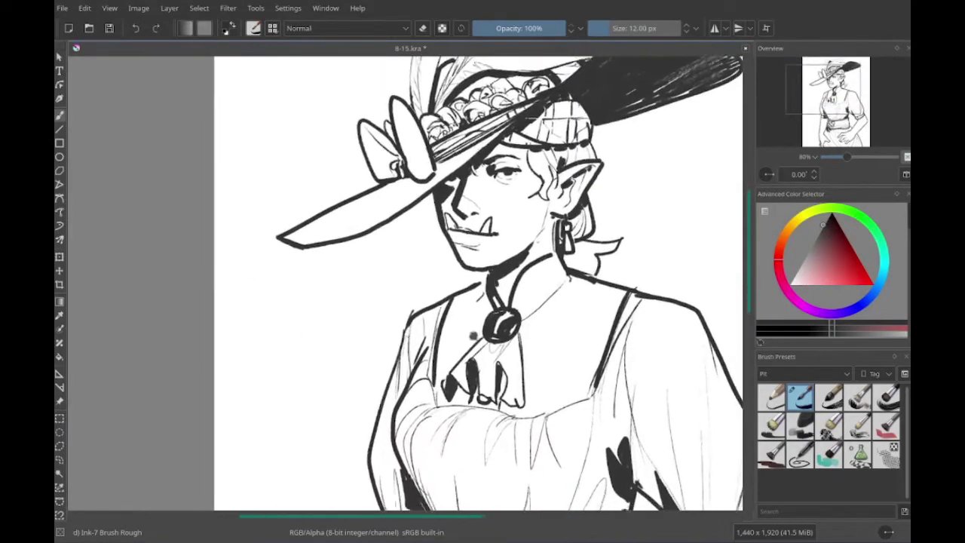
{"action": "left_click_drag", "start_coordinate": [470, 507], "coordinate": [447, 447]}
{"action": "left_click_drag", "start_coordinate": [404, 351], "coordinate": [400, 70]}
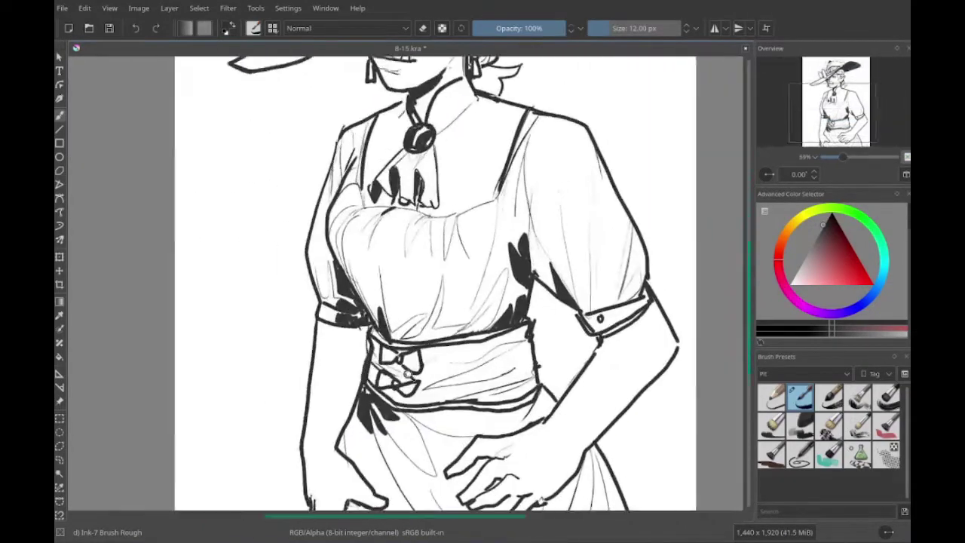
{"action": "left_click_drag", "start_coordinate": [407, 372], "coordinate": [419, 294]}
{"action": "left_click_drag", "start_coordinate": [415, 354], "coordinate": [558, 302]}
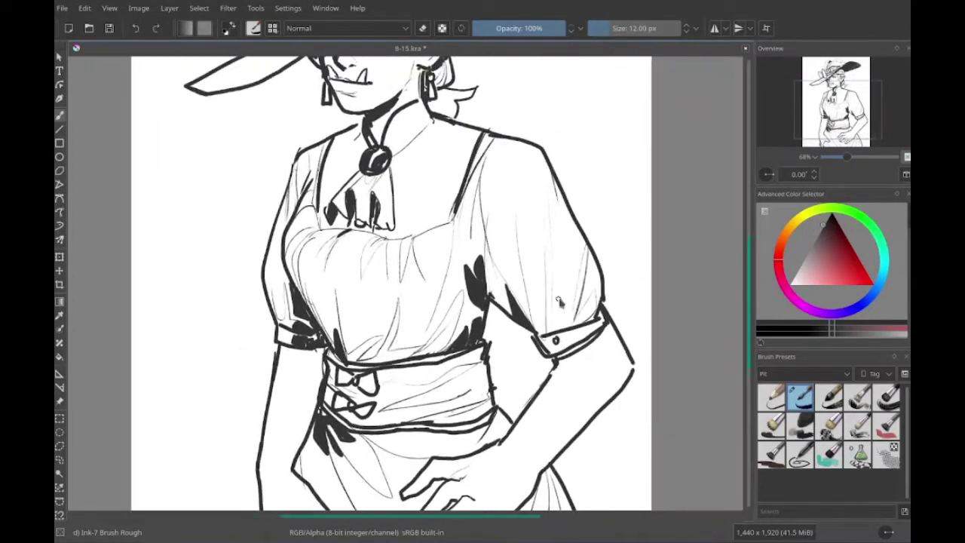
- Save the drawing and ink the long skirt folds between and beside the hands with heavier strokes
{"action": "left_click_drag", "start_coordinate": [521, 415], "coordinate": [400, 363]}
{"action": "key", "text": "ctrl+s"}
{"action": "left_click_drag", "start_coordinate": [314, 357], "coordinate": [250, 263]}
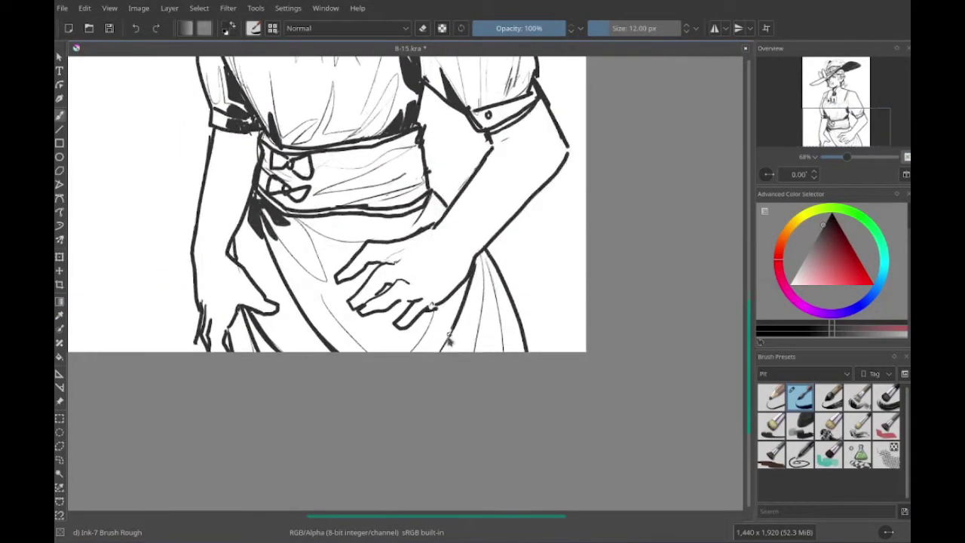
{"action": "left_click_drag", "start_coordinate": [390, 164], "coordinate": [422, 309]}
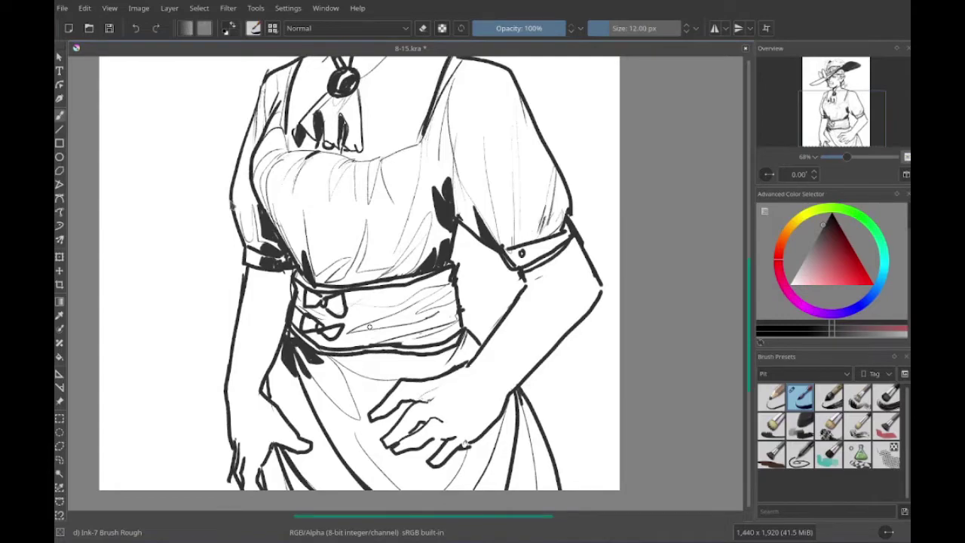
- Cover most of the remaining white streaks in the raised black hat brim
{"action": "left_click_drag", "start_coordinate": [370, 326], "coordinate": [517, 333]}
{"action": "scroll", "coordinate": [520, 316], "scroll_direction": "up", "scroll_amount": 6}
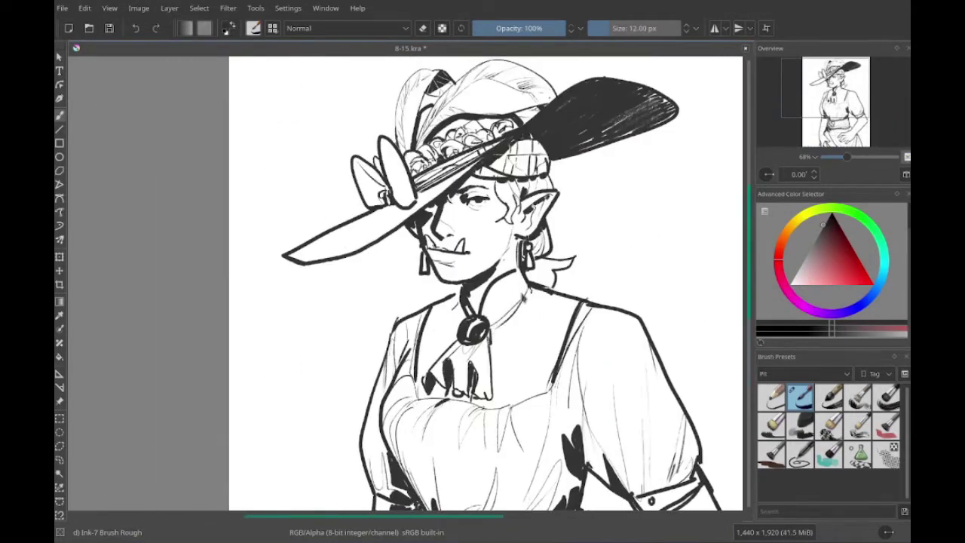
{"action": "scroll", "coordinate": [487, 284], "scroll_direction": "up", "scroll_amount": 5}
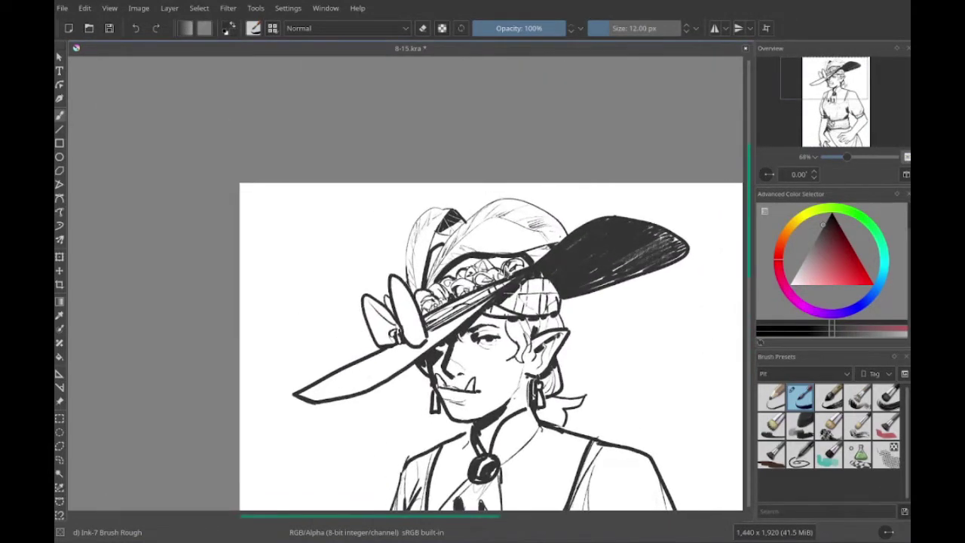
{"action": "mouse_move", "coordinate": [605, 285]}
{"action": "left_mouse_down"}
{"action": "mouse_move", "coordinate": [634, 312]}
{"action": "mouse_move", "coordinate": [592, 204]}
{"action": "mouse_move", "coordinate": [561, 220]}
{"action": "left_mouse_up"}
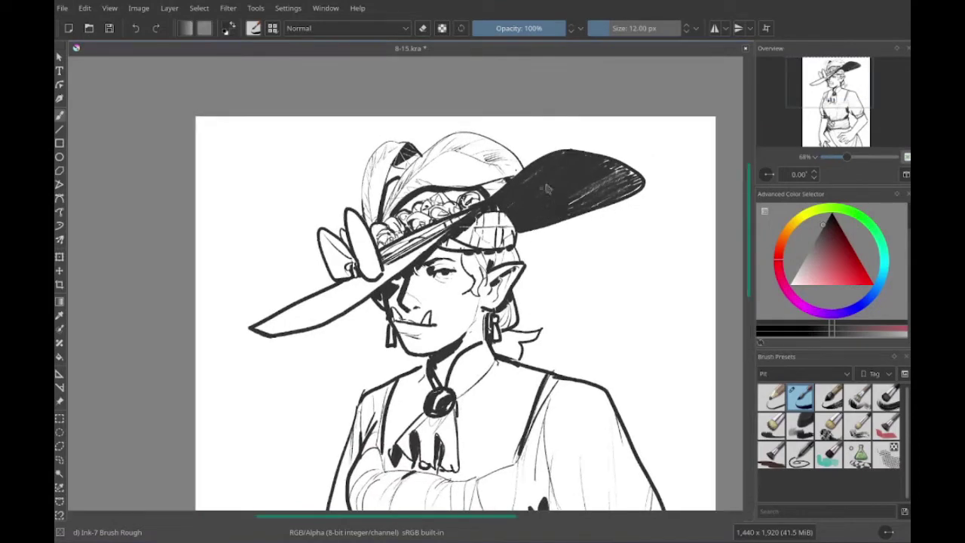
{"action": "scroll", "coordinate": [639, 192], "scroll_direction": "down", "scroll_amount": 3}
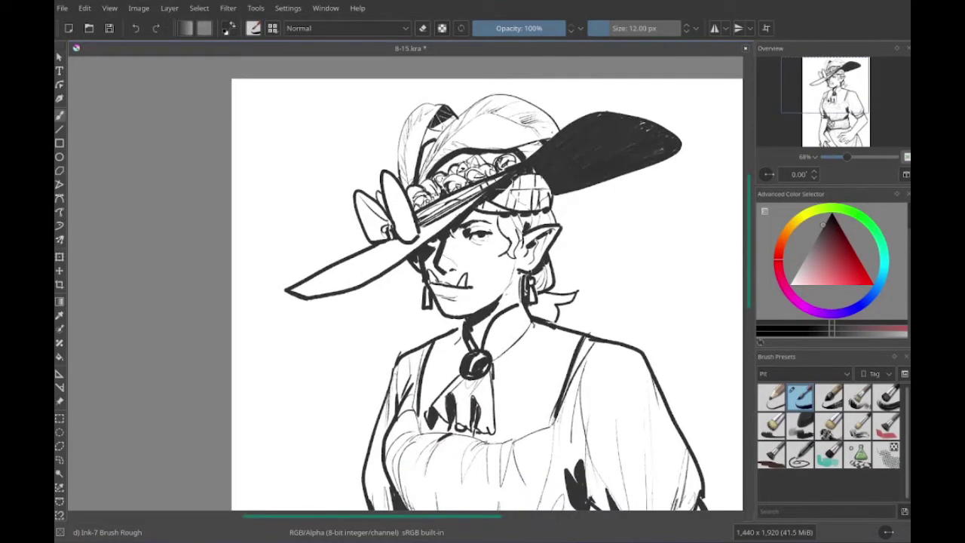
- Erase the black shadow at the bodice's underarm and rework the inner fold lines of the adjoining puffed sleeve
{"action": "scroll", "coordinate": [412, 401], "scroll_direction": "left", "scroll_amount": 3}
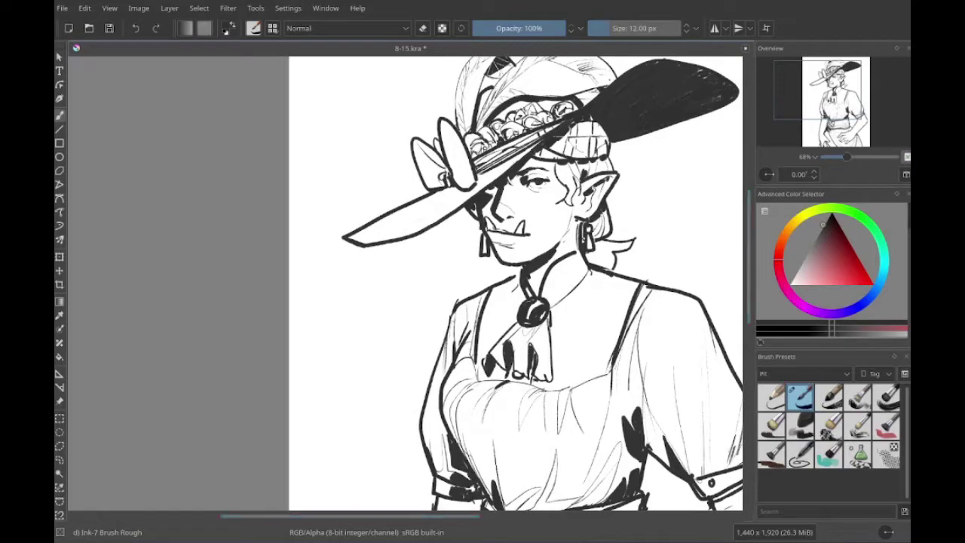
{"action": "scroll", "coordinate": [411, 401], "scroll_direction": "right", "scroll_amount": 5}
{"action": "scroll", "coordinate": [411, 400], "scroll_direction": "down", "scroll_amount": 2}
{"action": "key", "text": "e"}
{"action": "scroll", "coordinate": [468, 394], "scroll_direction": "right", "scroll_amount": 3}
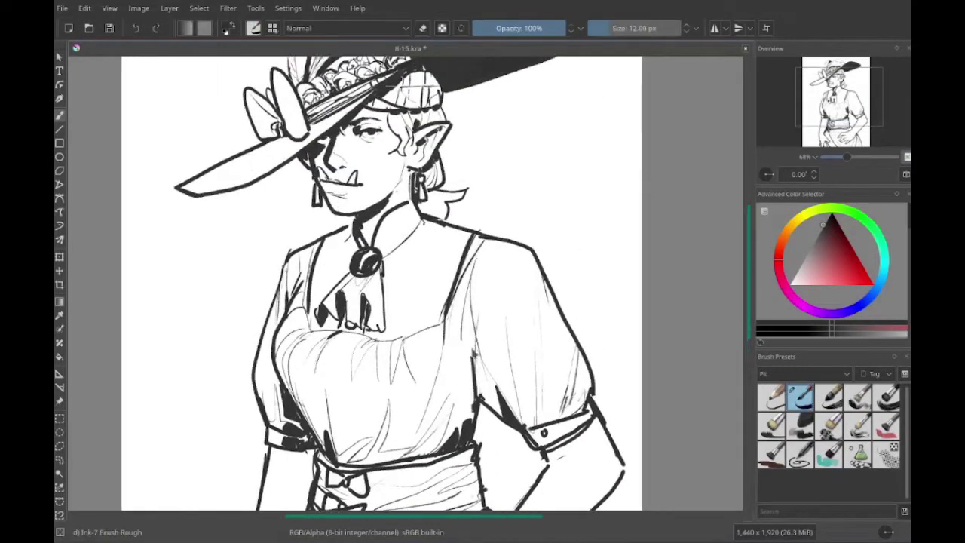
{"action": "key", "text": "/"}
{"action": "key", "text": "e"}
{"action": "key", "text": "d"}
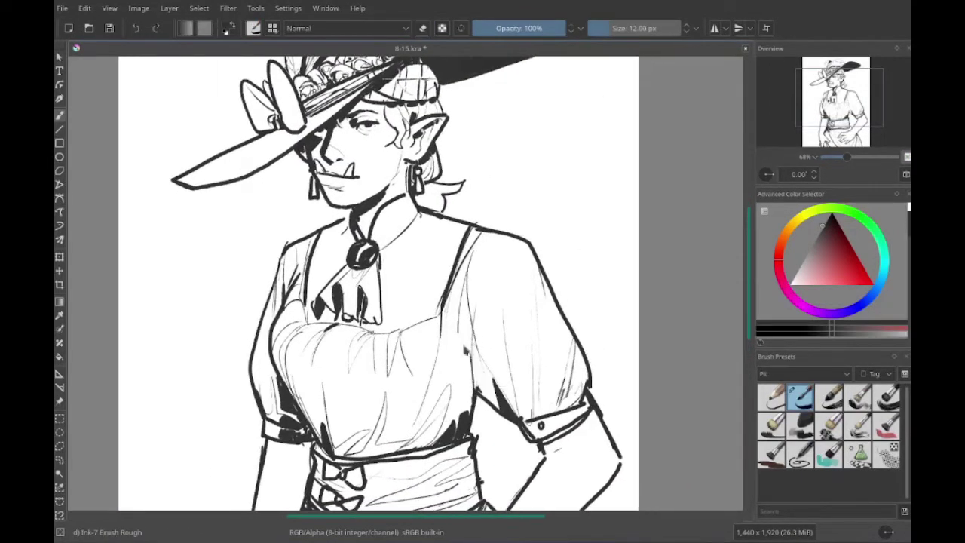
{"action": "scroll", "coordinate": [472, 339], "scroll_direction": "up", "scroll_amount": 2}
{"action": "key", "text": "e"}
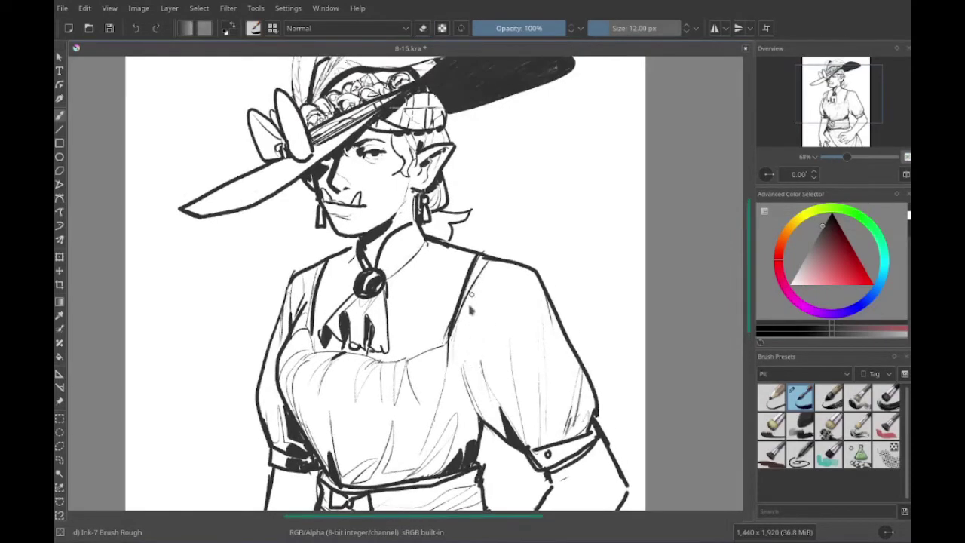
{"action": "scroll", "coordinate": [475, 302], "scroll_direction": "up", "scroll_amount": 2}
- Ink the outer contour of the large plume more heavily where it meets the black brim
{"action": "scroll", "coordinate": [452, 301], "scroll_direction": "down", "scroll_amount": 10}
{"action": "scroll", "coordinate": [398, 313], "scroll_direction": "up", "scroll_amount": 12}
{"action": "scroll", "coordinate": [398, 313], "scroll_direction": "right", "scroll_amount": 2}
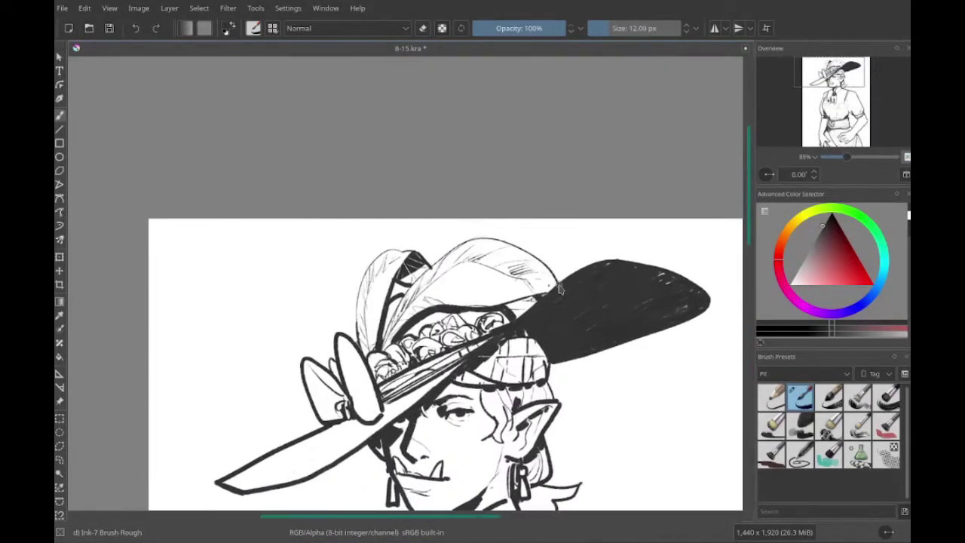
{"action": "key", "text": "e"}
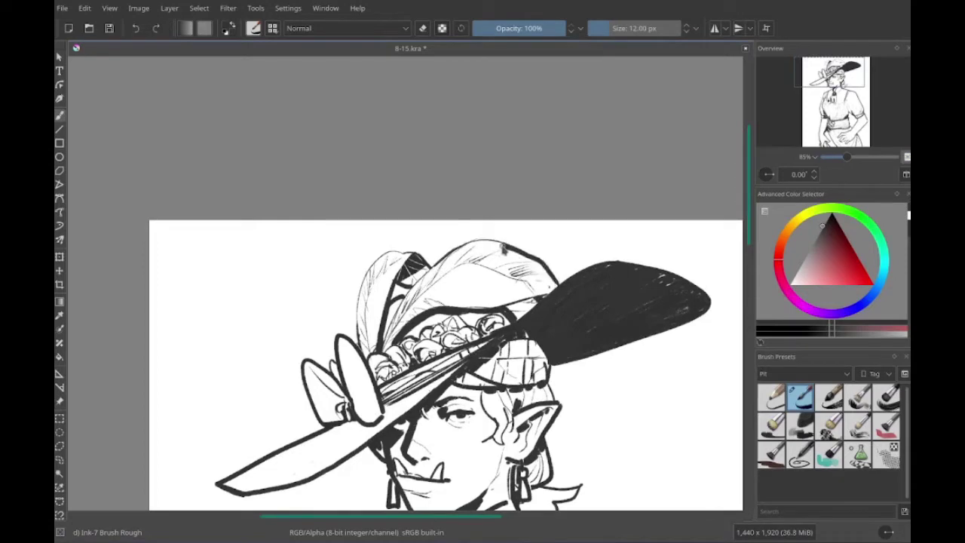
- Extend the black skirt shadow beneath the sash buckles and add long fold lines across the sash
{"action": "scroll", "coordinate": [445, 286], "scroll_direction": "down", "scroll_amount": 5}
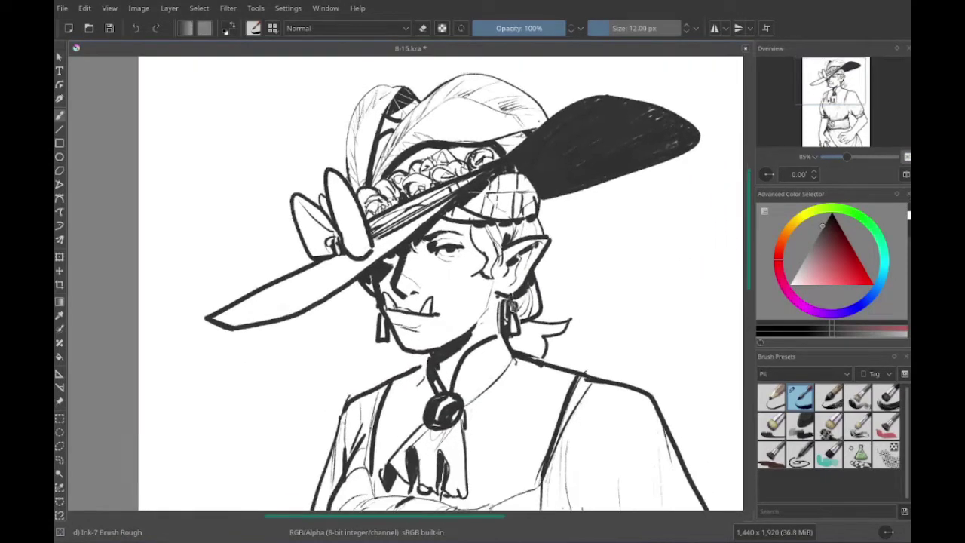
{"action": "scroll", "coordinate": [511, 304], "scroll_direction": "down", "scroll_amount": 9}
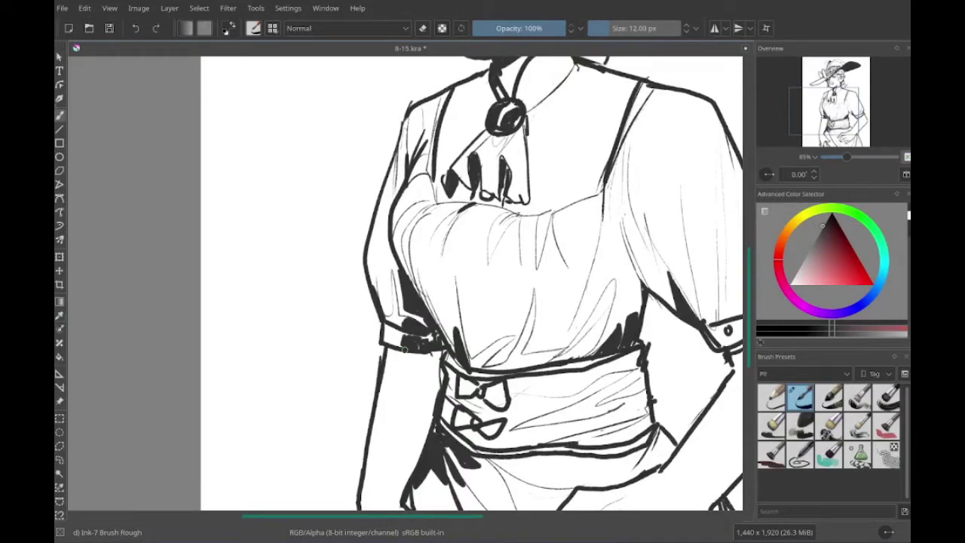
{"action": "scroll", "coordinate": [404, 349], "scroll_direction": "down", "scroll_amount": 3}
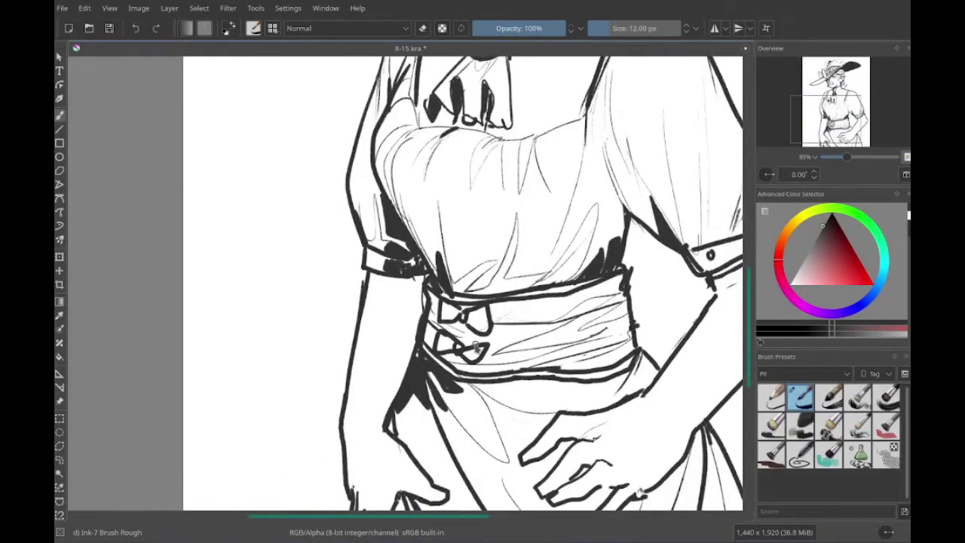
- Draw a rounded bow loop with inner folds behind the waist and a hanging bow tail behind the skirt
{"action": "scroll", "coordinate": [407, 283], "scroll_direction": "right", "scroll_amount": 5}
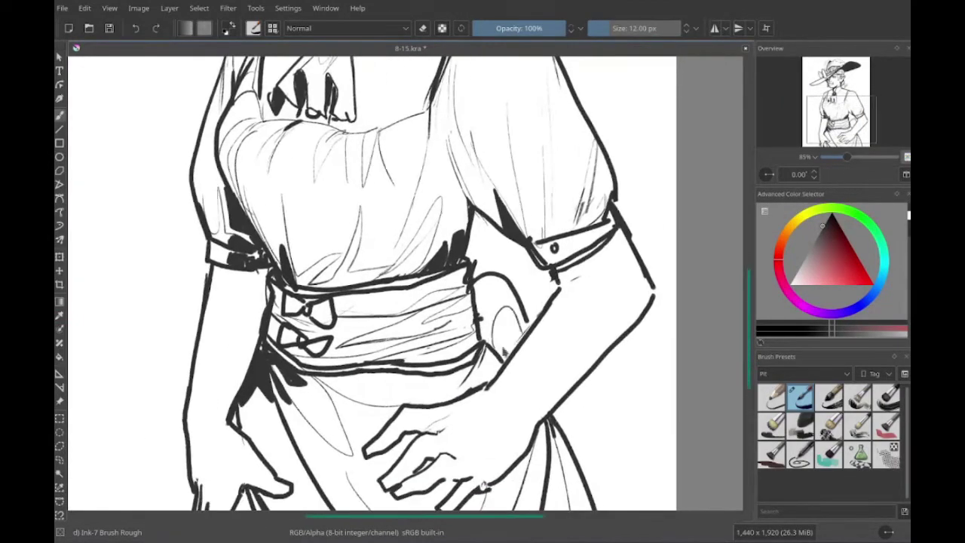
{"action": "scroll", "coordinate": [502, 351], "scroll_direction": "left", "scroll_amount": 4}
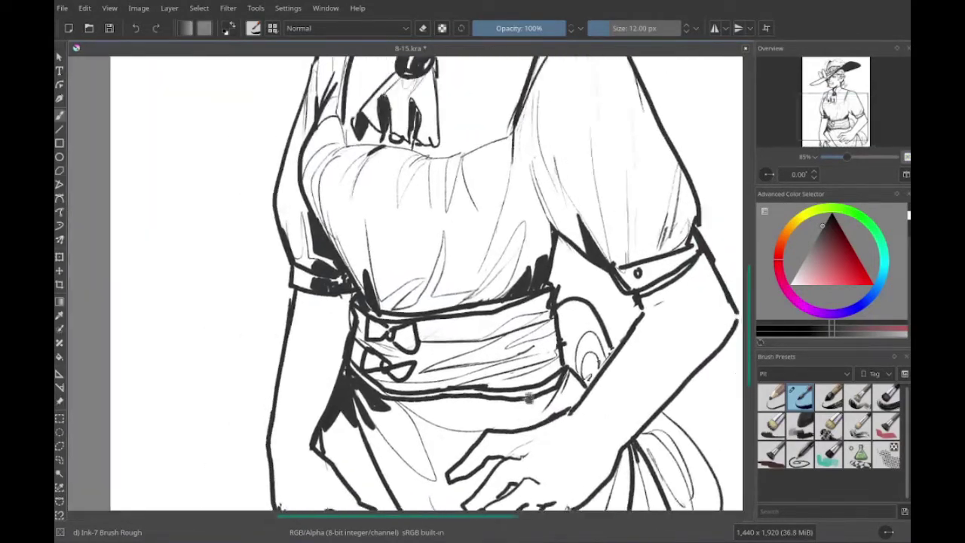
{"action": "scroll", "coordinate": [528, 396], "scroll_direction": "down", "scroll_amount": 3}
{"action": "scroll", "coordinate": [452, 362], "scroll_direction": "left", "scroll_amount": 4}
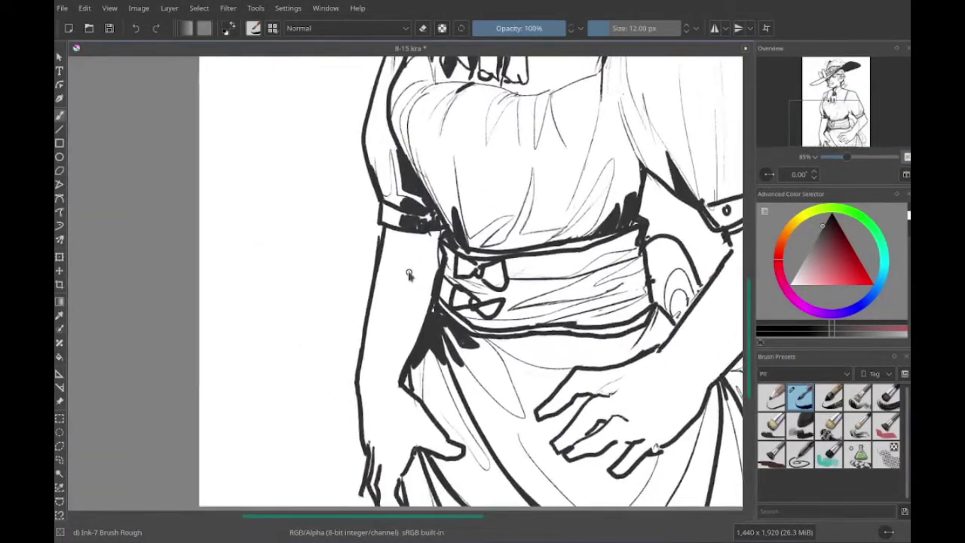
- Hatch the inside of the hat's front bow loop and thicken the hair lock beside the face
{"action": "scroll", "coordinate": [408, 275], "scroll_direction": "up", "scroll_amount": 10}
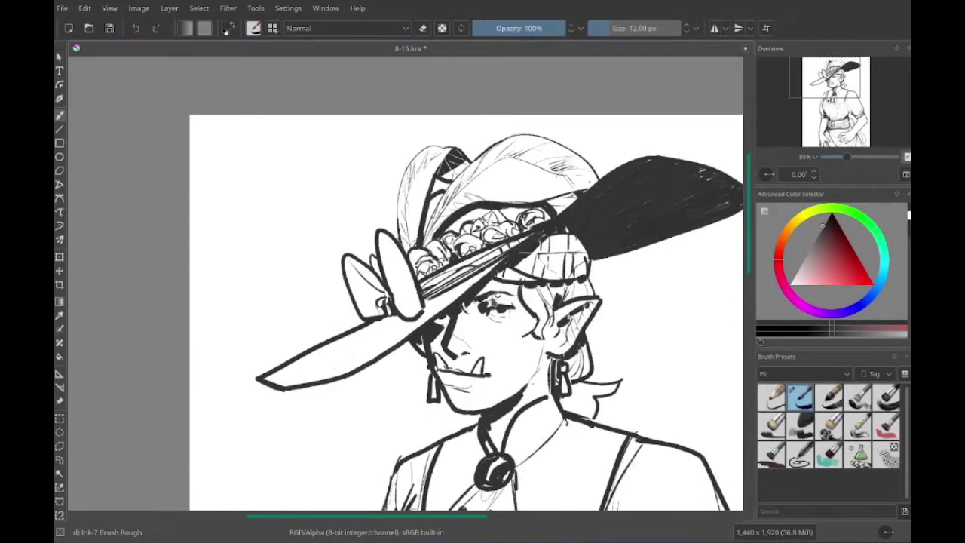
{"action": "scroll", "coordinate": [482, 317], "scroll_direction": "up", "scroll_amount": 3}
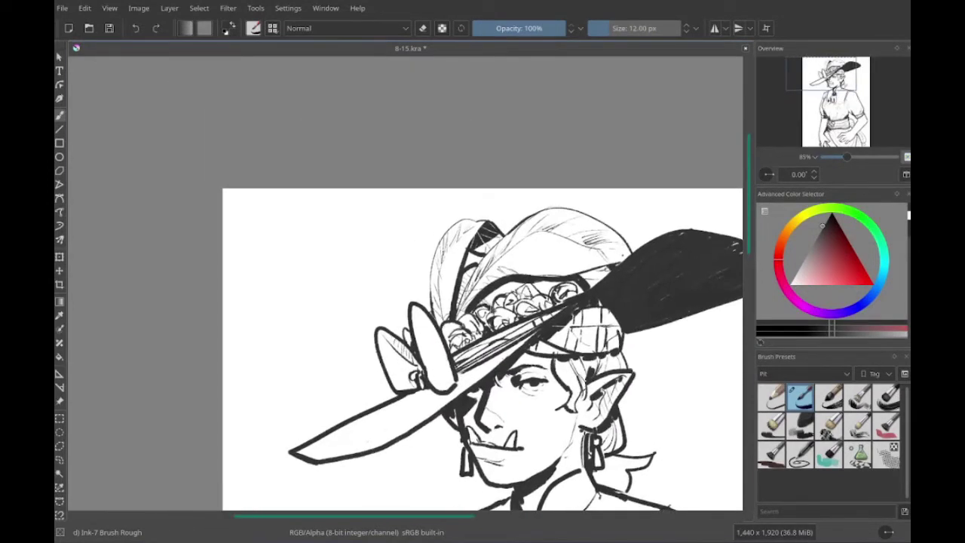
- Add light fold hatching inside the collar and draw curved seam lines from the shoulders to the bodice straps
{"action": "scroll", "coordinate": [505, 268], "scroll_direction": "down", "scroll_amount": 5}
{"action": "scroll", "coordinate": [505, 268], "scroll_direction": "right", "scroll_amount": 3}
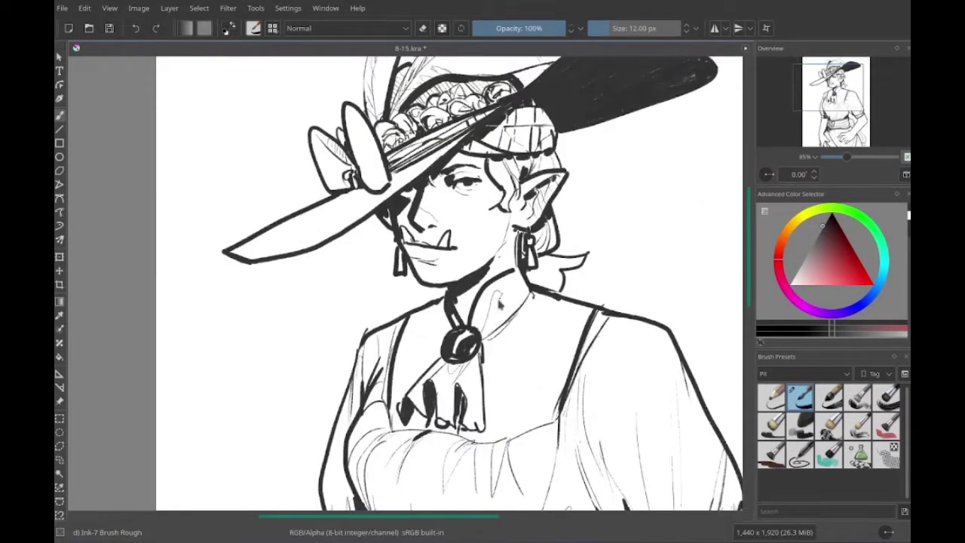
{"action": "scroll", "coordinate": [551, 282], "scroll_direction": "up", "scroll_amount": 3}
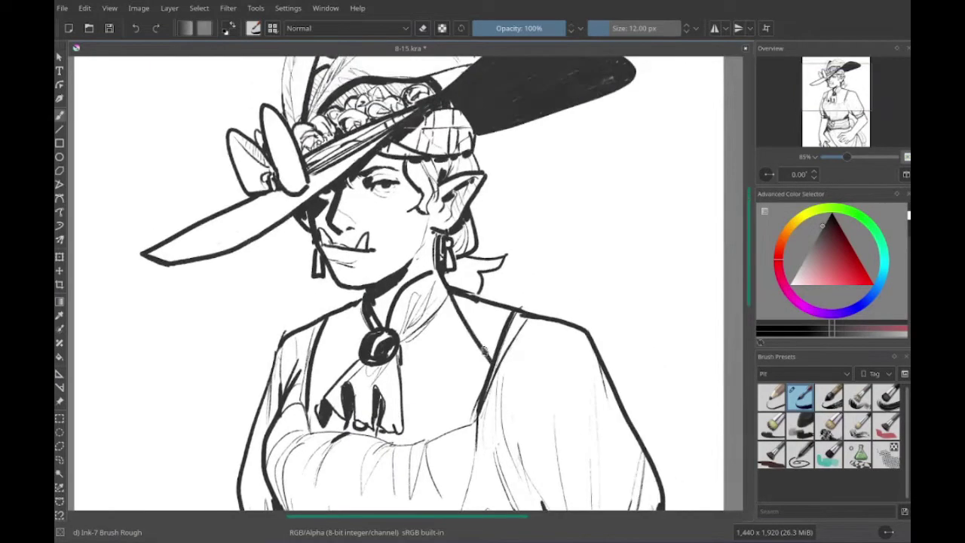
{"action": "scroll", "coordinate": [551, 283], "scroll_direction": "left", "scroll_amount": 2}
{"action": "scroll", "coordinate": [386, 347], "scroll_direction": "right", "scroll_amount": 3}
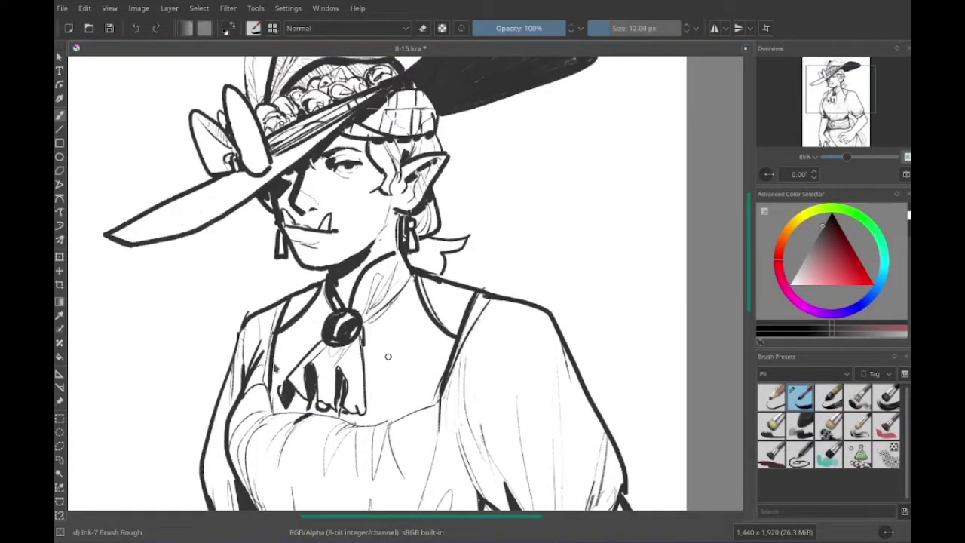
{"action": "scroll", "coordinate": [388, 356], "scroll_direction": "down", "scroll_amount": 4}
{"action": "scroll", "coordinate": [388, 356], "scroll_direction": "right", "scroll_amount": 2}
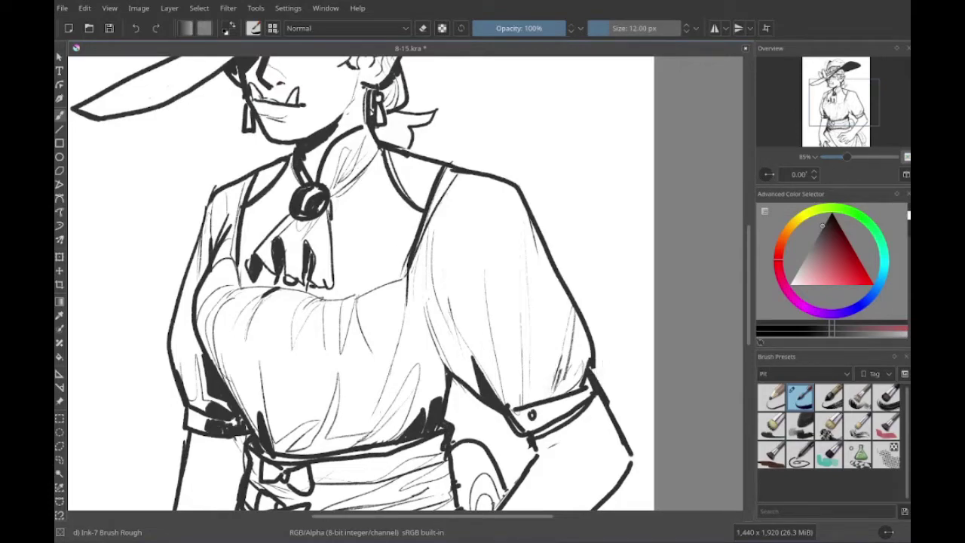
- Erase the heavy black shadow where the back of the skirt meets the bent forearm
{"action": "scroll", "coordinate": [440, 396], "scroll_direction": "down", "scroll_amount": 8}
{"action": "key", "text": "e"}
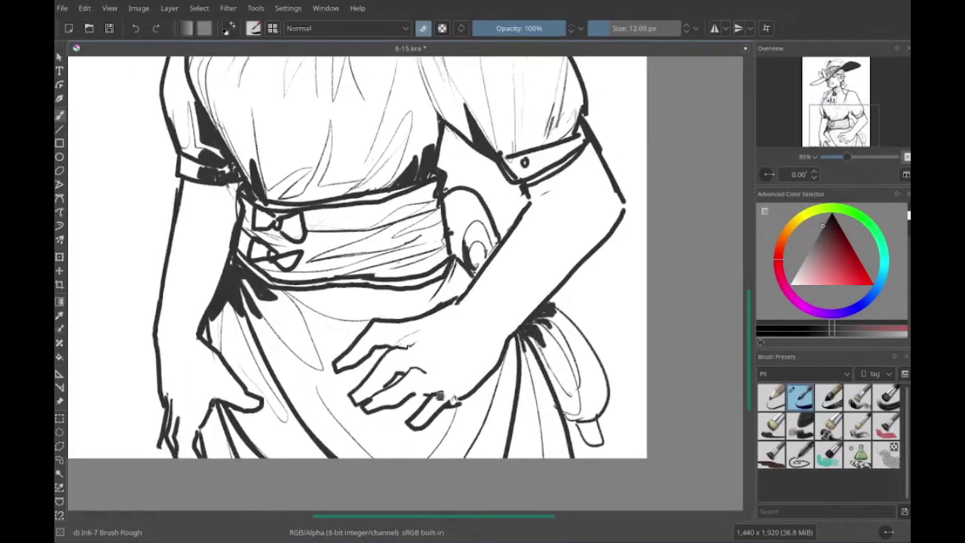
{"action": "scroll", "coordinate": [440, 395], "scroll_direction": "up", "scroll_amount": 1}
{"action": "scroll", "coordinate": [441, 395], "scroll_direction": "left", "scroll_amount": 1}
{"action": "key", "text": "e"}
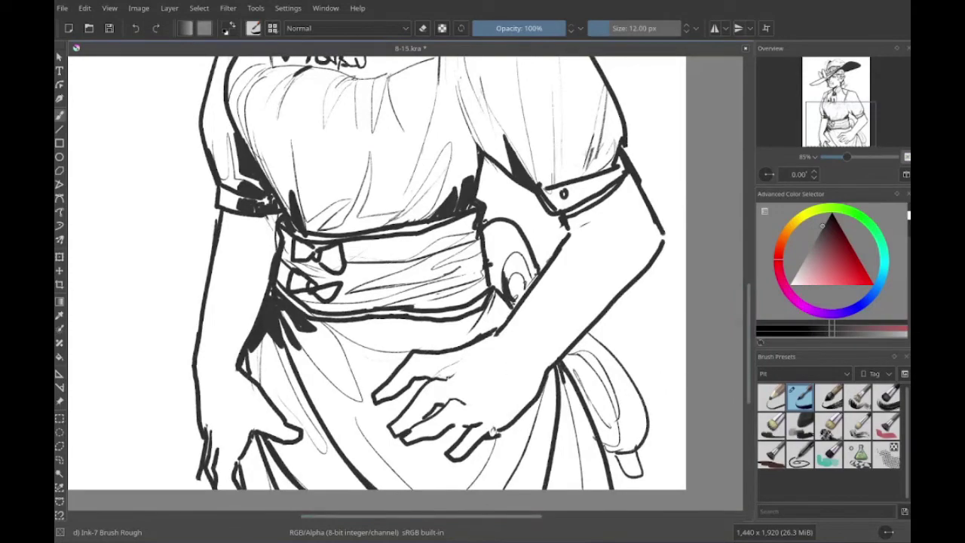
- Erase the skirt shadow beside the lowered arm down to a narrow edge and ink solid shadows beneath that hand's thumb and between its fingers
{"action": "scroll", "coordinate": [407, 271], "scroll_direction": "left", "scroll_amount": 2}
{"action": "scroll", "coordinate": [407, 271], "scroll_direction": "up", "scroll_amount": 10}
{"action": "scroll", "coordinate": [407, 272], "scroll_direction": "down", "scroll_amount": 8}
{"action": "key", "text": "e"}
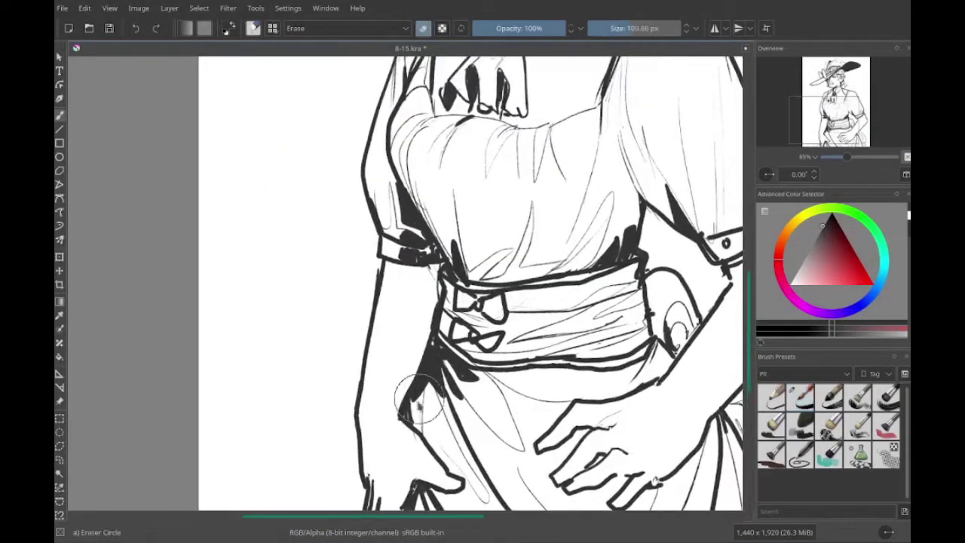
{"action": "key", "text": "/"}
{"action": "scroll", "coordinate": [418, 404], "scroll_direction": "down", "scroll_amount": 3}
{"action": "scroll", "coordinate": [418, 404], "scroll_direction": "left", "scroll_amount": 1}
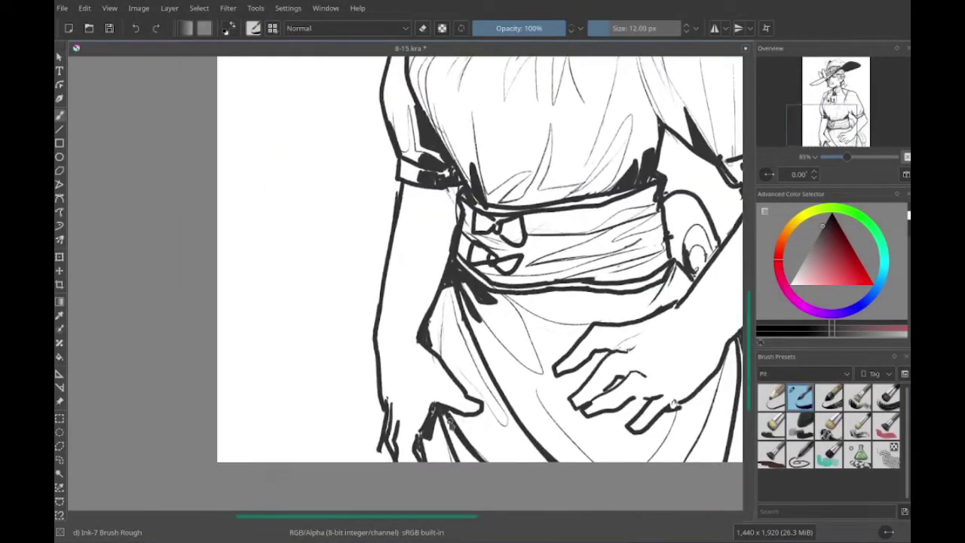
{"action": "scroll", "coordinate": [445, 422], "scroll_direction": "up", "scroll_amount": 1}
{"action": "scroll", "coordinate": [445, 422], "scroll_direction": "left", "scroll_amount": 1}
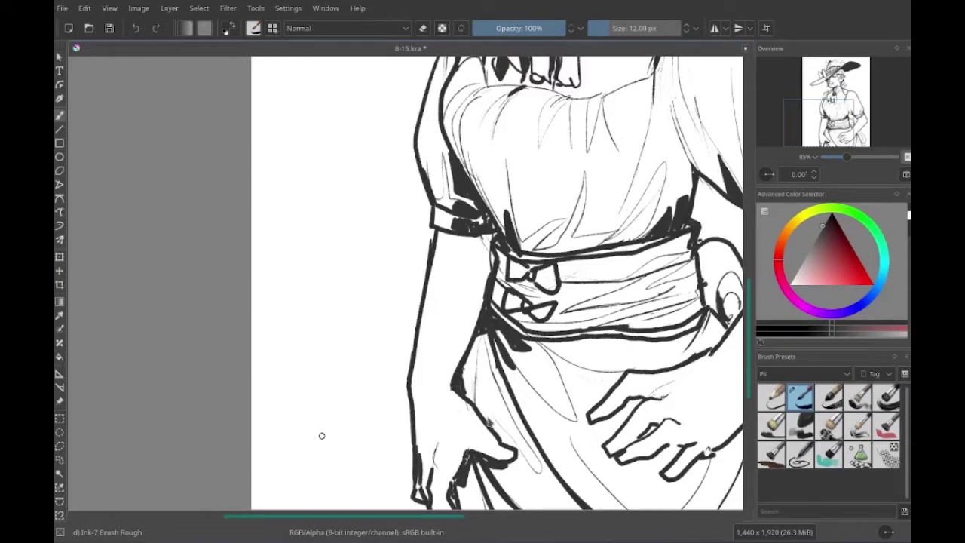
- Examine the line art from the waist and sleeves up to the face and hat
{"action": "scroll", "coordinate": [321, 436], "scroll_direction": "up", "scroll_amount": 6}
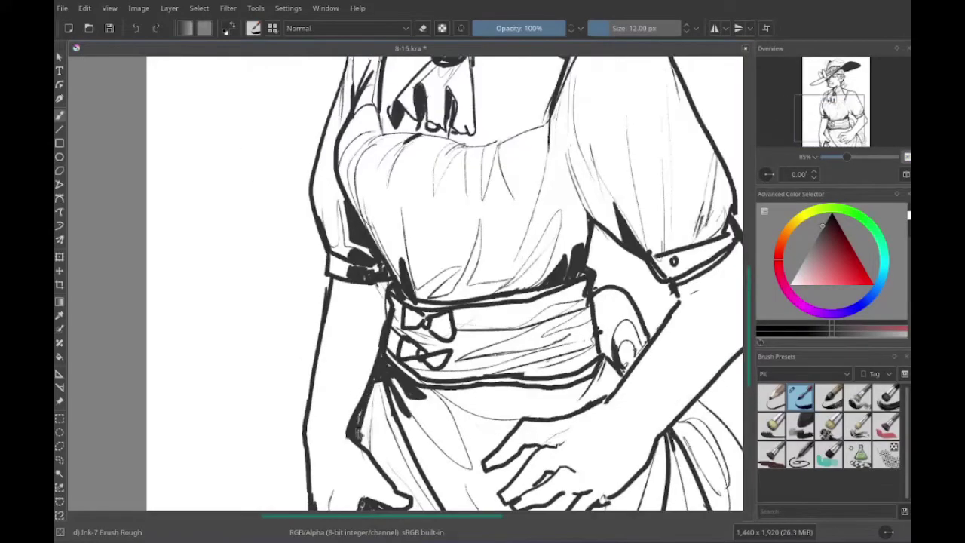
{"action": "scroll", "coordinate": [340, 424], "scroll_direction": "left", "scroll_amount": 2}
{"action": "scroll", "coordinate": [340, 424], "scroll_direction": "down", "scroll_amount": 3}
{"action": "scroll", "coordinate": [340, 424], "scroll_direction": "right", "scroll_amount": 2}
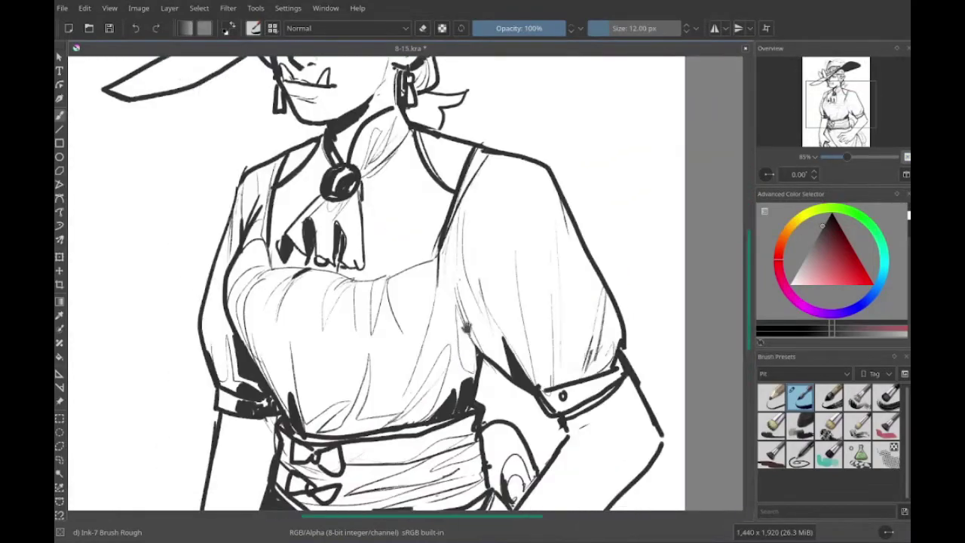
{"action": "scroll", "coordinate": [354, 433], "scroll_direction": "left", "scroll_amount": 2}
{"action": "scroll", "coordinate": [373, 445], "scroll_direction": "down", "scroll_amount": 2}
{"action": "scroll", "coordinate": [374, 445], "scroll_direction": "right", "scroll_amount": 1}
{"action": "scroll", "coordinate": [373, 447], "scroll_direction": "up", "scroll_amount": 8}
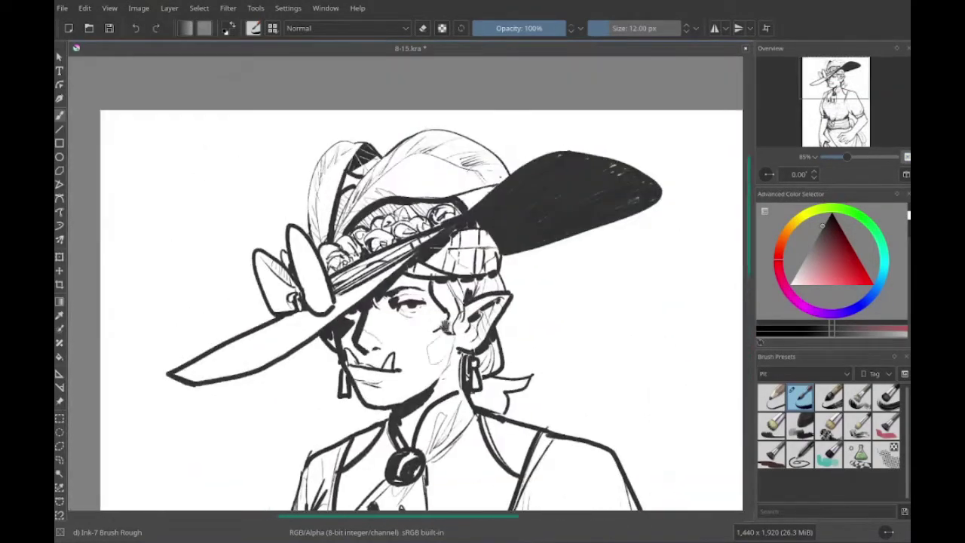
- Add a small solid black fold shadow at the bodice's lower edge, just above the sash buckles
{"action": "scroll", "coordinate": [295, 372], "scroll_direction": "down", "scroll_amount": 3}
{"action": "scroll", "coordinate": [352, 371], "scroll_direction": "up", "scroll_amount": 2}
{"action": "scroll", "coordinate": [352, 370], "scroll_direction": "left", "scroll_amount": 2}
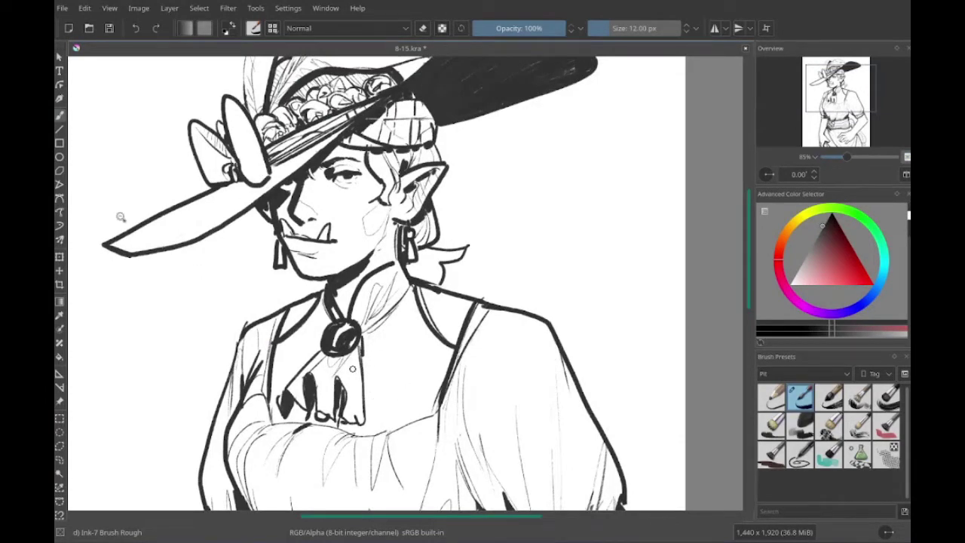
{"action": "scroll", "coordinate": [408, 422], "scroll_direction": "down", "scroll_amount": 3}
{"action": "scroll", "coordinate": [408, 422], "scroll_direction": "left", "scroll_amount": 3}
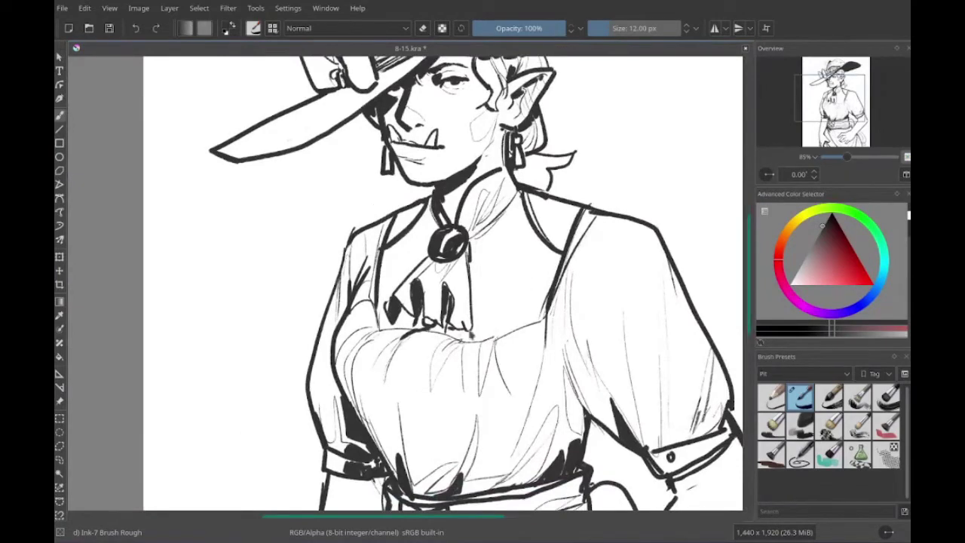
- Draw a thin lace pattern of nested arcs, a circle and small scallops on the yoke between the jabot and the near shoulder
{"action": "left_click_drag", "start_coordinate": [471, 334], "coordinate": [520, 256]}
{"action": "scroll", "coordinate": [510, 296], "scroll_direction": "up", "scroll_amount": 2}
{"action": "scroll", "coordinate": [510, 295], "scroll_direction": "left", "scroll_amount": 1}
{"action": "scroll", "coordinate": [507, 317], "scroll_direction": "up", "scroll_amount": 1}
{"action": "scroll", "coordinate": [506, 316], "scroll_direction": "right", "scroll_amount": 1}
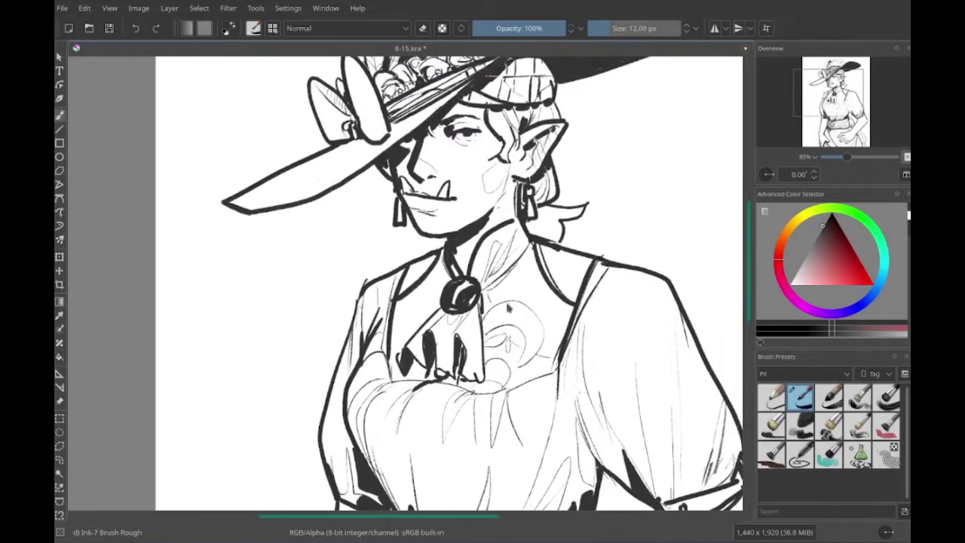
{"action": "scroll", "coordinate": [517, 269], "scroll_direction": "down", "scroll_amount": 2}
{"action": "scroll", "coordinate": [517, 269], "scroll_direction": "right", "scroll_amount": 1}
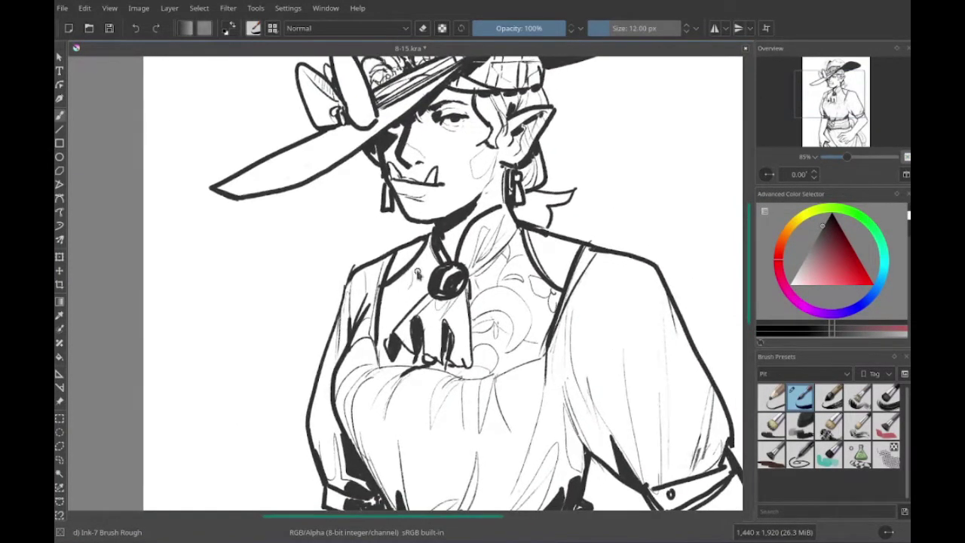
- Continue the thin lace pattern on the far side of the jabot and thicken the bodice neckline near the shoulder strap
{"action": "scroll", "coordinate": [443, 283], "scroll_direction": "down", "scroll_amount": 5}
{"action": "scroll", "coordinate": [443, 284], "scroll_direction": "right", "scroll_amount": 4}
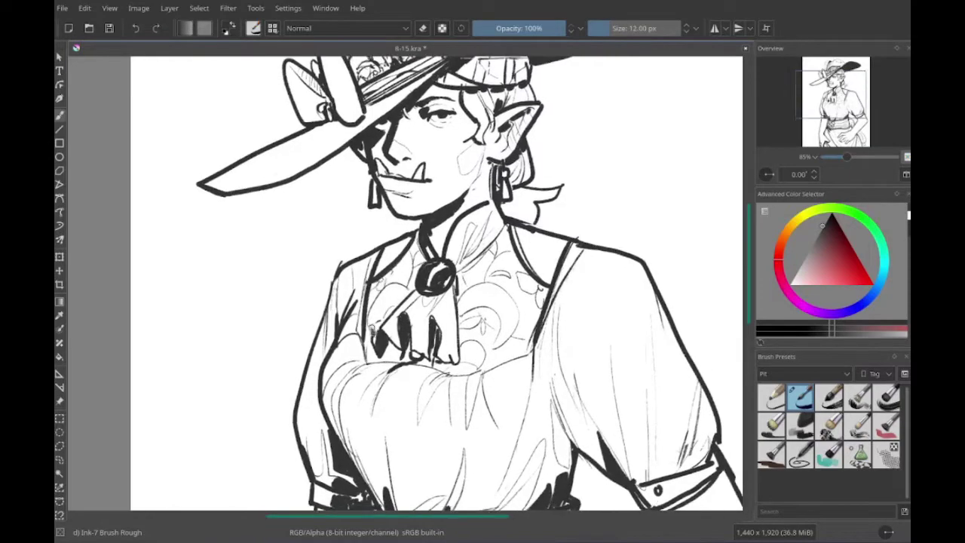
{"action": "scroll", "coordinate": [394, 293], "scroll_direction": "up", "scroll_amount": 6}
{"action": "scroll", "coordinate": [394, 292], "scroll_direction": "left", "scroll_amount": 4}
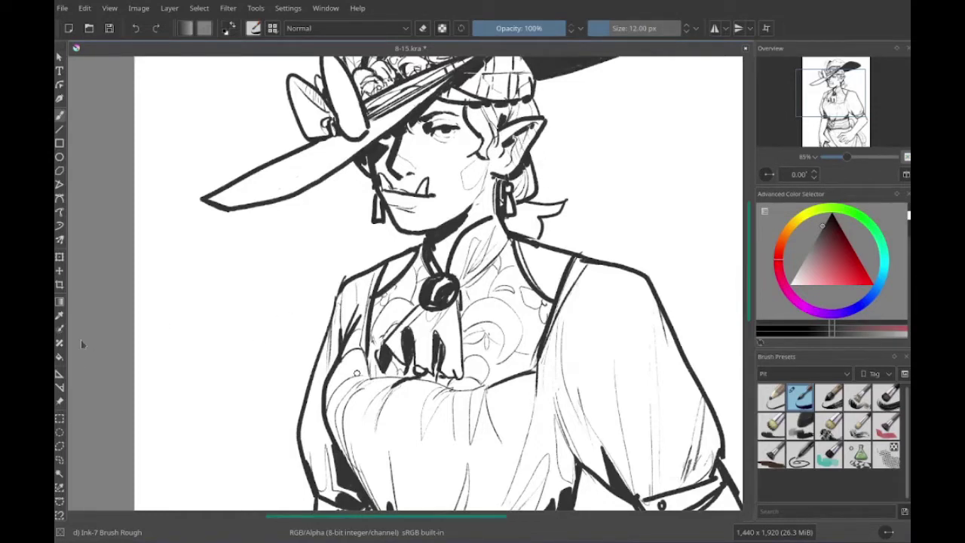
- Darken the round collar brooch with solid black, leaving a striped highlight across its face
{"action": "scroll", "coordinate": [356, 373], "scroll_direction": "up", "scroll_amount": 8}
{"action": "scroll", "coordinate": [357, 373], "scroll_direction": "left", "scroll_amount": 5}
{"action": "scroll", "coordinate": [410, 286], "scroll_direction": "right", "scroll_amount": 4}
{"action": "scroll", "coordinate": [411, 286], "scroll_direction": "up", "scroll_amount": 1}
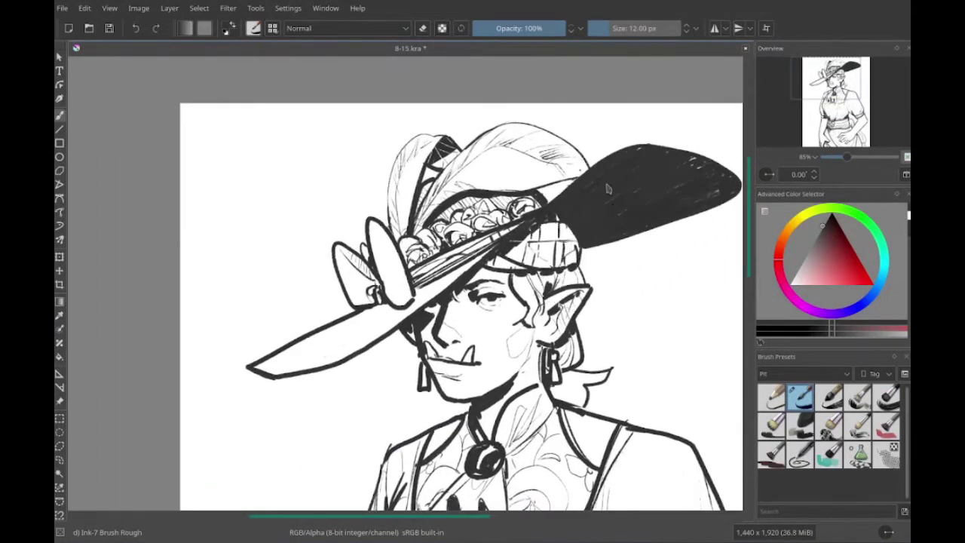
{"action": "scroll", "coordinate": [461, 301], "scroll_direction": "down", "scroll_amount": 5}
{"action": "scroll", "coordinate": [461, 301], "scroll_direction": "left", "scroll_amount": 2}
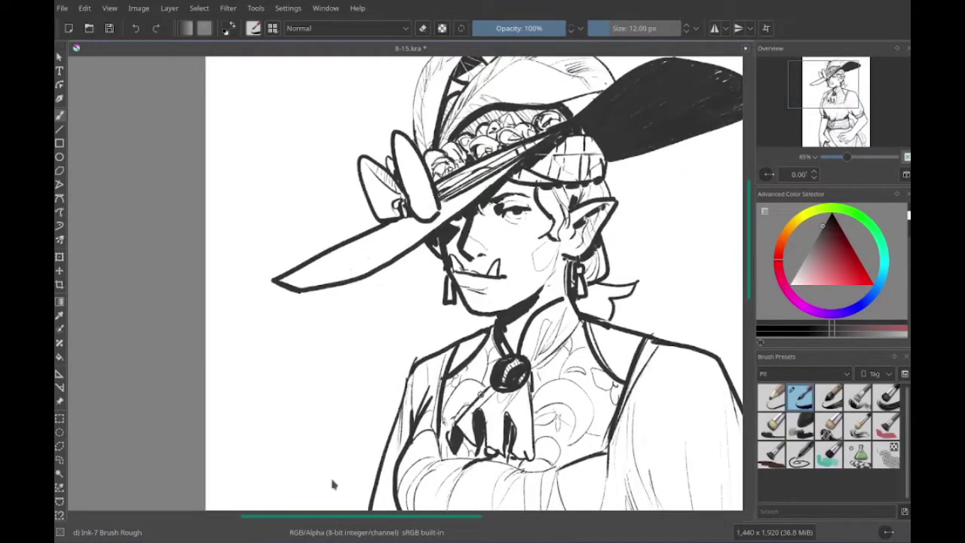
{"action": "scroll", "coordinate": [522, 296], "scroll_direction": "down", "scroll_amount": 2}
{"action": "scroll", "coordinate": [522, 296], "scroll_direction": "right", "scroll_amount": 2}
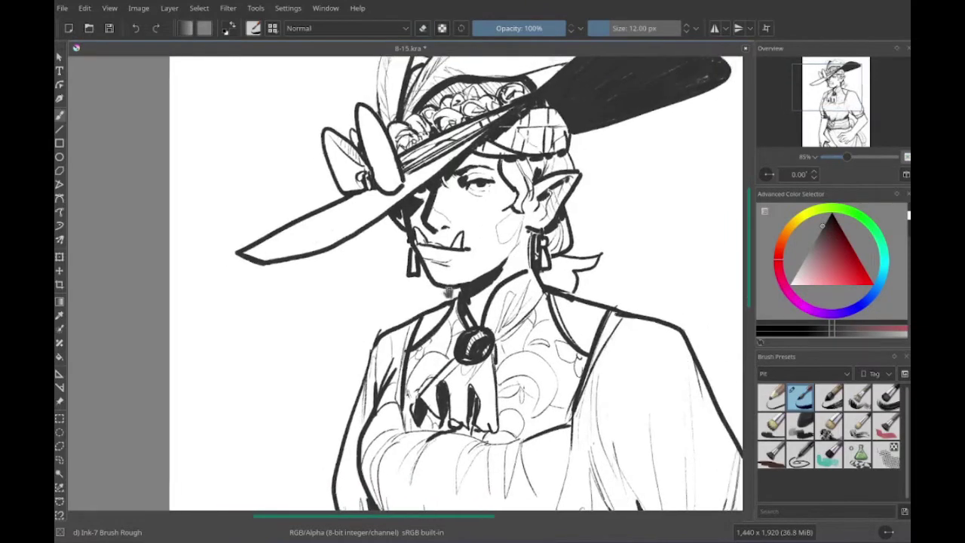
- Add a second line alongside the curved yoke seam running down from the near shoulder
{"action": "scroll", "coordinate": [522, 297], "scroll_direction": "left", "scroll_amount": 4}
{"action": "scroll", "coordinate": [521, 297], "scroll_direction": "right", "scroll_amount": 9}
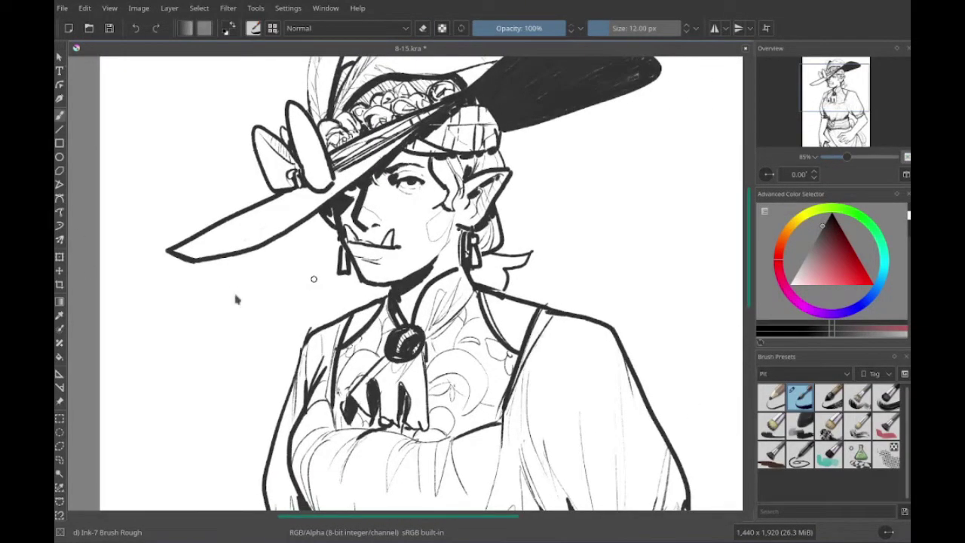
{"action": "scroll", "coordinate": [313, 279], "scroll_direction": "down", "scroll_amount": 3}
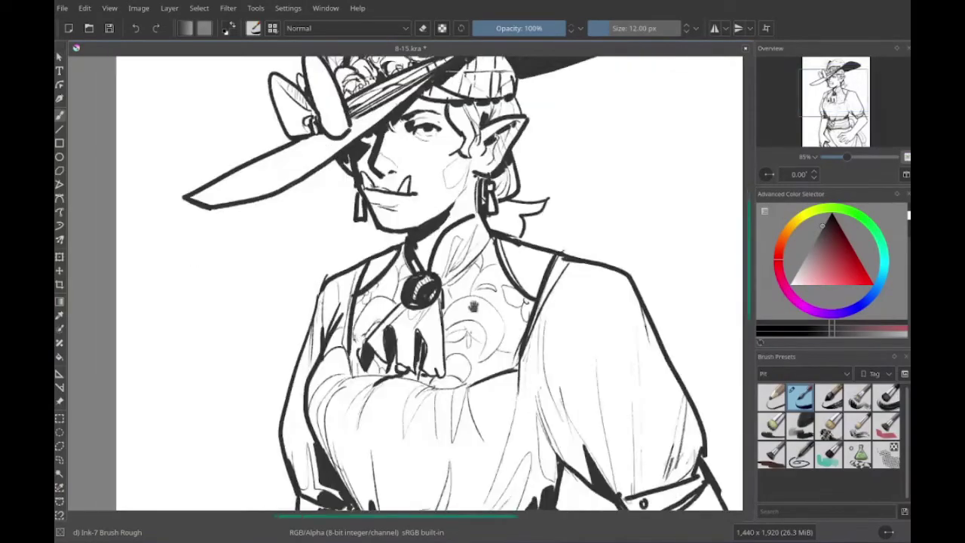
{"action": "scroll", "coordinate": [422, 276], "scroll_direction": "up", "scroll_amount": 2}
{"action": "scroll", "coordinate": [532, 273], "scroll_direction": "left", "scroll_amount": 2}
{"action": "scroll", "coordinate": [533, 273], "scroll_direction": "down", "scroll_amount": 1}
{"action": "scroll", "coordinate": [532, 272], "scroll_direction": "right", "scroll_amount": 2}
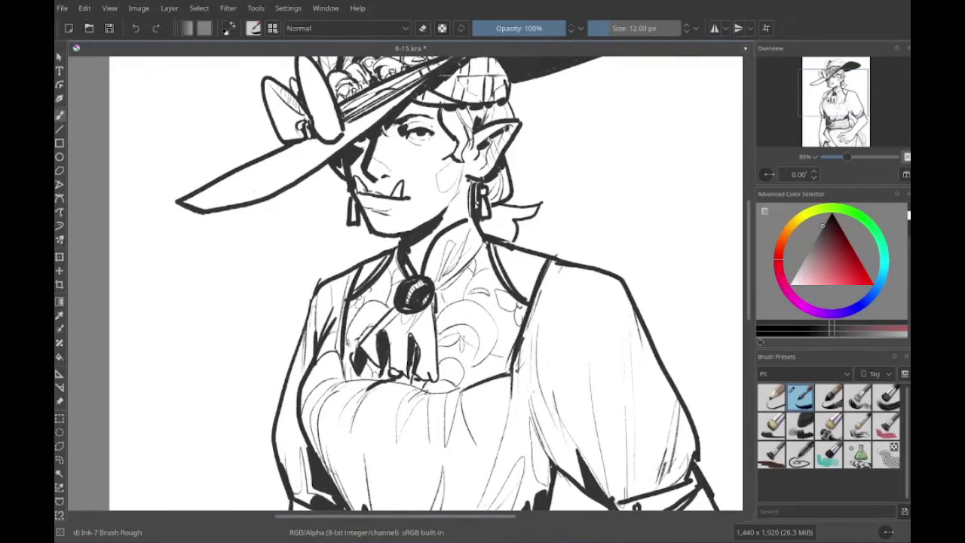
- Fill the inner folds of the bow loop behind the waist and the gap beside the sash with solid black
{"action": "scroll", "coordinate": [498, 337], "scroll_direction": "up", "scroll_amount": 3}
{"action": "scroll", "coordinate": [499, 337], "scroll_direction": "left", "scroll_amount": 5}
{"action": "scroll", "coordinate": [498, 337], "scroll_direction": "down", "scroll_amount": 15}
{"action": "scroll", "coordinate": [498, 337], "scroll_direction": "right", "scroll_amount": 2}
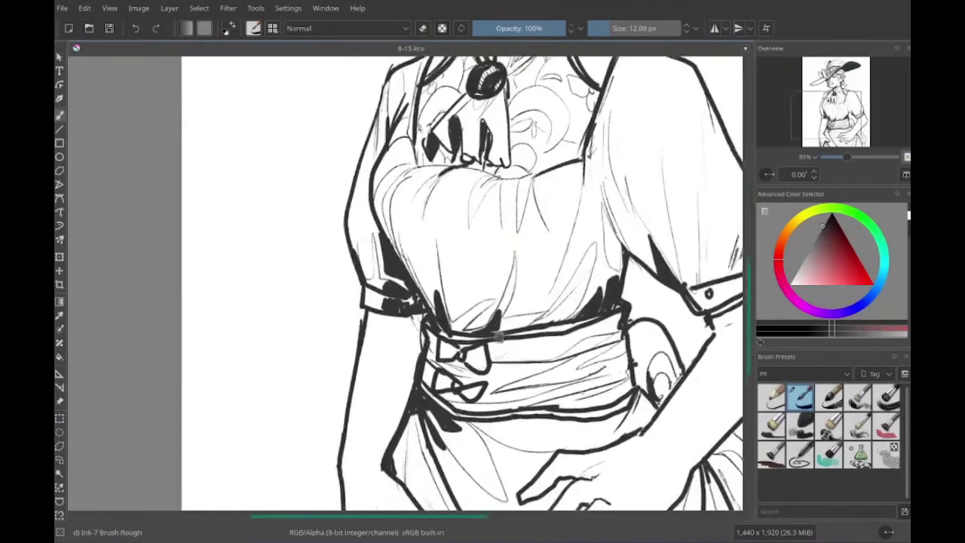
{"action": "scroll", "coordinate": [498, 337], "scroll_direction": "right", "scroll_amount": 4}
{"action": "scroll", "coordinate": [499, 337], "scroll_direction": "down", "scroll_amount": 4}
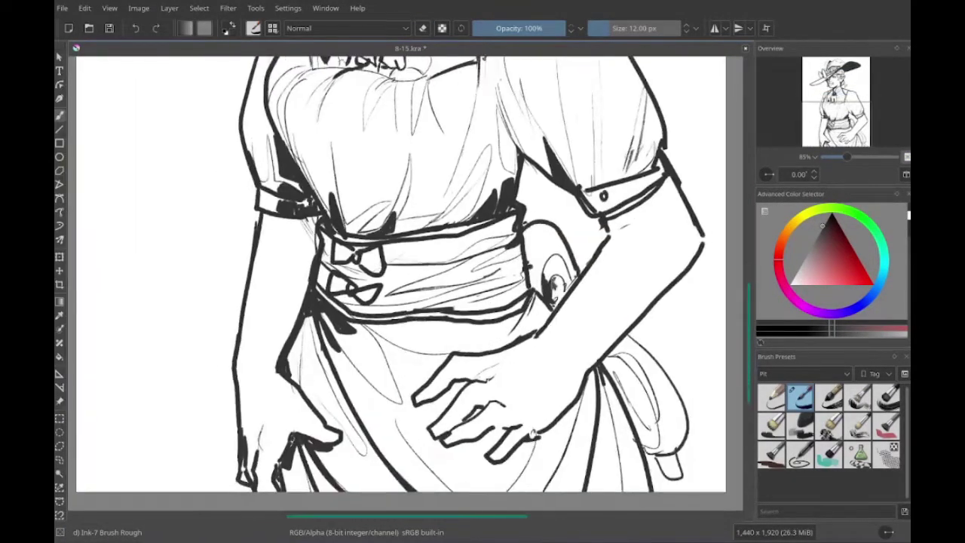
{"action": "left_click_drag", "start_coordinate": [546, 256], "coordinate": [562, 290]}
{"action": "scroll", "coordinate": [554, 272], "scroll_direction": "down", "scroll_amount": 1}
{"action": "left_click_drag", "start_coordinate": [528, 237], "coordinate": [540, 280]}
{"action": "scroll", "coordinate": [554, 271], "scroll_direction": "up", "scroll_amount": 5}
{"action": "scroll", "coordinate": [554, 271], "scroll_direction": "left", "scroll_amount": 2}
{"action": "scroll", "coordinate": [554, 271], "scroll_direction": "down", "scroll_amount": 7}
{"action": "scroll", "coordinate": [554, 271], "scroll_direction": "right", "scroll_amount": 3}
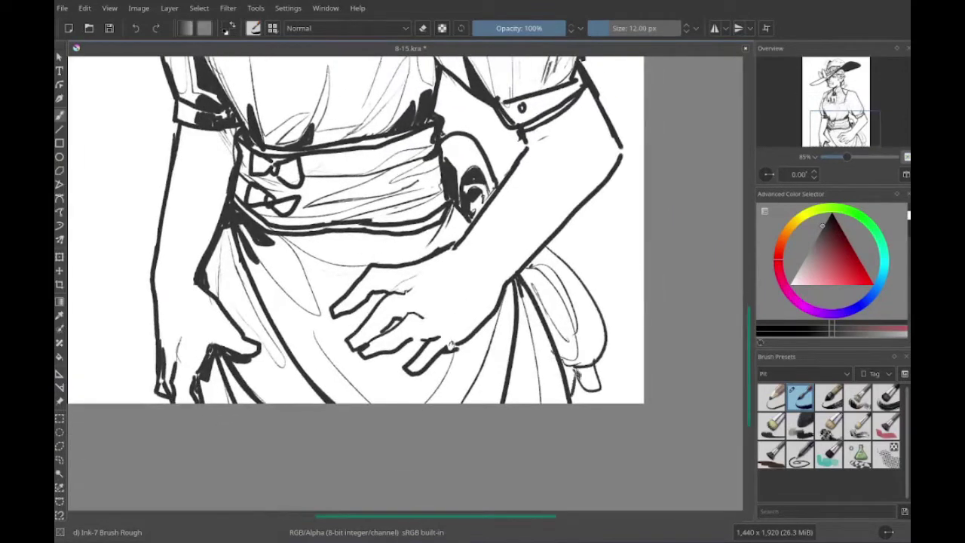
- Save the drawing
{"action": "scroll", "coordinate": [481, 371], "scroll_direction": "up", "scroll_amount": 1}
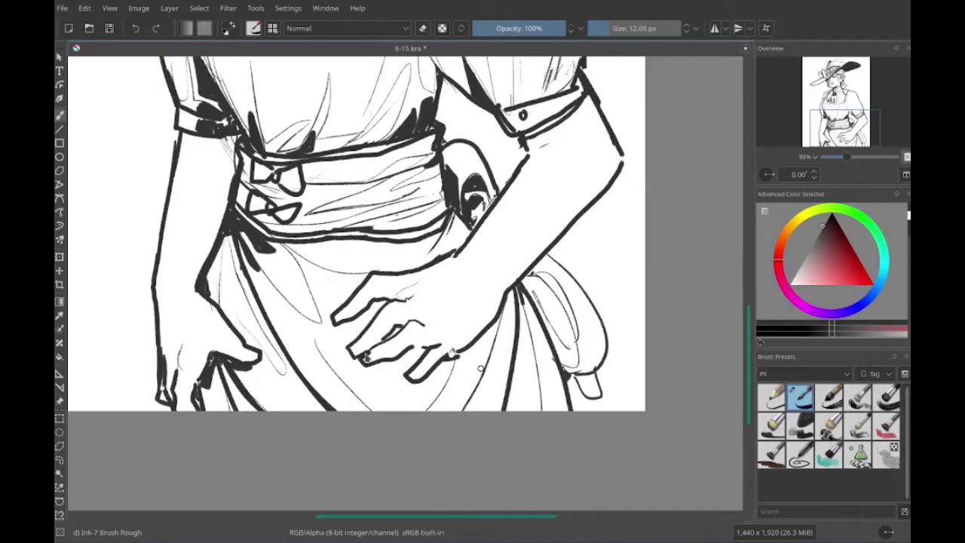
{"action": "right_click", "coordinate": [345, 317]}
{"action": "key", "text": "Escape"}
{"action": "key", "text": "ctrl+s"}
- Redraw the near shoulder strap's outer edge as a bold curve flowing into the puffed sleeve's seam
{"action": "scroll", "coordinate": [430, 358], "scroll_direction": "up", "scroll_amount": 10}
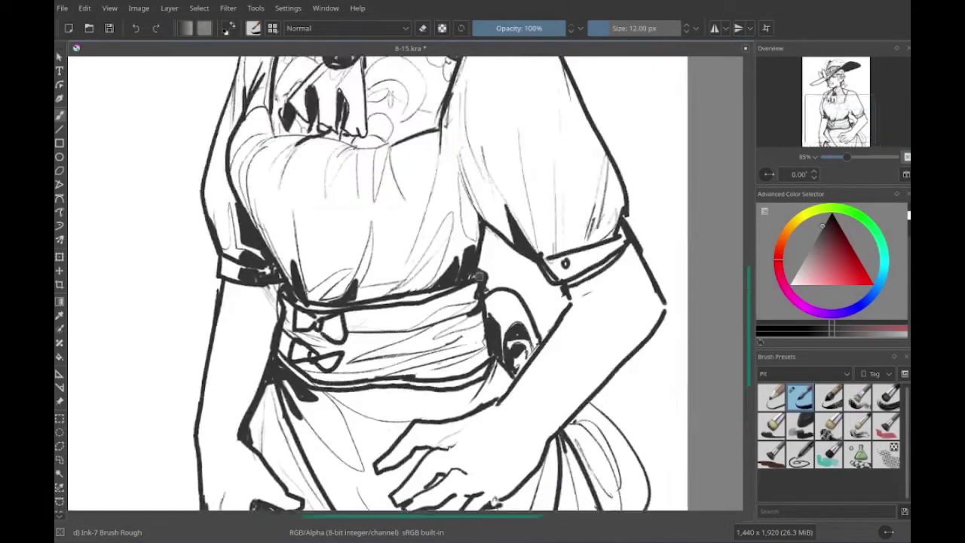
{"action": "scroll", "coordinate": [504, 236], "scroll_direction": "down", "scroll_amount": 5}
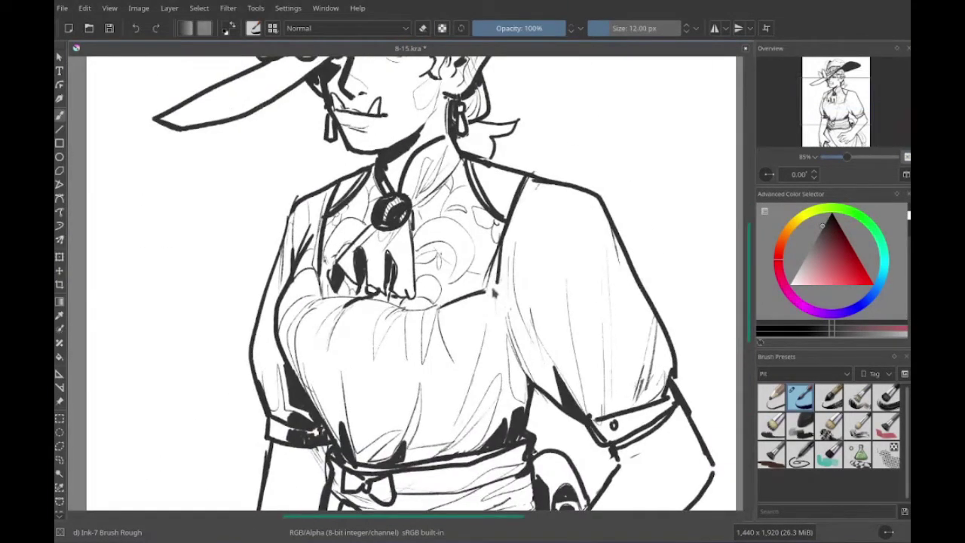
{"action": "scroll", "coordinate": [499, 277], "scroll_direction": "left", "scroll_amount": 8}
{"action": "scroll", "coordinate": [468, 308], "scroll_direction": "up", "scroll_amount": 5}
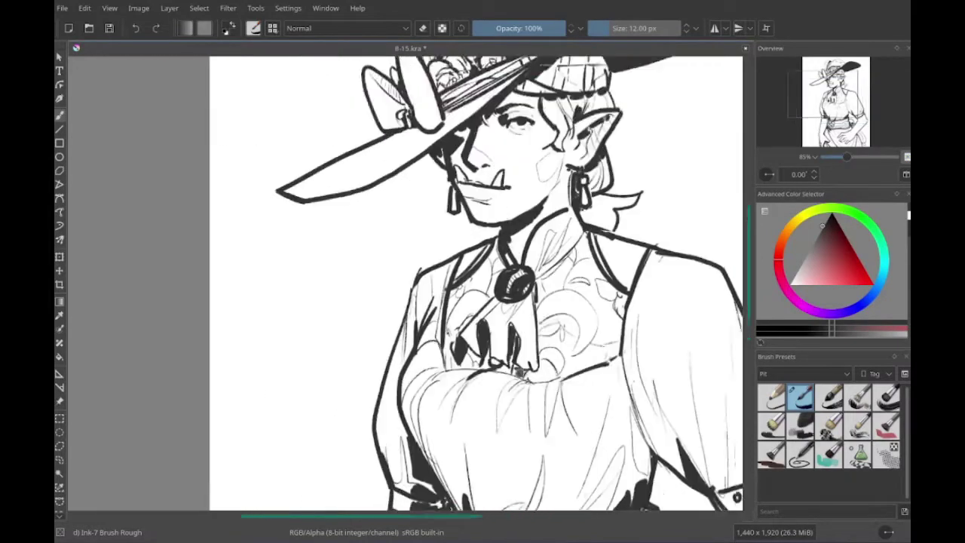
- Darken the small flower motif in the yoke lace and thicken the near sleeve's seam toward the underarm
{"action": "scroll", "coordinate": [527, 279], "scroll_direction": "down", "scroll_amount": 3}
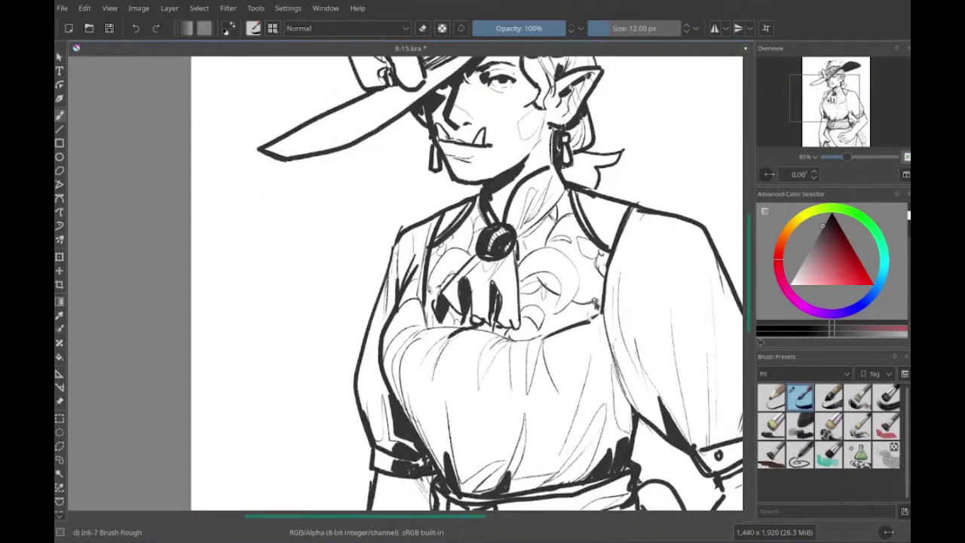
{"action": "scroll", "coordinate": [603, 289], "scroll_direction": "down", "scroll_amount": 6}
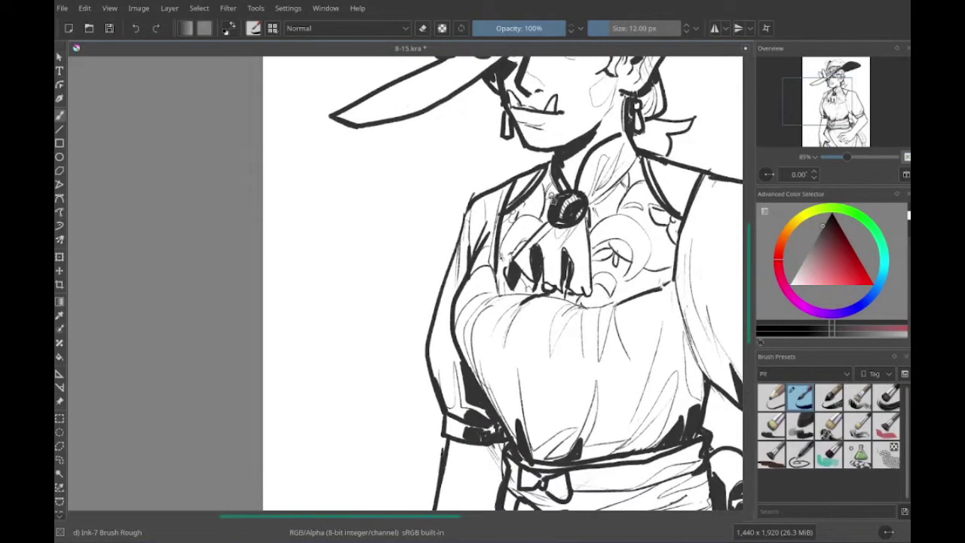
{"action": "scroll", "coordinate": [585, 217], "scroll_direction": "up", "scroll_amount": 7}
{"action": "scroll", "coordinate": [585, 217], "scroll_direction": "up", "scroll_amount": 1}
- Undo the last strokes and draw scalloped lace trim along the lower edges of both sleeve cuffs
{"action": "scroll", "coordinate": [483, 283], "scroll_direction": "down", "scroll_amount": 5}
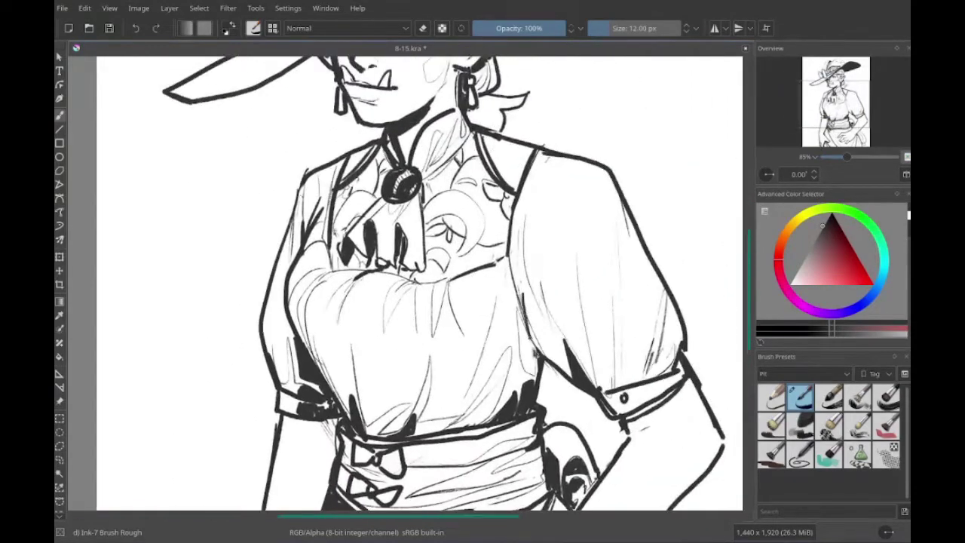
{"action": "key", "text": "ctrl+z"}
{"action": "key", "text": "ctrl+z"}
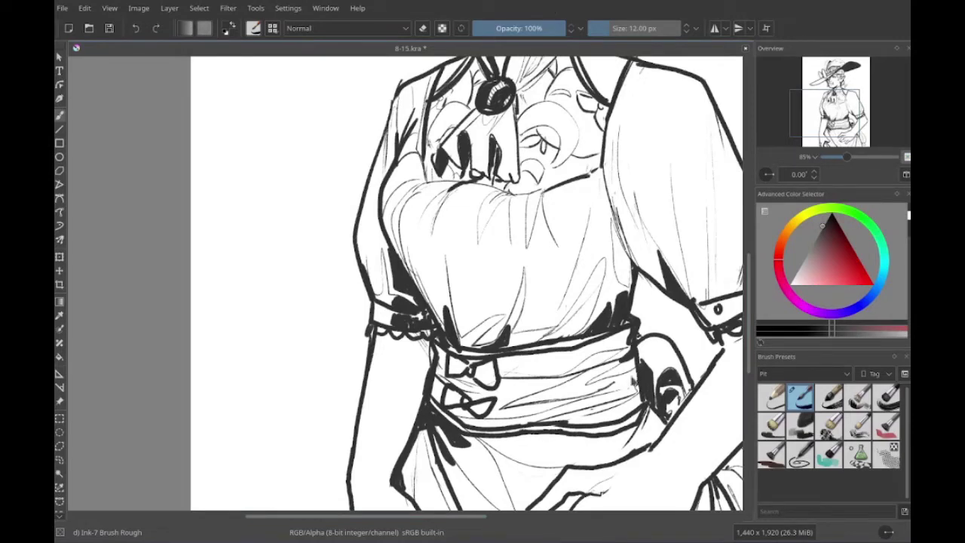
- Add fine hatching at the sash's side edge beside the upper buckle, undoing a stray stroke
{"action": "scroll", "coordinate": [739, 347], "scroll_direction": "up", "scroll_amount": 1}
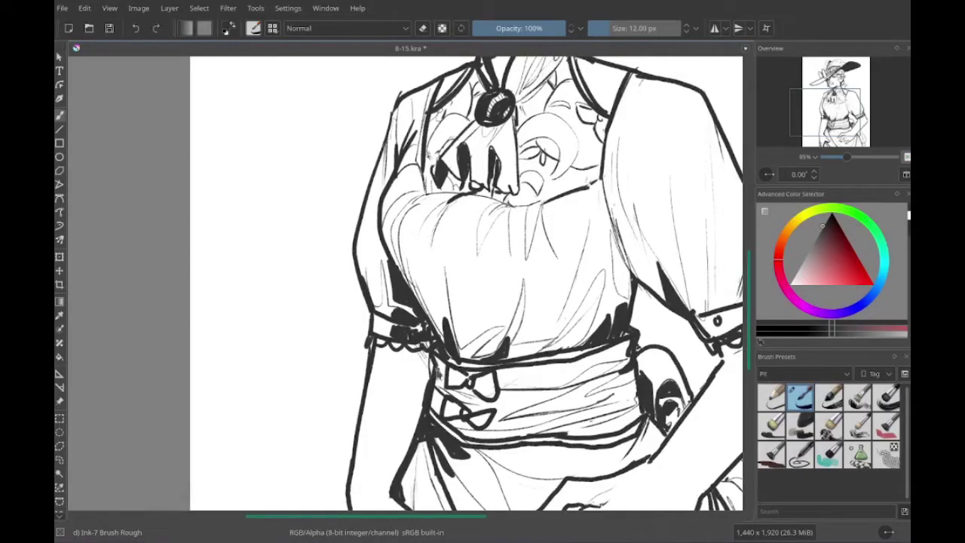
{"action": "key", "text": "ctrl+z"}
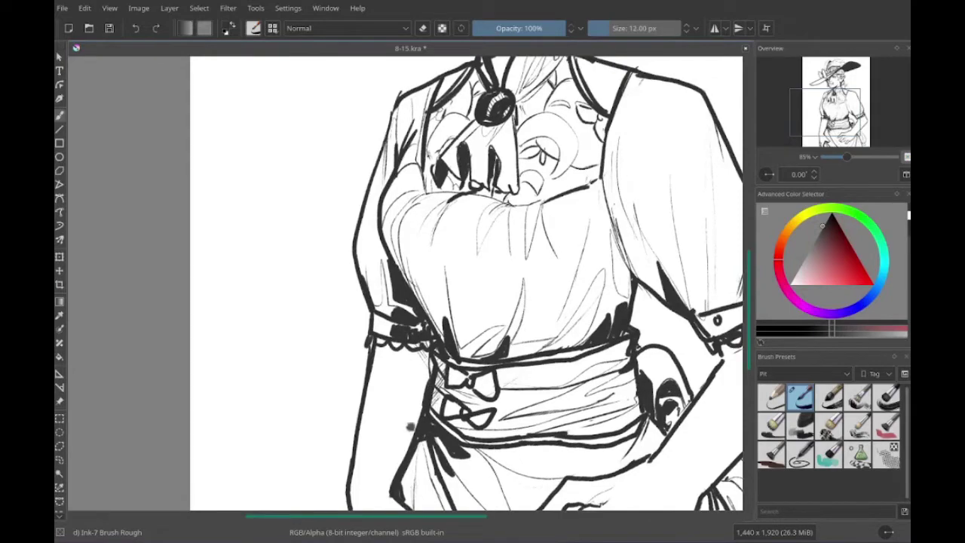
{"action": "scroll", "coordinate": [443, 388], "scroll_direction": "up", "scroll_amount": 1}
{"action": "scroll", "coordinate": [452, 394], "scroll_direction": "down", "scroll_amount": 2}
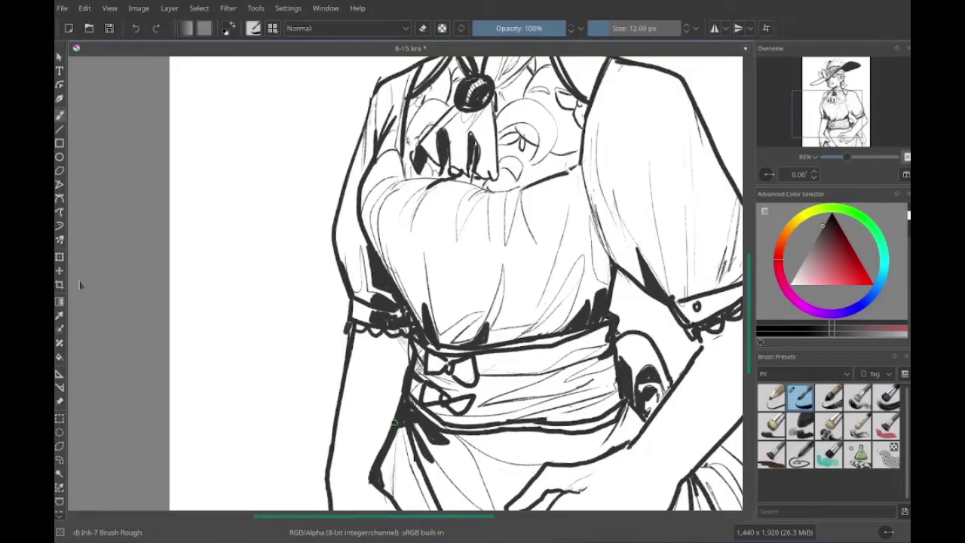
{"action": "scroll", "coordinate": [452, 377], "scroll_direction": "down", "scroll_amount": 5}
{"action": "scroll", "coordinate": [505, 316], "scroll_direction": "right", "scroll_amount": 5}
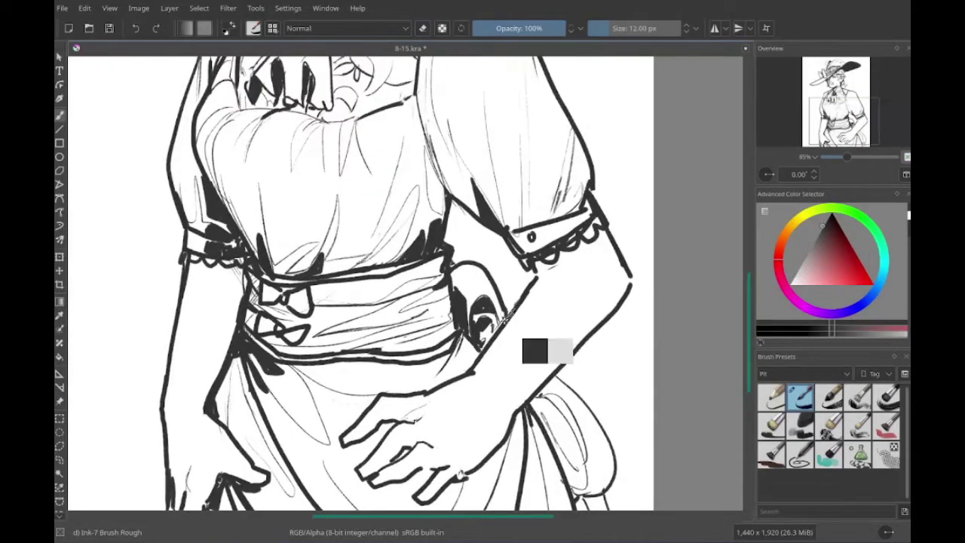
- Erase the hanging loop at the skirt's side behind the near arm and save the drawing
{"action": "scroll", "coordinate": [473, 349], "scroll_direction": "right", "scroll_amount": 1}
{"action": "scroll", "coordinate": [473, 349], "scroll_direction": "up", "scroll_amount": 1}
{"action": "scroll", "coordinate": [473, 349], "scroll_direction": "down", "scroll_amount": 6}
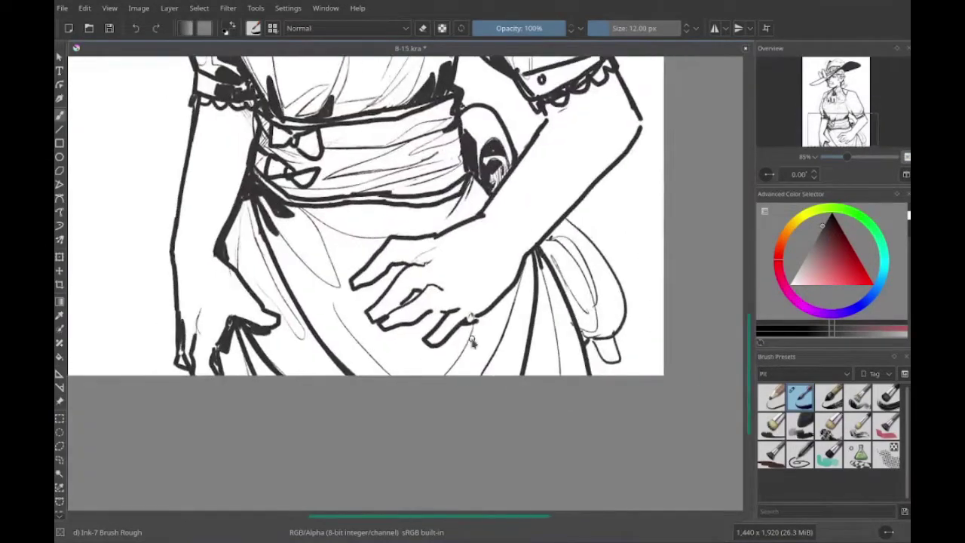
{"action": "key", "text": "e"}
{"action": "scroll", "coordinate": [543, 298], "scroll_direction": "up", "scroll_amount": 2}
{"action": "key", "text": "e"}
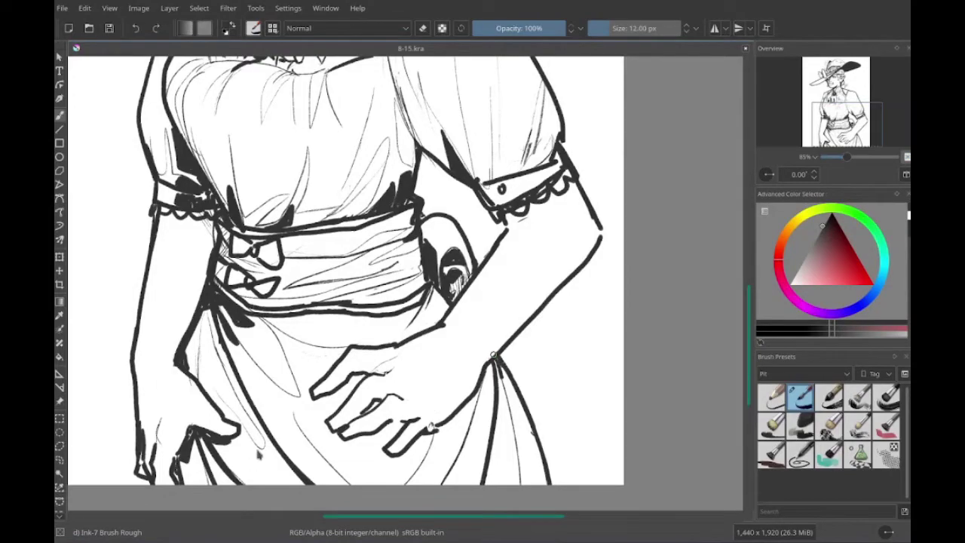
- Try marking a cuff line across the far forearm and guide lines over both hands
{"action": "scroll", "coordinate": [528, 377], "scroll_direction": "down", "scroll_amount": 2}
{"action": "scroll", "coordinate": [528, 377], "scroll_direction": "left", "scroll_amount": 3}
{"action": "scroll", "coordinate": [528, 377], "scroll_direction": "up", "scroll_amount": 1}
{"action": "scroll", "coordinate": [490, 339], "scroll_direction": "left", "scroll_amount": 5}
{"action": "left_click_drag", "start_coordinate": [424, 298], "coordinate": [465, 303]}
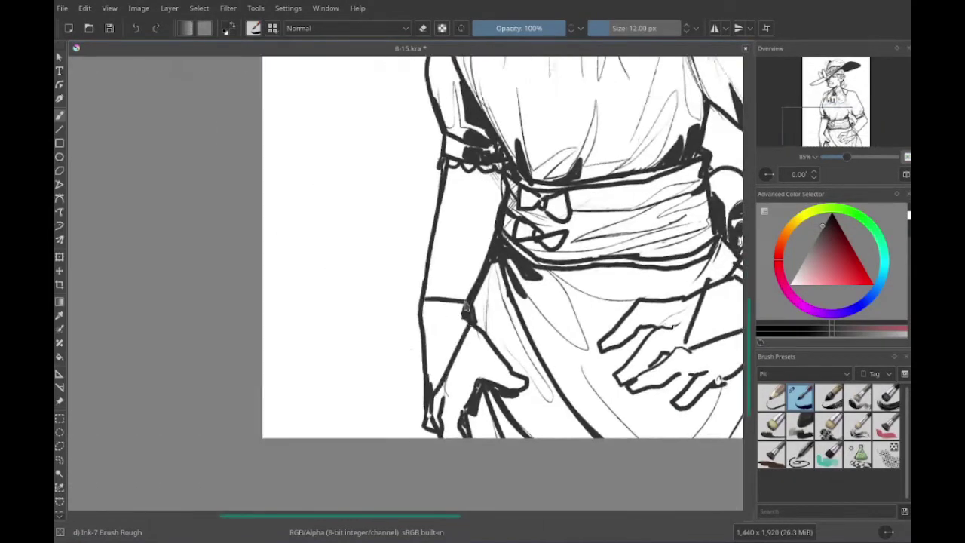
- Draw a second loop with a solid dark inside on the bow behind the waist
{"action": "scroll", "coordinate": [465, 306], "scroll_direction": "up", "scroll_amount": 4}
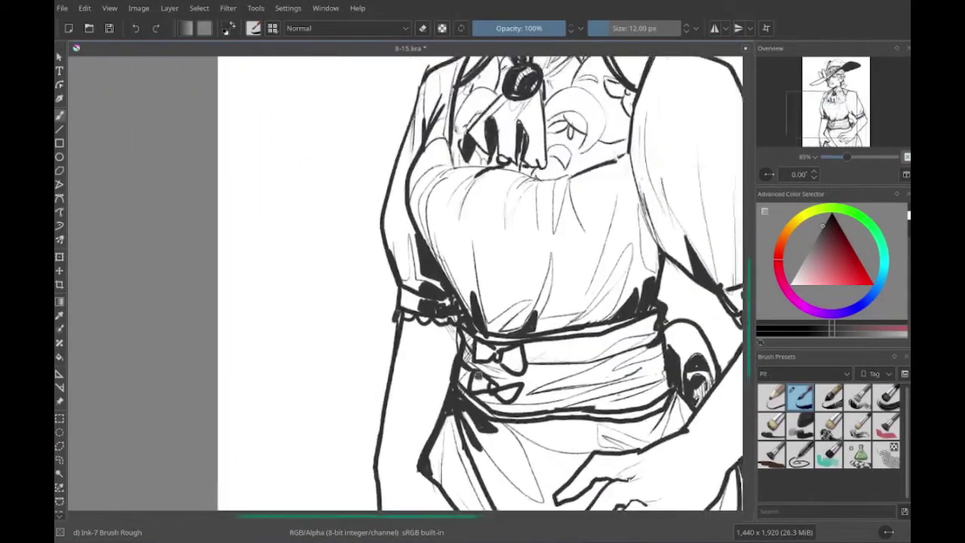
{"action": "scroll", "coordinate": [490, 301], "scroll_direction": "up", "scroll_amount": 2}
{"action": "scroll", "coordinate": [489, 301], "scroll_direction": "right", "scroll_amount": 3}
{"action": "left_click_drag", "start_coordinate": [537, 350], "coordinate": [595, 414]}
{"action": "left_click_drag", "start_coordinate": [554, 373], "coordinate": [580, 391]}
- Try adding pointed ribbon loops at the back of the hat beneath the black brim and undo them
{"action": "scroll", "coordinate": [526, 260], "scroll_direction": "up", "scroll_amount": 8}
{"action": "key", "text": "e"}
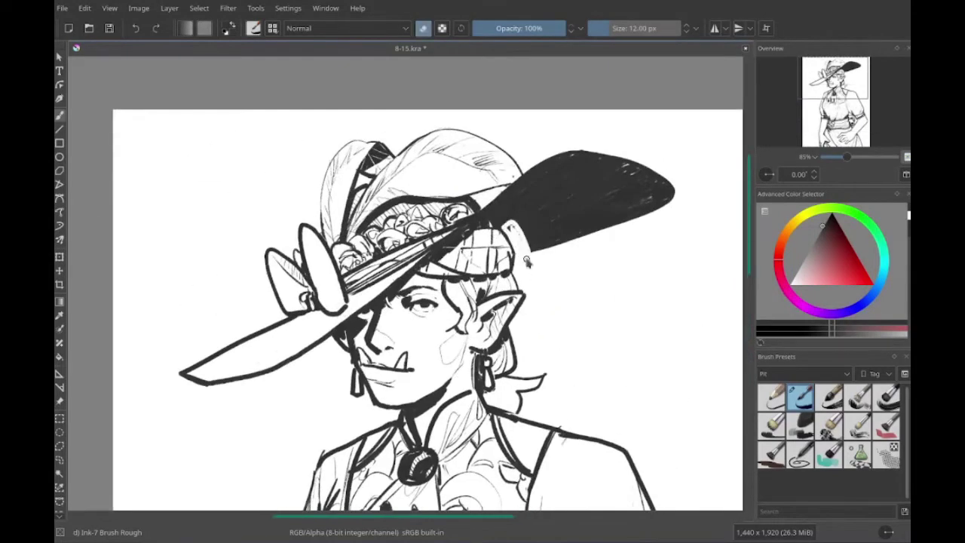
{"action": "key", "text": "e"}
{"action": "mouse_move", "coordinate": [527, 260]}
{"action": "left_mouse_down"}
{"action": "mouse_move", "coordinate": [513, 227]}
{"action": "mouse_move", "coordinate": [539, 287]}
{"action": "left_mouse_up"}
{"action": "scroll", "coordinate": [498, 249], "scroll_direction": "up", "scroll_amount": 2}
{"action": "scroll", "coordinate": [497, 249], "scroll_direction": "left", "scroll_amount": 1}
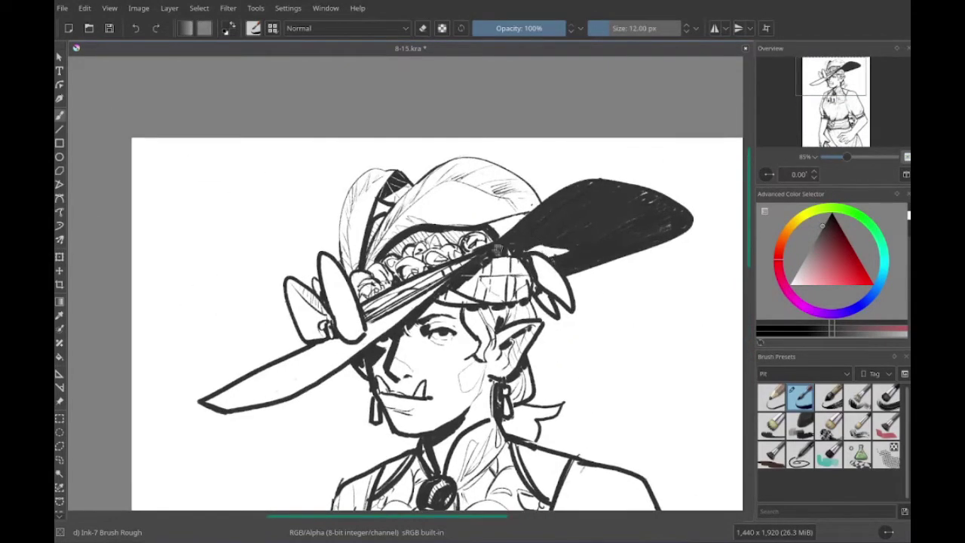
{"action": "scroll", "coordinate": [498, 248], "scroll_direction": "down", "scroll_amount": 1}
{"action": "key", "text": "ctrl+z"}
{"action": "key", "text": "ctrl+z"}
- Try hatching the hat's front brim and filling the gap behind the flowers with black
{"action": "scroll", "coordinate": [498, 248], "scroll_direction": "left", "scroll_amount": 2}
{"action": "scroll", "coordinate": [498, 248], "scroll_direction": "down", "scroll_amount": 3}
{"action": "scroll", "coordinate": [497, 248], "scroll_direction": "up", "scroll_amount": 4}
{"action": "scroll", "coordinate": [498, 249], "scroll_direction": "right", "scroll_amount": 4}
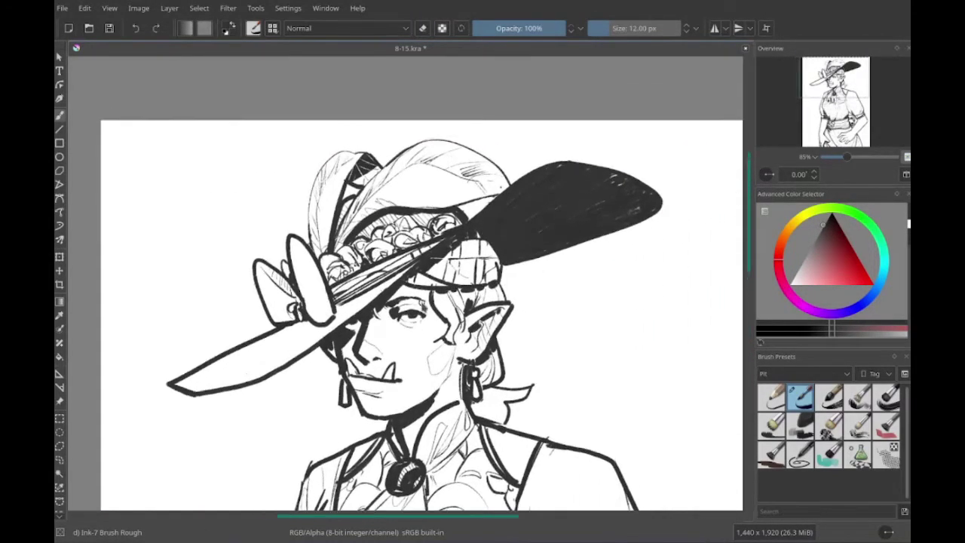
{"action": "scroll", "coordinate": [737, 251], "scroll_direction": "up", "scroll_amount": 1}
{"action": "scroll", "coordinate": [737, 251], "scroll_direction": "left", "scroll_amount": 4}
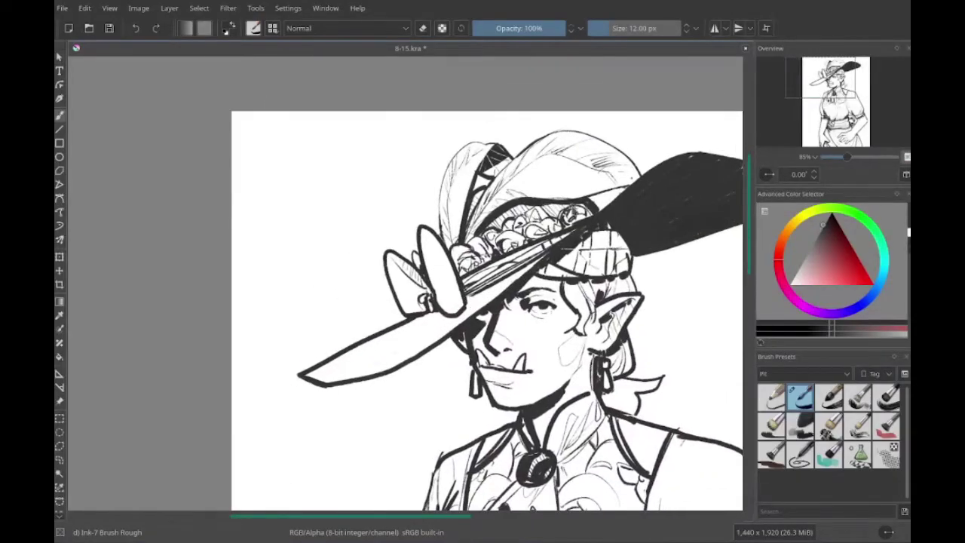
{"action": "scroll", "coordinate": [736, 251], "scroll_direction": "up", "scroll_amount": 1}
{"action": "scroll", "coordinate": [388, 297], "scroll_direction": "down", "scroll_amount": 3}
{"action": "scroll", "coordinate": [387, 297], "scroll_direction": "left", "scroll_amount": 2}
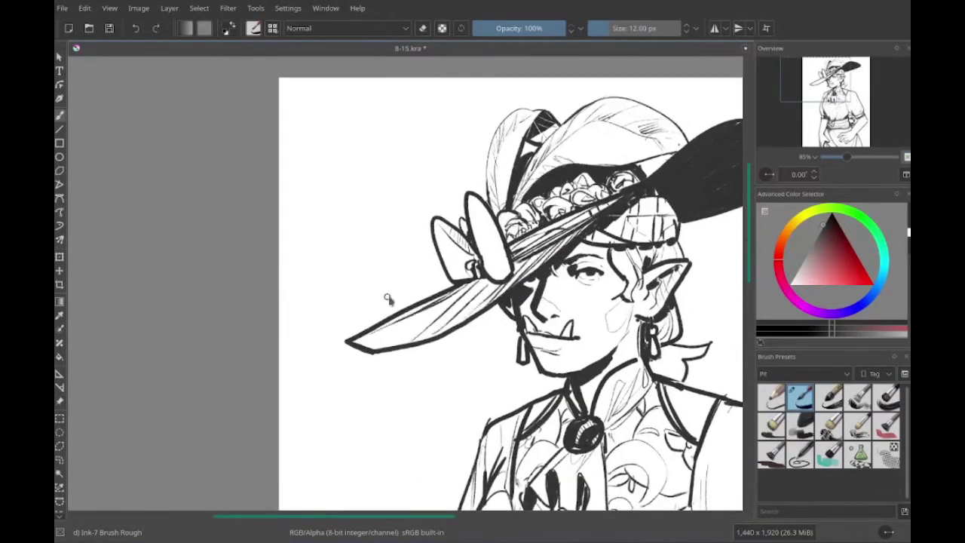
{"action": "scroll", "coordinate": [387, 297], "scroll_direction": "up", "scroll_amount": 3}
{"action": "scroll", "coordinate": [387, 297], "scroll_direction": "right", "scroll_amount": 3}
{"action": "scroll", "coordinate": [387, 297], "scroll_direction": "down", "scroll_amount": 1}
{"action": "scroll", "coordinate": [558, 151], "scroll_direction": "down", "scroll_amount": 2}
{"action": "scroll", "coordinate": [558, 151], "scroll_direction": "left", "scroll_amount": 1}
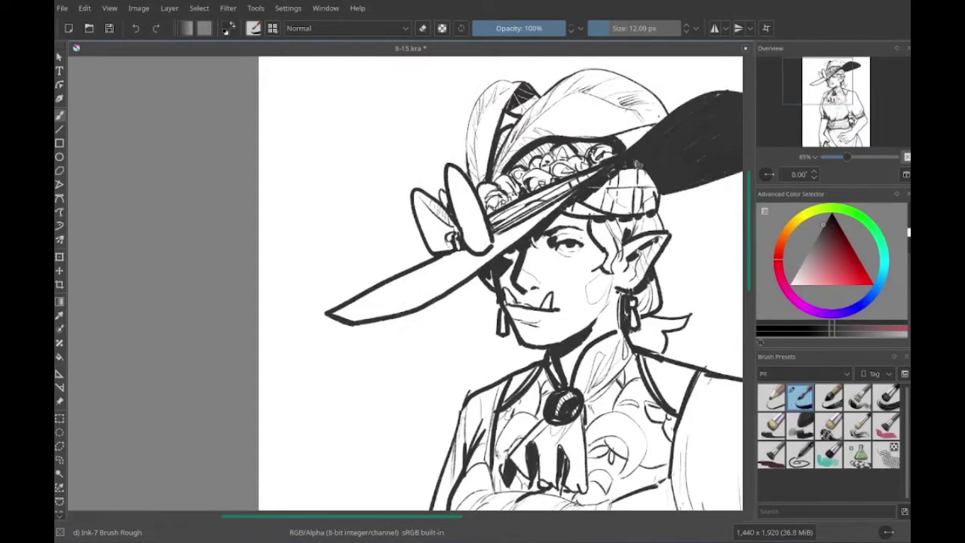
- Refine the dark shadow behind the near earring and save the drawing
{"action": "scroll", "coordinate": [557, 207], "scroll_direction": "up", "scroll_amount": 1}
{"action": "scroll", "coordinate": [558, 208], "scroll_direction": "right", "scroll_amount": 2}
{"action": "scroll", "coordinate": [558, 207], "scroll_direction": "right", "scroll_amount": 3}
{"action": "scroll", "coordinate": [558, 208], "scroll_direction": "down", "scroll_amount": 1}
{"action": "scroll", "coordinate": [421, 283], "scroll_direction": "up", "scroll_amount": 2}
{"action": "scroll", "coordinate": [420, 283], "scroll_direction": "left", "scroll_amount": 1}
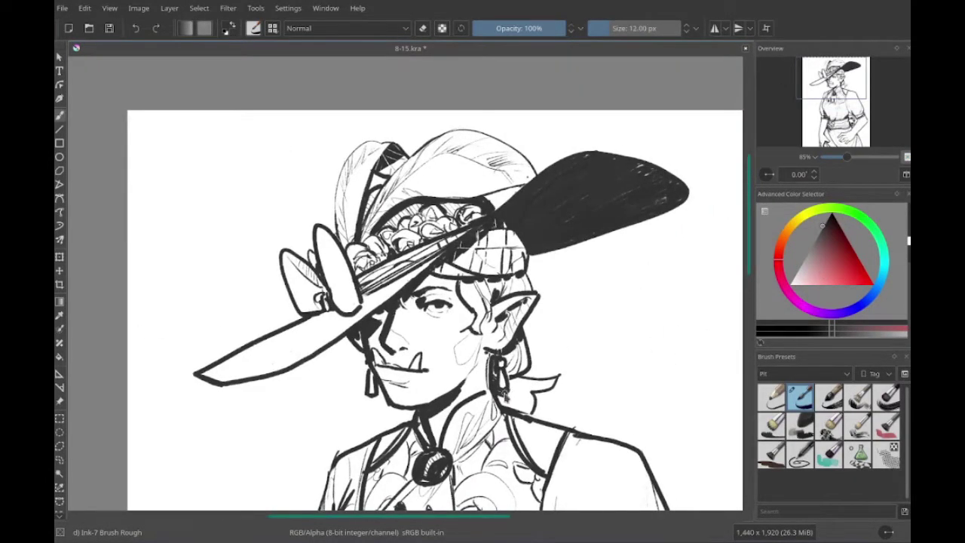
{"action": "scroll", "coordinate": [434, 301], "scroll_direction": "down", "scroll_amount": 1}
{"action": "scroll", "coordinate": [434, 301], "scroll_direction": "left", "scroll_amount": 1}
{"action": "scroll", "coordinate": [434, 301], "scroll_direction": "up", "scroll_amount": 1}
{"action": "scroll", "coordinate": [434, 302], "scroll_direction": "left", "scroll_amount": 1}
{"action": "scroll", "coordinate": [461, 302], "scroll_direction": "left", "scroll_amount": 3}
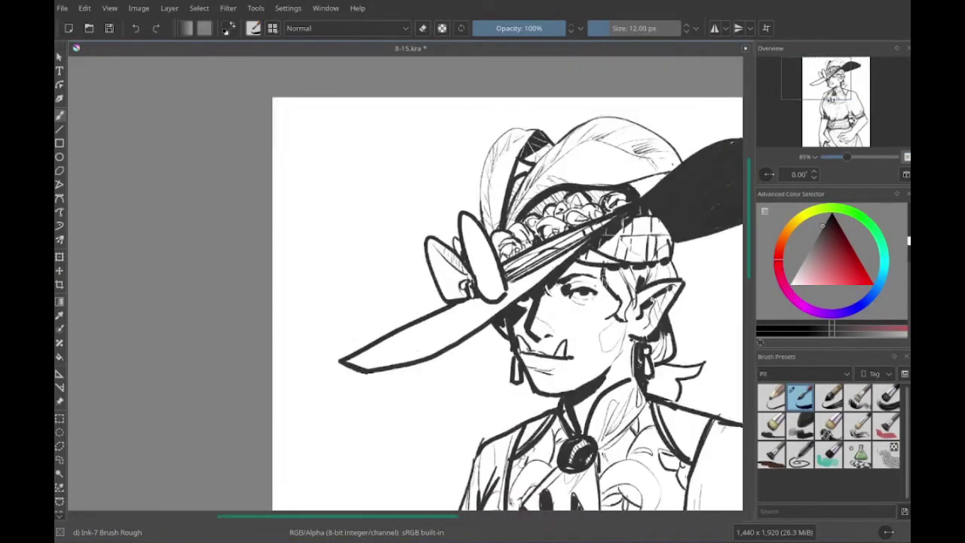
{"action": "scroll", "coordinate": [498, 302], "scroll_direction": "right", "scroll_amount": 1}
{"action": "scroll", "coordinate": [498, 301], "scroll_direction": "down", "scroll_amount": 2}
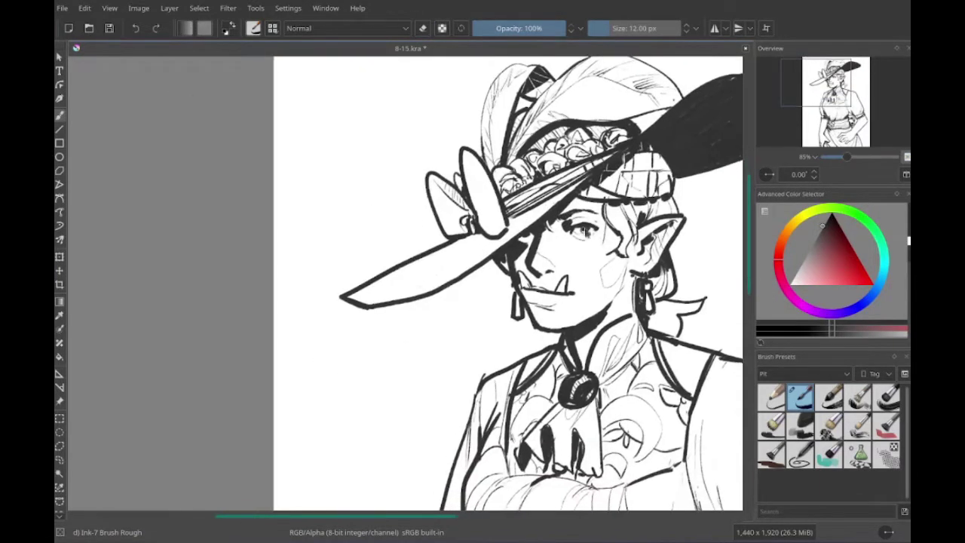
{"action": "scroll", "coordinate": [515, 258], "scroll_direction": "down", "scroll_amount": 2}
{"action": "scroll", "coordinate": [515, 259], "scroll_direction": "right", "scroll_amount": 1}
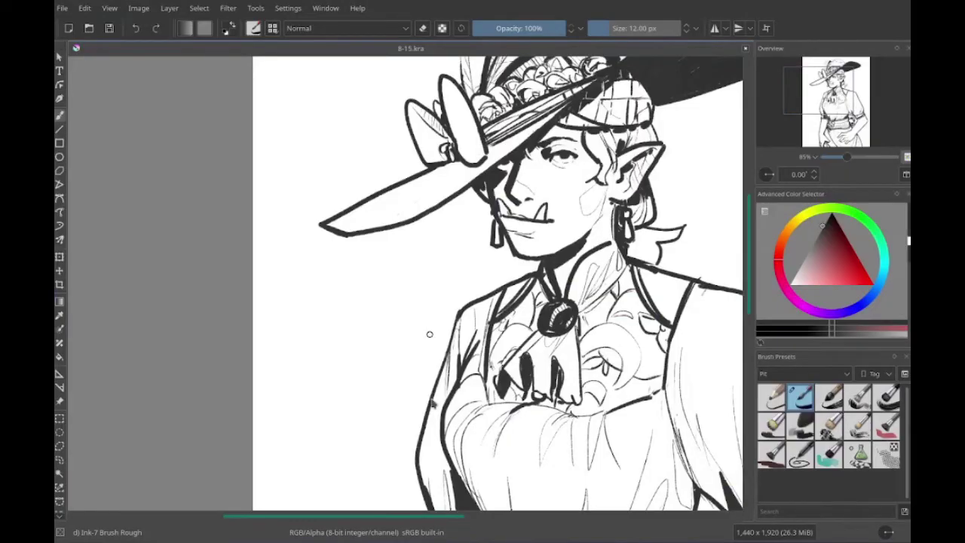
- Fill a solid black shadow on the bodice's side beneath the near underarm
{"action": "scroll", "coordinate": [430, 334], "scroll_direction": "up", "scroll_amount": 2}
{"action": "scroll", "coordinate": [429, 334], "scroll_direction": "right", "scroll_amount": 2}
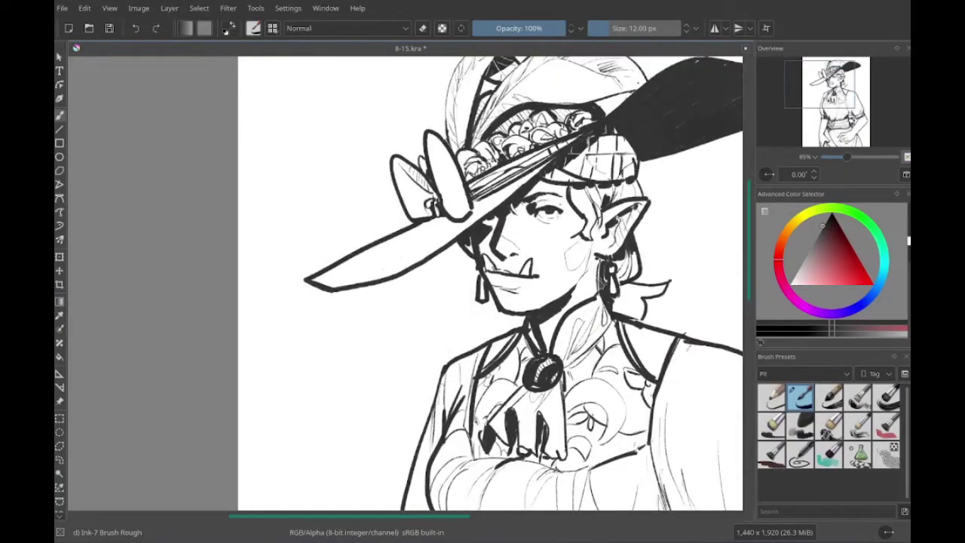
{"action": "scroll", "coordinate": [429, 334], "scroll_direction": "down", "scroll_amount": 3}
{"action": "scroll", "coordinate": [422, 354], "scroll_direction": "down", "scroll_amount": 4}
{"action": "scroll", "coordinate": [422, 354], "scroll_direction": "left", "scroll_amount": 1}
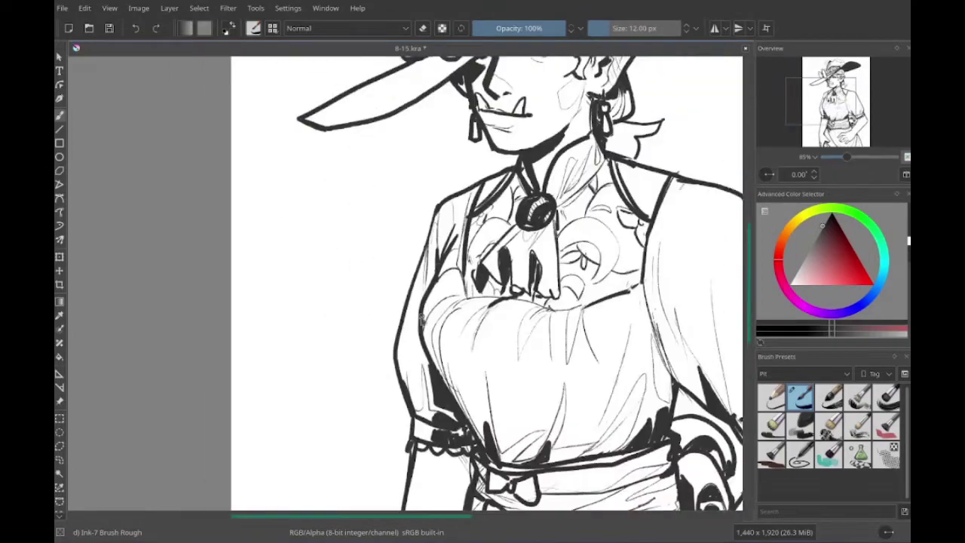
{"action": "scroll", "coordinate": [422, 355], "scroll_direction": "down", "scroll_amount": 1}
{"action": "scroll", "coordinate": [359, 360], "scroll_direction": "up", "scroll_amount": 2}
{"action": "scroll", "coordinate": [360, 360], "scroll_direction": "right", "scroll_amount": 3}
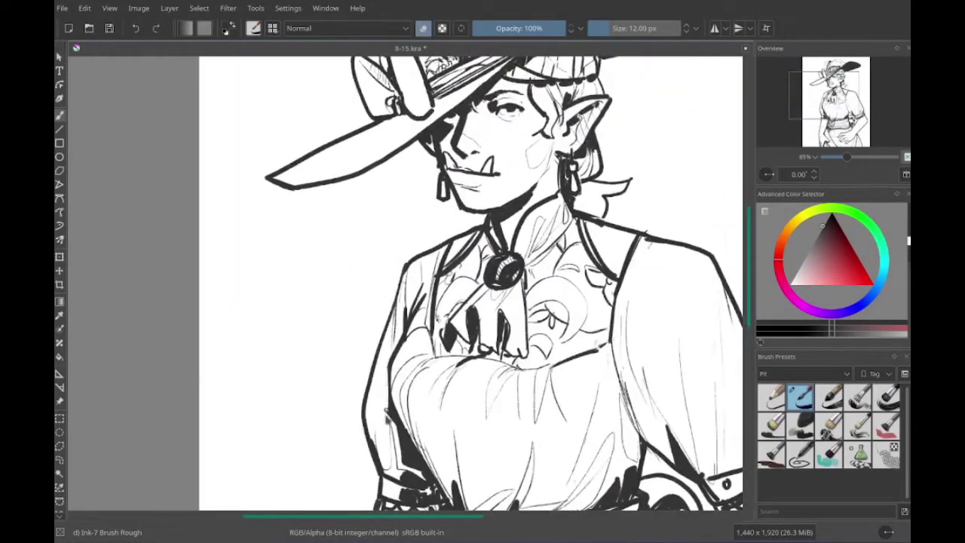
{"action": "scroll", "coordinate": [360, 359], "scroll_direction": "down", "scroll_amount": 5}
{"action": "scroll", "coordinate": [360, 360], "scroll_direction": "left", "scroll_amount": 1}
{"action": "scroll", "coordinate": [427, 326], "scroll_direction": "up", "scroll_amount": 1}
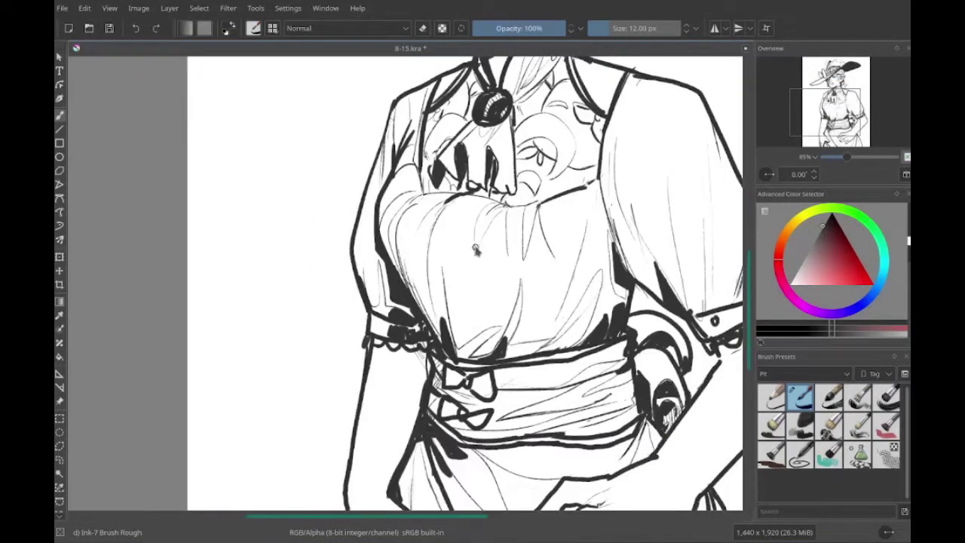
- Fill the skirt folds below the sash beside the far forearm with black and hatch inside the back bow's loop
{"action": "scroll", "coordinate": [427, 325], "scroll_direction": "up", "scroll_amount": 5}
{"action": "scroll", "coordinate": [427, 325], "scroll_direction": "right", "scroll_amount": 4}
{"action": "scroll", "coordinate": [450, 304], "scroll_direction": "down", "scroll_amount": 4}
{"action": "scroll", "coordinate": [450, 304], "scroll_direction": "down", "scroll_amount": 5}
{"action": "scroll", "coordinate": [450, 304], "scroll_direction": "left", "scroll_amount": 3}
{"action": "left_click_drag", "start_coordinate": [424, 315], "coordinate": [413, 366]}
{"action": "scroll", "coordinate": [396, 409], "scroll_direction": "up", "scroll_amount": 1}
{"action": "scroll", "coordinate": [396, 410], "scroll_direction": "left", "scroll_amount": 1}
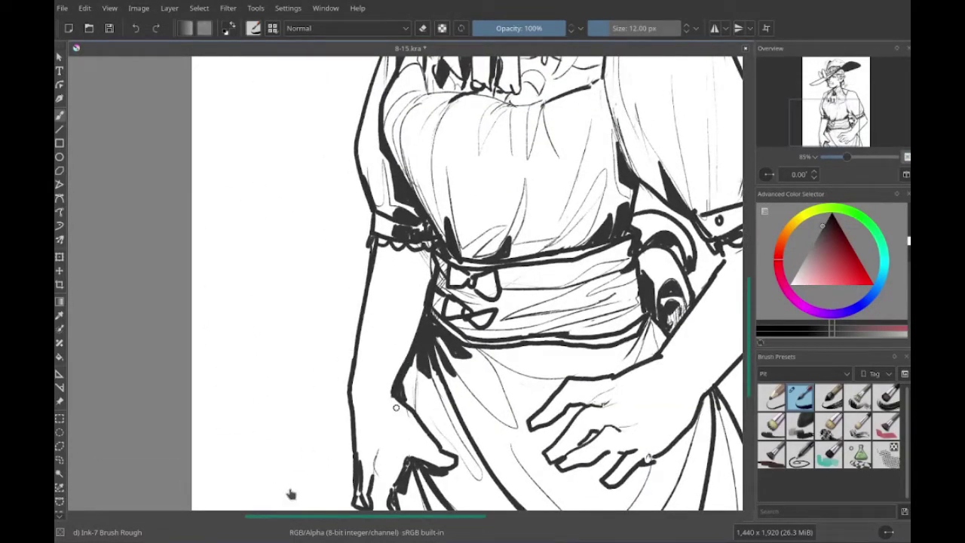
{"action": "scroll", "coordinate": [395, 407], "scroll_direction": "down", "scroll_amount": 2}
{"action": "scroll", "coordinate": [396, 407], "scroll_direction": "right", "scroll_amount": 2}
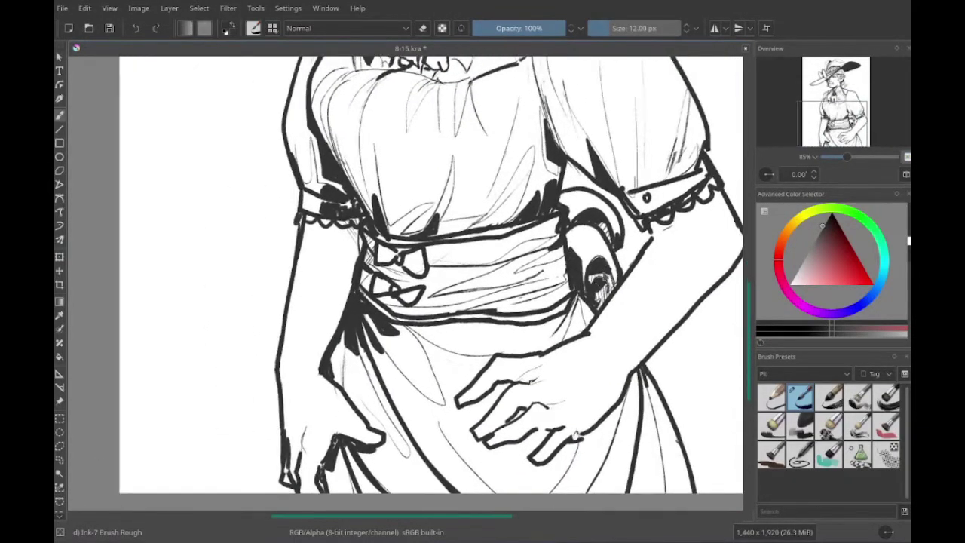
- Ink the lace yoke's near side edge down to meet the bodice neckline
{"action": "scroll", "coordinate": [362, 361], "scroll_direction": "up", "scroll_amount": 5}
{"action": "scroll", "coordinate": [330, 321], "scroll_direction": "right", "scroll_amount": 2}
{"action": "scroll", "coordinate": [329, 322], "scroll_direction": "up", "scroll_amount": 5}
{"action": "scroll", "coordinate": [329, 321], "scroll_direction": "left", "scroll_amount": 2}
{"action": "scroll", "coordinate": [329, 321], "scroll_direction": "right", "scroll_amount": 2}
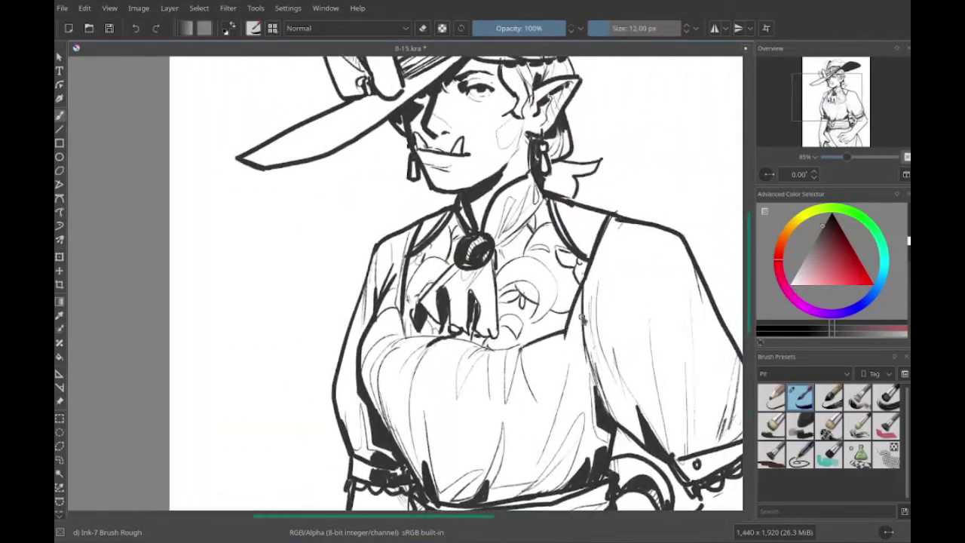
- Mirror the canvas view and examine the figure's proportions and near arm
{"action": "scroll", "coordinate": [330, 321], "scroll_direction": "down", "scroll_amount": 5}
{"action": "scroll", "coordinate": [329, 321], "scroll_direction": "left", "scroll_amount": 3}
{"action": "scroll", "coordinate": [329, 321], "scroll_direction": "down", "scroll_amount": 3}
{"action": "scroll", "coordinate": [329, 322], "scroll_direction": "right", "scroll_amount": 1}
{"action": "scroll", "coordinate": [330, 321], "scroll_direction": "up", "scroll_amount": 3}
{"action": "scroll", "coordinate": [329, 321], "scroll_direction": "left", "scroll_amount": 1}
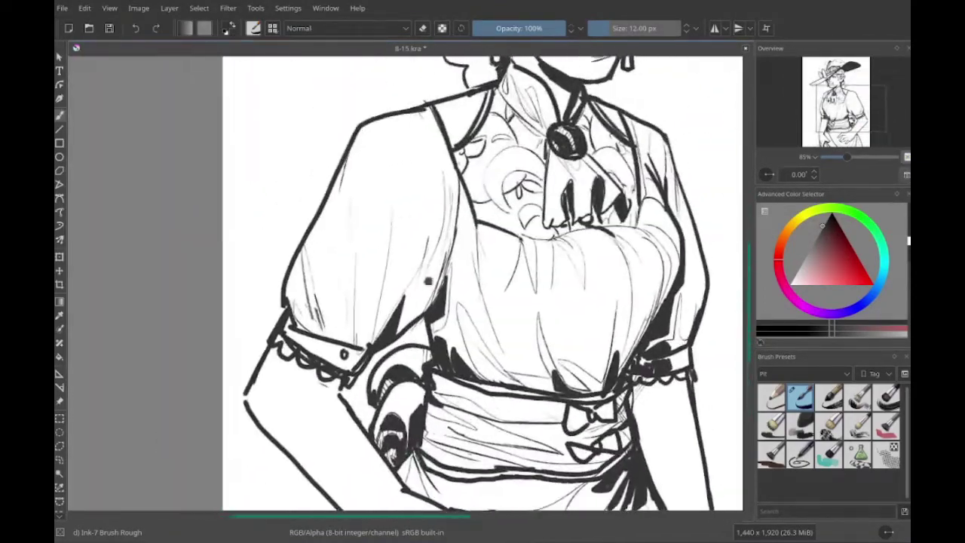
{"action": "scroll", "coordinate": [330, 321], "scroll_direction": "down", "scroll_amount": 3}
- Select the near forearm and hand with a freehand outline and transform them so the elbow sits farther out
{"action": "key", "text": "ctrl+r"}
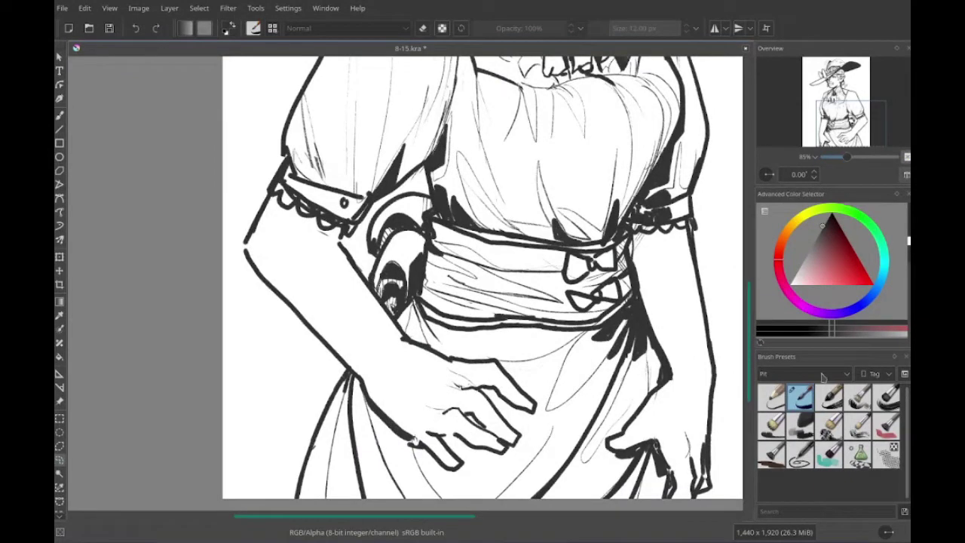
{"action": "scroll", "coordinate": [329, 321], "scroll_direction": "right", "scroll_amount": 2}
{"action": "scroll", "coordinate": [329, 321], "scroll_direction": "up", "scroll_amount": 1}
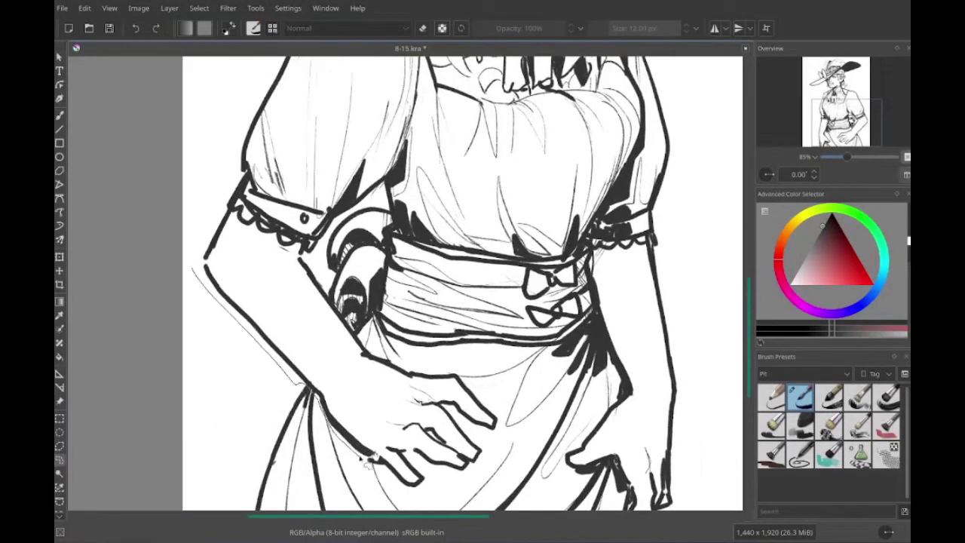
{"action": "scroll", "coordinate": [355, 370], "scroll_direction": "down", "scroll_amount": 1}
{"action": "scroll", "coordinate": [355, 370], "scroll_direction": "up", "scroll_amount": 2}
{"action": "scroll", "coordinate": [355, 371], "scroll_direction": "down", "scroll_amount": 2}
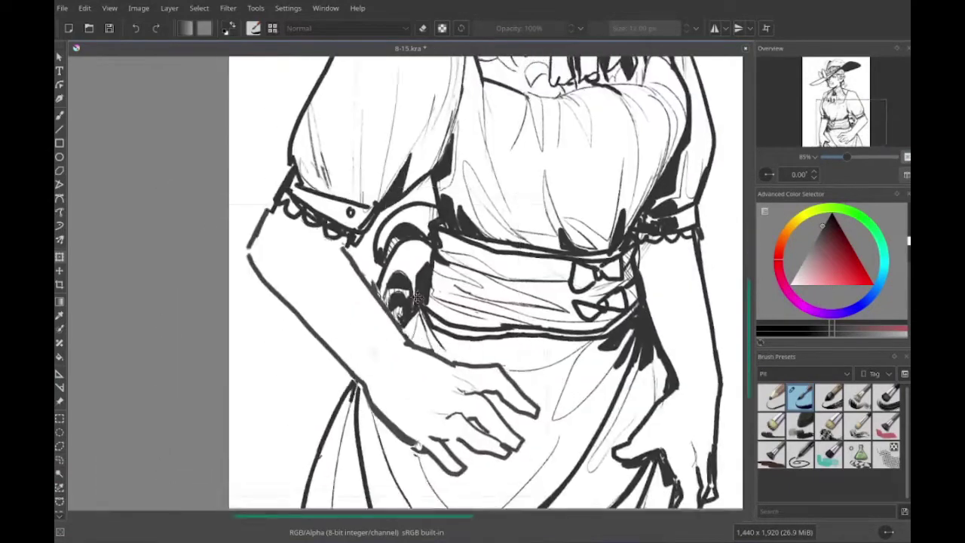
{"action": "scroll", "coordinate": [355, 370], "scroll_direction": "up", "scroll_amount": 5}
{"action": "scroll", "coordinate": [365, 344], "scroll_direction": "down", "scroll_amount": 3, "text": "ctrl"}
{"action": "scroll", "coordinate": [422, 441], "scroll_direction": "up", "scroll_amount": 4}
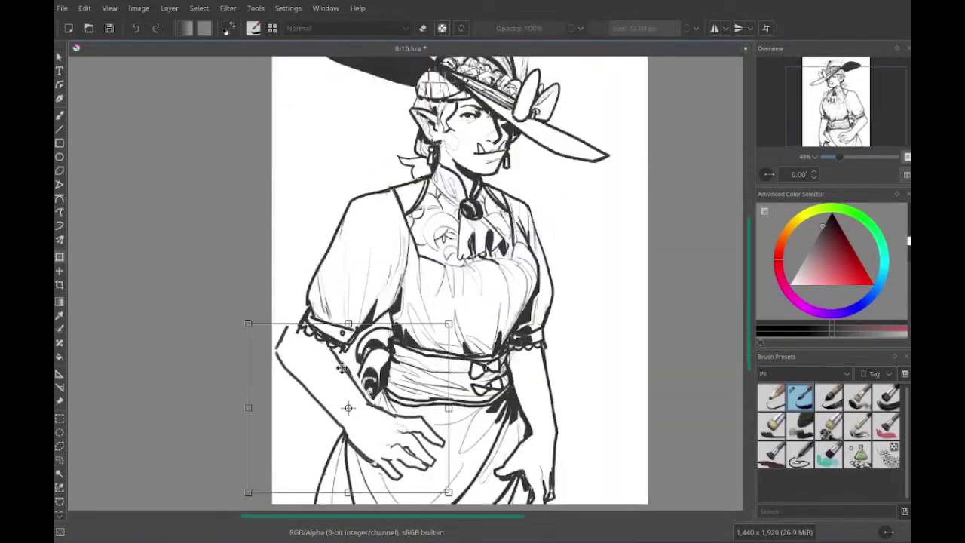
{"action": "key", "text": "b"}
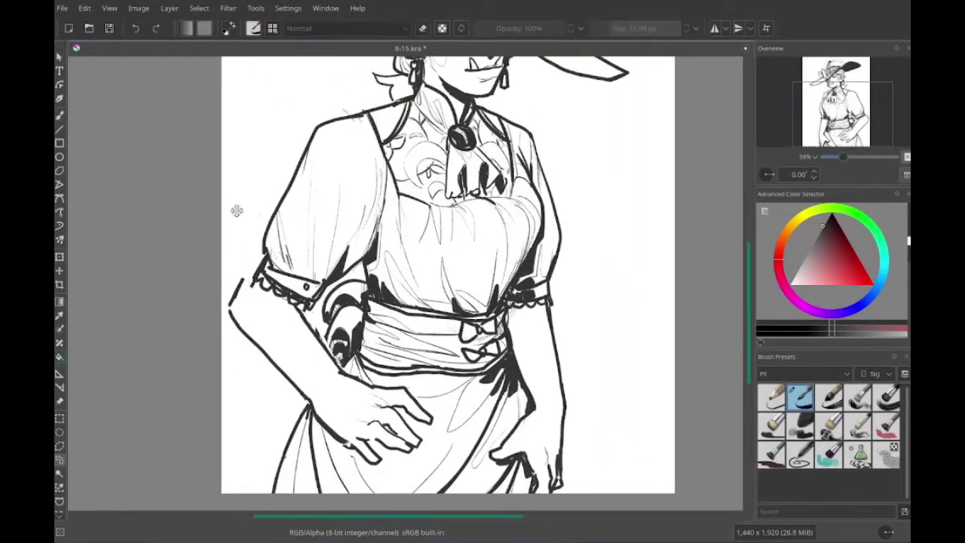
- Shift the near puffed sleeve and cuff outward to meet the forearm, reconnect the elbow line, and unmirror the view
{"action": "mouse_move", "coordinate": [324, 173]}
{"action": "left_mouse_down"}
{"action": "mouse_move", "coordinate": [352, 358]}
{"action": "mouse_move", "coordinate": [374, 306]}
{"action": "mouse_move", "coordinate": [454, 193]}
{"action": "mouse_move", "coordinate": [378, 193]}
{"action": "left_mouse_up"}
{"action": "scroll", "coordinate": [379, 193], "scroll_direction": "down", "scroll_amount": 3}
{"action": "scroll", "coordinate": [378, 193], "scroll_direction": "up", "scroll_amount": 3}
{"action": "left_click_drag", "start_coordinate": [422, 113], "coordinate": [452, 140]}
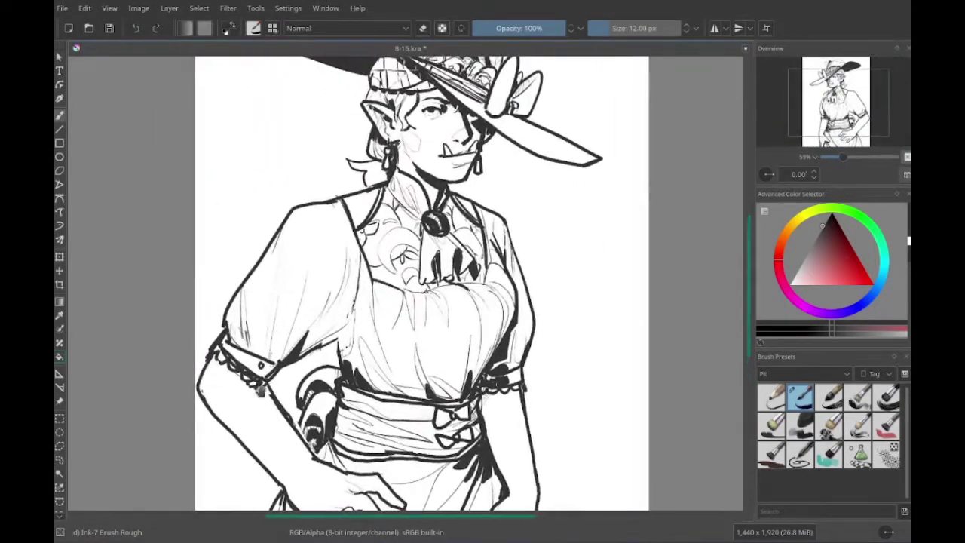
{"action": "scroll", "coordinate": [410, 283], "scroll_direction": "down", "scroll_amount": 1}
{"action": "left_click_drag", "start_coordinate": [388, 173], "coordinate": [459, 98]}
{"action": "key", "text": "m"}
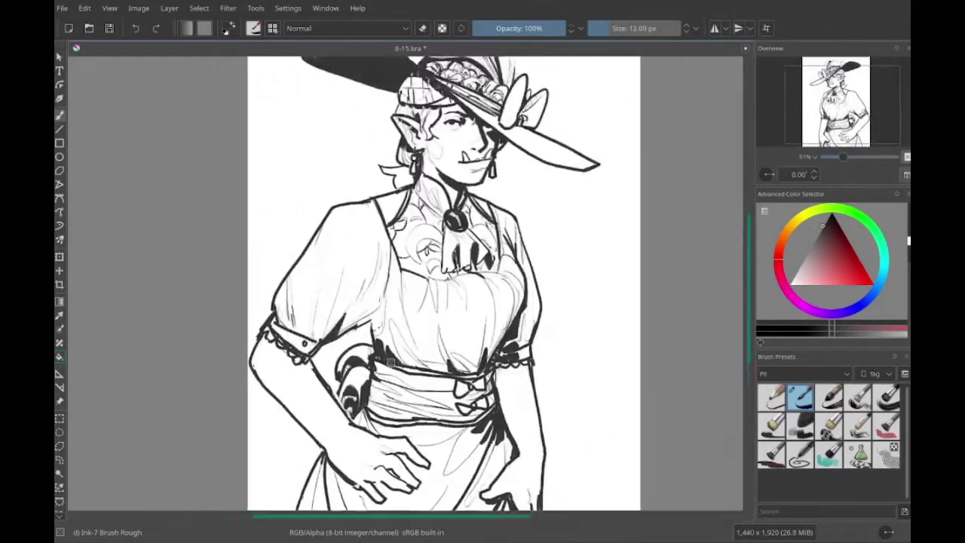
- Repair the near underarm seam and its black shadow beside the adjusted sleeve and save the drawing
{"action": "left_click_drag", "start_coordinate": [422, 287], "coordinate": [354, 260]}
{"action": "left_click_drag", "start_coordinate": [469, 405], "coordinate": [472, 409]}
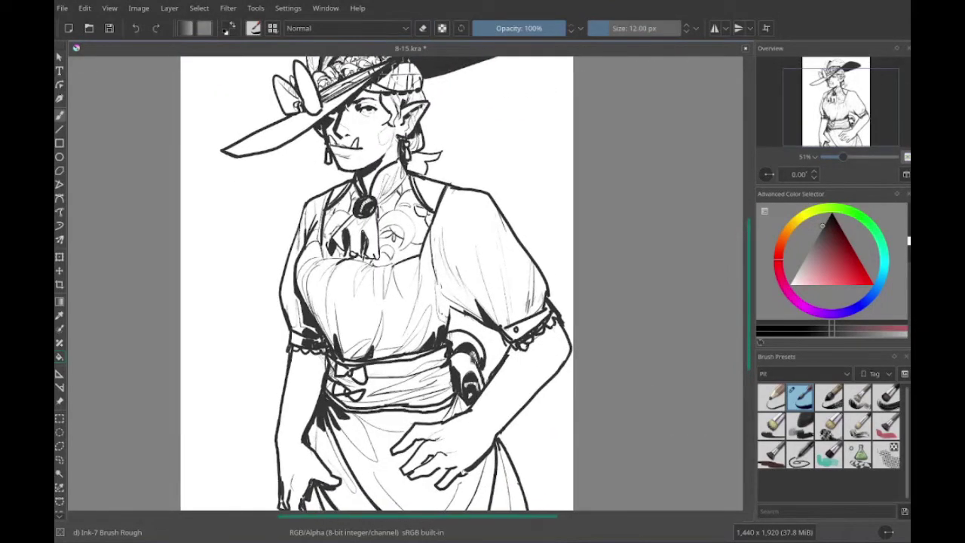
{"action": "left_click_drag", "start_coordinate": [523, 199], "coordinate": [528, 323]}
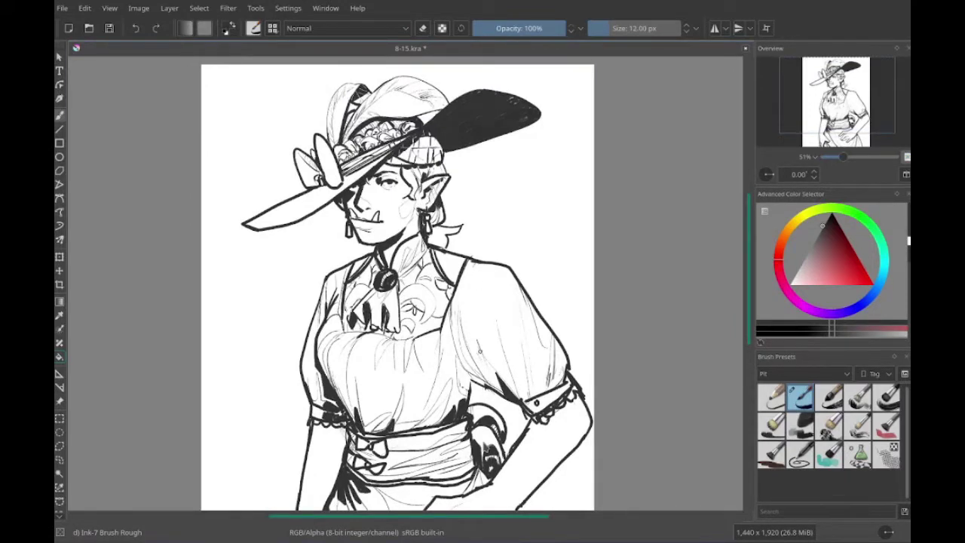
{"action": "mouse_move", "coordinate": [480, 351]}
{"action": "left_mouse_down"}
{"action": "mouse_move", "coordinate": [493, 331]}
{"action": "mouse_move", "coordinate": [547, 318]}
{"action": "mouse_move", "coordinate": [513, 296]}
{"action": "left_mouse_up"}
{"action": "key", "text": "ctrl+s"}
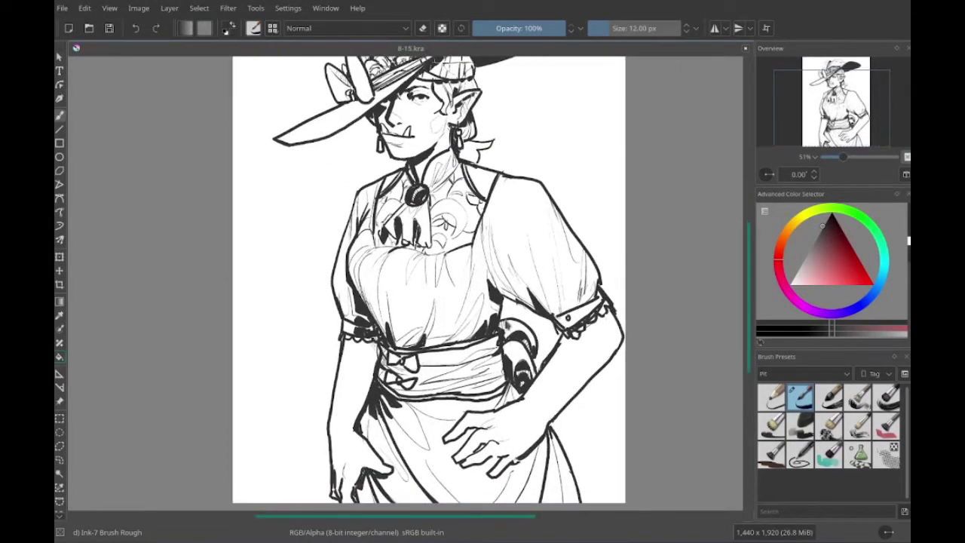
- Try transforming a selection around the near sleeve's lower end and cuff and undo it
{"action": "left_click", "coordinate": [480, 404]}
{"action": "mouse_move", "coordinate": [480, 404]}
{"action": "left_mouse_down"}
{"action": "mouse_move", "coordinate": [587, 336]}
{"action": "mouse_move", "coordinate": [500, 356]}
{"action": "left_mouse_up"}
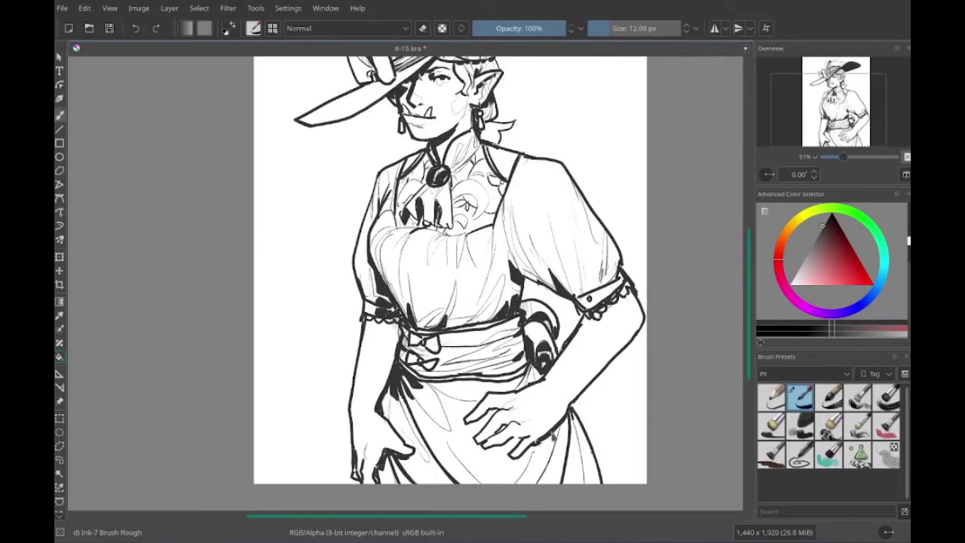
{"action": "left_click", "coordinate": [500, 428]}
{"action": "left_click_drag", "start_coordinate": [500, 428], "coordinate": [504, 431]}
{"action": "mouse_move", "coordinate": [482, 301]}
{"action": "left_mouse_down"}
{"action": "mouse_move", "coordinate": [493, 370]}
{"action": "mouse_move", "coordinate": [563, 362]}
{"action": "mouse_move", "coordinate": [510, 332]}
{"action": "left_mouse_up"}
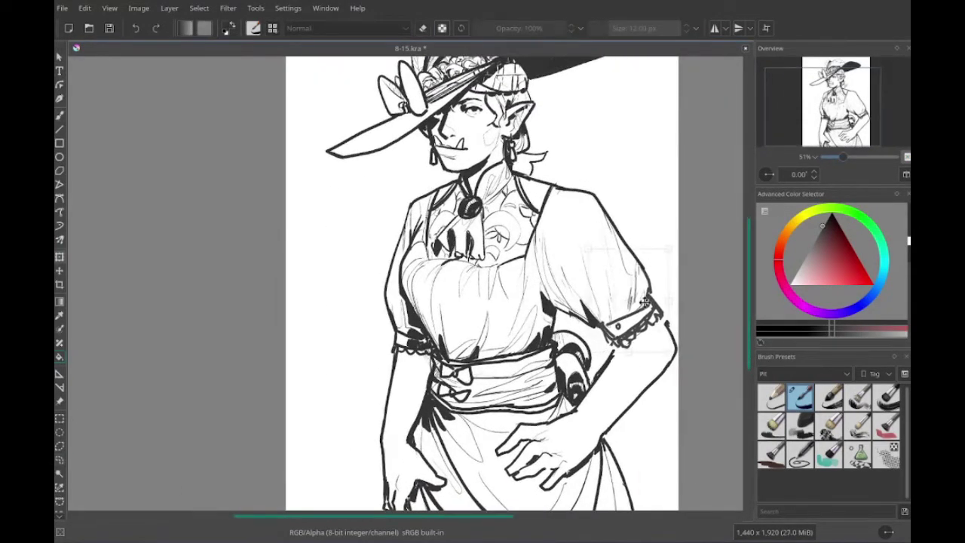
{"action": "key", "text": "ctrl+z"}
{"action": "mouse_move", "coordinate": [208, 326]}
{"action": "left_mouse_down"}
{"action": "mouse_move", "coordinate": [219, 305]}
{"action": "mouse_move", "coordinate": [208, 297]}
{"action": "mouse_move", "coordinate": [162, 295]}
{"action": "left_mouse_up"}
{"action": "key", "text": "ctrl+z"}
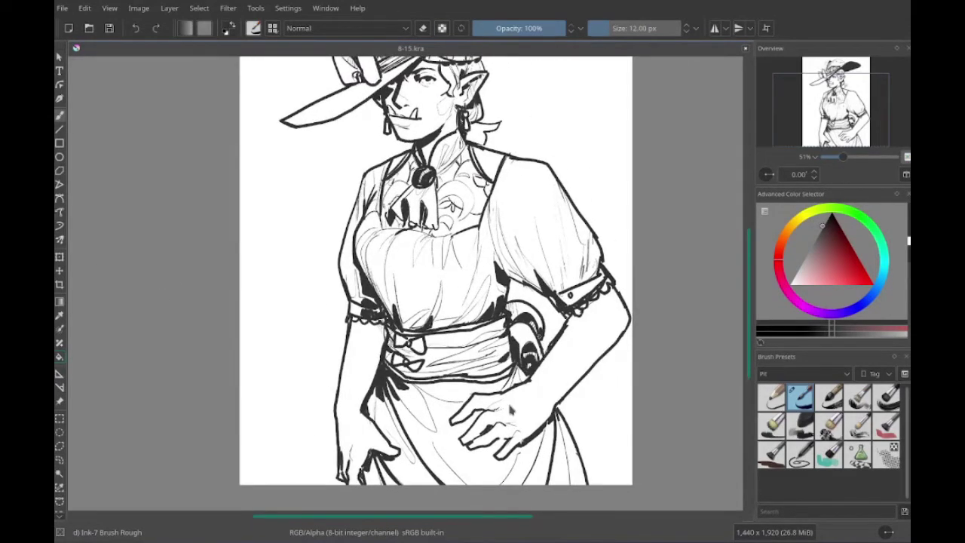
- Reinforce the ink line along the top of the near shoulder
{"action": "mouse_move", "coordinate": [471, 453]}
{"action": "left_mouse_down"}
{"action": "mouse_move", "coordinate": [419, 410]}
{"action": "mouse_move", "coordinate": [443, 403]}
{"action": "left_mouse_up"}
{"action": "key", "text": "e"}
{"action": "left_click_drag", "start_coordinate": [339, 189], "coordinate": [491, 486]}
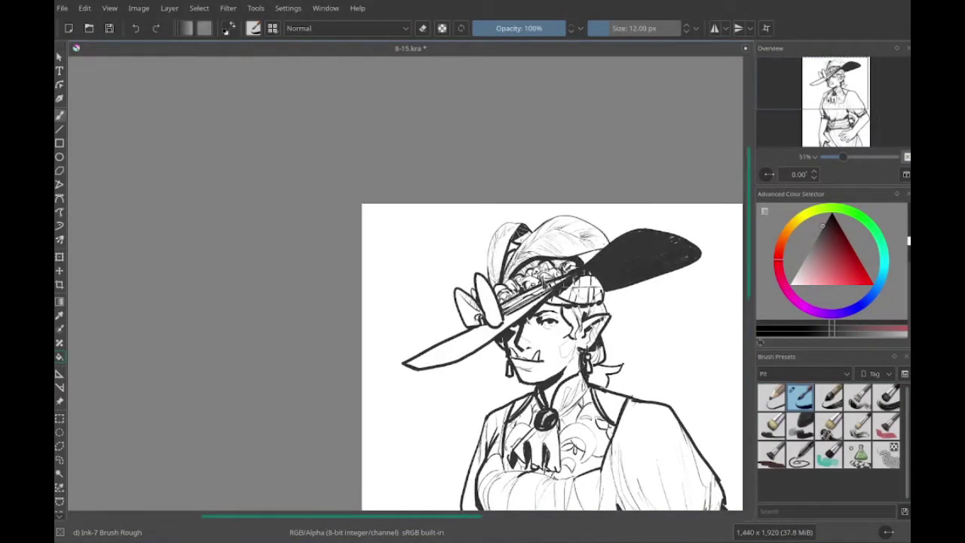
{"action": "left_click_drag", "start_coordinate": [555, 281], "coordinate": [499, 234]}
{"action": "mouse_move", "coordinate": [482, 339]}
{"action": "left_mouse_down"}
{"action": "mouse_move", "coordinate": [452, 167]}
{"action": "mouse_move", "coordinate": [426, 243]}
{"action": "mouse_move", "coordinate": [443, 232]}
{"action": "left_mouse_up"}
{"action": "left_click_drag", "start_coordinate": [475, 381], "coordinate": [466, 377]}
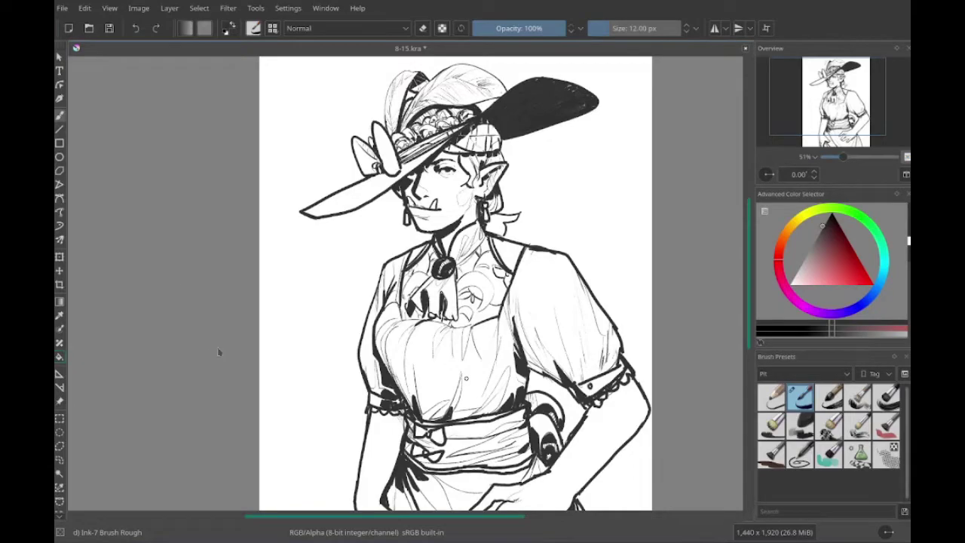
- Examine the hat, face, bodice, sash, skirt and hands up close for linework that still needs correcting
{"action": "scroll", "coordinate": [195, 359], "scroll_direction": "up", "scroll_amount": 3}
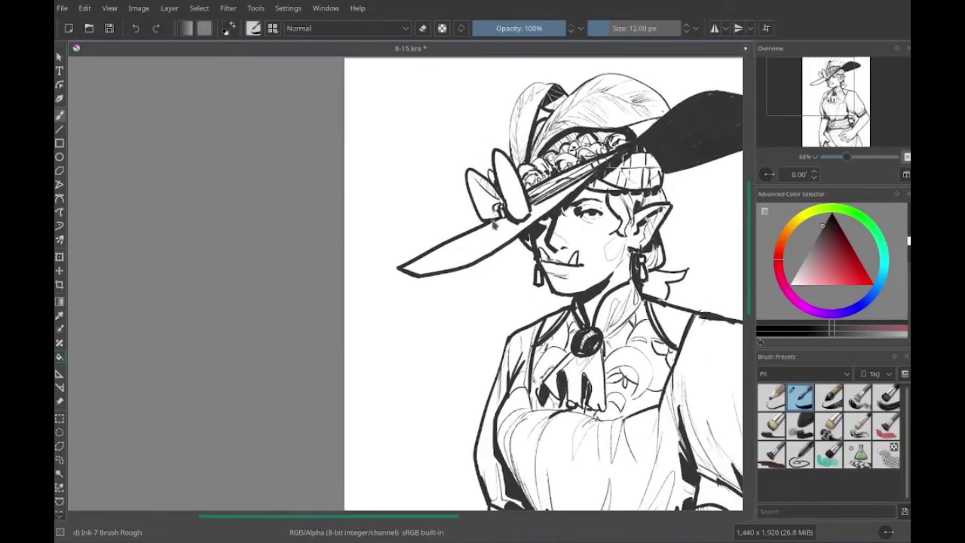
{"action": "key", "text": "e"}
{"action": "left_click_drag", "start_coordinate": [453, 301], "coordinate": [499, 398]}
{"action": "left_click_drag", "start_coordinate": [498, 339], "coordinate": [483, 327]}
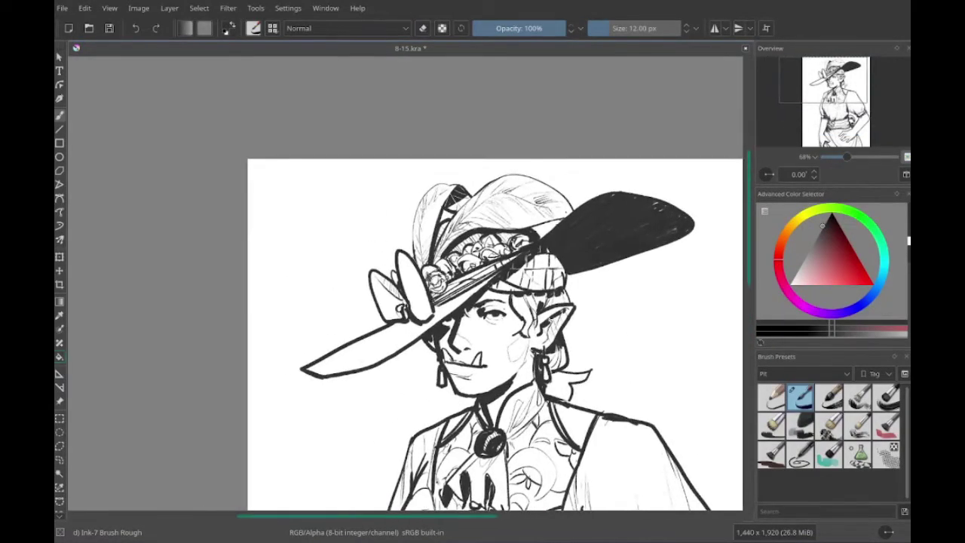
{"action": "left_click_drag", "start_coordinate": [468, 265], "coordinate": [461, 265]}
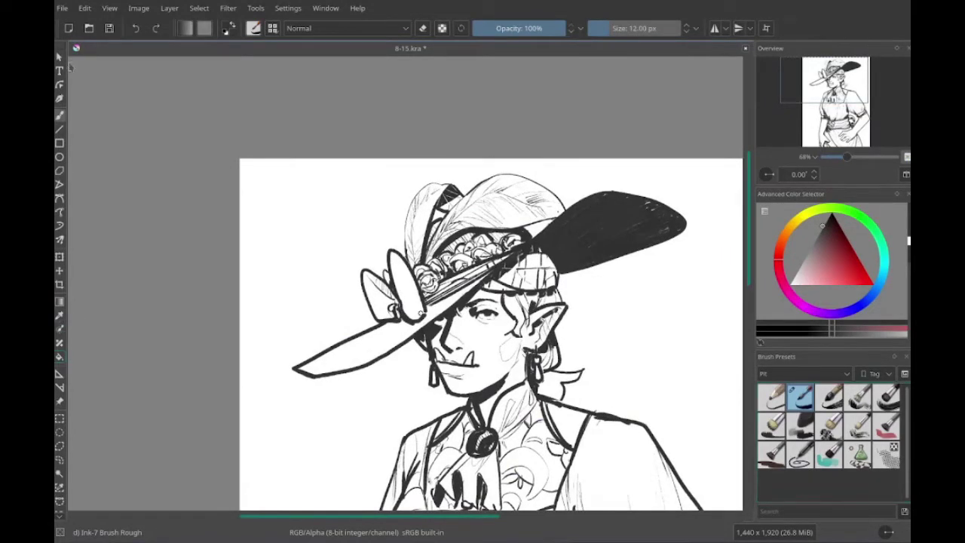
{"action": "mouse_move", "coordinate": [420, 312]}
{"action": "left_mouse_down"}
{"action": "mouse_move", "coordinate": [411, 331]}
{"action": "mouse_move", "coordinate": [447, 166]}
{"action": "mouse_move", "coordinate": [538, 152]}
{"action": "mouse_move", "coordinate": [617, 178]}
{"action": "mouse_move", "coordinate": [407, 124]}
{"action": "left_mouse_up"}
{"action": "key", "text": "e"}
{"action": "left_click_drag", "start_coordinate": [429, 520], "coordinate": [428, 201]}
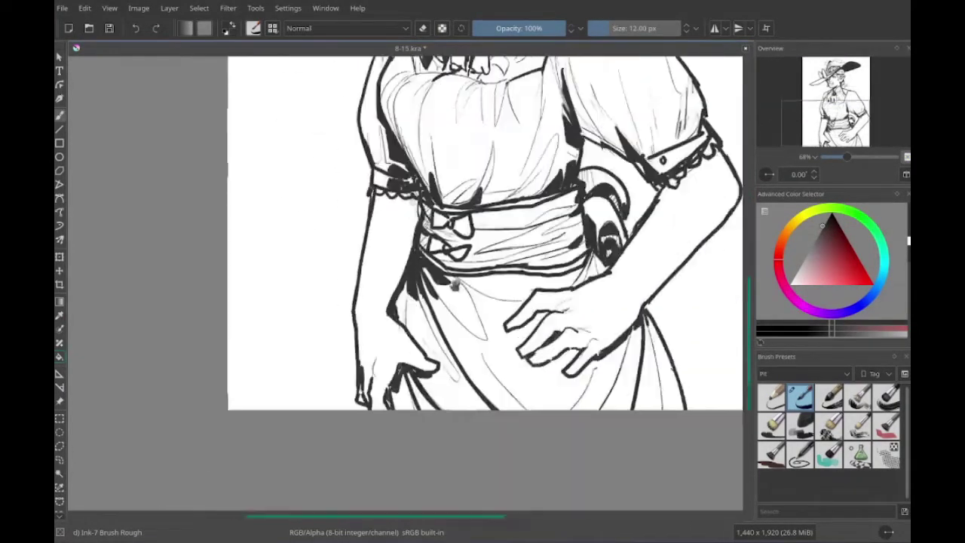
{"action": "mouse_move", "coordinate": [658, 399]}
{"action": "left_mouse_down"}
{"action": "mouse_move", "coordinate": [658, 332]}
{"action": "mouse_move", "coordinate": [733, 528]}
{"action": "left_mouse_up"}
{"action": "left_click_drag", "start_coordinate": [452, 226], "coordinate": [453, 247]}
{"action": "mouse_move", "coordinate": [528, 226]}
{"action": "left_mouse_down"}
{"action": "mouse_move", "coordinate": [470, 227]}
{"action": "mouse_move", "coordinate": [427, 256]}
{"action": "left_mouse_up"}
{"action": "left_click_drag", "start_coordinate": [459, 450], "coordinate": [484, 426]}
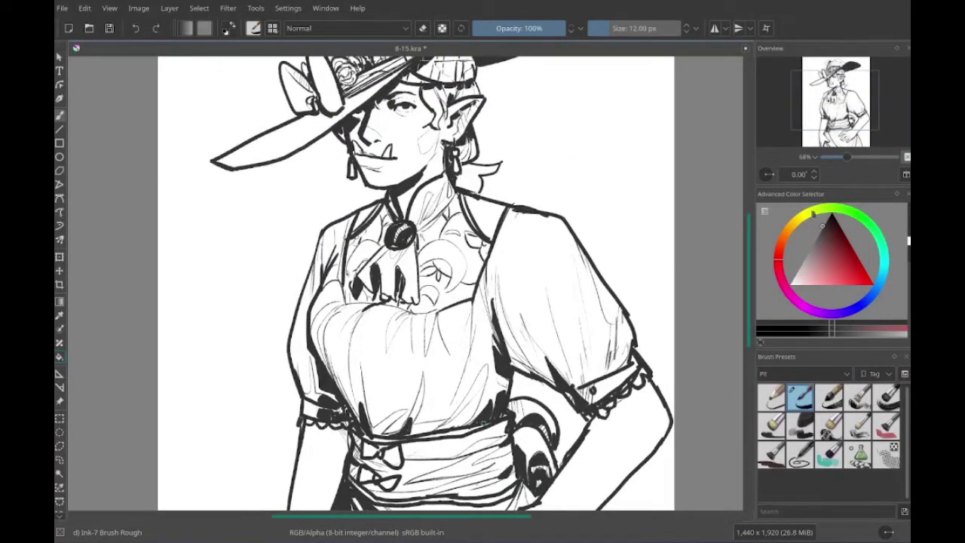
- Add thin shadow contours on both arms just beneath the lace cuffs and save the drawing
{"action": "key", "text": "e"}
{"action": "mouse_move", "coordinate": [496, 304]}
{"action": "left_mouse_down"}
{"action": "mouse_move", "coordinate": [510, 300]}
{"action": "mouse_move", "coordinate": [498, 285]}
{"action": "left_mouse_up"}
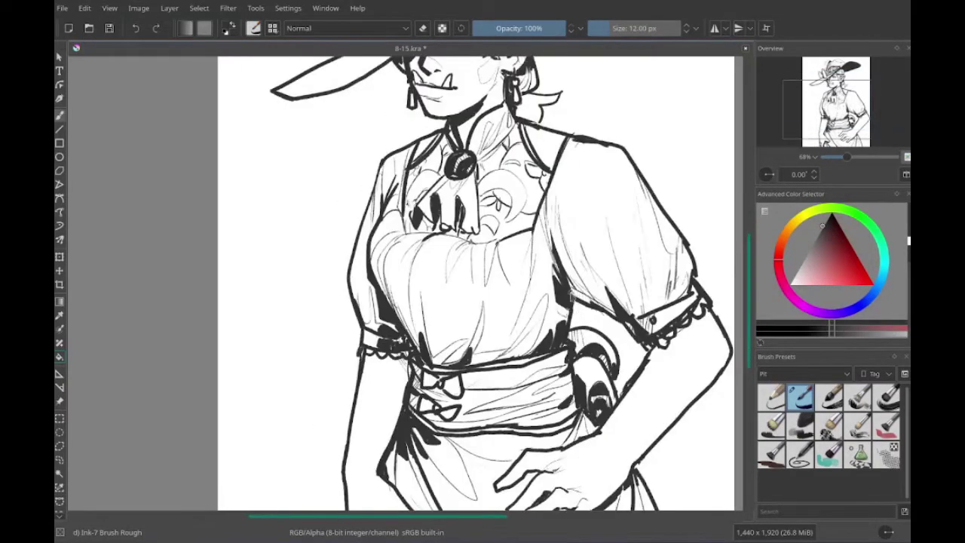
{"action": "left_click_drag", "start_coordinate": [452, 226], "coordinate": [452, 301]}
{"action": "left_click_drag", "start_coordinate": [452, 376], "coordinate": [499, 183]}
{"action": "left_click_drag", "start_coordinate": [594, 361], "coordinate": [509, 412]}
{"action": "left_click_drag", "start_coordinate": [452, 339], "coordinate": [573, 231]}
{"action": "left_click_drag", "start_coordinate": [452, 264], "coordinate": [429, 368]}
{"action": "left_click_drag", "start_coordinate": [412, 335], "coordinate": [239, 329]}
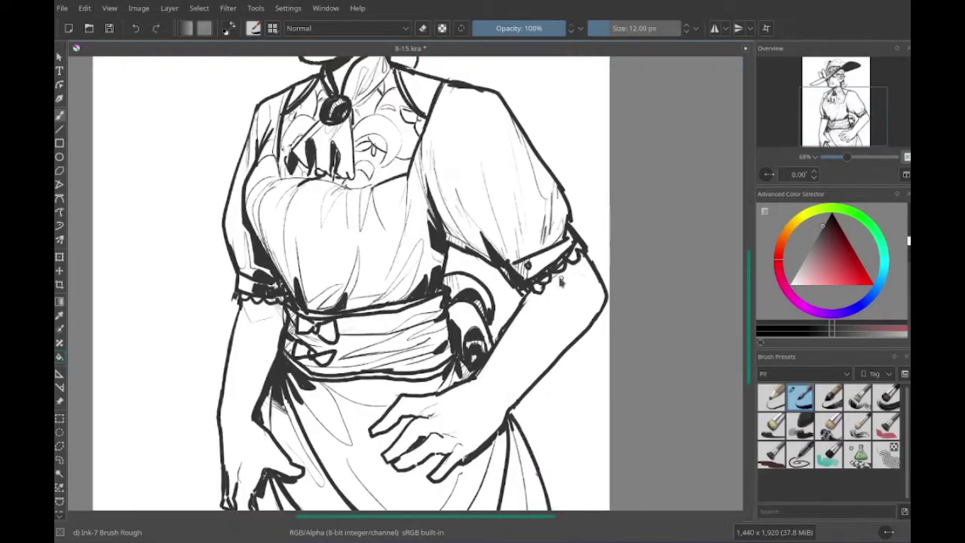
{"action": "left_click_drag", "start_coordinate": [589, 319], "coordinate": [613, 292]}
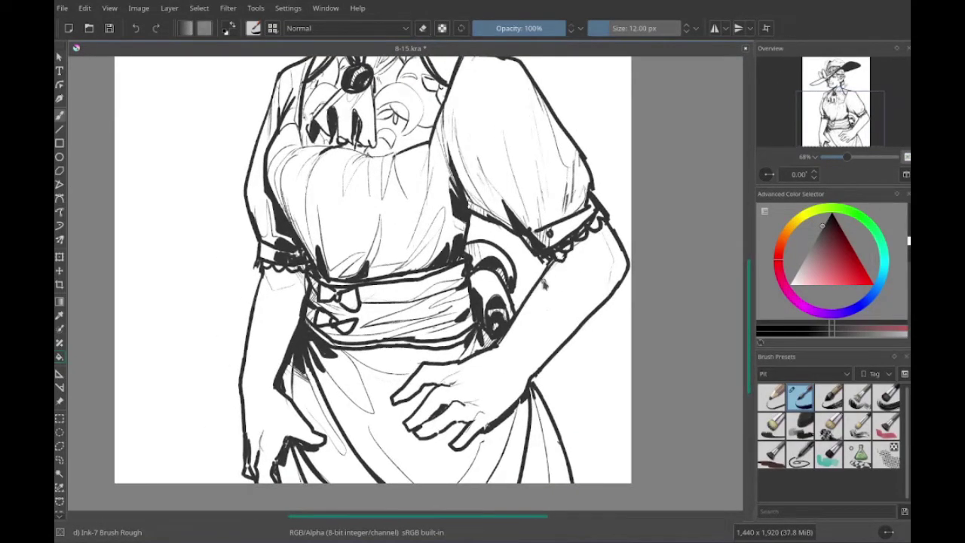
{"action": "left_click_drag", "start_coordinate": [527, 201], "coordinate": [455, 330]}
{"action": "key", "text": "minus"}
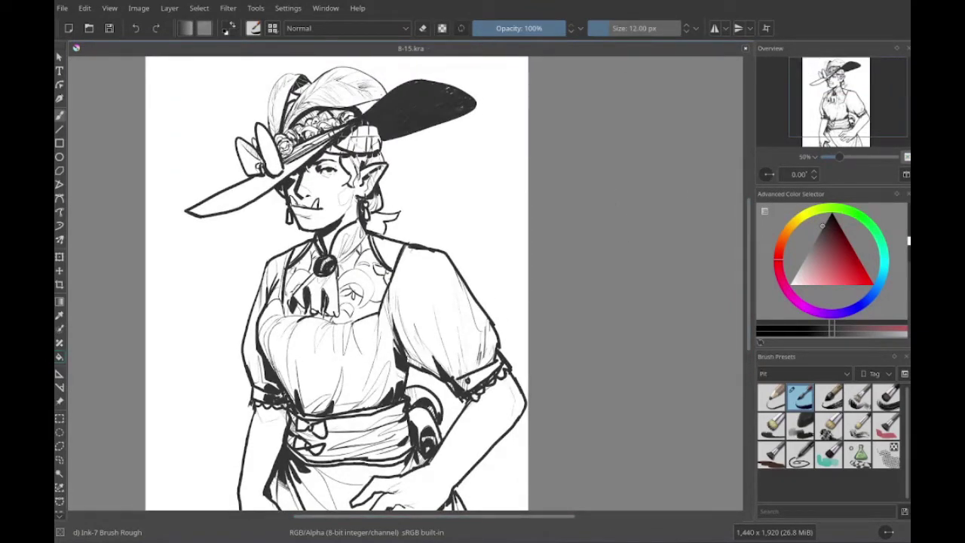
- Select the near sleeve's lower end, forearm and hand, transform them upward to shorten the upper arm, and patch the joins
{"action": "left_click_drag", "start_coordinate": [568, 380], "coordinate": [603, 300]}
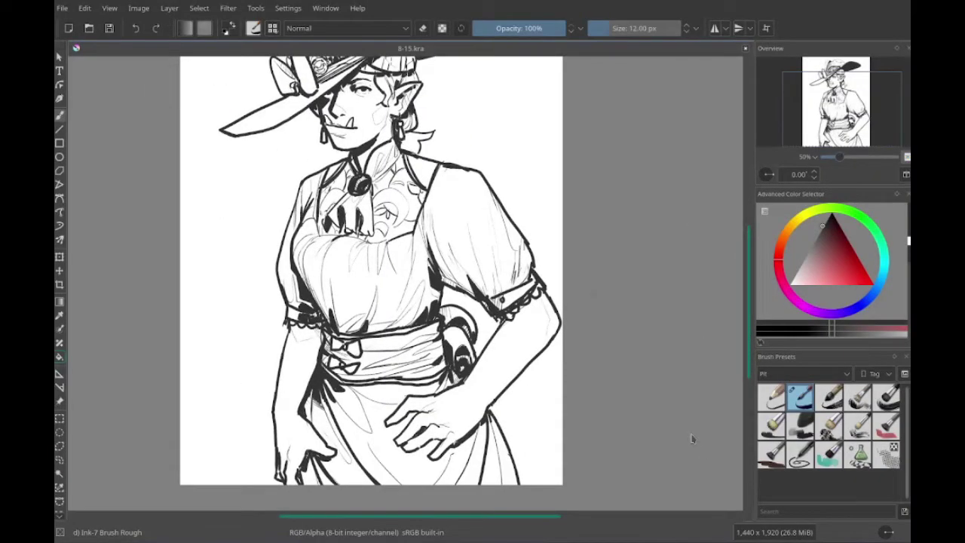
{"action": "left_click_drag", "start_coordinate": [691, 438], "coordinate": [687, 485]}
{"action": "mouse_move", "coordinate": [535, 374]}
{"action": "left_mouse_down"}
{"action": "mouse_move", "coordinate": [573, 308]}
{"action": "mouse_move", "coordinate": [656, 314]}
{"action": "mouse_move", "coordinate": [614, 381]}
{"action": "mouse_move", "coordinate": [625, 500]}
{"action": "mouse_move", "coordinate": [653, 430]}
{"action": "mouse_move", "coordinate": [651, 399]}
{"action": "left_mouse_up"}
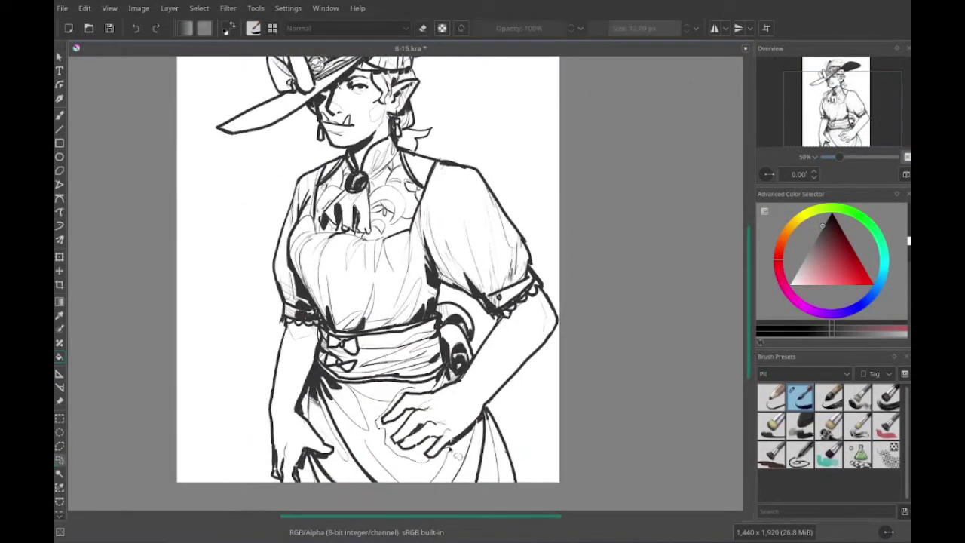
{"action": "left_click_drag", "start_coordinate": [556, 280], "coordinate": [531, 393]}
{"action": "key", "text": "e"}
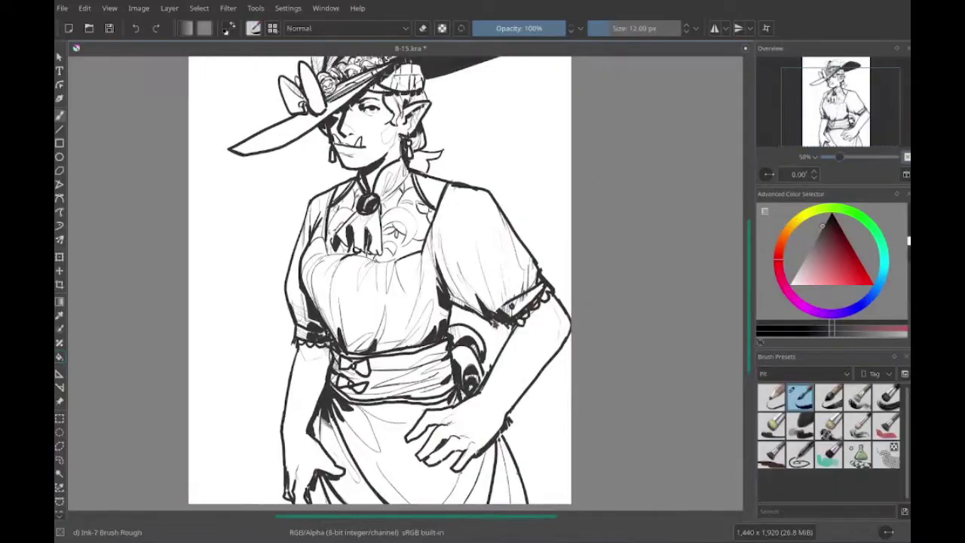
{"action": "left_click_drag", "start_coordinate": [482, 382], "coordinate": [461, 373]}
{"action": "mouse_move", "coordinate": [488, 409]}
{"action": "left_mouse_down"}
{"action": "mouse_move", "coordinate": [498, 392]}
{"action": "mouse_move", "coordinate": [475, 313]}
{"action": "mouse_move", "coordinate": [473, 413]}
{"action": "mouse_move", "coordinate": [513, 513]}
{"action": "mouse_move", "coordinate": [528, 302]}
{"action": "mouse_move", "coordinate": [425, 433]}
{"action": "left_mouse_up"}
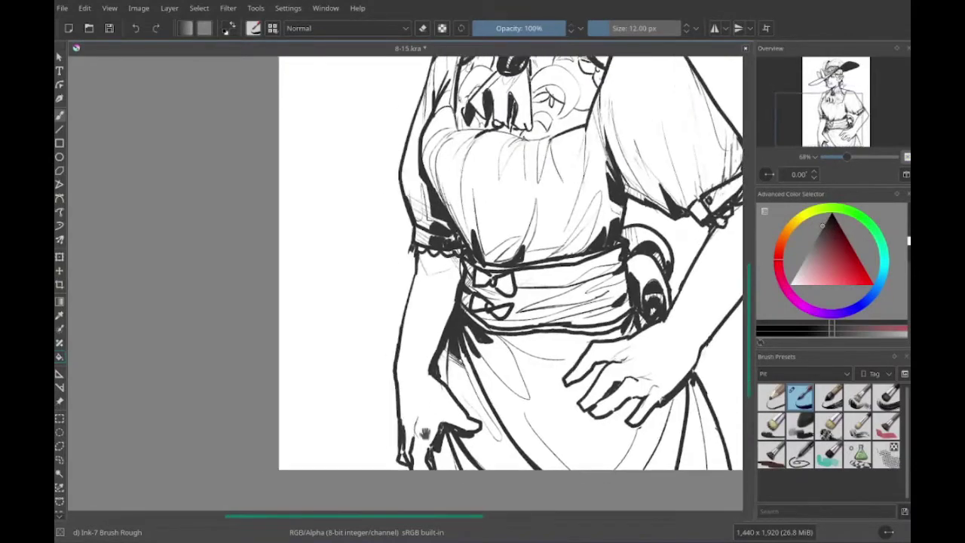
{"action": "mouse_move", "coordinate": [405, 356]}
{"action": "left_mouse_down"}
{"action": "mouse_move", "coordinate": [339, 362]}
{"action": "mouse_move", "coordinate": [558, 373]}
{"action": "mouse_move", "coordinate": [558, 332]}
{"action": "mouse_move", "coordinate": [640, 150]}
{"action": "left_mouse_up"}
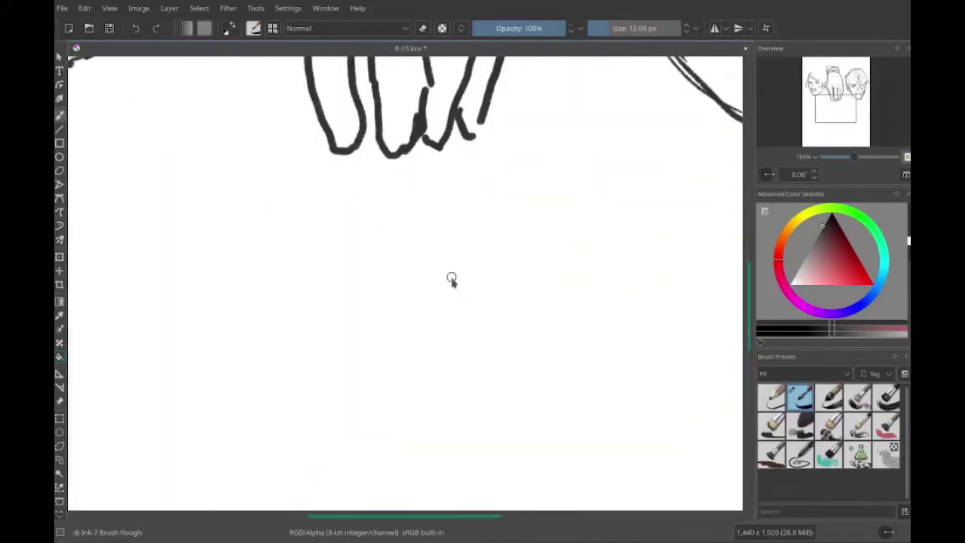
- Sketch a tilted wide-brimmed hat with a banded crown below the hand study, and start the hair and eye beneath it
{"action": "mouse_move", "coordinate": [221, 267]}
{"action": "left_mouse_down"}
{"action": "mouse_move", "coordinate": [388, 279]}
{"action": "mouse_move", "coordinate": [582, 370]}
{"action": "left_mouse_up"}
{"action": "mouse_move", "coordinate": [377, 279]}
{"action": "left_mouse_down"}
{"action": "mouse_move", "coordinate": [586, 377]}
{"action": "mouse_move", "coordinate": [415, 285]}
{"action": "left_mouse_up"}
{"action": "mouse_move", "coordinate": [527, 301]}
{"action": "left_mouse_down"}
{"action": "mouse_move", "coordinate": [642, 344]}
{"action": "mouse_move", "coordinate": [620, 369]}
{"action": "left_mouse_up"}
{"action": "mouse_move", "coordinate": [392, 265]}
{"action": "left_mouse_down"}
{"action": "mouse_move", "coordinate": [258, 265]}
{"action": "mouse_move", "coordinate": [379, 348]}
{"action": "left_mouse_up"}
{"action": "left_click_drag", "start_coordinate": [377, 301], "coordinate": [392, 345]}
{"action": "left_click_drag", "start_coordinate": [466, 310], "coordinate": [483, 325]}
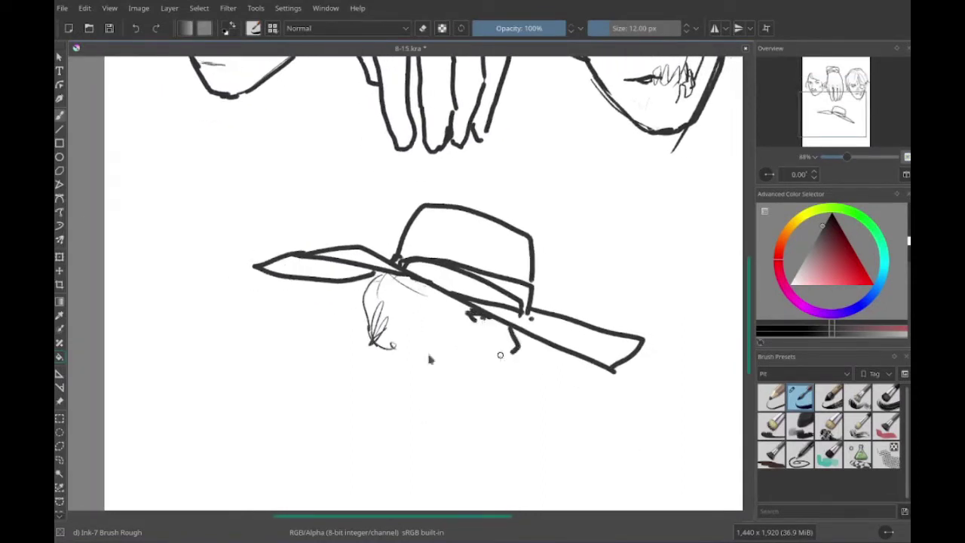
- Draw the face in profile under the brim with nose, mouth, chin and jaw, framed by long loose hair strands
{"action": "scroll", "coordinate": [499, 354], "scroll_direction": "left", "scroll_amount": 2}
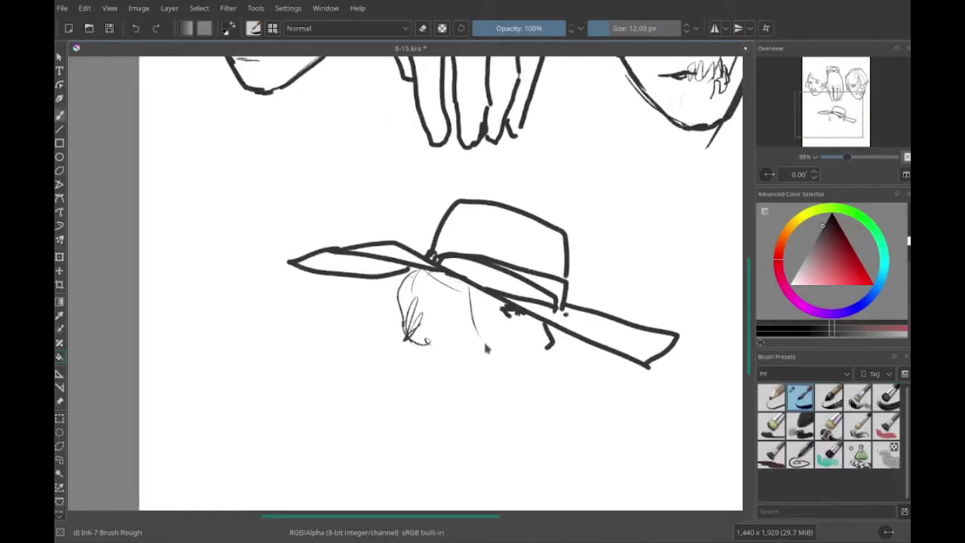
{"action": "mouse_move", "coordinate": [479, 300]}
{"action": "left_mouse_down"}
{"action": "mouse_move", "coordinate": [506, 395]}
{"action": "mouse_move", "coordinate": [510, 370]}
{"action": "mouse_move", "coordinate": [540, 359]}
{"action": "left_mouse_up"}
{"action": "scroll", "coordinate": [541, 364], "scroll_direction": "left", "scroll_amount": 2}
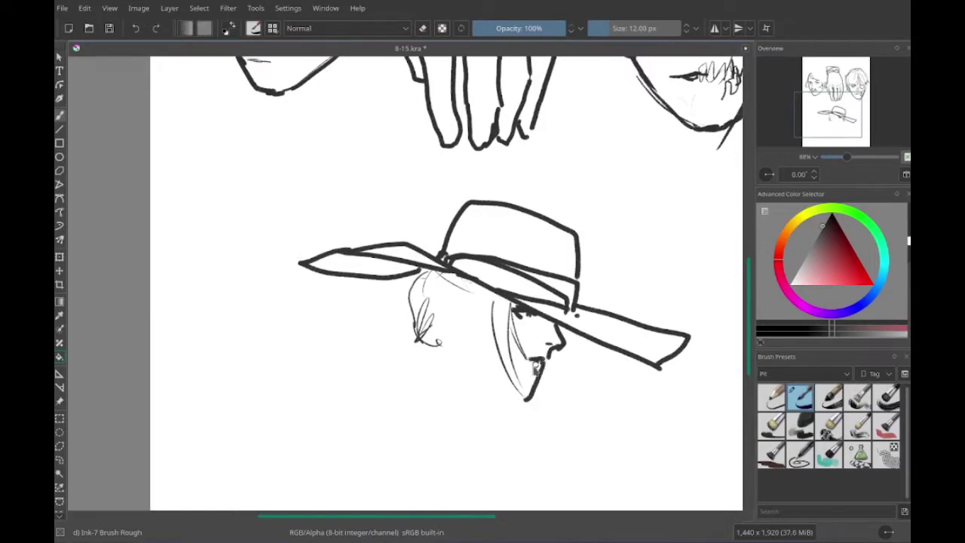
{"action": "left_click_drag", "start_coordinate": [452, 313], "coordinate": [464, 340]}
{"action": "left_click_drag", "start_coordinate": [490, 381], "coordinate": [516, 392]}
- Draw a low ponytail behind the head, the ear and the tied-back hair around it
{"action": "scroll", "coordinate": [498, 339], "scroll_direction": "left", "scroll_amount": 2}
{"action": "mouse_move", "coordinate": [430, 345]}
{"action": "left_mouse_down"}
{"action": "mouse_move", "coordinate": [448, 366]}
{"action": "mouse_move", "coordinate": [388, 426]}
{"action": "left_mouse_up"}
{"action": "scroll", "coordinate": [453, 362], "scroll_direction": "right", "scroll_amount": 1}
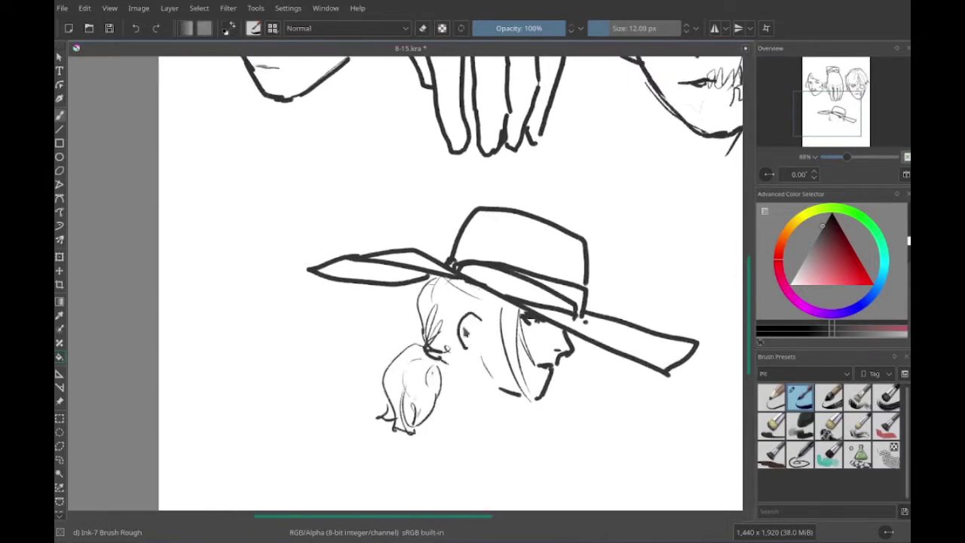
{"action": "scroll", "coordinate": [450, 333], "scroll_direction": "down", "scroll_amount": 2}
{"action": "left_click_drag", "start_coordinate": [441, 353], "coordinate": [471, 360]}
{"action": "scroll", "coordinate": [422, 279], "scroll_direction": "right", "scroll_amount": 1}
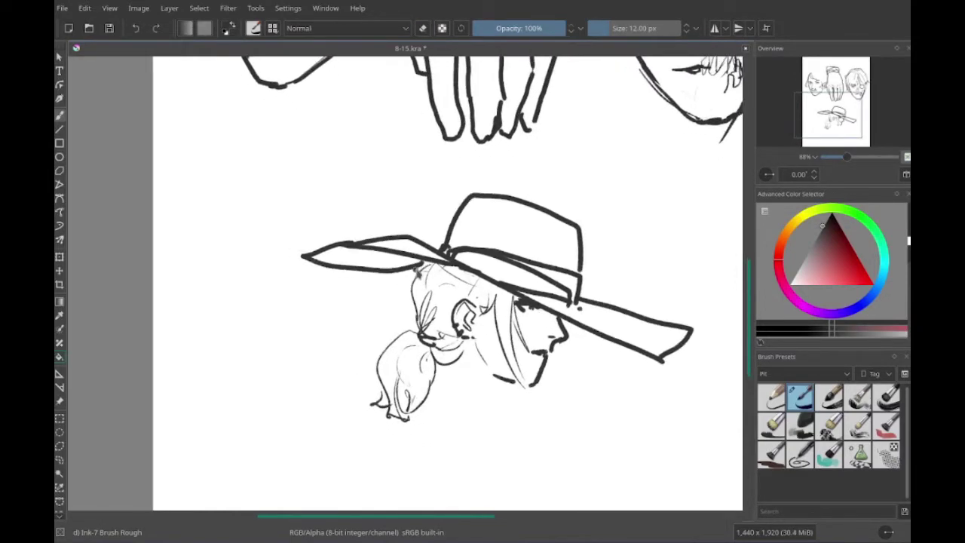
{"action": "scroll", "coordinate": [453, 302], "scroll_direction": "up", "scroll_amount": 2}
{"action": "scroll", "coordinate": [452, 301], "scroll_direction": "down", "scroll_amount": 3}
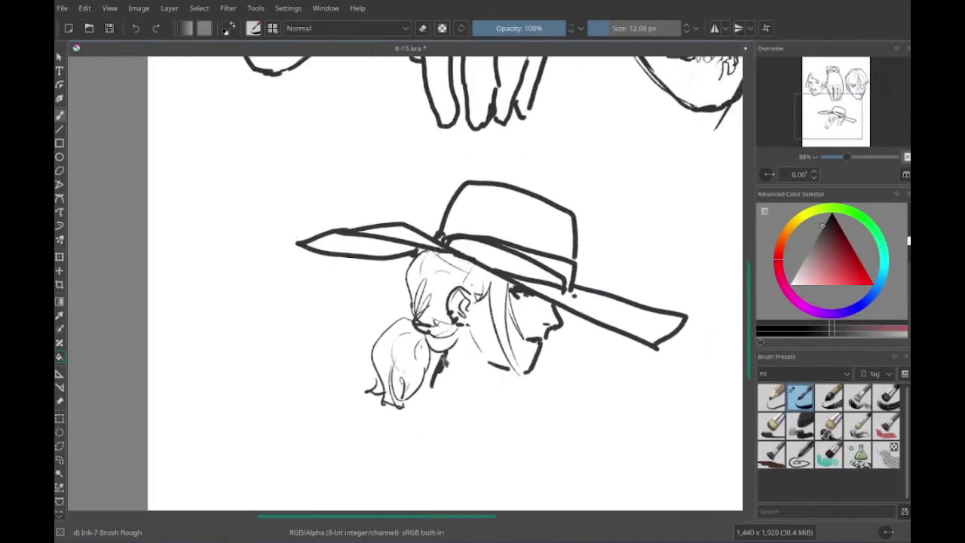
- Draw the neck with a high collar and necktie knot, and a full rolled-up sleeve with long folds below it
{"action": "left_click_drag", "start_coordinate": [448, 345], "coordinate": [529, 400]}
{"action": "scroll", "coordinate": [452, 301], "scroll_direction": "down", "scroll_amount": 10}
{"action": "mouse_move", "coordinate": [445, 241]}
{"action": "left_mouse_down"}
{"action": "mouse_move", "coordinate": [398, 323]}
{"action": "mouse_move", "coordinate": [426, 441]}
{"action": "left_mouse_up"}
{"action": "left_click_drag", "start_coordinate": [444, 313], "coordinate": [411, 430]}
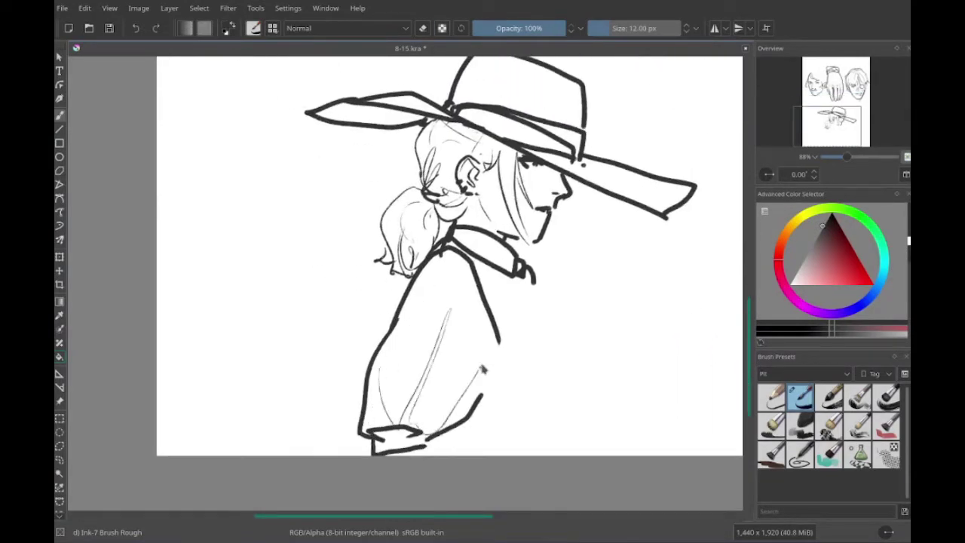
- Draw the hanging necktie, the vest's front and chest contour, and the waistline at the page's lower edge
{"action": "scroll", "coordinate": [438, 423], "scroll_direction": "up", "scroll_amount": 3}
{"action": "left_click_drag", "start_coordinate": [467, 317], "coordinate": [552, 399]}
{"action": "left_click_drag", "start_coordinate": [552, 370], "coordinate": [532, 486]}
{"action": "left_click_drag", "start_coordinate": [476, 475], "coordinate": [561, 370]}
{"action": "scroll", "coordinate": [490, 377], "scroll_direction": "left", "scroll_amount": 2}
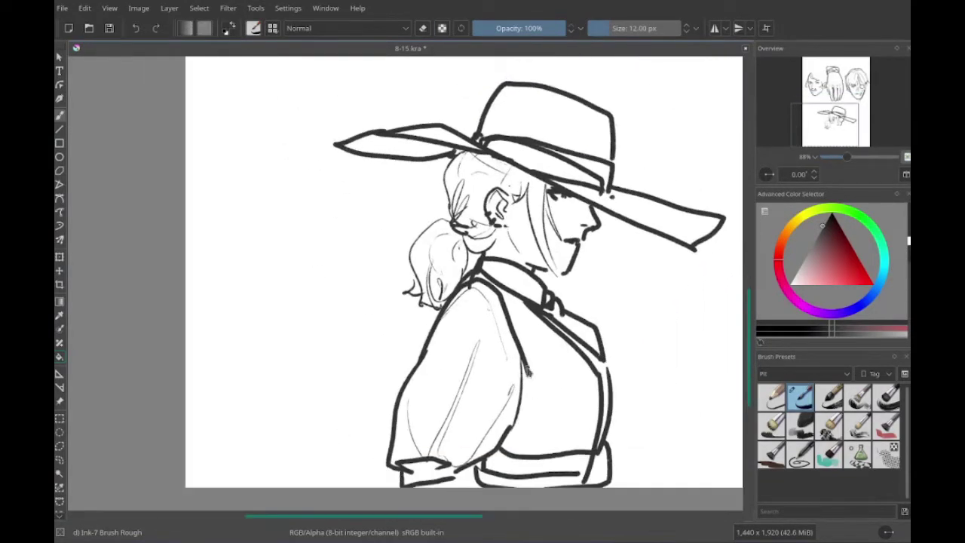
- Shape the vest's armhole edge, clean up the waist lines, and draw the waistband with a rounded form at the front hip
{"action": "left_click_drag", "start_coordinate": [527, 406], "coordinate": [520, 351]}
{"action": "scroll", "coordinate": [520, 350], "scroll_direction": "down", "scroll_amount": 2}
{"action": "scroll", "coordinate": [527, 376], "scroll_direction": "right", "scroll_amount": 1}
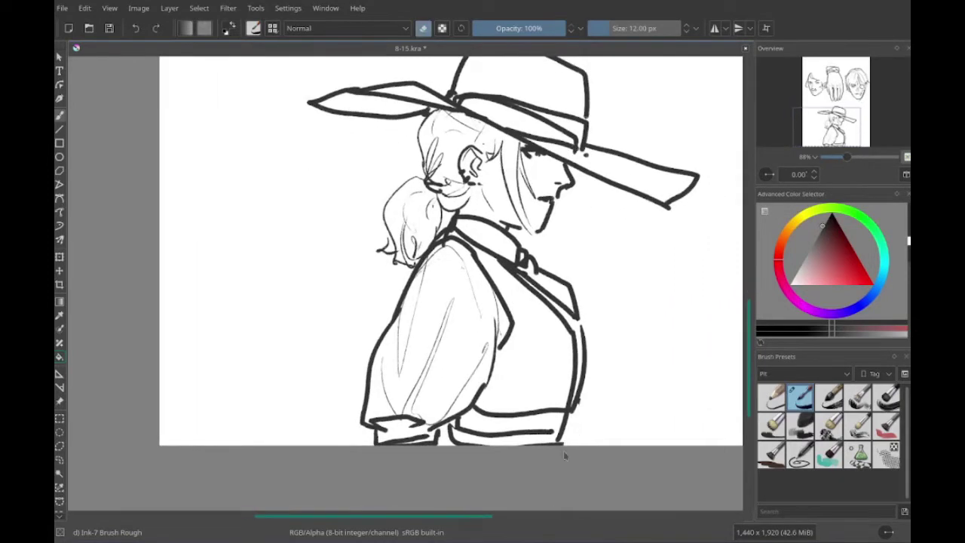
{"action": "left_click_drag", "start_coordinate": [567, 447], "coordinate": [464, 422]}
{"action": "scroll", "coordinate": [527, 377], "scroll_direction": "up", "scroll_amount": 3}
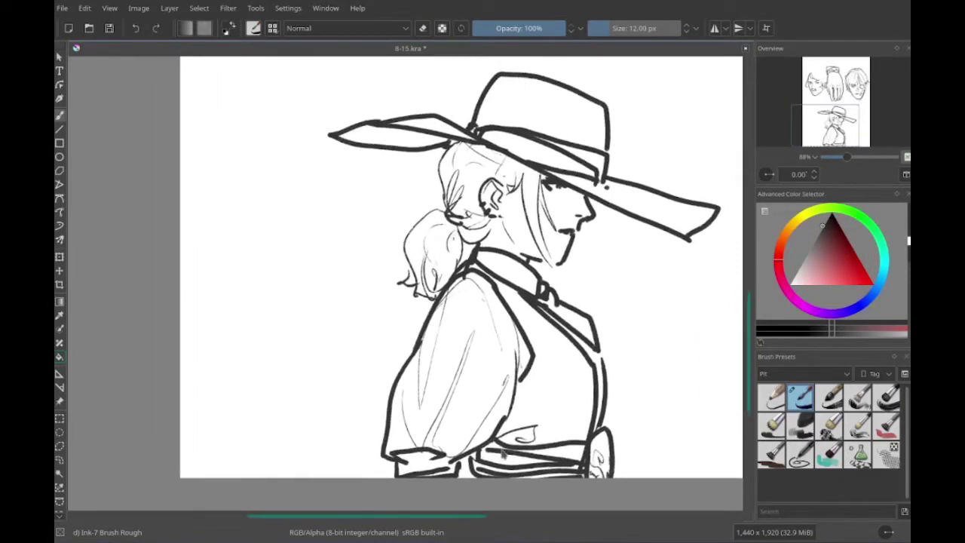
- Fill the necktie with solid black and add a button mark to the vest near the armhole
{"action": "left_click_drag", "start_coordinate": [588, 373], "coordinate": [554, 348]}
{"action": "scroll", "coordinate": [527, 358], "scroll_direction": "down", "scroll_amount": 2}
{"action": "scroll", "coordinate": [528, 358], "scroll_direction": "right", "scroll_amount": 1}
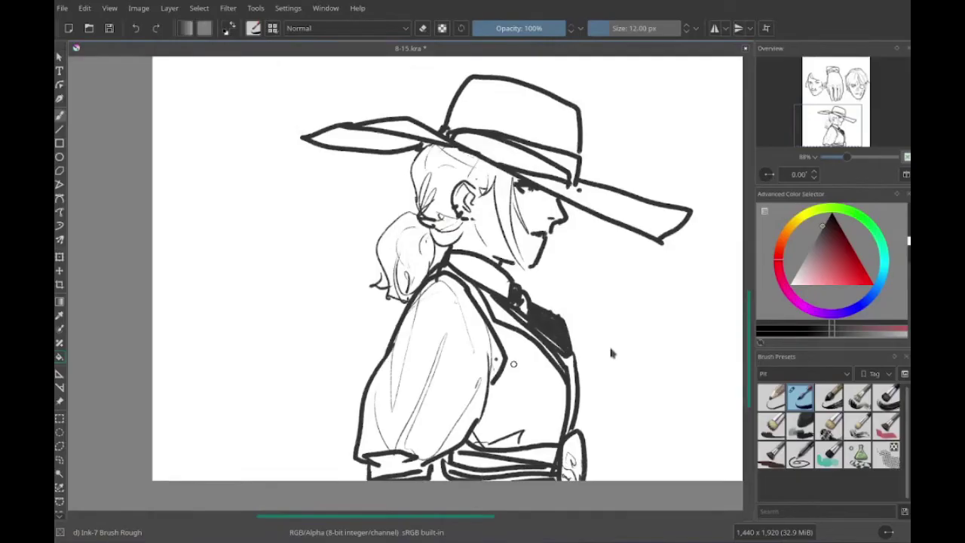
- Fill the underside of the rear hat brim with black and darken the hair beneath the ear
{"action": "scroll", "coordinate": [610, 353], "scroll_direction": "up", "scroll_amount": 4}
{"action": "scroll", "coordinate": [611, 353], "scroll_direction": "left", "scroll_amount": 3}
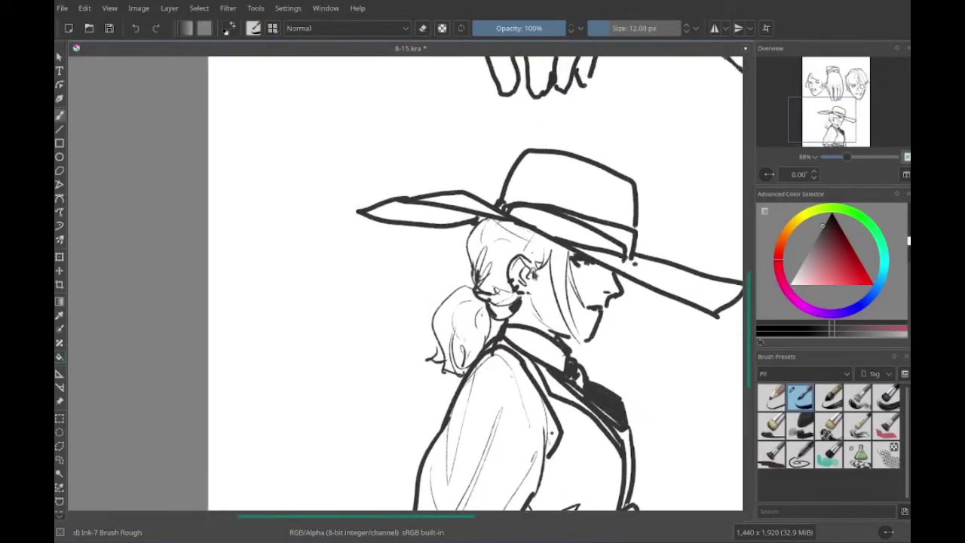
{"action": "scroll", "coordinate": [482, 287], "scroll_direction": "right", "scroll_amount": 2}
{"action": "scroll", "coordinate": [482, 286], "scroll_direction": "up", "scroll_amount": 1}
{"action": "scroll", "coordinate": [482, 287], "scroll_direction": "up", "scroll_amount": 3}
{"action": "scroll", "coordinate": [497, 286], "scroll_direction": "left", "scroll_amount": 3}
{"action": "mouse_move", "coordinate": [462, 271]}
{"action": "left_mouse_down"}
{"action": "mouse_move", "coordinate": [497, 269]}
{"action": "mouse_move", "coordinate": [430, 273]}
{"action": "left_mouse_up"}
{"action": "scroll", "coordinate": [452, 294], "scroll_direction": "right", "scroll_amount": 3}
{"action": "scroll", "coordinate": [452, 294], "scroll_direction": "down", "scroll_amount": 1}
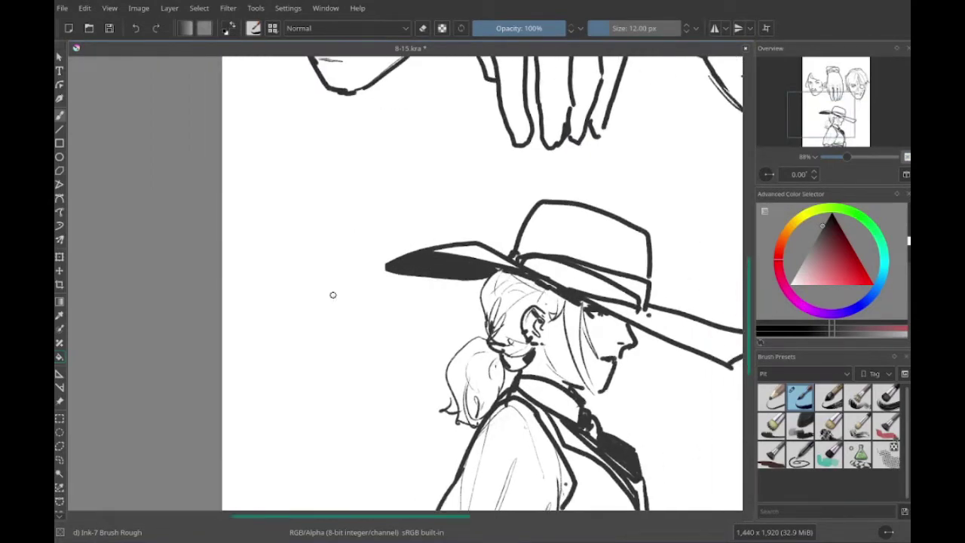
- Add a bow tail at the rear of the hatband, a curved dent in the crown and black shadow under the brim
{"action": "scroll", "coordinate": [332, 295], "scroll_direction": "right", "scroll_amount": 3}
{"action": "scroll", "coordinate": [332, 295], "scroll_direction": "left", "scroll_amount": 2}
{"action": "scroll", "coordinate": [333, 295], "scroll_direction": "up", "scroll_amount": 1}
{"action": "scroll", "coordinate": [332, 295], "scroll_direction": "down", "scroll_amount": 1}
{"action": "scroll", "coordinate": [333, 294], "scroll_direction": "right", "scroll_amount": 1}
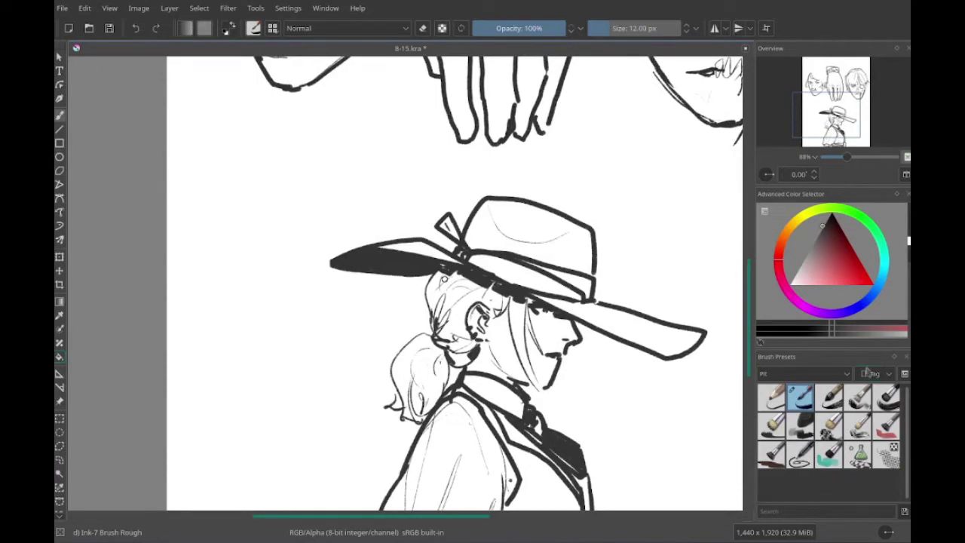
{"action": "scroll", "coordinate": [443, 279], "scroll_direction": "down", "scroll_amount": 2}
{"action": "scroll", "coordinate": [469, 388], "scroll_direction": "right", "scroll_amount": 4}
- Draw a raised hand in front of the figure and connect it to the torso with a forearm
{"action": "left_click_drag", "start_coordinate": [540, 481], "coordinate": [570, 381]}
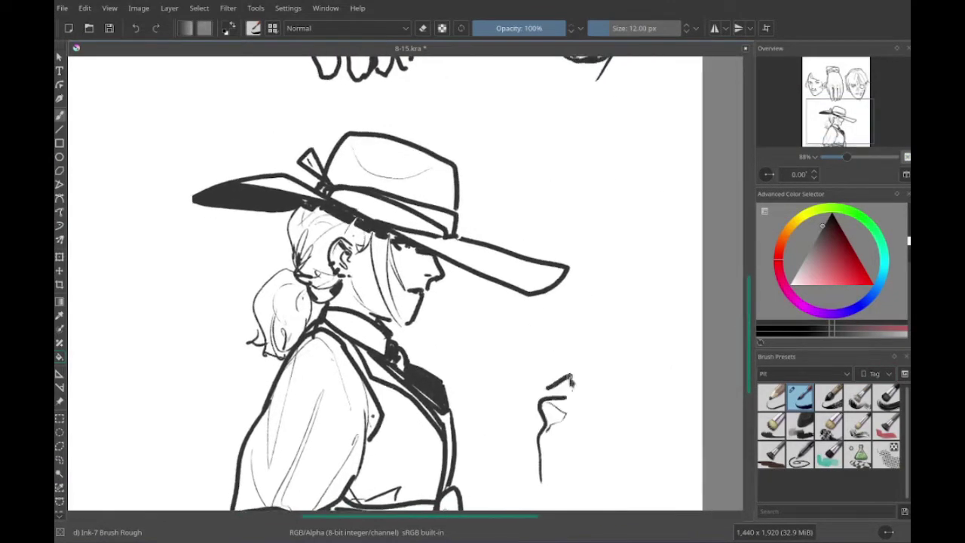
{"action": "left_click_drag", "start_coordinate": [466, 422], "coordinate": [509, 394]}
{"action": "left_click_drag", "start_coordinate": [464, 468], "coordinate": [554, 435]}
{"action": "left_click_drag", "start_coordinate": [546, 376], "coordinate": [578, 381]}
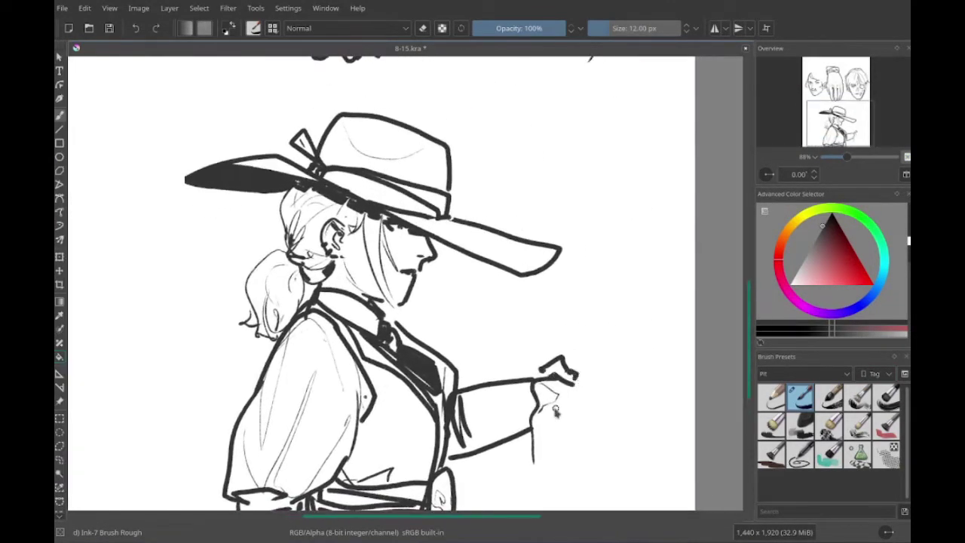
- Sketch a second figure's head of hair and shoulder lines beside the raised hand, extending the hand's fingers
{"action": "left_click_drag", "start_coordinate": [543, 305], "coordinate": [554, 350]}
{"action": "left_click_drag", "start_coordinate": [539, 388], "coordinate": [614, 426]}
{"action": "left_click_drag", "start_coordinate": [558, 364], "coordinate": [595, 372]}
{"action": "left_click_drag", "start_coordinate": [531, 339], "coordinate": [657, 280]}
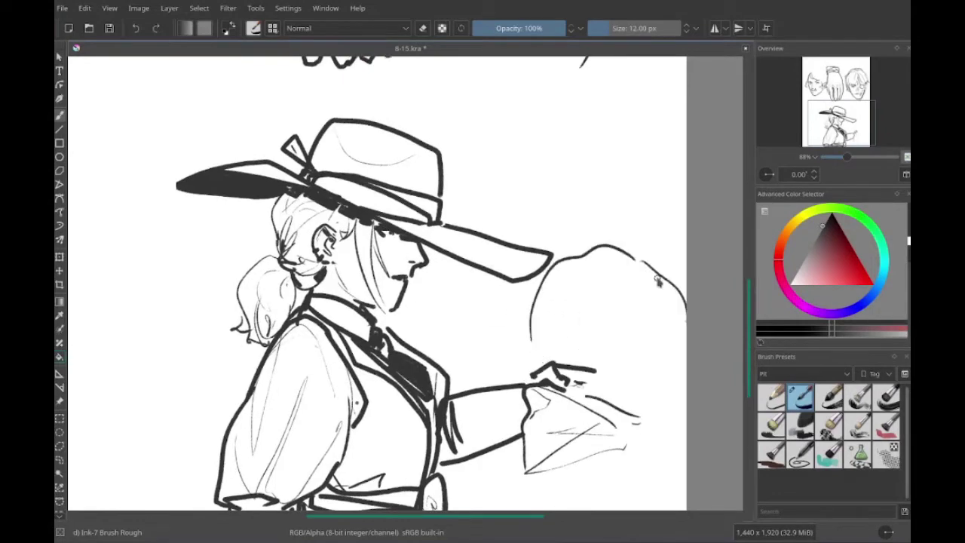
{"action": "left_click_drag", "start_coordinate": [569, 256], "coordinate": [551, 348]}
{"action": "left_click_drag", "start_coordinate": [624, 250], "coordinate": [684, 296]}
- Try reworking the wrist lines, and remove the forearm connecting the raised hand to the torso
{"action": "scroll", "coordinate": [656, 301], "scroll_direction": "down", "scroll_amount": 1}
{"action": "key", "text": "e"}
{"action": "mouse_move", "coordinate": [557, 351]}
{"action": "left_mouse_down"}
{"action": "mouse_move", "coordinate": [494, 372]}
{"action": "mouse_move", "coordinate": [531, 364]}
{"action": "left_mouse_up"}
{"action": "key", "text": "e"}
{"action": "left_click_drag", "start_coordinate": [553, 348], "coordinate": [527, 381]}
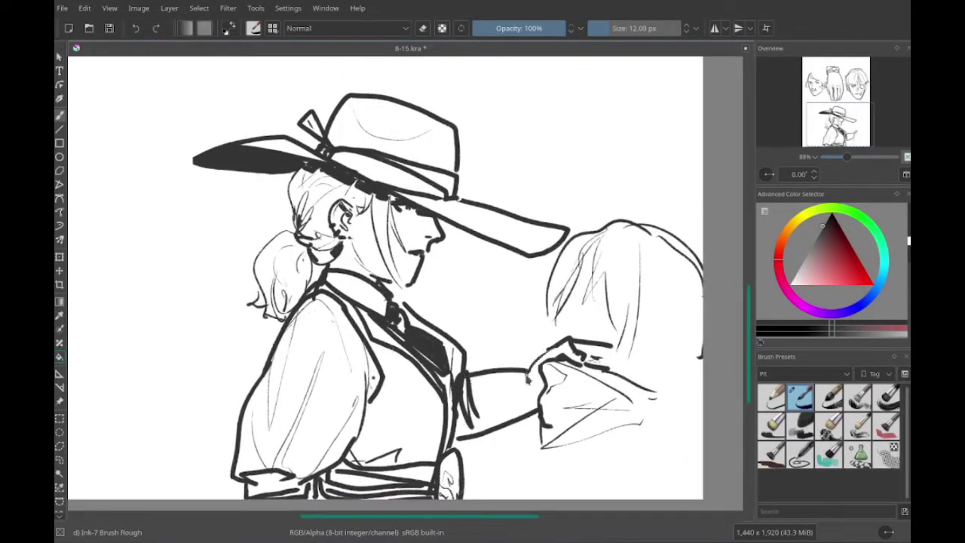
{"action": "key", "text": "ctrl+z"}
{"action": "key", "text": "ctrl+z"}
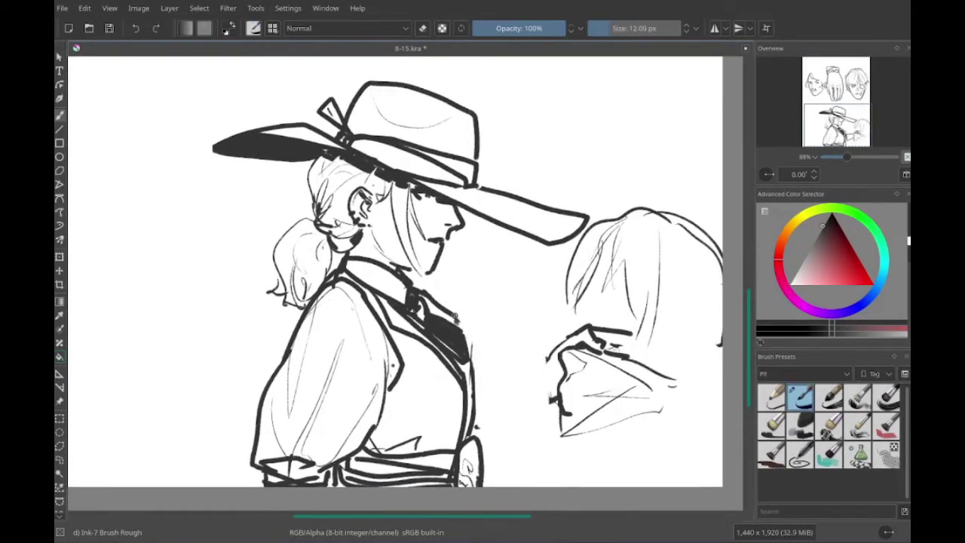
- Redraw the hatted figure's forearm up to the raised hand, and give the second figure an eye, brow and profile
{"action": "left_click_drag", "start_coordinate": [474, 444], "coordinate": [550, 360]}
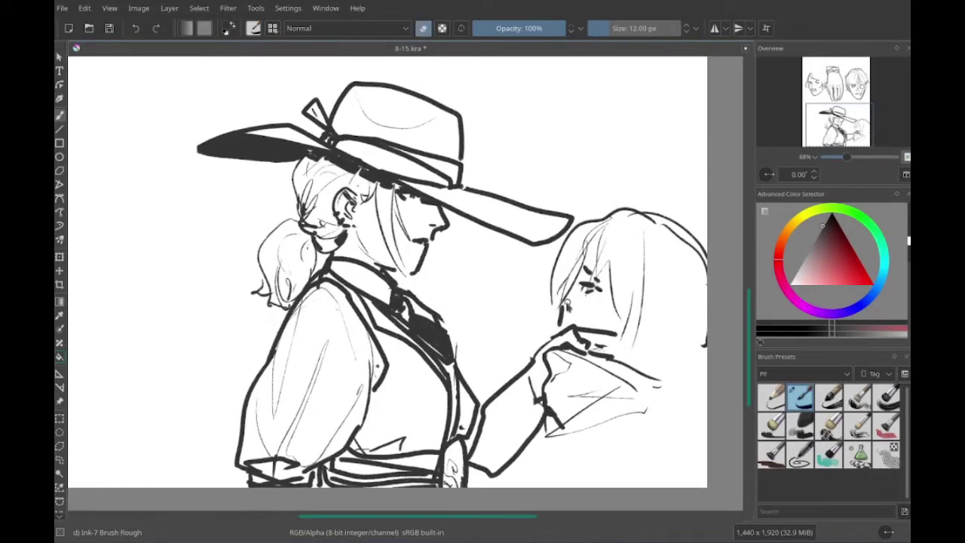
{"action": "key", "text": "e"}
{"action": "mouse_move", "coordinate": [548, 289]}
{"action": "left_mouse_down"}
{"action": "mouse_move", "coordinate": [554, 331]}
{"action": "mouse_move", "coordinate": [516, 291]}
{"action": "left_mouse_up"}
{"action": "mouse_move", "coordinate": [467, 305]}
{"action": "left_mouse_down"}
{"action": "mouse_move", "coordinate": [470, 321]}
{"action": "mouse_move", "coordinate": [487, 317]}
{"action": "mouse_move", "coordinate": [494, 260]}
{"action": "left_mouse_up"}
- Draw the second figure's clenched fist, collar and sleeve lines around the raised hand, reworking strokes where needed
{"action": "mouse_move", "coordinate": [528, 309]}
{"action": "left_mouse_down"}
{"action": "mouse_move", "coordinate": [554, 333]}
{"action": "mouse_move", "coordinate": [543, 411]}
{"action": "mouse_move", "coordinate": [535, 389]}
{"action": "left_mouse_up"}
{"action": "key", "text": "ctrl+z"}
{"action": "left_click_drag", "start_coordinate": [558, 339], "coordinate": [528, 422]}
{"action": "left_click_drag", "start_coordinate": [596, 294], "coordinate": [648, 362]}
{"action": "mouse_move", "coordinate": [580, 350]}
{"action": "left_mouse_down"}
{"action": "mouse_move", "coordinate": [639, 341]}
{"action": "mouse_move", "coordinate": [505, 361]}
{"action": "mouse_move", "coordinate": [603, 300]}
{"action": "left_mouse_up"}
{"action": "left_click_drag", "start_coordinate": [530, 482], "coordinate": [490, 399]}
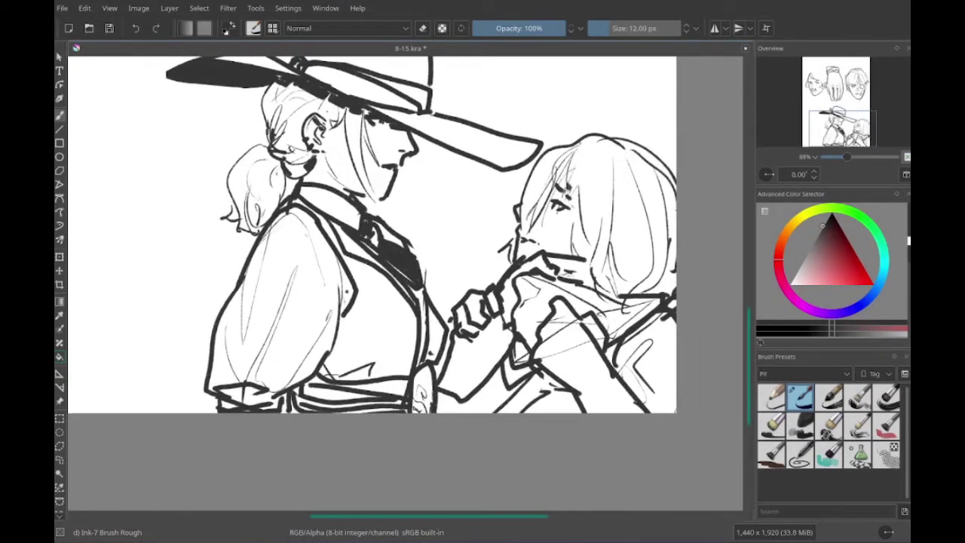
{"action": "left_click_drag", "start_coordinate": [540, 252], "coordinate": [549, 271]}
- Sketch a new rounded head with chin line, jagged hair outline and fringe strands in the empty space below the tusked face
{"action": "left_click_drag", "start_coordinate": [231, 226], "coordinate": [502, 229]}
{"action": "mouse_move", "coordinate": [381, 272]}
{"action": "left_mouse_down"}
{"action": "mouse_move", "coordinate": [386, 291]}
{"action": "mouse_move", "coordinate": [465, 359]}
{"action": "mouse_move", "coordinate": [487, 474]}
{"action": "mouse_move", "coordinate": [448, 337]}
{"action": "mouse_move", "coordinate": [422, 323]}
{"action": "mouse_move", "coordinate": [433, 258]}
{"action": "mouse_move", "coordinate": [444, 301]}
{"action": "mouse_move", "coordinate": [456, 245]}
{"action": "mouse_move", "coordinate": [417, 304]}
{"action": "mouse_move", "coordinate": [355, 339]}
{"action": "mouse_move", "coordinate": [340, 379]}
{"action": "mouse_move", "coordinate": [362, 400]}
{"action": "left_mouse_up"}
{"action": "left_click_drag", "start_coordinate": [381, 448], "coordinate": [428, 421]}
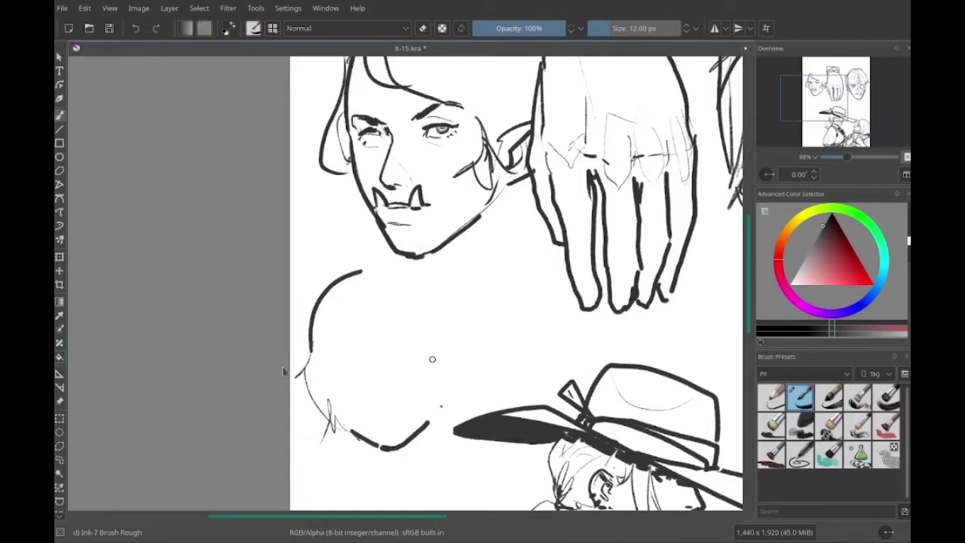
{"action": "left_click_drag", "start_coordinate": [257, 300], "coordinate": [312, 285]}
{"action": "left_click_drag", "start_coordinate": [422, 287], "coordinate": [461, 369]}
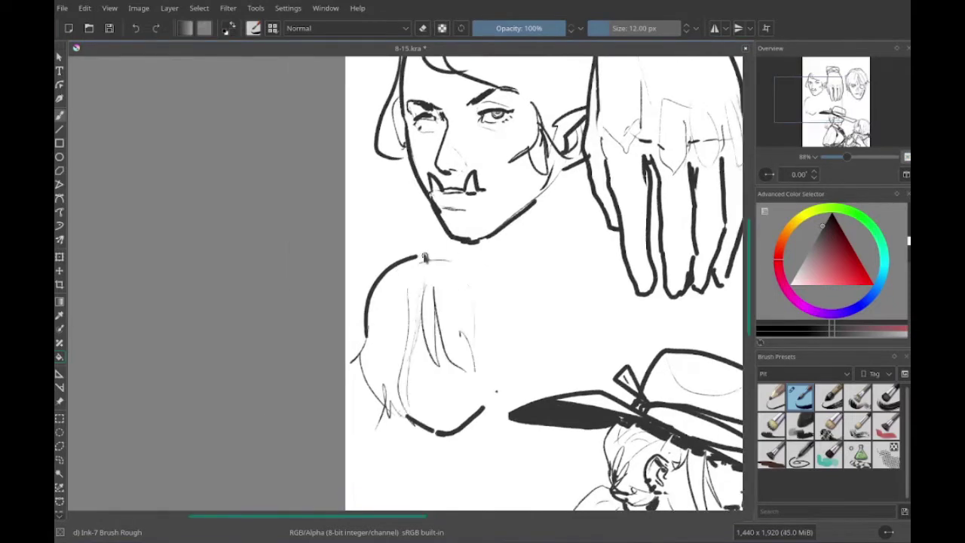
{"action": "mouse_move", "coordinate": [419, 256]}
{"action": "left_mouse_down"}
{"action": "mouse_move", "coordinate": [504, 305]}
{"action": "mouse_move", "coordinate": [523, 370]}
{"action": "left_mouse_up"}
{"action": "left_click_drag", "start_coordinate": [475, 354], "coordinate": [494, 407]}
- Add a neck, a two-dash mouth, closed eyes and a dot nose to the new head
{"action": "scroll", "coordinate": [496, 409], "scroll_direction": "down", "scroll_amount": 2}
{"action": "left_click_drag", "start_coordinate": [415, 385], "coordinate": [415, 416]}
{"action": "left_click_drag", "start_coordinate": [471, 392], "coordinate": [472, 424]}
{"action": "left_click_drag", "start_coordinate": [418, 362], "coordinate": [441, 365]}
{"action": "left_click_drag", "start_coordinate": [456, 364], "coordinate": [477, 360]}
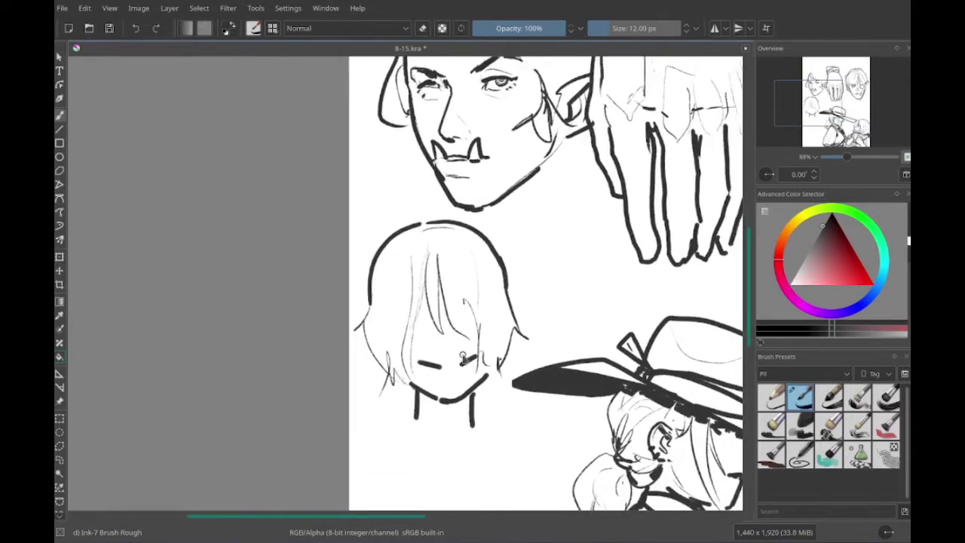
{"action": "mouse_move", "coordinate": [403, 309]}
{"action": "left_mouse_down"}
{"action": "mouse_move", "coordinate": [420, 320]}
{"action": "mouse_move", "coordinate": [487, 310]}
{"action": "left_mouse_up"}
{"action": "left_click_drag", "start_coordinate": [448, 340], "coordinate": [450, 345]}
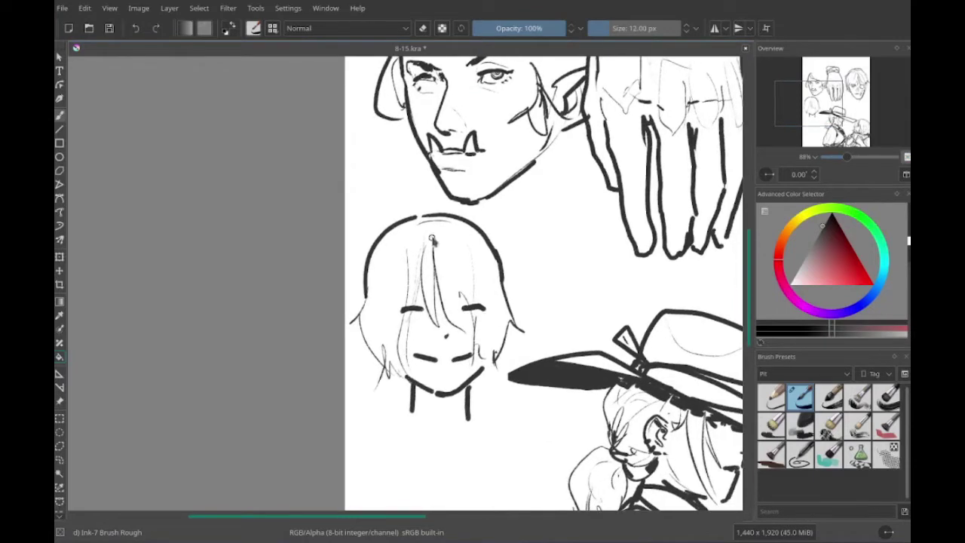
- Draw pointed ears and an open shirt collar, and fill the area under the jaw with black shadow and hair tufts
{"action": "left_click_drag", "start_coordinate": [502, 261], "coordinate": [511, 327]}
{"action": "mouse_move", "coordinate": [351, 309]}
{"action": "left_mouse_down"}
{"action": "mouse_move", "coordinate": [549, 313]}
{"action": "mouse_move", "coordinate": [508, 344]}
{"action": "mouse_move", "coordinate": [423, 363]}
{"action": "mouse_move", "coordinate": [357, 404]}
{"action": "left_mouse_up"}
{"action": "scroll", "coordinate": [521, 323], "scroll_direction": "down", "scroll_amount": 2}
{"action": "left_click_drag", "start_coordinate": [455, 356], "coordinate": [473, 412]}
{"action": "left_click_drag", "start_coordinate": [387, 393], "coordinate": [428, 457]}
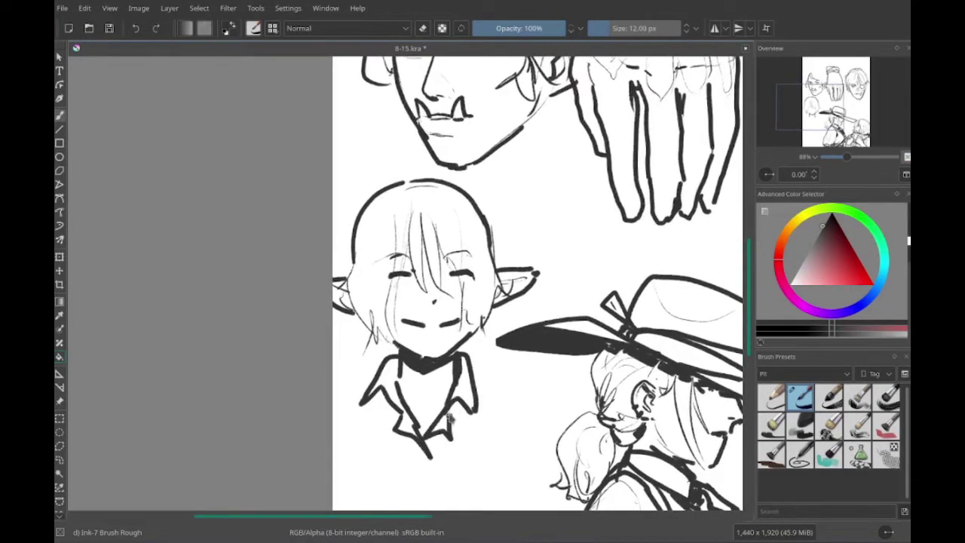
{"action": "scroll", "coordinate": [407, 392], "scroll_direction": "up", "scroll_amount": 1}
{"action": "scroll", "coordinate": [478, 365], "scroll_direction": "up", "scroll_amount": 2}
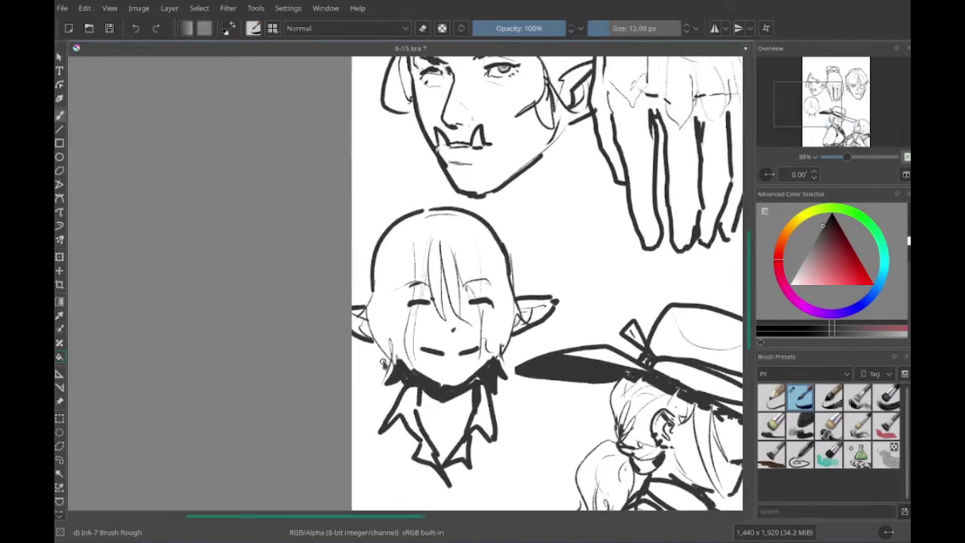
{"action": "scroll", "coordinate": [483, 384], "scroll_direction": "up", "scroll_amount": 2}
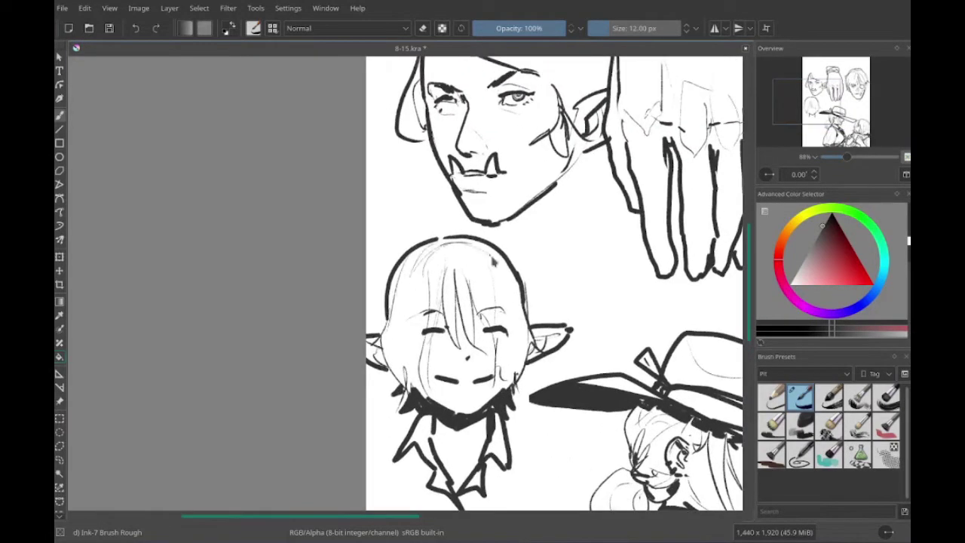
- Draw wide sleeves for the elf figure's folded forearms across the chest
{"action": "scroll", "coordinate": [482, 400], "scroll_direction": "down", "scroll_amount": 5}
{"action": "left_click_drag", "start_coordinate": [450, 356], "coordinate": [464, 398]}
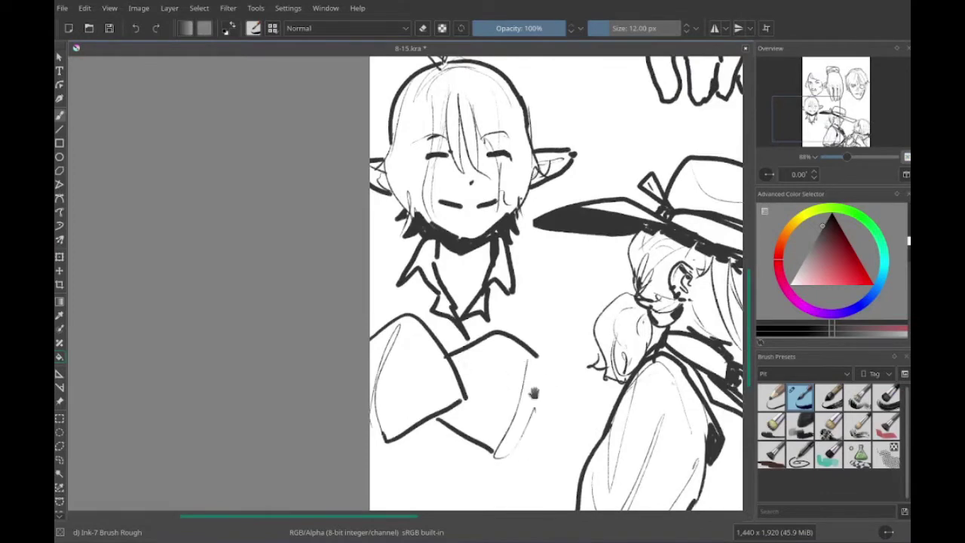
{"action": "mouse_move", "coordinate": [534, 393]}
{"action": "left_mouse_down"}
{"action": "mouse_move", "coordinate": [540, 463]}
{"action": "mouse_move", "coordinate": [561, 432]}
{"action": "mouse_move", "coordinate": [522, 326]}
{"action": "left_mouse_up"}
{"action": "left_click_drag", "start_coordinate": [529, 294], "coordinate": [586, 369]}
- Finish the elf's torso with fingers emerging below the sleeve cuff and a buttoned shirt front
{"action": "scroll", "coordinate": [587, 369], "scroll_direction": "down", "scroll_amount": 2}
{"action": "scroll", "coordinate": [490, 349], "scroll_direction": "left", "scroll_amount": 2}
{"action": "scroll", "coordinate": [490, 349], "scroll_direction": "up", "scroll_amount": 2}
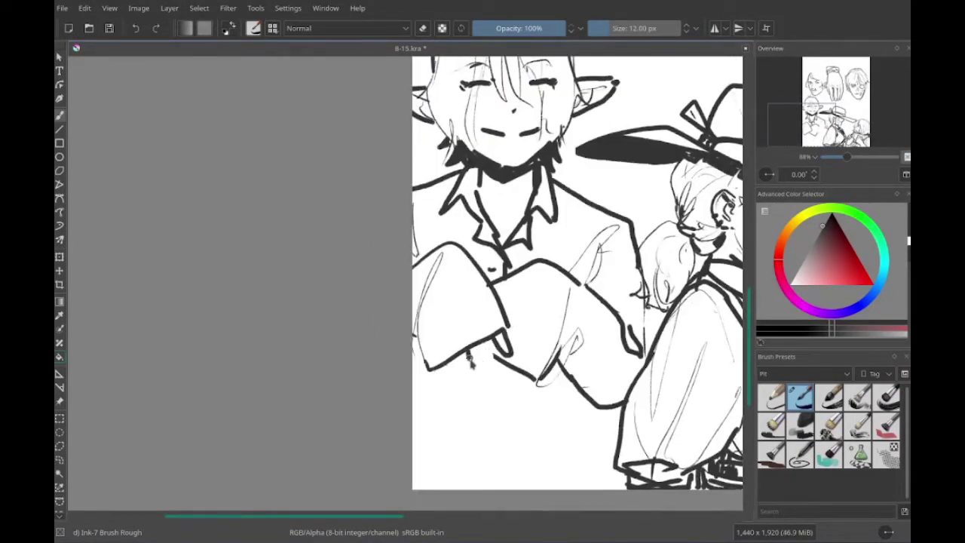
{"action": "mouse_move", "coordinate": [469, 362]}
{"action": "left_mouse_down"}
{"action": "mouse_move", "coordinate": [494, 356]}
{"action": "mouse_move", "coordinate": [499, 463]}
{"action": "mouse_move", "coordinate": [492, 373]}
{"action": "left_mouse_up"}
{"action": "scroll", "coordinate": [482, 362], "scroll_direction": "down", "scroll_amount": 1}
{"action": "scroll", "coordinate": [490, 369], "scroll_direction": "up", "scroll_amount": 4}
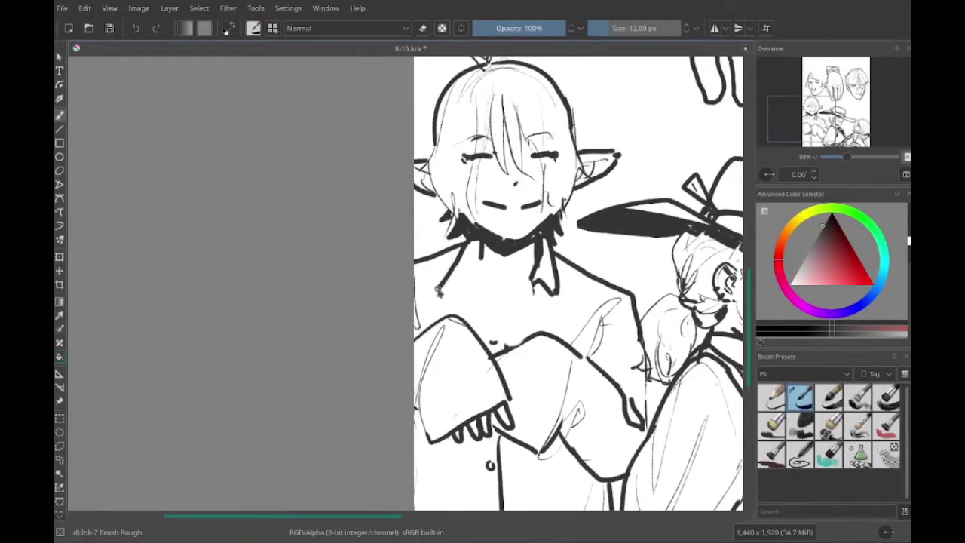
- Redraw the elf's open shirt collar as a deeper V reaching down to the folded arms
{"action": "mouse_move", "coordinate": [438, 291]}
{"action": "left_mouse_down"}
{"action": "mouse_move", "coordinate": [481, 261]}
{"action": "mouse_move", "coordinate": [492, 340]}
{"action": "left_mouse_up"}
{"action": "left_click_drag", "start_coordinate": [477, 251], "coordinate": [495, 345]}
{"action": "scroll", "coordinate": [530, 321], "scroll_direction": "up", "scroll_amount": 6}
{"action": "left_click_drag", "start_coordinate": [469, 150], "coordinate": [81, 170]}
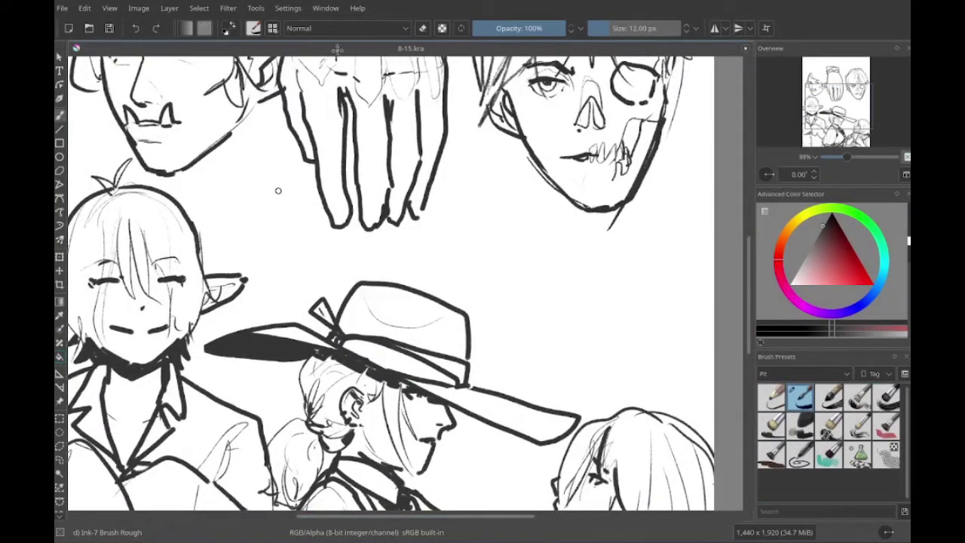
{"action": "scroll", "coordinate": [278, 191], "scroll_direction": "down", "scroll_amount": 2}
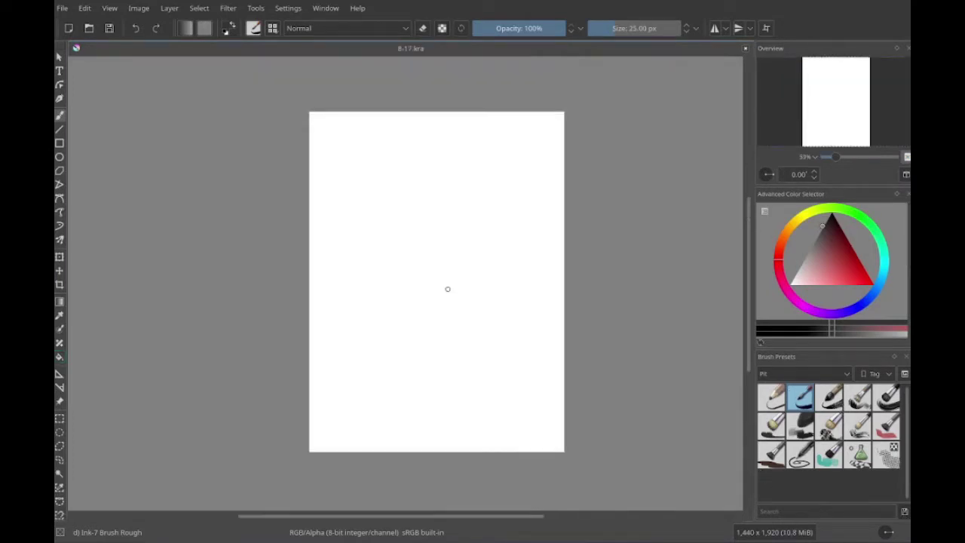
- Switch to the Pit ApplePie brush on the blank 8-17.kra canvas and try a broad diagonal stroke
{"action": "scroll", "coordinate": [522, 231], "scroll_direction": "right", "scroll_amount": 3}
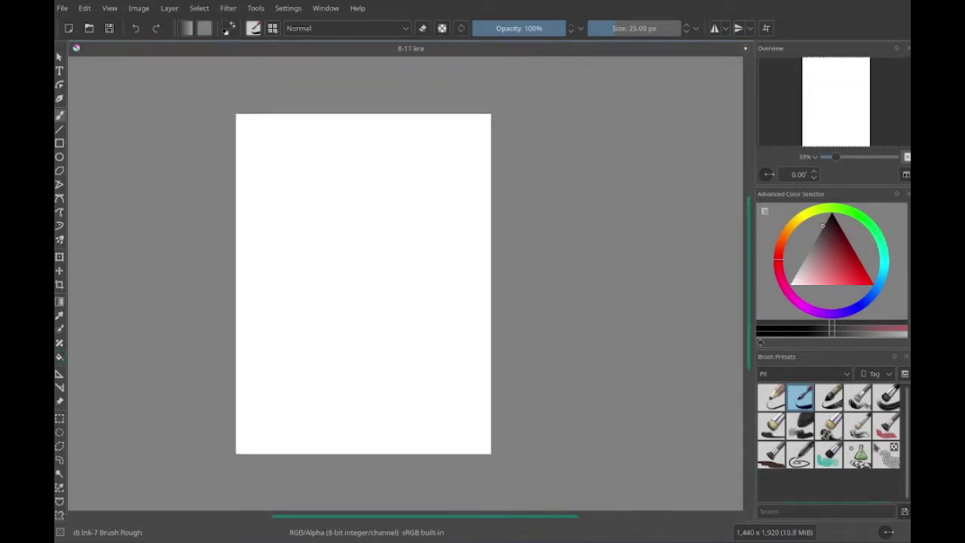
{"action": "left_click", "coordinate": [886, 425]}
{"action": "left_click_drag", "start_coordinate": [237, 441], "coordinate": [491, 258]}
{"action": "key", "text": "ctrl+z"}
- Cover the canvas in tan, block brownish red over the upper half and add orange-red bands across the middle
{"action": "left_click_drag", "start_coordinate": [452, 313], "coordinate": [231, 462]}
{"action": "mouse_move", "coordinate": [483, 128]}
{"action": "left_mouse_down"}
{"action": "mouse_move", "coordinate": [330, 174]}
{"action": "mouse_move", "coordinate": [453, 442]}
{"action": "mouse_move", "coordinate": [211, 136]}
{"action": "mouse_move", "coordinate": [435, 442]}
{"action": "mouse_move", "coordinate": [248, 392]}
{"action": "left_mouse_up"}
{"action": "left_click_drag", "start_coordinate": [452, 151], "coordinate": [379, 258]}
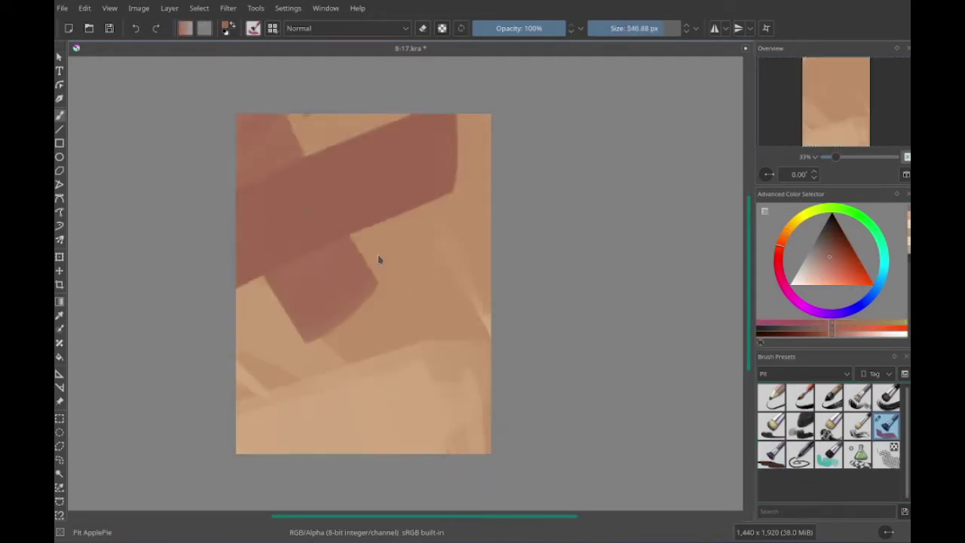
{"action": "mouse_move", "coordinate": [482, 135]}
{"action": "left_mouse_down"}
{"action": "mouse_move", "coordinate": [248, 362]}
{"action": "mouse_move", "coordinate": [540, 302]}
{"action": "left_mouse_up"}
{"action": "mouse_move", "coordinate": [249, 272]}
{"action": "left_mouse_down"}
{"action": "mouse_move", "coordinate": [331, 312]}
{"action": "mouse_move", "coordinate": [442, 427]}
{"action": "left_mouse_up"}
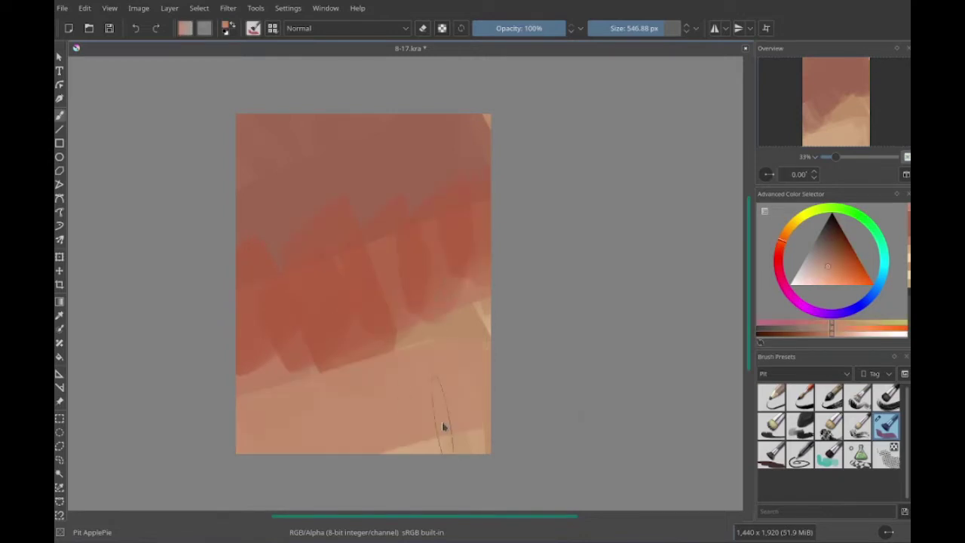
- Deepen the top of the canvas to brick red and blend lighter patches into the lower half
{"action": "left_click_drag", "start_coordinate": [452, 226], "coordinate": [271, 355]}
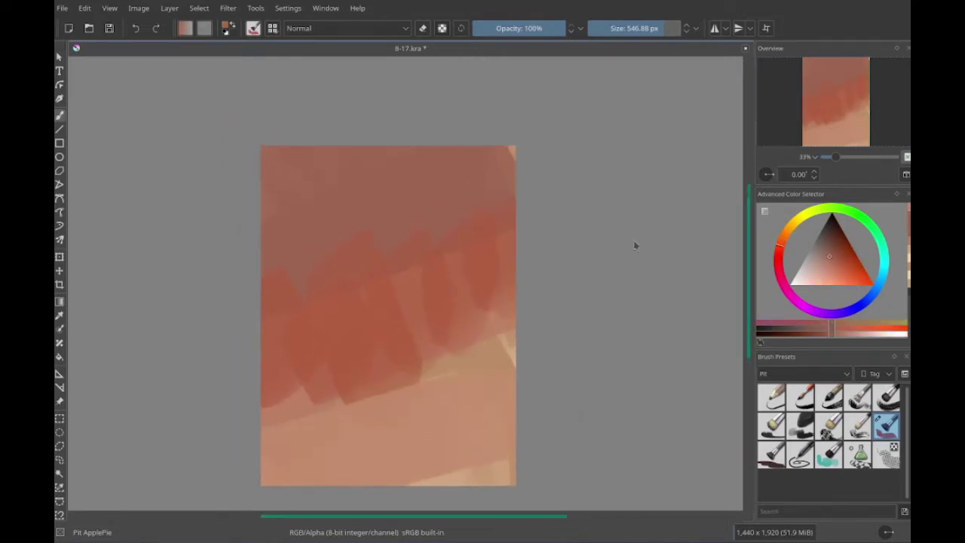
{"action": "left_click_drag", "start_coordinate": [636, 243], "coordinate": [673, 269]}
{"action": "left_click_drag", "start_coordinate": [286, 189], "coordinate": [593, 166]}
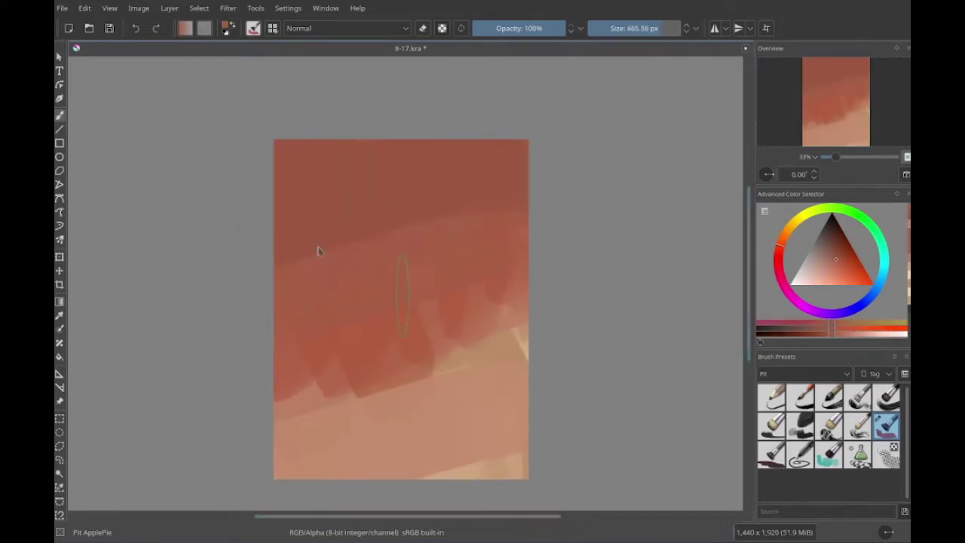
{"action": "mouse_move", "coordinate": [316, 347]}
{"action": "left_mouse_down"}
{"action": "mouse_move", "coordinate": [266, 394]}
{"action": "mouse_move", "coordinate": [355, 459]}
{"action": "mouse_move", "coordinate": [456, 312]}
{"action": "mouse_move", "coordinate": [363, 354]}
{"action": "left_mouse_up"}
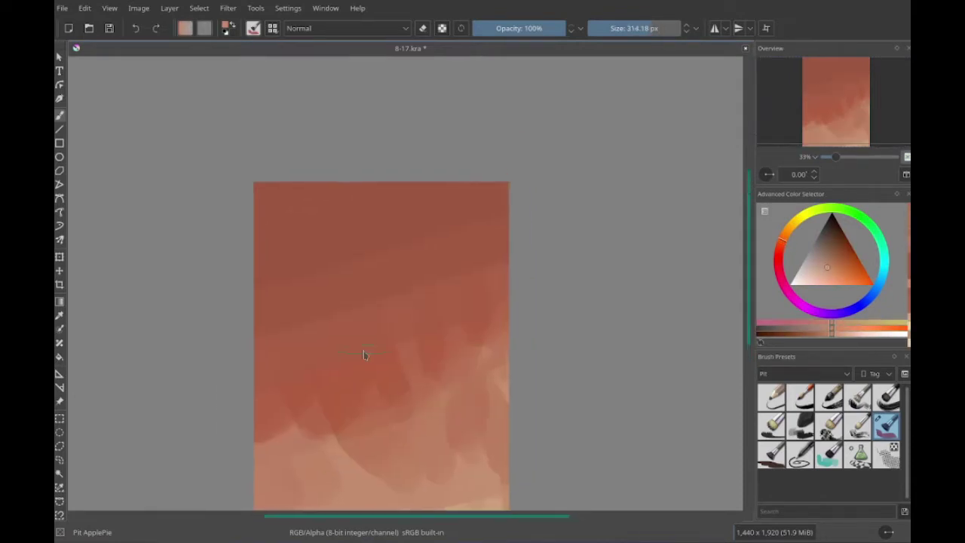
- Cover the whole canvas in pale pinkish beige and block in an orange-brown face shape at its centre
{"action": "left_click", "coordinate": [828, 273]}
{"action": "mouse_move", "coordinate": [317, 226]}
{"action": "left_mouse_down"}
{"action": "mouse_move", "coordinate": [437, 412]}
{"action": "mouse_move", "coordinate": [475, 330]}
{"action": "left_mouse_up"}
{"action": "scroll", "coordinate": [474, 329], "scroll_direction": "up", "scroll_amount": 1}
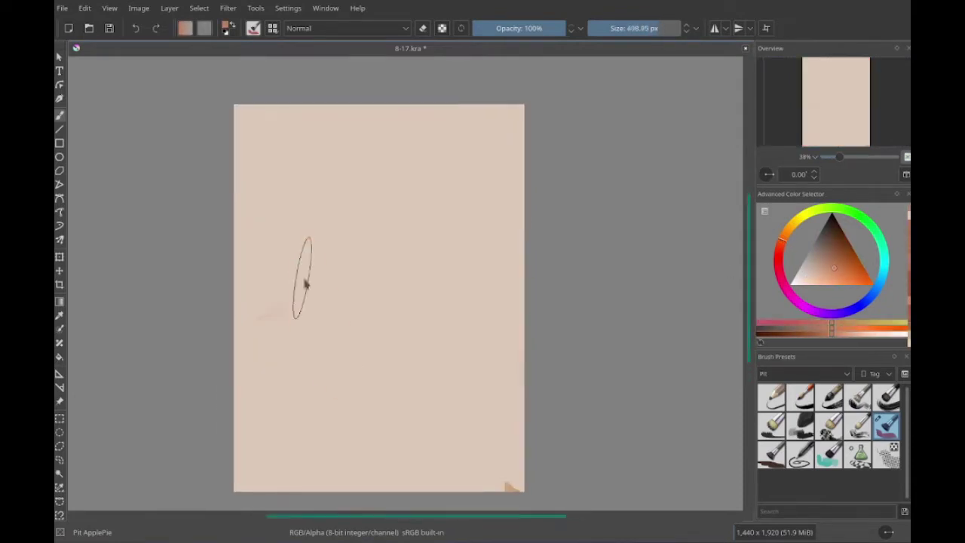
{"action": "left_click_drag", "start_coordinate": [304, 276], "coordinate": [452, 317]}
{"action": "mouse_move", "coordinate": [367, 484]}
{"action": "left_mouse_down"}
{"action": "mouse_move", "coordinate": [520, 399]}
{"action": "mouse_move", "coordinate": [377, 483]}
{"action": "left_mouse_up"}
- Paint a pale yellow-green background around the face shape
{"action": "left_click", "coordinate": [807, 272]}
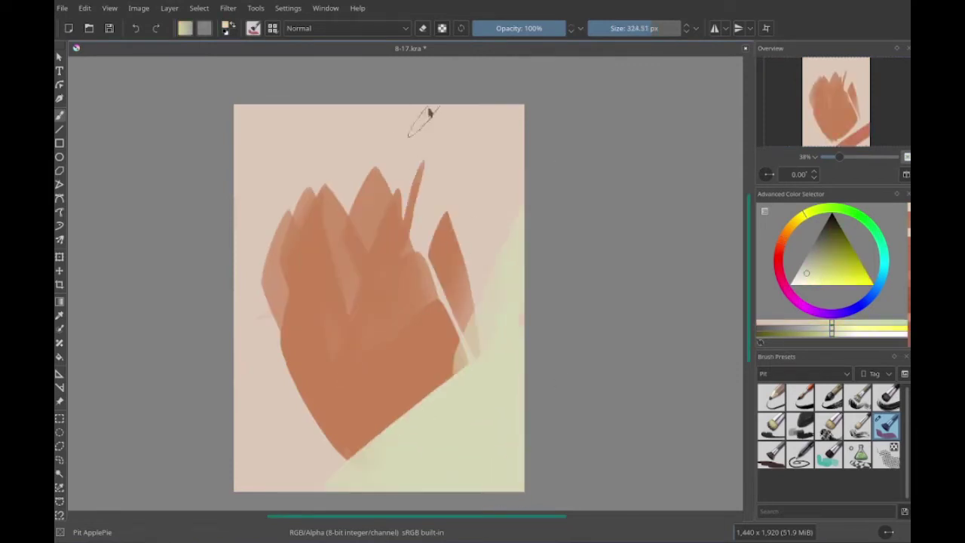
{"action": "left_click_drag", "start_coordinate": [249, 317], "coordinate": [339, 475]}
{"action": "mouse_move", "coordinate": [193, 336]}
{"action": "left_mouse_down"}
{"action": "mouse_move", "coordinate": [284, 186]}
{"action": "mouse_move", "coordinate": [490, 198]}
{"action": "left_mouse_up"}
- Block in chin-length grey hair with pointed fringe locks over the face, using progressively smaller brush sizes
{"action": "left_click_drag", "start_coordinate": [355, 196], "coordinate": [392, 392]}
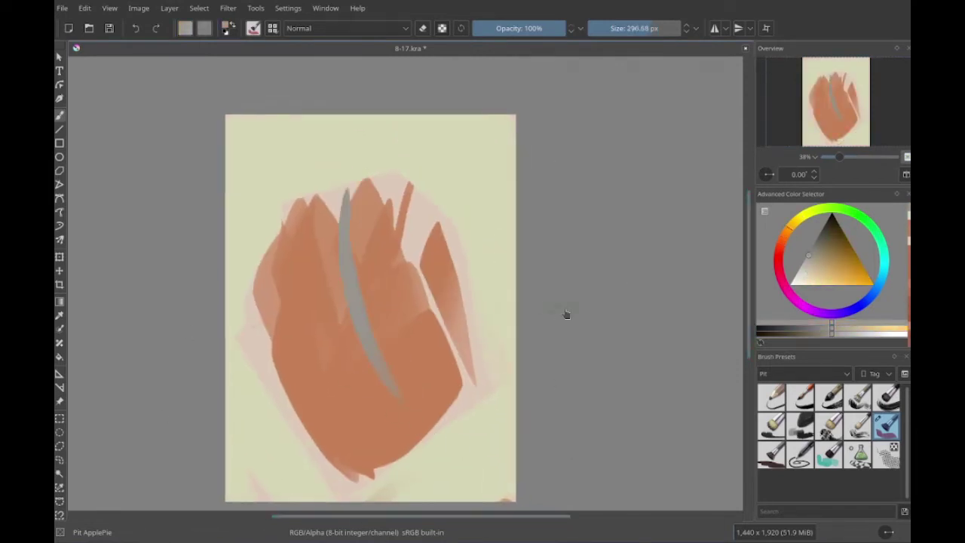
{"action": "mouse_move", "coordinate": [339, 196]}
{"action": "left_mouse_down"}
{"action": "mouse_move", "coordinate": [377, 403]}
{"action": "mouse_move", "coordinate": [394, 204]}
{"action": "mouse_move", "coordinate": [259, 226]}
{"action": "mouse_move", "coordinate": [442, 402]}
{"action": "left_mouse_up"}
{"action": "key", "text": "bracketleft"}
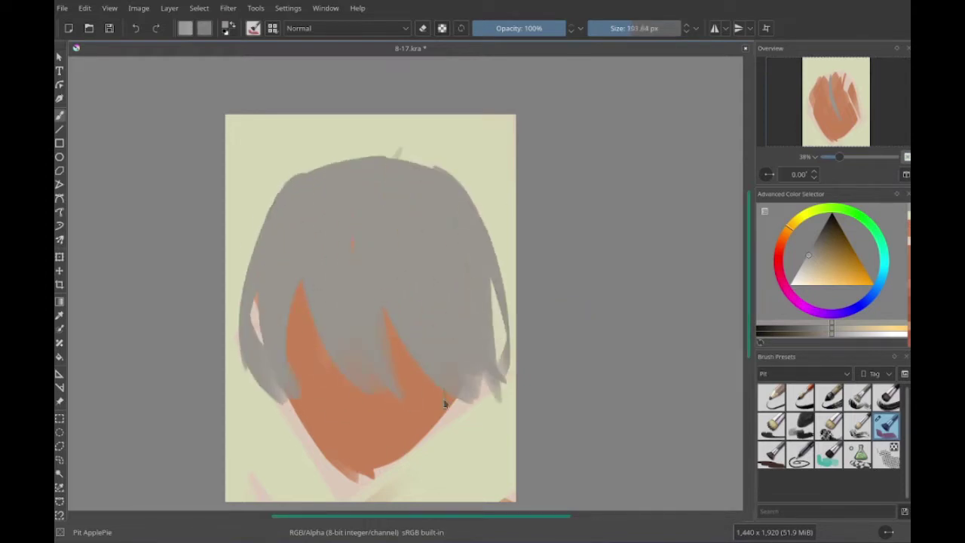
{"action": "mouse_move", "coordinate": [163, 218]}
{"action": "left_mouse_down"}
{"action": "mouse_move", "coordinate": [348, 404]}
{"action": "mouse_move", "coordinate": [470, 448]}
{"action": "left_mouse_up"}
{"action": "key", "text": "bracketleft"}
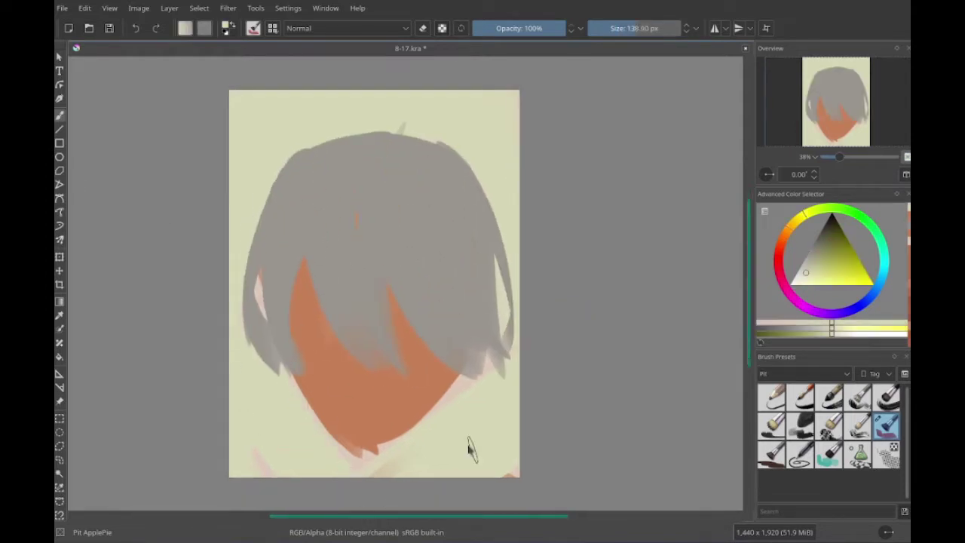
- Paint a muted red shadow over the exposed eye area beside the fringe
{"action": "left_click", "coordinate": [782, 246]}
{"action": "left_click", "coordinate": [839, 267]}
{"action": "key", "text": "bracketright"}
{"action": "left_click_drag", "start_coordinate": [305, 320], "coordinate": [369, 366]}
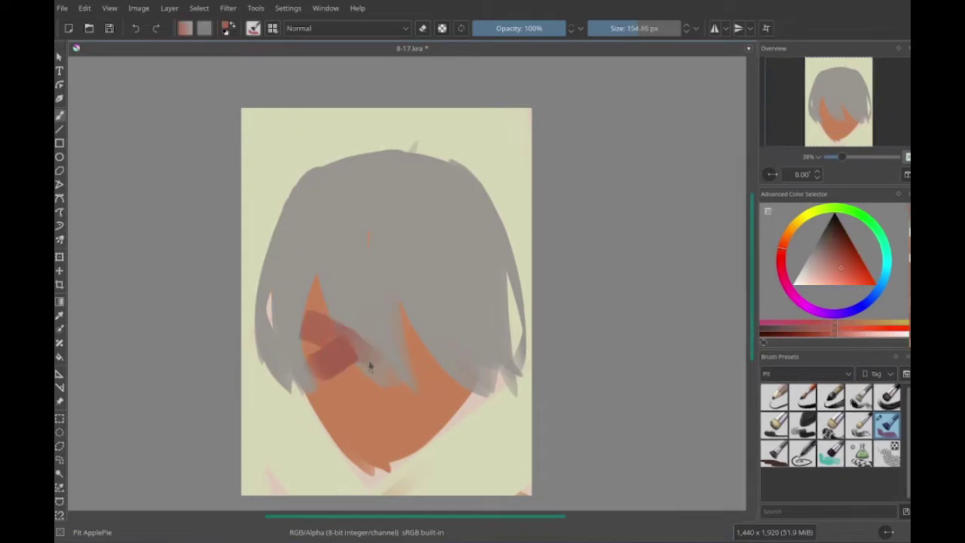
- Add red shadows along the jaw and neck, a near-black collar and a dark red line under the cheek
{"action": "left_click_drag", "start_coordinate": [308, 399], "coordinate": [452, 490]}
{"action": "left_click_drag", "start_coordinate": [422, 422], "coordinate": [463, 494]}
{"action": "left_click_drag", "start_coordinate": [355, 456], "coordinate": [347, 498]}
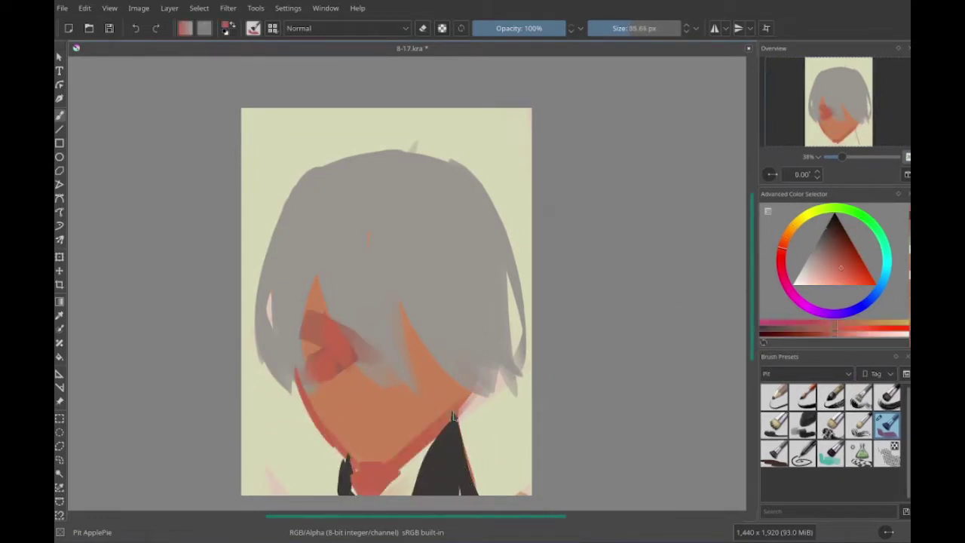
{"action": "left_click", "coordinate": [850, 246]}
{"action": "left_click_drag", "start_coordinate": [301, 385], "coordinate": [378, 474]}
- Try covering the crown and fringe with broad light-grey strokes, and undo them
{"action": "left_click", "coordinate": [800, 269]}
{"action": "left_click_drag", "start_coordinate": [392, 200], "coordinate": [385, 396]}
{"action": "key", "text": "bracketright"}
{"action": "left_click_drag", "start_coordinate": [452, 162], "coordinate": [369, 241]}
{"action": "left_click_drag", "start_coordinate": [483, 226], "coordinate": [407, 392]}
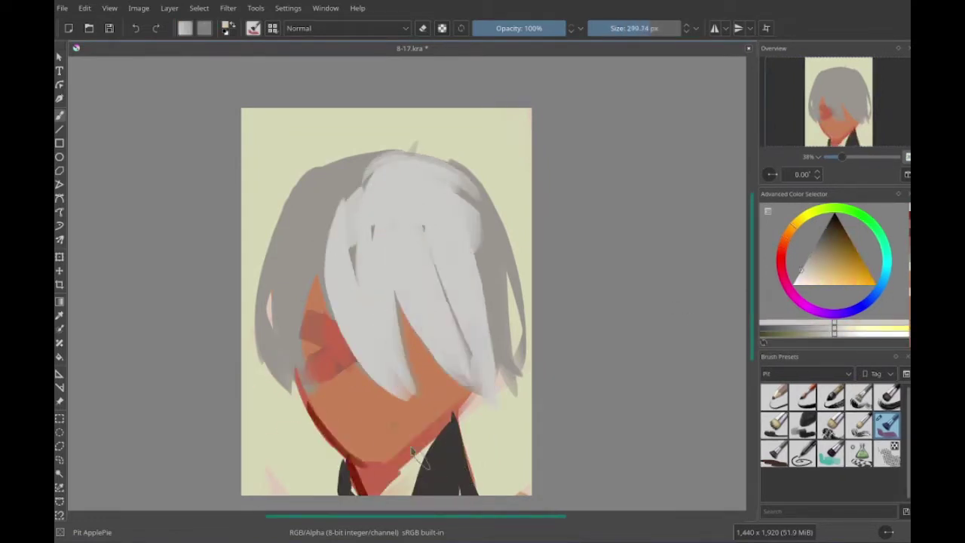
{"action": "key", "text": "ctrl+z"}
{"action": "key", "text": "ctrl+z"}
{"action": "key", "text": "ctrl+z"}
- Paint a light-grey rim along the top and outer edge of the hair, and thin grey strands beside the jaw
{"action": "mouse_move", "coordinate": [320, 162]}
{"action": "left_mouse_down"}
{"action": "mouse_move", "coordinate": [486, 170]}
{"action": "mouse_move", "coordinate": [520, 362]}
{"action": "left_mouse_up"}
{"action": "left_click", "coordinate": [812, 256]}
{"action": "key", "text": "bracketleft"}
{"action": "key", "text": "bracketleft"}
{"action": "key", "text": "bracketleft"}
{"action": "left_click_drag", "start_coordinate": [452, 373], "coordinate": [483, 429]}
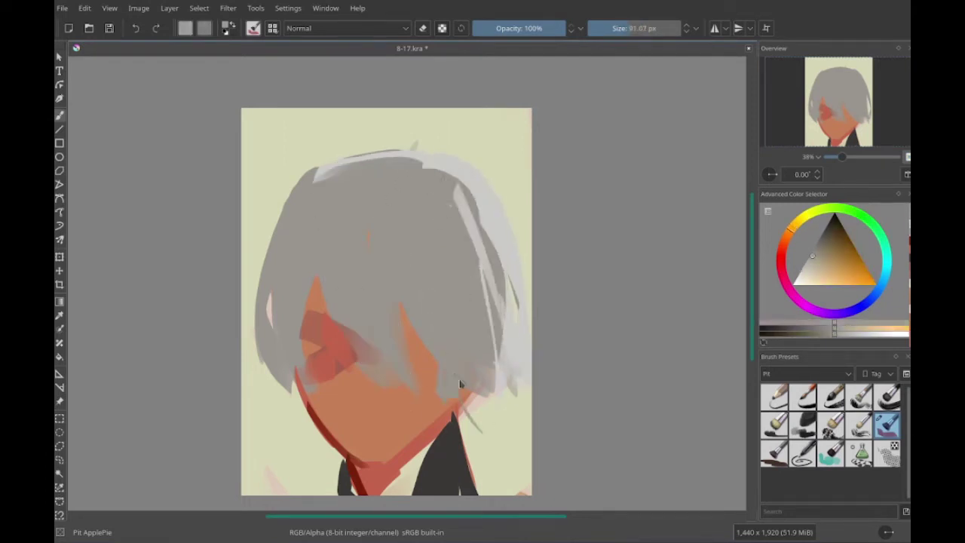
{"action": "left_click_drag", "start_coordinate": [309, 370], "coordinate": [287, 437]}
- Block a red shadow over the second eye, and shade the crown and the hair's shadowed side in darker grey
{"action": "left_click_drag", "start_coordinate": [391, 324], "coordinate": [475, 354]}
{"action": "left_click_drag", "start_coordinate": [339, 226], "coordinate": [330, 250]}
{"action": "left_click", "coordinate": [812, 250]}
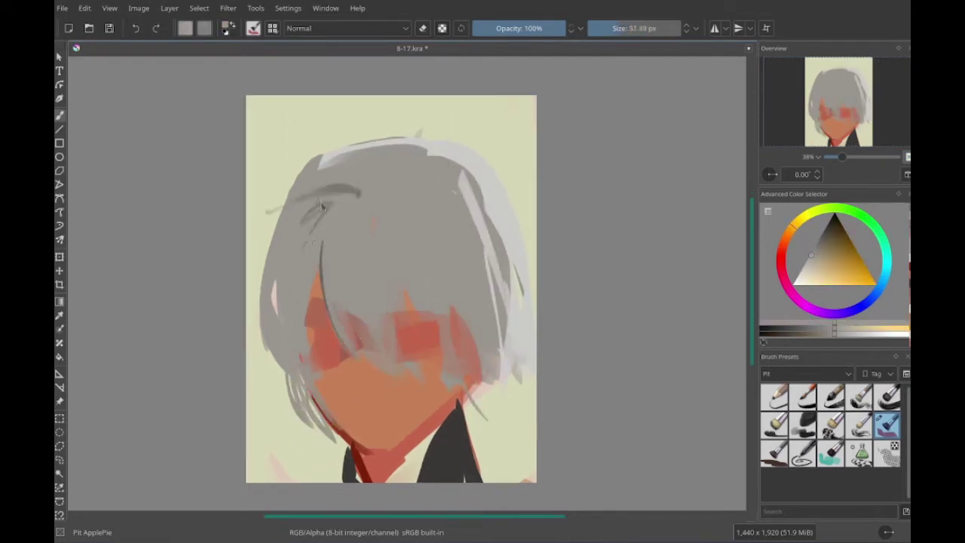
{"action": "left_click_drag", "start_coordinate": [361, 189], "coordinate": [301, 203]}
{"action": "key", "text": "bracketright"}
{"action": "left_click_drag", "start_coordinate": [309, 211], "coordinate": [279, 373]}
{"action": "left_click_drag", "start_coordinate": [332, 162], "coordinate": [264, 249]}
- Paint a reddish nose shadow with a sampled face colour, and add sampled-grey hair strands beside the collar
{"action": "left_click", "coordinate": [345, 370], "text": "ctrl"}
{"action": "left_click_drag", "start_coordinate": [346, 369], "coordinate": [373, 407]}
{"action": "left_click", "coordinate": [490, 352], "text": "ctrl"}
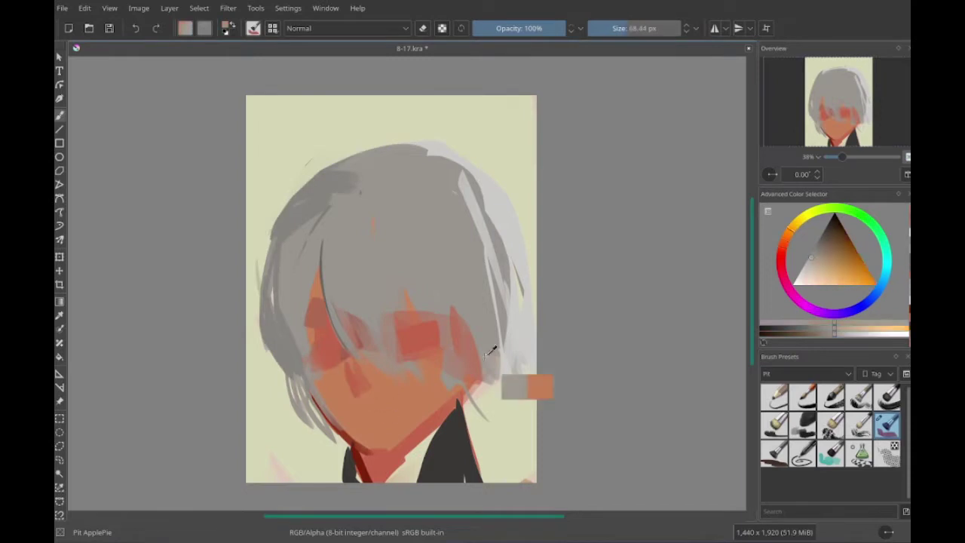
{"action": "key", "text": "bracketleft"}
{"action": "left_click_drag", "start_coordinate": [520, 361], "coordinate": [467, 430]}
- Deepen the red shadow under the jaw and lighten the neck with orange-brown skin colour
{"action": "left_click_drag", "start_coordinate": [426, 465], "coordinate": [422, 426]}
{"action": "mouse_move", "coordinate": [377, 395]}
{"action": "left_mouse_down"}
{"action": "mouse_move", "coordinate": [407, 422]}
{"action": "mouse_move", "coordinate": [428, 399]}
{"action": "left_mouse_up"}
{"action": "left_click", "coordinate": [392, 399], "text": "ctrl"}
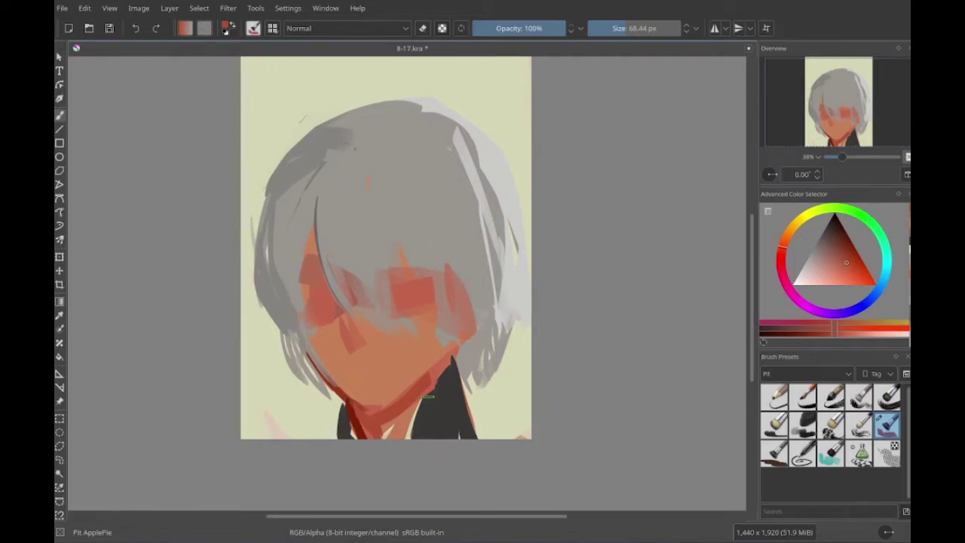
{"action": "left_click_drag", "start_coordinate": [427, 396], "coordinate": [448, 414]}
- Add a thin dark strand line along the second fringe lock, and blend the crown and fringe with sampled greys
{"action": "left_click", "coordinate": [346, 340], "text": "ctrl"}
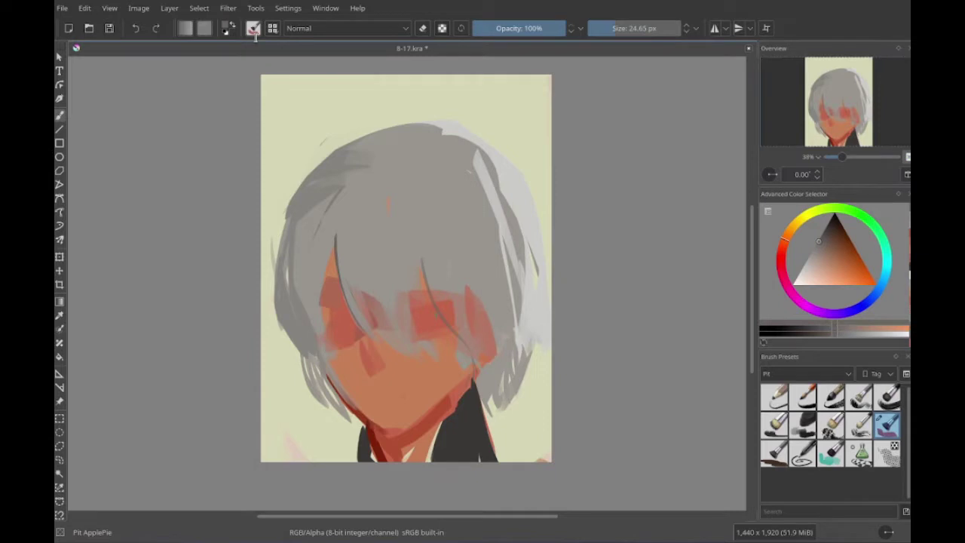
{"action": "mouse_move", "coordinate": [360, 264]}
{"action": "left_mouse_down"}
{"action": "mouse_move", "coordinate": [379, 220]}
{"action": "mouse_move", "coordinate": [474, 175]}
{"action": "left_mouse_up"}
{"action": "left_click", "coordinate": [379, 220], "text": "ctrl"}
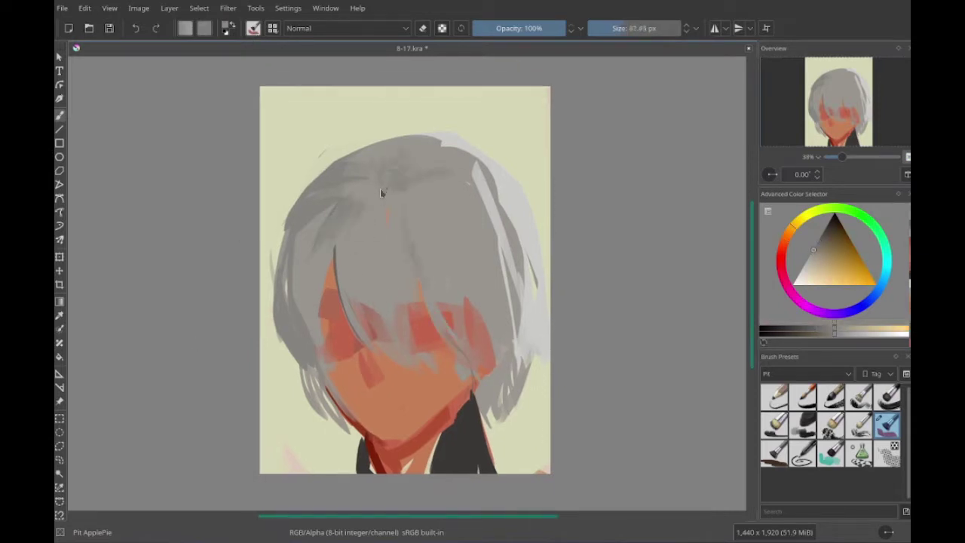
{"action": "mouse_move", "coordinate": [380, 193]}
{"action": "left_mouse_down"}
{"action": "mouse_move", "coordinate": [397, 165]}
{"action": "mouse_move", "coordinate": [360, 223]}
{"action": "left_mouse_up"}
- Paint a near-black headband curving across the crown, and sample a muted red for the face shading
{"action": "mouse_move", "coordinate": [262, 279]}
{"action": "left_mouse_down"}
{"action": "mouse_move", "coordinate": [355, 204]}
{"action": "mouse_move", "coordinate": [463, 315]}
{"action": "mouse_move", "coordinate": [317, 226]}
{"action": "mouse_move", "coordinate": [345, 229]}
{"action": "left_mouse_up"}
{"action": "left_click", "coordinate": [312, 244], "text": "ctrl"}
{"action": "left_click", "coordinate": [422, 422], "text": "ctrl"}
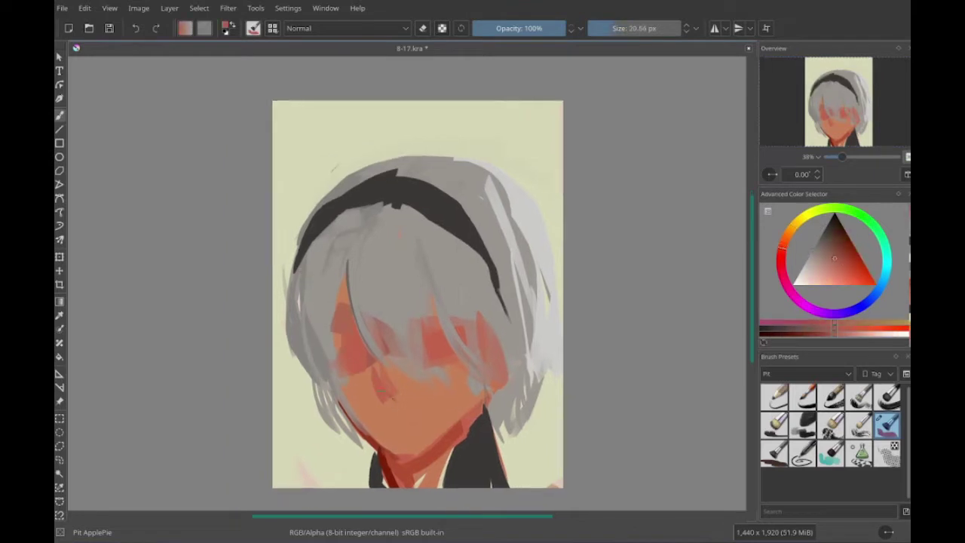
- Paint the near-black turtleneck collar and shoulders below the neck, and trim their edge with the sampled pale background colour
{"action": "left_click", "coordinate": [473, 458], "text": "ctrl"}
{"action": "left_click_drag", "start_coordinate": [472, 458], "coordinate": [528, 467]}
{"action": "mouse_move", "coordinate": [352, 472]}
{"action": "left_mouse_down"}
{"action": "mouse_move", "coordinate": [468, 461]}
{"action": "mouse_move", "coordinate": [543, 471]}
{"action": "left_mouse_up"}
{"action": "left_click", "coordinate": [483, 452], "text": "ctrl"}
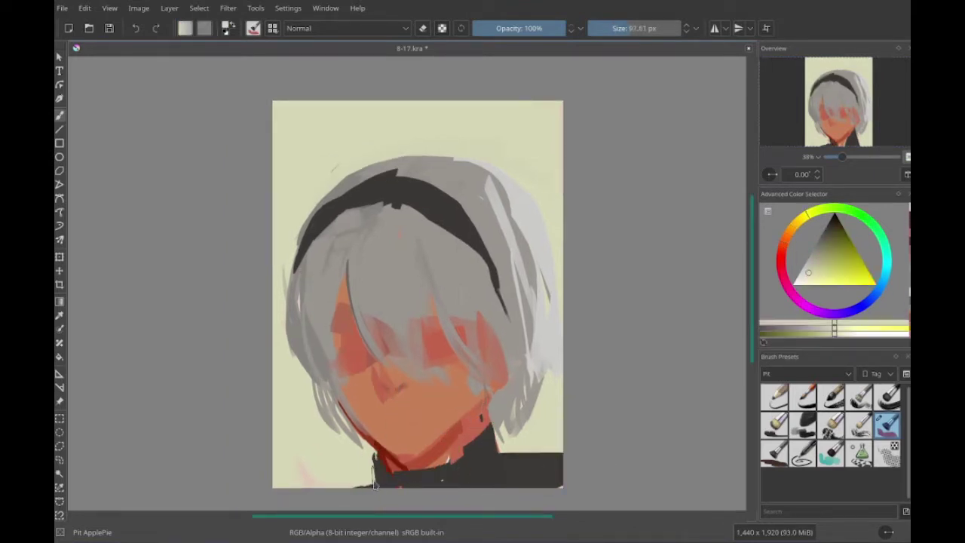
{"action": "left_click_drag", "start_coordinate": [483, 475], "coordinate": [475, 441]}
{"action": "key", "text": "ctrl+z"}
- Broaden the nose shadow into a wide reddish patch using sampled face colours
{"action": "left_click", "coordinate": [422, 362], "text": "ctrl"}
{"action": "mouse_move", "coordinate": [586, 453]}
{"action": "left_mouse_down"}
{"action": "mouse_move", "coordinate": [441, 383]}
{"action": "mouse_move", "coordinate": [300, 267]}
{"action": "left_mouse_up"}
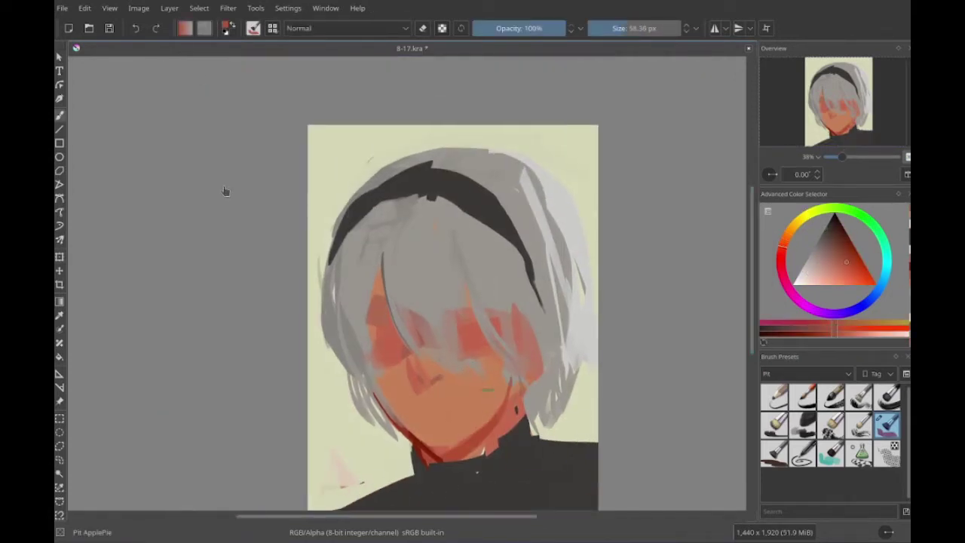
{"action": "left_click_drag", "start_coordinate": [683, 339], "coordinate": [676, 354]}
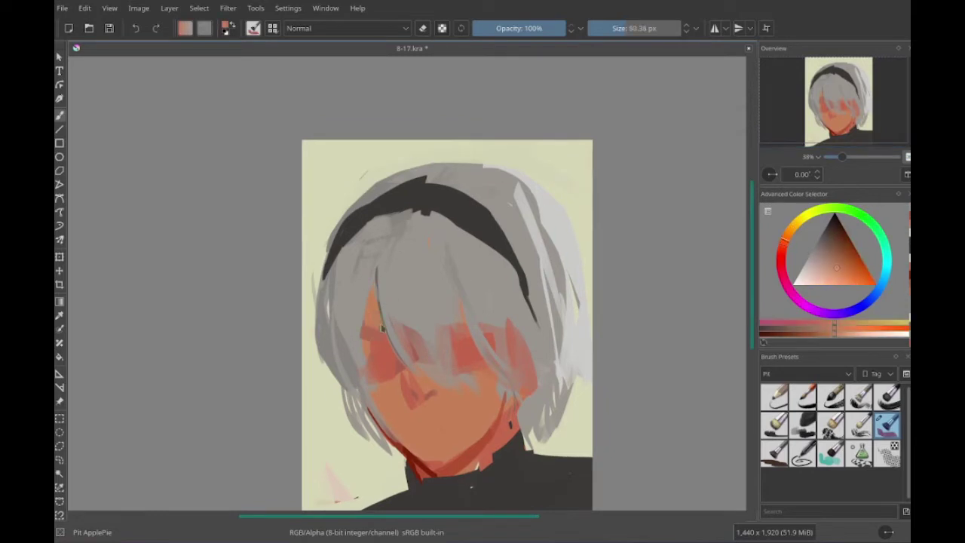
{"action": "left_click", "coordinate": [484, 405], "text": "ctrl"}
{"action": "left_click_drag", "start_coordinate": [484, 405], "coordinate": [528, 405]}
{"action": "left_click", "coordinate": [584, 290], "text": "ctrl"}
{"action": "left_click_drag", "start_coordinate": [588, 294], "coordinate": [560, 286]}
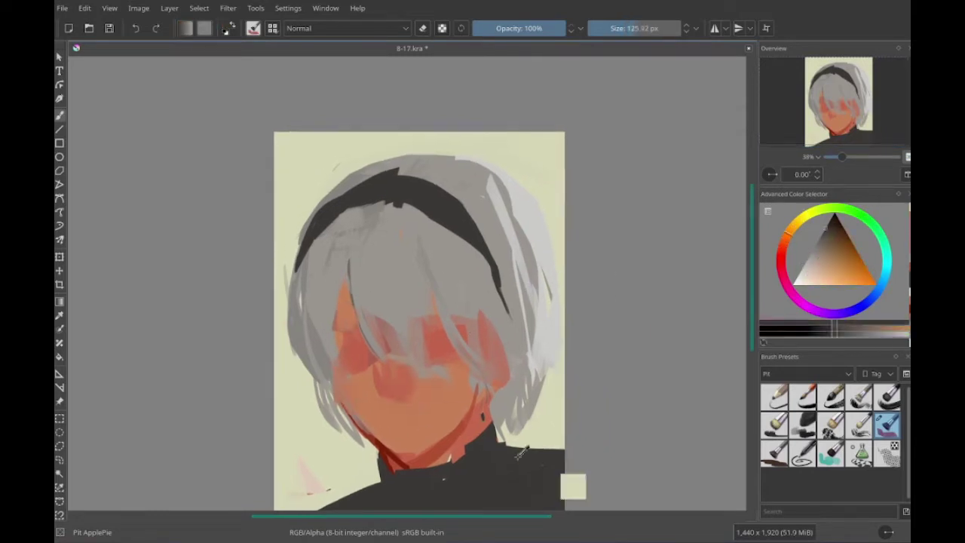
- Add a light-grey band along the shoulder and strands beside the collar, and extend the grey fringe over one eye socket
{"action": "left_click_drag", "start_coordinate": [565, 453], "coordinate": [499, 451]}
{"action": "left_click_drag", "start_coordinate": [527, 415], "coordinate": [505, 414]}
{"action": "left_click", "coordinate": [497, 354], "text": "ctrl"}
{"action": "left_click_drag", "start_coordinate": [505, 316], "coordinate": [459, 377]}
{"action": "left_click_drag", "start_coordinate": [407, 317], "coordinate": [369, 354]}
- Blend the cheek and fringe edge with sampled skin and grey tones, and deepen the exposed eye socket with sampled red
{"action": "left_click", "coordinate": [448, 401], "text": "ctrl"}
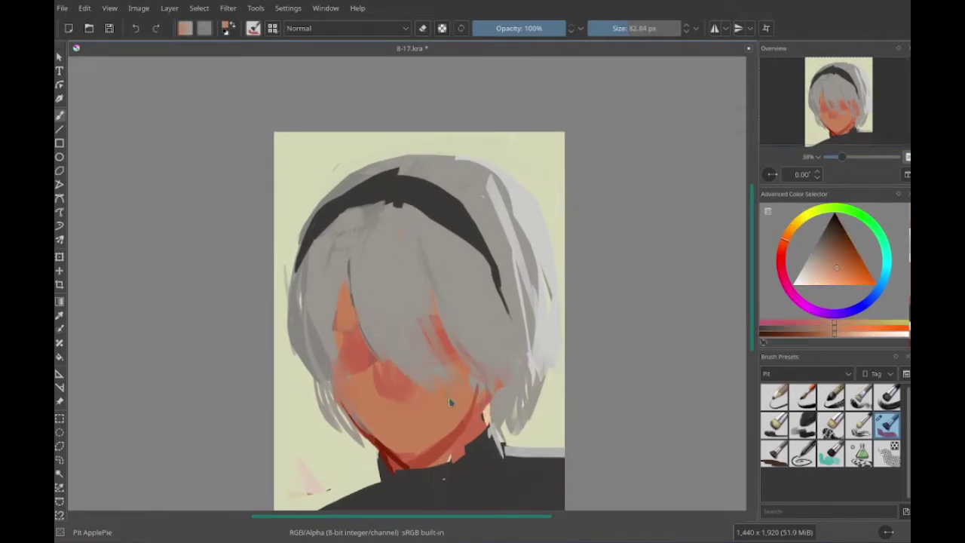
{"action": "left_click_drag", "start_coordinate": [448, 401], "coordinate": [466, 398]}
{"action": "left_click", "coordinate": [297, 388], "text": "ctrl"}
{"action": "left_click_drag", "start_coordinate": [297, 388], "coordinate": [302, 377]}
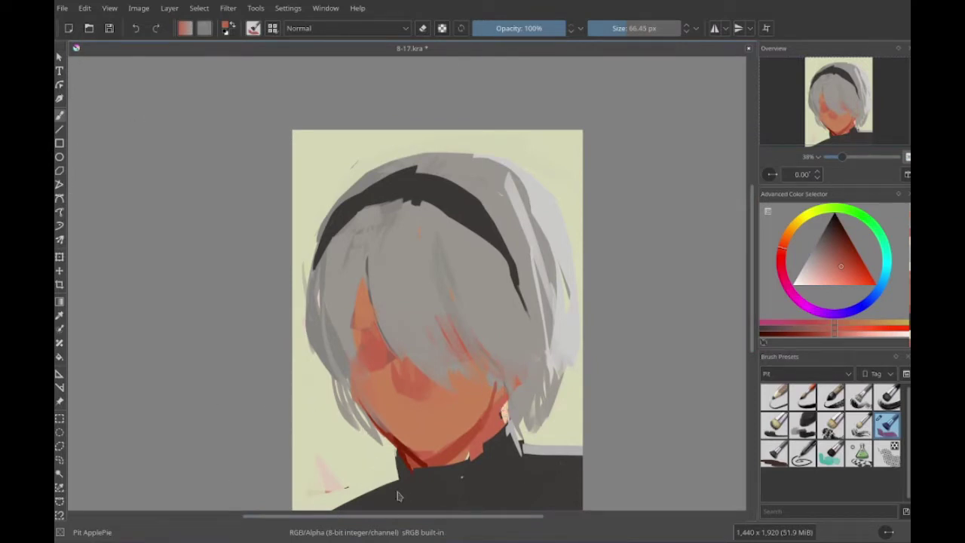
{"action": "left_click_drag", "start_coordinate": [422, 301], "coordinate": [431, 275]}
{"action": "left_click", "coordinate": [467, 271], "text": "ctrl"}
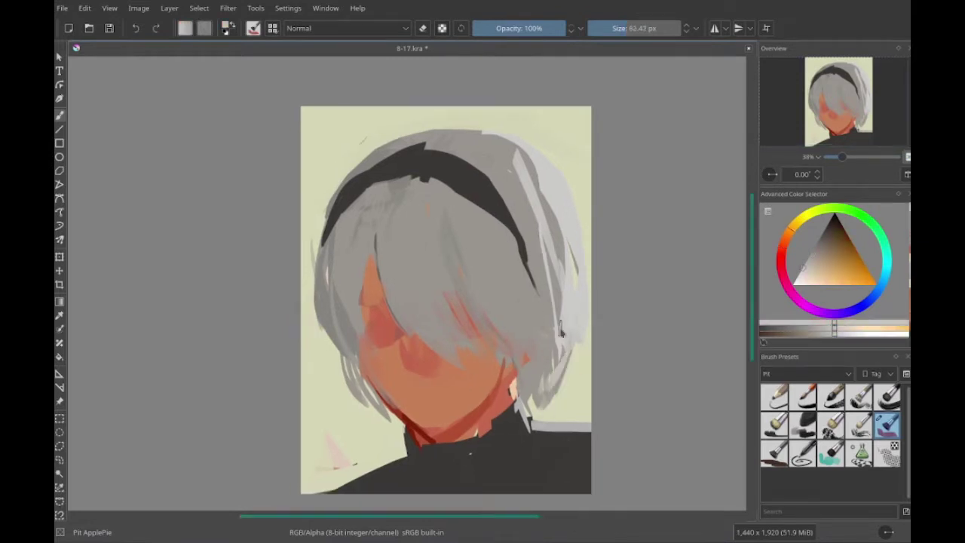
{"action": "mouse_move", "coordinate": [455, 235]}
{"action": "left_mouse_down"}
{"action": "mouse_move", "coordinate": [480, 296]}
{"action": "mouse_move", "coordinate": [508, 283]}
{"action": "left_mouse_up"}
{"action": "left_click", "coordinate": [439, 363], "text": "ctrl"}
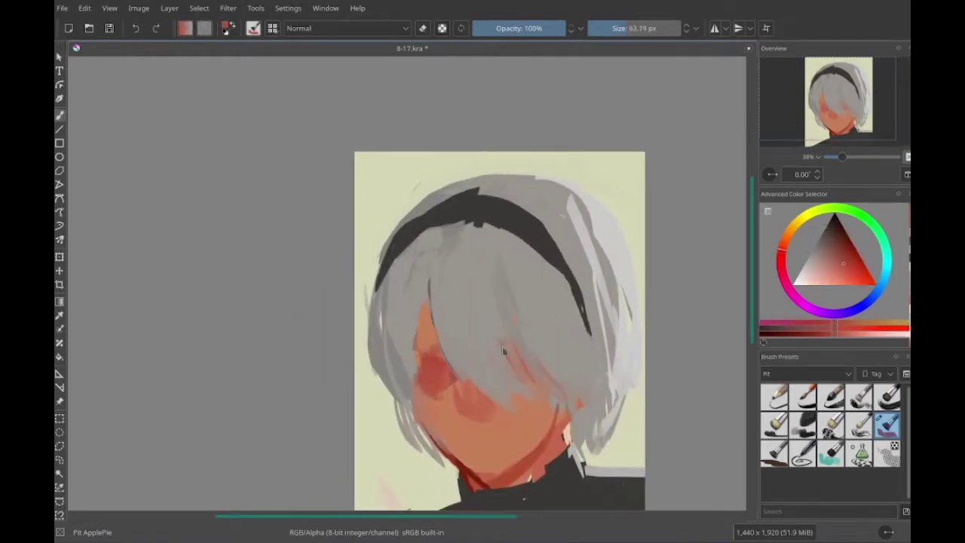
- Try a near-black eyebrow and eye outline with a grey eye white in the exposed reddish socket
{"action": "mouse_move", "coordinate": [554, 405]}
{"action": "left_mouse_down"}
{"action": "mouse_move", "coordinate": [449, 354]}
{"action": "mouse_move", "coordinate": [440, 371]}
{"action": "left_mouse_up"}
{"action": "left_click", "coordinate": [420, 371], "text": "ctrl"}
{"action": "left_click", "coordinate": [421, 375], "text": "ctrl"}
{"action": "left_click", "coordinate": [451, 358], "text": "ctrl"}
{"action": "left_click", "coordinate": [441, 369], "text": "ctrl"}
{"action": "left_click", "coordinate": [452, 376], "text": "ctrl"}
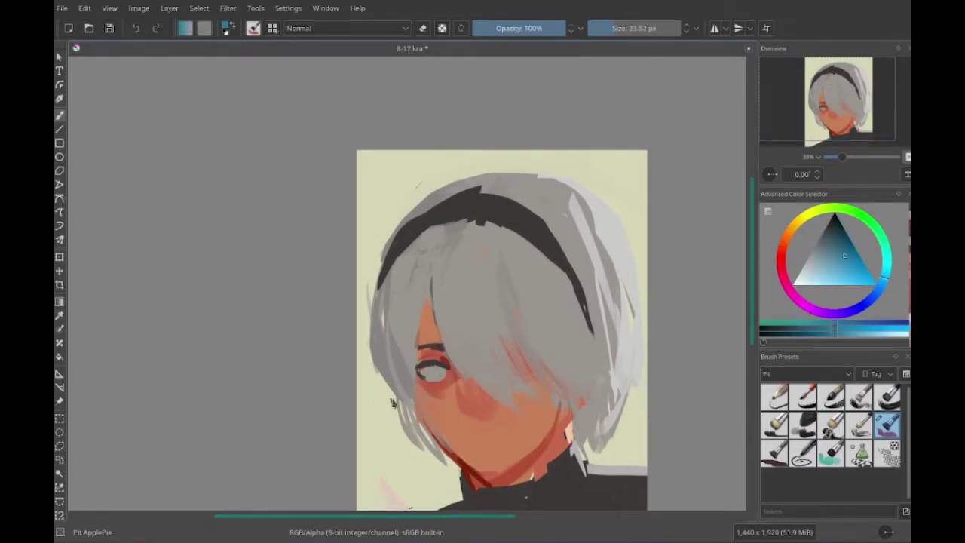
- Clear the trial eye and eyebrow back to the plain reddish socket
{"action": "left_click_drag", "start_coordinate": [391, 404], "coordinate": [346, 372]}
{"action": "left_click_drag", "start_coordinate": [373, 335], "coordinate": [401, 347]}
{"action": "left_click", "coordinate": [384, 343], "text": "ctrl"}
{"action": "left_click", "coordinate": [377, 332], "text": "ctrl"}
{"action": "mouse_move", "coordinate": [366, 301]}
{"action": "left_mouse_down"}
{"action": "mouse_move", "coordinate": [371, 356]}
{"action": "mouse_move", "coordinate": [361, 395]}
{"action": "left_mouse_up"}
{"action": "left_click", "coordinate": [372, 355], "text": "ctrl"}
{"action": "left_click", "coordinate": [380, 397], "text": "ctrl"}
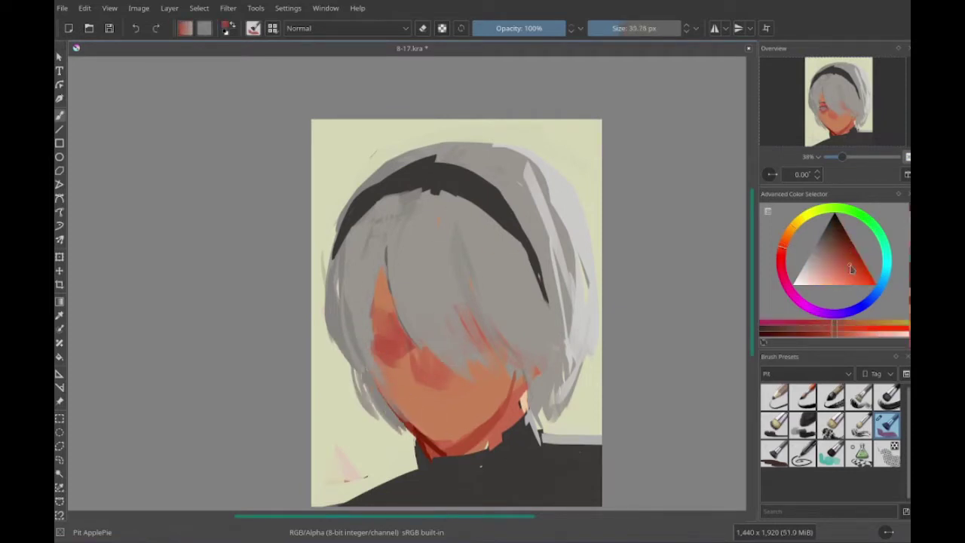
- Deepen the jawline and the shadow under the chin with dark red
{"action": "left_click", "coordinate": [482, 437], "text": "ctrl"}
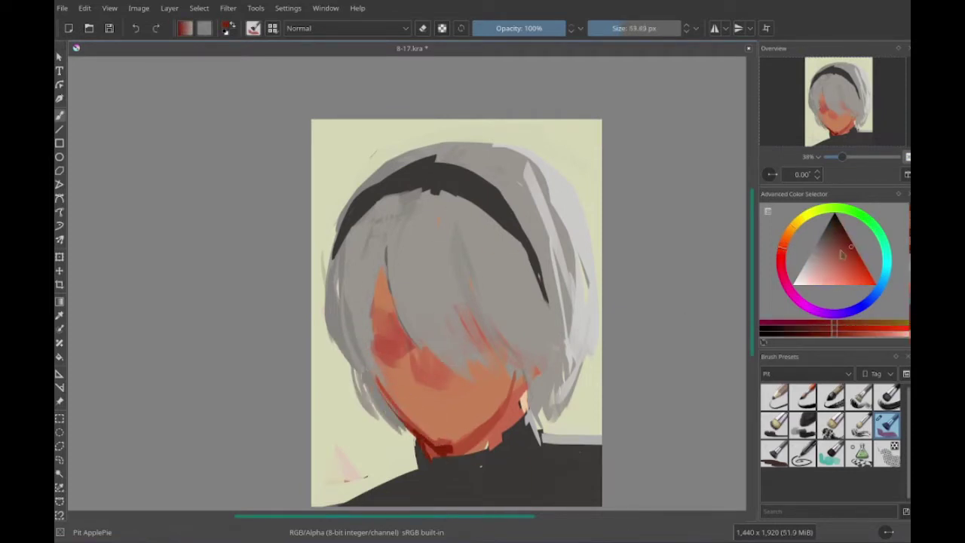
{"action": "mouse_move", "coordinate": [451, 449]}
{"action": "left_mouse_down"}
{"action": "mouse_move", "coordinate": [482, 441]}
{"action": "mouse_move", "coordinate": [452, 472]}
{"action": "left_mouse_up"}
{"action": "left_click", "coordinate": [418, 435], "text": "ctrl"}
- Paint a brown-red mouth line and a muted red lower lip, refining the edges with sampled face colours
{"action": "left_click", "coordinate": [445, 436], "text": "ctrl"}
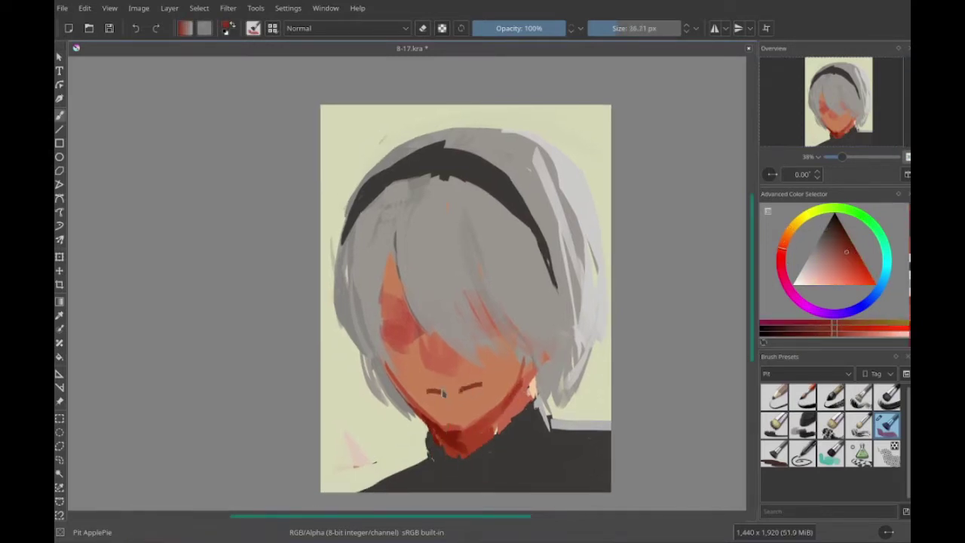
{"action": "left_click", "coordinate": [502, 331], "text": "ctrl"}
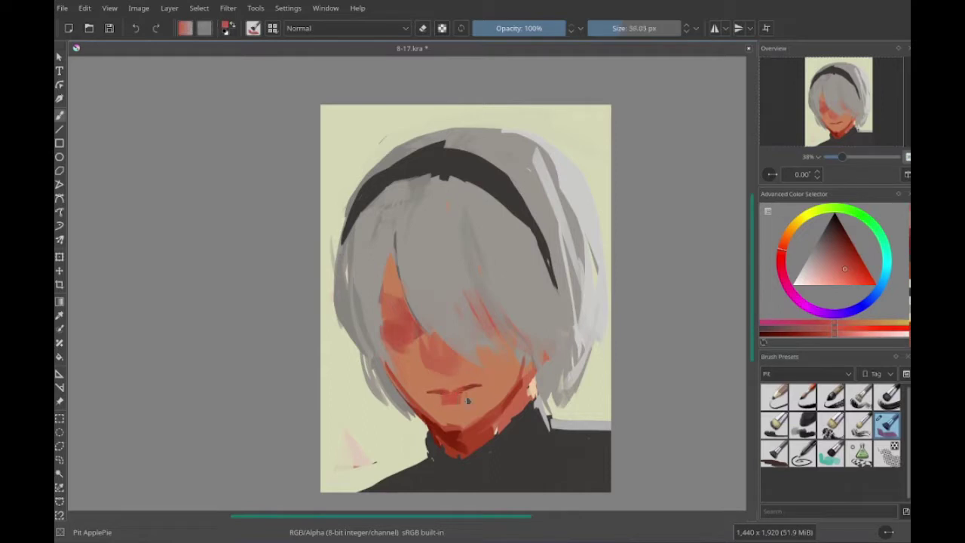
{"action": "left_click", "coordinate": [463, 430], "text": "ctrl"}
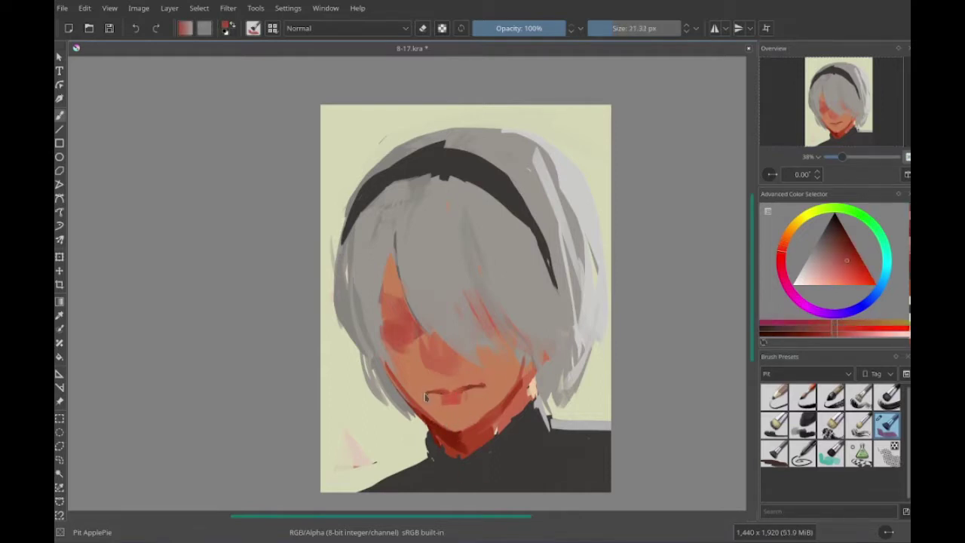
{"action": "left_click", "coordinate": [443, 398], "text": "ctrl"}
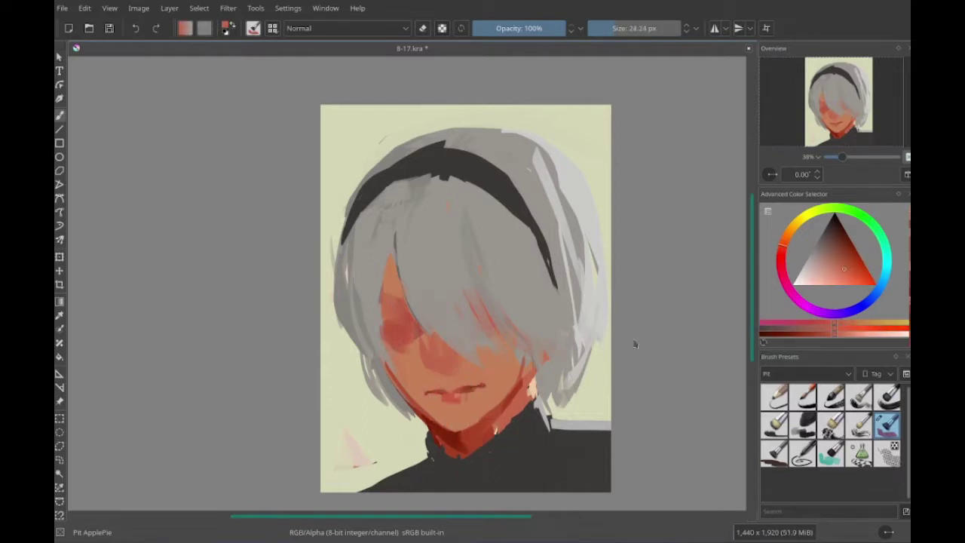
{"action": "mouse_move", "coordinate": [466, 410]}
{"action": "left_mouse_down"}
{"action": "mouse_move", "coordinate": [428, 406]}
{"action": "mouse_move", "coordinate": [410, 388]}
{"action": "left_mouse_up"}
{"action": "left_click", "coordinate": [405, 394], "text": "ctrl"}
{"action": "left_click", "coordinate": [405, 393], "text": "ctrl"}
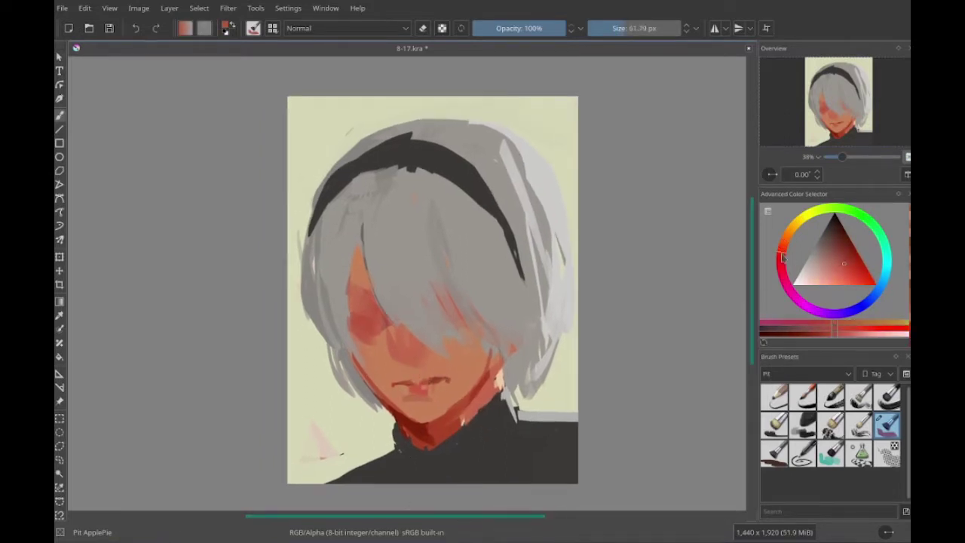
- Draw the side of the nose and the nostril in a thin dark red sampled from the face
{"action": "key", "text": "bracketleft"}
{"action": "key", "text": "bracketleft"}
{"action": "key", "text": "bracketleft"}
{"action": "key", "text": "bracketleft"}
{"action": "key", "text": "bracketleft"}
{"action": "key", "text": "bracketright"}
{"action": "key", "text": "bracketright"}
{"action": "key", "text": "bracketright"}
{"action": "left_click", "coordinate": [400, 362], "text": "ctrl"}
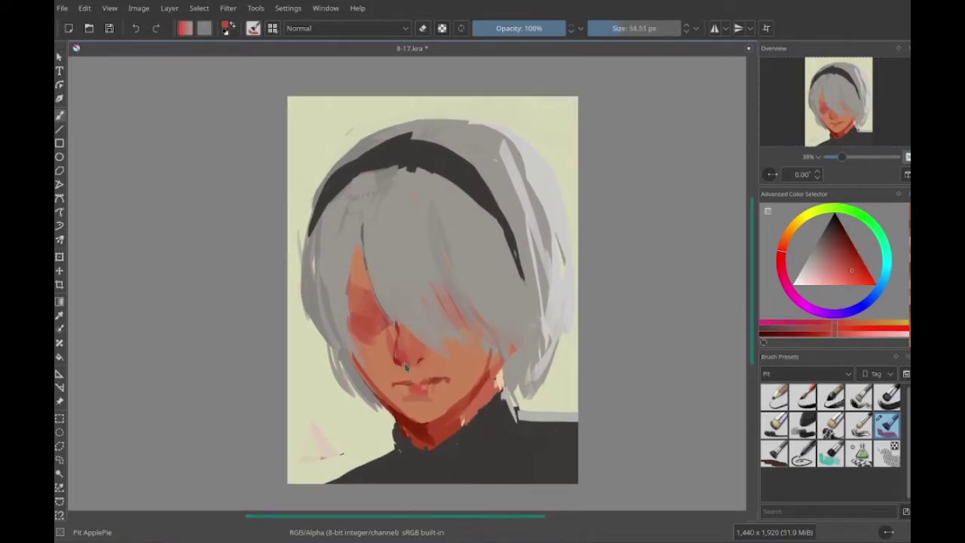
- Refine the lips, chin and neck shadow with sampled reds and skin colour, varying the brush size
{"action": "mouse_move", "coordinate": [400, 362]}
{"action": "left_mouse_down"}
{"action": "mouse_move", "coordinate": [381, 352]}
{"action": "mouse_move", "coordinate": [479, 407]}
{"action": "mouse_move", "coordinate": [423, 402]}
{"action": "left_mouse_up"}
{"action": "left_click", "coordinate": [480, 407], "text": "ctrl"}
{"action": "key", "text": "bracketright"}
{"action": "key", "text": "bracketright"}
{"action": "left_click", "coordinate": [400, 401], "text": "ctrl"}
{"action": "key", "text": "bracketleft"}
{"action": "key", "text": "bracketleft"}
{"action": "key", "text": "bracketleft"}
{"action": "key", "text": "bracketleft"}
{"action": "key", "text": "bracketleft"}
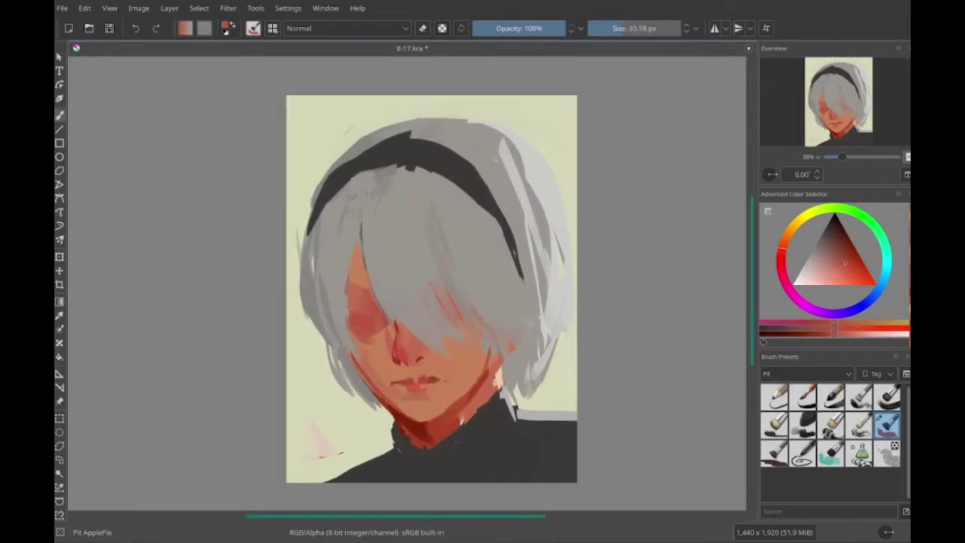
- Redden the lips with a sampled lip colour, and clean up the mouth corner with sampled orange-brown skin
{"action": "left_click", "coordinate": [413, 386], "text": "ctrl"}
{"action": "mouse_move", "coordinate": [404, 385]}
{"action": "left_mouse_down"}
{"action": "mouse_move", "coordinate": [413, 386]}
{"action": "mouse_move", "coordinate": [401, 364]}
{"action": "left_mouse_up"}
{"action": "key", "text": "bracketleft"}
{"action": "key", "text": "bracketleft"}
{"action": "left_click", "coordinate": [413, 386], "text": "ctrl"}
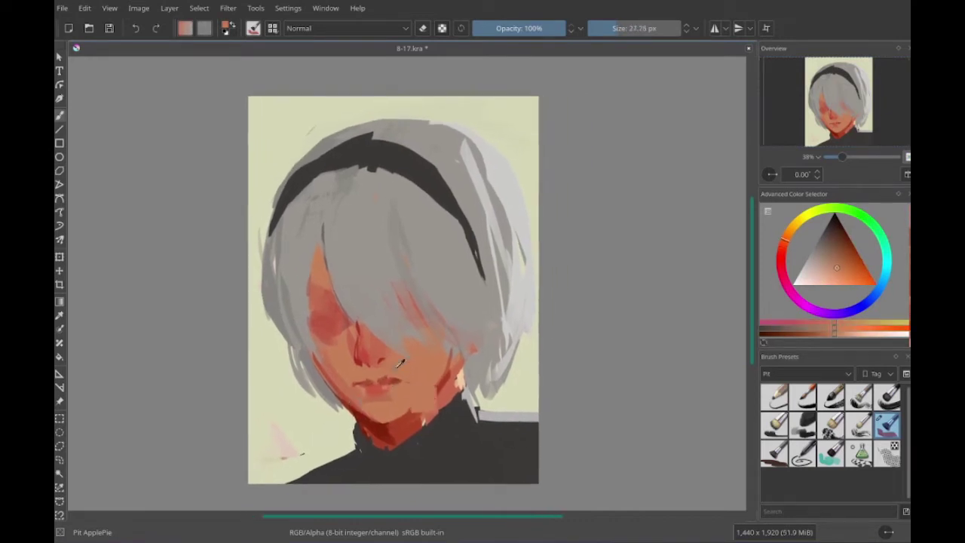
{"action": "key", "text": "bracketright"}
{"action": "key", "text": "bracketright"}
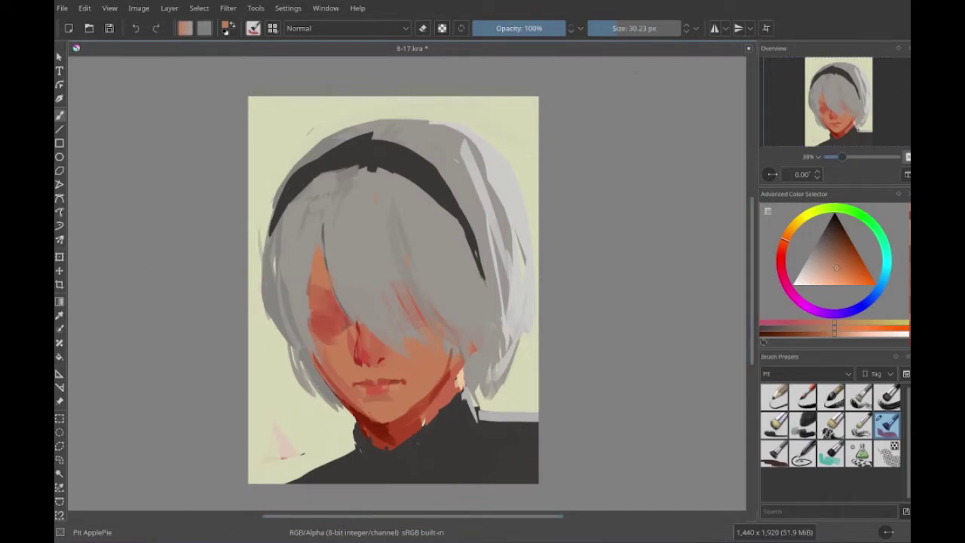
- Redraw the dark shadow line down the side of the nose with a sampled deep red
{"action": "left_click_drag", "start_coordinate": [356, 328], "coordinate": [435, 346]}
{"action": "key", "text": "bracketright"}
{"action": "key", "text": "bracketright"}
{"action": "left_click", "coordinate": [435, 347], "text": "ctrl"}
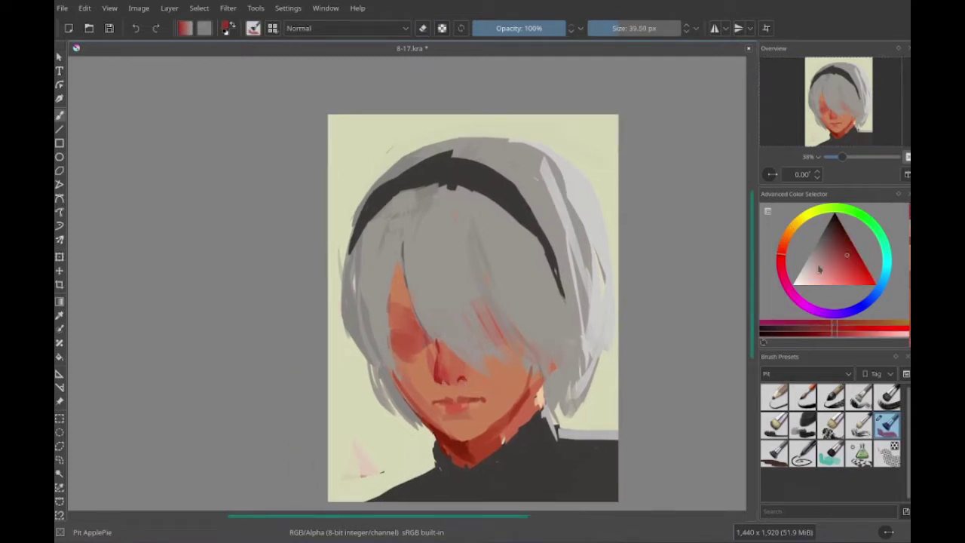
{"action": "key", "text": "bracketleft"}
{"action": "key", "text": "bracketleft"}
{"action": "key", "text": "bracketleft"}
- Thicken the red shadow at the nose's side and base with sampled nose colours
{"action": "left_click_drag", "start_coordinate": [454, 369], "coordinate": [425, 368]}
{"action": "left_click", "coordinate": [433, 383], "text": "ctrl"}
{"action": "key", "text": "bracketright"}
{"action": "left_click", "coordinate": [424, 364], "text": "ctrl"}
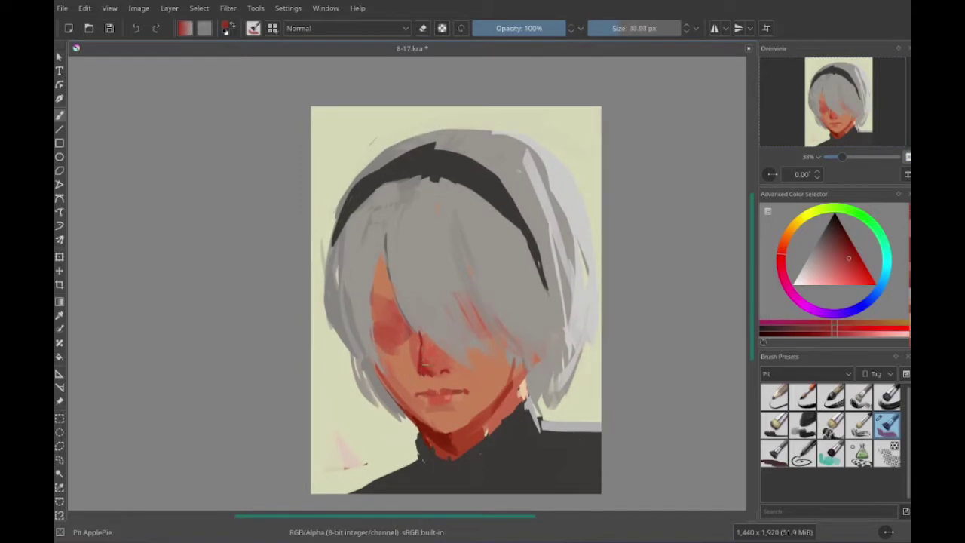
{"action": "key", "text": "bracketleft"}
{"action": "left_click_drag", "start_coordinate": [612, 334], "coordinate": [622, 335]}
- Smooth the chin with sampled orange-brown skin colour, and dot a small dark mole below the mouth corner
{"action": "left_click", "coordinate": [479, 413], "text": "ctrl"}
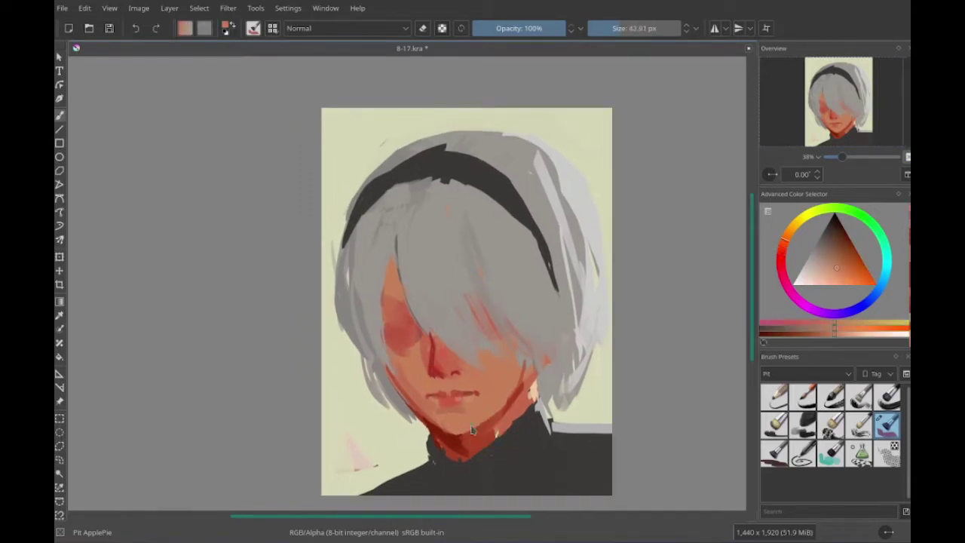
{"action": "key", "text": "bracketleft"}
{"action": "left_click_drag", "start_coordinate": [480, 413], "coordinate": [507, 416]}
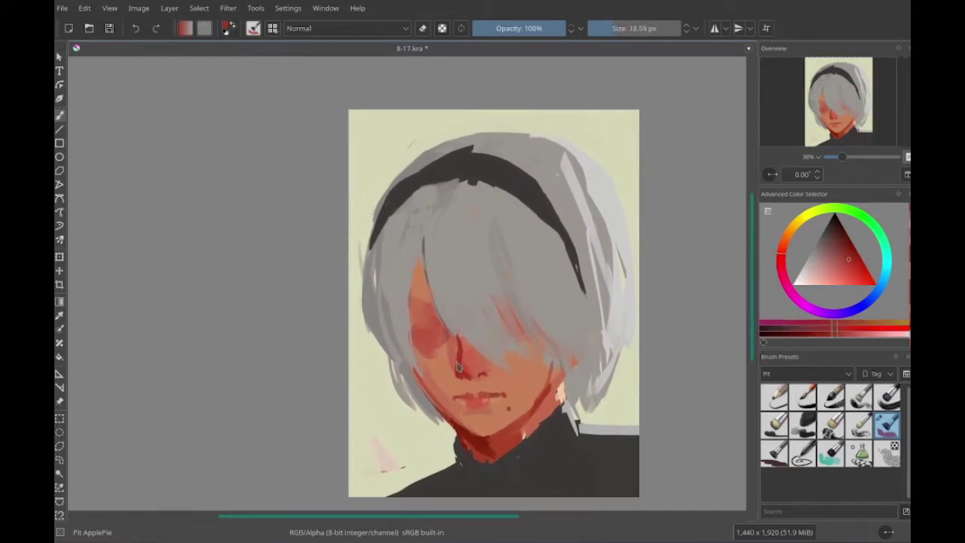
- Choose a muted red and model the lighter front plane of the nose beside its dark shadow
{"action": "key", "text": "bracketright"}
{"action": "key", "text": "bracketright"}
{"action": "key", "text": "bracketright"}
{"action": "key", "text": "bracketright"}
{"action": "left_click", "coordinate": [839, 268]}
{"action": "left_click", "coordinate": [837, 260]}
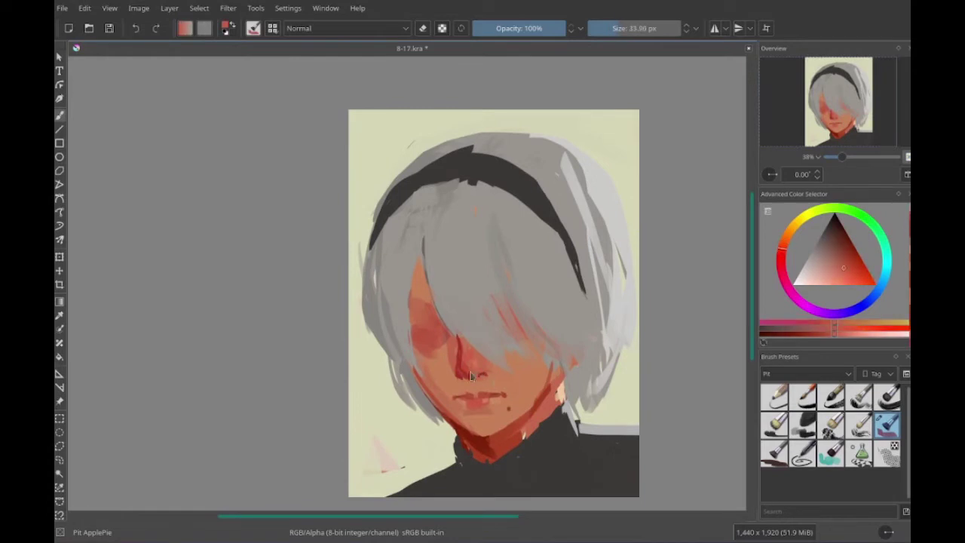
{"action": "key", "text": "bracketleft"}
- Accent the mouth line in a very dark red with a thin brush of about 11 px
{"action": "left_click", "coordinate": [837, 240]}
{"action": "key", "text": "bracketleft"}
{"action": "key", "text": "bracketleft"}
{"action": "key", "text": "bracketleft"}
{"action": "key", "text": "bracketleft"}
{"action": "key", "text": "bracketleft"}
{"action": "key", "text": "bracketleft"}
{"action": "key", "text": "bracketleft"}
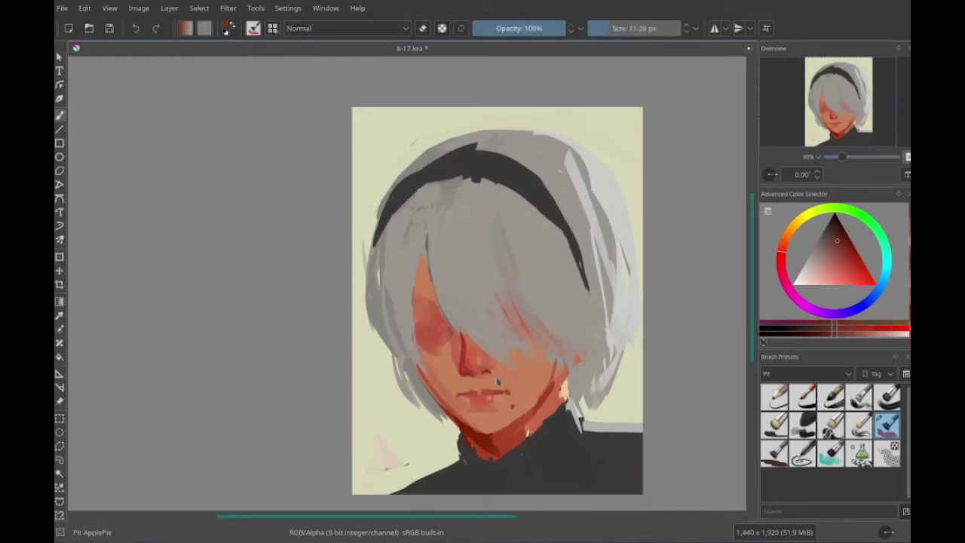
- Round out the nose tip and nostrils with sampled reds, enlarging the brush to about 50 px
{"action": "left_click", "coordinate": [497, 382], "text": "ctrl"}
{"action": "key", "text": "bracketright"}
{"action": "key", "text": "bracketright"}
{"action": "key", "text": "bracketright"}
{"action": "key", "text": "bracketright"}
{"action": "key", "text": "bracketright"}
{"action": "key", "text": "bracketright"}
{"action": "key", "text": "bracketright"}
{"action": "key", "text": "bracketright"}
{"action": "key", "text": "bracketright"}
{"action": "left_click_drag", "start_coordinate": [214, 269], "coordinate": [221, 285]}
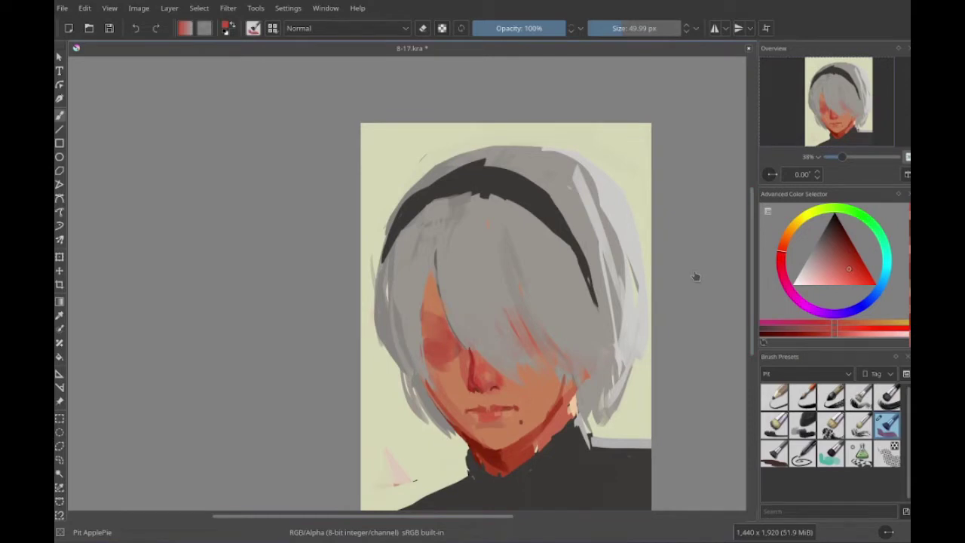
- Reshape the upper and lower lips with sampled lip reds, alternating between small and larger brush sizes
{"action": "left_click_drag", "start_coordinate": [660, 88], "coordinate": [673, 33]}
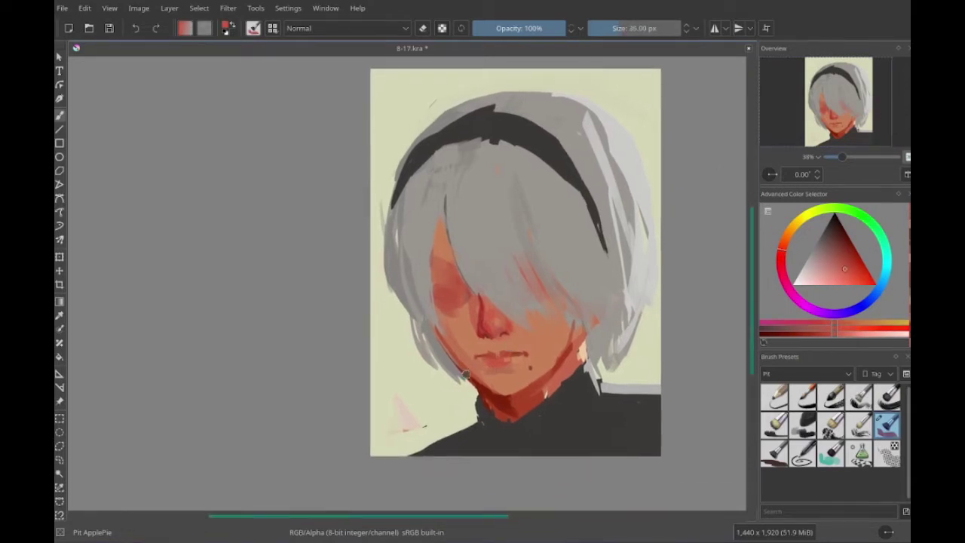
{"action": "left_click", "coordinate": [496, 360], "text": "ctrl"}
{"action": "key", "text": "bracketleft"}
{"action": "key", "text": "bracketleft"}
{"action": "key", "text": "bracketleft"}
{"action": "key", "text": "bracketleft"}
{"action": "key", "text": "bracketleft"}
{"action": "key", "text": "bracketleft"}
{"action": "key", "text": "bracketleft"}
{"action": "left_click", "coordinate": [483, 358], "text": "ctrl"}
{"action": "key", "text": "bracketright"}
{"action": "key", "text": "bracketright"}
{"action": "key", "text": "bracketright"}
{"action": "key", "text": "bracketright"}
{"action": "key", "text": "bracketright"}
{"action": "key", "text": "bracketright"}
{"action": "key", "text": "bracketright"}
{"action": "key", "text": "bracketright"}
{"action": "key", "text": "bracketright"}
{"action": "key", "text": "bracketright"}
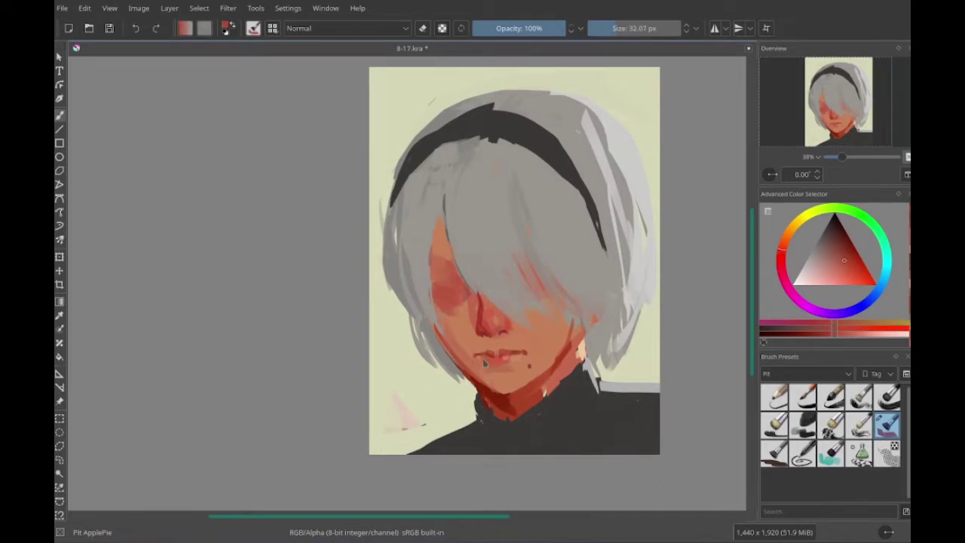
- Paint a near-black eyebrow and dark lash line over the exposed reddish eye socket
{"action": "left_click_drag", "start_coordinate": [455, 342], "coordinate": [454, 335]}
{"action": "key", "text": "bracketright"}
{"action": "key", "text": "bracketright"}
{"action": "mouse_move", "coordinate": [671, 205]}
{"action": "left_mouse_down"}
{"action": "mouse_move", "coordinate": [656, 205]}
{"action": "mouse_move", "coordinate": [667, 279]}
{"action": "mouse_move", "coordinate": [670, 242]}
{"action": "left_mouse_up"}
{"action": "left_click", "coordinate": [656, 207], "text": "ctrl"}
{"action": "key", "text": "bracketleft"}
{"action": "key", "text": "bracketleft"}
{"action": "key", "text": "bracketleft"}
{"action": "key", "text": "bracketleft"}
{"action": "key", "text": "bracketleft"}
{"action": "key", "text": "bracketleft"}
- Fill the eye with a blue iris and grey eye white, and shade the surrounding lids with sampled reds
{"action": "left_click", "coordinate": [452, 323], "text": "ctrl"}
{"action": "mouse_move", "coordinate": [445, 322]}
{"action": "left_mouse_down"}
{"action": "mouse_move", "coordinate": [459, 323]}
{"action": "mouse_move", "coordinate": [472, 303]}
{"action": "mouse_move", "coordinate": [466, 312]}
{"action": "left_mouse_up"}
{"action": "left_click", "coordinate": [498, 350], "text": "ctrl"}
{"action": "key", "text": "bracketright"}
{"action": "left_click", "coordinate": [466, 312], "text": "ctrl"}
{"action": "key", "text": "bracketleft"}
{"action": "key", "text": "bracketleft"}
{"action": "left_click_drag", "start_coordinate": [431, 352], "coordinate": [419, 344]}
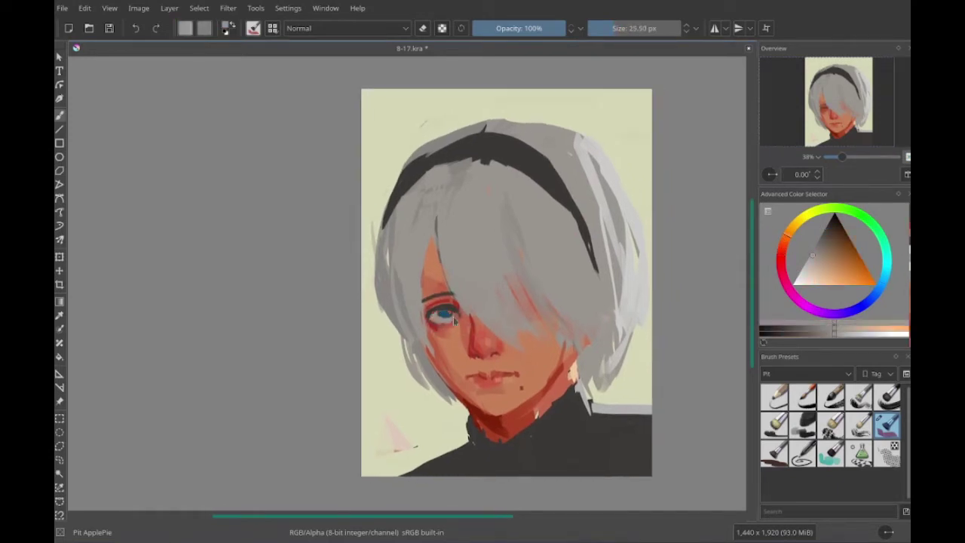
{"action": "mouse_move", "coordinate": [453, 320]}
{"action": "left_mouse_down"}
{"action": "mouse_move", "coordinate": [405, 322]}
{"action": "mouse_move", "coordinate": [419, 320]}
{"action": "mouse_move", "coordinate": [408, 324]}
{"action": "mouse_move", "coordinate": [406, 299]}
{"action": "mouse_move", "coordinate": [402, 318]}
{"action": "left_mouse_up"}
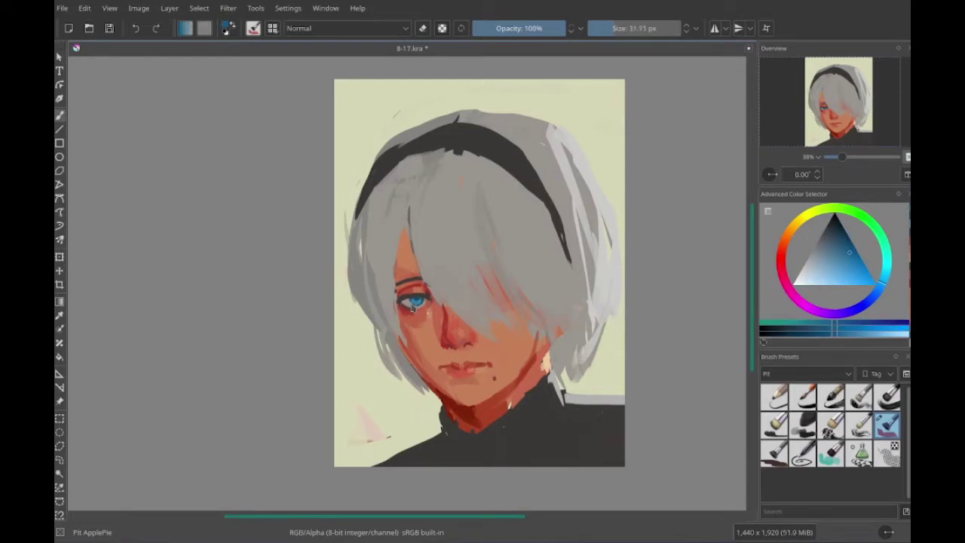
- Blend the hairline and cover the fringe's reddish streaks with sampled grey, and soften the jaw edge with orange-brown skin colour
{"action": "left_click_drag", "start_coordinate": [413, 308], "coordinate": [368, 331]}
{"action": "left_click", "coordinate": [394, 176], "text": "ctrl"}
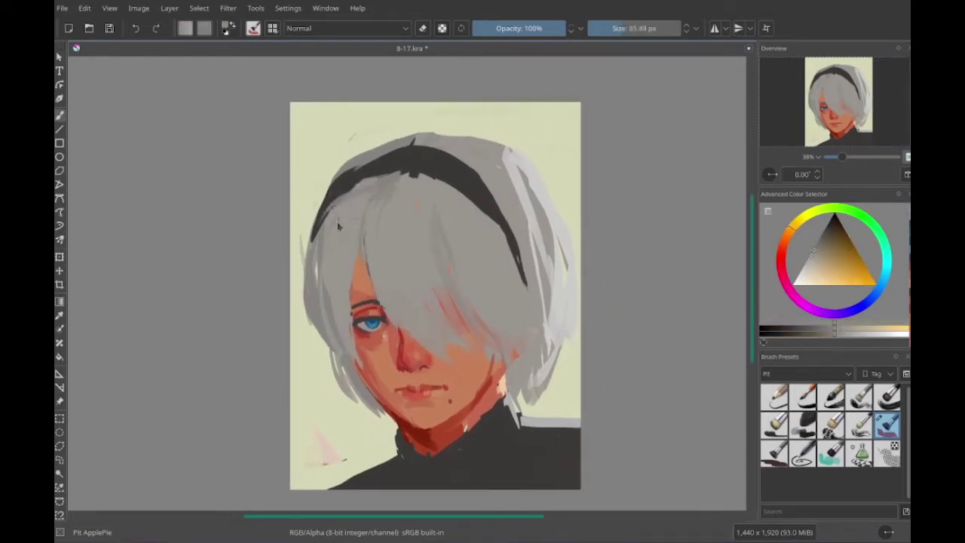
{"action": "left_click", "coordinate": [489, 327], "text": "ctrl"}
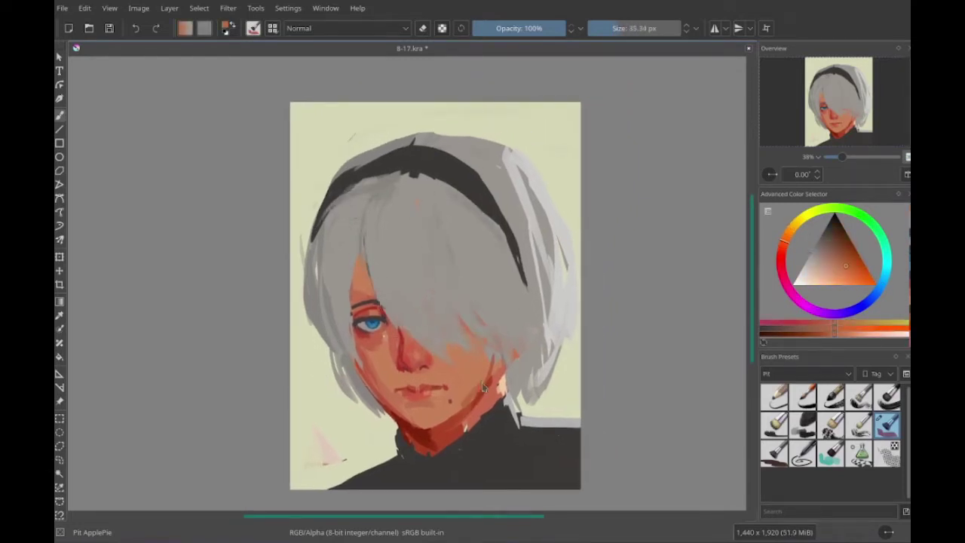
- Paint grey locks beside the ear, jaw and far cheek using greys sampled from the hair, varying the brush size
{"action": "left_click_drag", "start_coordinate": [484, 386], "coordinate": [469, 379]}
{"action": "left_click_drag", "start_coordinate": [535, 363], "coordinate": [559, 372]}
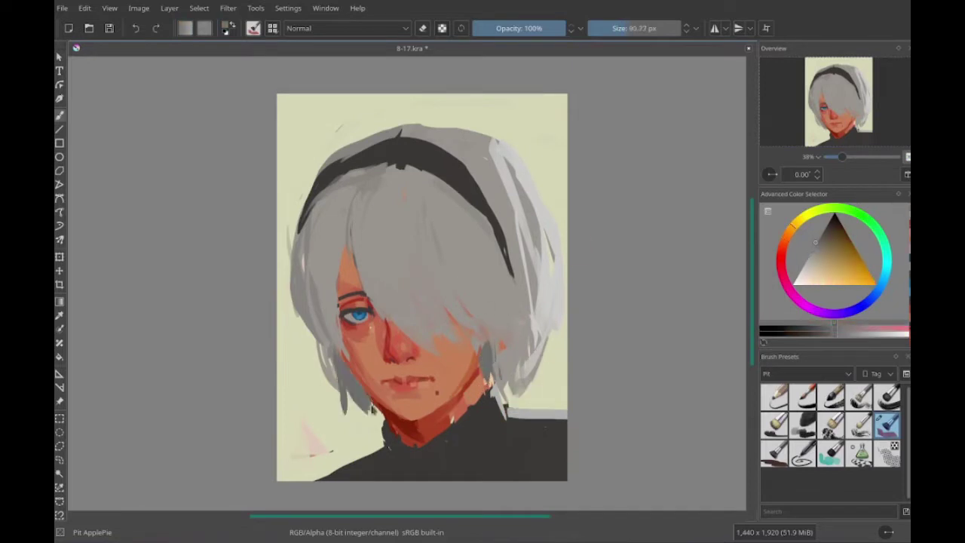
{"action": "left_click_drag", "start_coordinate": [359, 188], "coordinate": [381, 104]}
{"action": "left_click", "coordinate": [410, 332], "text": "ctrl"}
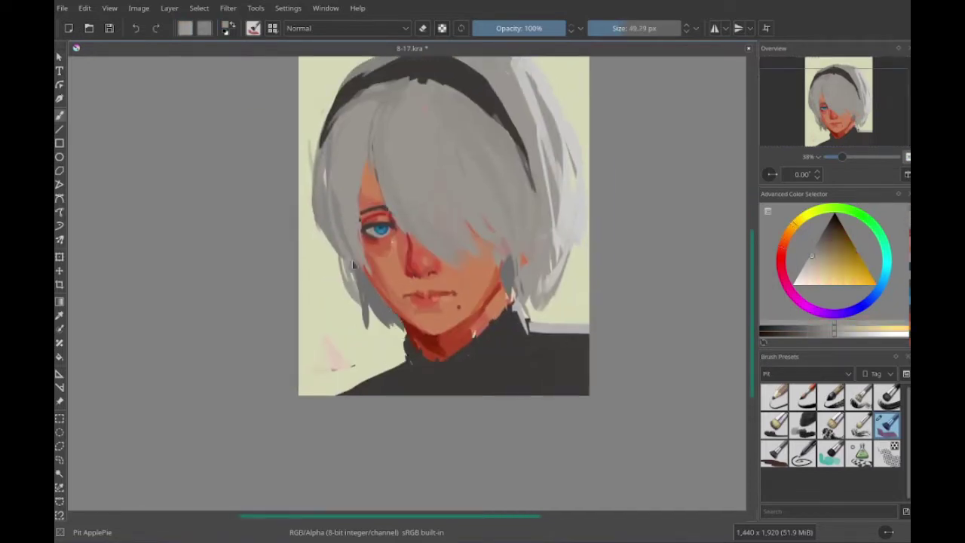
{"action": "mouse_move", "coordinate": [513, 84]}
{"action": "left_mouse_down"}
{"action": "mouse_move", "coordinate": [530, 129]}
{"action": "mouse_move", "coordinate": [487, 176]}
{"action": "left_mouse_up"}
{"action": "left_click", "coordinate": [487, 176], "text": "ctrl"}
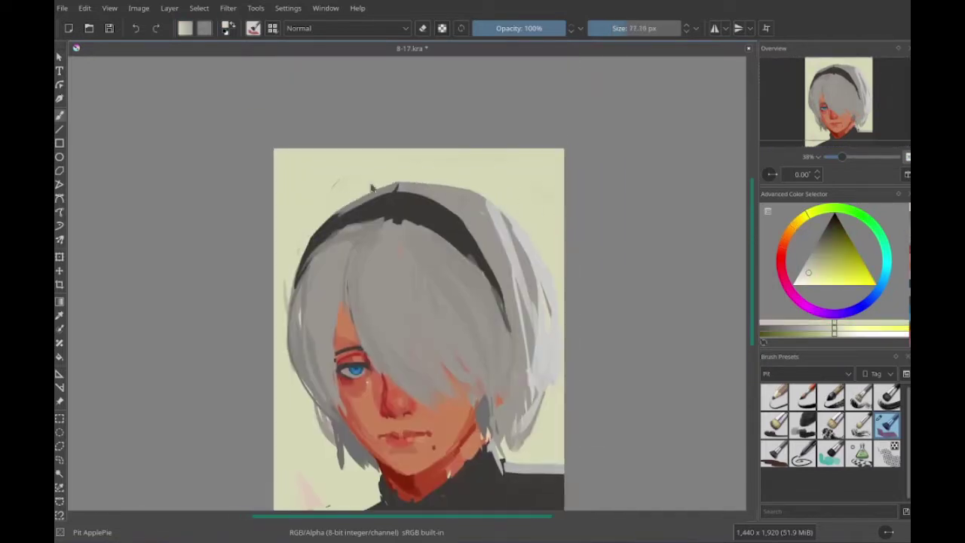
- Tidy the upper edge of the headband and crown with sampled background and grey tones, and mirror the view
{"action": "left_click", "coordinate": [371, 187], "text": "ctrl"}
{"action": "left_click_drag", "start_coordinate": [386, 194], "coordinate": [397, 184]}
{"action": "key", "text": "m"}
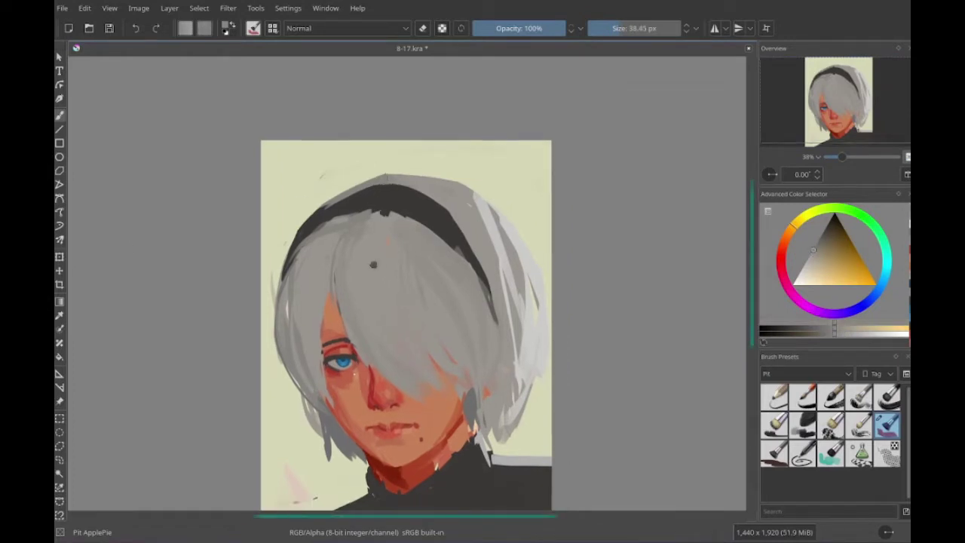
- Rework the nose and the skin beneath the eye with sampled reds in the mirrored view
{"action": "mouse_move", "coordinate": [457, 357]}
{"action": "left_mouse_down"}
{"action": "mouse_move", "coordinate": [521, 303]}
{"action": "mouse_move", "coordinate": [582, 303]}
{"action": "left_mouse_up"}
{"action": "left_click", "coordinate": [582, 303], "text": "ctrl"}
{"action": "left_click", "coordinate": [548, 332], "text": "ctrl"}
{"action": "mouse_move", "coordinate": [540, 328]}
{"action": "left_mouse_down"}
{"action": "mouse_move", "coordinate": [570, 344]}
{"action": "mouse_move", "coordinate": [546, 366]}
{"action": "left_mouse_up"}
{"action": "left_click", "coordinate": [550, 336], "text": "ctrl"}
{"action": "left_click", "coordinate": [547, 365], "text": "ctrl"}
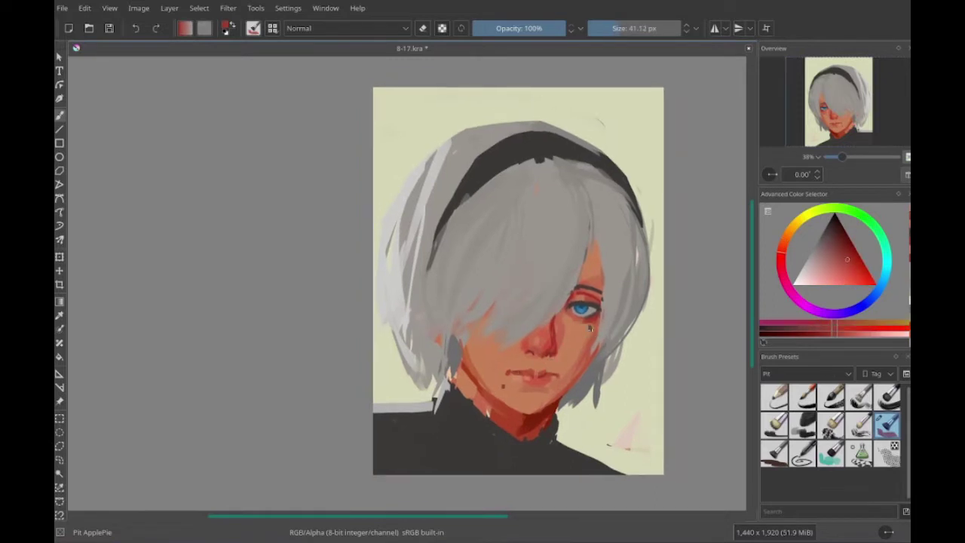
- Repaint the jaw edge and neck shadow with sampled skin reds, and return the view to its unmirrored orientation
{"action": "left_click_drag", "start_coordinate": [479, 395], "coordinate": [467, 394]}
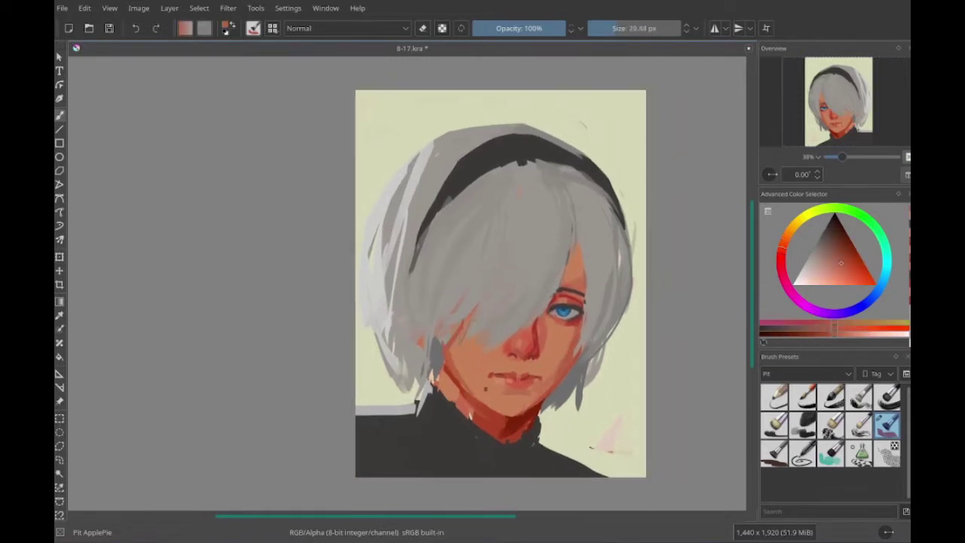
{"action": "left_click", "coordinate": [477, 344], "text": "ctrl"}
{"action": "key", "text": "m"}
{"action": "mouse_move", "coordinate": [476, 336]}
{"action": "left_mouse_down"}
{"action": "mouse_move", "coordinate": [476, 379]}
{"action": "mouse_move", "coordinate": [486, 379]}
{"action": "mouse_move", "coordinate": [480, 336]}
{"action": "left_mouse_up"}
{"action": "left_click", "coordinate": [480, 336], "text": "ctrl"}
{"action": "left_click_drag", "start_coordinate": [399, 332], "coordinate": [423, 327]}
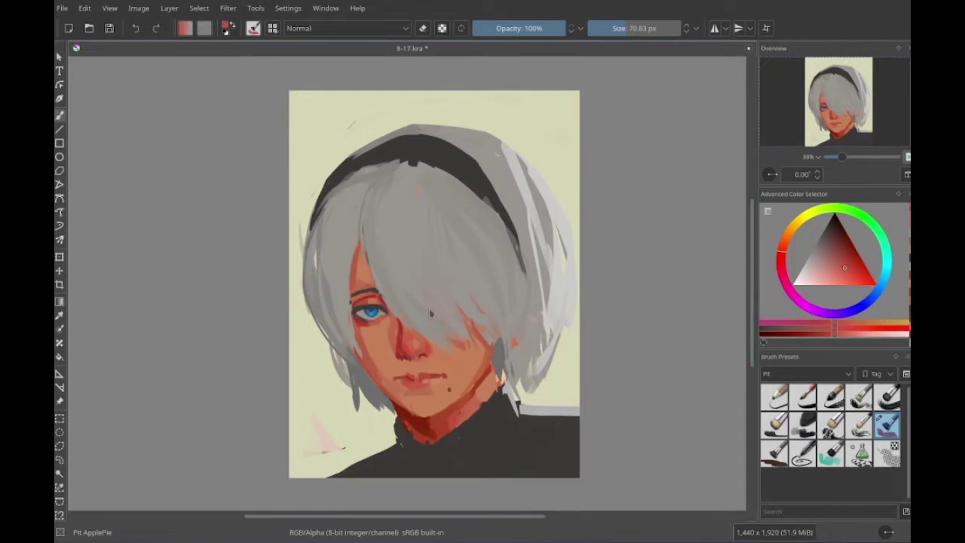
- Cover the stray marks around the hair and in the background with sampled pale green, checking the portrait mirrored
{"action": "left_click", "coordinate": [309, 183], "text": "ctrl"}
{"action": "left_click_drag", "start_coordinate": [285, 183], "coordinate": [310, 182]}
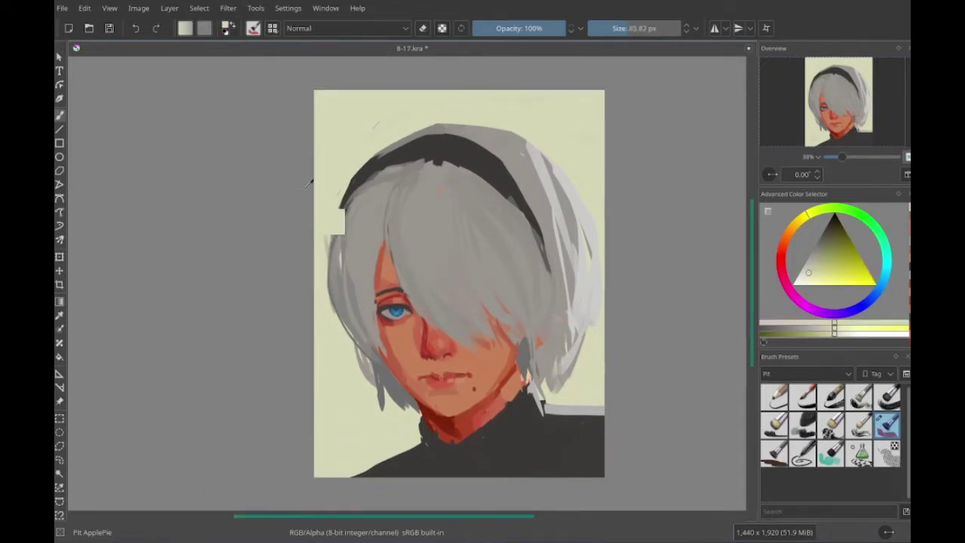
{"action": "key", "text": "m"}
{"action": "left_click_drag", "start_coordinate": [479, 294], "coordinate": [483, 311]}
{"action": "key", "text": "m"}
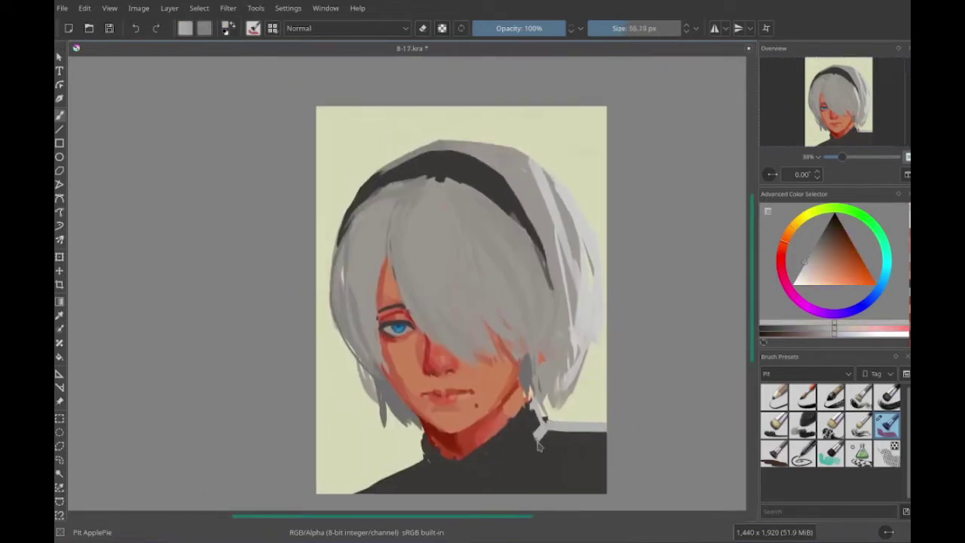
- Paint a light grey strand hanging over the turtleneck collar below the ear
{"action": "left_click_drag", "start_coordinate": [448, 452], "coordinate": [402, 428]}
{"action": "left_click", "coordinate": [403, 427], "text": "ctrl"}
{"action": "mouse_move", "coordinate": [382, 345]}
{"action": "left_mouse_down"}
{"action": "mouse_move", "coordinate": [423, 352]}
{"action": "mouse_move", "coordinate": [422, 372]}
{"action": "left_mouse_up"}
- Deepen the reddish skin on the forehead beside the hair parting with sampled colours
{"action": "left_click", "coordinate": [426, 278], "text": "ctrl"}
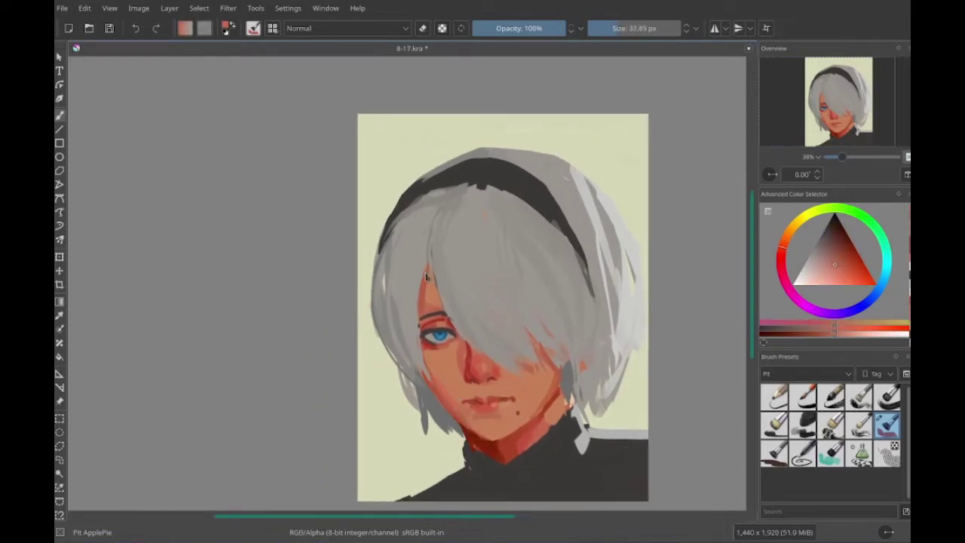
{"action": "left_click_drag", "start_coordinate": [426, 277], "coordinate": [439, 255]}
{"action": "left_click", "coordinate": [438, 255], "text": "ctrl"}
- Refine the eyelids, lashes and iris with a smaller brush, using sampled reds, dark brown and light blue
{"action": "mouse_move", "coordinate": [461, 311]}
{"action": "left_mouse_down", "text": "shift"}
{"action": "mouse_move", "coordinate": [423, 327]}
{"action": "mouse_move", "coordinate": [453, 325]}
{"action": "mouse_move", "coordinate": [406, 312]}
{"action": "left_mouse_up", "text": "shift"}
{"action": "left_click", "coordinate": [426, 325], "text": "ctrl"}
{"action": "left_click", "coordinate": [419, 315], "text": "ctrl"}
{"action": "left_click", "coordinate": [441, 351], "text": "ctrl"}
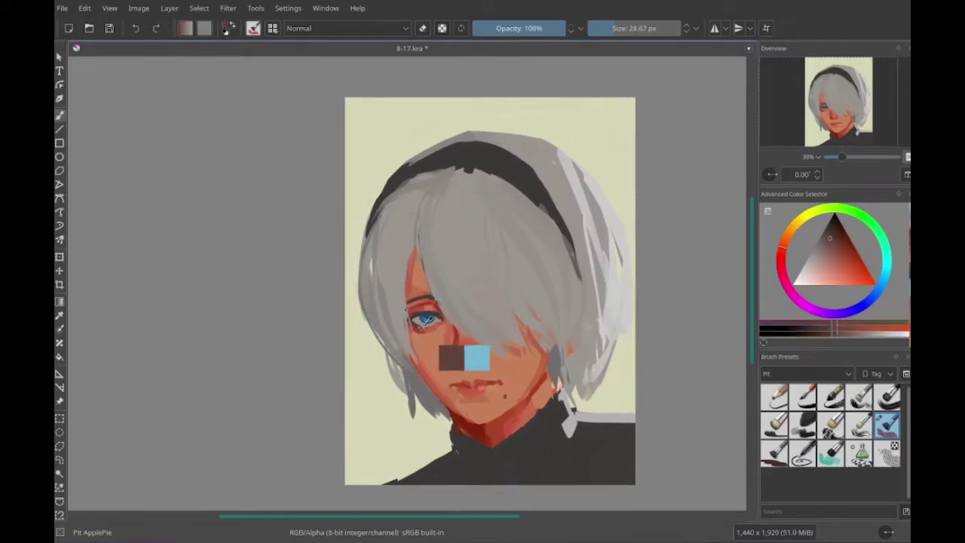
{"action": "left_click_drag", "start_coordinate": [424, 372], "coordinate": [425, 364], "text": "shift"}
{"action": "left_click", "coordinate": [421, 369], "text": "ctrl"}
{"action": "left_click", "coordinate": [426, 359], "text": "ctrl"}
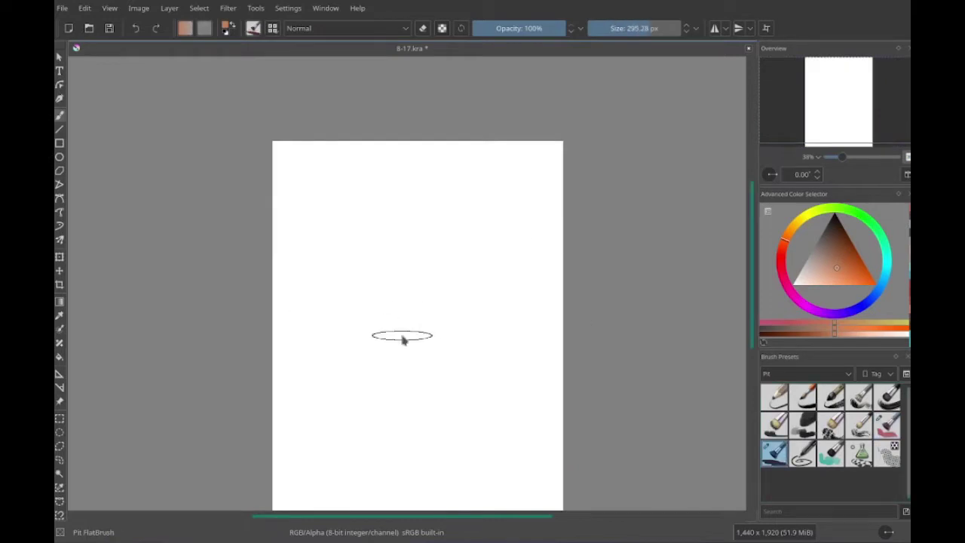
- Try broad orange-brown strokes with the Pit FlatBrush and Pit ApplePie brushes on a blank white surface, undoing the test strokes
{"action": "mouse_move", "coordinate": [403, 338]}
{"action": "left_mouse_down"}
{"action": "mouse_move", "coordinate": [373, 412]}
{"action": "mouse_move", "coordinate": [416, 459]}
{"action": "left_mouse_up"}
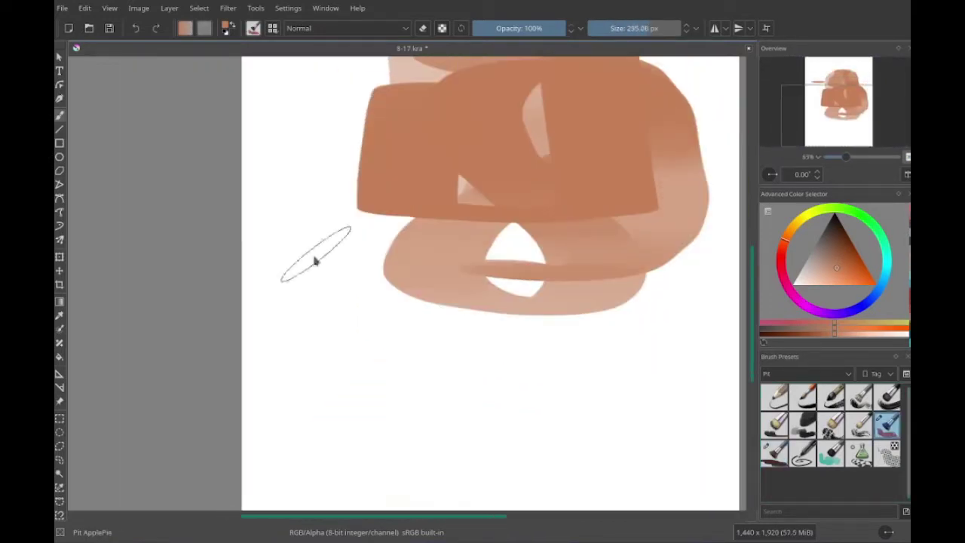
{"action": "left_click_drag", "start_coordinate": [260, 369], "coordinate": [710, 405]}
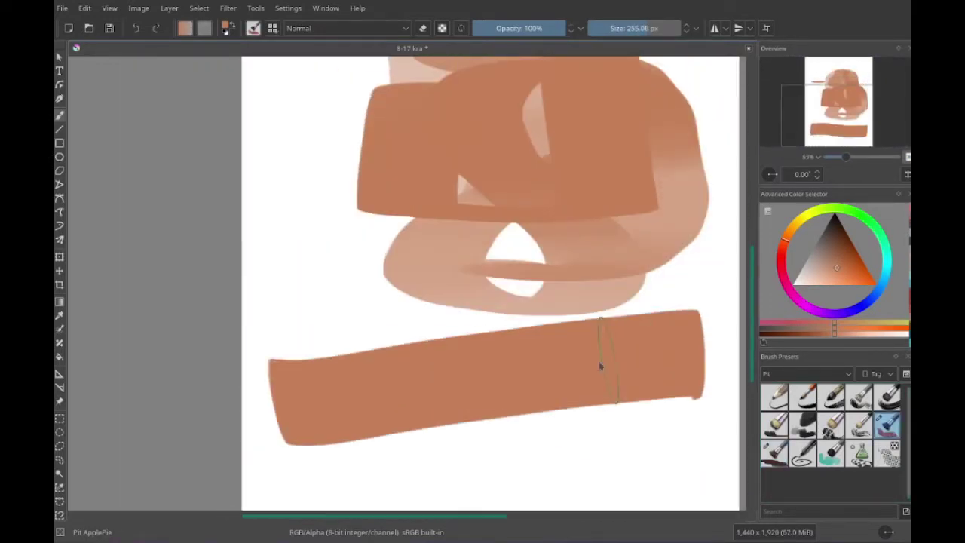
{"action": "key", "text": "ctrl+z"}
{"action": "left_click_drag", "start_coordinate": [355, 493], "coordinate": [351, 258]}
{"action": "key", "text": "ctrl+z"}
{"action": "left_click_drag", "start_coordinate": [418, 237], "coordinate": [437, 457]}
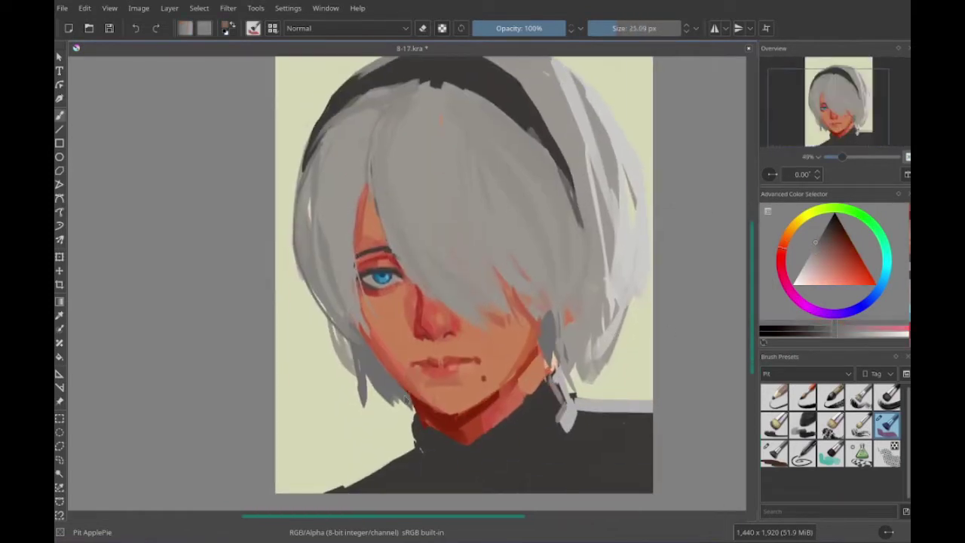
{"action": "left_click_drag", "start_coordinate": [491, 437], "coordinate": [516, 462]}
{"action": "key", "text": "ctrl+z"}
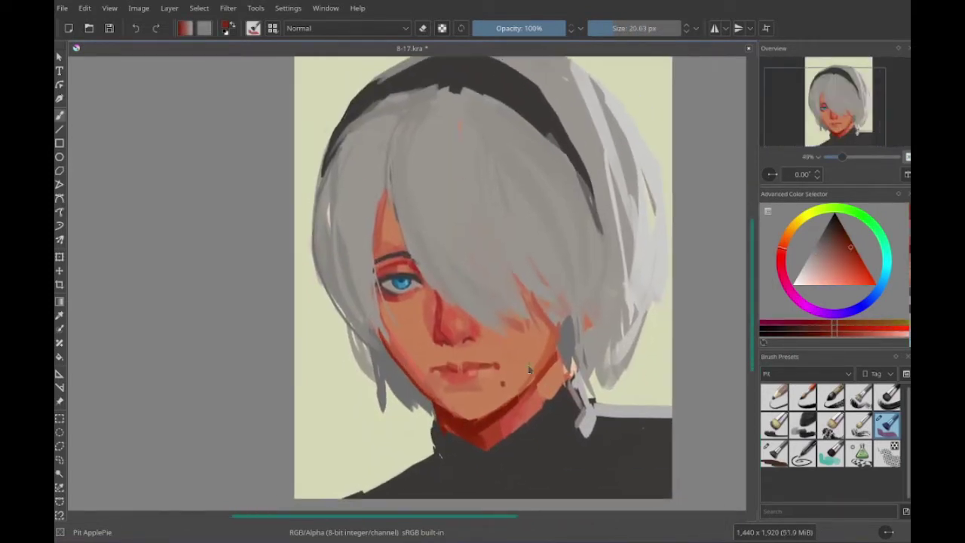
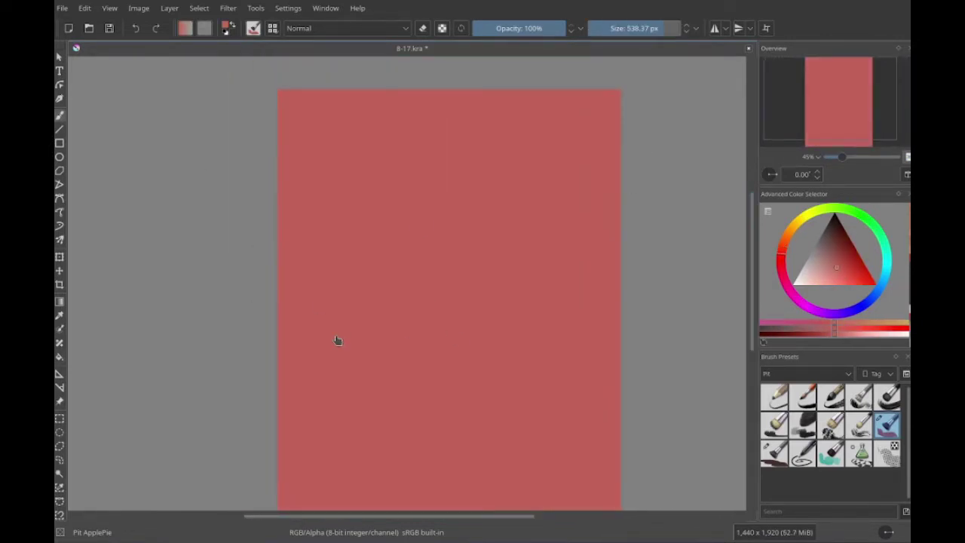
- Block in a beige face shape on a red background and cover its upper part with short dark grey hair
{"action": "mouse_move", "coordinate": [337, 340]}
{"action": "left_mouse_down"}
{"action": "mouse_move", "coordinate": [420, 291]}
{"action": "mouse_move", "coordinate": [527, 302]}
{"action": "mouse_move", "coordinate": [511, 301]}
{"action": "left_mouse_up"}
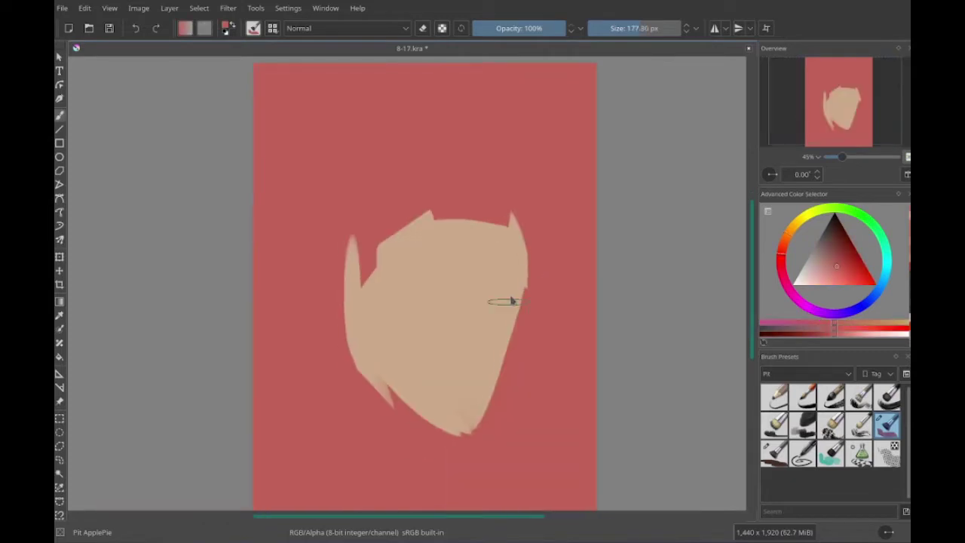
{"action": "mouse_move", "coordinate": [502, 264]}
{"action": "left_mouse_down"}
{"action": "mouse_move", "coordinate": [477, 261]}
{"action": "mouse_move", "coordinate": [354, 301]}
{"action": "mouse_move", "coordinate": [528, 299]}
{"action": "mouse_move", "coordinate": [295, 218]}
{"action": "mouse_move", "coordinate": [407, 227]}
{"action": "mouse_move", "coordinate": [317, 400]}
{"action": "mouse_move", "coordinate": [396, 377]}
{"action": "mouse_move", "coordinate": [500, 398]}
{"action": "mouse_move", "coordinate": [517, 326]}
{"action": "left_mouse_up"}
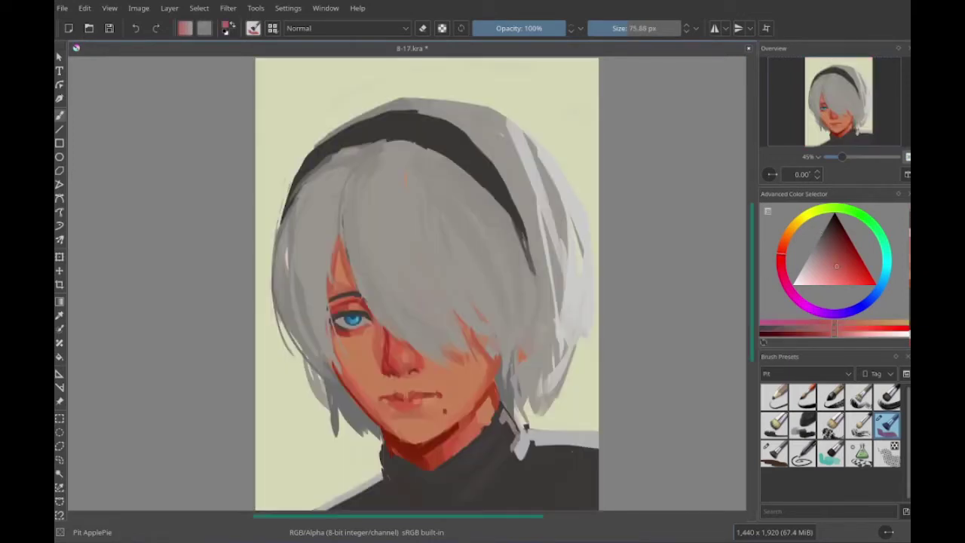
{"action": "scroll", "coordinate": [386, 382], "scroll_direction": "up", "scroll_amount": 2}
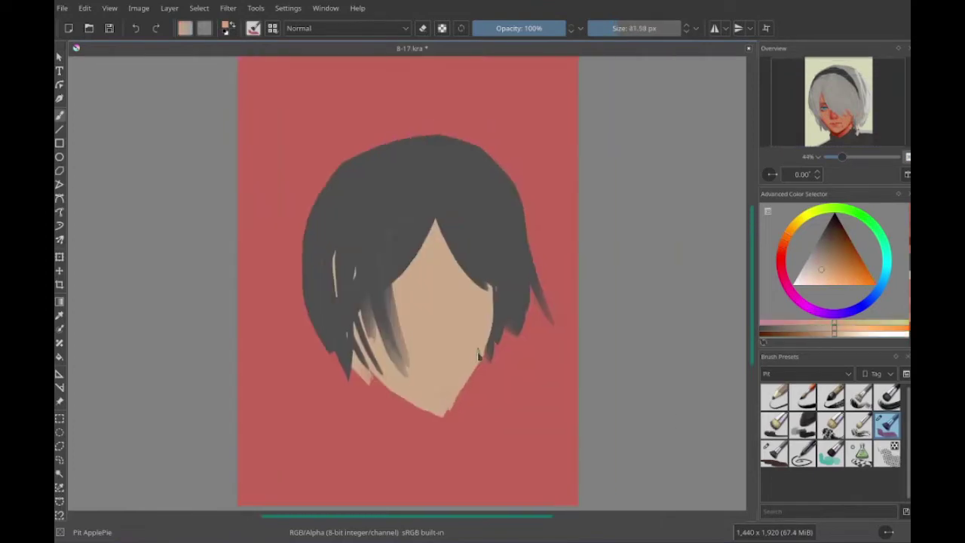
- Paint a beige neck, an off-white open shirt collar and the start of a shoulder beneath the dark-haired head
{"action": "left_click_drag", "start_coordinate": [344, 420], "coordinate": [327, 455]}
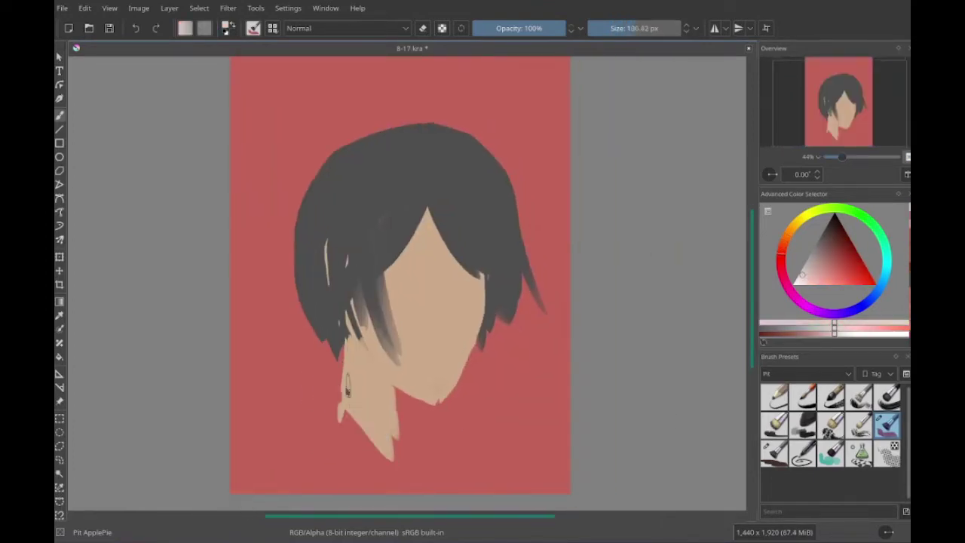
{"action": "left_click_drag", "start_coordinate": [404, 403], "coordinate": [423, 445]}
{"action": "left_click_drag", "start_coordinate": [339, 385], "coordinate": [362, 467]}
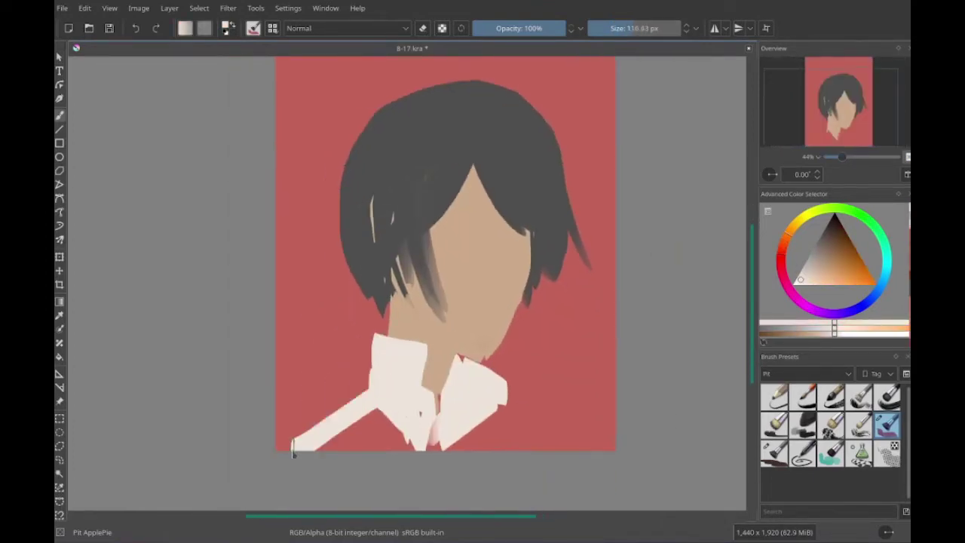
- Fill the shirt shoulders in off-white down to the canvas edge and extend the skin tone along the neck into the collar opening
{"action": "mouse_move", "coordinate": [293, 447]}
{"action": "left_mouse_down"}
{"action": "mouse_move", "coordinate": [511, 424]}
{"action": "mouse_move", "coordinate": [558, 446]}
{"action": "left_mouse_up"}
{"action": "left_click", "coordinate": [347, 259], "text": "ctrl"}
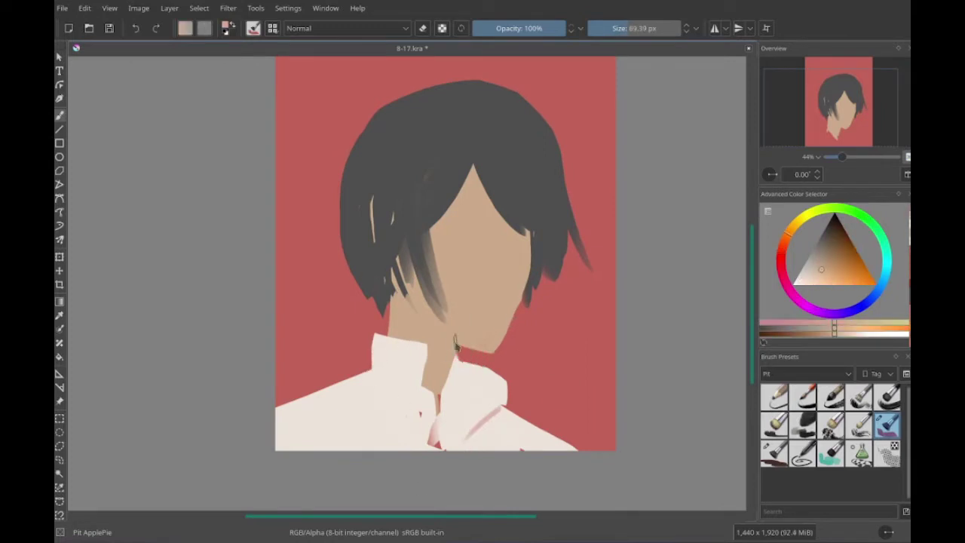
{"action": "left_click_drag", "start_coordinate": [455, 343], "coordinate": [392, 383]}
{"action": "left_click", "coordinate": [290, 324], "text": "ctrl"}
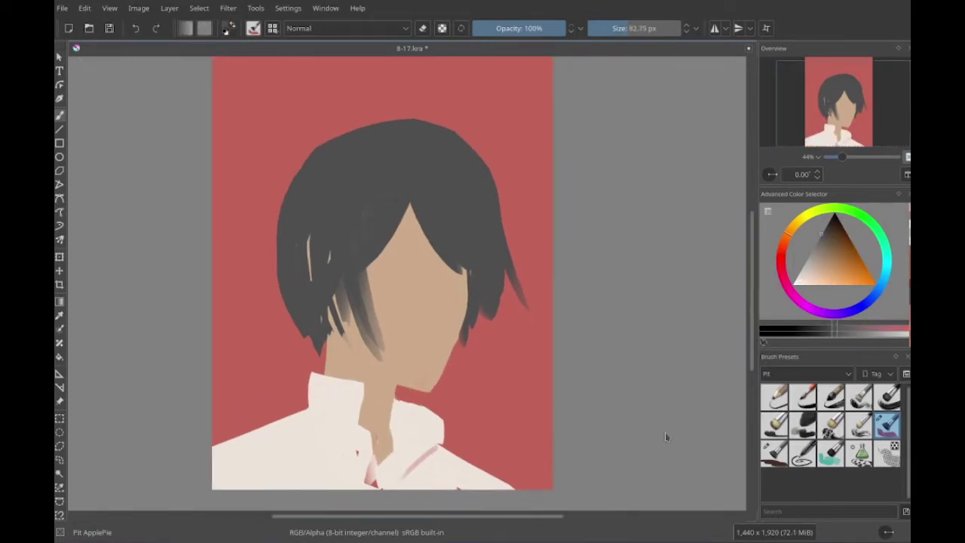
- Clean up the hair edge beside the cheek and add a thin dark strand falling across the forehead
{"action": "left_click_drag", "start_coordinate": [665, 436], "coordinate": [674, 443]}
{"action": "left_click", "coordinate": [493, 362], "text": "ctrl"}
{"action": "left_click_drag", "start_coordinate": [471, 286], "coordinate": [466, 343]}
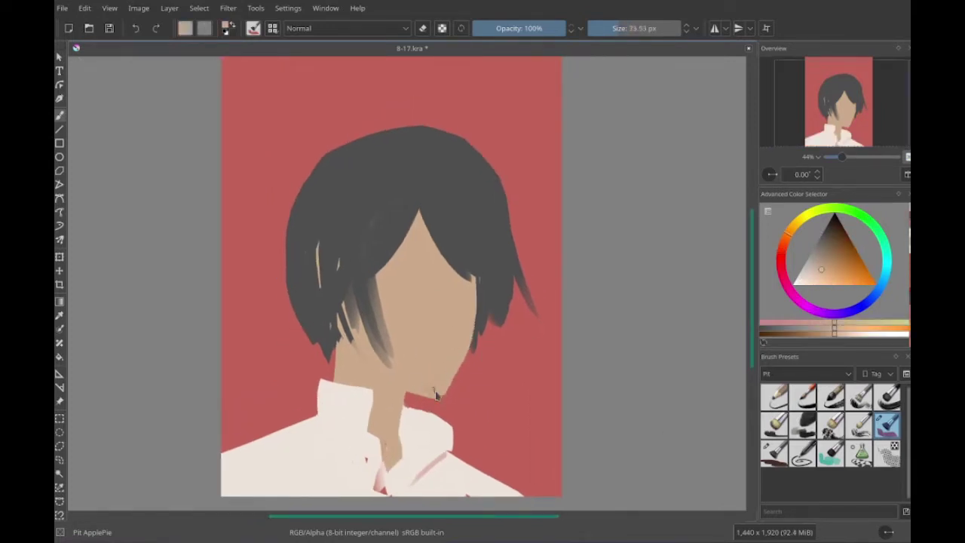
{"action": "left_click", "coordinate": [476, 304], "text": "ctrl"}
{"action": "left_click_drag", "start_coordinate": [481, 273], "coordinate": [478, 317]}
{"action": "left_click_drag", "start_coordinate": [456, 273], "coordinate": [419, 213]}
- Break up the long outer hair tip with background red and add a thin dark strand flicking out at the nape
{"action": "left_click", "coordinate": [528, 226], "text": "ctrl"}
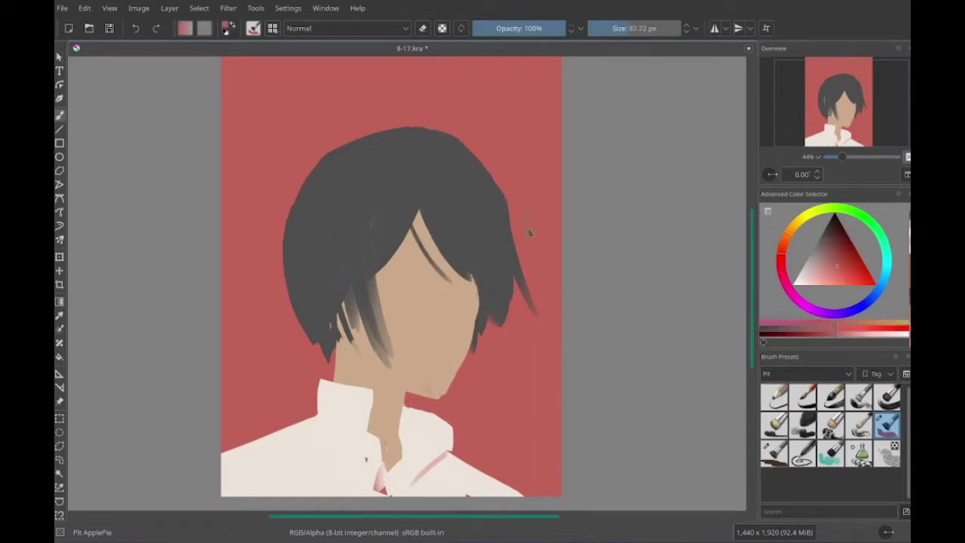
{"action": "left_click_drag", "start_coordinate": [526, 293], "coordinate": [529, 324]}
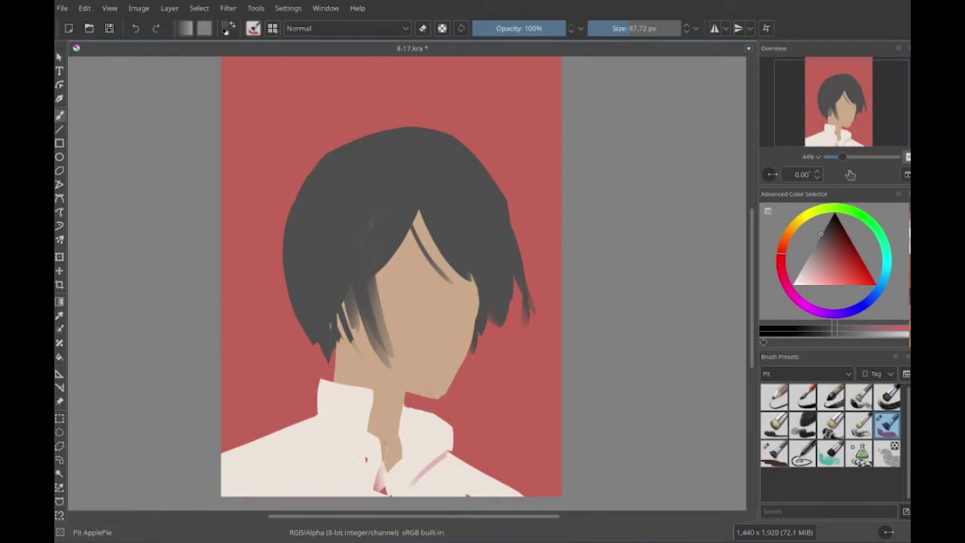
{"action": "left_click_drag", "start_coordinate": [290, 261], "coordinate": [341, 247]}
- Cover the forehead strand with skin tone and paint a thin dark eyebrow with a small brush
{"action": "key", "text": "bracketleft"}
{"action": "key", "text": "bracketleft"}
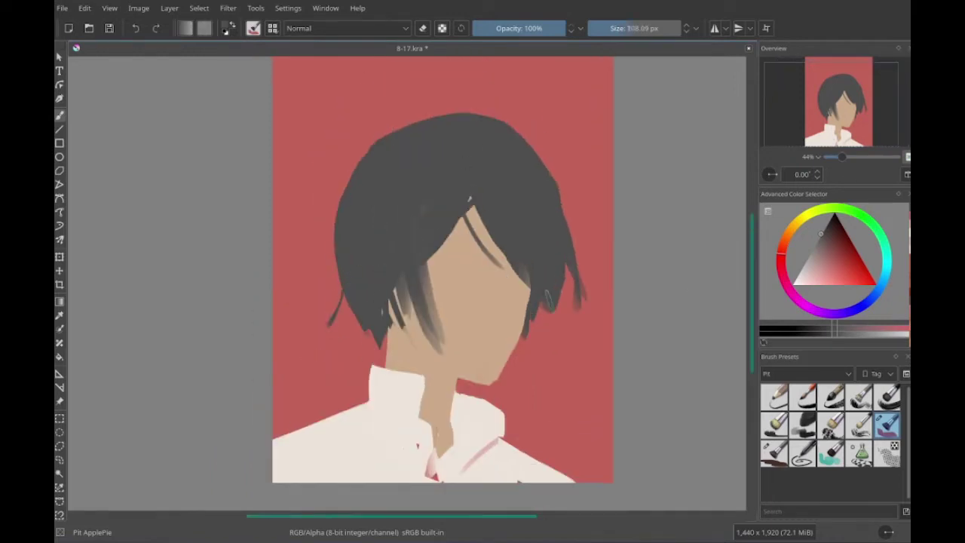
{"action": "left_click", "coordinate": [474, 256], "text": "ctrl"}
{"action": "left_click_drag", "start_coordinate": [475, 256], "coordinate": [476, 263]}
{"action": "key", "text": "bracketleft"}
{"action": "key", "text": "bracketleft"}
{"action": "left_click", "coordinate": [482, 260], "text": "ctrl"}
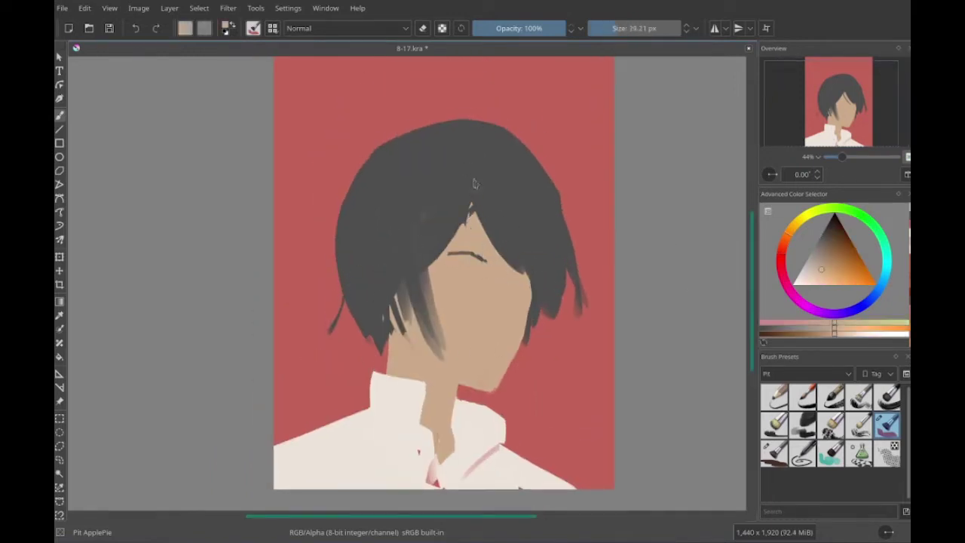
- Repaint the dark strand across the forehead and sketch the eye outline below the brow in the hair colour
{"action": "key", "text": "bracketright"}
{"action": "key", "text": "bracketright"}
{"action": "key", "text": "bracketright"}
{"action": "key", "text": "bracketright"}
{"action": "key", "text": "bracketright"}
{"action": "key", "text": "bracketright"}
{"action": "left_click", "coordinate": [489, 263], "text": "ctrl"}
{"action": "key", "text": "bracketleft"}
{"action": "key", "text": "bracketleft"}
{"action": "key", "text": "bracketleft"}
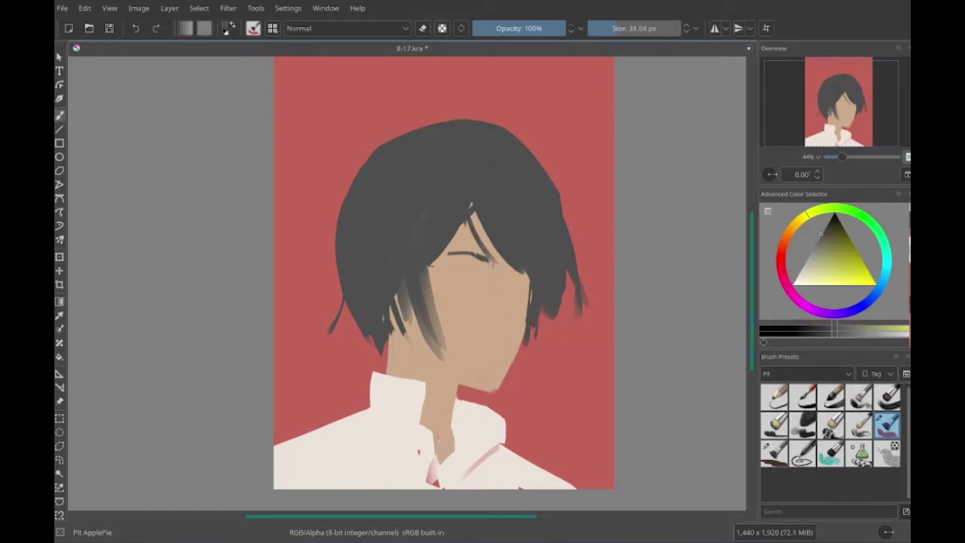
- Draw the nose bridge, tip and nostril in reddish orange and trim the chin's lower edge with background red
{"action": "left_click", "coordinate": [504, 283], "text": "ctrl"}
{"action": "left_click_drag", "start_coordinate": [512, 269], "coordinate": [517, 312]}
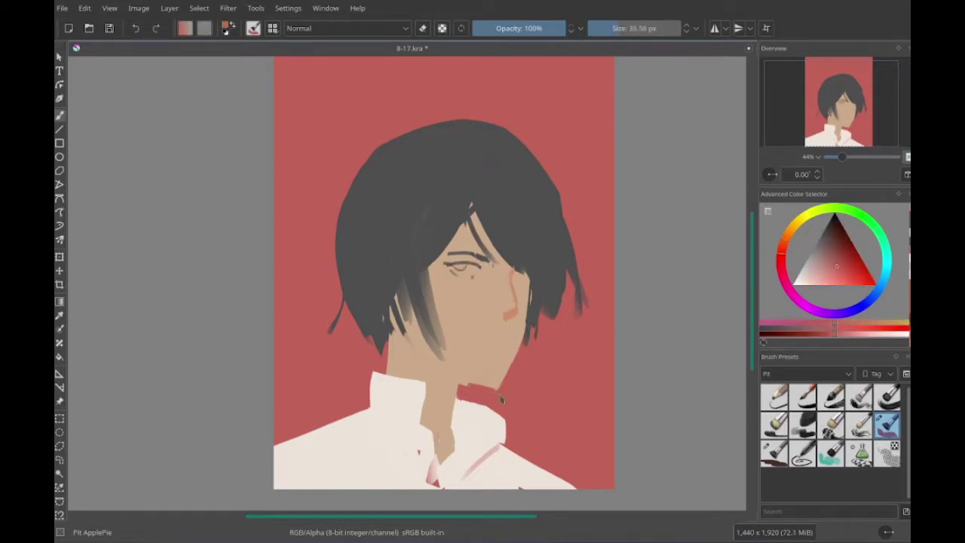
{"action": "key", "text": "bracketright"}
{"action": "left_click", "coordinate": [504, 328], "text": "ctrl"}
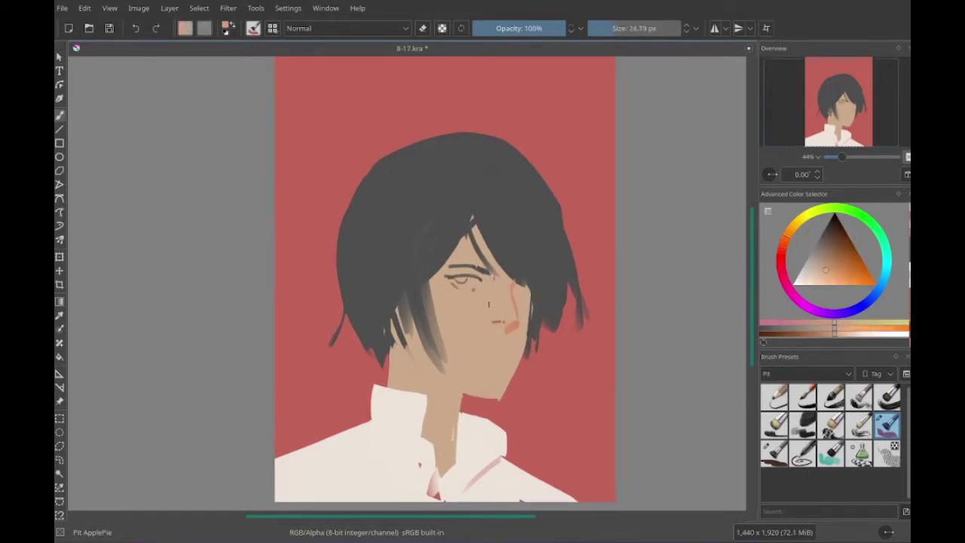
{"action": "key", "text": "bracketright"}
{"action": "key", "text": "bracketright"}
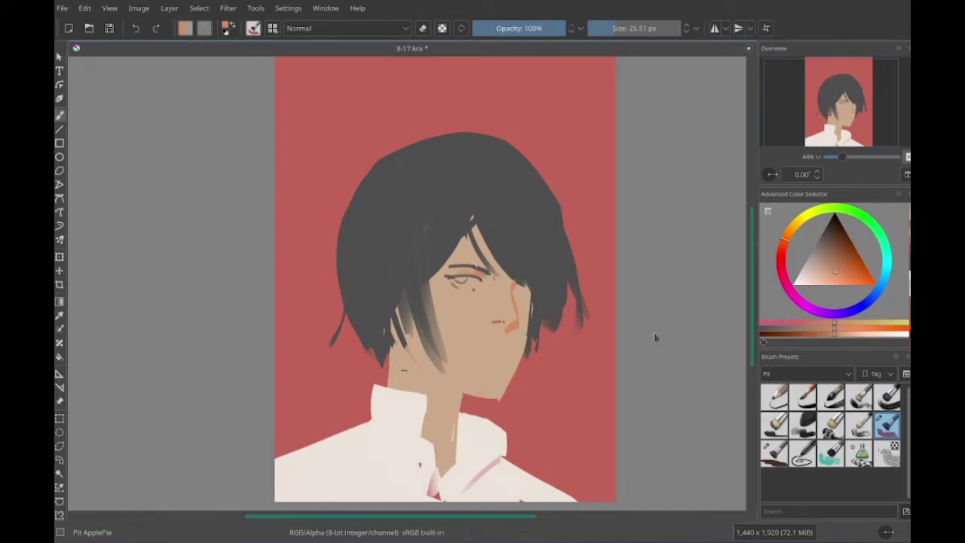
- Add reddish-orange shading at the inner corner of the eye and beneath it
{"action": "left_click_drag", "start_coordinate": [653, 332], "coordinate": [666, 327]}
{"action": "left_click", "coordinate": [490, 277], "text": "ctrl"}
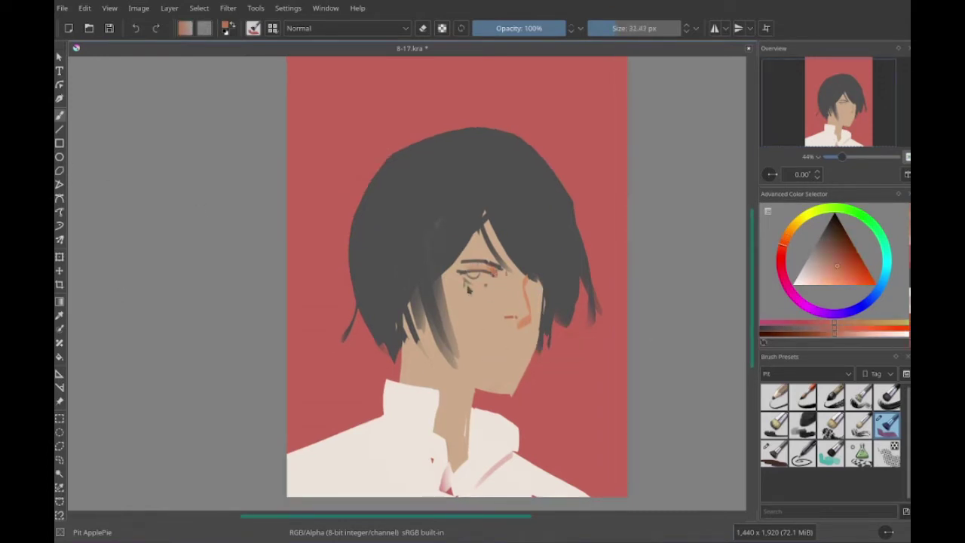
{"action": "left_click", "coordinate": [517, 311], "text": "ctrl"}
{"action": "left_click_drag", "start_coordinate": [445, 301], "coordinate": [475, 279]}
- Paint the white of the near eye and fill its iris with blue
{"action": "left_click", "coordinate": [469, 280], "text": "ctrl"}
{"action": "key", "text": "["}
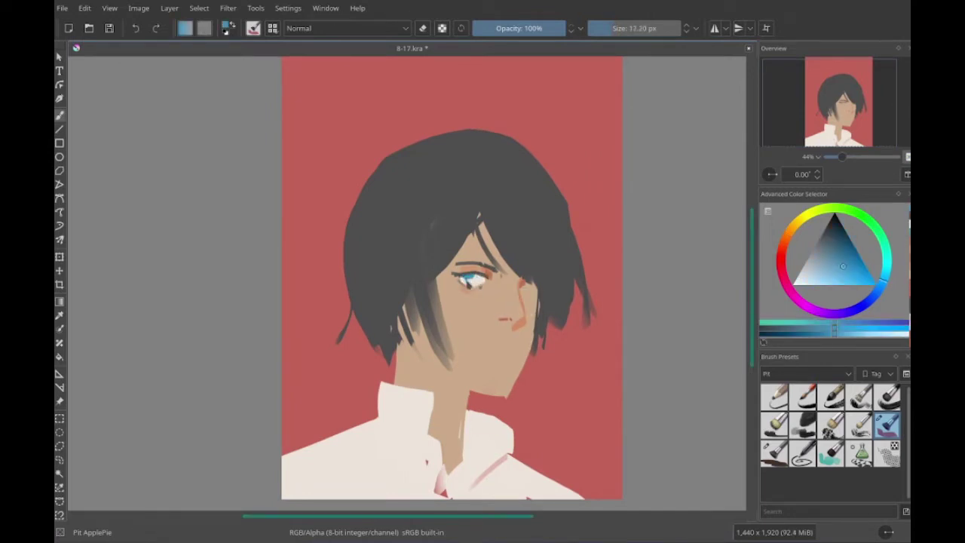
{"action": "key", "text": "]"}
{"action": "left_click", "coordinate": [286, 461], "text": "ctrl"}
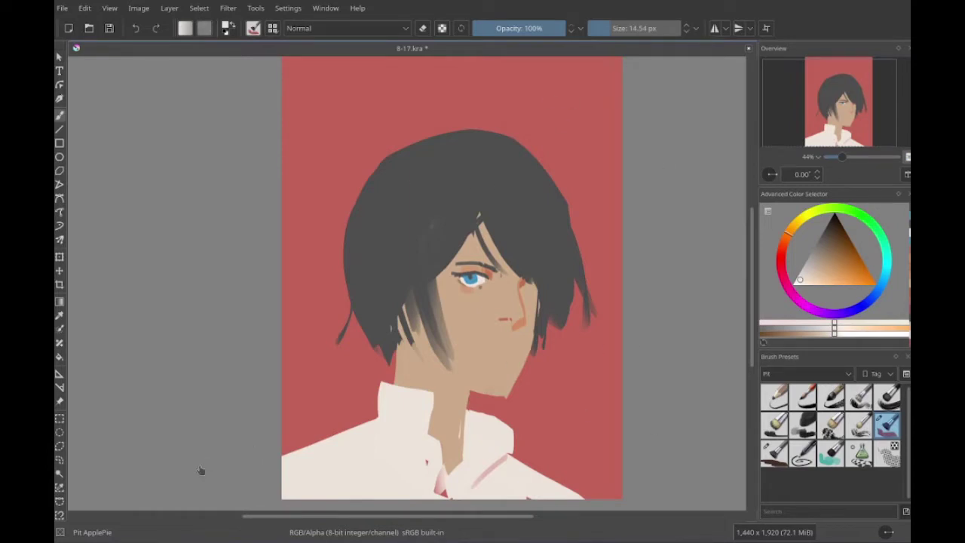
{"action": "key", "text": "["}
{"action": "left_click_drag", "start_coordinate": [453, 302], "coordinate": [434, 293]}
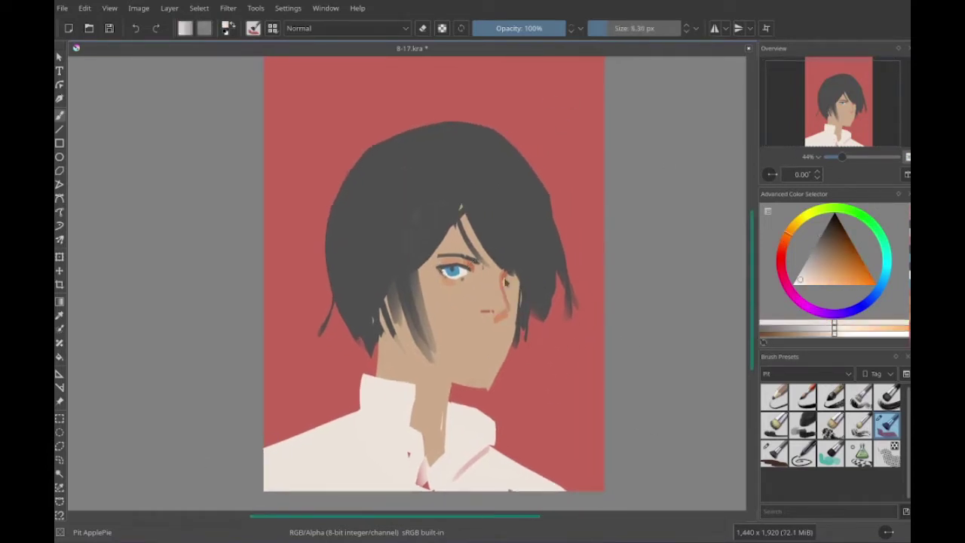
- Paint the white of the far eye beside the nose bridge in the shirt's off-white
{"action": "key", "text": "]"}
{"action": "left_click", "coordinate": [507, 279]}
{"action": "key", "text": "]"}
{"action": "key", "text": "]"}
{"action": "key", "text": "]"}
{"action": "key", "text": "]"}
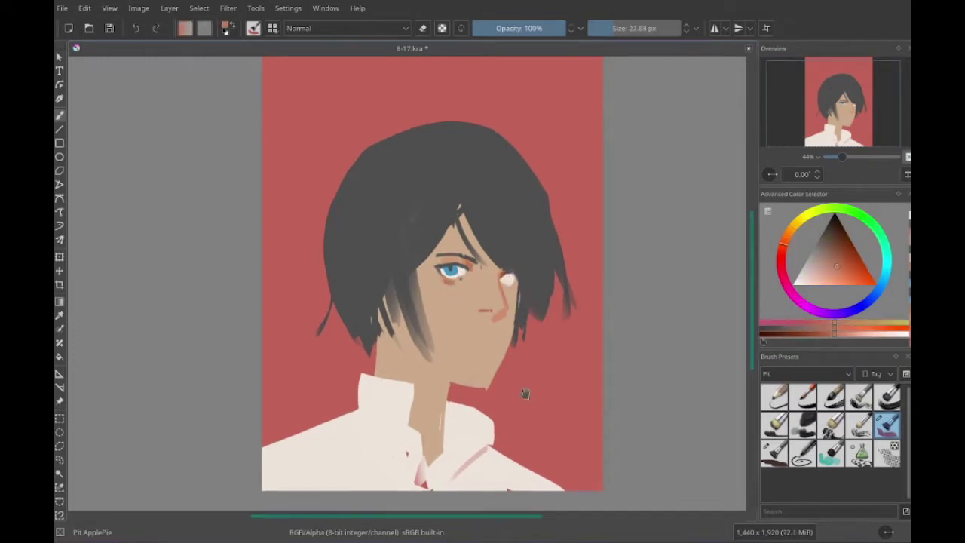
- Shade the side of the nose and the lower lid of the far eye in reddish orange
{"action": "left_click_drag", "start_coordinate": [523, 392], "coordinate": [538, 381]}
{"action": "left_click_drag", "start_coordinate": [508, 205], "coordinate": [490, 201]}
{"action": "left_click", "coordinate": [467, 334], "text": "ctrl"}
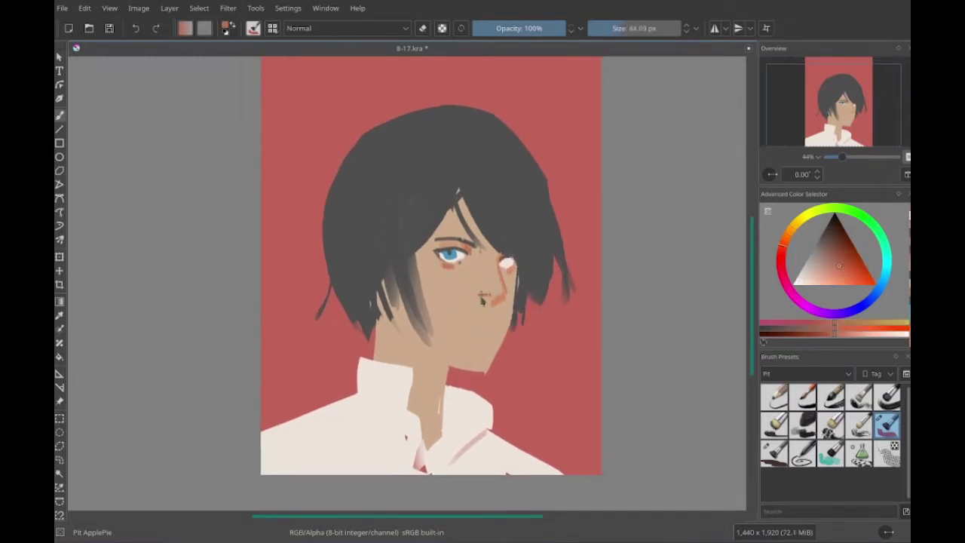
{"action": "key", "text": "]"}
{"action": "mouse_move", "coordinate": [477, 337]}
{"action": "left_mouse_down"}
{"action": "mouse_move", "coordinate": [467, 333]}
{"action": "mouse_move", "coordinate": [477, 322]}
{"action": "left_mouse_up"}
- Try a thin reddish-orange mouth line below the nose and paint over it with skin tone
{"action": "key", "text": "["}
{"action": "key", "text": "["}
{"action": "key", "text": "["}
{"action": "key", "text": "["}
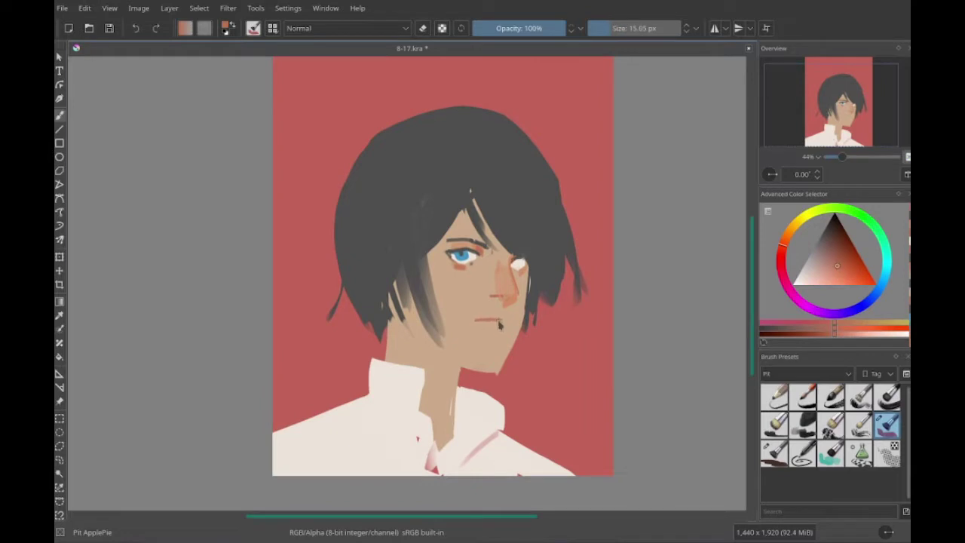
{"action": "left_click", "coordinate": [498, 324], "text": "ctrl"}
{"action": "key", "text": "]"}
{"action": "left_click_drag", "start_coordinate": [490, 329], "coordinate": [474, 336]}
{"action": "key", "text": "]"}
- Blend the nose shading and add warm orange shadow along the underside of the jaw and down the neck
{"action": "left_click", "coordinate": [495, 301], "text": "ctrl"}
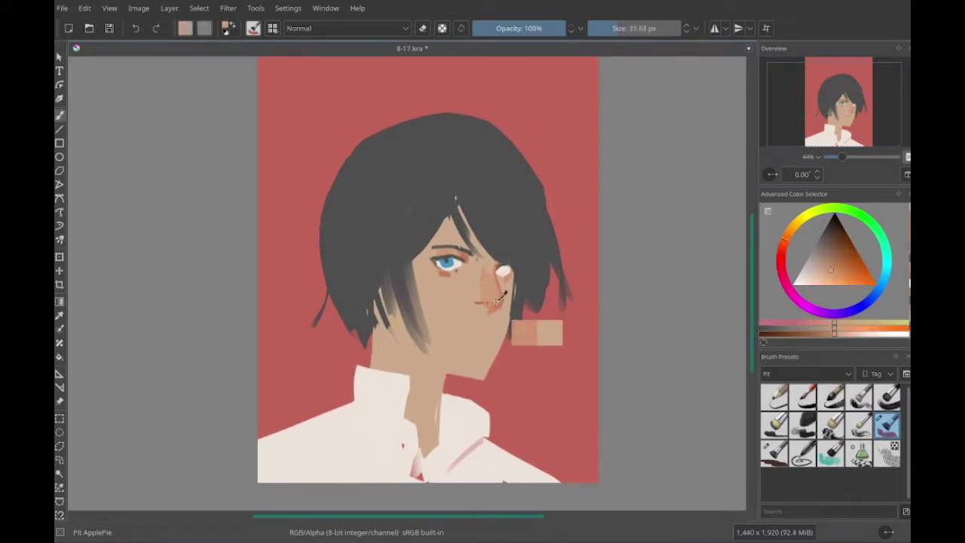
{"action": "key", "text": "["}
{"action": "mouse_move", "coordinate": [479, 380]}
{"action": "left_mouse_down"}
{"action": "mouse_move", "coordinate": [504, 372]}
{"action": "mouse_move", "coordinate": [493, 370]}
{"action": "mouse_move", "coordinate": [489, 387]}
{"action": "left_mouse_up"}
{"action": "key", "text": "]"}
{"action": "key", "text": "]"}
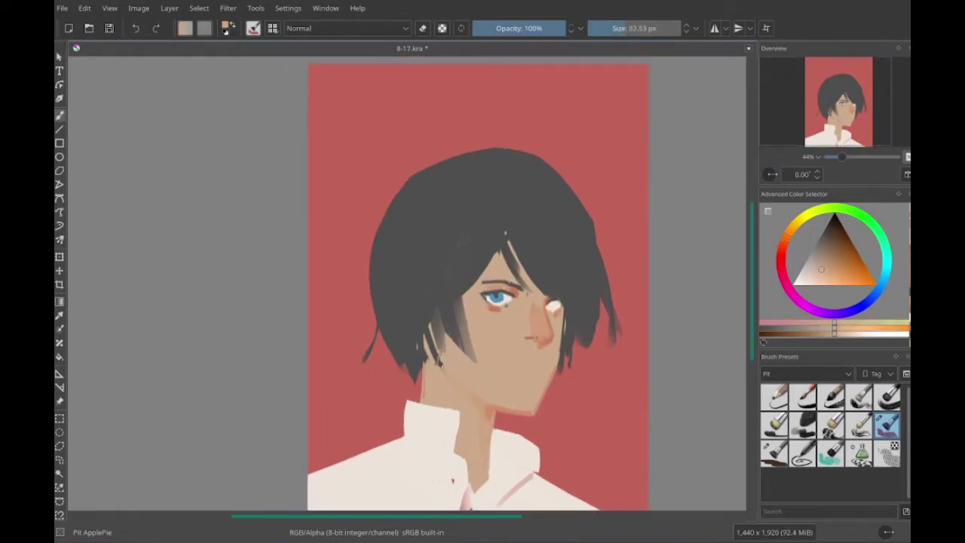
- Touch up the dark hair strands over the forehead and beside the cheek
{"action": "left_click_drag", "start_coordinate": [615, 282], "coordinate": [610, 300]}
{"action": "key", "text": "]"}
{"action": "left_click", "coordinate": [391, 296], "text": "ctrl"}
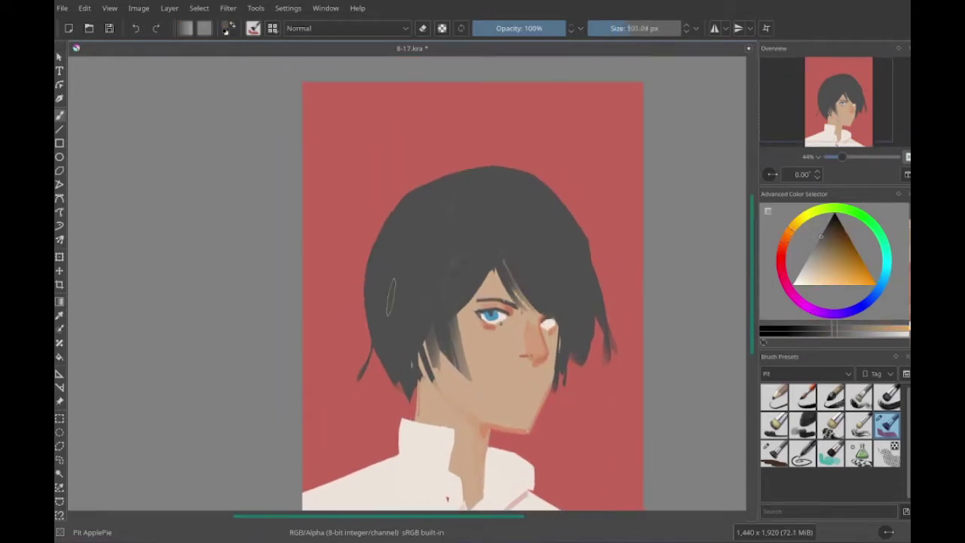
{"action": "left_click_drag", "start_coordinate": [493, 226], "coordinate": [493, 184]}
- Fill the far eye's iris with the blue sampled from the near eye, using a small brush
{"action": "left_click", "coordinate": [491, 273], "text": "ctrl"}
{"action": "key", "text": "["}
{"action": "key", "text": "["}
{"action": "key", "text": "["}
{"action": "key", "text": "["}
{"action": "key", "text": "["}
{"action": "key", "text": "["}
{"action": "key", "text": "["}
{"action": "left_click", "coordinate": [549, 282]}
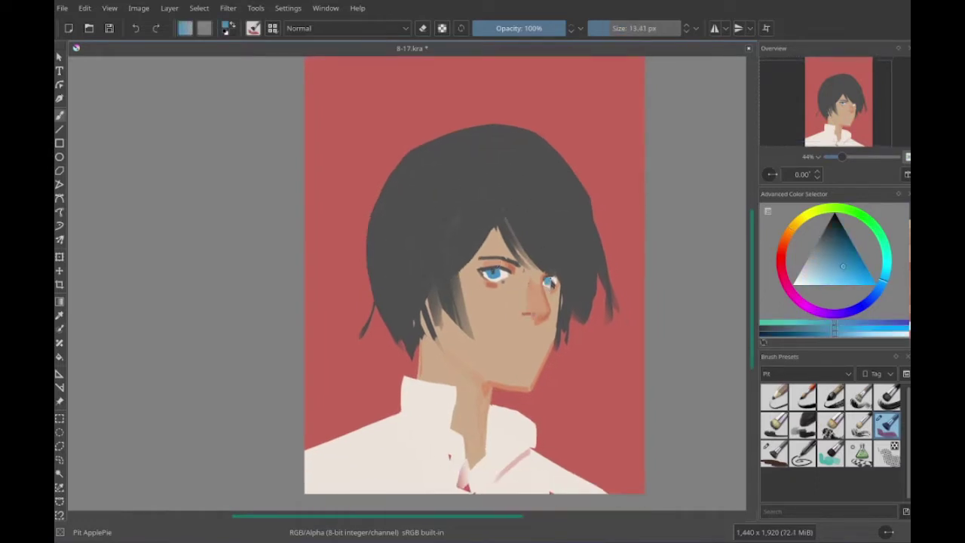
- Paint the mouth line in reddish orange and add a soft lower-lip shadow beneath it
{"action": "left_click", "coordinate": [558, 313], "text": "ctrl"}
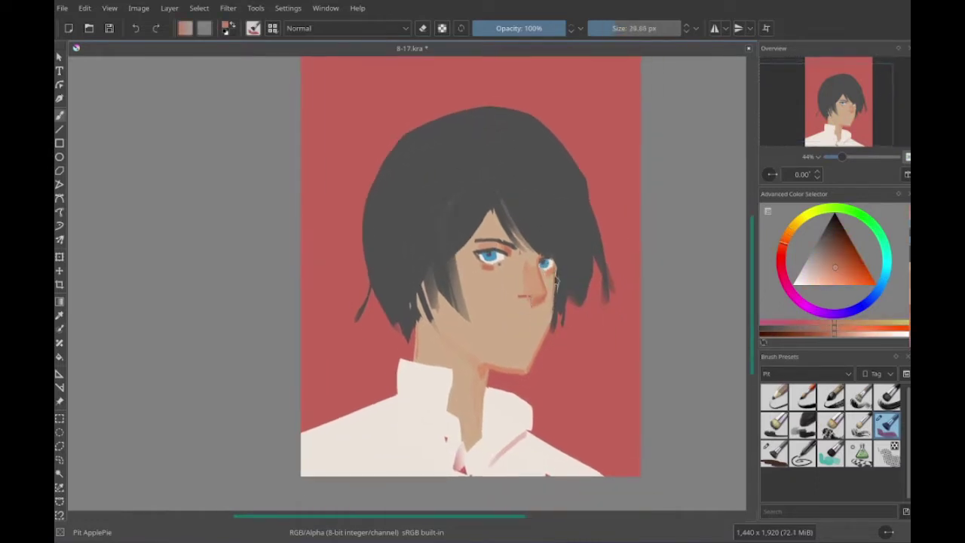
{"action": "key", "text": "]"}
{"action": "left_click_drag", "start_coordinate": [528, 341], "coordinate": [537, 308]}
{"action": "left_click_drag", "start_coordinate": [518, 308], "coordinate": [544, 307]}
{"action": "left_click", "coordinate": [546, 317], "text": "ctrl"}
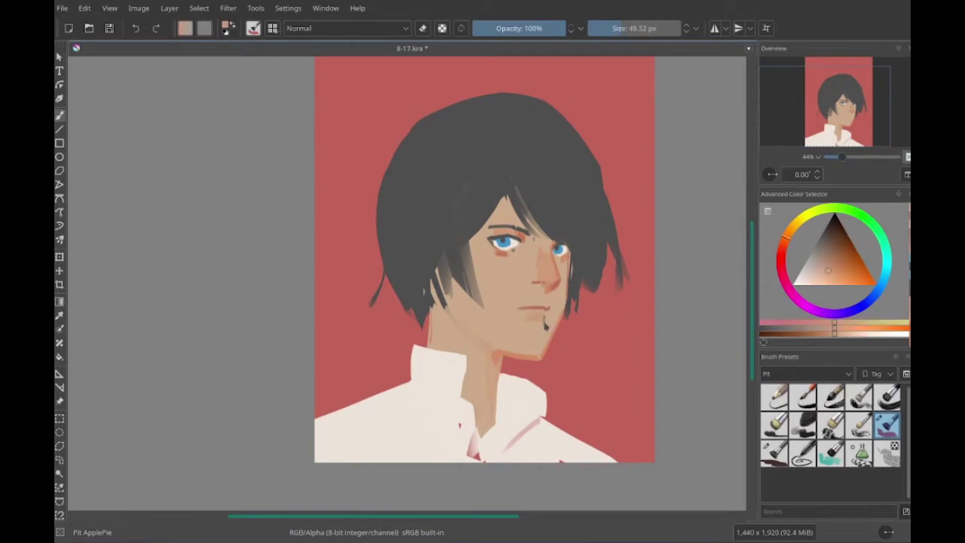
- Strengthen the jawline and chin edge with a reddish-brown shadow stroke
{"action": "key", "text": "]"}
{"action": "key", "text": "]"}
{"action": "key", "text": "]"}
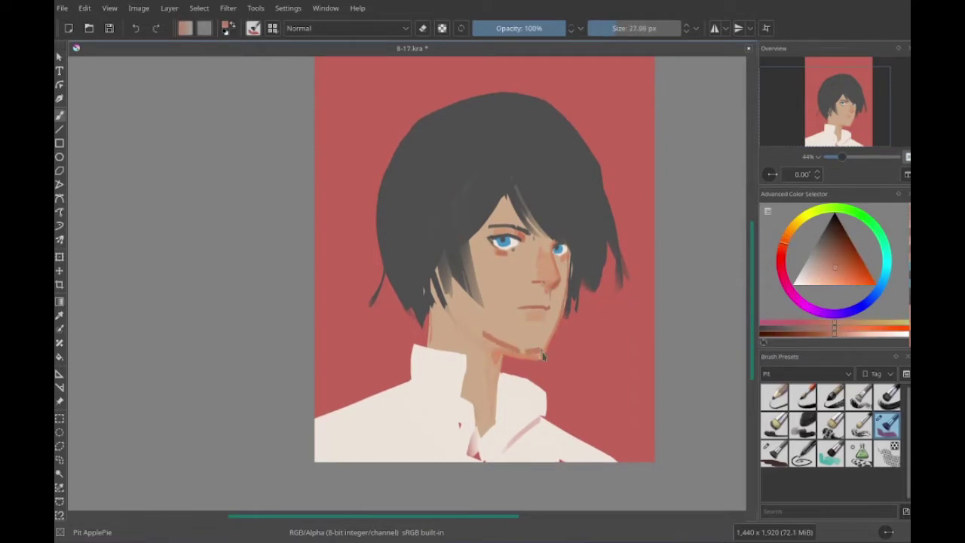
{"action": "left_click_drag", "start_coordinate": [543, 355], "coordinate": [498, 400]}
- Shorten the neck with a freehand selection around the head, deselect, and fill the bare bottom strip with shirt off-white and background red
{"action": "mouse_move", "coordinate": [305, 180]}
{"action": "left_mouse_down"}
{"action": "mouse_move", "coordinate": [571, 133]}
{"action": "mouse_move", "coordinate": [303, 184]}
{"action": "left_mouse_up"}
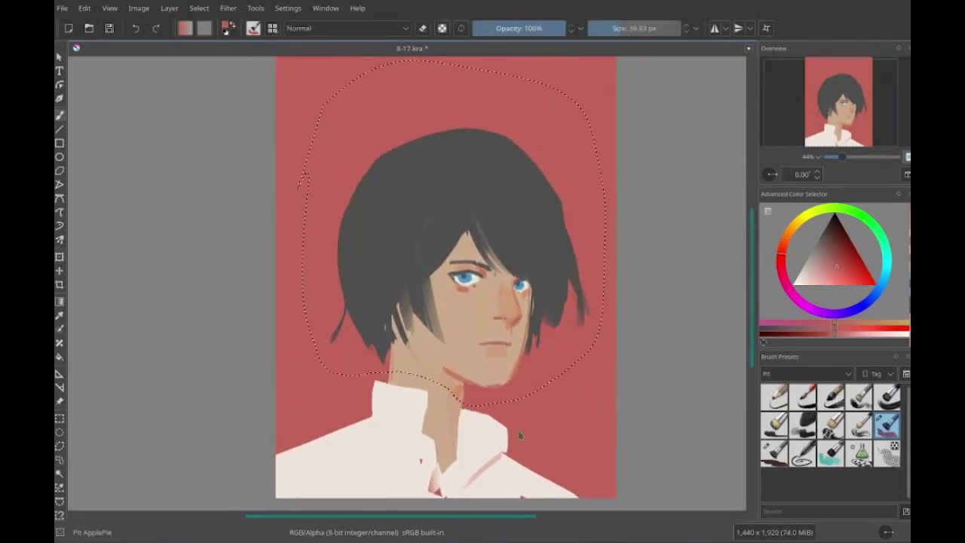
{"action": "left_click_drag", "start_coordinate": [321, 136], "coordinate": [381, 367]}
{"action": "mouse_move", "coordinate": [468, 241]}
{"action": "left_mouse_down"}
{"action": "mouse_move", "coordinate": [316, 128]}
{"action": "mouse_move", "coordinate": [595, 249]}
{"action": "mouse_move", "coordinate": [611, 301]}
{"action": "mouse_move", "coordinate": [615, 168]}
{"action": "mouse_move", "coordinate": [608, 184]}
{"action": "left_mouse_up"}
{"action": "key", "text": "ctrl+z"}
{"action": "key", "text": "ctrl+shift+a"}
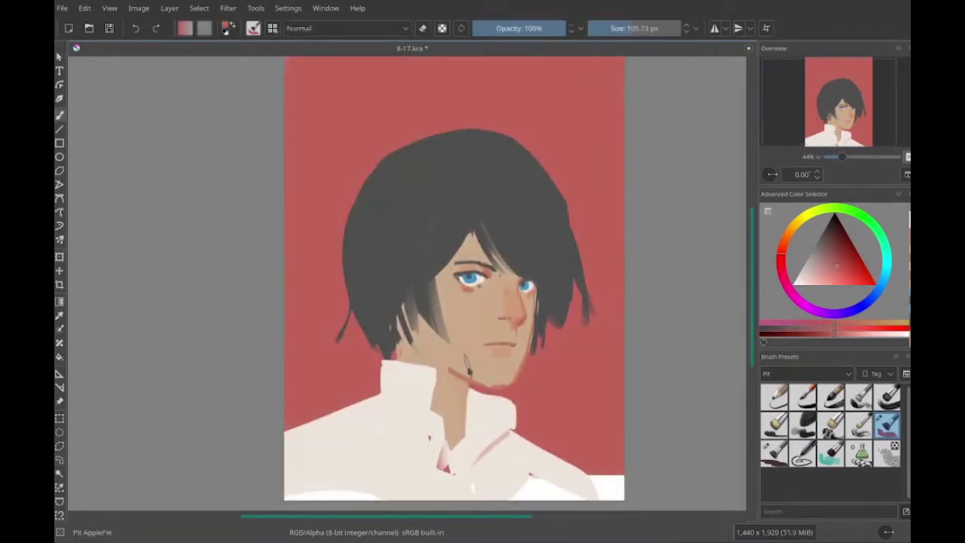
{"action": "left_click", "coordinate": [544, 315], "text": "ctrl"}
{"action": "left_click", "coordinate": [605, 486], "text": "ctrl"}
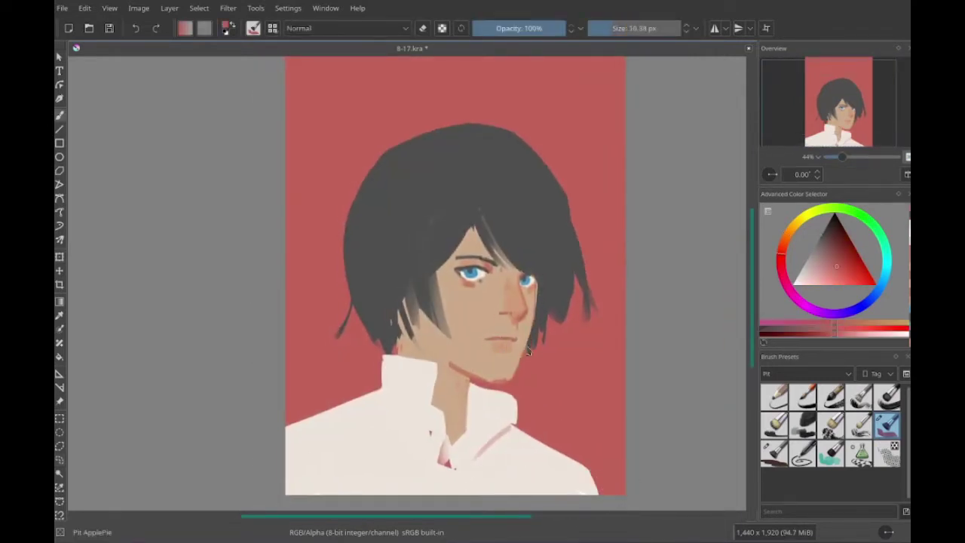
- Shade the skin under the side hair in reddish orange and rework the dark strands near the ear and far cheek
{"action": "left_click", "coordinate": [468, 381], "text": "ctrl"}
{"action": "left_click_drag", "start_coordinate": [431, 331], "coordinate": [459, 345]}
{"action": "left_click", "coordinate": [405, 305], "text": "ctrl"}
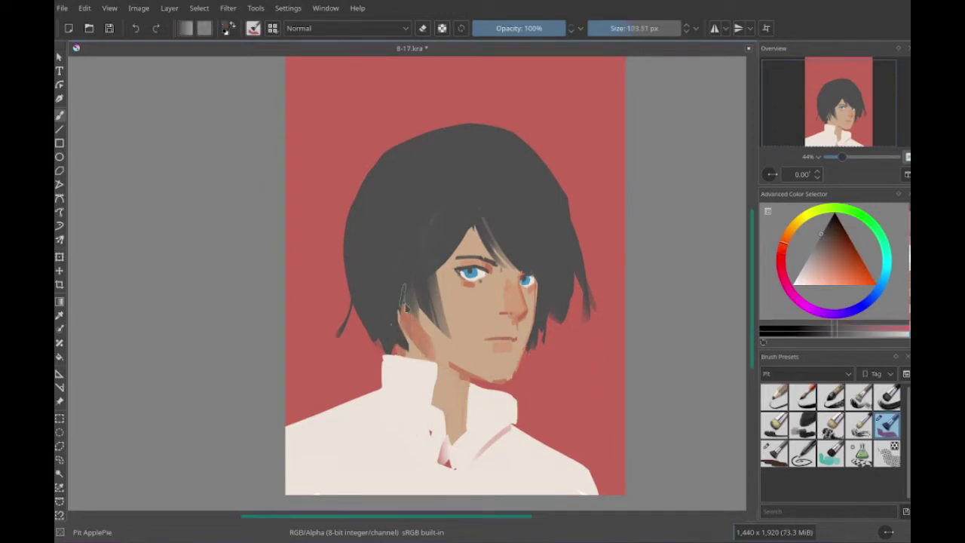
{"action": "left_click_drag", "start_coordinate": [405, 306], "coordinate": [379, 389]}
{"action": "left_click_drag", "start_coordinate": [536, 353], "coordinate": [541, 322]}
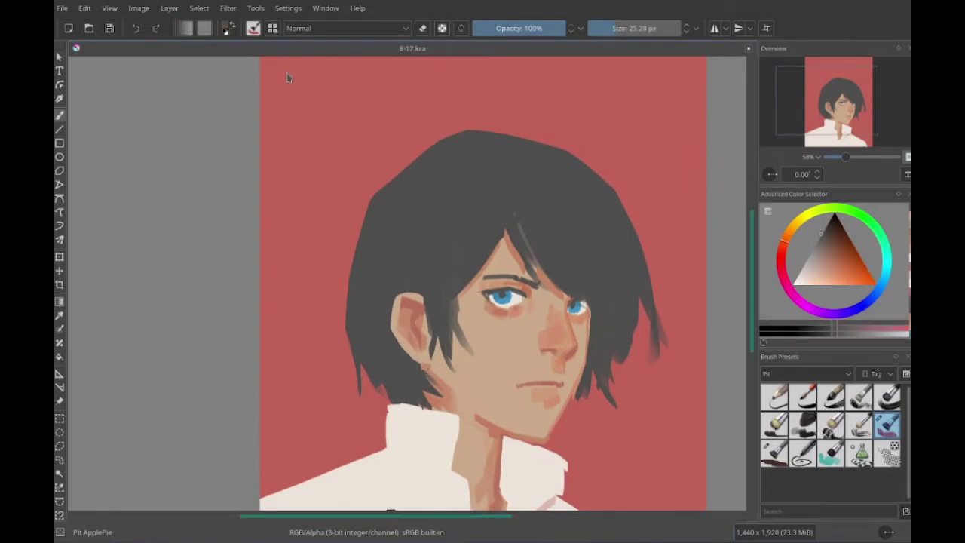
- Refine the shading around the mouth and lower lip with a sampled skin shadow colour
{"action": "left_click_drag", "start_coordinate": [530, 212], "coordinate": [473, 212]}
{"action": "scroll", "coordinate": [505, 245], "scroll_direction": "down", "scroll_amount": 2}
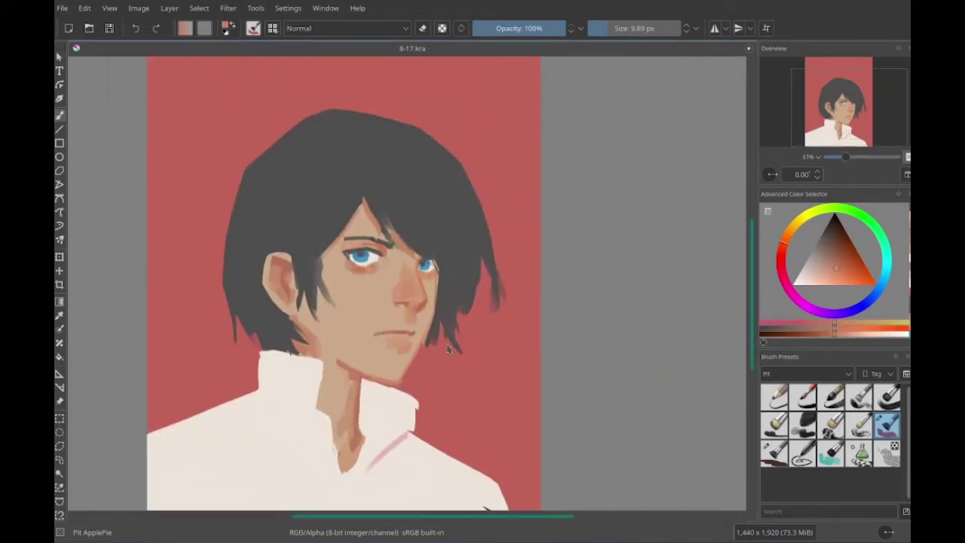
{"action": "left_click", "coordinate": [421, 326], "text": "ctrl"}
{"action": "left_click_drag", "start_coordinate": [381, 343], "coordinate": [399, 326]}
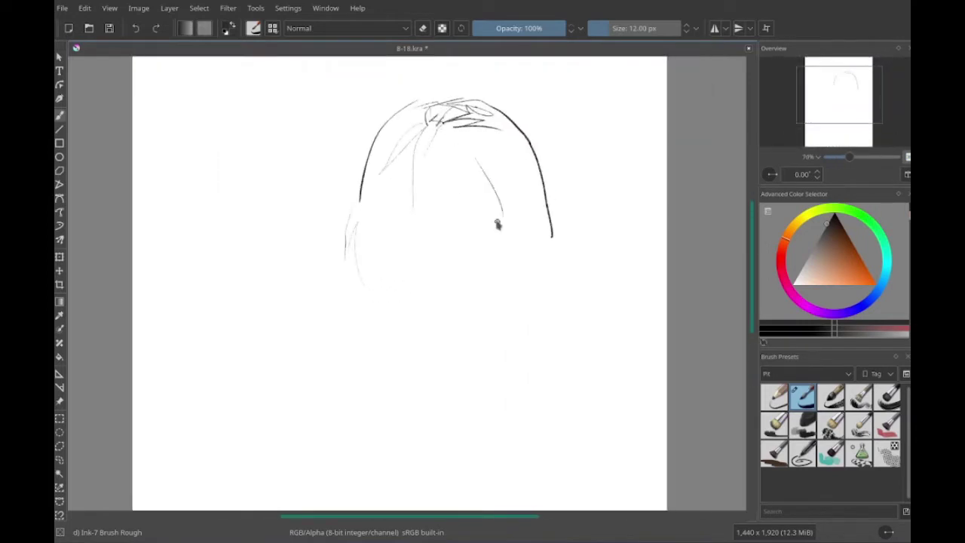
- Sketch the fringe, eyebrows and eyes inside the new head outline, with a hair strand flicking outward at the side
{"action": "left_click_drag", "start_coordinate": [552, 181], "coordinate": [579, 202]}
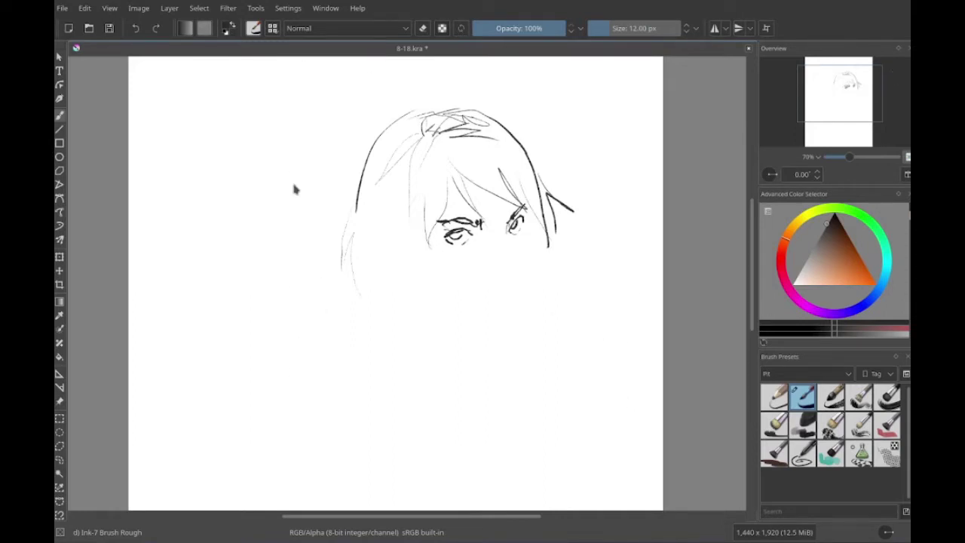
{"action": "scroll", "coordinate": [334, 371], "scroll_direction": "up", "scroll_amount": 2}
{"action": "scroll", "coordinate": [334, 370], "scroll_direction": "right", "scroll_amount": 1}
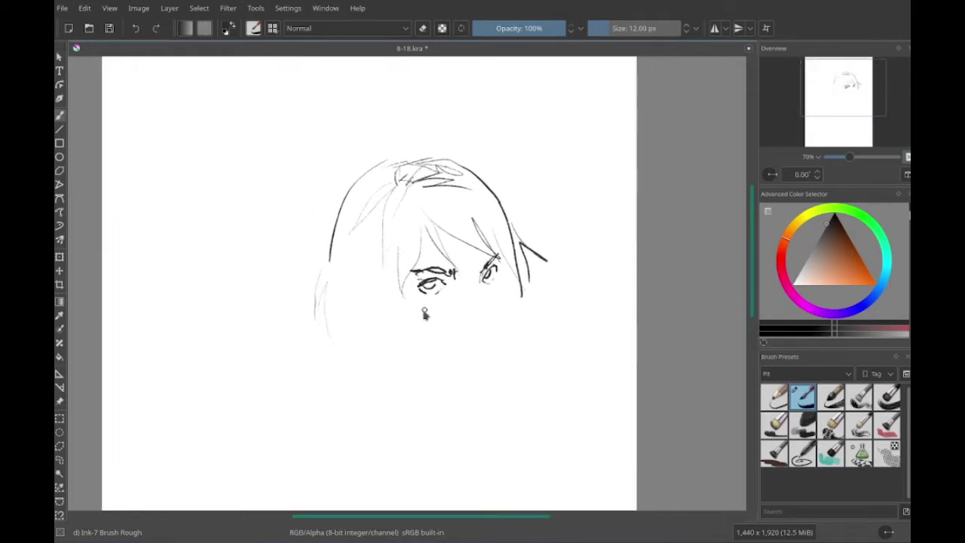
- Ink the nose, the far contour of the face and the jawline in black below the eyes
{"action": "mouse_move", "coordinate": [501, 261]}
{"action": "left_mouse_down"}
{"action": "mouse_move", "coordinate": [510, 285]}
{"action": "mouse_move", "coordinate": [476, 371]}
{"action": "left_mouse_up"}
{"action": "left_click_drag", "start_coordinate": [411, 352], "coordinate": [459, 380]}
{"action": "scroll", "coordinate": [444, 340], "scroll_direction": "up", "scroll_amount": 2}
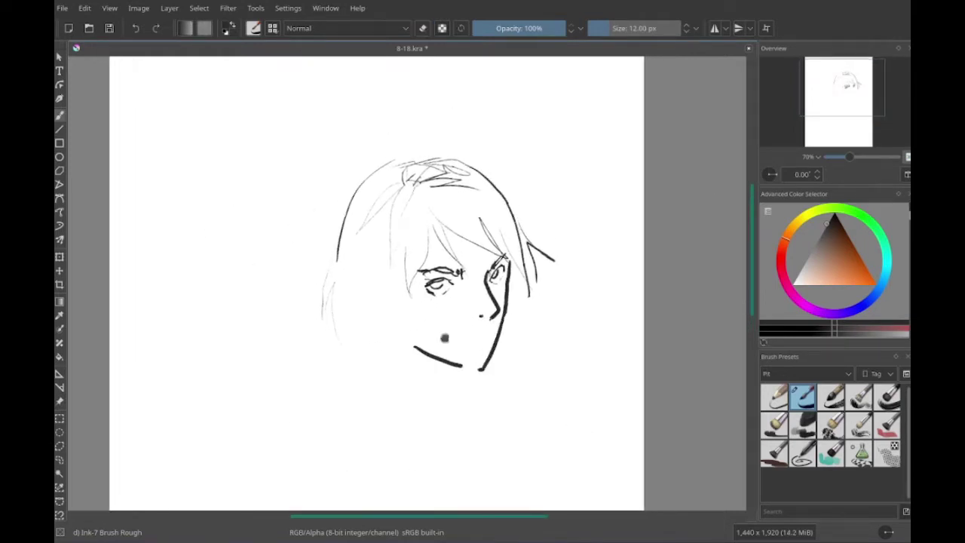
- Ink the mouth line and nostril, and sketch long hair strands down both sides of the face
{"action": "left_click_drag", "start_coordinate": [459, 337], "coordinate": [512, 341]}
{"action": "left_click_drag", "start_coordinate": [434, 326], "coordinate": [463, 337]}
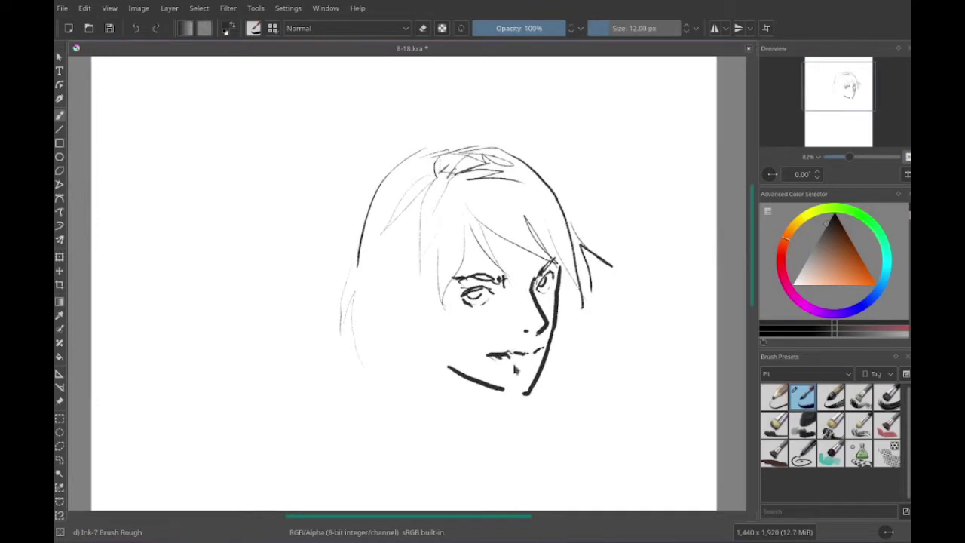
{"action": "left_click_drag", "start_coordinate": [511, 316], "coordinate": [520, 317]}
{"action": "left_click_drag", "start_coordinate": [580, 365], "coordinate": [586, 384]}
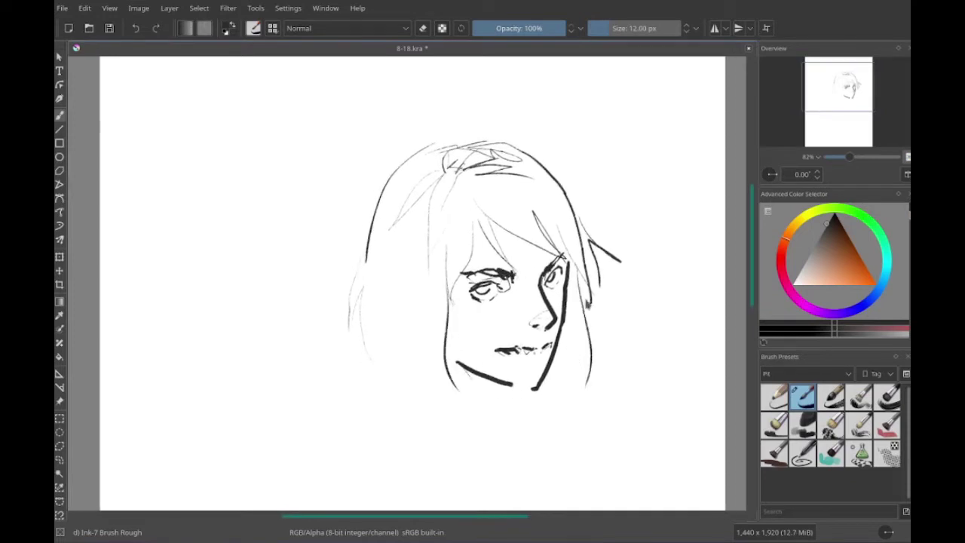
{"action": "left_click_drag", "start_coordinate": [528, 324], "coordinate": [535, 324]}
- Draw the pointed ear behind the side hair, with choppy hair strands around and beneath it
{"action": "left_click_drag", "start_coordinate": [373, 243], "coordinate": [374, 385]}
{"action": "mouse_move", "coordinate": [380, 305]}
{"action": "left_mouse_down"}
{"action": "mouse_move", "coordinate": [415, 295]}
{"action": "mouse_move", "coordinate": [426, 331]}
{"action": "left_mouse_up"}
{"action": "mouse_move", "coordinate": [421, 264]}
{"action": "left_mouse_down"}
{"action": "mouse_move", "coordinate": [433, 377]}
{"action": "mouse_move", "coordinate": [444, 386]}
{"action": "left_mouse_up"}
{"action": "left_click_drag", "start_coordinate": [411, 332], "coordinate": [431, 343]}
{"action": "left_click_drag", "start_coordinate": [426, 350], "coordinate": [428, 356]}
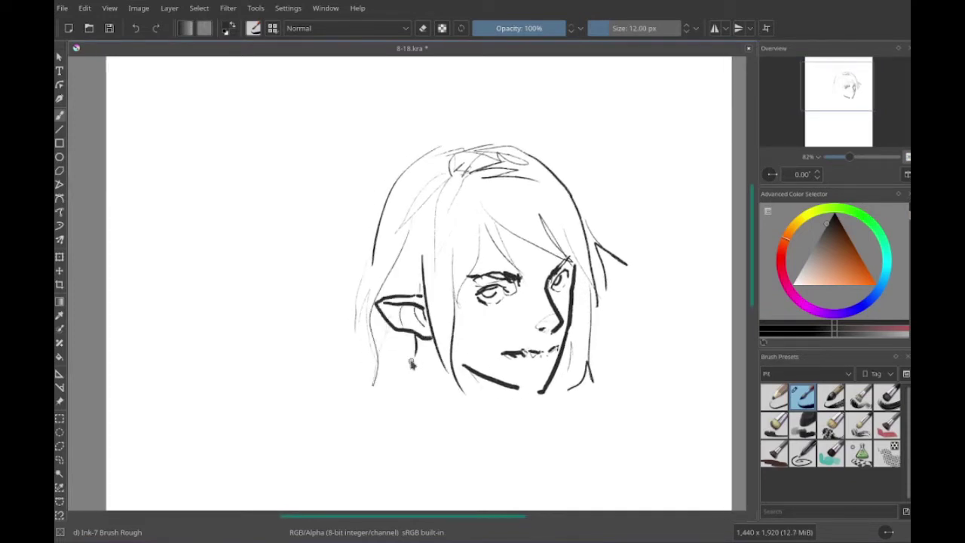
{"action": "left_click_drag", "start_coordinate": [352, 324], "coordinate": [327, 316]}
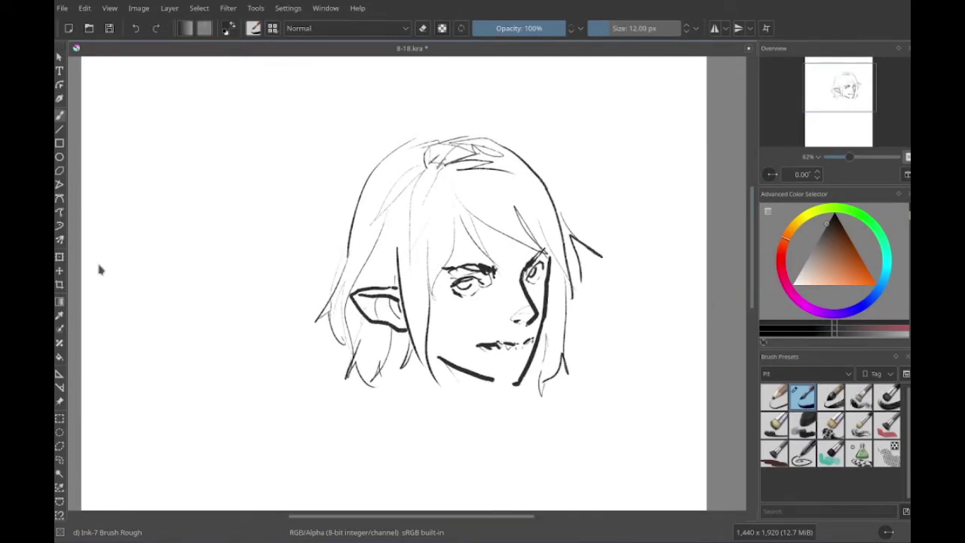
- Sketch the neck and the start of the collar and shoulder below the jaw
{"action": "mouse_move", "coordinate": [407, 301]}
{"action": "left_mouse_down"}
{"action": "mouse_move", "coordinate": [407, 262]}
{"action": "mouse_move", "coordinate": [437, 233]}
{"action": "left_mouse_up"}
{"action": "left_click_drag", "start_coordinate": [385, 282], "coordinate": [324, 386]}
{"action": "left_click_drag", "start_coordinate": [475, 325], "coordinate": [468, 387]}
{"action": "mouse_move", "coordinate": [437, 302]}
{"action": "left_mouse_down"}
{"action": "mouse_move", "coordinate": [453, 192]}
{"action": "mouse_move", "coordinate": [465, 332]}
{"action": "left_mouse_up"}
{"action": "left_click_drag", "start_coordinate": [388, 339], "coordinate": [430, 343]}
- Sketch the V-shaped vest neckline, the vest's armhole and both sides of the near upper arm
{"action": "left_click_drag", "start_coordinate": [414, 313], "coordinate": [549, 464]}
{"action": "left_click_drag", "start_coordinate": [515, 337], "coordinate": [561, 439]}
{"action": "mouse_move", "coordinate": [513, 309]}
{"action": "left_mouse_down"}
{"action": "mouse_move", "coordinate": [550, 381]}
{"action": "mouse_move", "coordinate": [456, 394]}
{"action": "mouse_move", "coordinate": [482, 377]}
{"action": "left_mouse_up"}
{"action": "left_click_drag", "start_coordinate": [355, 316], "coordinate": [321, 481]}
{"action": "left_click_drag", "start_coordinate": [490, 324], "coordinate": [475, 426]}
{"action": "mouse_move", "coordinate": [466, 347]}
{"action": "left_mouse_down"}
{"action": "mouse_move", "coordinate": [446, 358]}
{"action": "mouse_move", "coordinate": [407, 460]}
{"action": "left_mouse_up"}
{"action": "left_click_drag", "start_coordinate": [308, 462], "coordinate": [312, 383]}
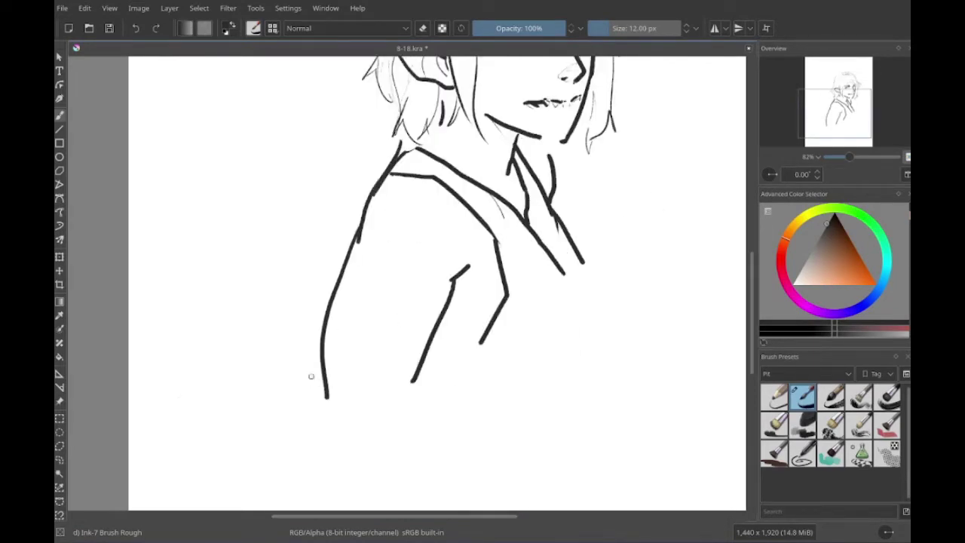
- Undo the last stroke, then extend the near arm and draw the front contour of the torso
{"action": "scroll", "coordinate": [310, 375], "scroll_direction": "up", "scroll_amount": 3}
{"action": "key", "text": "ctrl+z"}
{"action": "scroll", "coordinate": [312, 453], "scroll_direction": "up", "scroll_amount": 2}
{"action": "mouse_move", "coordinate": [308, 475]}
{"action": "left_mouse_down"}
{"action": "mouse_move", "coordinate": [328, 379]}
{"action": "mouse_move", "coordinate": [271, 285]}
{"action": "left_mouse_up"}
{"action": "left_click", "coordinate": [452, 392]}
{"action": "left_click_drag", "start_coordinate": [453, 392], "coordinate": [536, 329]}
{"action": "mouse_move", "coordinate": [333, 350]}
{"action": "left_mouse_down"}
{"action": "mouse_move", "coordinate": [357, 385]}
{"action": "mouse_move", "coordinate": [281, 528]}
{"action": "mouse_move", "coordinate": [349, 383]}
{"action": "mouse_move", "coordinate": [377, 437]}
{"action": "left_mouse_up"}
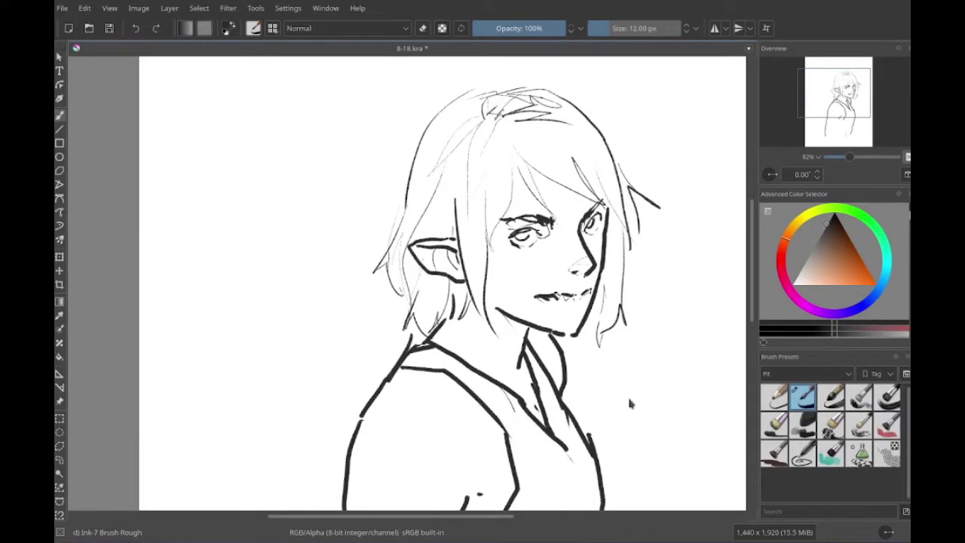
- Draw the vest's criss-cross side lacing below a hatched dark gap under the arm, with light cloth folds
{"action": "mouse_move", "coordinate": [627, 381]}
{"action": "left_mouse_down"}
{"action": "mouse_move", "coordinate": [416, 427]}
{"action": "mouse_move", "coordinate": [371, 400]}
{"action": "mouse_move", "coordinate": [455, 377]}
{"action": "mouse_move", "coordinate": [439, 338]}
{"action": "mouse_move", "coordinate": [467, 327]}
{"action": "mouse_move", "coordinate": [430, 319]}
{"action": "mouse_move", "coordinate": [445, 366]}
{"action": "mouse_move", "coordinate": [392, 410]}
{"action": "mouse_move", "coordinate": [465, 372]}
{"action": "mouse_move", "coordinate": [465, 339]}
{"action": "mouse_move", "coordinate": [445, 386]}
{"action": "left_mouse_up"}
{"action": "mouse_move", "coordinate": [410, 432]}
{"action": "left_mouse_down"}
{"action": "mouse_move", "coordinate": [445, 388]}
{"action": "mouse_move", "coordinate": [371, 363]}
{"action": "left_mouse_up"}
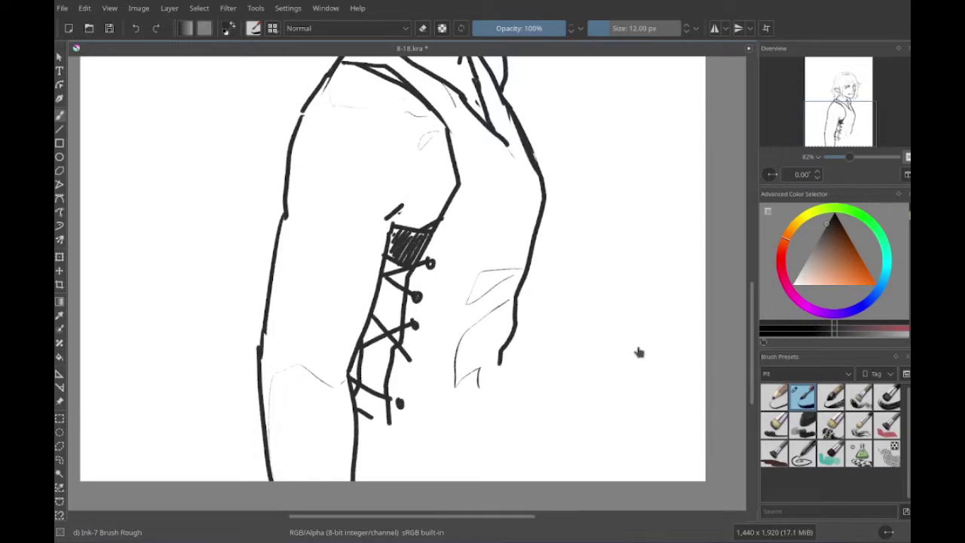
{"action": "left_click_drag", "start_coordinate": [633, 345], "coordinate": [649, 292]}
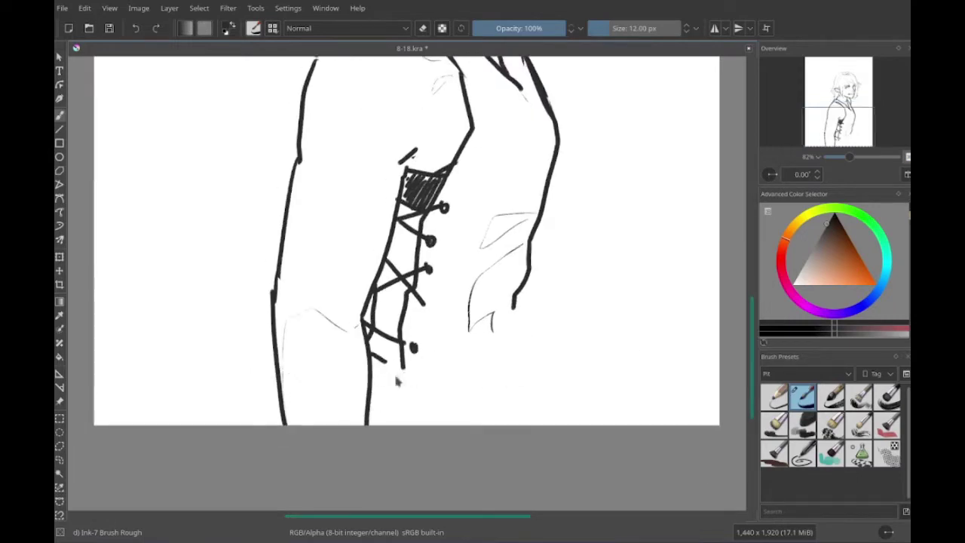
- Draw the vest's lower hem with notches and small triangular cut-outs, and complete the lowest laces
{"action": "left_click_drag", "start_coordinate": [393, 371], "coordinate": [530, 377]}
{"action": "left_click_drag", "start_coordinate": [362, 75], "coordinate": [422, 113]}
{"action": "left_click_drag", "start_coordinate": [467, 411], "coordinate": [524, 381]}
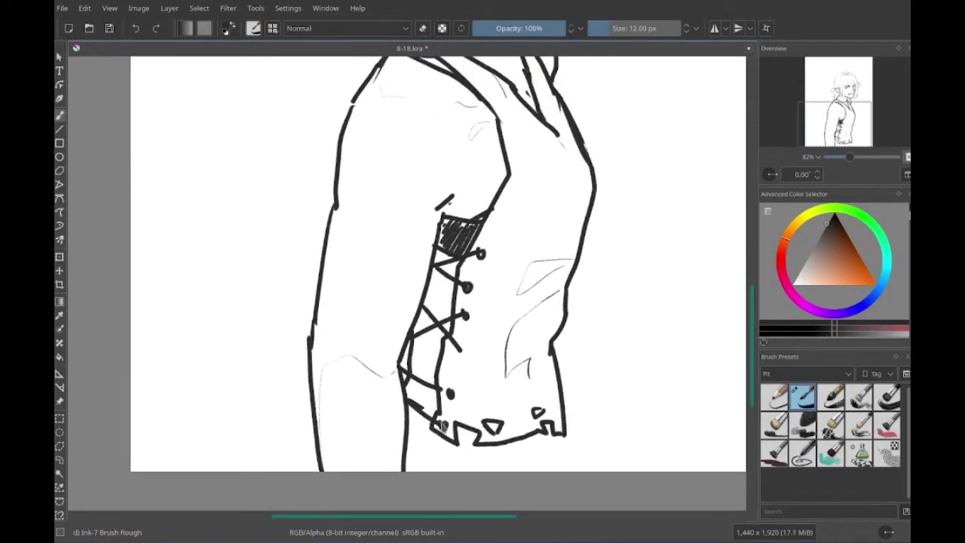
{"action": "mouse_move", "coordinate": [428, 383]}
{"action": "left_mouse_down"}
{"action": "mouse_move", "coordinate": [357, 361]}
{"action": "mouse_move", "coordinate": [339, 411]}
{"action": "mouse_move", "coordinate": [450, 385]}
{"action": "left_mouse_up"}
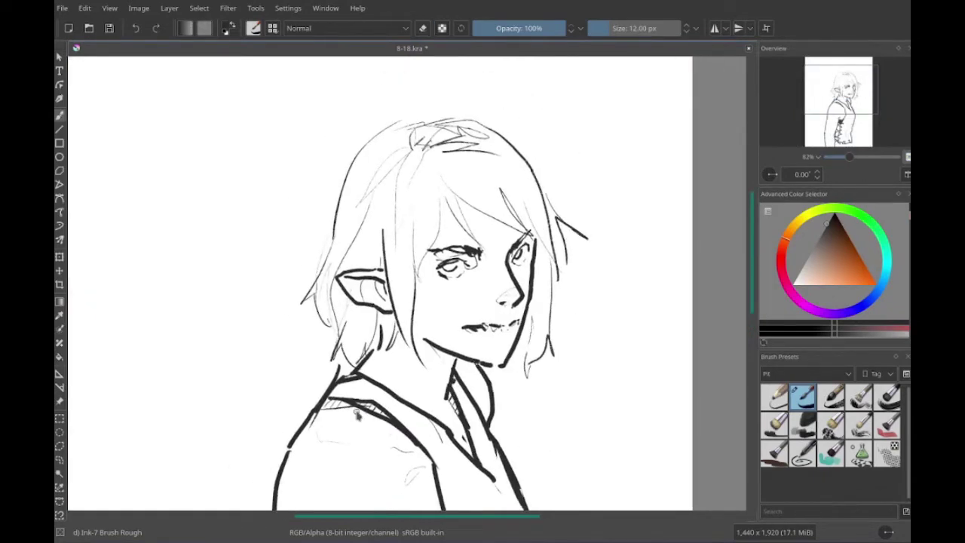
- Darken the inside of the open collar, then move the whole figure upward on the canvas with Transform
{"action": "left_click_drag", "start_coordinate": [357, 414], "coordinate": [437, 272]}
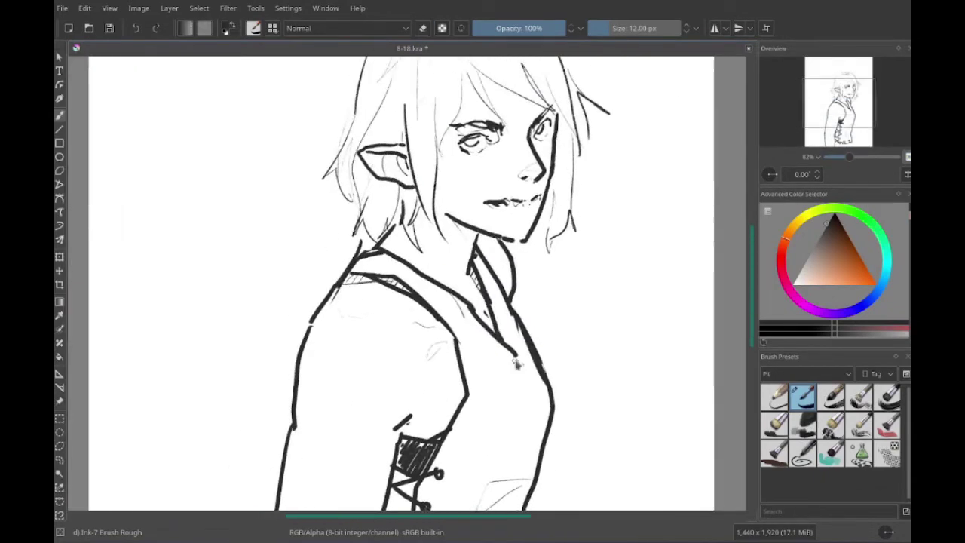
{"action": "left_click_drag", "start_coordinate": [513, 272], "coordinate": [527, 296]}
{"action": "mouse_move", "coordinate": [603, 354]}
{"action": "left_mouse_down"}
{"action": "mouse_move", "coordinate": [478, 377]}
{"action": "mouse_move", "coordinate": [452, 302]}
{"action": "mouse_move", "coordinate": [468, 105]}
{"action": "left_mouse_up"}
{"action": "key", "text": "ctrl+t"}
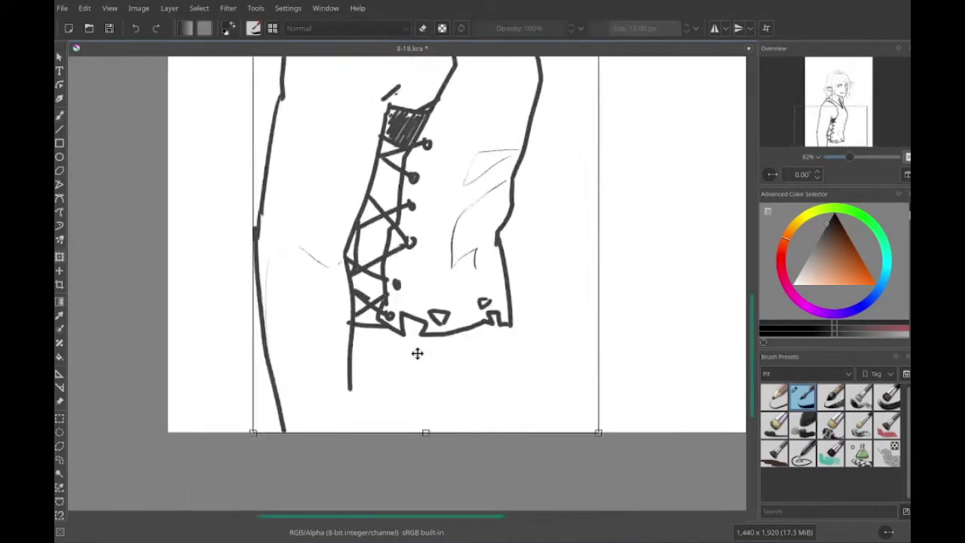
{"action": "key", "text": "b"}
- Draw a belt with a buckle under the vest hem and the top of the trousers with a curved pocket
{"action": "left_click_drag", "start_coordinate": [380, 392], "coordinate": [488, 404]}
{"action": "left_click_drag", "start_coordinate": [385, 407], "coordinate": [492, 411]}
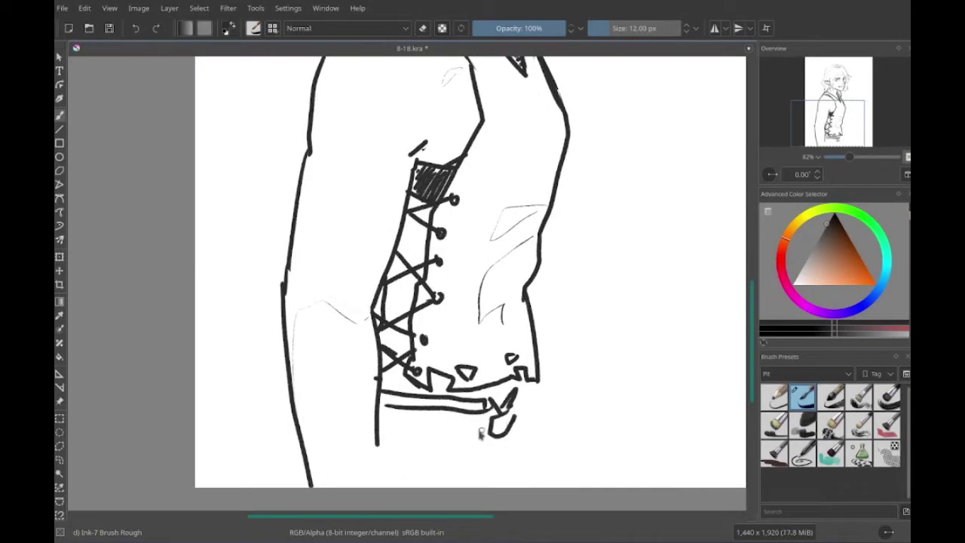
{"action": "left_click_drag", "start_coordinate": [428, 413], "coordinate": [377, 483]}
{"action": "left_click_drag", "start_coordinate": [505, 413], "coordinate": [460, 464]}
{"action": "mouse_move", "coordinate": [526, 365]}
{"action": "left_mouse_down"}
{"action": "mouse_move", "coordinate": [468, 467]}
{"action": "mouse_move", "coordinate": [383, 353]}
{"action": "left_mouse_up"}
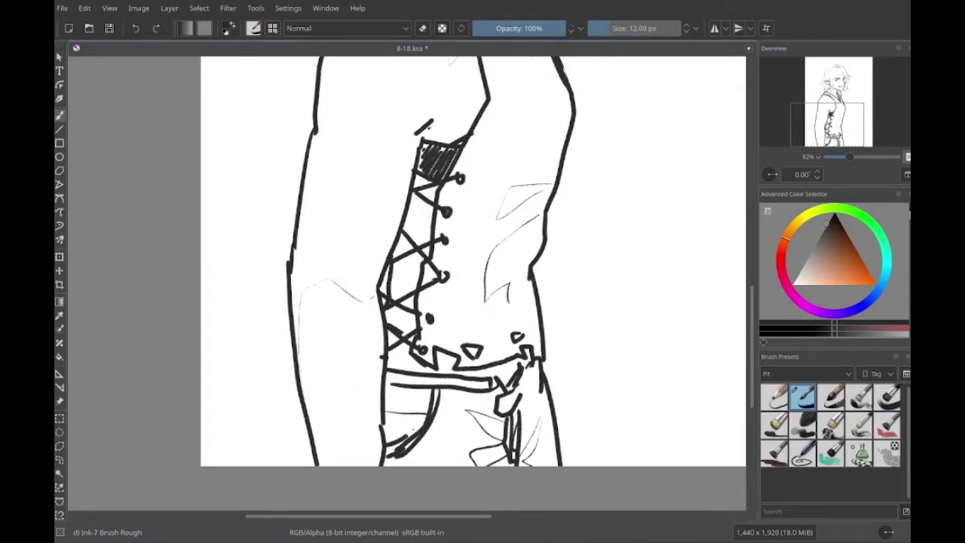
- Sketch the far forearm reaching forward from the chest and begin the open hand
{"action": "scroll", "coordinate": [473, 284], "scroll_direction": "up", "scroll_amount": 3}
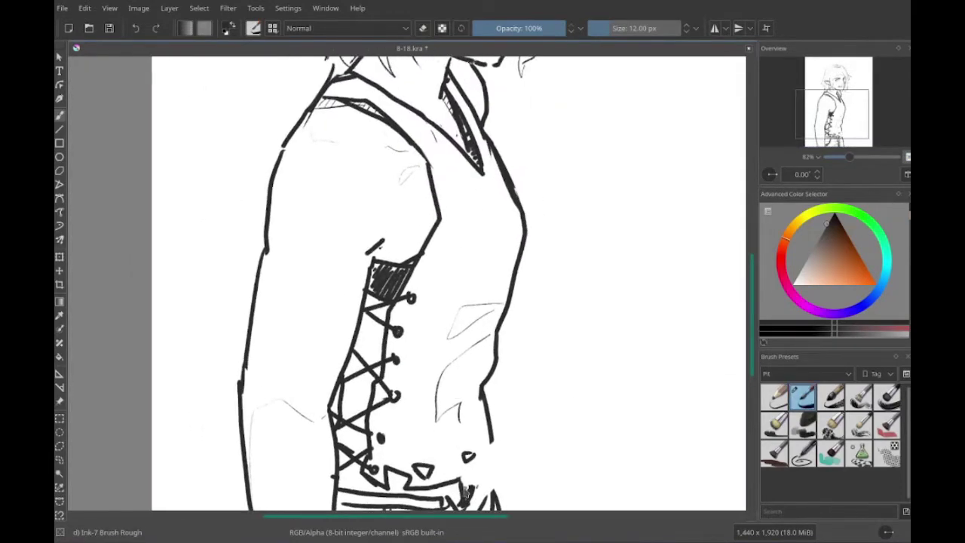
{"action": "scroll", "coordinate": [452, 283], "scroll_direction": "up", "scroll_amount": 5}
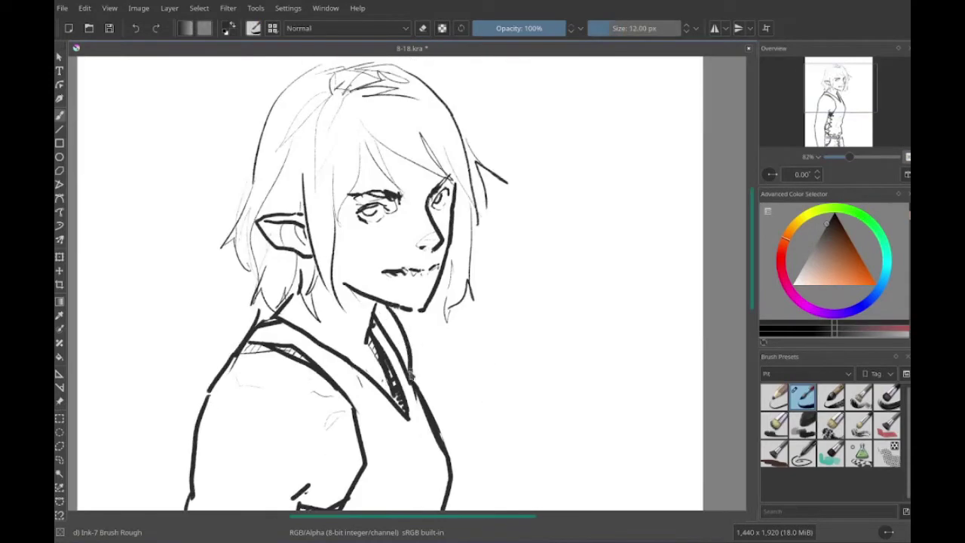
{"action": "scroll", "coordinate": [517, 445], "scroll_direction": "down", "scroll_amount": 5}
{"action": "left_click_drag", "start_coordinate": [463, 392], "coordinate": [501, 413]}
{"action": "left_click_drag", "start_coordinate": [554, 346], "coordinate": [544, 361]}
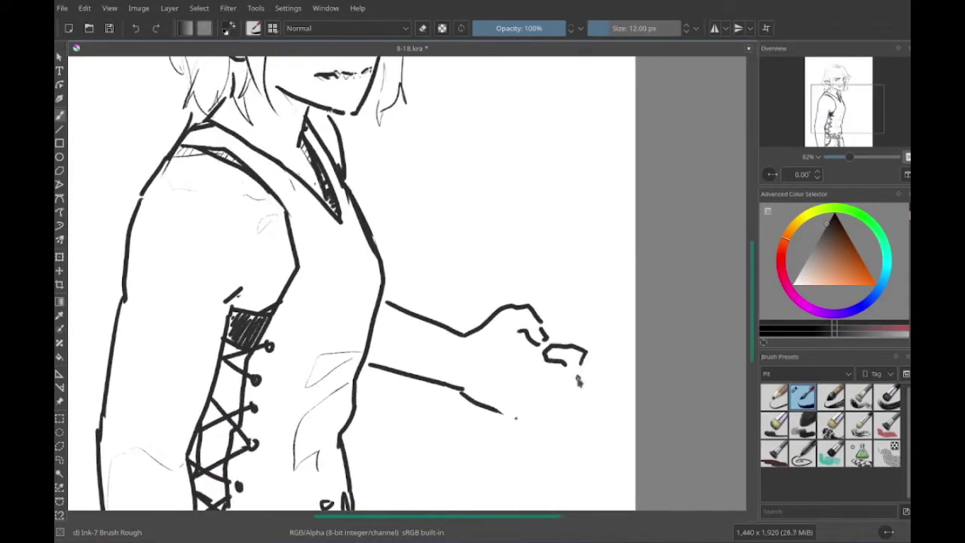
- Undo the first finger strokes and redraw the hand with a thumb, palm crease and curled fingers
{"action": "key", "text": "ctrl+z"}
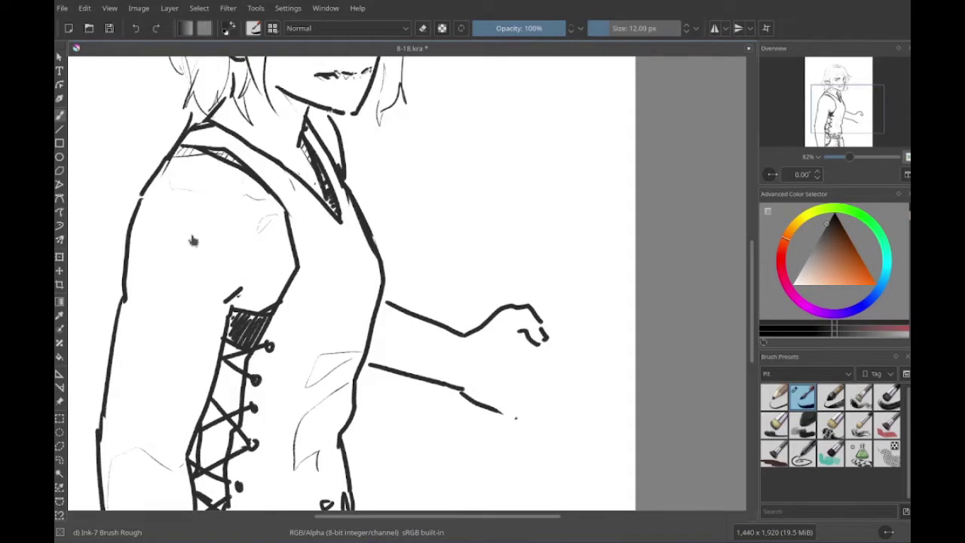
{"action": "key", "text": "ctrl+z"}
{"action": "mouse_move", "coordinate": [578, 367]}
{"action": "left_mouse_down"}
{"action": "mouse_move", "coordinate": [577, 386]}
{"action": "mouse_move", "coordinate": [528, 422]}
{"action": "left_mouse_up"}
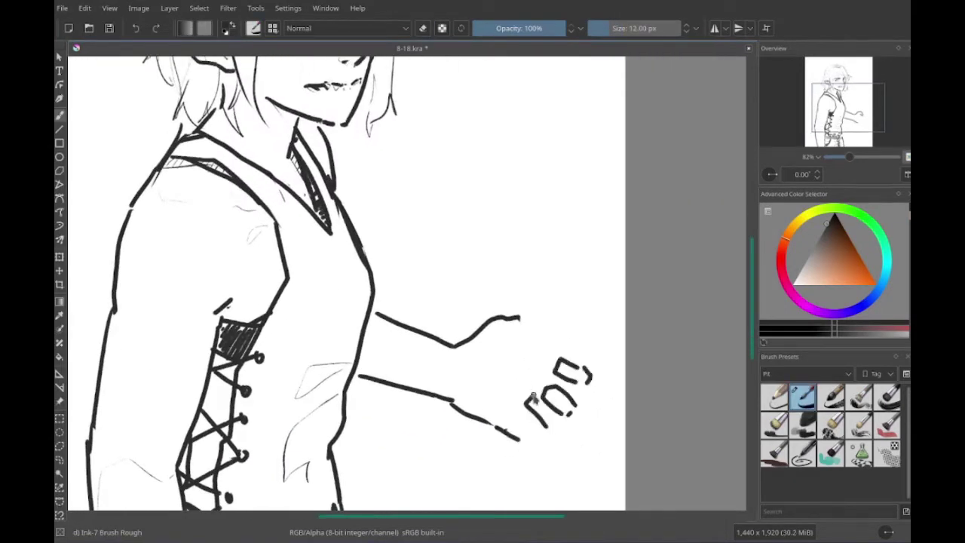
{"action": "left_click_drag", "start_coordinate": [554, 392], "coordinate": [521, 449]}
{"action": "scroll", "coordinate": [527, 422], "scroll_direction": "up", "scroll_amount": 1}
{"action": "mouse_move", "coordinate": [561, 345]}
{"action": "left_mouse_down"}
{"action": "mouse_move", "coordinate": [512, 377]}
{"action": "mouse_move", "coordinate": [497, 407]}
{"action": "left_mouse_up"}
{"action": "left_click_drag", "start_coordinate": [569, 414], "coordinate": [584, 418]}
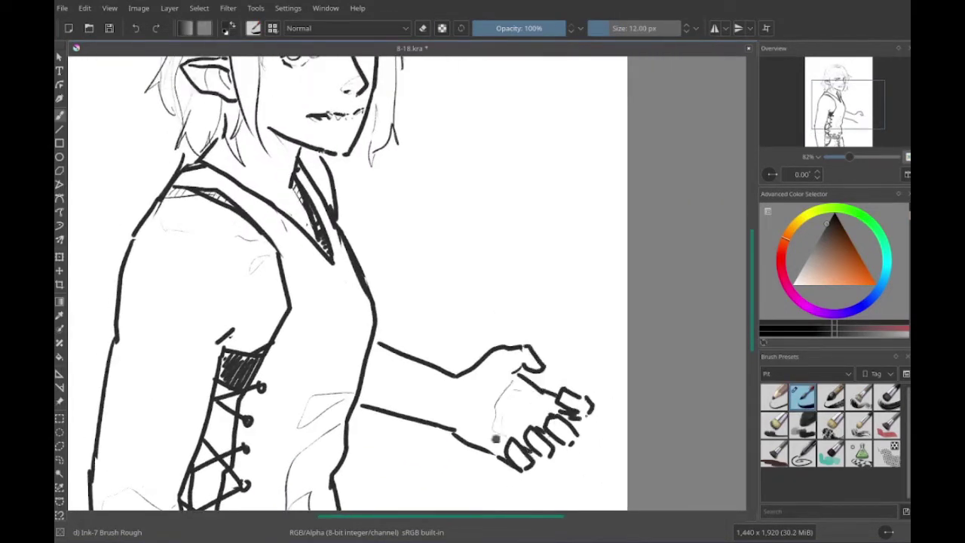
- Undo the outer finger strokes and redraw the index and middle fingers of the outstretched hand
{"action": "key", "text": "ctrl+z"}
{"action": "key", "text": "ctrl+z"}
{"action": "key", "text": "ctrl+z"}
{"action": "key", "text": "ctrl+z"}
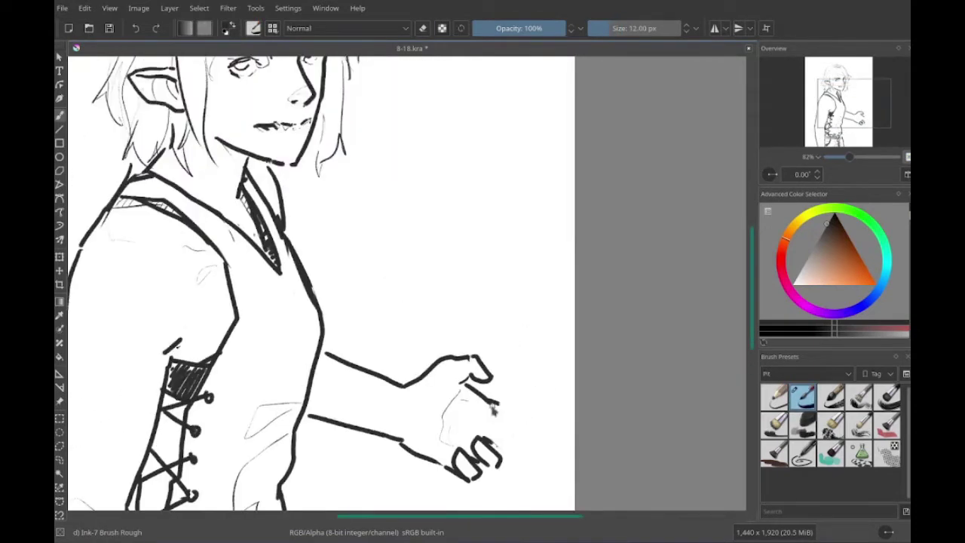
{"action": "mouse_move", "coordinate": [461, 383]}
{"action": "left_mouse_down"}
{"action": "mouse_move", "coordinate": [504, 404]}
{"action": "mouse_move", "coordinate": [512, 441]}
{"action": "mouse_move", "coordinate": [498, 449]}
{"action": "left_mouse_up"}
{"action": "left_click_drag", "start_coordinate": [354, 409], "coordinate": [434, 424]}
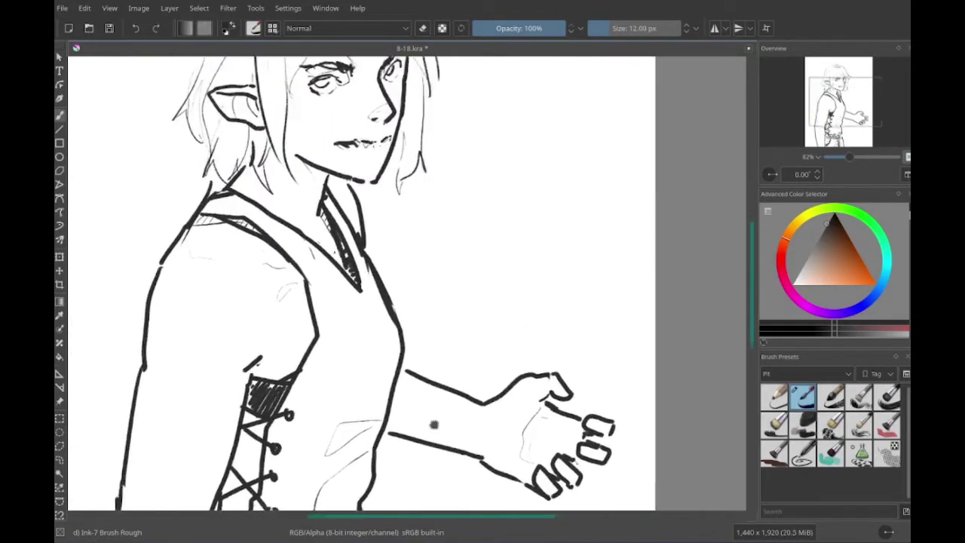
- Draw a banded cuff around the far wrist and add strokes at the lower end of the near arm
{"action": "scroll", "coordinate": [434, 424], "scroll_direction": "down", "scroll_amount": 2}
{"action": "left_click_drag", "start_coordinate": [469, 336], "coordinate": [494, 400]}
{"action": "scroll", "coordinate": [482, 376], "scroll_direction": "down", "scroll_amount": 5}
{"action": "left_click_drag", "start_coordinate": [336, 422], "coordinate": [404, 458]}
{"action": "left_click_drag", "start_coordinate": [336, 395], "coordinate": [306, 460]}
- Add light fold lines along the near arm's outer edge and beside the armpit
{"action": "scroll", "coordinate": [326, 407], "scroll_direction": "up", "scroll_amount": 8}
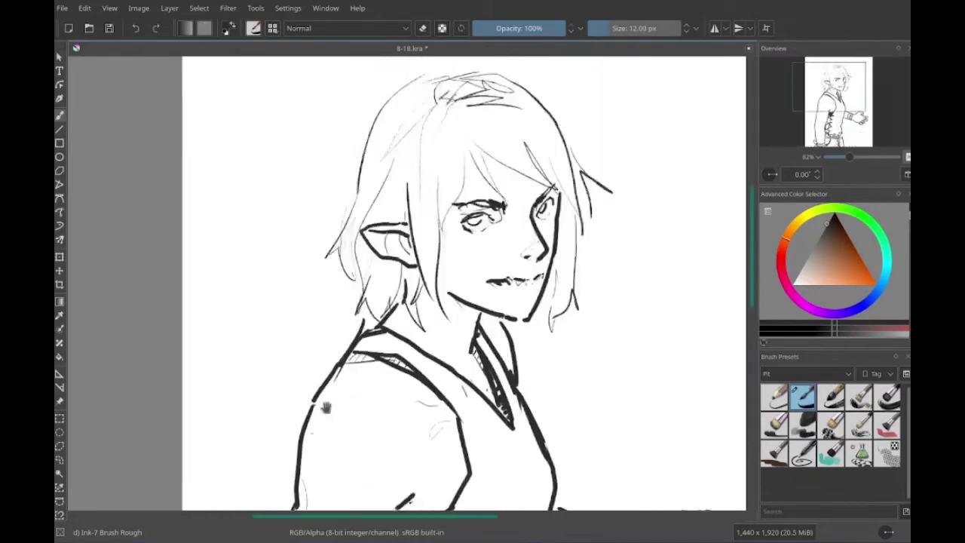
{"action": "left_click_drag", "start_coordinate": [326, 407], "coordinate": [239, 388]}
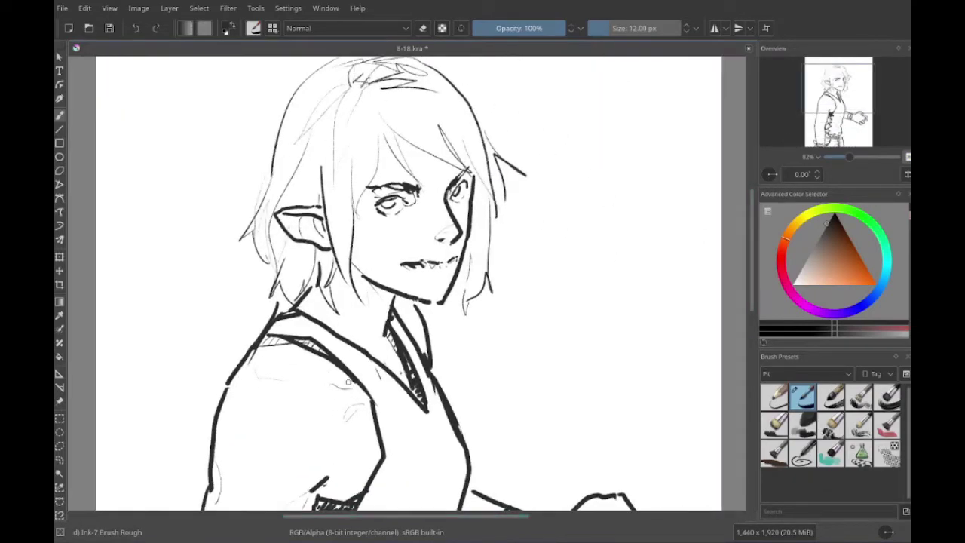
{"action": "left_click_drag", "start_coordinate": [348, 382], "coordinate": [404, 251]}
{"action": "scroll", "coordinate": [405, 252], "scroll_direction": "down", "scroll_amount": 3}
{"action": "scroll", "coordinate": [409, 424], "scroll_direction": "up", "scroll_amount": 5}
{"action": "scroll", "coordinate": [409, 425], "scroll_direction": "down", "scroll_amount": 1}
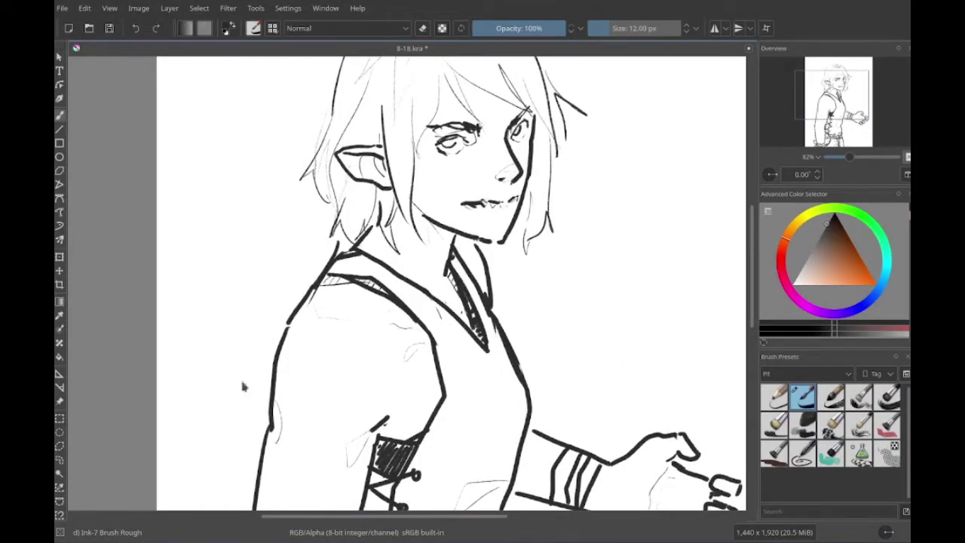
{"action": "left_click_drag", "start_coordinate": [243, 387], "coordinate": [460, 294]}
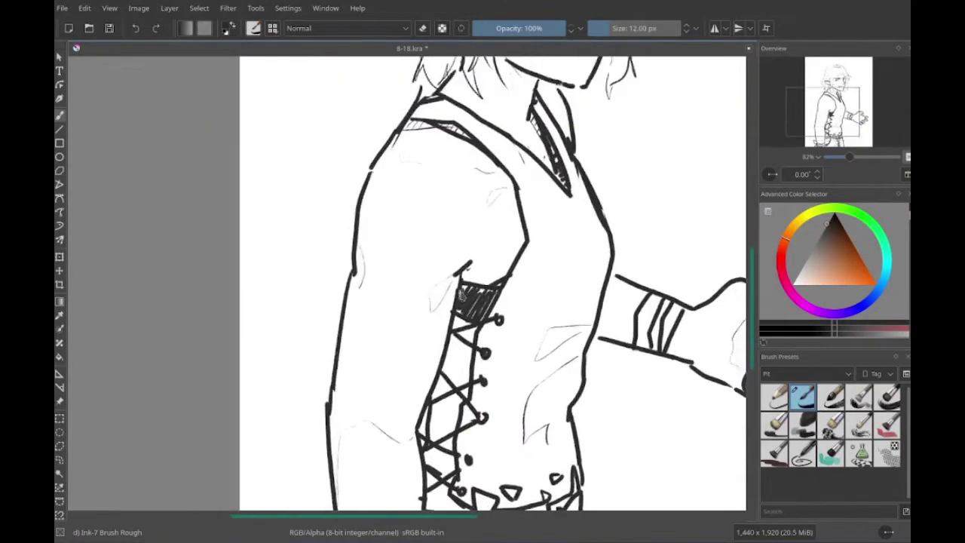
- Hatch light shadows under the jaw, inside the ear and on the far side of the collar
{"action": "scroll", "coordinate": [460, 294], "scroll_direction": "down", "scroll_amount": 5}
{"action": "mouse_move", "coordinate": [317, 91]}
{"action": "left_mouse_down"}
{"action": "mouse_move", "coordinate": [378, 355]}
{"action": "mouse_move", "coordinate": [355, 365]}
{"action": "mouse_move", "coordinate": [386, 355]}
{"action": "mouse_move", "coordinate": [407, 374]}
{"action": "mouse_move", "coordinate": [383, 368]}
{"action": "left_mouse_up"}
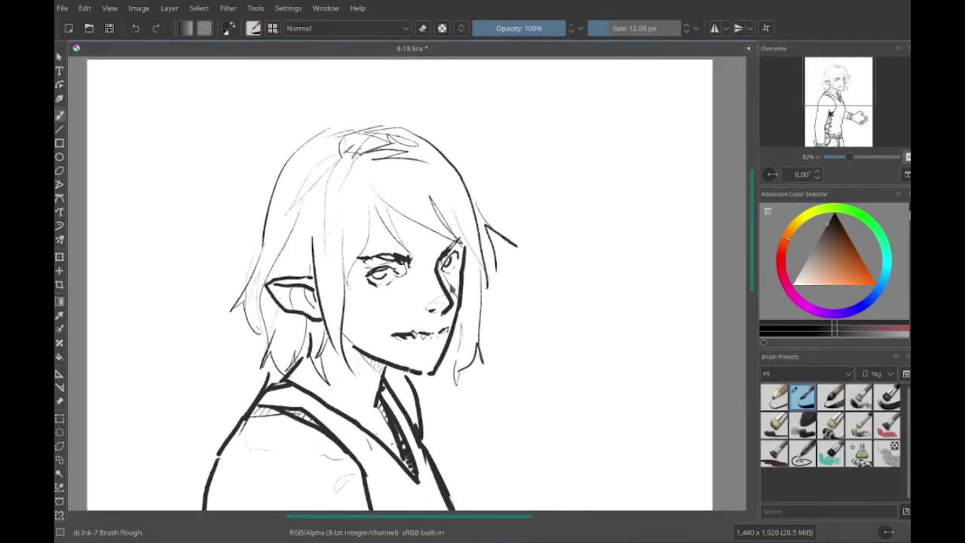
{"action": "mouse_move", "coordinate": [450, 314]}
{"action": "left_mouse_down"}
{"action": "mouse_move", "coordinate": [443, 329]}
{"action": "mouse_move", "coordinate": [471, 312]}
{"action": "mouse_move", "coordinate": [514, 172]}
{"action": "left_mouse_up"}
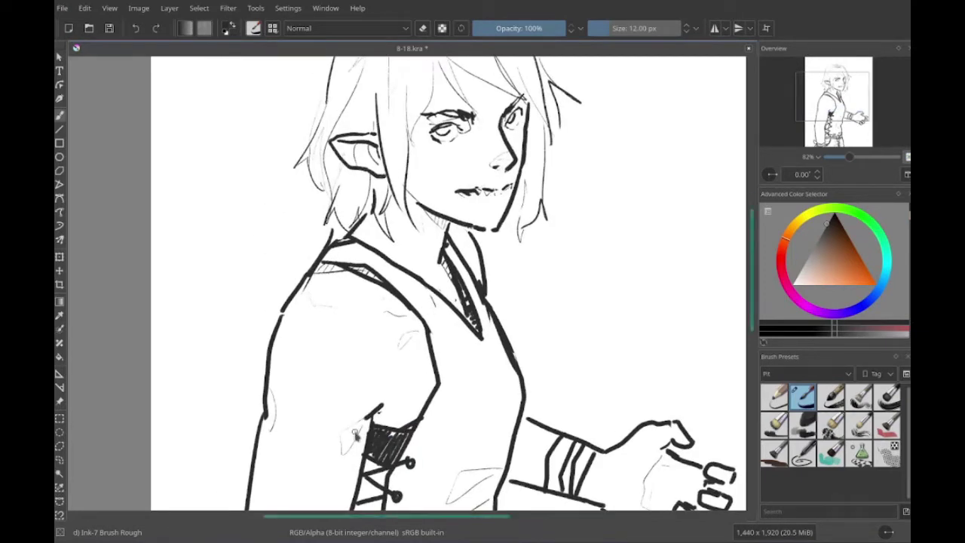
{"action": "left_click_drag", "start_coordinate": [413, 180], "coordinate": [419, 395]}
{"action": "scroll", "coordinate": [419, 394], "scroll_direction": "down", "scroll_amount": 5}
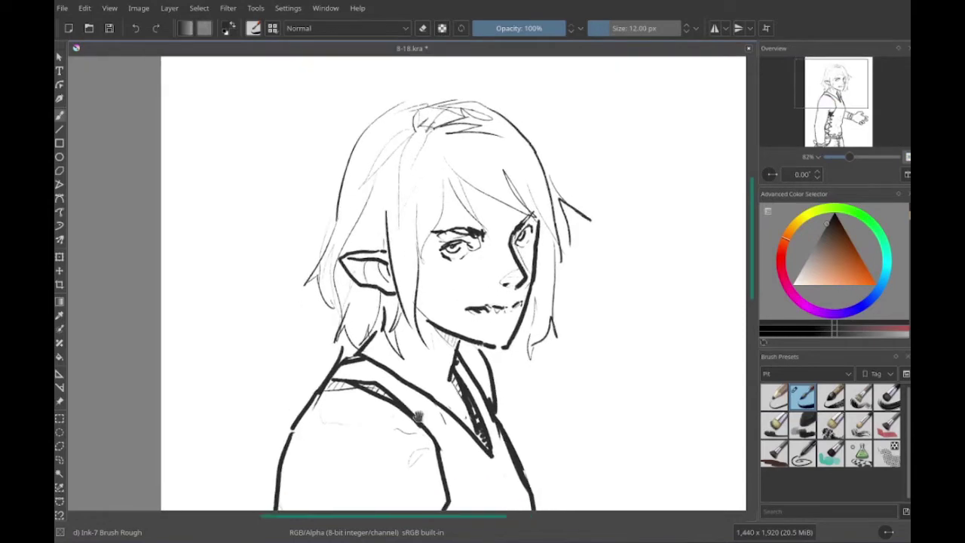
{"action": "left_click_drag", "start_coordinate": [359, 390], "coordinate": [263, 483]}
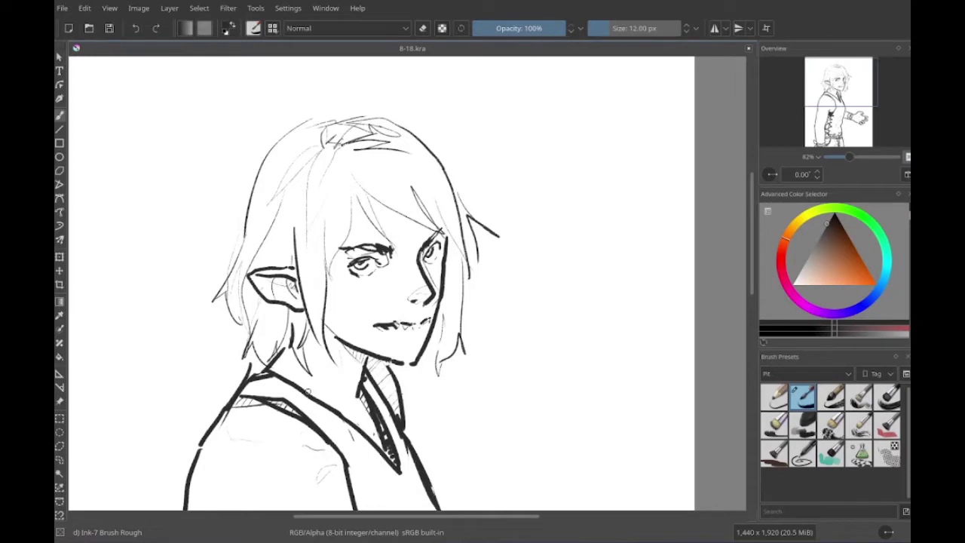
{"action": "left_click_drag", "start_coordinate": [307, 391], "coordinate": [447, 483]}
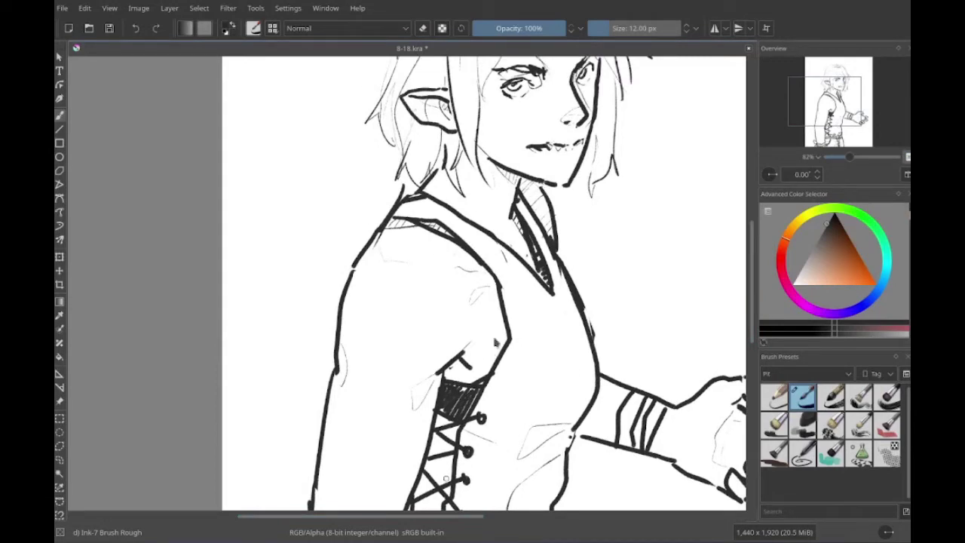
- Draw a plump bird perched on the far forearm, with a dark beak, small eyes and short feather marks
{"action": "mouse_move", "coordinate": [488, 345]}
{"action": "left_mouse_down"}
{"action": "mouse_move", "coordinate": [384, 528]}
{"action": "mouse_move", "coordinate": [338, 328]}
{"action": "left_mouse_up"}
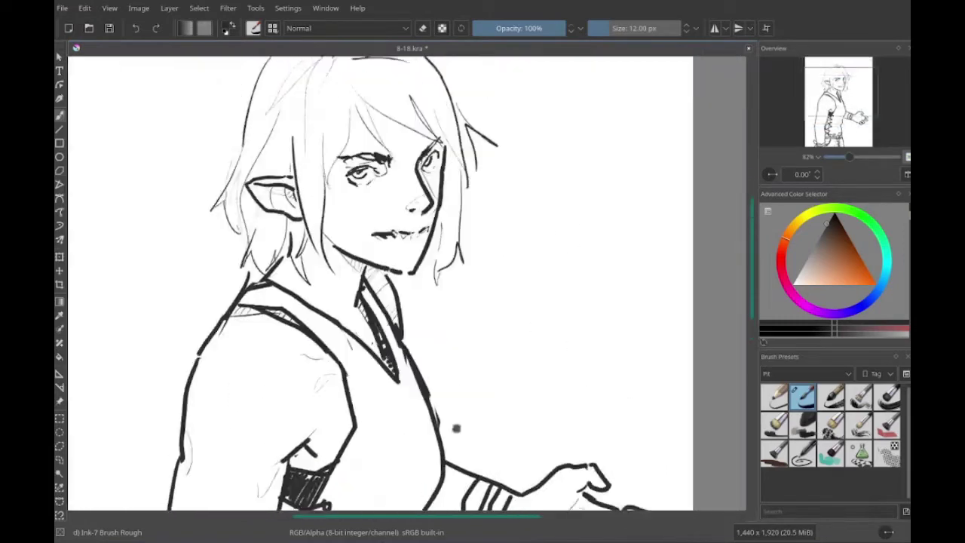
{"action": "left_click_drag", "start_coordinate": [482, 285], "coordinate": [557, 301]}
{"action": "left_click_drag", "start_coordinate": [494, 305], "coordinate": [452, 392]}
{"action": "mouse_move", "coordinate": [479, 288]}
{"action": "left_mouse_down"}
{"action": "mouse_move", "coordinate": [422, 389]}
{"action": "mouse_move", "coordinate": [445, 404]}
{"action": "left_mouse_up"}
{"action": "mouse_move", "coordinate": [485, 510]}
{"action": "left_mouse_down"}
{"action": "mouse_move", "coordinate": [530, 396]}
{"action": "mouse_move", "coordinate": [528, 520]}
{"action": "mouse_move", "coordinate": [495, 539]}
{"action": "left_mouse_up"}
{"action": "left_click_drag", "start_coordinate": [463, 283], "coordinate": [458, 332]}
{"action": "left_click_drag", "start_coordinate": [535, 351], "coordinate": [550, 368]}
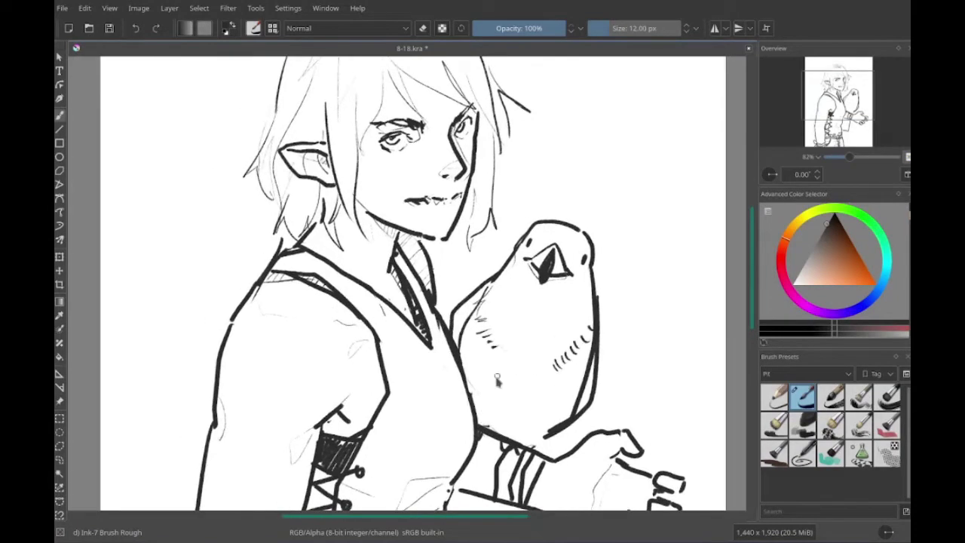
- Draw the bird's claws gripping the forearm and its long tail hanging below the arm
{"action": "mouse_move", "coordinate": [496, 381]}
{"action": "left_mouse_down"}
{"action": "mouse_move", "coordinate": [498, 428]}
{"action": "mouse_move", "coordinate": [503, 367]}
{"action": "mouse_move", "coordinate": [512, 414]}
{"action": "mouse_move", "coordinate": [543, 411]}
{"action": "left_mouse_up"}
{"action": "left_click_drag", "start_coordinate": [484, 467], "coordinate": [486, 357]}
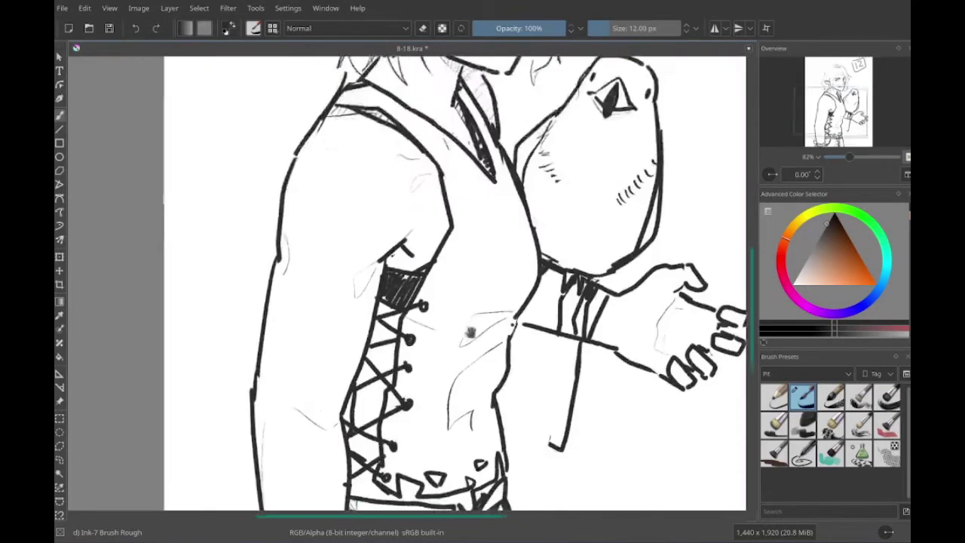
{"action": "left_click_drag", "start_coordinate": [407, 283], "coordinate": [345, 347]}
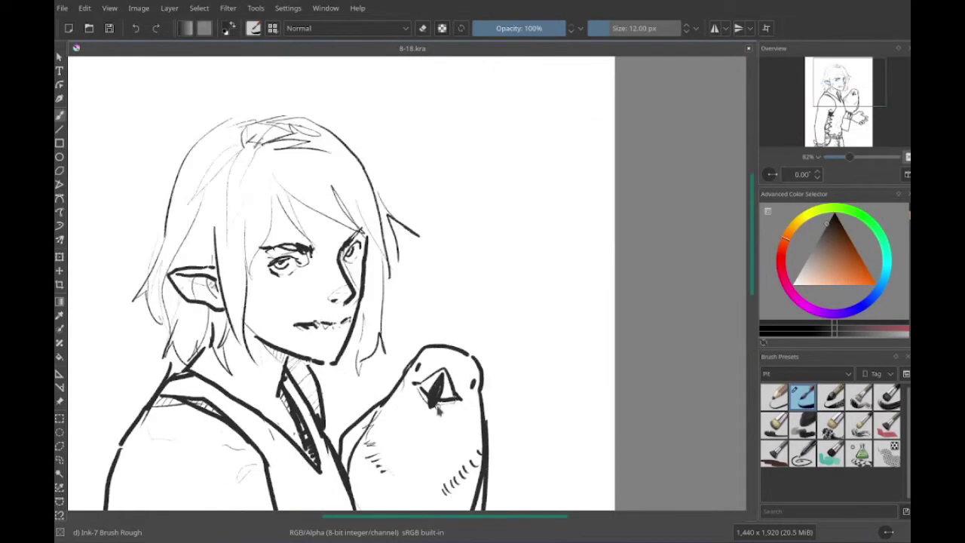
{"action": "left_click_drag", "start_coordinate": [424, 336], "coordinate": [401, 413]}
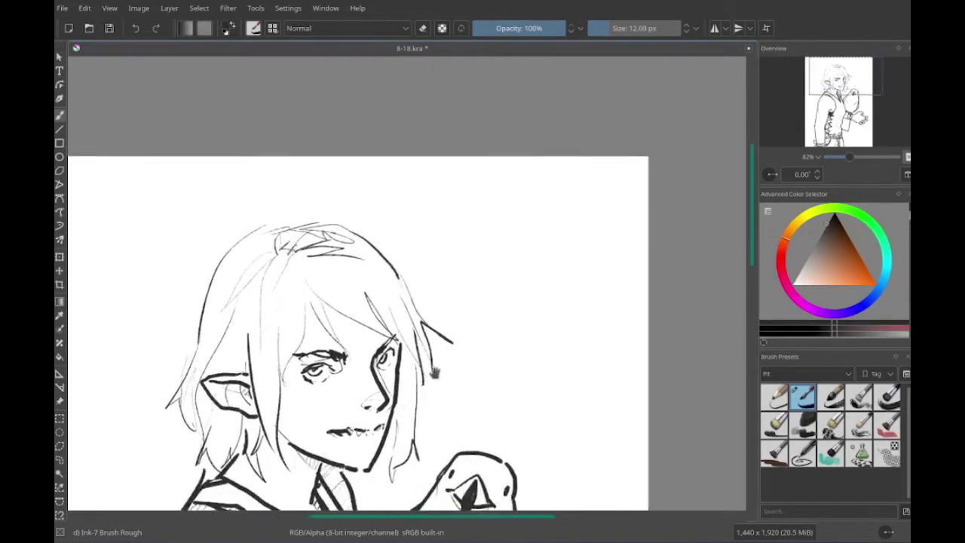
{"action": "left_click_drag", "start_coordinate": [442, 257], "coordinate": [495, 313]}
{"action": "mouse_move", "coordinate": [528, 284]}
{"action": "left_mouse_down"}
{"action": "mouse_move", "coordinate": [491, 427]}
{"action": "mouse_move", "coordinate": [474, 301]}
{"action": "mouse_move", "coordinate": [506, 336]}
{"action": "mouse_move", "coordinate": [532, 345]}
{"action": "left_mouse_up"}
{"action": "key", "text": "ctrl+z"}
{"action": "key", "text": "ctrl+z"}
{"action": "key", "text": "ctrl+z"}
{"action": "key", "text": "ctrl+z"}
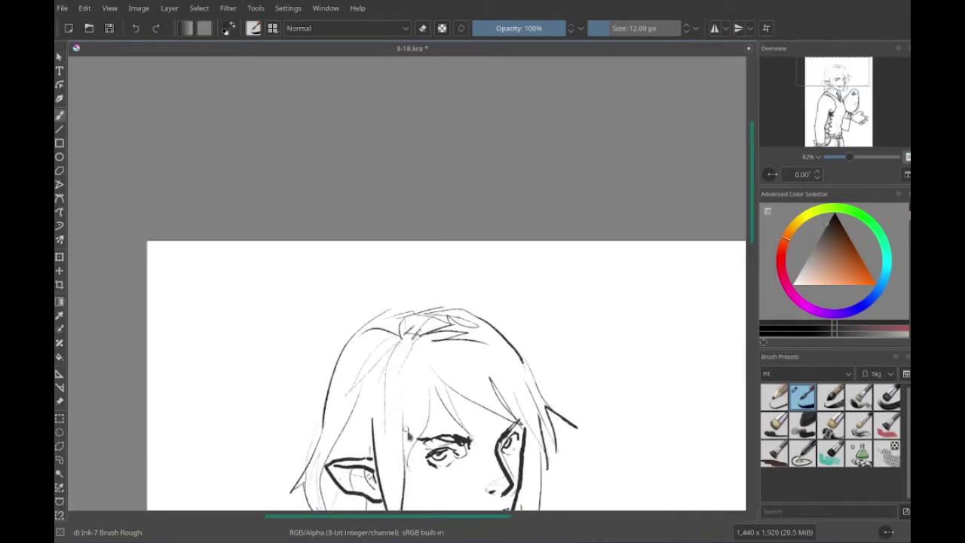
{"action": "left_click_drag", "start_coordinate": [542, 292], "coordinate": [587, 361]}
{"action": "key", "text": "ctrl+z"}
- Draw three loose circles in the empty area beside the head, and undo them
{"action": "left_click_drag", "start_coordinate": [444, 279], "coordinate": [446, 280]}
{"action": "left_click_drag", "start_coordinate": [514, 270], "coordinate": [505, 270]}
{"action": "left_click_drag", "start_coordinate": [482, 337], "coordinate": [478, 339]}
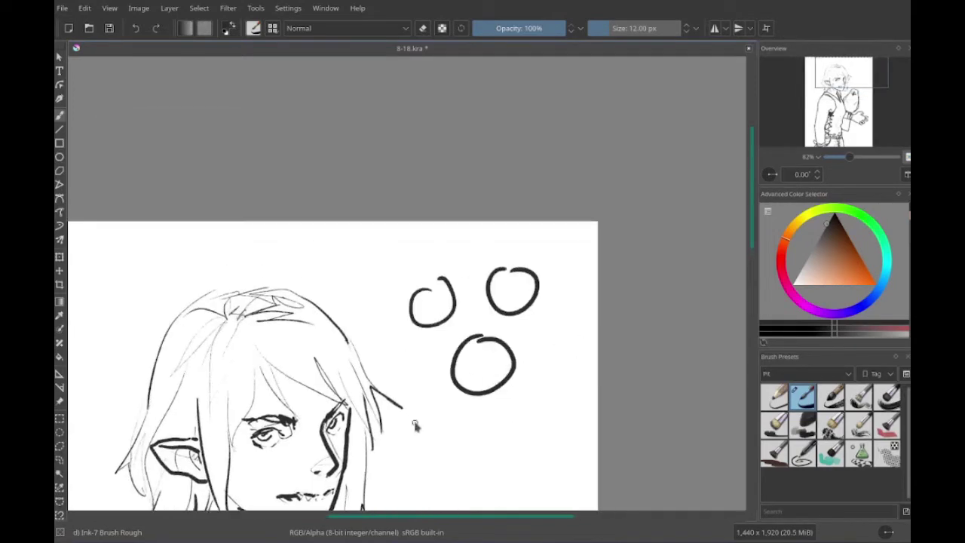
{"action": "key", "text": "ctrl+z"}
{"action": "key", "text": "ctrl+z"}
{"action": "key", "text": "ctrl+z"}
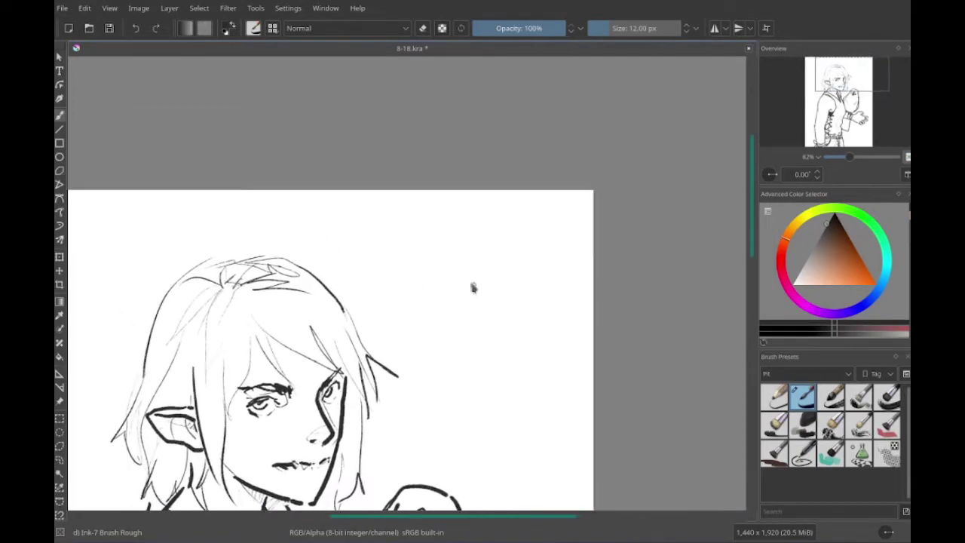
- Handwrite "Throw" and "backlash" beside the head, separated by a line and with the lower word circled, and undo the writing
{"action": "left_click_drag", "start_coordinate": [407, 264], "coordinate": [392, 347]}
{"action": "left_click_drag", "start_coordinate": [433, 313], "coordinate": [495, 294]}
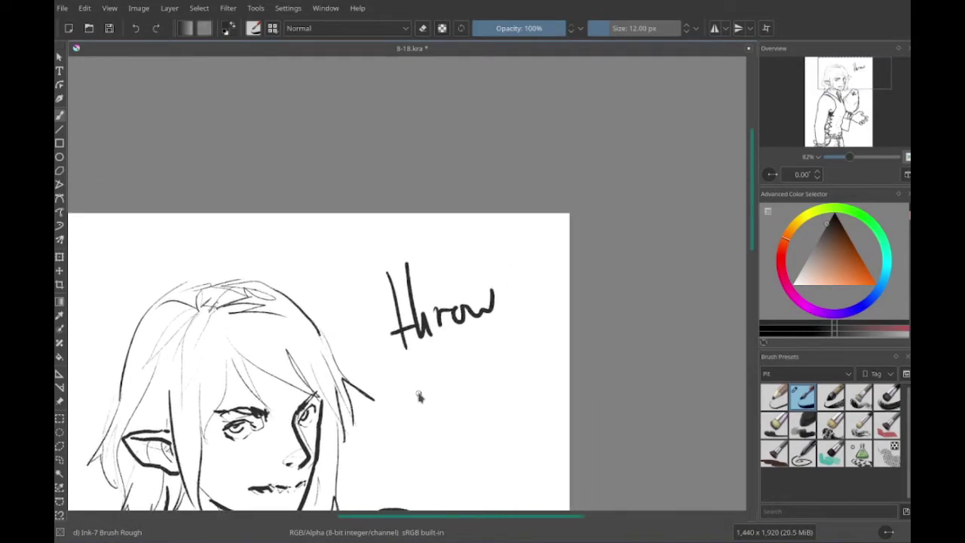
{"action": "left_click_drag", "start_coordinate": [407, 369], "coordinate": [542, 366]}
{"action": "left_click_drag", "start_coordinate": [354, 287], "coordinate": [377, 271]}
{"action": "key", "text": "ctrl+z"}
{"action": "left_click_drag", "start_coordinate": [362, 355], "coordinate": [377, 339]}
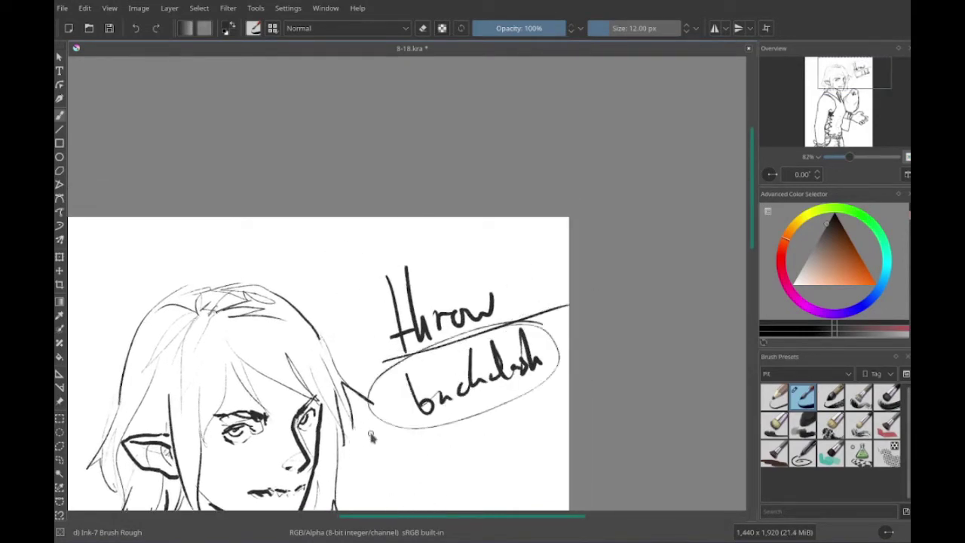
{"action": "key", "text": "ctrl+z"}
{"action": "key", "text": "ctrl+z"}
{"action": "key", "text": "ctrl+z"}
{"action": "key", "text": "ctrl+z"}
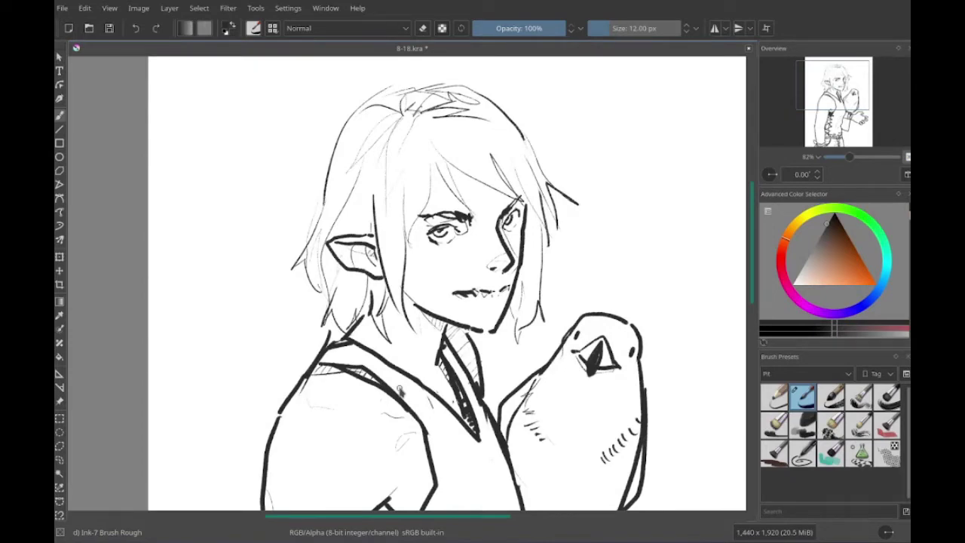
- Texture the bird with small feather marks on the chest and curved hatching over the lower belly
{"action": "scroll", "coordinate": [503, 392], "scroll_direction": "up", "scroll_amount": 2}
{"action": "scroll", "coordinate": [386, 361], "scroll_direction": "down", "scroll_amount": 2}
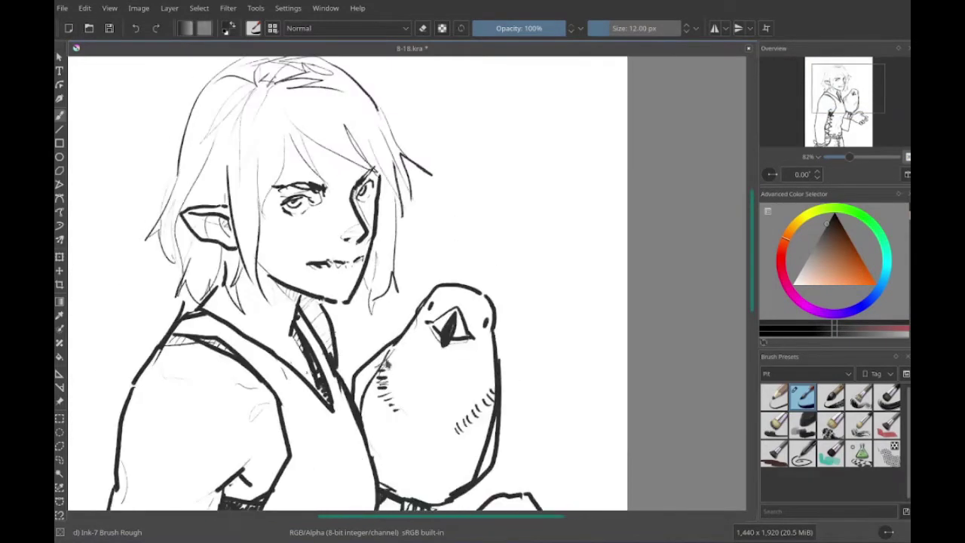
{"action": "scroll", "coordinate": [413, 400], "scroll_direction": "up", "scroll_amount": 1}
{"action": "scroll", "coordinate": [398, 443], "scroll_direction": "down", "scroll_amount": 4}
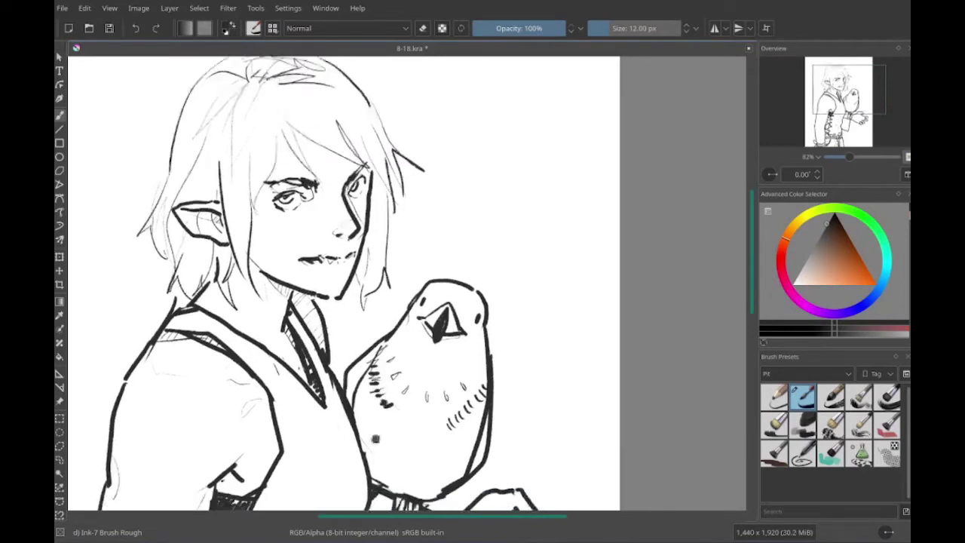
{"action": "left_click_drag", "start_coordinate": [373, 379], "coordinate": [392, 407]}
{"action": "mouse_move", "coordinate": [437, 384]}
{"action": "left_mouse_down"}
{"action": "mouse_move", "coordinate": [467, 411]}
{"action": "mouse_move", "coordinate": [462, 441]}
{"action": "left_mouse_up"}
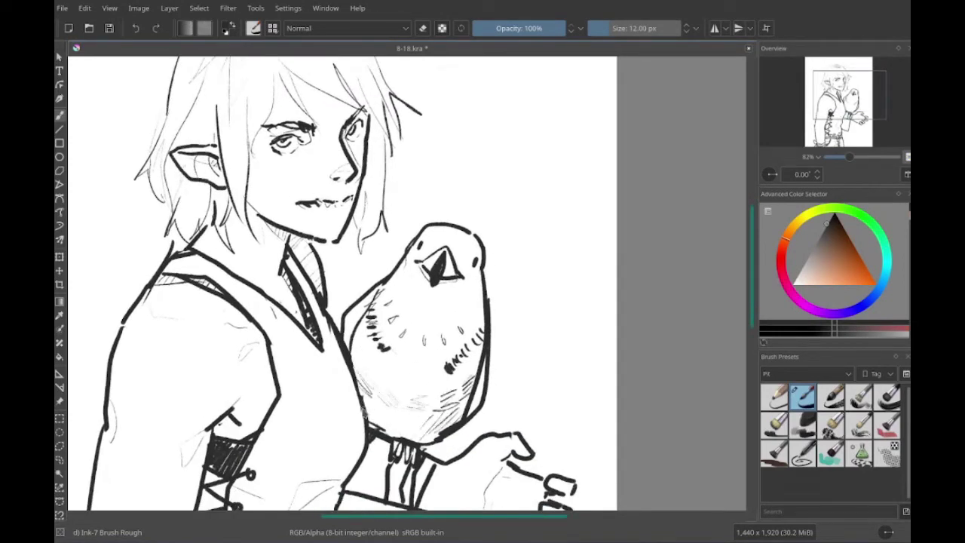
{"action": "left_click_drag", "start_coordinate": [369, 399], "coordinate": [428, 420]}
{"action": "left_click_drag", "start_coordinate": [328, 461], "coordinate": [301, 474]}
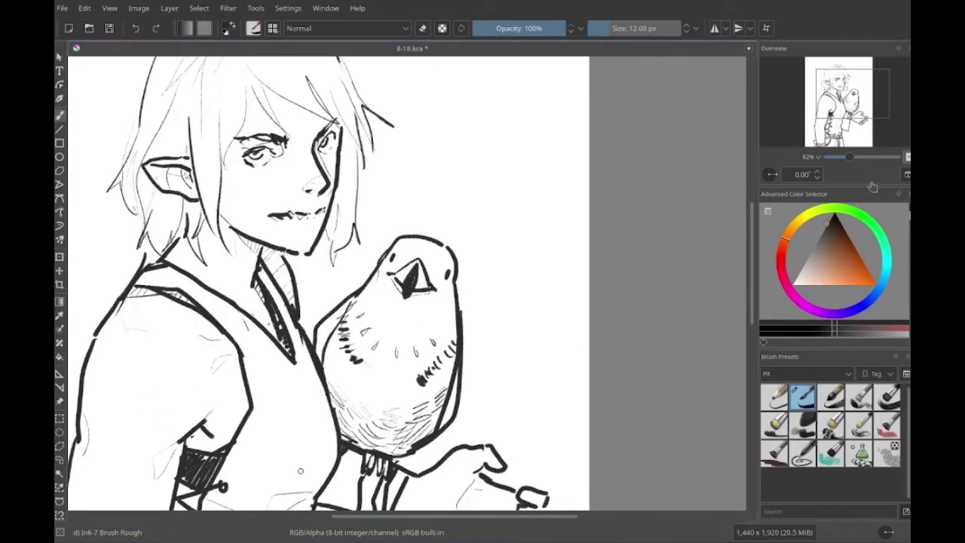
- Ink the outer edge of the bird's wing, ring its eyes and add a small tuft on its head
{"action": "mouse_move", "coordinate": [300, 471]}
{"action": "left_mouse_down"}
{"action": "mouse_move", "coordinate": [363, 417]}
{"action": "mouse_move", "coordinate": [345, 433]}
{"action": "mouse_move", "coordinate": [337, 424]}
{"action": "mouse_move", "coordinate": [461, 462]}
{"action": "mouse_move", "coordinate": [389, 371]}
{"action": "mouse_move", "coordinate": [364, 382]}
{"action": "mouse_move", "coordinate": [386, 377]}
{"action": "mouse_move", "coordinate": [381, 422]}
{"action": "left_mouse_up"}
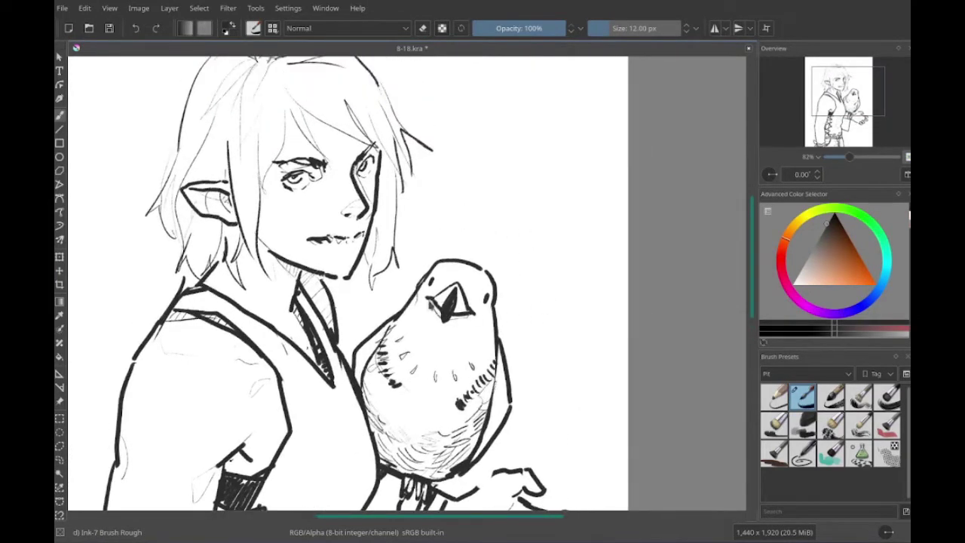
{"action": "mouse_move", "coordinate": [433, 304]}
{"action": "left_mouse_down"}
{"action": "mouse_move", "coordinate": [422, 279]}
{"action": "mouse_move", "coordinate": [411, 297]}
{"action": "mouse_move", "coordinate": [461, 271]}
{"action": "mouse_move", "coordinate": [454, 337]}
{"action": "mouse_move", "coordinate": [416, 332]}
{"action": "left_mouse_up"}
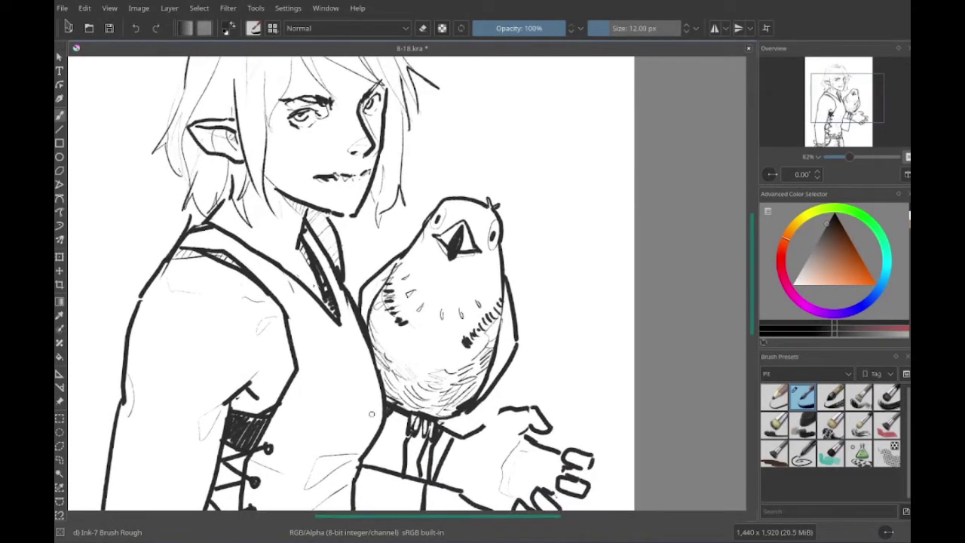
{"action": "left_click_drag", "start_coordinate": [371, 414], "coordinate": [372, 444]}
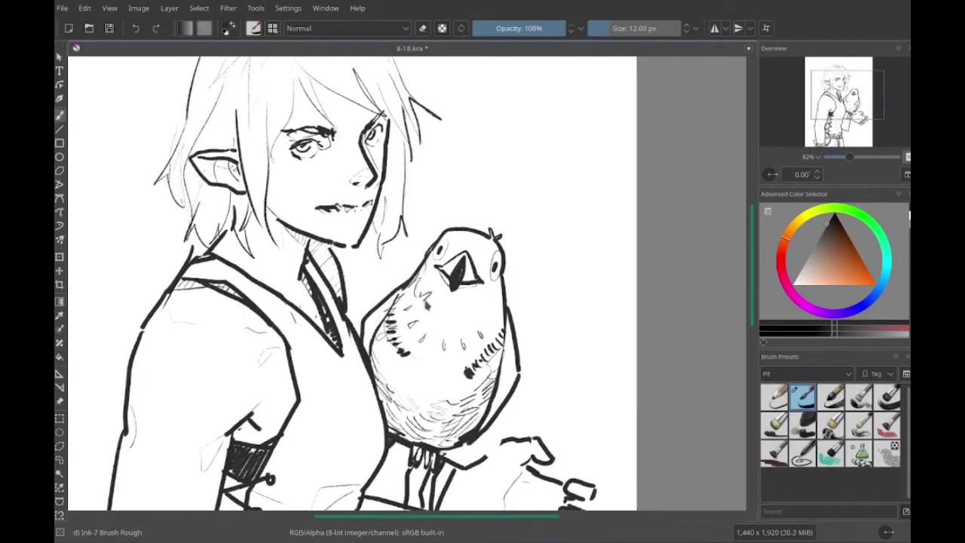
- Replace the dashes on the bird's chest with ragged feather strokes running from below the beak down to the belly
{"action": "mouse_move", "coordinate": [385, 478]}
{"action": "left_mouse_down"}
{"action": "mouse_move", "coordinate": [383, 496]}
{"action": "mouse_move", "coordinate": [302, 538]}
{"action": "mouse_move", "coordinate": [370, 528]}
{"action": "mouse_move", "coordinate": [347, 516]}
{"action": "mouse_move", "coordinate": [361, 520]}
{"action": "left_mouse_up"}
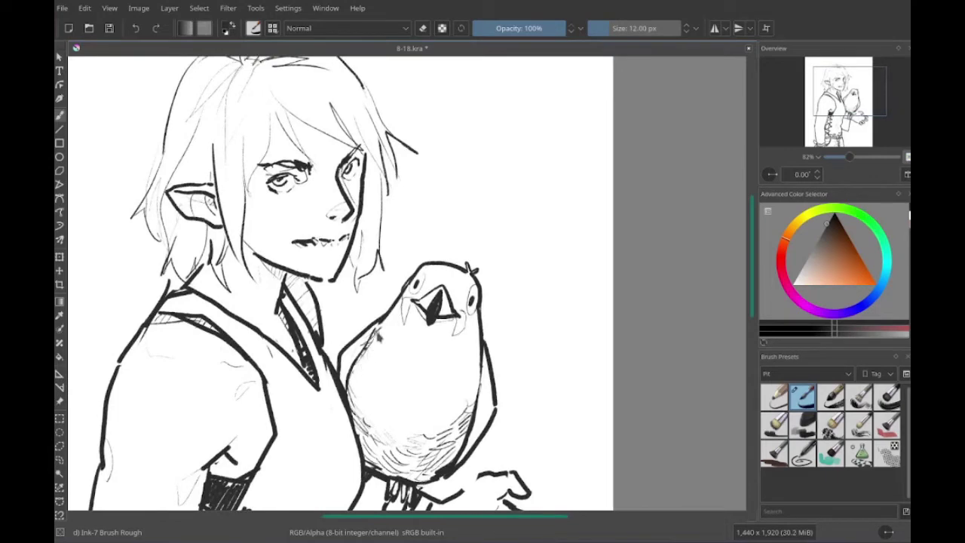
{"action": "left_click_drag", "start_coordinate": [333, 390], "coordinate": [371, 381]}
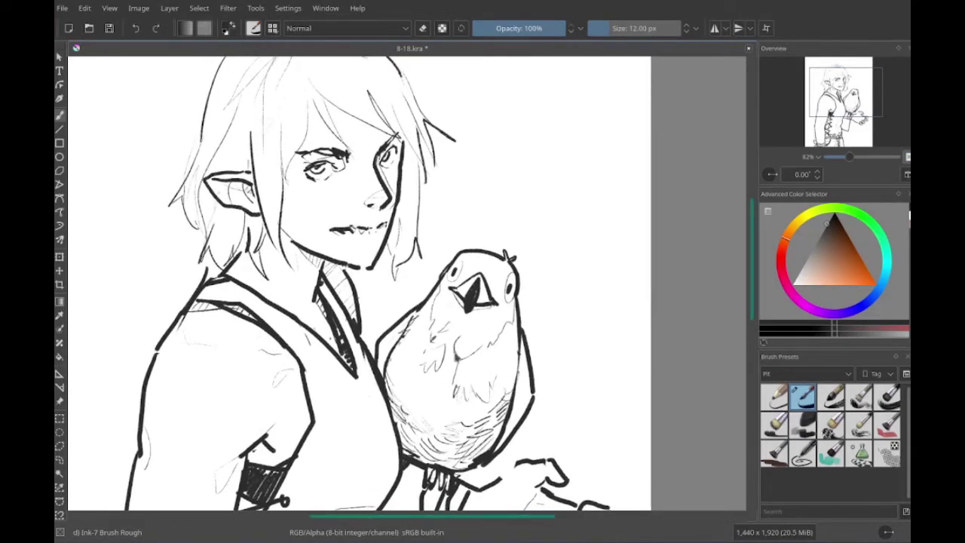
{"action": "mouse_move", "coordinate": [461, 391]}
{"action": "left_mouse_down"}
{"action": "mouse_move", "coordinate": [429, 395]}
{"action": "mouse_move", "coordinate": [443, 407]}
{"action": "mouse_move", "coordinate": [392, 395]}
{"action": "left_mouse_up"}
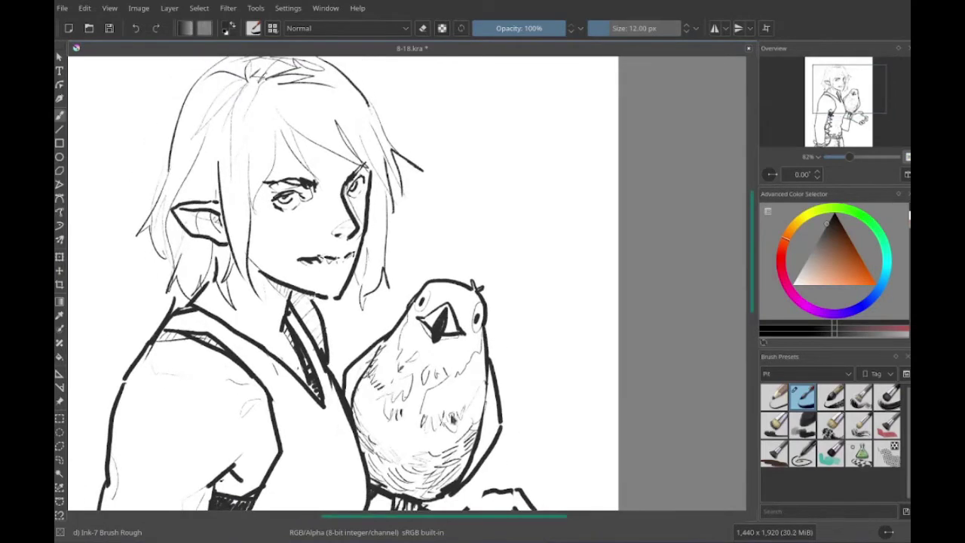
{"action": "mouse_move", "coordinate": [452, 411]}
{"action": "left_mouse_down"}
{"action": "mouse_move", "coordinate": [443, 390]}
{"action": "mouse_move", "coordinate": [455, 390]}
{"action": "mouse_move", "coordinate": [436, 395]}
{"action": "left_mouse_up"}
{"action": "key", "text": "e"}
{"action": "key", "text": "e"}
{"action": "mouse_move", "coordinate": [474, 344]}
{"action": "left_mouse_down"}
{"action": "mouse_move", "coordinate": [467, 360]}
{"action": "mouse_move", "coordinate": [478, 354]}
{"action": "mouse_move", "coordinate": [453, 332]}
{"action": "left_mouse_up"}
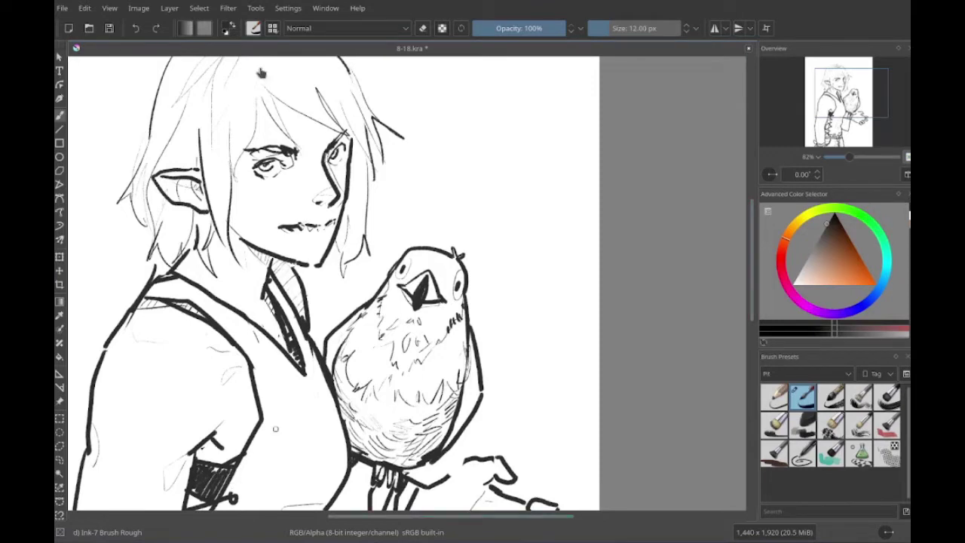
- Darken the feather tips along the bird's breast and sides, and crosshatch the base of its belly
{"action": "left_click_drag", "start_coordinate": [275, 429], "coordinate": [321, 511]}
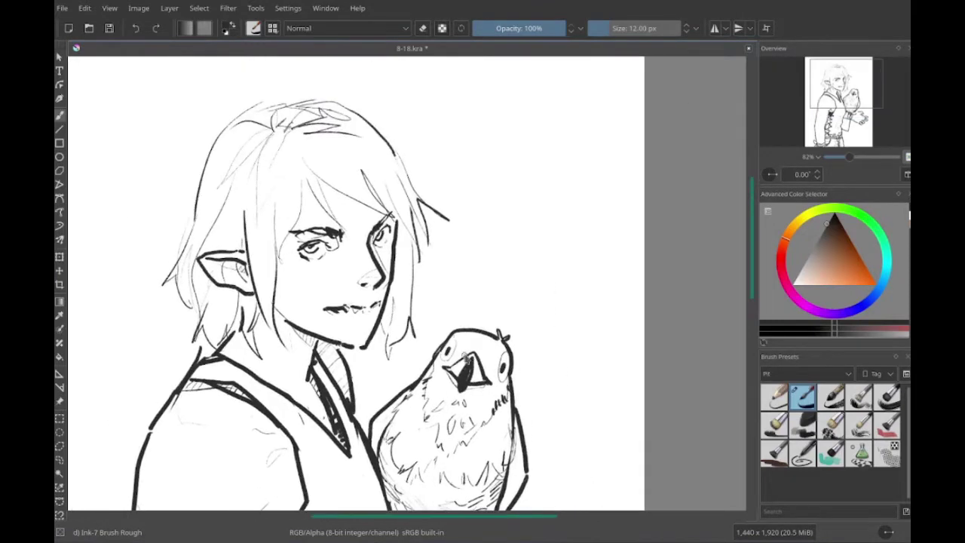
{"action": "mouse_move", "coordinate": [477, 382]}
{"action": "left_mouse_down"}
{"action": "mouse_move", "coordinate": [452, 392]}
{"action": "mouse_move", "coordinate": [462, 258]}
{"action": "left_mouse_up"}
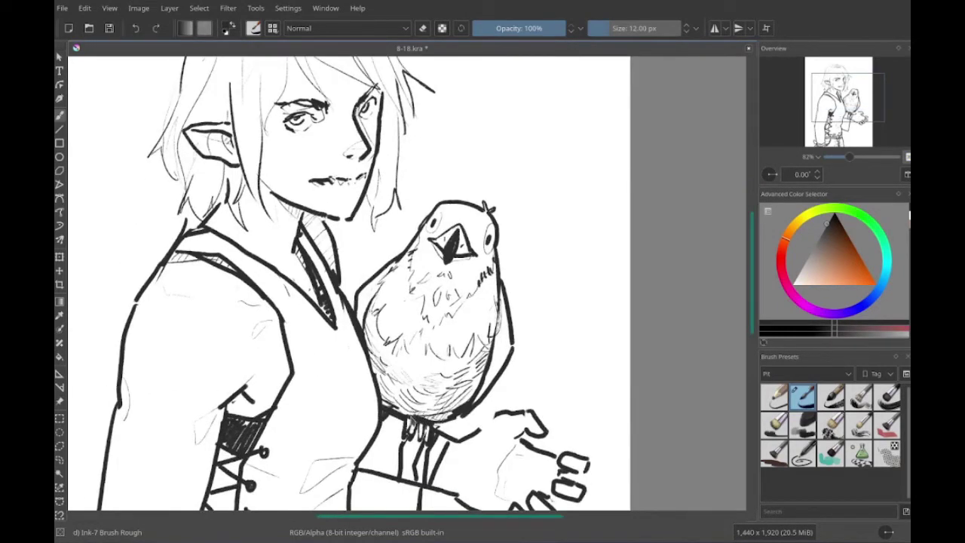
{"action": "mouse_move", "coordinate": [453, 403]}
{"action": "left_mouse_down"}
{"action": "mouse_move", "coordinate": [465, 393]}
{"action": "mouse_move", "coordinate": [462, 428]}
{"action": "mouse_move", "coordinate": [481, 462]}
{"action": "mouse_move", "coordinate": [522, 417]}
{"action": "left_mouse_up"}
{"action": "left_click_drag", "start_coordinate": [391, 340], "coordinate": [325, 314]}
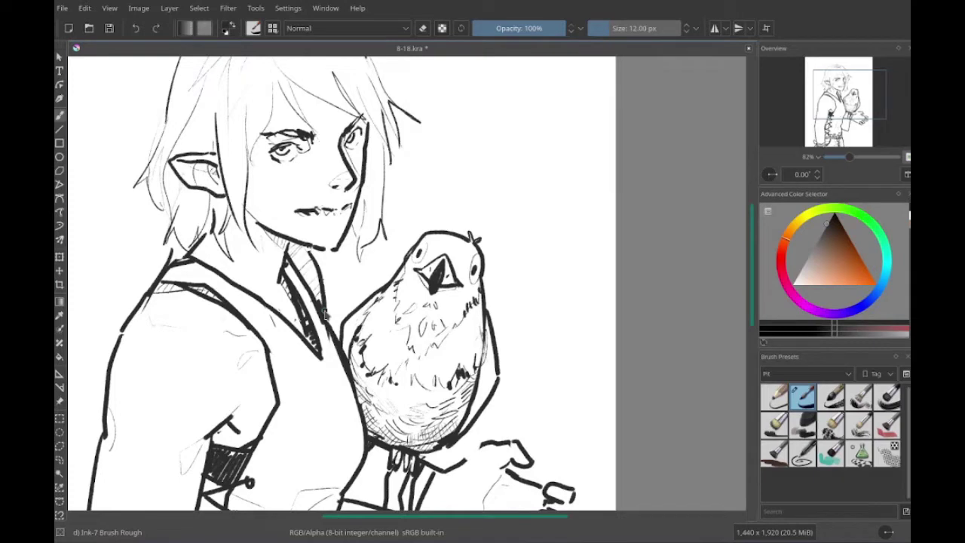
{"action": "left_click_drag", "start_coordinate": [324, 312], "coordinate": [313, 354]}
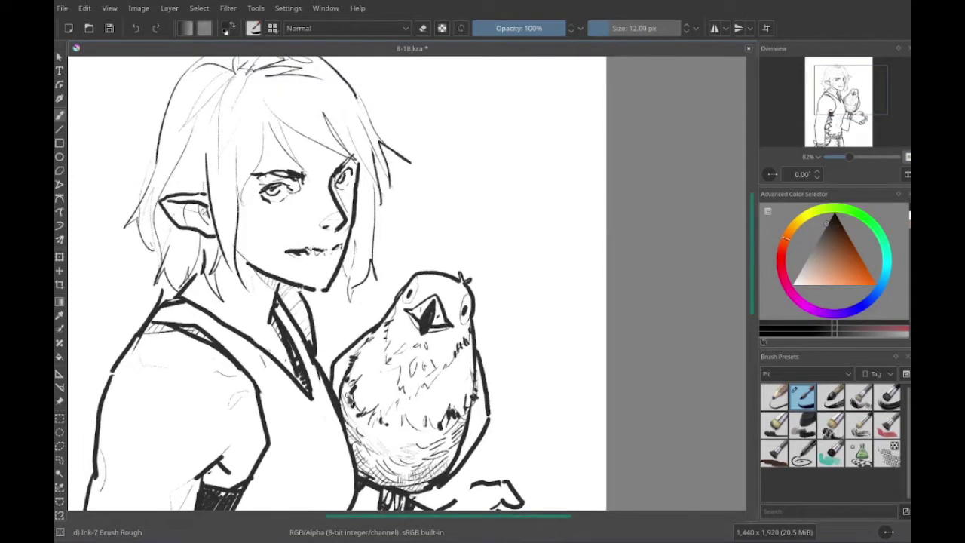
{"action": "left_click_drag", "start_coordinate": [347, 395], "coordinate": [334, 423]}
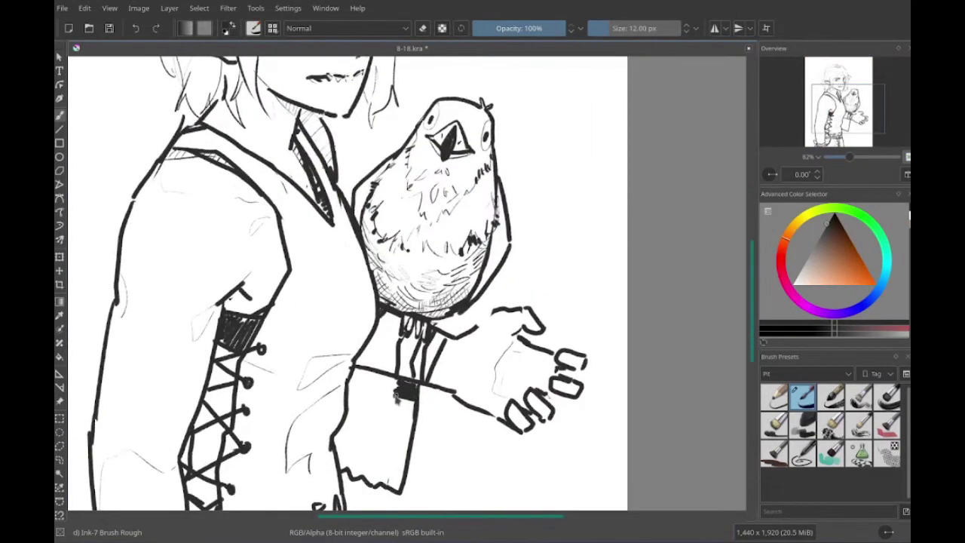
- Fill the top of the hanging tail below the forearm with rows of dark feather marks and thin lines beneath
{"action": "mouse_move", "coordinate": [414, 378]}
{"action": "left_mouse_down"}
{"action": "mouse_move", "coordinate": [372, 407]}
{"action": "mouse_move", "coordinate": [364, 395]}
{"action": "left_mouse_up"}
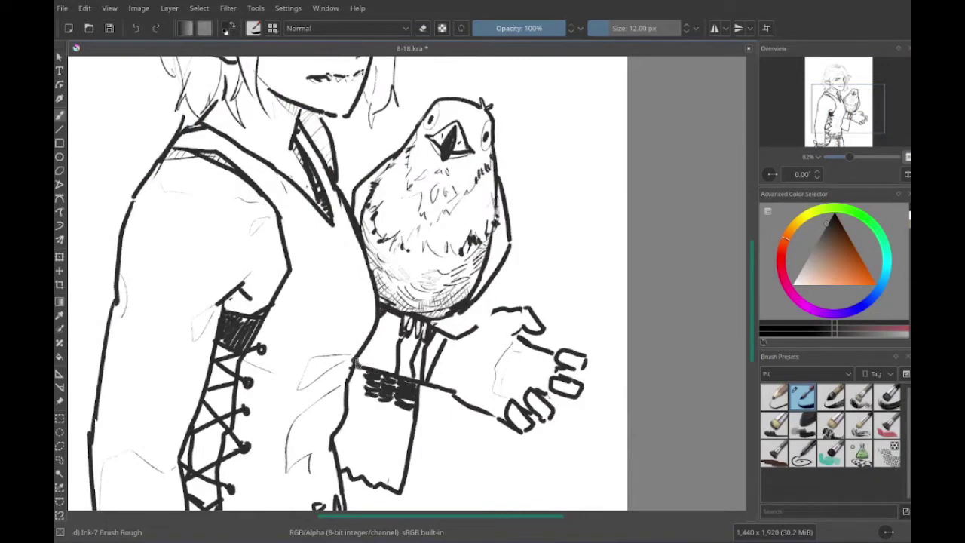
{"action": "left_click_drag", "start_coordinate": [360, 357], "coordinate": [351, 378]}
{"action": "scroll", "coordinate": [347, 407], "scroll_direction": "down", "scroll_amount": 1}
{"action": "left_click_drag", "start_coordinate": [384, 442], "coordinate": [381, 461]}
{"action": "mouse_move", "coordinate": [367, 381]}
{"action": "left_mouse_down"}
{"action": "mouse_move", "coordinate": [368, 444]}
{"action": "mouse_move", "coordinate": [339, 431]}
{"action": "mouse_move", "coordinate": [275, 443]}
{"action": "left_mouse_up"}
{"action": "left_click_drag", "start_coordinate": [276, 380], "coordinate": [332, 399]}
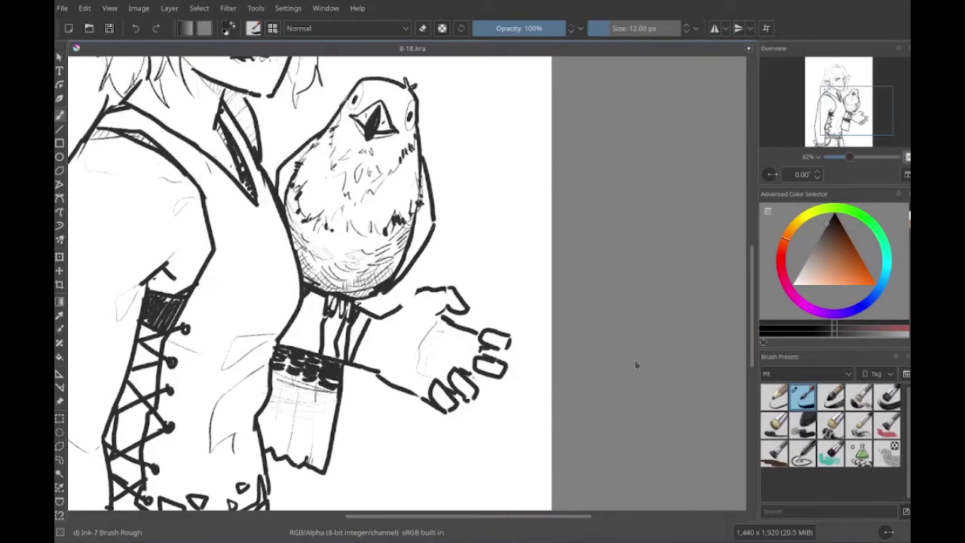
- Check the whole drawing and the bird up close, and save the file
{"action": "key", "text": "1"}
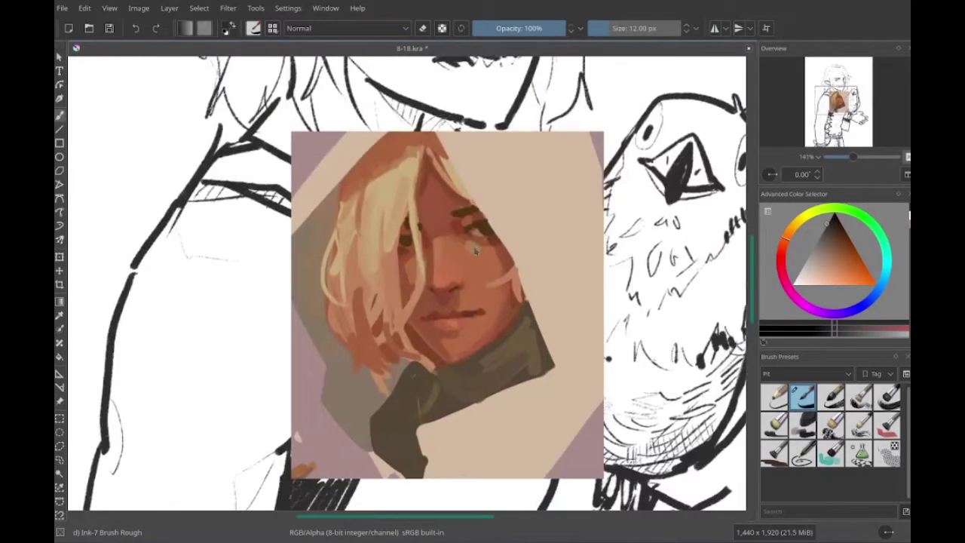
{"action": "key", "text": "2"}
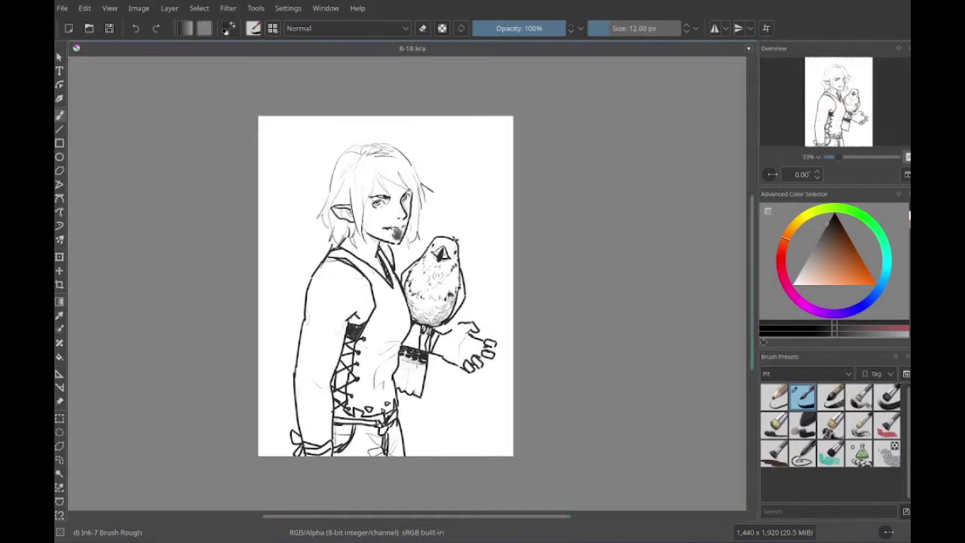
{"action": "key", "text": "plus"}
{"action": "key", "text": "plus"}
{"action": "key", "text": "plus"}
{"action": "key", "text": "plus"}
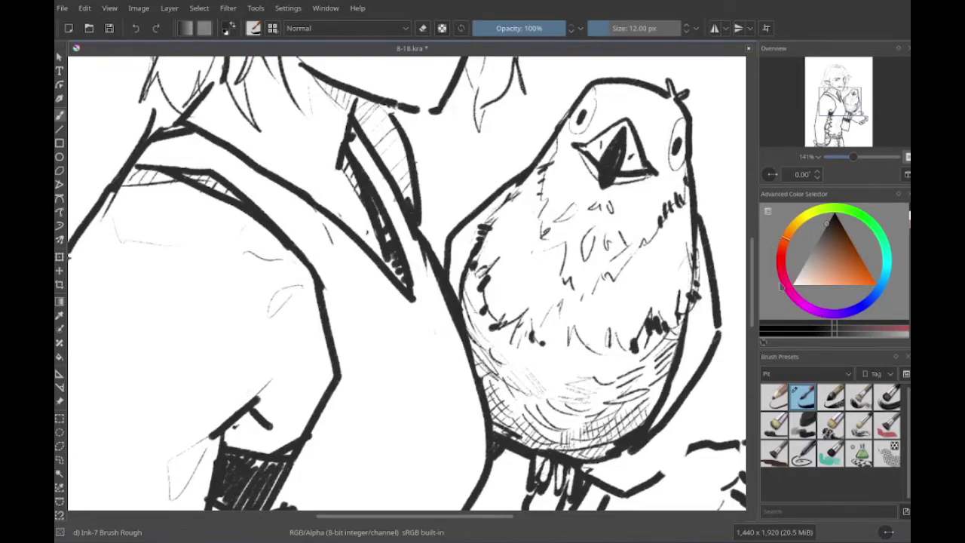
{"action": "key", "text": "ctrl+s"}
{"action": "key", "text": "1"}
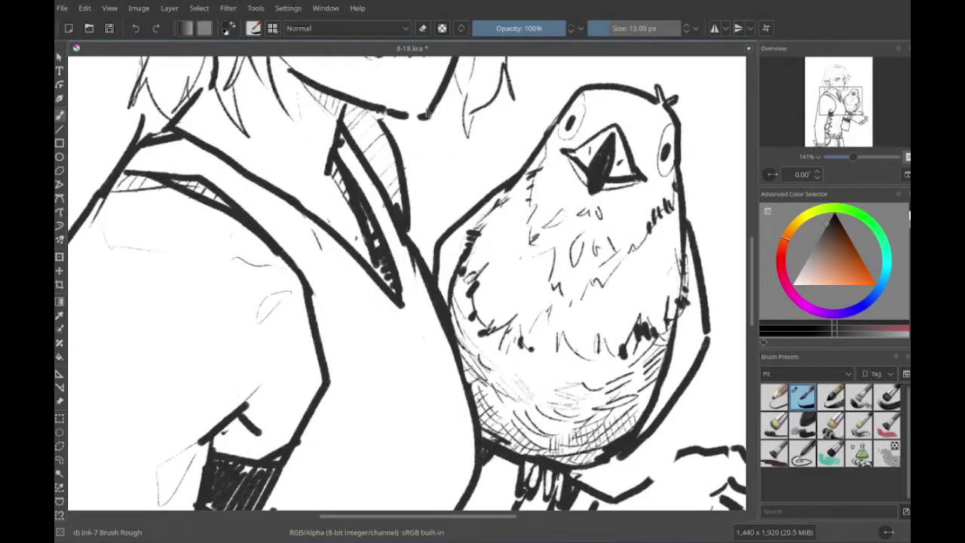
{"action": "scroll", "coordinate": [221, 299], "scroll_direction": "down", "scroll_amount": 5}
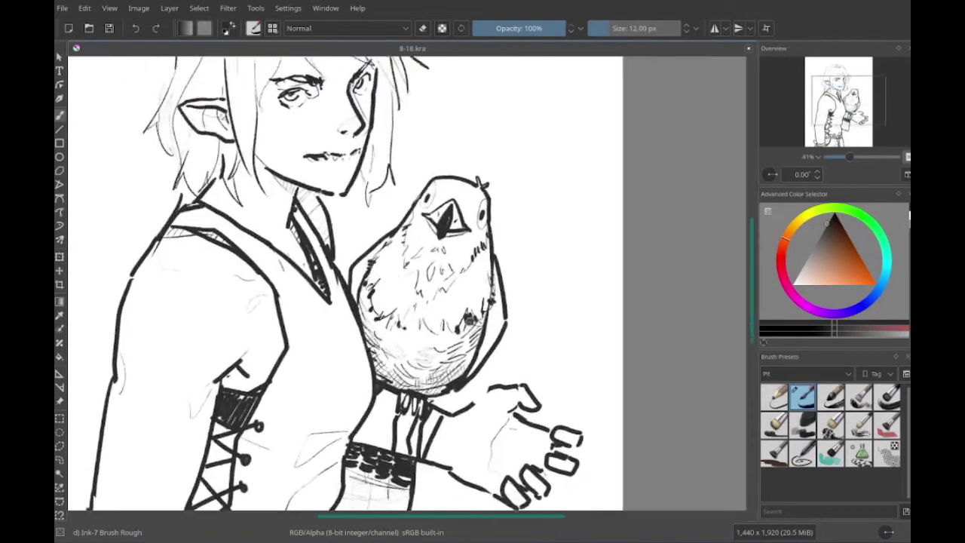
- Close the outline gap between the forearm and thumb, and thicken the bird's legs and claws with extra strokes
{"action": "left_click_drag", "start_coordinate": [354, 371], "coordinate": [363, 246]}
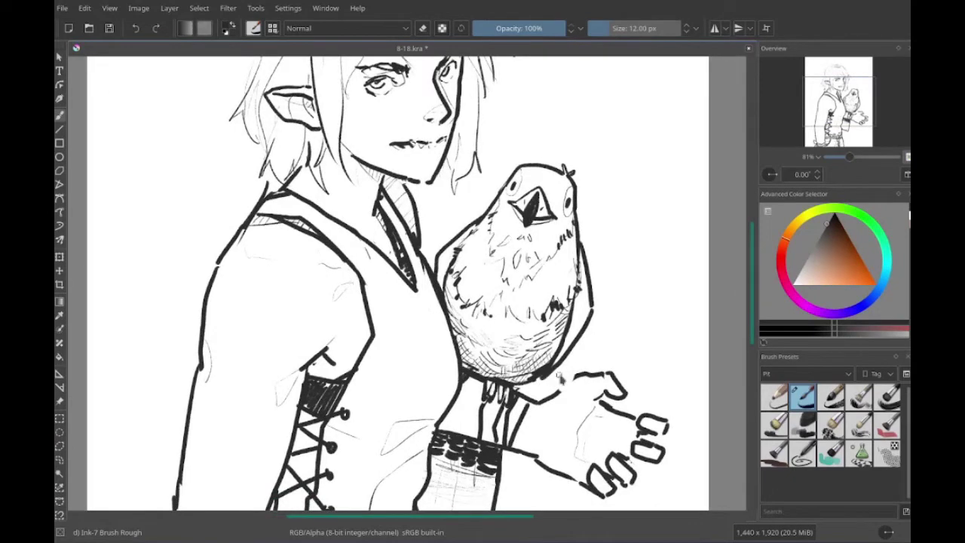
{"action": "left_click_drag", "start_coordinate": [561, 392], "coordinate": [556, 351]}
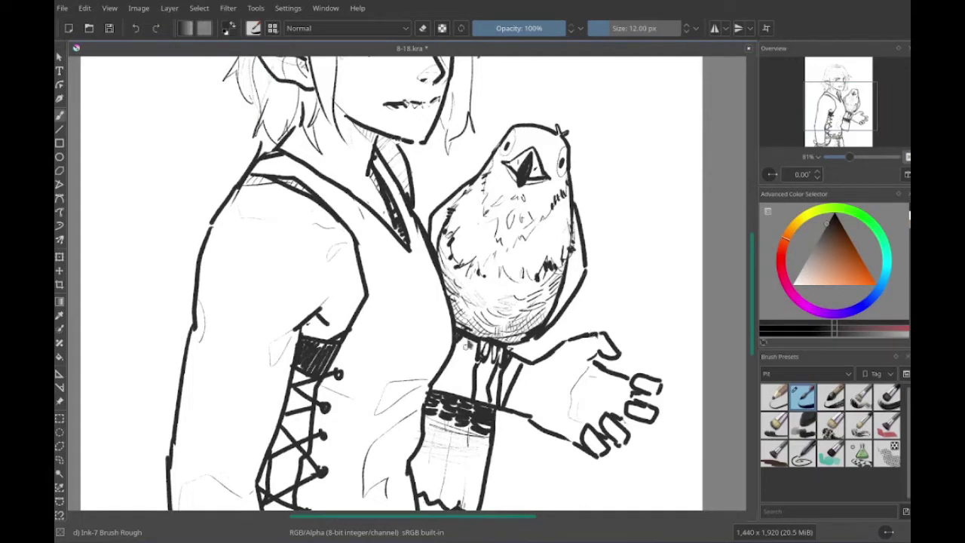
{"action": "scroll", "coordinate": [466, 344], "scroll_direction": "down", "scroll_amount": 2}
{"action": "scroll", "coordinate": [382, 284], "scroll_direction": "down", "scroll_amount": 5}
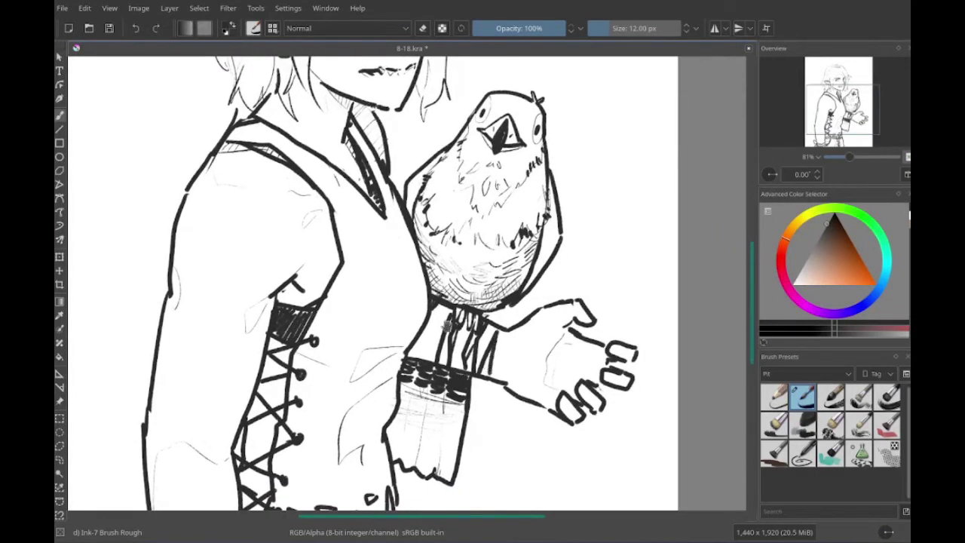
{"action": "scroll", "coordinate": [183, 258], "scroll_direction": "up", "scroll_amount": 5}
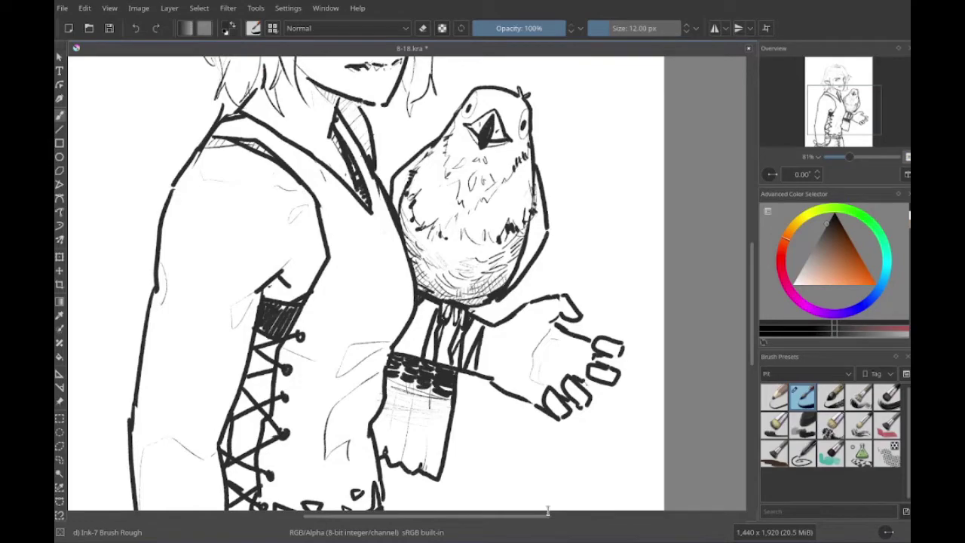
{"action": "scroll", "coordinate": [547, 452], "scroll_direction": "down", "scroll_amount": 1}
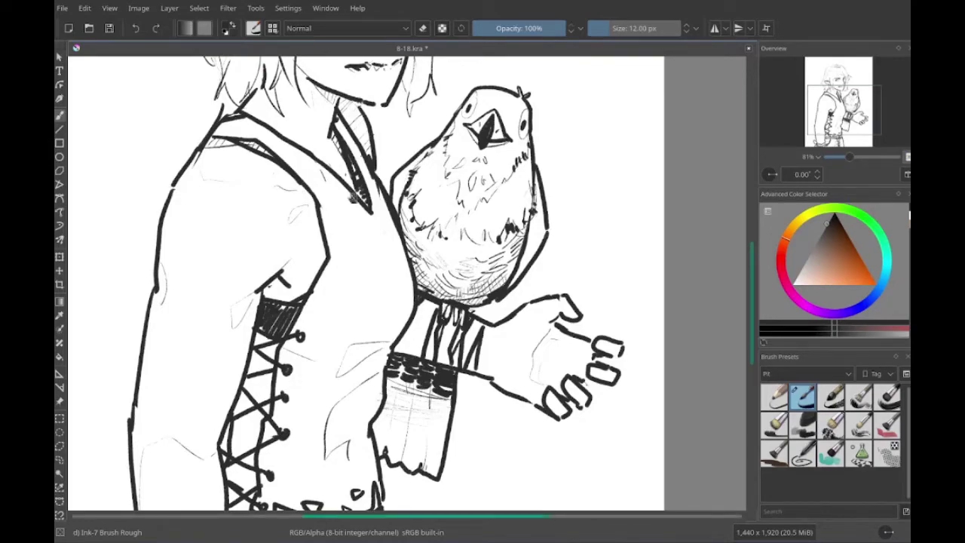
- Examine the inked figure from the belt and open hand up to the head, chest and bird
{"action": "scroll", "coordinate": [547, 452], "scroll_direction": "up", "scroll_amount": 8}
{"action": "scroll", "coordinate": [547, 452], "scroll_direction": "down", "scroll_amount": 10}
{"action": "scroll", "coordinate": [324, 357], "scroll_direction": "down", "scroll_amount": 1}
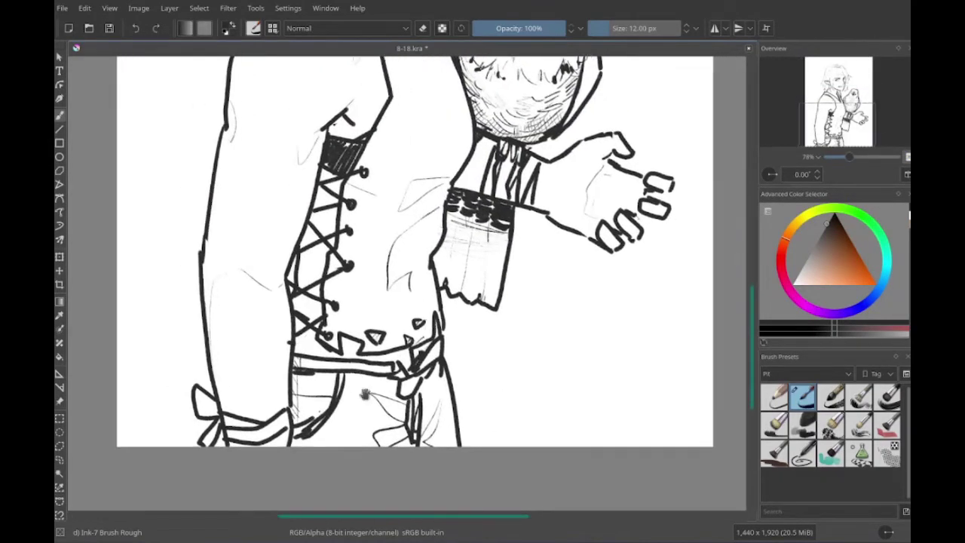
{"action": "scroll", "coordinate": [351, 336], "scroll_direction": "up", "scroll_amount": 12}
{"action": "scroll", "coordinate": [351, 336], "scroll_direction": "down", "scroll_amount": 8}
{"action": "scroll", "coordinate": [351, 336], "scroll_direction": "up", "scroll_amount": 5}
{"action": "scroll", "coordinate": [351, 336], "scroll_direction": "down", "scroll_amount": 2}
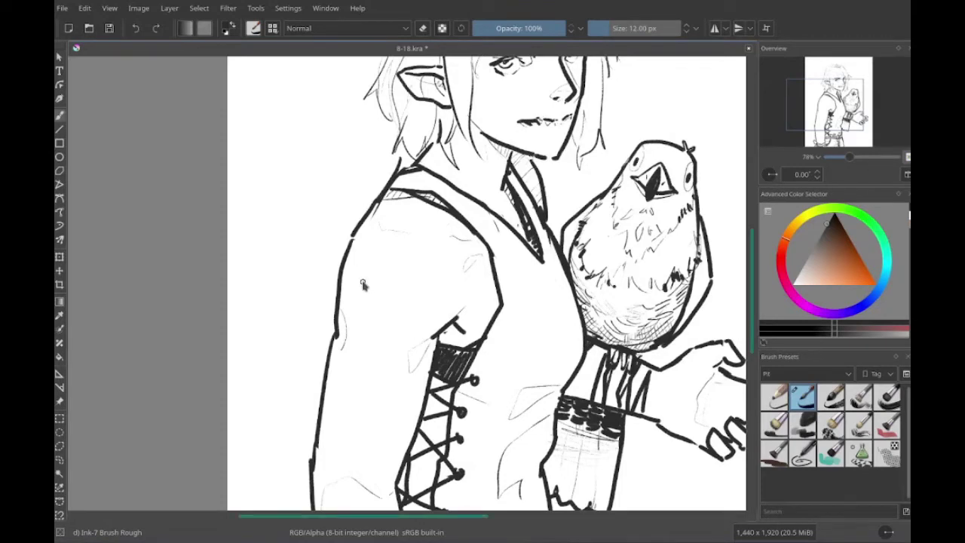
{"action": "scroll", "coordinate": [357, 257], "scroll_direction": "right", "scroll_amount": 2}
{"action": "scroll", "coordinate": [357, 257], "scroll_direction": "up", "scroll_amount": 5}
{"action": "scroll", "coordinate": [427, 298], "scroll_direction": "right", "scroll_amount": 2}
{"action": "scroll", "coordinate": [427, 298], "scroll_direction": "up", "scroll_amount": 1}
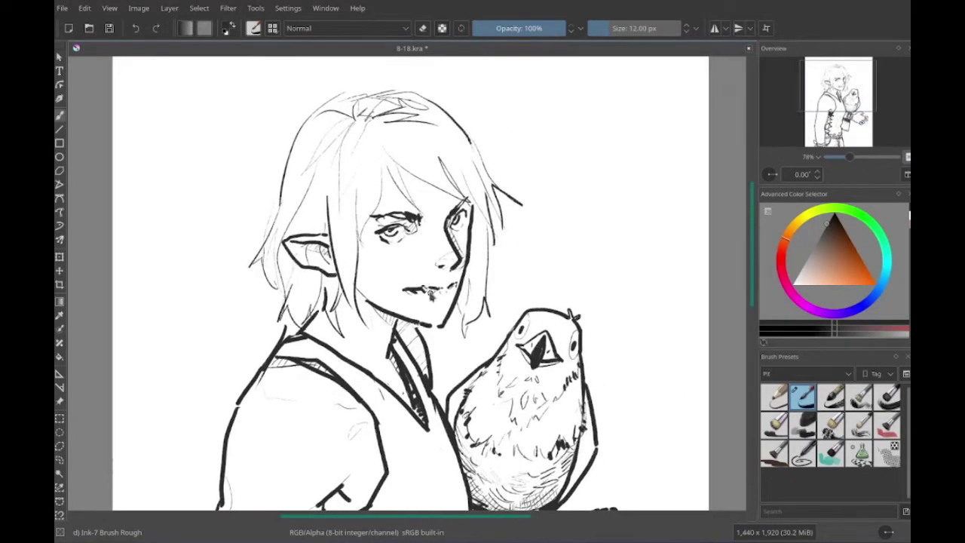
{"action": "scroll", "coordinate": [433, 305], "scroll_direction": "down", "scroll_amount": 3}
{"action": "scroll", "coordinate": [445, 305], "scroll_direction": "up", "scroll_amount": 2}
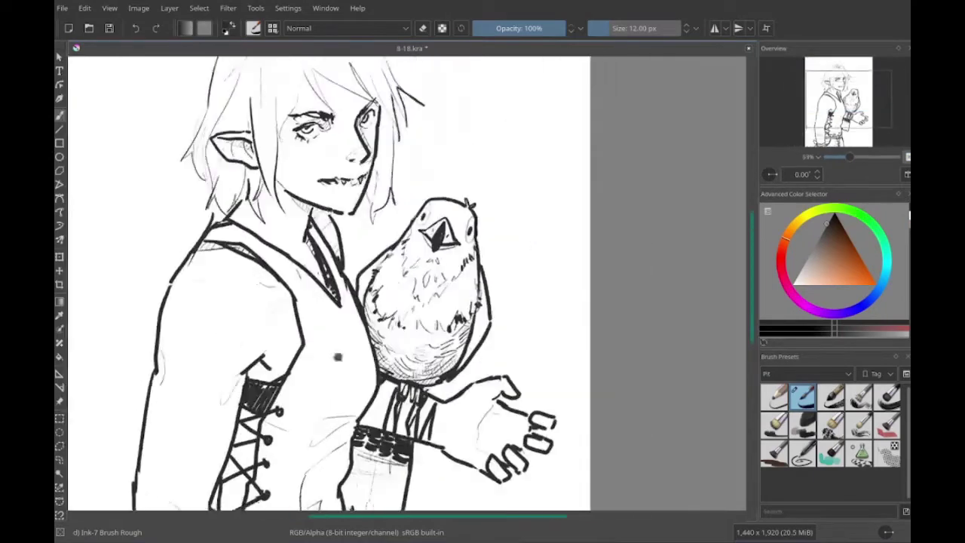
- Draw a small question mark beside the bird's head
{"action": "scroll", "coordinate": [456, 305], "scroll_direction": "up", "scroll_amount": 2}
{"action": "left_click_drag", "start_coordinate": [457, 296], "coordinate": [475, 323]}
{"action": "left_click", "coordinate": [475, 332]}
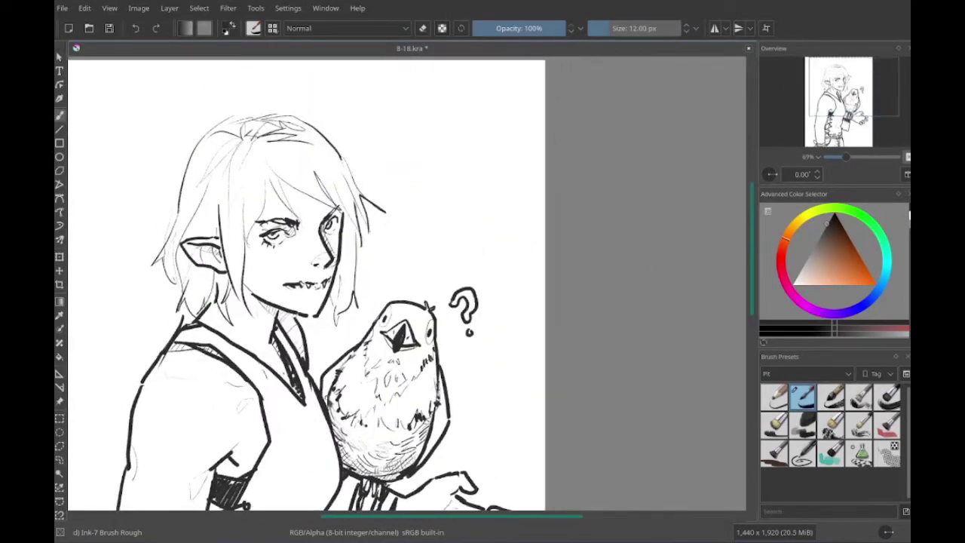
- Start on a blank canvas and ink the spiky hair outline and jagged fringe of a front-facing head
{"action": "scroll", "coordinate": [418, 348], "scroll_direction": "down", "scroll_amount": 1}
{"action": "scroll", "coordinate": [451, 325], "scroll_direction": "down", "scroll_amount": 1}
{"action": "scroll", "coordinate": [450, 325], "scroll_direction": "left", "scroll_amount": 2}
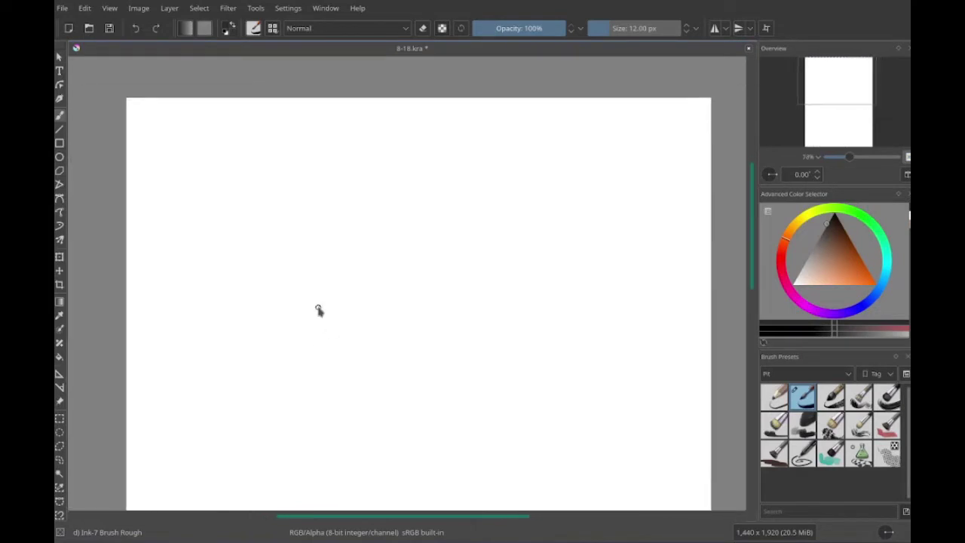
{"action": "left_click_drag", "start_coordinate": [175, 348], "coordinate": [360, 310]}
{"action": "mouse_move", "coordinate": [381, 205]}
{"action": "left_mouse_down"}
{"action": "mouse_move", "coordinate": [453, 275]}
{"action": "mouse_move", "coordinate": [625, 216]}
{"action": "left_mouse_up"}
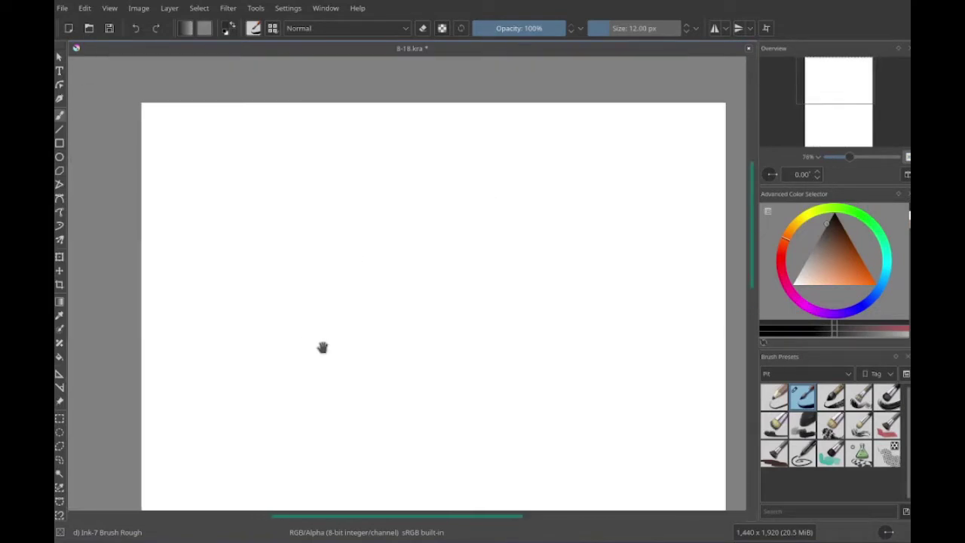
{"action": "left_click_drag", "start_coordinate": [165, 392], "coordinate": [259, 321]}
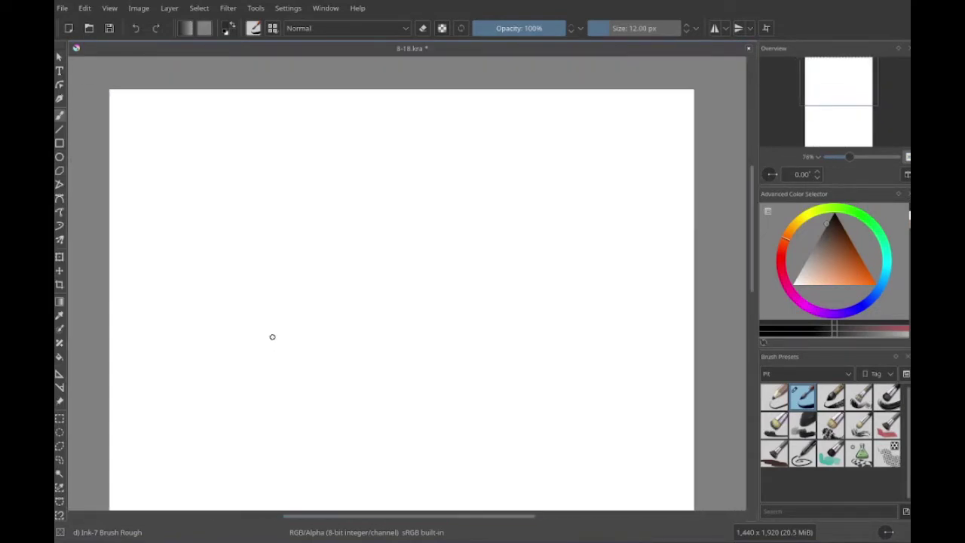
{"action": "mouse_move", "coordinate": [430, 248]}
{"action": "left_mouse_down"}
{"action": "mouse_move", "coordinate": [347, 334]}
{"action": "mouse_move", "coordinate": [355, 312]}
{"action": "mouse_move", "coordinate": [409, 280]}
{"action": "left_mouse_up"}
{"action": "left_click_drag", "start_coordinate": [422, 226], "coordinate": [446, 351]}
{"action": "left_click_drag", "start_coordinate": [457, 281], "coordinate": [489, 341]}
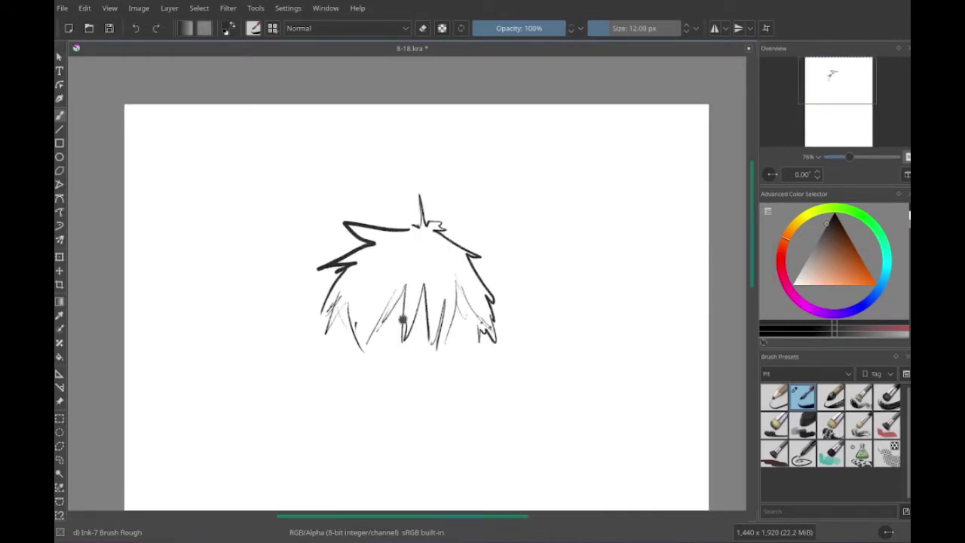
- Ink the eyes and slanted eyebrows under the fringe, and mark the nose below them
{"action": "left_click_drag", "start_coordinate": [372, 329], "coordinate": [369, 346]}
{"action": "left_click_drag", "start_coordinate": [431, 329], "coordinate": [452, 333]}
{"action": "left_click_drag", "start_coordinate": [355, 365], "coordinate": [370, 371]}
{"action": "left_click", "coordinate": [403, 363]}
{"action": "left_click_drag", "start_coordinate": [387, 380], "coordinate": [393, 341]}
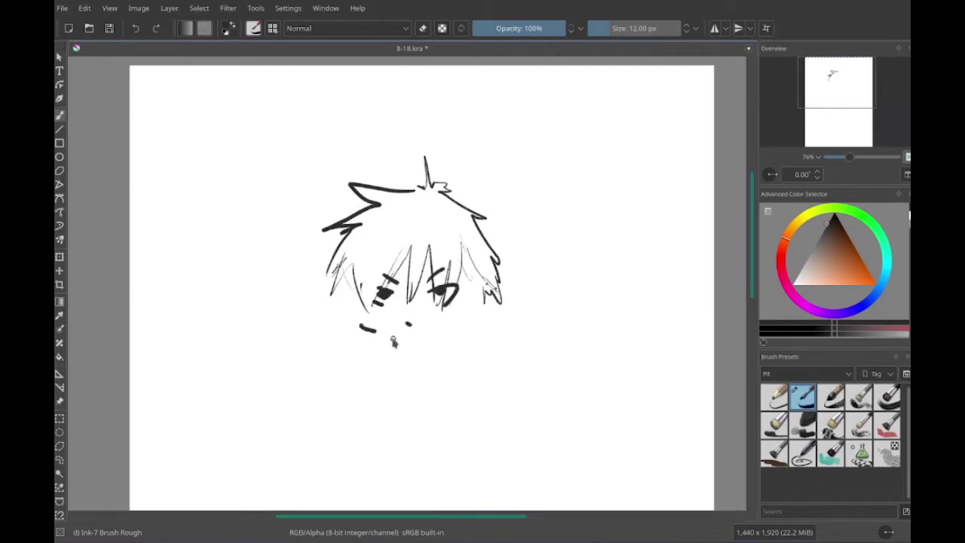
{"action": "left_click_drag", "start_coordinate": [348, 298], "coordinate": [475, 320]}
{"action": "key", "text": "ctrl+z"}
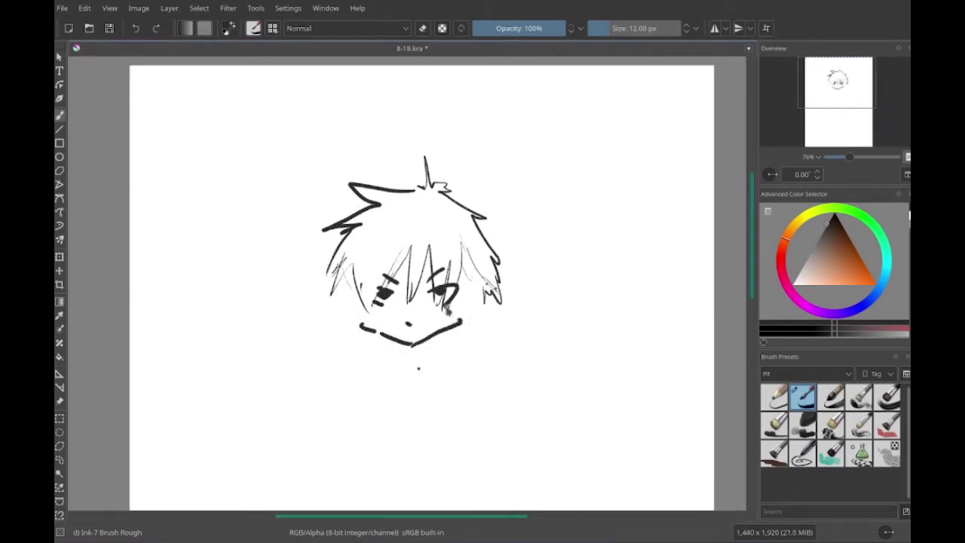
{"action": "key", "text": "ctrl+z"}
{"action": "key", "text": "ctrl+z"}
- Shape the nose, ink a long pointed jawline below it, and add the ear beside the hair
{"action": "left_click_drag", "start_coordinate": [403, 322], "coordinate": [422, 327]}
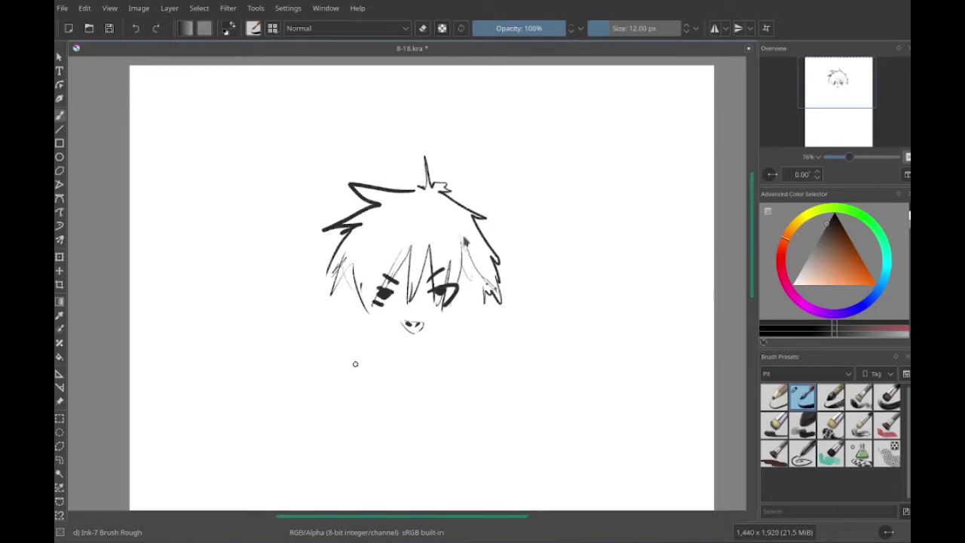
{"action": "left_click_drag", "start_coordinate": [354, 362], "coordinate": [345, 366]}
{"action": "left_click_drag", "start_coordinate": [349, 331], "coordinate": [394, 376]}
{"action": "mouse_move", "coordinate": [404, 375]}
{"action": "left_mouse_down"}
{"action": "mouse_move", "coordinate": [460, 302]}
{"action": "mouse_move", "coordinate": [450, 348]}
{"action": "left_mouse_up"}
{"action": "mouse_move", "coordinate": [346, 309]}
{"action": "left_mouse_down"}
{"action": "mouse_move", "coordinate": [350, 341]}
{"action": "mouse_move", "coordinate": [338, 315]}
{"action": "left_mouse_up"}
{"action": "left_click_drag", "start_coordinate": [317, 295], "coordinate": [333, 316]}
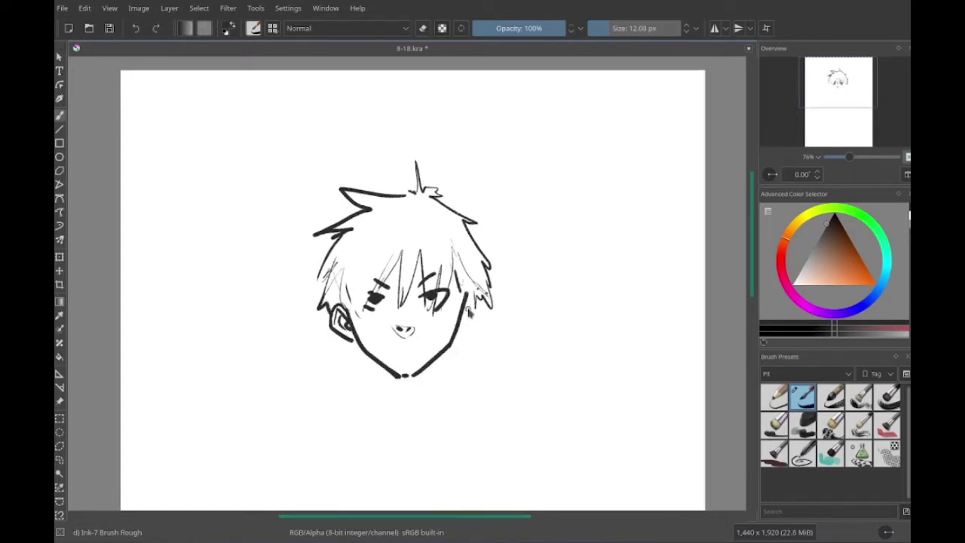
- Add the second ear and a wide toothy grin, and darken the eyes with lash marks
{"action": "left_click_drag", "start_coordinate": [452, 422], "coordinate": [484, 438]}
{"action": "mouse_move", "coordinate": [405, 361]}
{"action": "left_mouse_down"}
{"action": "mouse_move", "coordinate": [469, 361]}
{"action": "mouse_move", "coordinate": [456, 373]}
{"action": "left_mouse_up"}
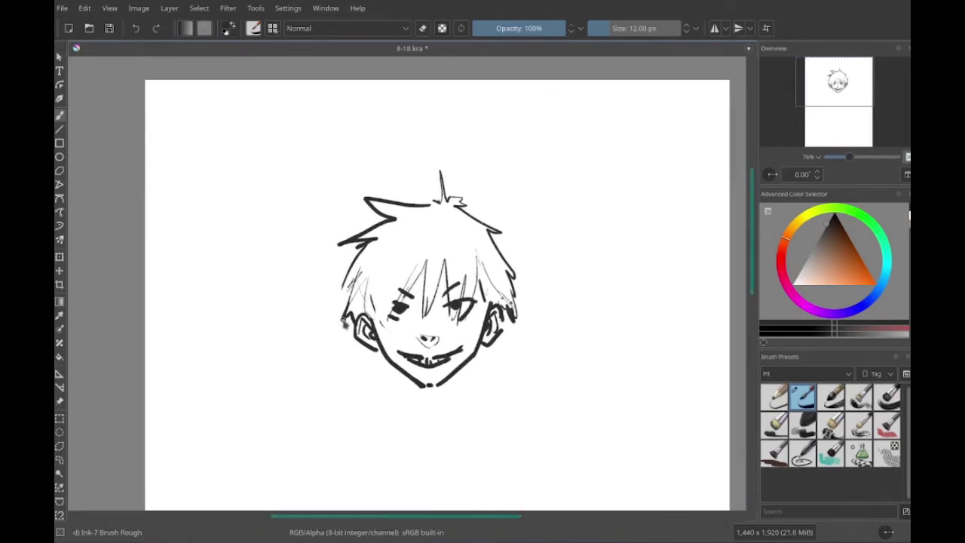
{"action": "mouse_move", "coordinate": [400, 303]}
{"action": "left_mouse_down"}
{"action": "mouse_move", "coordinate": [409, 313]}
{"action": "mouse_move", "coordinate": [359, 276]}
{"action": "left_mouse_up"}
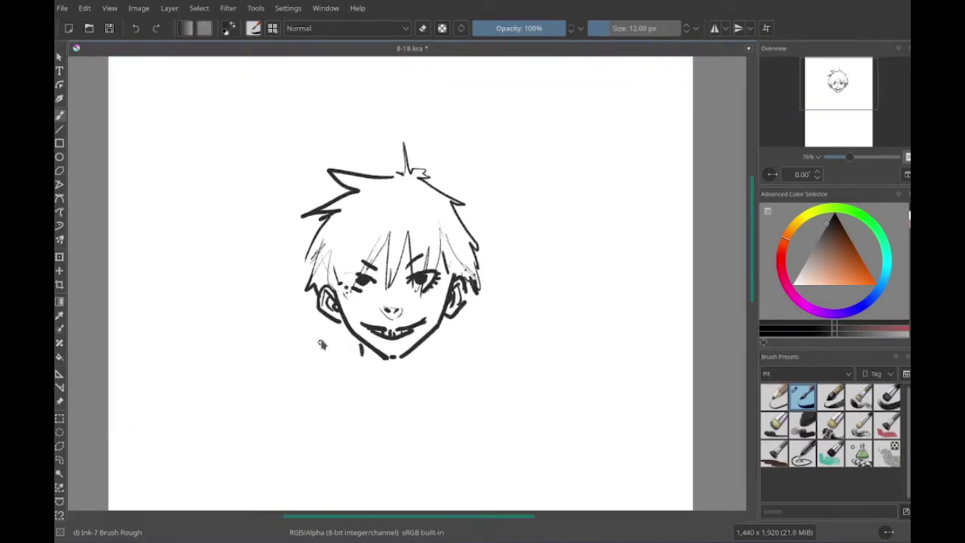
- Ink the neck, its high collar band and the sloping shoulder lines beneath the grinning head
{"action": "left_click_drag", "start_coordinate": [361, 346], "coordinate": [410, 386]}
{"action": "left_click_drag", "start_coordinate": [427, 341], "coordinate": [434, 368]}
{"action": "mouse_move", "coordinate": [359, 354]}
{"action": "left_mouse_down"}
{"action": "mouse_move", "coordinate": [317, 371]}
{"action": "mouse_move", "coordinate": [333, 358]}
{"action": "left_mouse_up"}
{"action": "left_click_drag", "start_coordinate": [374, 349], "coordinate": [329, 371]}
{"action": "left_click_drag", "start_coordinate": [448, 349], "coordinate": [504, 370]}
{"action": "left_click_drag", "start_coordinate": [332, 371], "coordinate": [322, 385]}
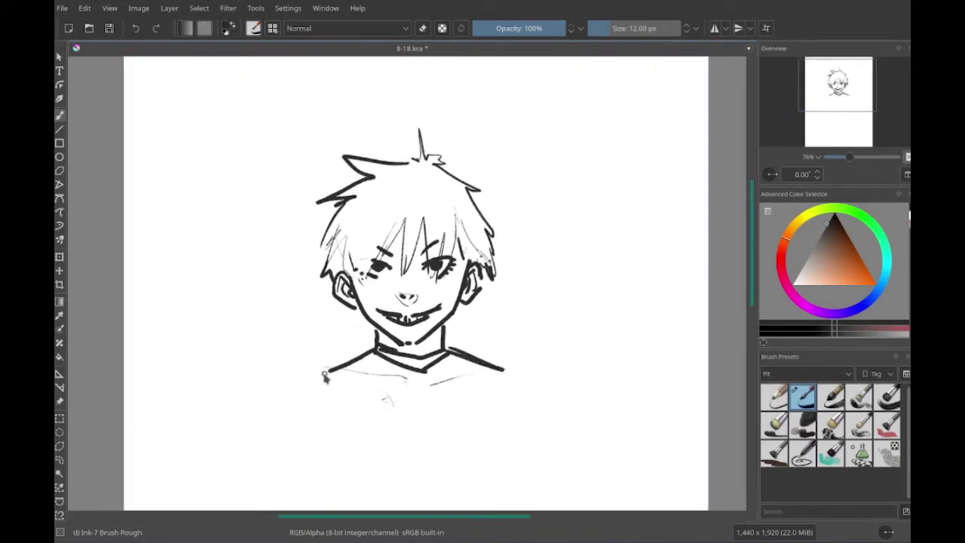
- Draw the pointed shirt collar, the V-shaped lapels and the front closure with a round button
{"action": "mouse_move", "coordinate": [407, 377]}
{"action": "left_mouse_down"}
{"action": "mouse_move", "coordinate": [414, 380]}
{"action": "mouse_move", "coordinate": [335, 408]}
{"action": "left_mouse_up"}
{"action": "left_click_drag", "start_coordinate": [452, 353], "coordinate": [463, 412]}
{"action": "left_click_drag", "start_coordinate": [422, 407], "coordinate": [413, 377]}
{"action": "left_click_drag", "start_coordinate": [363, 346], "coordinate": [404, 407]}
{"action": "mouse_move", "coordinate": [425, 392]}
{"action": "left_mouse_down"}
{"action": "mouse_move", "coordinate": [419, 354]}
{"action": "mouse_move", "coordinate": [399, 385]}
{"action": "mouse_move", "coordinate": [409, 428]}
{"action": "left_mouse_up"}
{"action": "left_click_drag", "start_coordinate": [332, 301], "coordinate": [272, 411]}
- Add thin strands radiating from the crown and fill the hair above the ears with black
{"action": "mouse_move", "coordinate": [423, 176]}
{"action": "left_mouse_down"}
{"action": "mouse_move", "coordinate": [362, 323]}
{"action": "mouse_move", "coordinate": [301, 338]}
{"action": "left_mouse_up"}
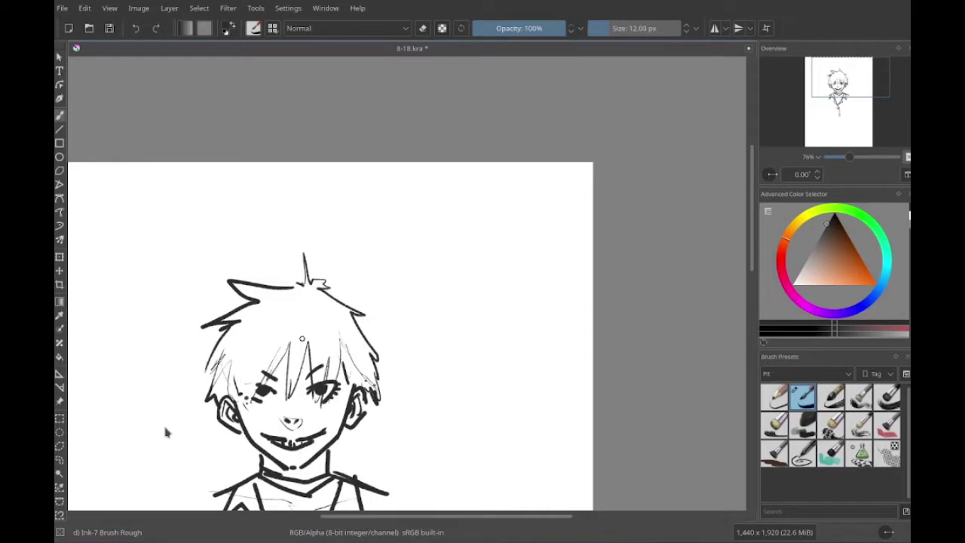
{"action": "left_click_drag", "start_coordinate": [165, 431], "coordinate": [277, 372]}
{"action": "left_click_drag", "start_coordinate": [452, 324], "coordinate": [508, 319]}
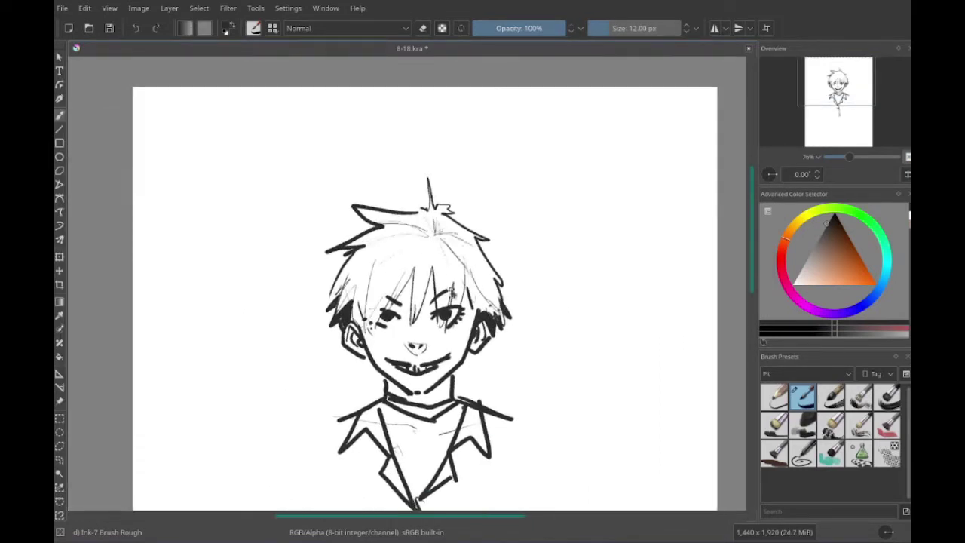
- Ink a second head in profile beside the first, with forehead, brow, eye, nose, lips, chin and ear
{"action": "mouse_move", "coordinate": [452, 294]}
{"action": "left_mouse_down"}
{"action": "mouse_move", "coordinate": [340, 349]}
{"action": "mouse_move", "coordinate": [249, 316]}
{"action": "left_mouse_up"}
{"action": "mouse_move", "coordinate": [470, 252]}
{"action": "left_mouse_down"}
{"action": "mouse_move", "coordinate": [424, 337]}
{"action": "mouse_move", "coordinate": [458, 294]}
{"action": "mouse_move", "coordinate": [470, 300]}
{"action": "left_mouse_up"}
{"action": "mouse_move", "coordinate": [451, 297]}
{"action": "left_mouse_down"}
{"action": "mouse_move", "coordinate": [457, 313]}
{"action": "mouse_move", "coordinate": [424, 348]}
{"action": "mouse_move", "coordinate": [453, 344]}
{"action": "left_mouse_up"}
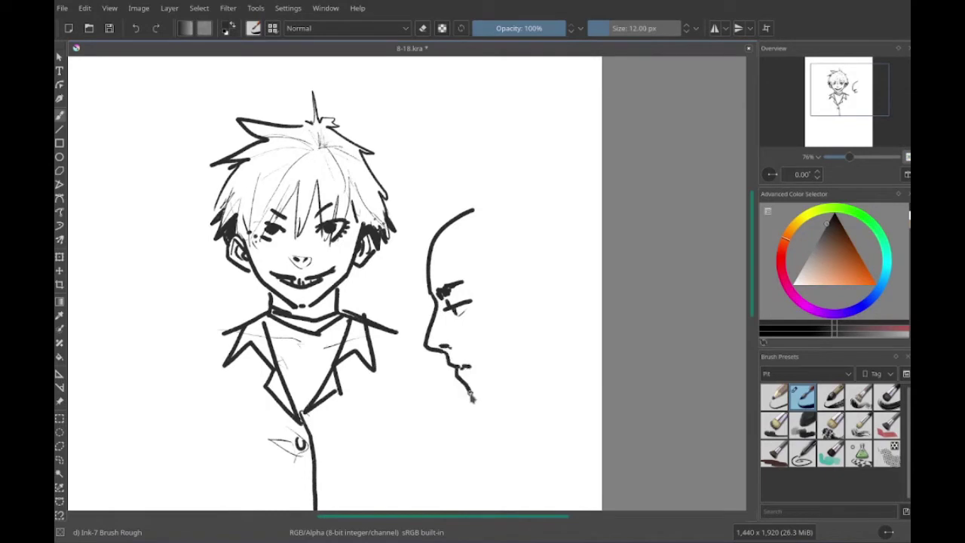
{"action": "left_click_drag", "start_coordinate": [470, 397], "coordinate": [525, 386]}
{"action": "mouse_move", "coordinate": [521, 285]}
{"action": "left_mouse_down"}
{"action": "mouse_move", "coordinate": [537, 273]}
{"action": "mouse_move", "coordinate": [553, 283]}
{"action": "mouse_move", "coordinate": [545, 332]}
{"action": "left_mouse_up"}
{"action": "mouse_move", "coordinate": [527, 301]}
{"action": "left_mouse_down"}
{"action": "mouse_move", "coordinate": [535, 324]}
{"action": "mouse_move", "coordinate": [538, 308]}
{"action": "mouse_move", "coordinate": [561, 316]}
{"action": "left_mouse_up"}
{"action": "left_click_drag", "start_coordinate": [455, 323], "coordinate": [462, 339]}
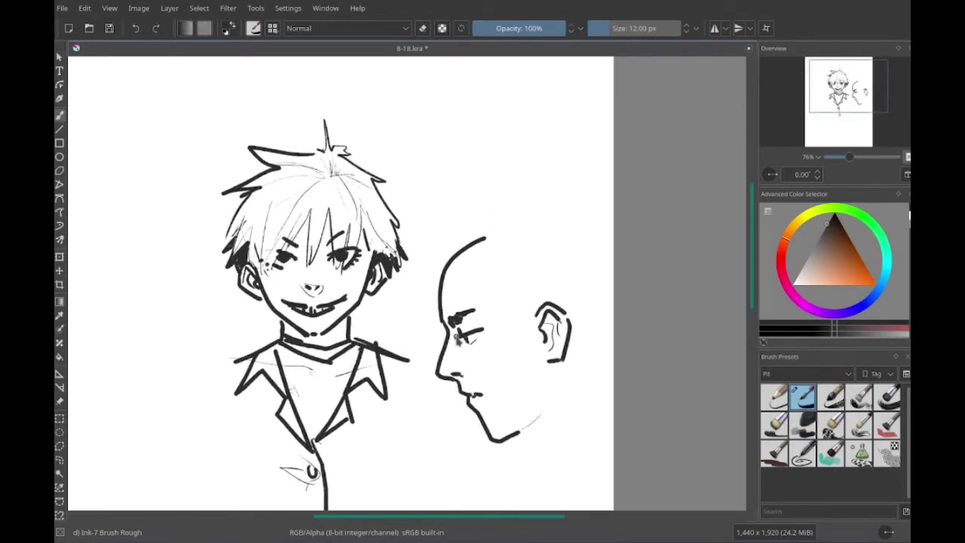
- Draw spiky front locks over the profile's forehead and a short jagged hairline reaching the ear
{"action": "mouse_move", "coordinate": [486, 236]}
{"action": "left_mouse_down"}
{"action": "mouse_move", "coordinate": [461, 301]}
{"action": "mouse_move", "coordinate": [528, 264]}
{"action": "left_mouse_up"}
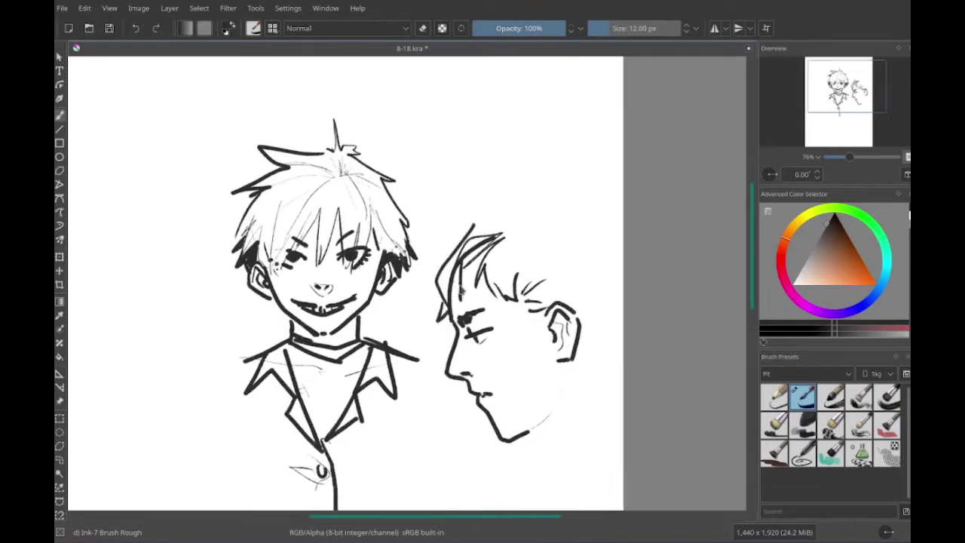
{"action": "left_click_drag", "start_coordinate": [453, 302], "coordinate": [489, 303]}
{"action": "left_click_drag", "start_coordinate": [486, 280], "coordinate": [518, 298]}
{"action": "left_click_drag", "start_coordinate": [467, 339], "coordinate": [455, 311]}
- Outline the back of the profile's skull, and add the nape hair and the neck and shoulder line
{"action": "left_click_drag", "start_coordinate": [637, 350], "coordinate": [528, 486]}
{"action": "left_click_drag", "start_coordinate": [467, 317], "coordinate": [437, 305]}
{"action": "left_click_drag", "start_coordinate": [558, 294], "coordinate": [570, 307]}
{"action": "mouse_move", "coordinate": [452, 302]}
{"action": "left_mouse_down"}
{"action": "mouse_move", "coordinate": [445, 324]}
{"action": "mouse_move", "coordinate": [461, 311]}
{"action": "left_mouse_up"}
{"action": "mouse_move", "coordinate": [486, 315]}
{"action": "left_mouse_down"}
{"action": "mouse_move", "coordinate": [519, 320]}
{"action": "mouse_move", "coordinate": [476, 310]}
{"action": "left_mouse_up"}
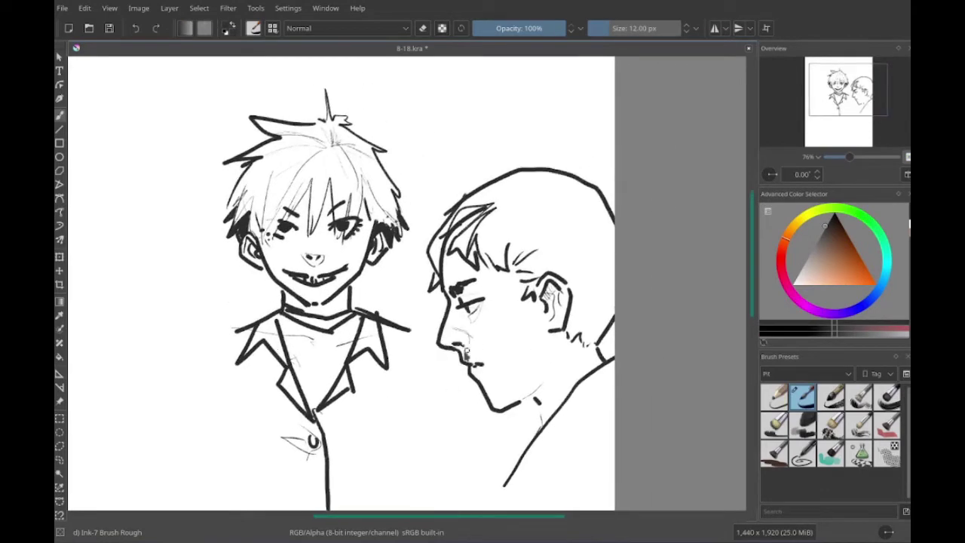
- Add an earring and a striped inner collar to the profile figure, and outline the jacket's collar and shoulder
{"action": "mouse_move", "coordinate": [547, 340]}
{"action": "left_mouse_down"}
{"action": "mouse_move", "coordinate": [533, 336]}
{"action": "mouse_move", "coordinate": [552, 293]}
{"action": "left_mouse_up"}
{"action": "left_click_drag", "start_coordinate": [531, 368], "coordinate": [520, 449]}
{"action": "mouse_move", "coordinate": [528, 361]}
{"action": "left_mouse_down"}
{"action": "mouse_move", "coordinate": [571, 260]}
{"action": "mouse_move", "coordinate": [506, 377]}
{"action": "left_mouse_up"}
{"action": "left_click_drag", "start_coordinate": [527, 340], "coordinate": [520, 354]}
{"action": "left_click_drag", "start_coordinate": [530, 313], "coordinate": [470, 437]}
{"action": "mouse_move", "coordinate": [490, 340]}
{"action": "left_mouse_down"}
{"action": "mouse_move", "coordinate": [504, 315]}
{"action": "mouse_move", "coordinate": [463, 483]}
{"action": "mouse_move", "coordinate": [503, 415]}
{"action": "left_mouse_up"}
{"action": "mouse_move", "coordinate": [543, 339]}
{"action": "left_mouse_down"}
{"action": "mouse_move", "coordinate": [501, 226]}
{"action": "mouse_move", "coordinate": [532, 294]}
{"action": "mouse_move", "coordinate": [490, 415]}
{"action": "left_mouse_up"}
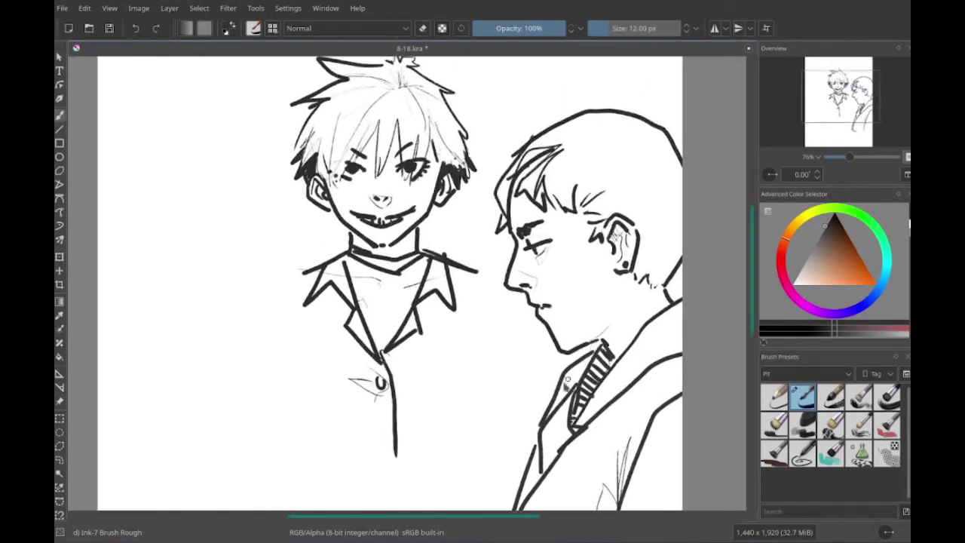
- Ink the profile figure's jacket front and back edges, and close the waist with a double band
{"action": "left_click_drag", "start_coordinate": [528, 452], "coordinate": [542, 227]}
{"action": "left_click_drag", "start_coordinate": [615, 151], "coordinate": [588, 285]}
{"action": "left_click_drag", "start_coordinate": [494, 285], "coordinate": [533, 299]}
{"action": "left_click_drag", "start_coordinate": [591, 328], "coordinate": [565, 432]}
{"action": "left_click_drag", "start_coordinate": [528, 286], "coordinate": [535, 399]}
{"action": "mouse_move", "coordinate": [498, 388]}
{"action": "left_mouse_down"}
{"action": "mouse_move", "coordinate": [595, 419]}
{"action": "mouse_move", "coordinate": [603, 441]}
{"action": "left_mouse_up"}
{"action": "left_click_drag", "start_coordinate": [528, 414], "coordinate": [543, 347]}
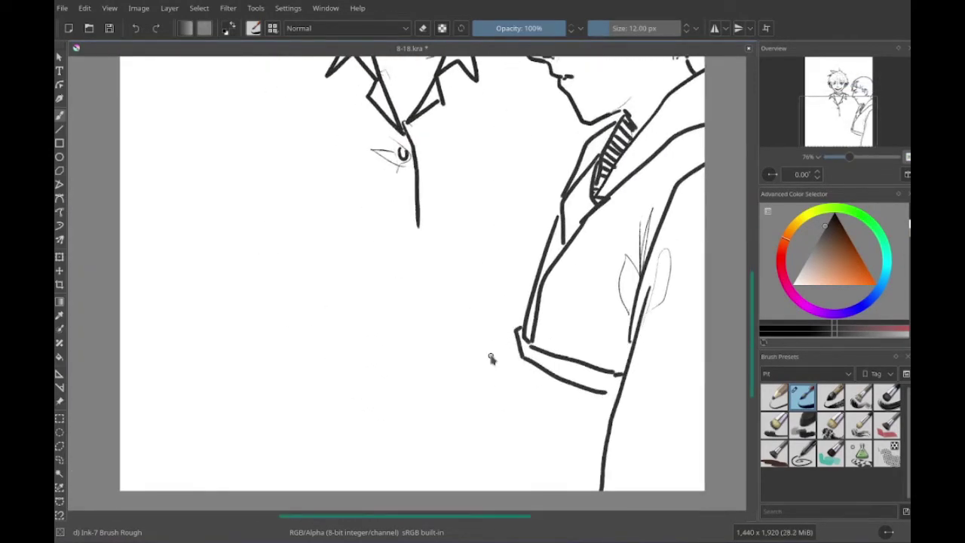
{"action": "left_click_drag", "start_coordinate": [480, 377], "coordinate": [480, 364]}
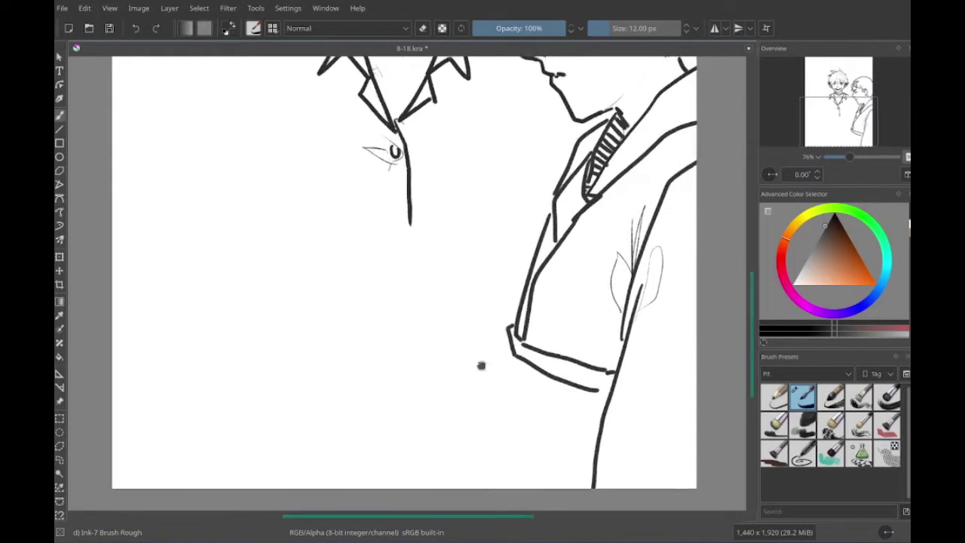
- Draw the belt with its square buckle, the hanging cloth folds, the long lapel edge and the outer sleeve line
{"action": "mouse_move", "coordinate": [542, 361]}
{"action": "left_mouse_down"}
{"action": "mouse_move", "coordinate": [504, 393]}
{"action": "mouse_move", "coordinate": [609, 410]}
{"action": "left_mouse_up"}
{"action": "mouse_move", "coordinate": [542, 377]}
{"action": "left_mouse_down"}
{"action": "mouse_move", "coordinate": [603, 375]}
{"action": "mouse_move", "coordinate": [513, 487]}
{"action": "left_mouse_up"}
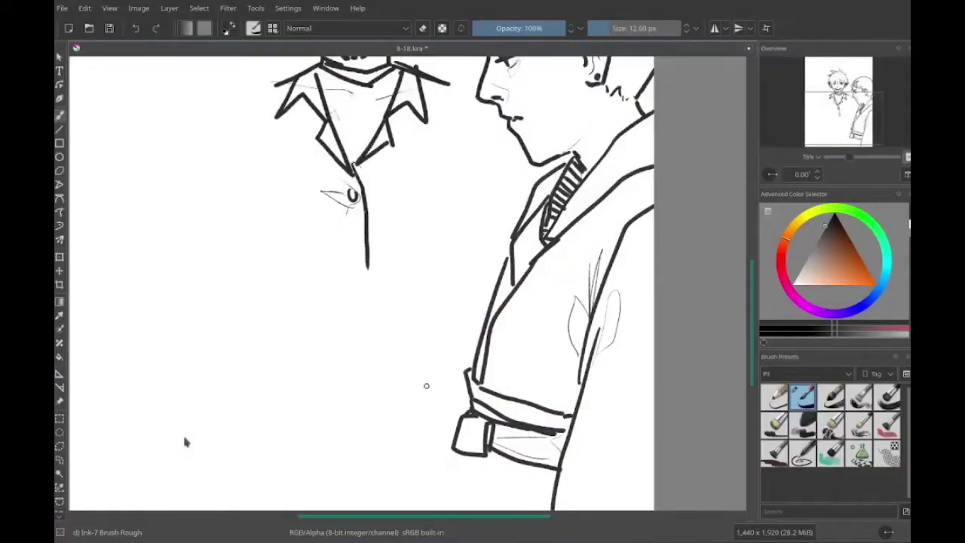
{"action": "left_click_drag", "start_coordinate": [426, 385], "coordinate": [404, 310]}
{"action": "mouse_move", "coordinate": [440, 373]}
{"action": "left_mouse_down"}
{"action": "mouse_move", "coordinate": [440, 449]}
{"action": "mouse_move", "coordinate": [428, 436]}
{"action": "left_mouse_up"}
{"action": "left_click_drag", "start_coordinate": [467, 369], "coordinate": [468, 448]}
{"action": "mouse_move", "coordinate": [452, 370]}
{"action": "left_mouse_down"}
{"action": "mouse_move", "coordinate": [492, 337]}
{"action": "mouse_move", "coordinate": [433, 381]}
{"action": "mouse_move", "coordinate": [465, 399]}
{"action": "mouse_move", "coordinate": [448, 411]}
{"action": "left_mouse_up"}
{"action": "left_click_drag", "start_coordinate": [486, 396], "coordinate": [497, 452]}
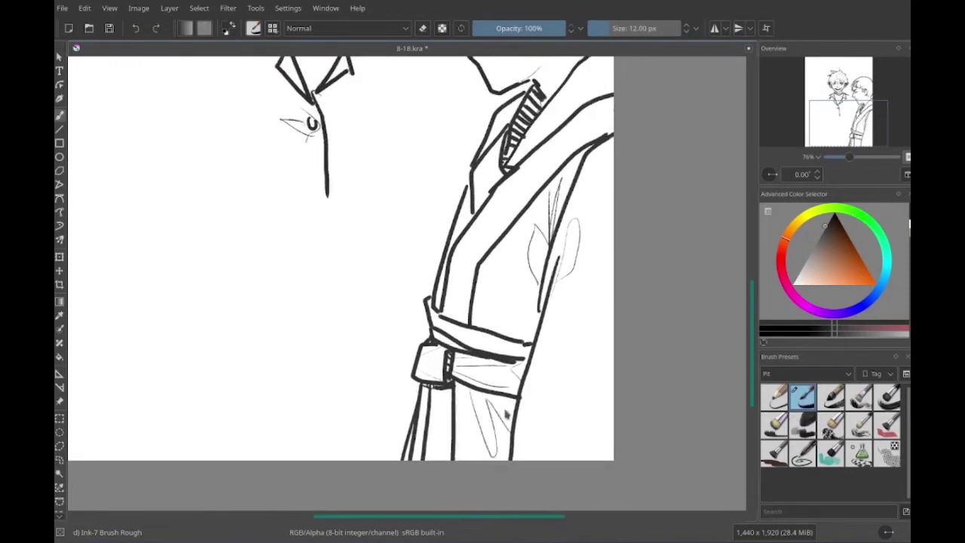
{"action": "mouse_move", "coordinate": [505, 415]}
{"action": "left_mouse_down"}
{"action": "mouse_move", "coordinate": [287, 282]}
{"action": "mouse_move", "coordinate": [377, 339]}
{"action": "mouse_move", "coordinate": [320, 449]}
{"action": "left_mouse_up"}
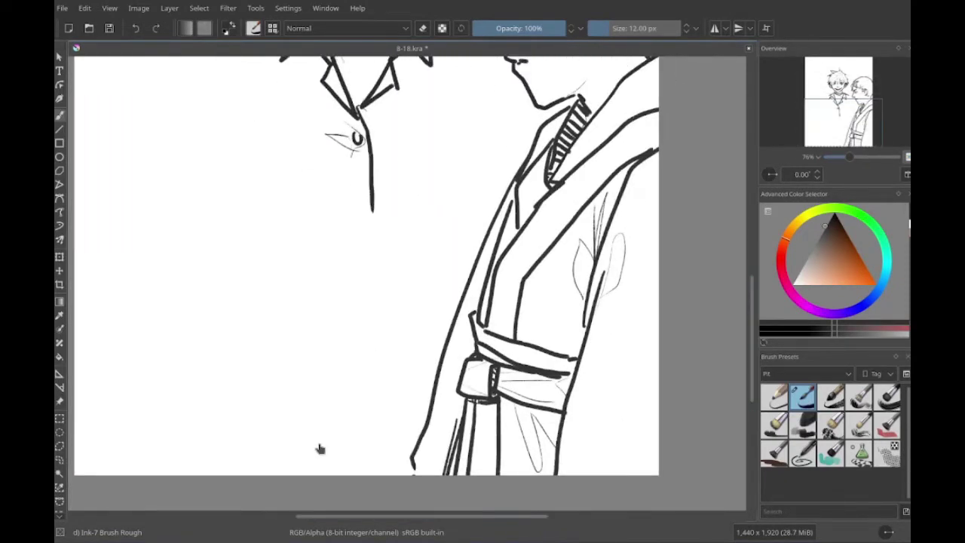
- Ink a third face turned downward in the empty lower area, with closed eyes, nose, mouth and jaw
{"action": "left_click_drag", "start_coordinate": [235, 140], "coordinate": [364, 278]}
{"action": "mouse_move", "coordinate": [296, 304]}
{"action": "left_mouse_down"}
{"action": "mouse_move", "coordinate": [301, 366]}
{"action": "mouse_move", "coordinate": [330, 428]}
{"action": "left_mouse_up"}
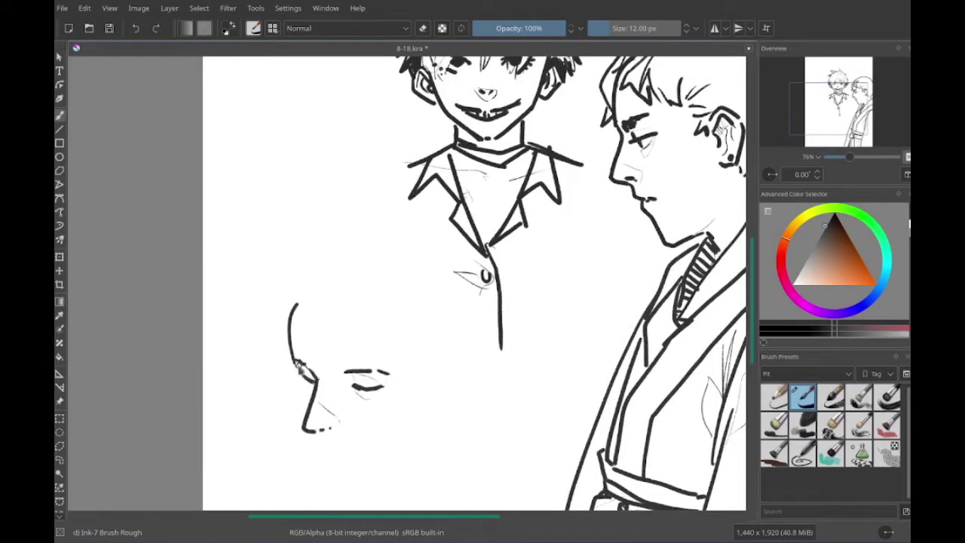
{"action": "left_click_drag", "start_coordinate": [330, 488], "coordinate": [425, 448]}
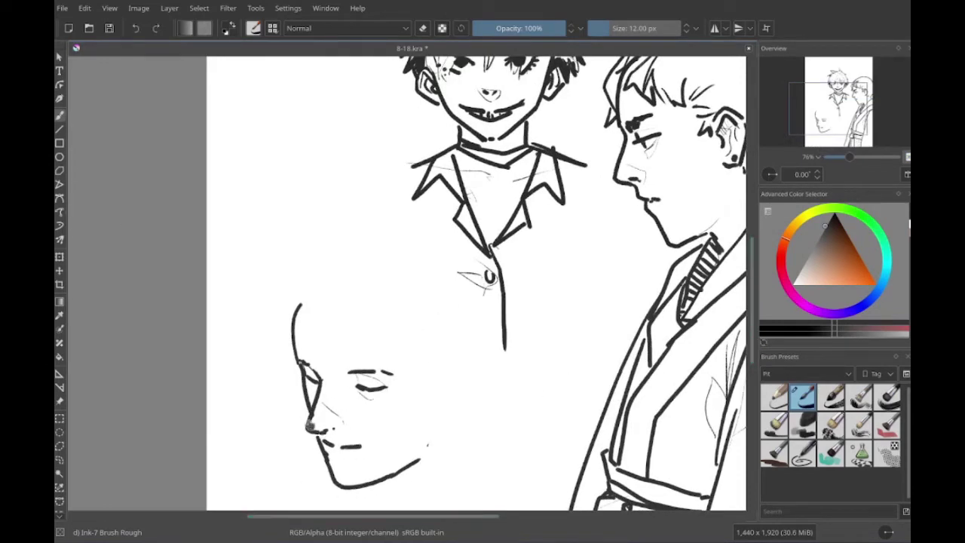
- Draw the third head's swept-back hair, loose forehead strands, headband and ear
{"action": "mouse_move", "coordinate": [322, 414]}
{"action": "left_mouse_down"}
{"action": "mouse_move", "coordinate": [409, 415]}
{"action": "mouse_move", "coordinate": [409, 445]}
{"action": "left_mouse_up"}
{"action": "mouse_move", "coordinate": [373, 326]}
{"action": "left_mouse_down"}
{"action": "mouse_move", "coordinate": [378, 290]}
{"action": "mouse_move", "coordinate": [396, 324]}
{"action": "left_mouse_up"}
{"action": "left_click_drag", "start_coordinate": [445, 339], "coordinate": [494, 341]}
{"action": "mouse_move", "coordinate": [373, 290]}
{"action": "left_mouse_down"}
{"action": "mouse_move", "coordinate": [535, 339]}
{"action": "mouse_move", "coordinate": [518, 398]}
{"action": "mouse_move", "coordinate": [549, 351]}
{"action": "mouse_move", "coordinate": [537, 386]}
{"action": "left_mouse_up"}
{"action": "left_click_drag", "start_coordinate": [562, 271], "coordinate": [561, 336]}
{"action": "left_click_drag", "start_coordinate": [452, 339], "coordinate": [478, 325]}
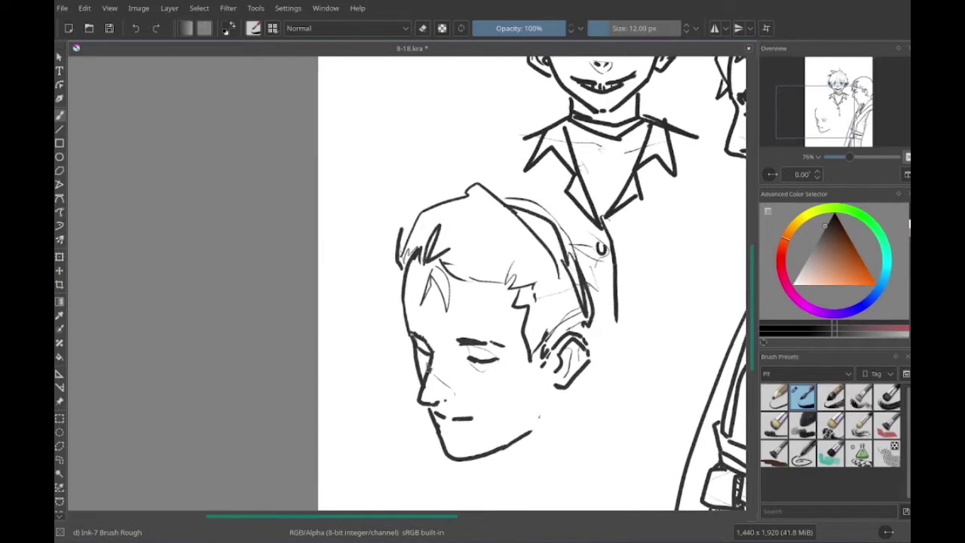
{"action": "mouse_move", "coordinate": [528, 301]}
{"action": "left_mouse_down"}
{"action": "mouse_move", "coordinate": [542, 271]}
{"action": "mouse_move", "coordinate": [558, 282]}
{"action": "left_mouse_up"}
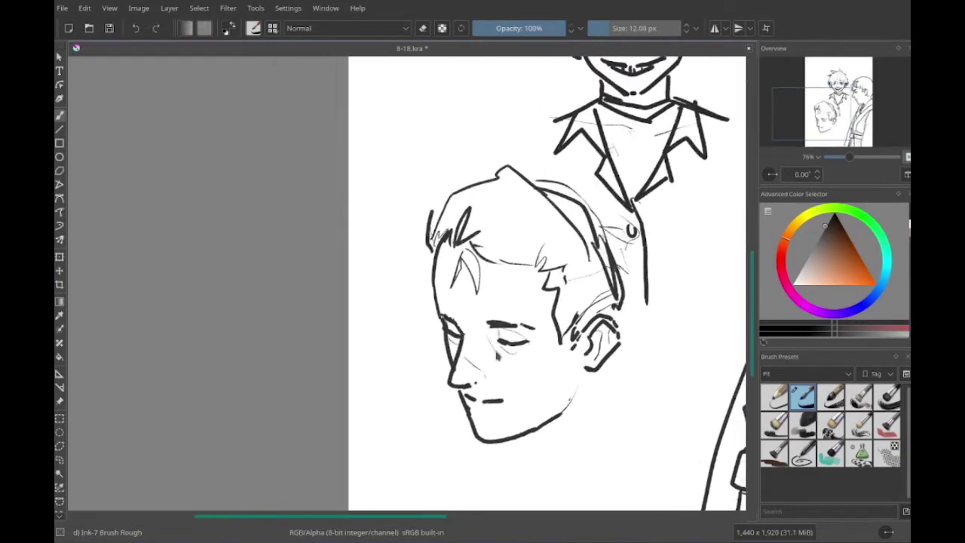
- Add more strands to the third head's hair, and ink the neck and the robe's broad collar
{"action": "scroll", "coordinate": [496, 356], "scroll_direction": "right", "scroll_amount": 2}
{"action": "scroll", "coordinate": [495, 366], "scroll_direction": "up", "scroll_amount": 5}
{"action": "mouse_move", "coordinate": [499, 398]}
{"action": "left_mouse_down"}
{"action": "mouse_move", "coordinate": [567, 361]}
{"action": "mouse_move", "coordinate": [509, 334]}
{"action": "left_mouse_up"}
{"action": "scroll", "coordinate": [484, 260], "scroll_direction": "down", "scroll_amount": 6}
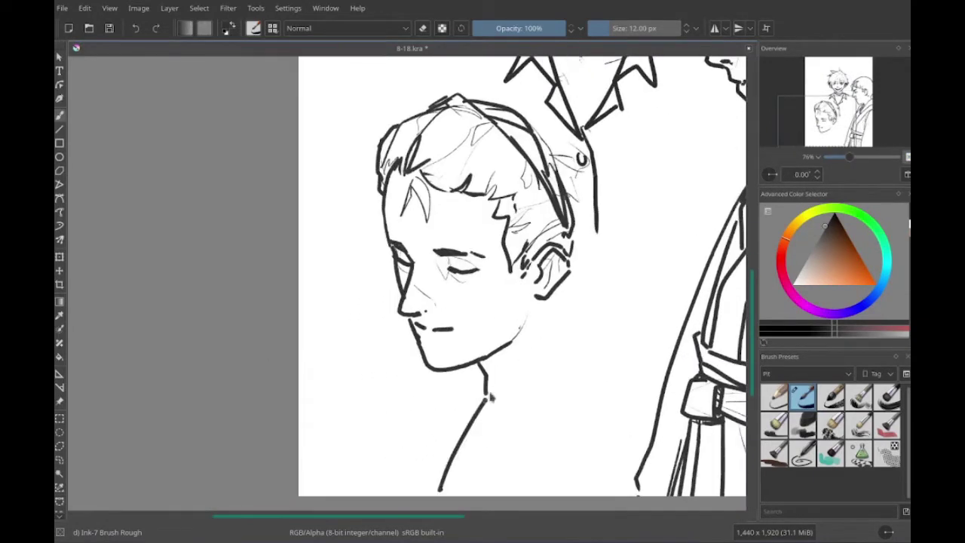
{"action": "scroll", "coordinate": [559, 321], "scroll_direction": "up", "scroll_amount": 4}
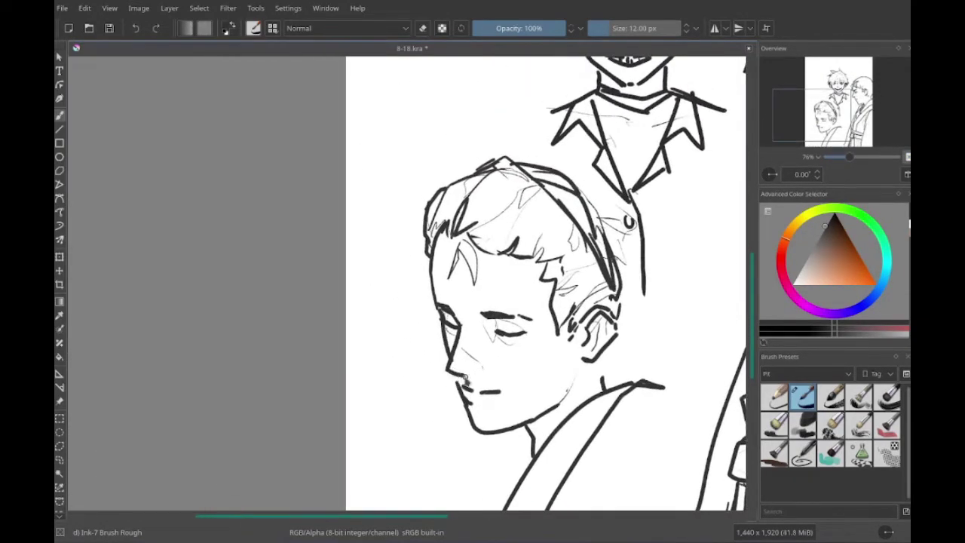
- Ink the back of the third head with a tied, wavy ponytail, darken the eyelids, and switch the brush to erasing
{"action": "left_click_drag", "start_coordinate": [443, 387], "coordinate": [388, 392]}
{"action": "left_click_drag", "start_coordinate": [595, 178], "coordinate": [671, 354]}
{"action": "mouse_move", "coordinate": [528, 332]}
{"action": "left_mouse_down"}
{"action": "mouse_move", "coordinate": [475, 332]}
{"action": "mouse_move", "coordinate": [526, 329]}
{"action": "mouse_move", "coordinate": [531, 302]}
{"action": "mouse_move", "coordinate": [459, 324]}
{"action": "mouse_move", "coordinate": [497, 413]}
{"action": "mouse_move", "coordinate": [597, 416]}
{"action": "mouse_move", "coordinate": [613, 427]}
{"action": "mouse_move", "coordinate": [592, 384]}
{"action": "left_mouse_up"}
{"action": "key", "text": "e"}
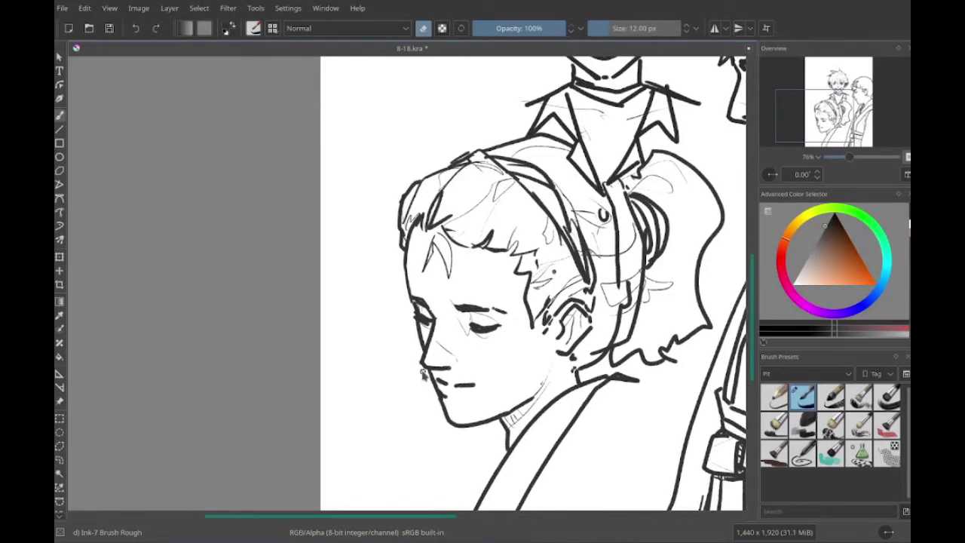
- Ink the folds of the third figure's robe, hatch the dark inside of its collar, and add a small curl beside the forehead hair
{"action": "mouse_move", "coordinate": [692, 383]}
{"action": "left_mouse_down"}
{"action": "mouse_move", "coordinate": [629, 354]}
{"action": "mouse_move", "coordinate": [426, 448]}
{"action": "mouse_move", "coordinate": [407, 426]}
{"action": "mouse_move", "coordinate": [385, 421]}
{"action": "left_mouse_up"}
{"action": "key", "text": "e"}
{"action": "mouse_move", "coordinate": [453, 380]}
{"action": "left_mouse_down"}
{"action": "mouse_move", "coordinate": [437, 438]}
{"action": "mouse_move", "coordinate": [449, 351]}
{"action": "mouse_move", "coordinate": [499, 301]}
{"action": "mouse_move", "coordinate": [422, 465]}
{"action": "mouse_move", "coordinate": [433, 490]}
{"action": "mouse_move", "coordinate": [423, 497]}
{"action": "mouse_move", "coordinate": [449, 500]}
{"action": "left_mouse_up"}
{"action": "left_click_drag", "start_coordinate": [399, 324], "coordinate": [413, 303]}
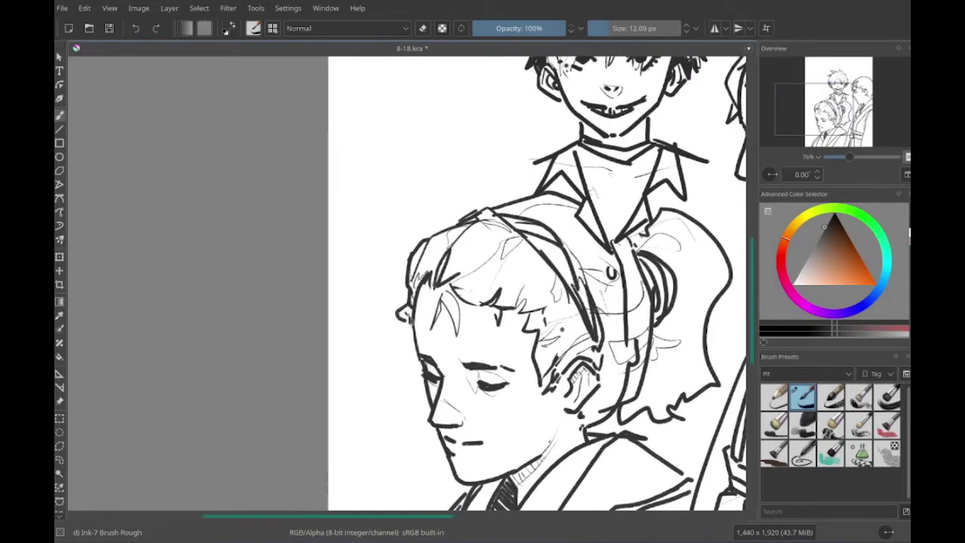
- Ink the lower hairline behind the third figure's ear and thicken the loose strand over the forehead
{"action": "left_click_drag", "start_coordinate": [498, 392], "coordinate": [489, 389]}
{"action": "left_click_drag", "start_coordinate": [559, 353], "coordinate": [582, 334]}
{"action": "left_click_drag", "start_coordinate": [570, 412], "coordinate": [600, 401]}
{"action": "left_click_drag", "start_coordinate": [498, 394], "coordinate": [474, 386]}
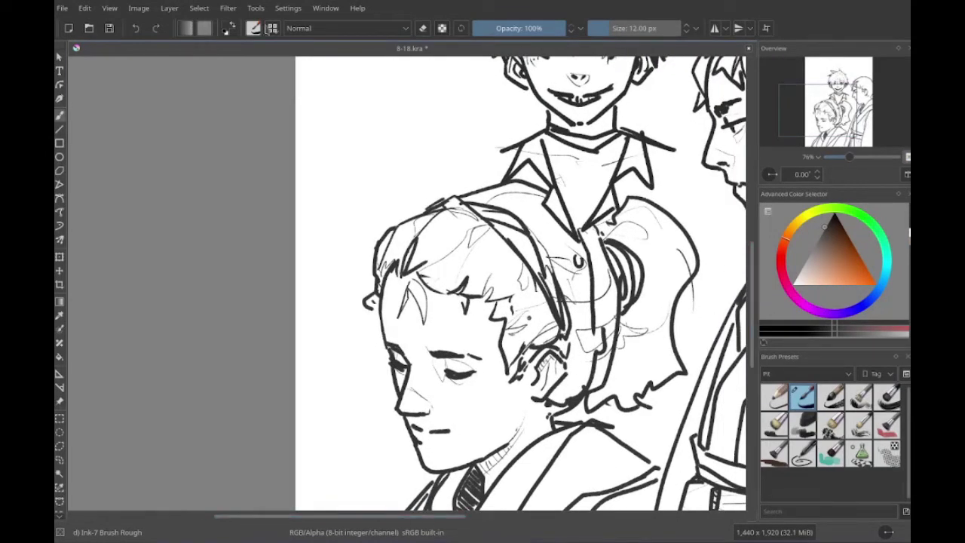
{"action": "mouse_move", "coordinate": [378, 461]}
{"action": "left_mouse_down"}
{"action": "mouse_move", "coordinate": [409, 412]}
{"action": "mouse_move", "coordinate": [383, 411]}
{"action": "mouse_move", "coordinate": [393, 314]}
{"action": "mouse_move", "coordinate": [383, 432]}
{"action": "mouse_move", "coordinate": [474, 455]}
{"action": "left_mouse_up"}
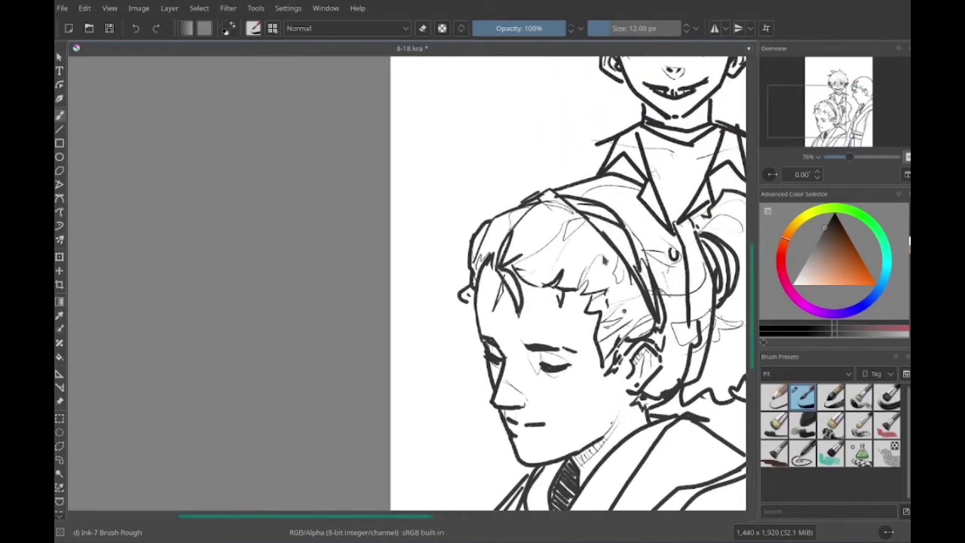
{"action": "left_click_drag", "start_coordinate": [513, 376], "coordinate": [418, 363]}
- Start a fourth head in profile in the empty area beside the grinning boy, inking the swept-back hair, face contour and jaw
{"action": "left_click_drag", "start_coordinate": [301, 226], "coordinate": [598, 390]}
{"action": "mouse_move", "coordinate": [458, 204]}
{"action": "left_mouse_down"}
{"action": "mouse_move", "coordinate": [387, 269]}
{"action": "mouse_move", "coordinate": [550, 226]}
{"action": "left_mouse_up"}
{"action": "left_click_drag", "start_coordinate": [549, 226], "coordinate": [541, 187]}
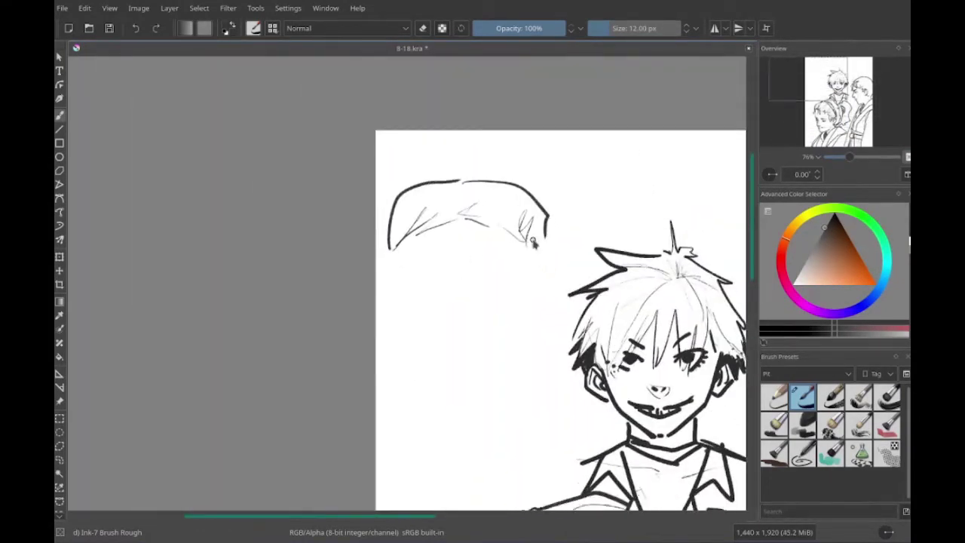
{"action": "left_click_drag", "start_coordinate": [423, 203], "coordinate": [388, 279]}
{"action": "mouse_move", "coordinate": [542, 241]}
{"action": "left_mouse_down"}
{"action": "mouse_move", "coordinate": [565, 320]}
{"action": "mouse_move", "coordinate": [541, 298]}
{"action": "left_mouse_up"}
{"action": "left_click_drag", "start_coordinate": [553, 294], "coordinate": [520, 354]}
{"action": "left_click_drag", "start_coordinate": [483, 341], "coordinate": [535, 361]}
- Draw the fourth head's ear, hoop earring and front lock, and ink the back of the hair, the neck and the collar line
{"action": "left_click_drag", "start_coordinate": [483, 301], "coordinate": [492, 311]}
{"action": "mouse_move", "coordinate": [467, 281]}
{"action": "left_mouse_down"}
{"action": "mouse_move", "coordinate": [474, 319]}
{"action": "mouse_move", "coordinate": [474, 309]}
{"action": "left_mouse_up"}
{"action": "mouse_move", "coordinate": [477, 316]}
{"action": "left_mouse_down"}
{"action": "mouse_move", "coordinate": [482, 343]}
{"action": "mouse_move", "coordinate": [471, 332]}
{"action": "left_mouse_up"}
{"action": "left_click_drag", "start_coordinate": [475, 264], "coordinate": [494, 317]}
{"action": "left_click_drag", "start_coordinate": [561, 218], "coordinate": [576, 253]}
{"action": "left_click_drag", "start_coordinate": [565, 249], "coordinate": [588, 260]}
{"action": "left_click_drag", "start_coordinate": [441, 199], "coordinate": [415, 263]}
{"action": "left_click_drag", "start_coordinate": [419, 287], "coordinate": [443, 339]}
{"action": "left_click_drag", "start_coordinate": [453, 373], "coordinate": [558, 411]}
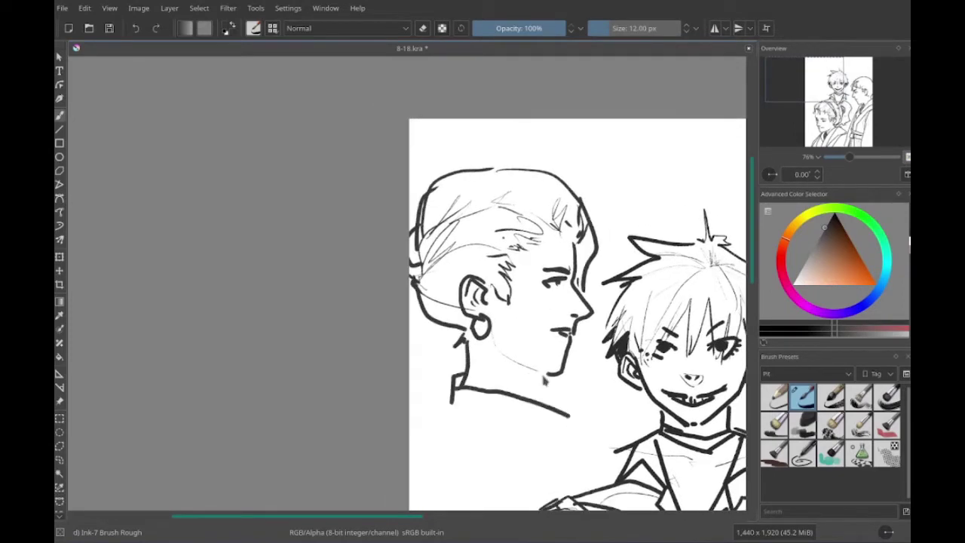
- Complete the fourth figure's jaw and high collar, hatch the collar's dark front edge, and ink the shoulder lines
{"action": "left_click_drag", "start_coordinate": [528, 377], "coordinate": [523, 362]}
{"action": "left_click_drag", "start_coordinate": [452, 359], "coordinate": [449, 382]}
{"action": "left_click_drag", "start_coordinate": [520, 360], "coordinate": [546, 397]}
{"action": "left_click_drag", "start_coordinate": [436, 383], "coordinate": [539, 429]}
{"action": "left_click_drag", "start_coordinate": [516, 388], "coordinate": [550, 419]}
{"action": "left_click_drag", "start_coordinate": [520, 400], "coordinate": [516, 394]}
{"action": "left_click_drag", "start_coordinate": [422, 461], "coordinate": [537, 439]}
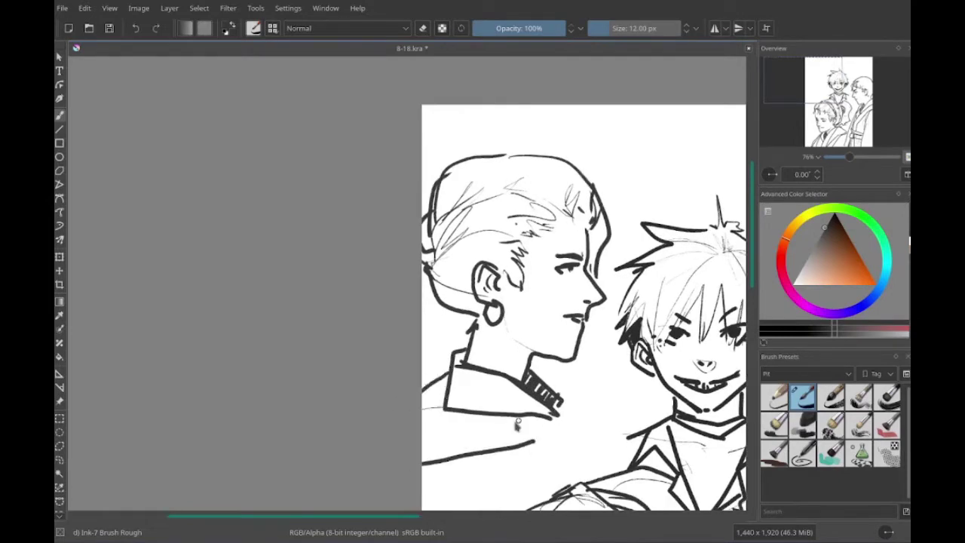
{"action": "mouse_move", "coordinate": [422, 413]}
{"action": "left_mouse_down"}
{"action": "mouse_move", "coordinate": [480, 404]}
{"action": "mouse_move", "coordinate": [552, 422]}
{"action": "left_mouse_up"}
{"action": "left_click_drag", "start_coordinate": [543, 407], "coordinate": [569, 441]}
{"action": "left_click_drag", "start_coordinate": [425, 450], "coordinate": [432, 459]}
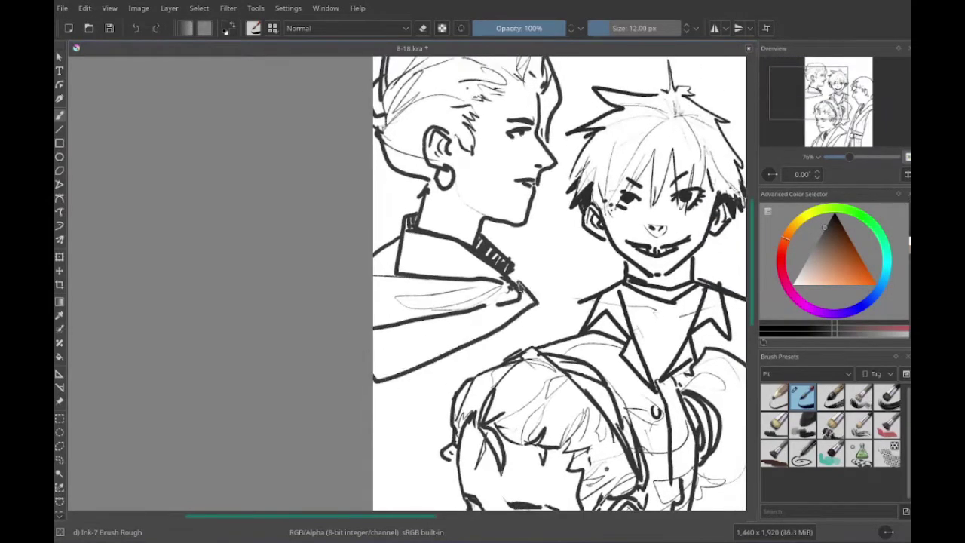
- Ink the layered folds of the fourth figure's draped cloak down to the ponytailed head
{"action": "left_click_drag", "start_coordinate": [496, 248], "coordinate": [539, 298]}
{"action": "left_click_drag", "start_coordinate": [445, 384], "coordinate": [360, 426]}
{"action": "left_click_drag", "start_coordinate": [512, 290], "coordinate": [534, 345]}
{"action": "mouse_move", "coordinate": [420, 452]}
{"action": "left_mouse_down"}
{"action": "mouse_move", "coordinate": [429, 466]}
{"action": "mouse_move", "coordinate": [309, 442]}
{"action": "left_mouse_up"}
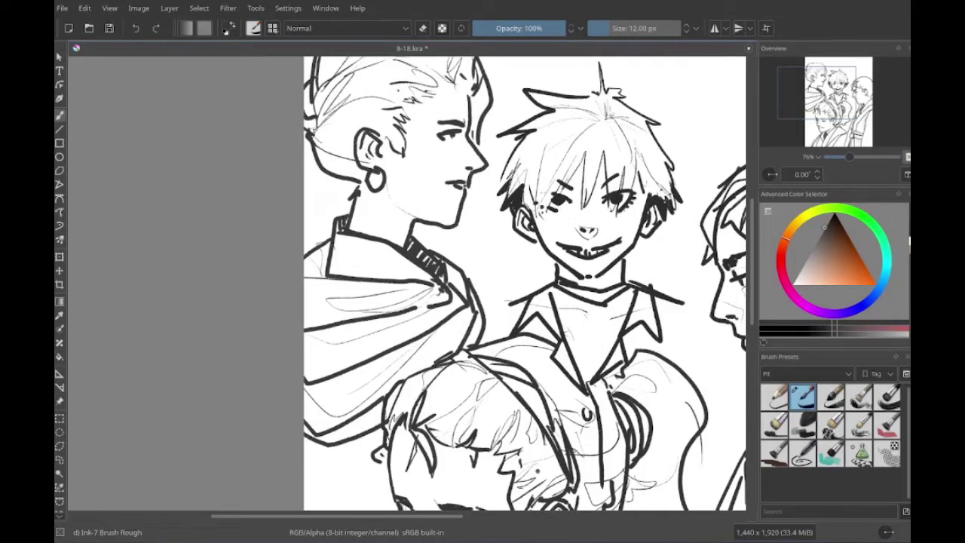
- Add glasses to the fourth figure, with a narrow lens in front of the eye and a temple running to the ear
{"action": "mouse_move", "coordinate": [273, 323]}
{"action": "left_mouse_down"}
{"action": "mouse_move", "coordinate": [165, 448]}
{"action": "mouse_move", "coordinate": [308, 379]}
{"action": "mouse_move", "coordinate": [332, 279]}
{"action": "mouse_move", "coordinate": [281, 444]}
{"action": "left_mouse_up"}
{"action": "left_click_drag", "start_coordinate": [466, 234], "coordinate": [463, 290]}
{"action": "left_click_drag", "start_coordinate": [381, 260], "coordinate": [449, 265]}
{"action": "mouse_move", "coordinate": [376, 302]}
{"action": "left_mouse_down"}
{"action": "mouse_move", "coordinate": [424, 340]}
{"action": "mouse_move", "coordinate": [337, 362]}
{"action": "left_mouse_up"}
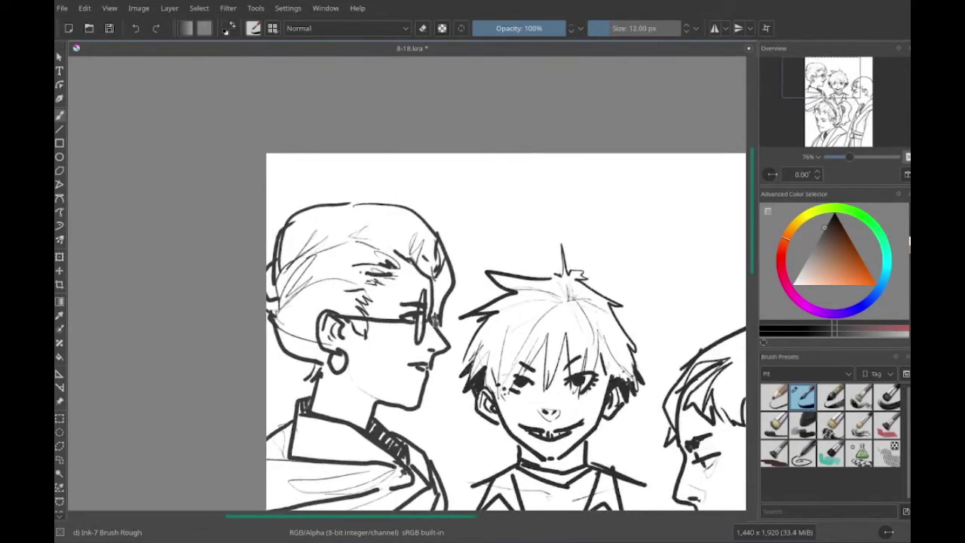
{"action": "mouse_move", "coordinate": [422, 362]}
{"action": "left_mouse_down"}
{"action": "mouse_move", "coordinate": [422, 249]}
{"action": "mouse_move", "coordinate": [452, 347]}
{"action": "mouse_move", "coordinate": [462, 431]}
{"action": "mouse_move", "coordinate": [530, 326]}
{"action": "mouse_move", "coordinate": [600, 351]}
{"action": "mouse_move", "coordinate": [656, 330]}
{"action": "mouse_move", "coordinate": [610, 342]}
{"action": "left_mouse_up"}
- Draw the hair of a fifth head above the bearded profile figure, with a rounded outline, tied strands and pointed locks
{"action": "left_click_drag", "start_coordinate": [618, 83], "coordinate": [384, 444]}
{"action": "mouse_move", "coordinate": [382, 277]}
{"action": "left_mouse_down"}
{"action": "mouse_move", "coordinate": [509, 182]}
{"action": "mouse_move", "coordinate": [486, 245]}
{"action": "left_mouse_up"}
{"action": "left_click_drag", "start_coordinate": [434, 215], "coordinate": [411, 316]}
{"action": "mouse_move", "coordinate": [444, 226]}
{"action": "left_mouse_down"}
{"action": "mouse_move", "coordinate": [441, 336]}
{"action": "mouse_move", "coordinate": [537, 281]}
{"action": "left_mouse_up"}
{"action": "left_click_drag", "start_coordinate": [498, 181], "coordinate": [571, 220]}
{"action": "left_click_drag", "start_coordinate": [482, 249], "coordinate": [492, 241]}
{"action": "left_click_drag", "start_coordinate": [400, 241], "coordinate": [407, 270]}
{"action": "left_click_drag", "start_coordinate": [407, 332], "coordinate": [390, 314]}
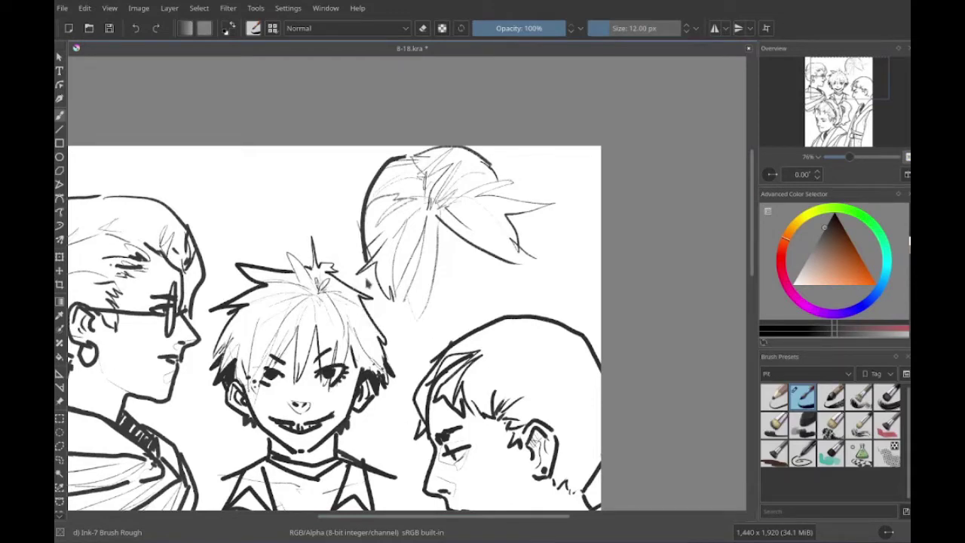
{"action": "left_click_drag", "start_coordinate": [357, 276], "coordinate": [370, 290]}
- Darken the shadow under the ponytailed figure's jaw and inside the collar, and erase the excess ink at its edge
{"action": "scroll", "coordinate": [150, 161], "scroll_direction": "down", "scroll_amount": 10}
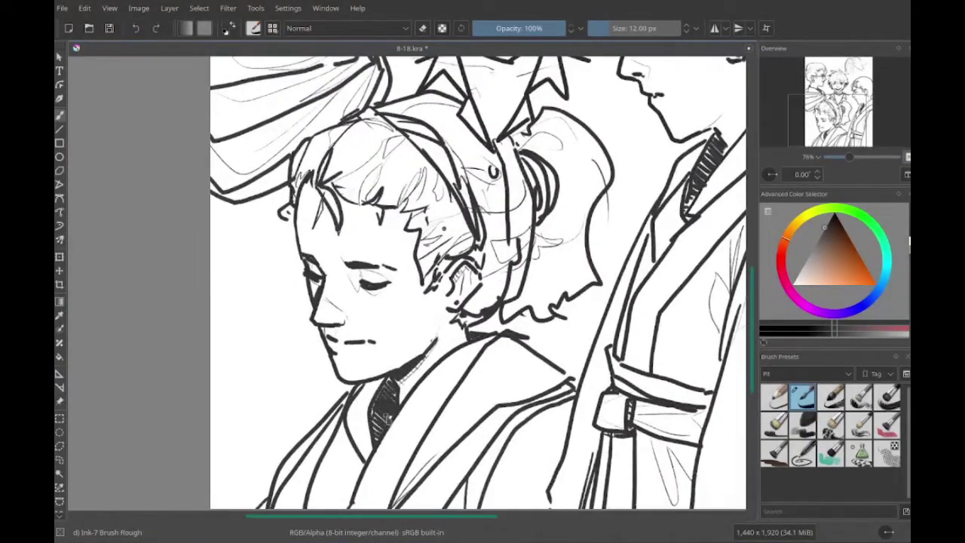
{"action": "left_click_drag", "start_coordinate": [371, 427], "coordinate": [384, 381]}
{"action": "scroll", "coordinate": [380, 388], "scroll_direction": "right", "scroll_amount": 3}
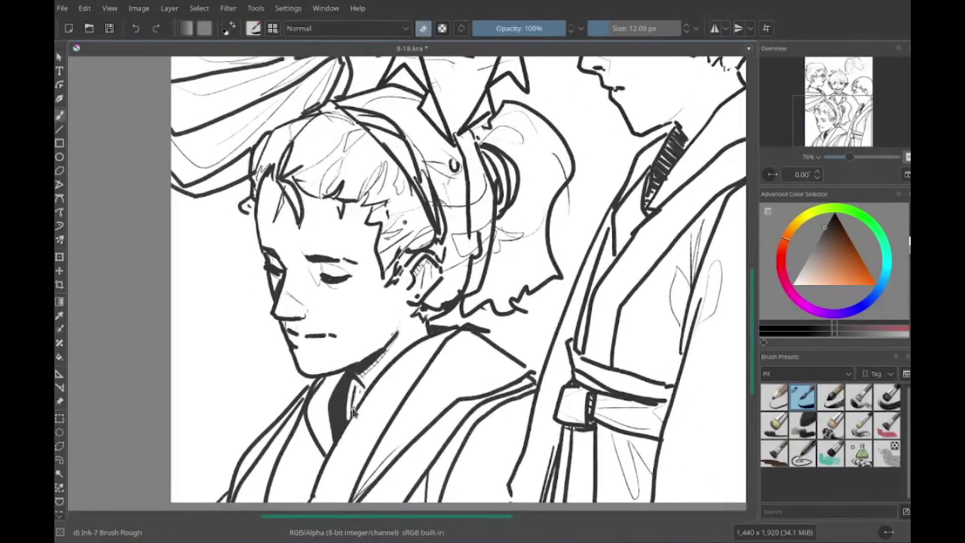
{"action": "left_click_drag", "start_coordinate": [343, 422], "coordinate": [354, 379]}
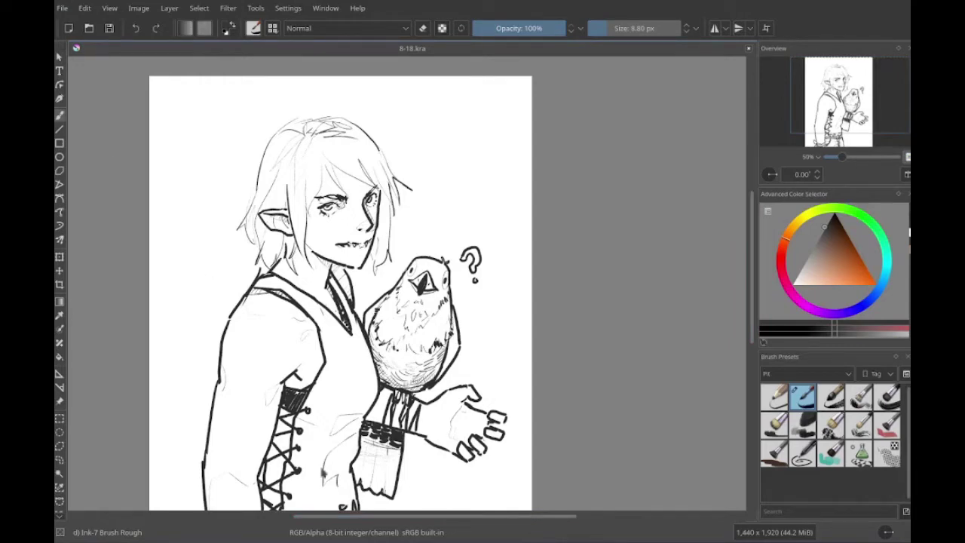
{"action": "mouse_move", "coordinate": [447, 392]}
{"action": "left_mouse_down"}
{"action": "mouse_move", "coordinate": [468, 316]}
{"action": "mouse_move", "coordinate": [512, 238]}
{"action": "mouse_move", "coordinate": [498, 240]}
{"action": "left_mouse_up"}
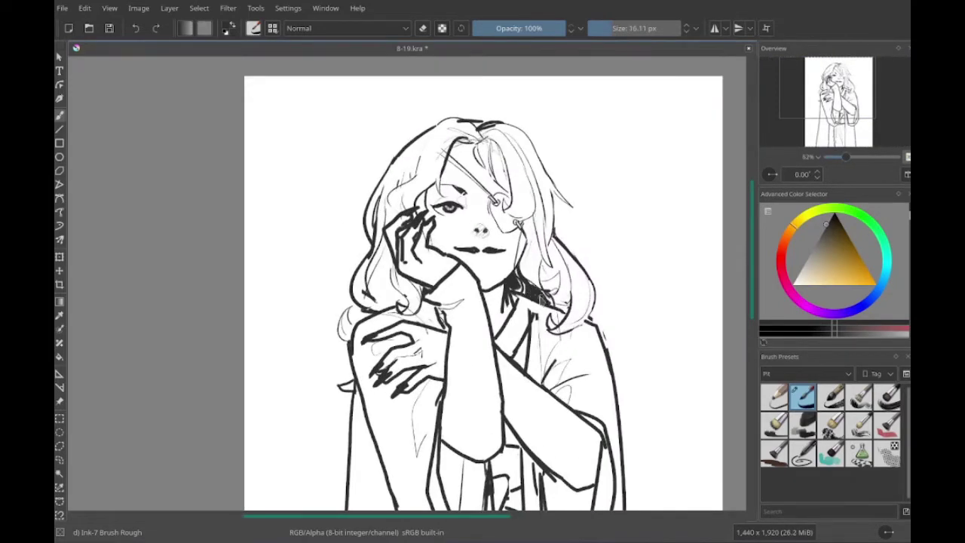
{"action": "left_click_drag", "start_coordinate": [538, 296], "coordinate": [545, 363]}
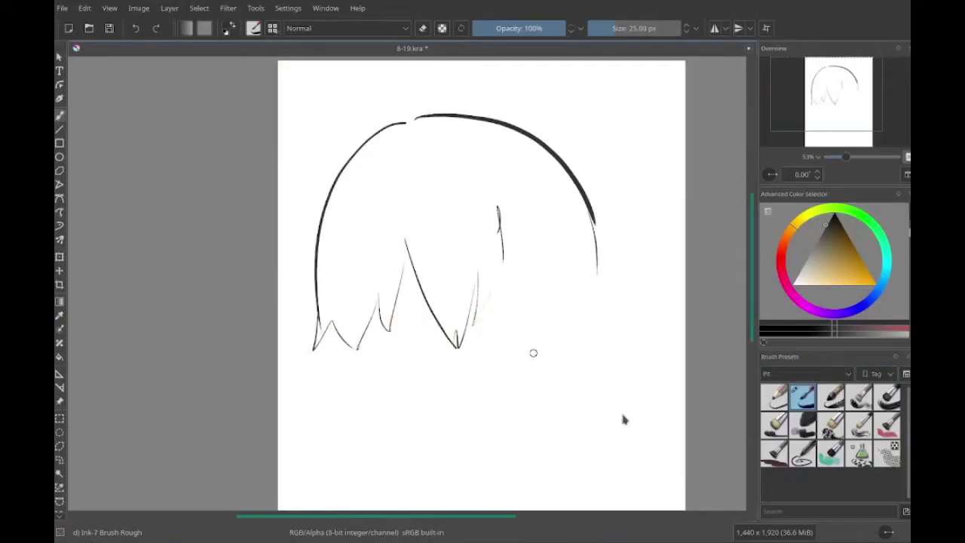
- Undo the last stray stroke, close the large head's crown with a small hair tuft, and ink the jaw and chin
{"action": "mouse_move", "coordinate": [623, 417]}
{"action": "left_mouse_down"}
{"action": "mouse_move", "coordinate": [442, 252]}
{"action": "mouse_move", "coordinate": [576, 421]}
{"action": "mouse_move", "coordinate": [570, 263]}
{"action": "mouse_move", "coordinate": [578, 276]}
{"action": "mouse_move", "coordinate": [409, 362]}
{"action": "mouse_move", "coordinate": [428, 330]}
{"action": "mouse_move", "coordinate": [540, 311]}
{"action": "mouse_move", "coordinate": [528, 325]}
{"action": "mouse_move", "coordinate": [507, 324]}
{"action": "mouse_move", "coordinate": [531, 332]}
{"action": "mouse_move", "coordinate": [520, 339]}
{"action": "mouse_move", "coordinate": [519, 316]}
{"action": "mouse_move", "coordinate": [536, 318]}
{"action": "mouse_move", "coordinate": [578, 395]}
{"action": "left_mouse_up"}
{"action": "key", "text": "ctrl+z"}
{"action": "left_click_drag", "start_coordinate": [531, 212], "coordinate": [435, 238]}
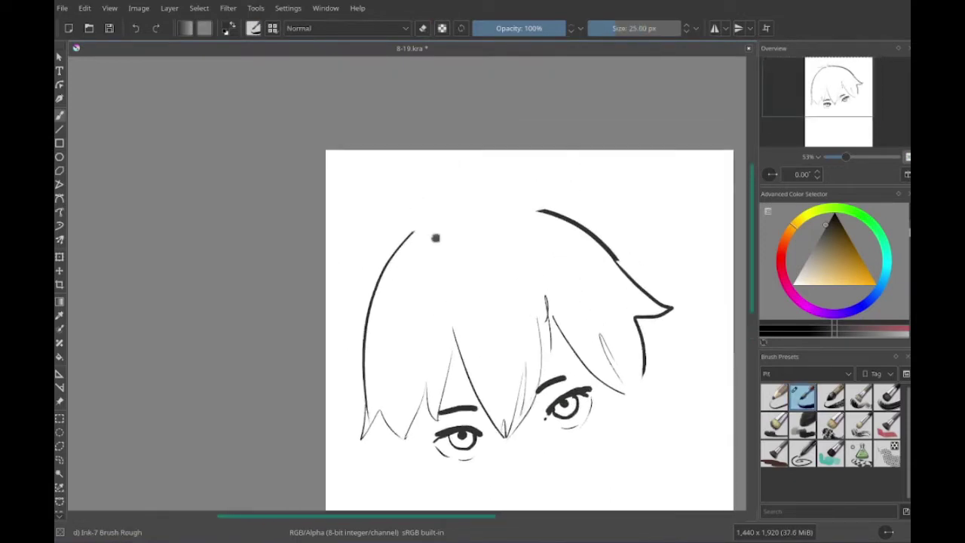
{"action": "left_click_drag", "start_coordinate": [418, 109], "coordinate": [551, 106]}
{"action": "left_click_drag", "start_coordinate": [381, 337], "coordinate": [475, 465]}
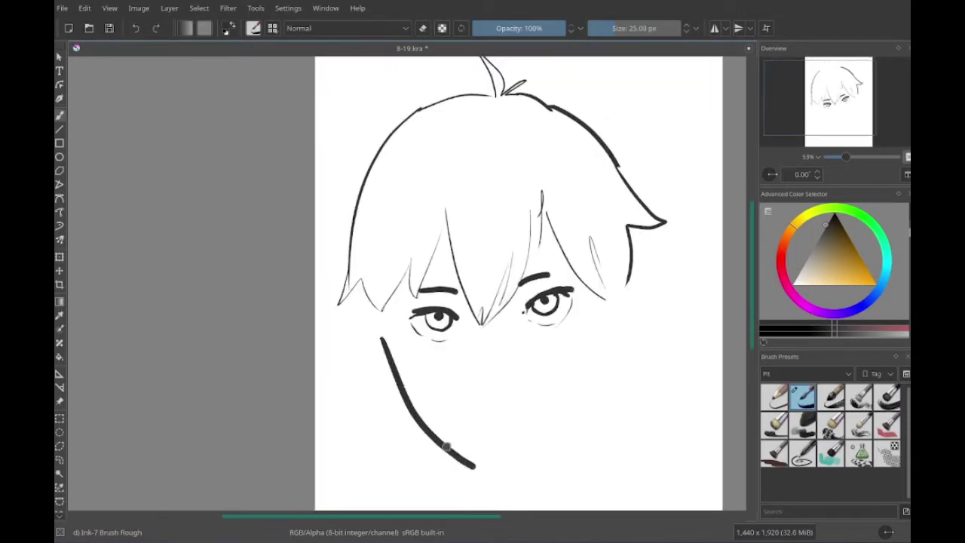
{"action": "mouse_move", "coordinate": [407, 348]}
{"action": "left_mouse_down"}
{"action": "mouse_move", "coordinate": [508, 457]}
{"action": "mouse_move", "coordinate": [599, 381]}
{"action": "left_mouse_up"}
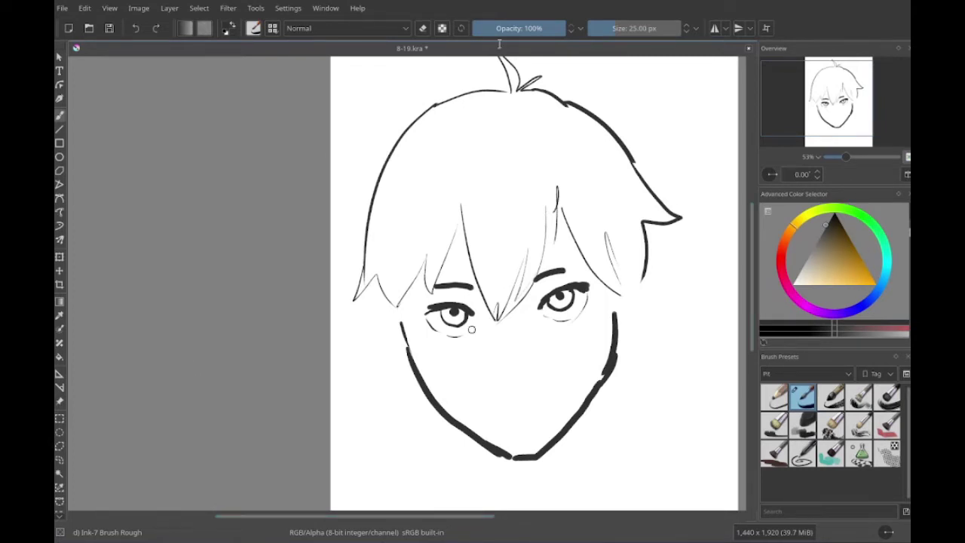
- Ink the pointed side locks and both ears of the large front-facing head
{"action": "left_click_drag", "start_coordinate": [608, 107], "coordinate": [627, 170]}
{"action": "left_click_drag", "start_coordinate": [714, 338], "coordinate": [716, 289]}
{"action": "mouse_move", "coordinate": [392, 330]}
{"action": "left_mouse_down"}
{"action": "mouse_move", "coordinate": [376, 381]}
{"action": "mouse_move", "coordinate": [439, 386]}
{"action": "left_mouse_up"}
{"action": "mouse_move", "coordinate": [392, 312]}
{"action": "left_mouse_down"}
{"action": "mouse_move", "coordinate": [380, 366]}
{"action": "mouse_move", "coordinate": [433, 373]}
{"action": "left_mouse_up"}
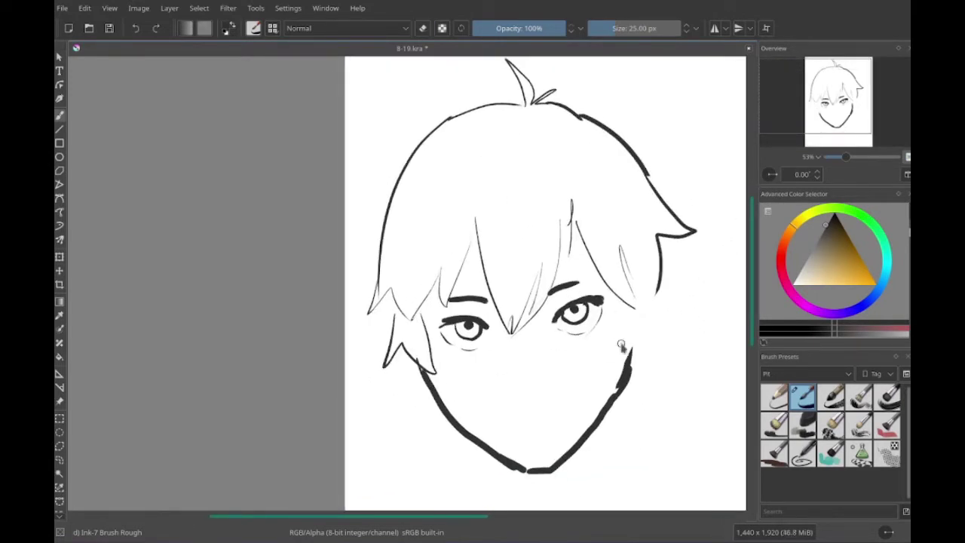
{"action": "mouse_move", "coordinate": [610, 290]}
{"action": "left_mouse_down"}
{"action": "mouse_move", "coordinate": [633, 350]}
{"action": "mouse_move", "coordinate": [633, 336]}
{"action": "left_mouse_up"}
{"action": "left_click_drag", "start_coordinate": [395, 292], "coordinate": [388, 330]}
{"action": "mouse_move", "coordinate": [374, 248]}
{"action": "left_mouse_down"}
{"action": "mouse_move", "coordinate": [405, 263]}
{"action": "mouse_move", "coordinate": [397, 322]}
{"action": "left_mouse_up"}
- Refine the large head's crown outline and add thin hair strands running from the tuft toward the bangs
{"action": "mouse_move", "coordinate": [463, 183]}
{"action": "left_mouse_down"}
{"action": "mouse_move", "coordinate": [390, 347]}
{"action": "mouse_move", "coordinate": [380, 342]}
{"action": "left_mouse_up"}
{"action": "left_click_drag", "start_coordinate": [437, 197], "coordinate": [526, 177]}
{"action": "key", "text": "e"}
{"action": "key", "text": "e"}
{"action": "mouse_move", "coordinate": [528, 120]}
{"action": "left_mouse_down"}
{"action": "mouse_move", "coordinate": [558, 147]}
{"action": "mouse_move", "coordinate": [584, 148]}
{"action": "left_mouse_up"}
{"action": "left_click_drag", "start_coordinate": [593, 214], "coordinate": [588, 154]}
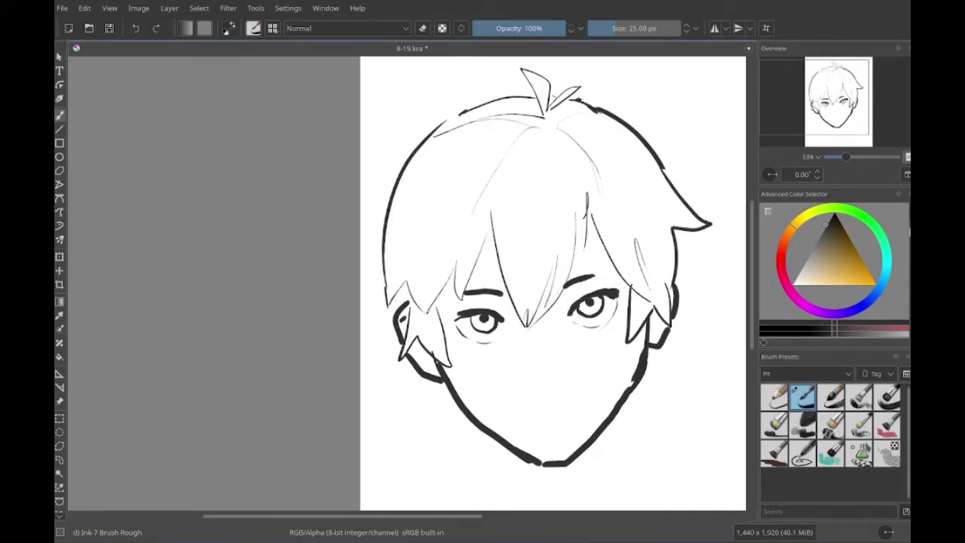
- Draw the large head's nose, straight mouth and pointed earrings, and refine the lines around the eyes
{"action": "mouse_move", "coordinate": [420, 386]}
{"action": "left_mouse_down"}
{"action": "mouse_move", "coordinate": [379, 345]}
{"action": "mouse_move", "coordinate": [426, 377]}
{"action": "left_mouse_up"}
{"action": "left_click_drag", "start_coordinate": [516, 354], "coordinate": [528, 358]}
{"action": "left_click_drag", "start_coordinate": [482, 377], "coordinate": [483, 350]}
{"action": "left_click_drag", "start_coordinate": [499, 392], "coordinate": [549, 386]}
{"action": "mouse_move", "coordinate": [490, 392]}
{"action": "left_mouse_down"}
{"action": "mouse_move", "coordinate": [489, 354]}
{"action": "mouse_move", "coordinate": [402, 386]}
{"action": "left_mouse_up"}
{"action": "key", "text": "e"}
{"action": "key", "text": "e"}
{"action": "left_click_drag", "start_coordinate": [254, 468], "coordinate": [417, 426]}
{"action": "key", "text": "5"}
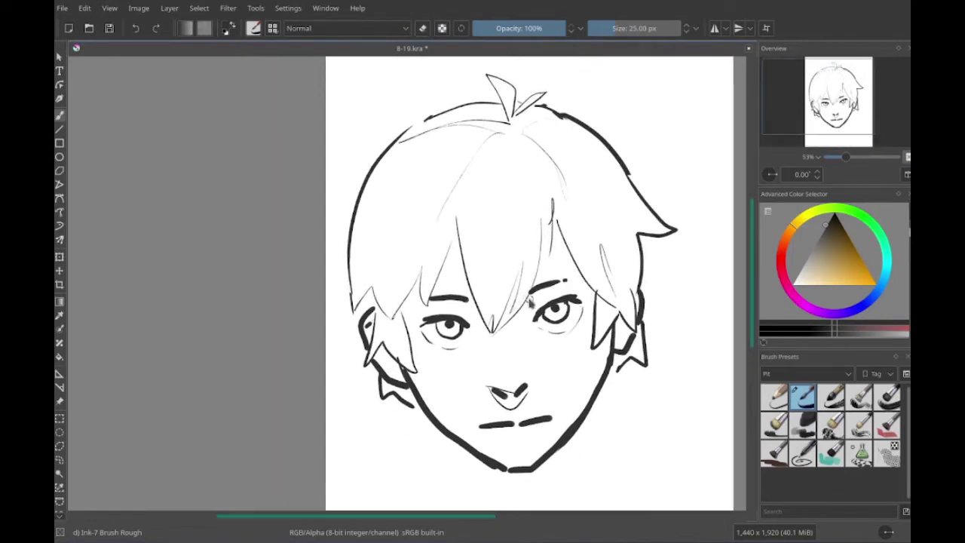
{"action": "left_click_drag", "start_coordinate": [501, 357], "coordinate": [557, 328]}
{"action": "left_click_drag", "start_coordinate": [654, 352], "coordinate": [587, 346]}
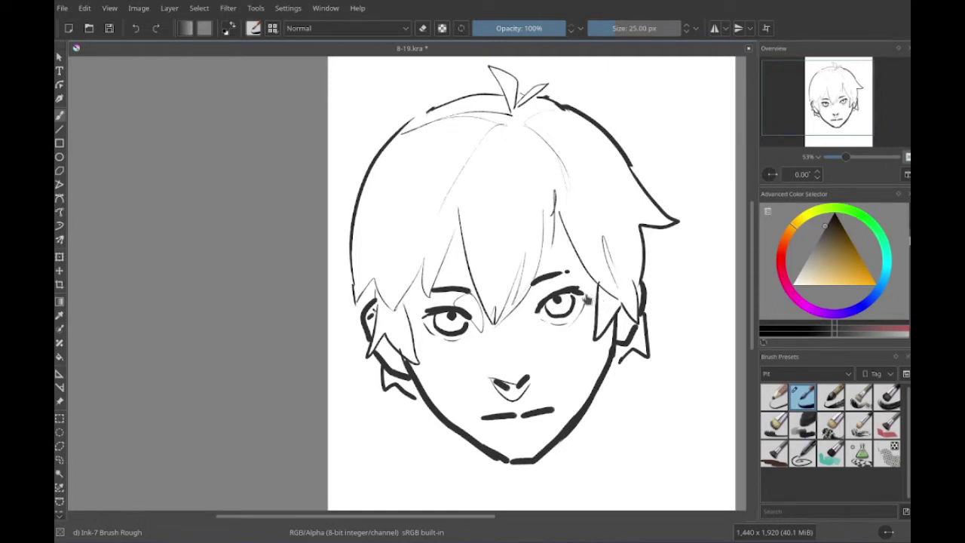
- Ink the first side of the pointed coat collar, with its shoulder line and the adjoining side of the neck
{"action": "left_click_drag", "start_coordinate": [505, 311], "coordinate": [504, 256]}
{"action": "left_click_drag", "start_coordinate": [422, 348], "coordinate": [445, 485]}
{"action": "left_click_drag", "start_coordinate": [439, 369], "coordinate": [454, 413]}
{"action": "left_click_drag", "start_coordinate": [455, 422], "coordinate": [452, 389]}
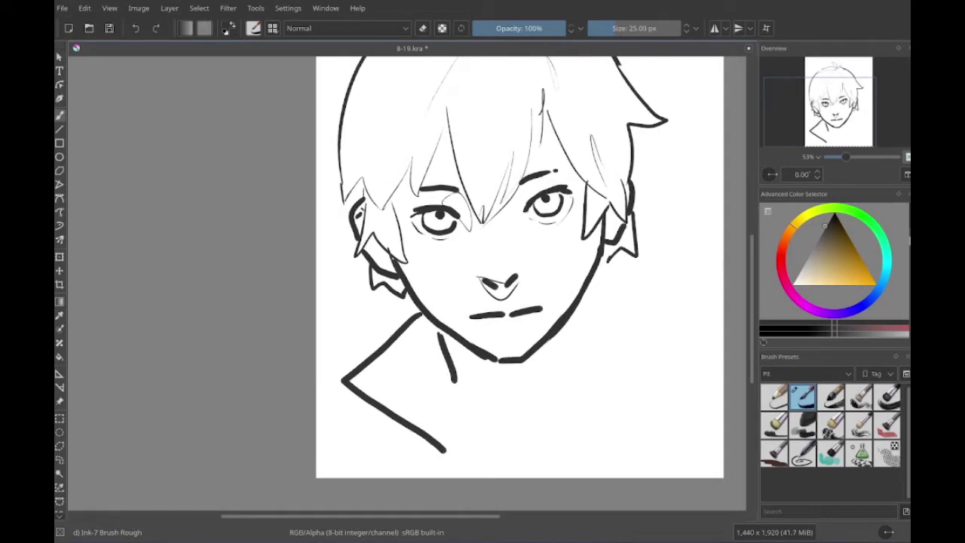
{"action": "left_click_drag", "start_coordinate": [452, 302], "coordinate": [426, 325]}
{"action": "left_click_drag", "start_coordinate": [358, 369], "coordinate": [291, 401]}
{"action": "mouse_move", "coordinate": [407, 347]}
{"action": "left_mouse_down"}
{"action": "mouse_move", "coordinate": [423, 395]}
{"action": "mouse_move", "coordinate": [421, 379]}
{"action": "mouse_move", "coordinate": [428, 414]}
{"action": "left_mouse_up"}
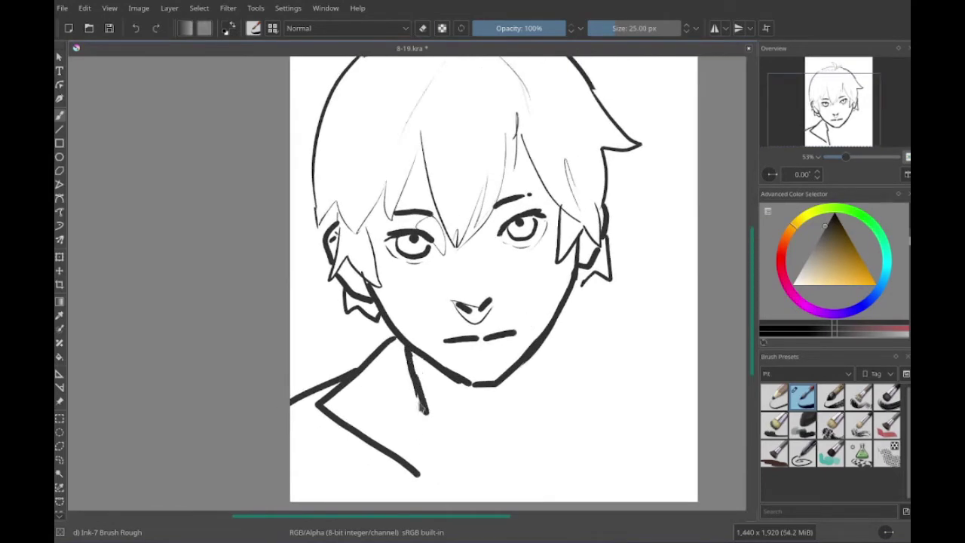
- Undo the misplaced neck stroke, and ink the other side of the neck, coat collar and shoulder with the shirt neckline
{"action": "left_click_drag", "start_coordinate": [558, 309], "coordinate": [578, 409]}
{"action": "key", "text": "ctrl+z"}
{"action": "left_click_drag", "start_coordinate": [528, 490], "coordinate": [550, 343]}
{"action": "left_click_drag", "start_coordinate": [562, 298], "coordinate": [639, 445]}
{"action": "scroll", "coordinate": [506, 443], "scroll_direction": "right", "scroll_amount": 5}
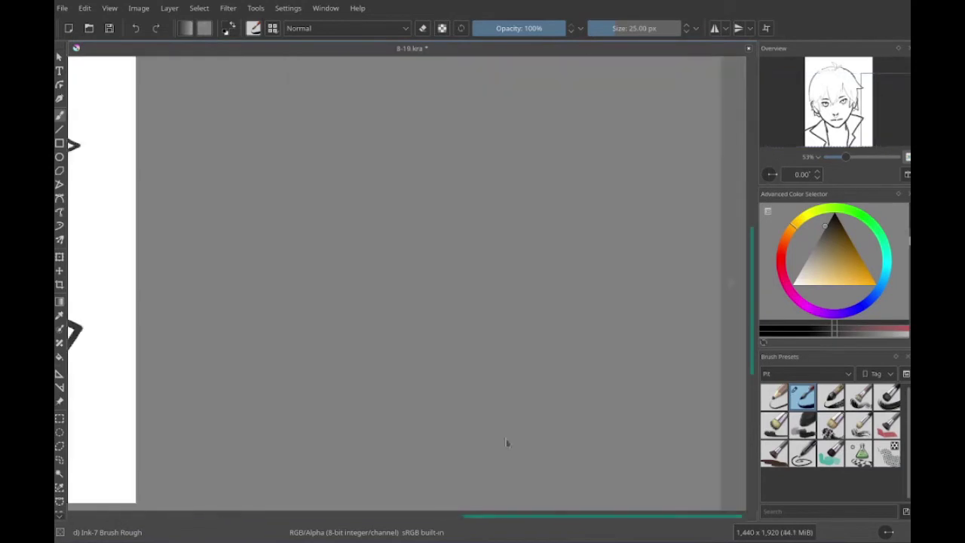
{"action": "scroll", "coordinate": [506, 443], "scroll_direction": "left", "scroll_amount": 5}
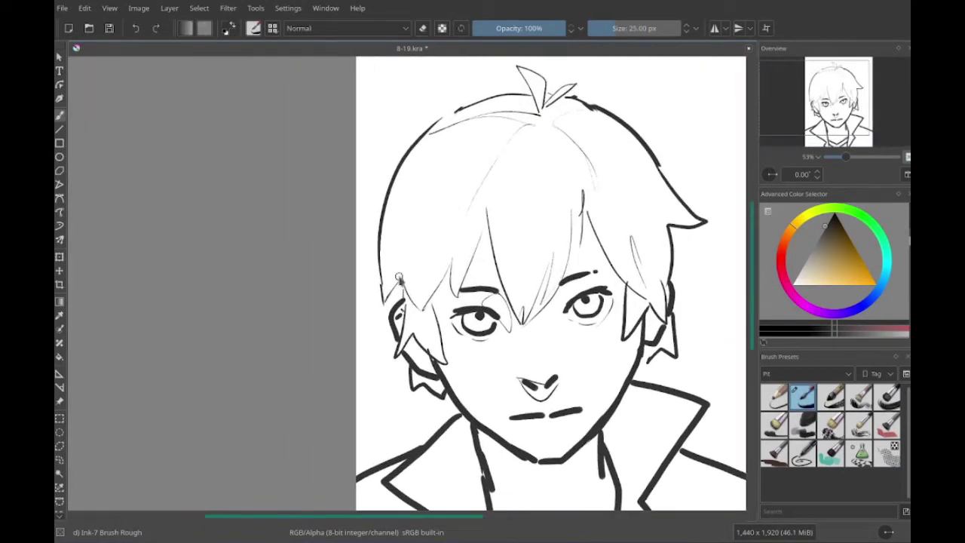
- Thicken both eyebrows, add a pointed flick to the hair's outer edge, and draw fine lines inside the ear
{"action": "scroll", "coordinate": [399, 277], "scroll_direction": "right", "scroll_amount": 4}
{"action": "scroll", "coordinate": [399, 277], "scroll_direction": "down", "scroll_amount": 3}
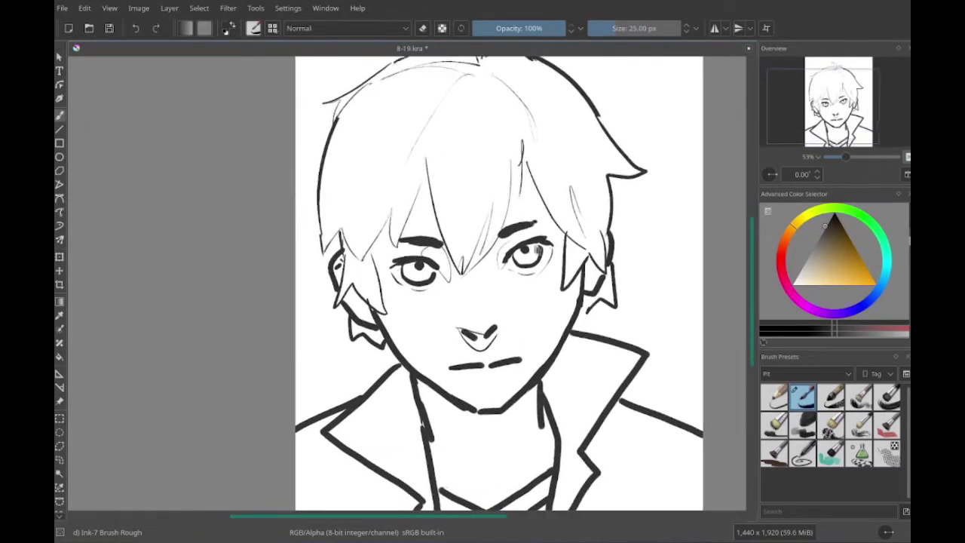
{"action": "mouse_move", "coordinate": [358, 439]}
{"action": "left_mouse_down"}
{"action": "mouse_move", "coordinate": [387, 439]}
{"action": "mouse_move", "coordinate": [300, 454]}
{"action": "mouse_move", "coordinate": [285, 383]}
{"action": "left_mouse_up"}
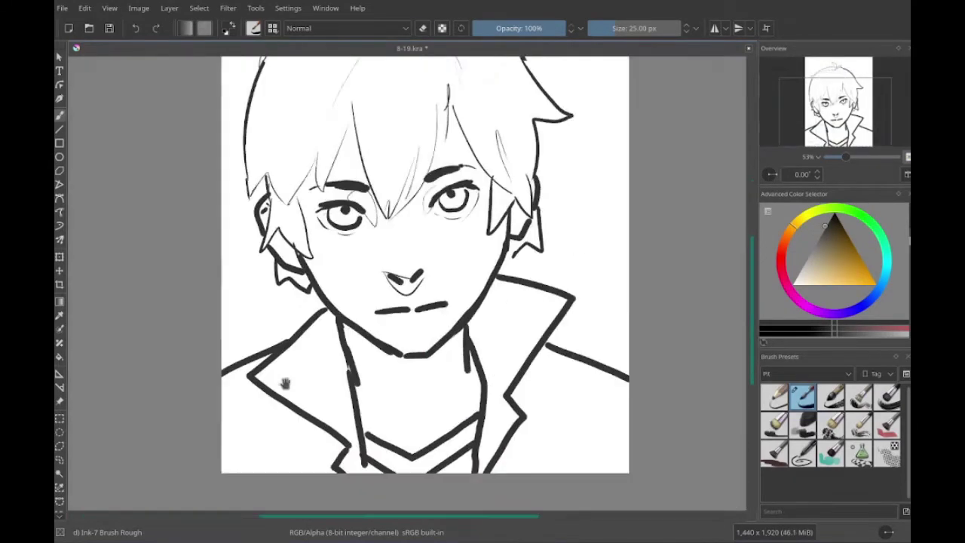
{"action": "scroll", "coordinate": [285, 383], "scroll_direction": "up", "scroll_amount": 3}
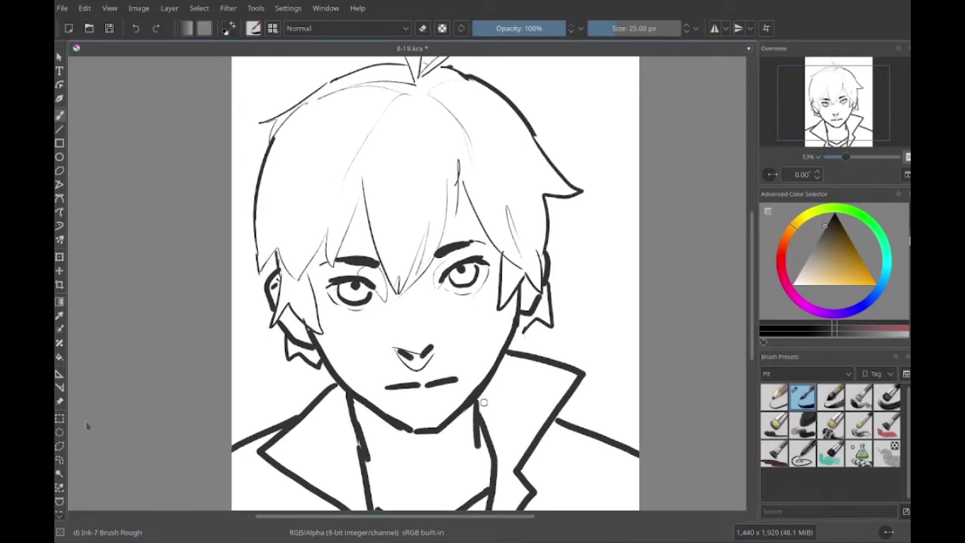
{"action": "scroll", "coordinate": [483, 402], "scroll_direction": "down", "scroll_amount": 3}
{"action": "scroll", "coordinate": [423, 339], "scroll_direction": "left", "scroll_amount": 4}
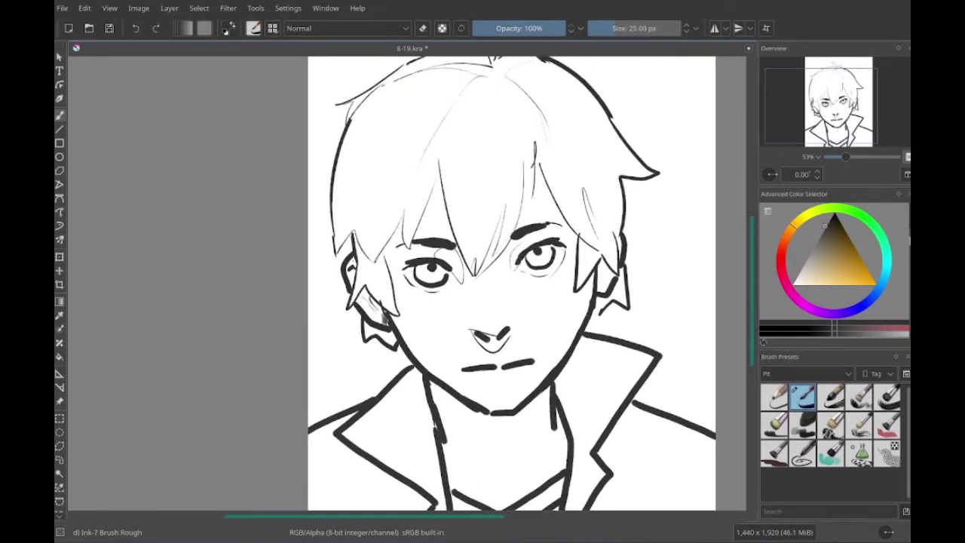
{"action": "scroll", "coordinate": [490, 286], "scroll_direction": "down", "scroll_amount": 1}
{"action": "scroll", "coordinate": [490, 287], "scroll_direction": "right", "scroll_amount": 1}
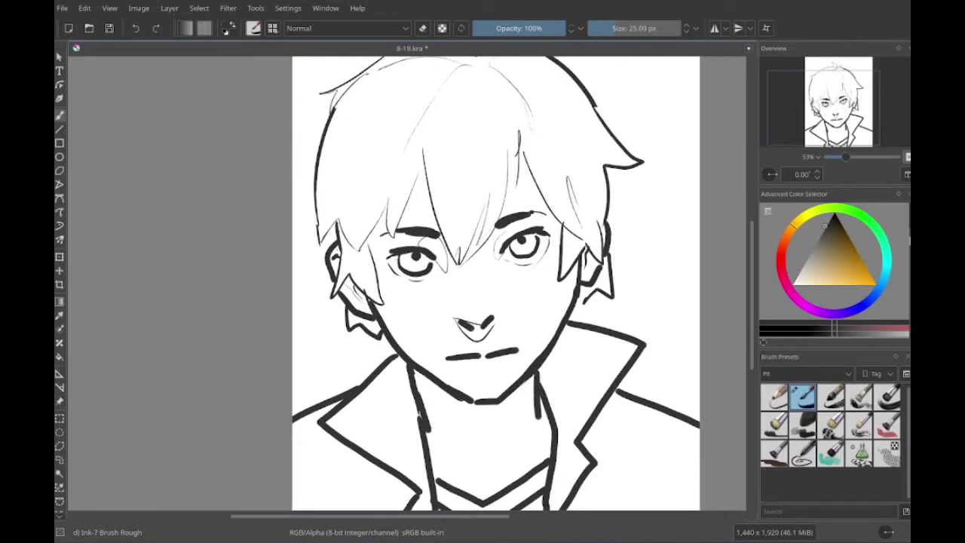
{"action": "scroll", "coordinate": [490, 286], "scroll_direction": "right", "scroll_amount": 2}
- Try to ink a raised finger in front of the neck and coat collar, and undo the strokes
{"action": "left_click_drag", "start_coordinate": [520, 291], "coordinate": [543, 360]}
{"action": "key", "text": "ctrl+z"}
{"action": "left_click_drag", "start_coordinate": [520, 413], "coordinate": [494, 467]}
{"action": "scroll", "coordinate": [574, 451], "scroll_direction": "down", "scroll_amount": 2}
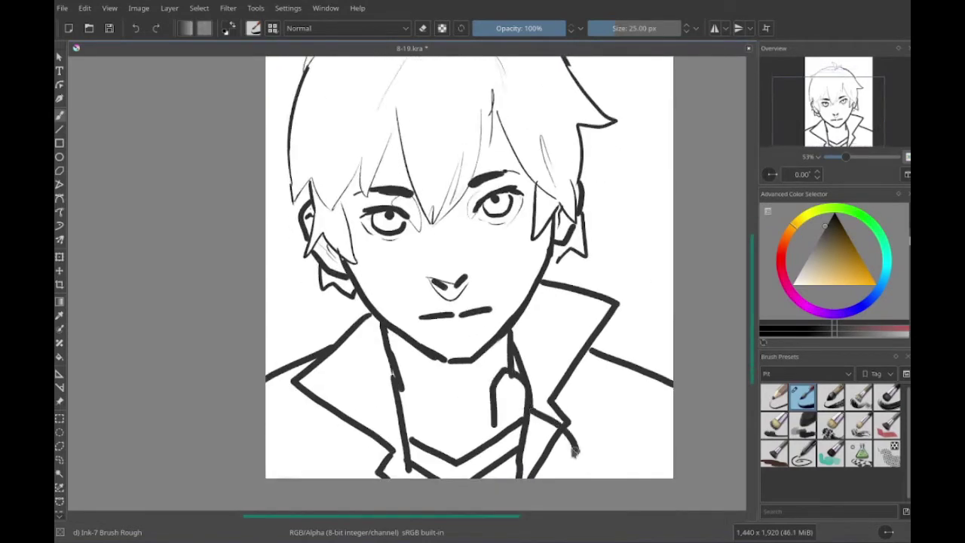
{"action": "scroll", "coordinate": [574, 451], "scroll_direction": "up", "scroll_amount": 3}
{"action": "key", "text": "ctrl+z"}
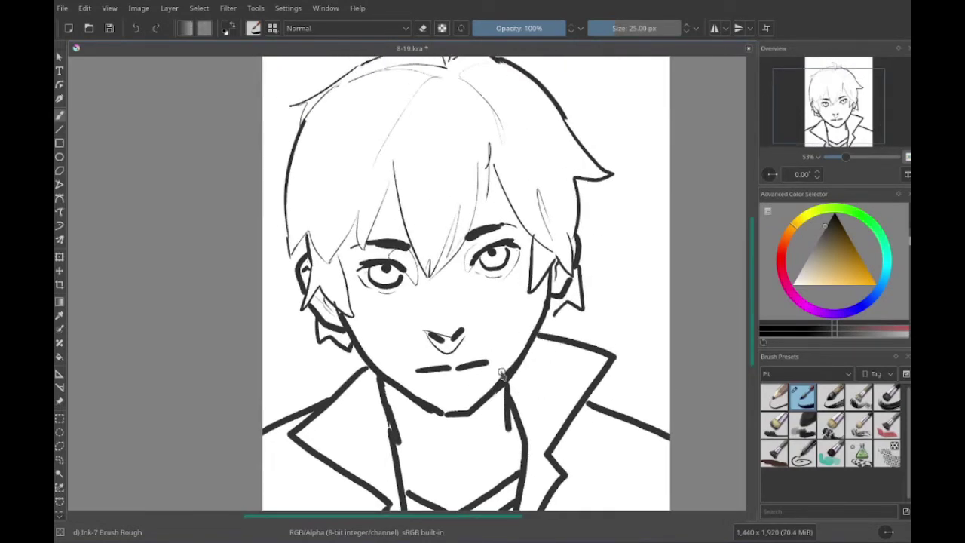
- Try to draw a large hand with spread fingers overlapping the cheek and ear, and undo it
{"action": "mouse_move", "coordinate": [501, 373]}
{"action": "left_mouse_down"}
{"action": "mouse_move", "coordinate": [486, 278]}
{"action": "mouse_move", "coordinate": [527, 301]}
{"action": "mouse_move", "coordinate": [656, 199]}
{"action": "left_mouse_up"}
{"action": "left_click_drag", "start_coordinate": [490, 324], "coordinate": [528, 384]}
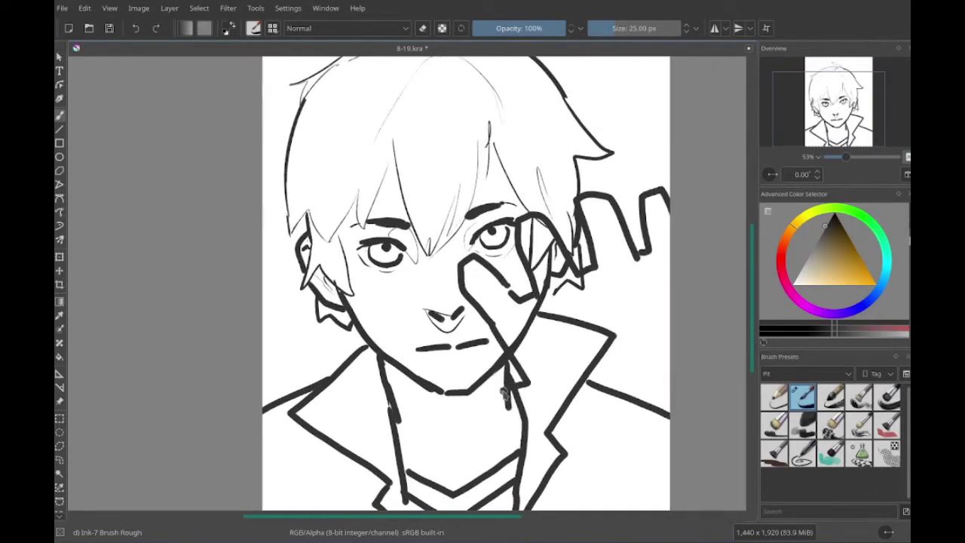
{"action": "key", "text": "ctrl+z"}
{"action": "key", "text": "ctrl+z"}
{"action": "key", "text": "ctrl+z"}
{"action": "scroll", "coordinate": [503, 392], "scroll_direction": "up", "scroll_amount": 3}
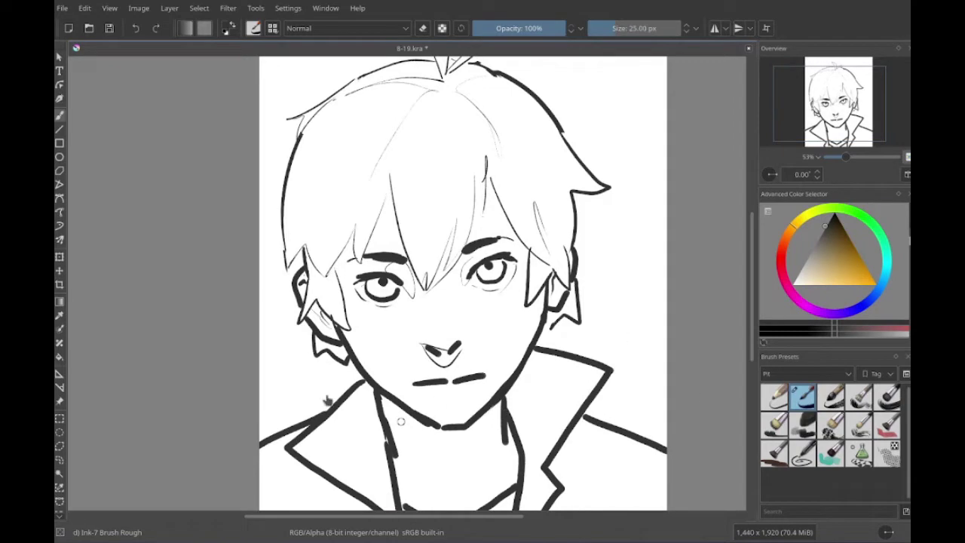
- Try to ink a thumb shape over the neck and shirt neckline, and undo it
{"action": "scroll", "coordinate": [400, 421], "scroll_direction": "down", "scroll_amount": 3}
{"action": "left_click_drag", "start_coordinate": [407, 400], "coordinate": [482, 377]}
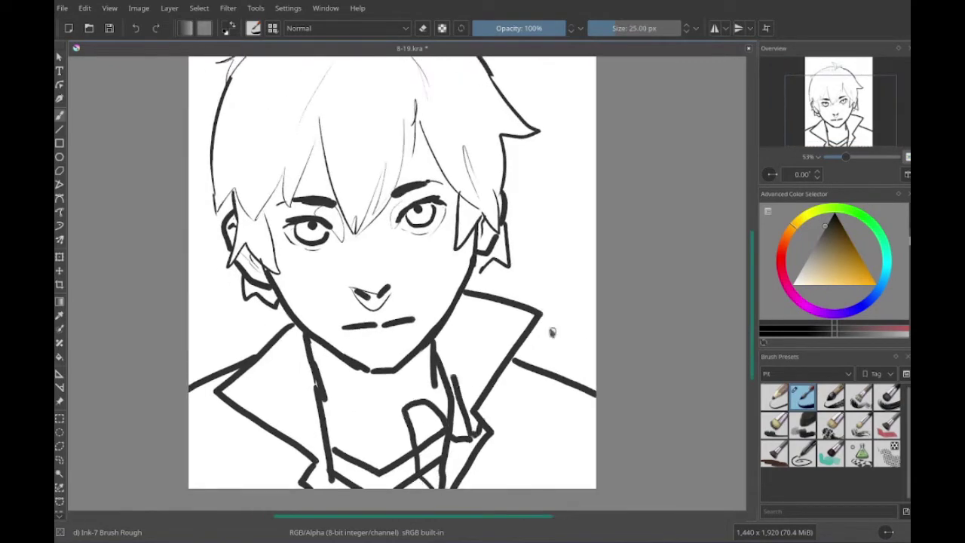
{"action": "key", "text": "ctrl+z"}
{"action": "scroll", "coordinate": [551, 330], "scroll_direction": "up", "scroll_amount": 2}
{"action": "scroll", "coordinate": [452, 264], "scroll_direction": "down", "scroll_amount": 2}
{"action": "scroll", "coordinate": [420, 179], "scroll_direction": "up", "scroll_amount": 2}
- Try to ink a large open hand with spread fingers and a thumb across the cheek, ear and collar, and undo it
{"action": "left_click_drag", "start_coordinate": [442, 301], "coordinate": [478, 407]}
{"action": "left_click_drag", "start_coordinate": [498, 287], "coordinate": [625, 302]}
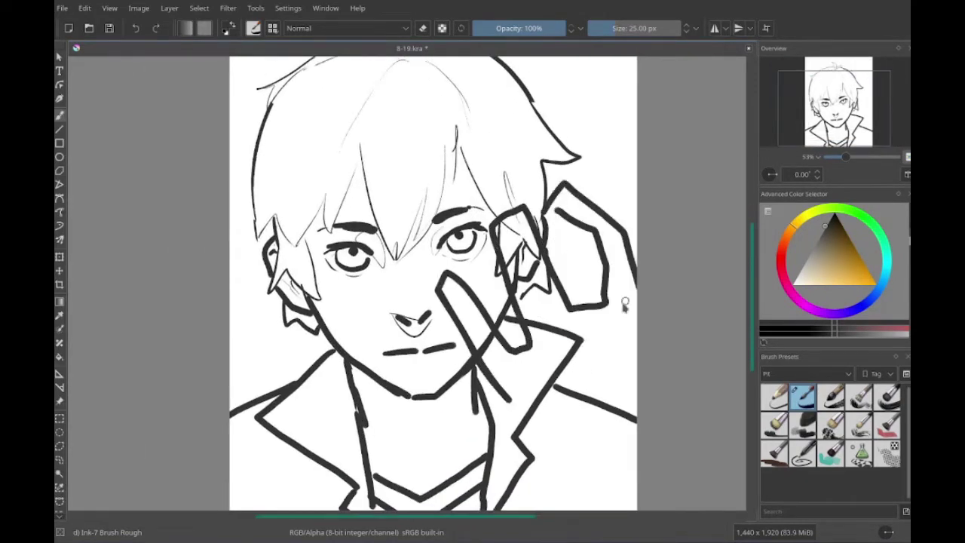
{"action": "scroll", "coordinate": [625, 302], "scroll_direction": "down", "scroll_amount": 1}
{"action": "left_click_drag", "start_coordinate": [520, 362], "coordinate": [549, 428]}
{"action": "scroll", "coordinate": [408, 249], "scroll_direction": "down", "scroll_amount": 1}
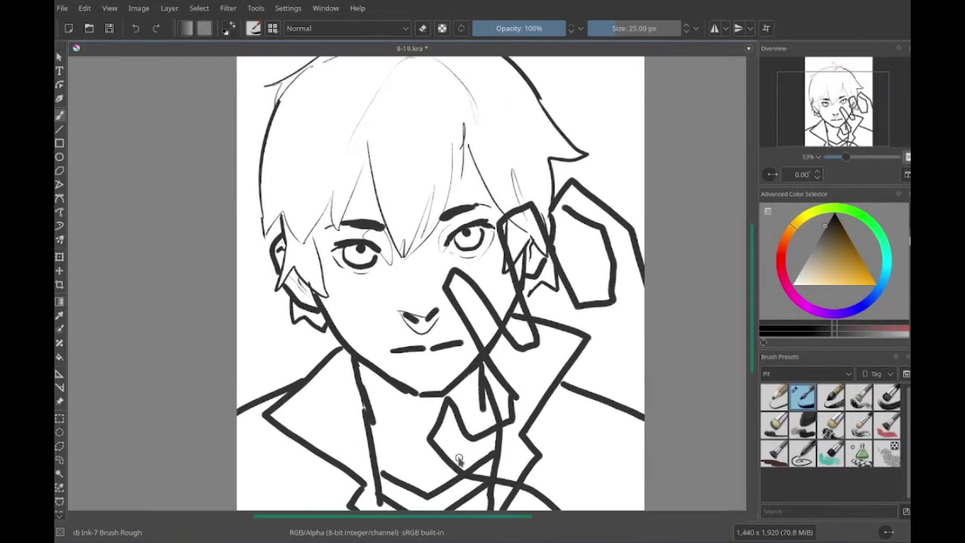
{"action": "key", "text": "ctrl+z"}
{"action": "key", "text": "ctrl+z"}
{"action": "key", "text": "ctrl+z"}
{"action": "scroll", "coordinate": [529, 426], "scroll_direction": "up", "scroll_amount": 2}
{"action": "scroll", "coordinate": [491, 350], "scroll_direction": "down", "scroll_amount": 3}
- Try to draw a wide diagonal band crossing the neck and coat collar, and undo it
{"action": "left_click_drag", "start_coordinate": [614, 266], "coordinate": [417, 446]}
{"action": "mouse_move", "coordinate": [350, 422]}
{"action": "left_mouse_down"}
{"action": "mouse_move", "coordinate": [395, 440]}
{"action": "mouse_move", "coordinate": [482, 392]}
{"action": "mouse_move", "coordinate": [612, 365]}
{"action": "left_mouse_up"}
{"action": "key", "text": "e"}
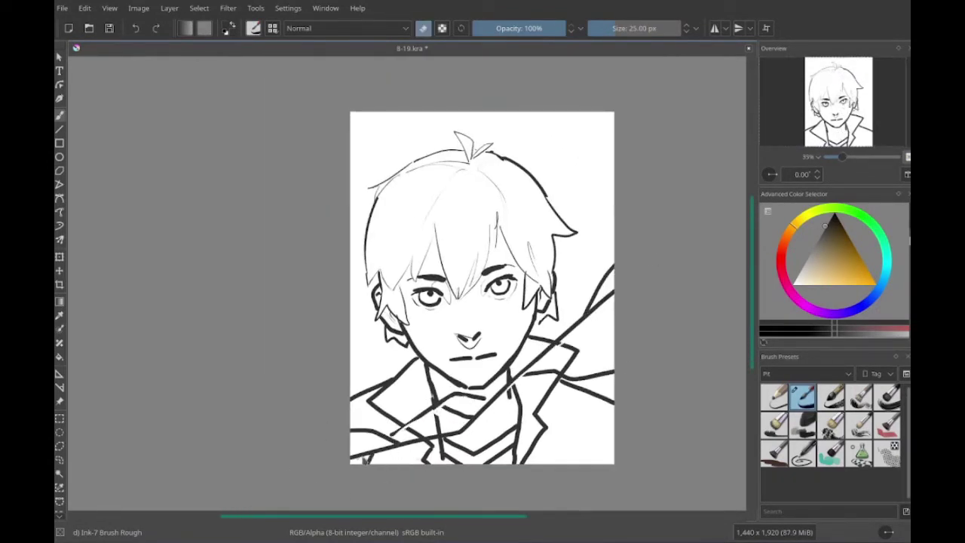
{"action": "left_click_drag", "start_coordinate": [398, 442], "coordinate": [418, 433]}
{"action": "key", "text": "ctrl+z"}
{"action": "key", "text": "ctrl+z"}
{"action": "key", "text": "e"}
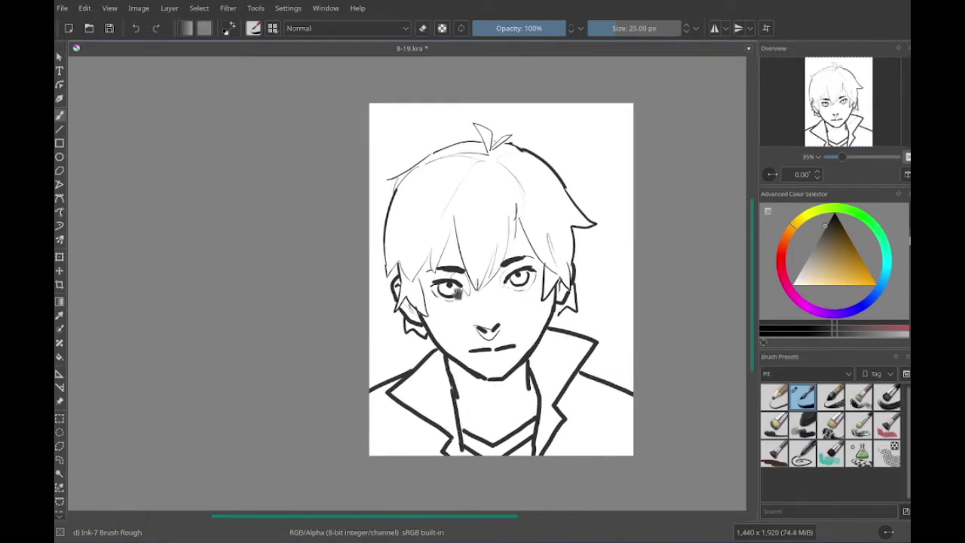
- Try to ink a hand with narrow spread fingers over the cheek, with thin strap lines running diagonally across the chest
{"action": "left_click_drag", "start_coordinate": [513, 296], "coordinate": [558, 373]}
{"action": "mouse_move", "coordinate": [536, 332]}
{"action": "left_mouse_down"}
{"action": "mouse_move", "coordinate": [584, 252]}
{"action": "mouse_move", "coordinate": [592, 313]}
{"action": "left_mouse_up"}
{"action": "left_click_drag", "start_coordinate": [595, 249], "coordinate": [633, 249]}
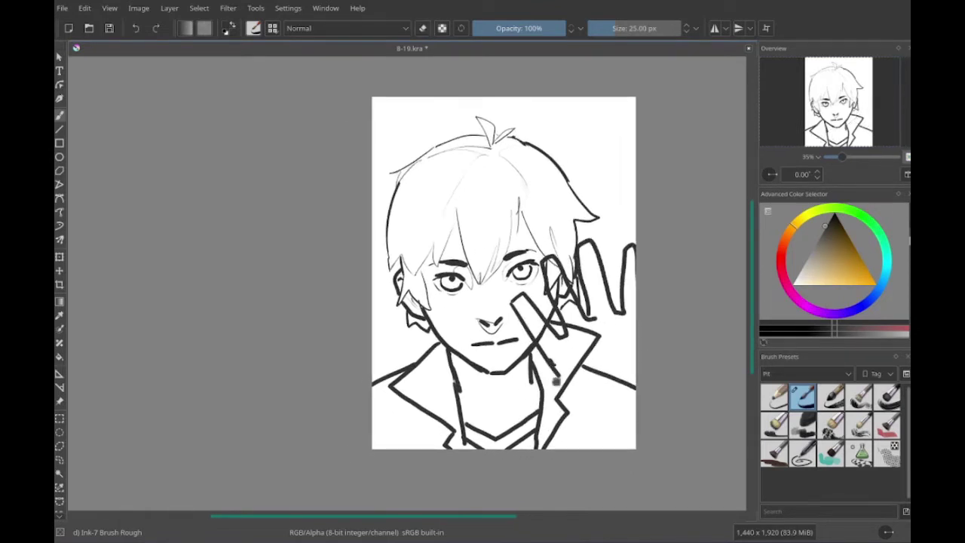
{"action": "mouse_move", "coordinate": [355, 431]}
{"action": "left_mouse_down"}
{"action": "mouse_move", "coordinate": [292, 430]}
{"action": "mouse_move", "coordinate": [478, 384]}
{"action": "left_mouse_up"}
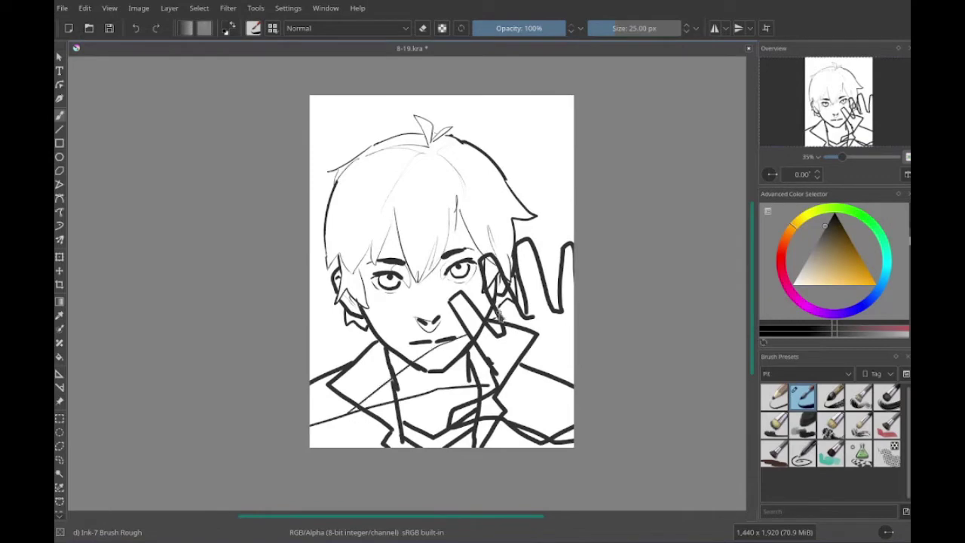
{"action": "left_click_drag", "start_coordinate": [497, 316], "coordinate": [475, 323]}
{"action": "left_click_drag", "start_coordinate": [291, 435], "coordinate": [373, 388]}
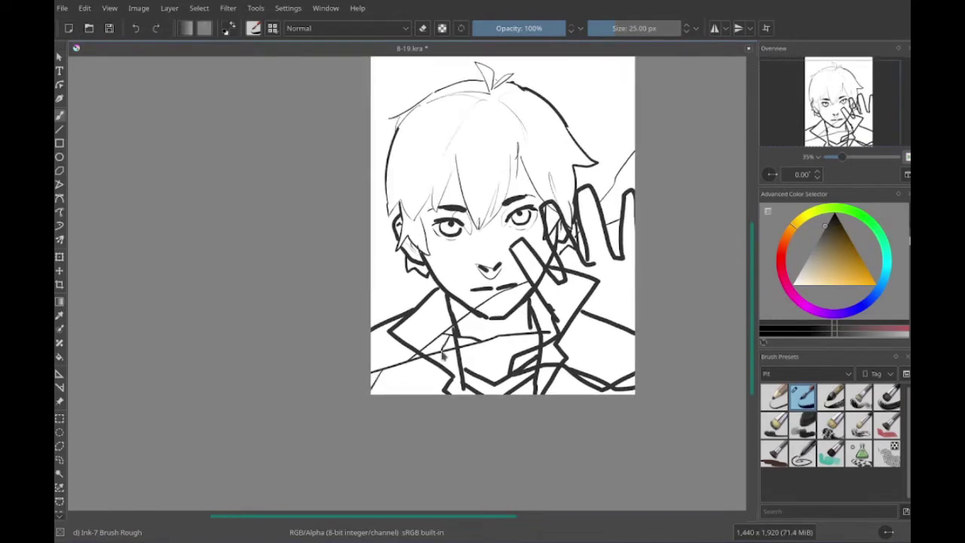
{"action": "left_click_drag", "start_coordinate": [485, 346], "coordinate": [502, 336]}
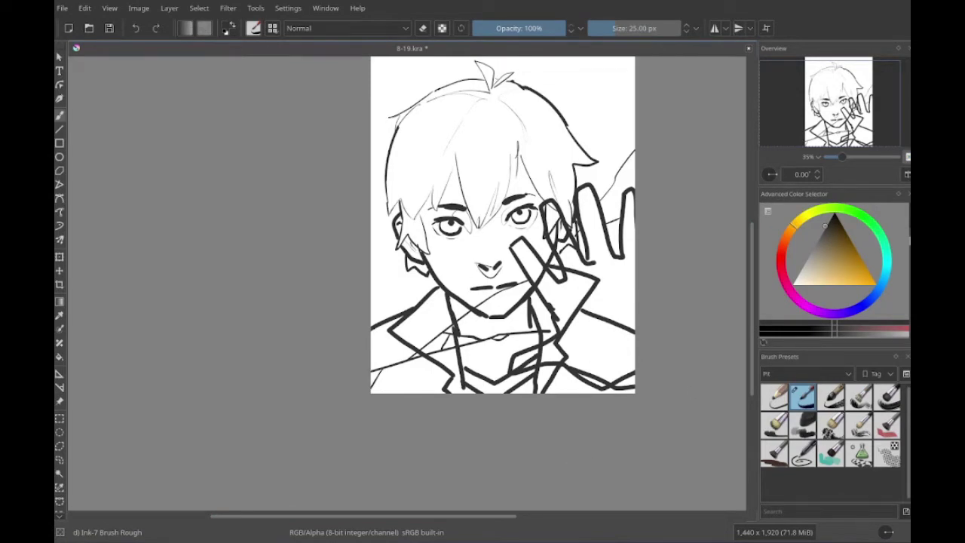
- Try to erase the collar and face lines overlapping the hand, and remove the whole hand and strap drawing
{"action": "scroll", "coordinate": [415, 205], "scroll_direction": "up", "scroll_amount": 4}
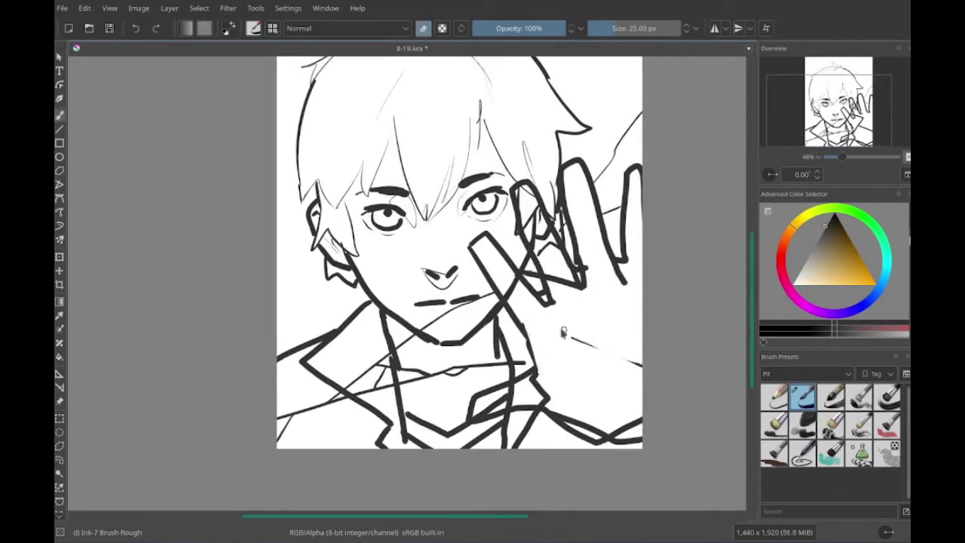
{"action": "key", "text": "e"}
{"action": "mouse_move", "coordinate": [564, 315]}
{"action": "left_mouse_down"}
{"action": "mouse_move", "coordinate": [603, 354]}
{"action": "mouse_move", "coordinate": [558, 294]}
{"action": "mouse_move", "coordinate": [588, 279]}
{"action": "left_mouse_up"}
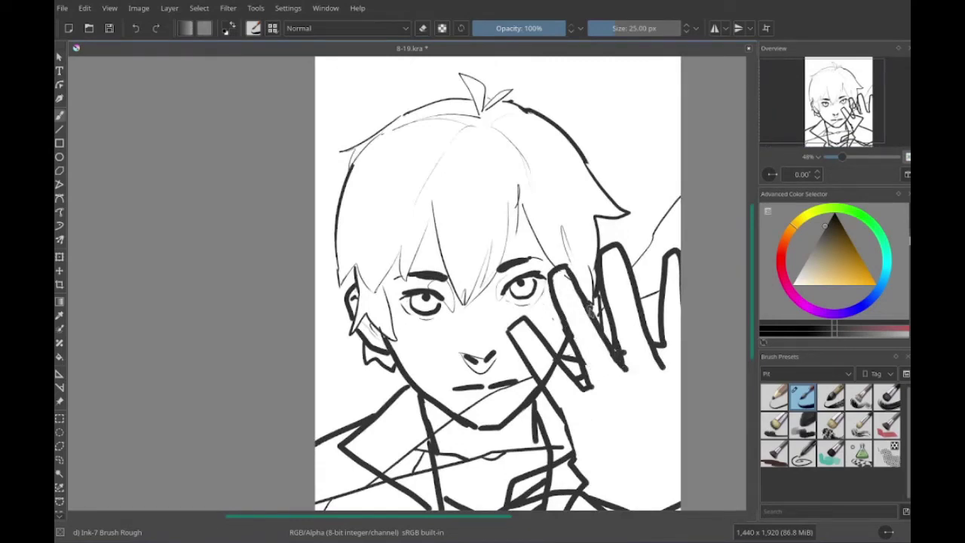
{"action": "key", "text": "e"}
{"action": "key", "text": "e"}
{"action": "left_click_drag", "start_coordinate": [586, 398], "coordinate": [642, 463]}
{"action": "mouse_move", "coordinate": [532, 418]}
{"action": "left_mouse_down"}
{"action": "mouse_move", "coordinate": [646, 459]}
{"action": "mouse_move", "coordinate": [624, 505]}
{"action": "mouse_move", "coordinate": [573, 271]}
{"action": "left_mouse_up"}
{"action": "left_click", "coordinate": [803, 397]}
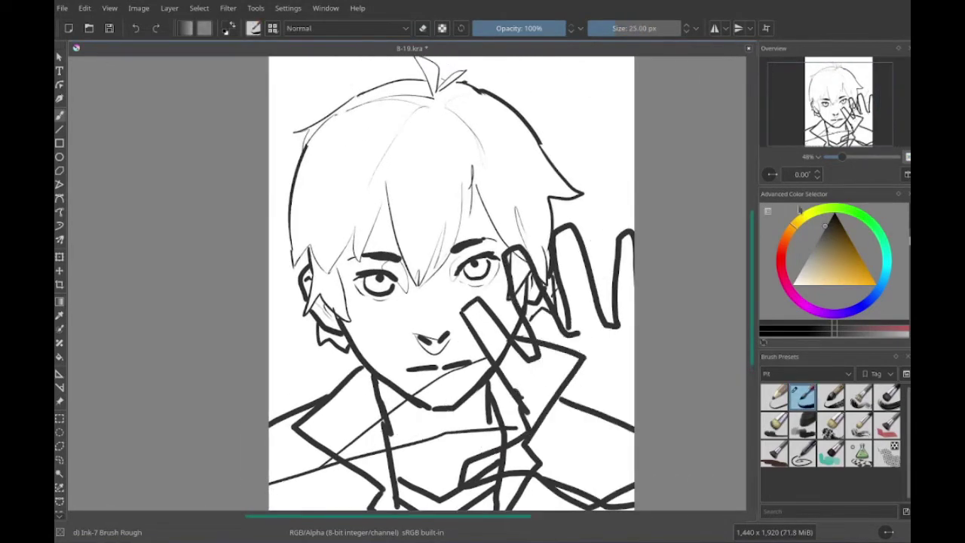
{"action": "scroll", "coordinate": [513, 431], "scroll_direction": "up", "scroll_amount": 3}
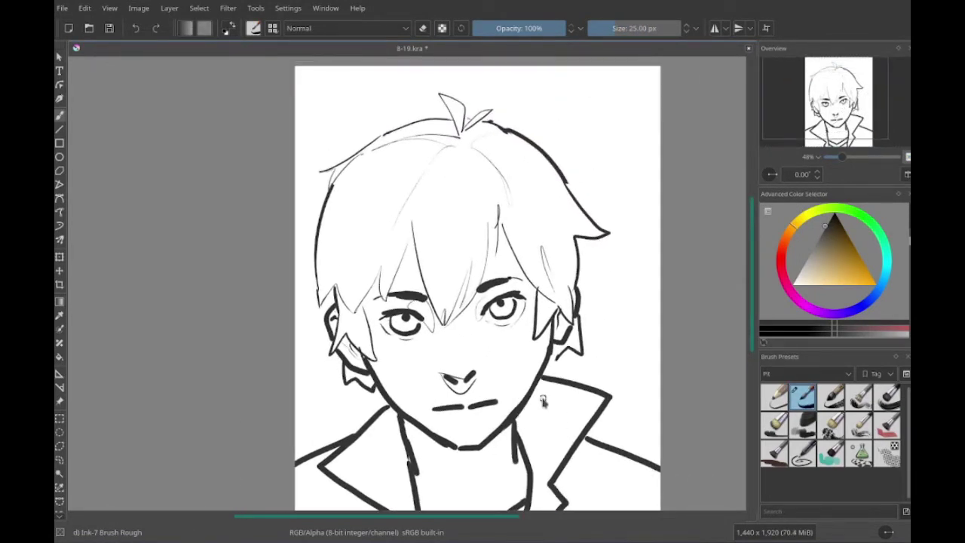
- Ink the spread upper fingers of a raised hand over the ear and cheek, and erase the lowest finger and palm edge
{"action": "scroll", "coordinate": [482, 302], "scroll_direction": "down", "scroll_amount": 1}
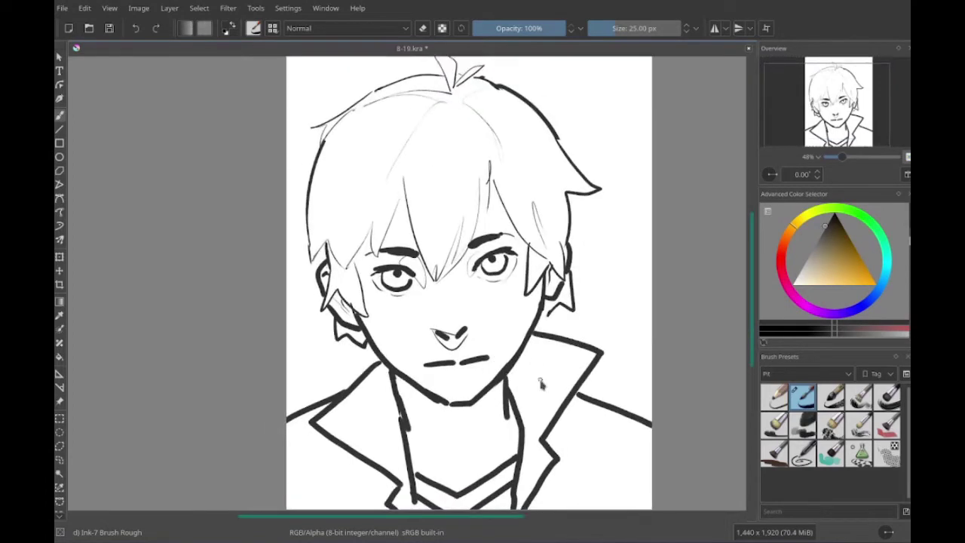
{"action": "left_click_drag", "start_coordinate": [476, 432], "coordinate": [603, 482]}
{"action": "left_click_drag", "start_coordinate": [527, 256], "coordinate": [588, 354]}
{"action": "scroll", "coordinate": [528, 340], "scroll_direction": "down", "scroll_amount": 2}
{"action": "left_click_drag", "start_coordinate": [614, 245], "coordinate": [663, 343]}
{"action": "scroll", "coordinate": [523, 345], "scroll_direction": "down", "scroll_amount": 2}
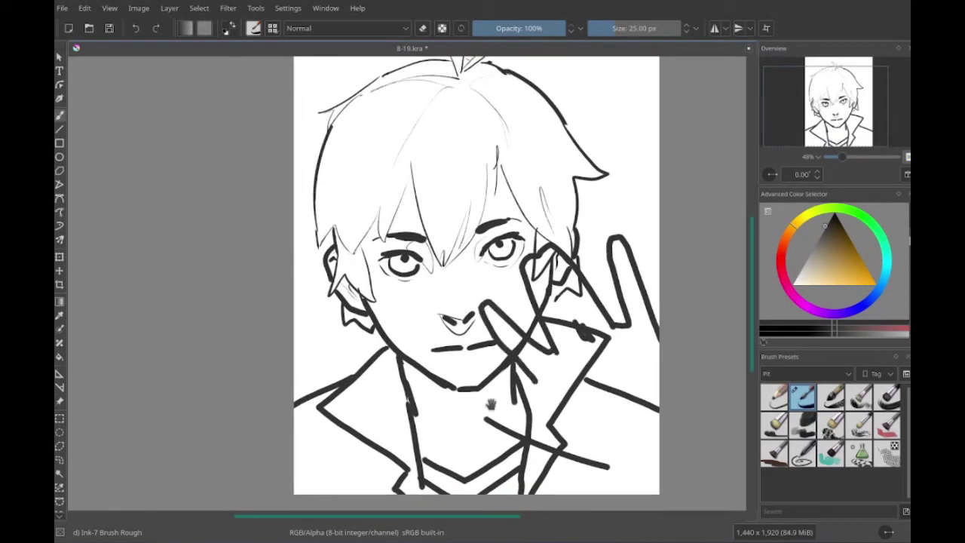
{"action": "key", "text": "e"}
{"action": "mouse_move", "coordinate": [482, 377]}
{"action": "left_mouse_down"}
{"action": "mouse_move", "coordinate": [517, 405]}
{"action": "mouse_move", "coordinate": [601, 429]}
{"action": "left_mouse_up"}
{"action": "key", "text": "e"}
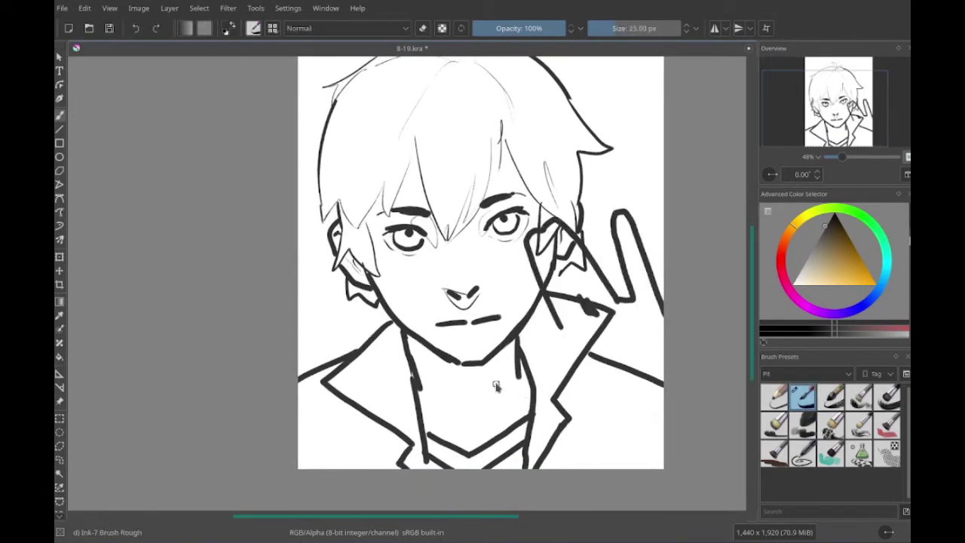
- Redraw the finger pointing toward the nose, and ink the thumb and lower palm edge again after undoing a misplaced stroke
{"action": "scroll", "coordinate": [483, 302], "scroll_direction": "up", "scroll_amount": 1}
{"action": "left_click_drag", "start_coordinate": [471, 290], "coordinate": [539, 339]}
{"action": "left_click_drag", "start_coordinate": [526, 404], "coordinate": [558, 460]}
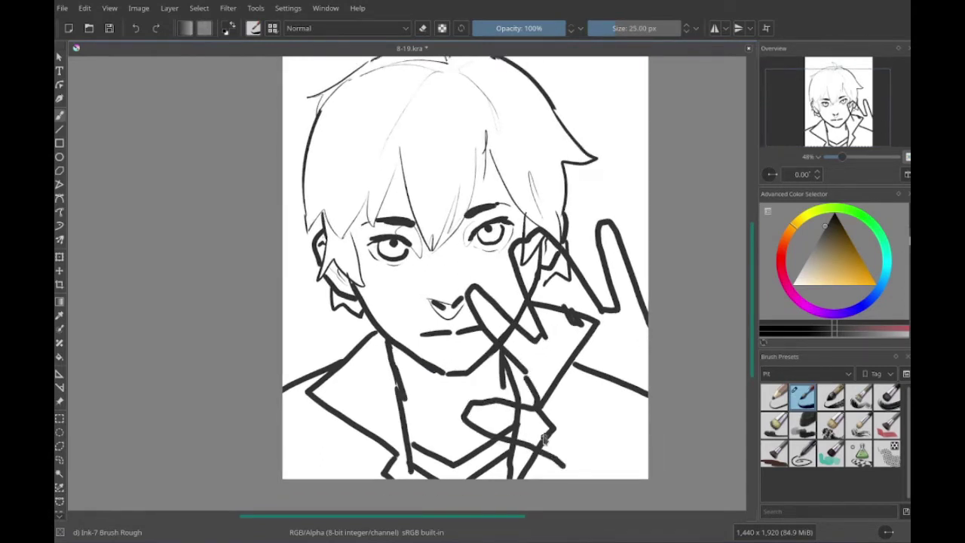
{"action": "key", "text": "ctrl+z"}
{"action": "mouse_move", "coordinate": [531, 373]}
{"action": "left_mouse_down"}
{"action": "mouse_move", "coordinate": [490, 440]}
{"action": "mouse_move", "coordinate": [649, 396]}
{"action": "left_mouse_up"}
- Erase the face and collar lines inside the hand, and complete the thumb, palm and wrist outline with the finger joints
{"action": "scroll", "coordinate": [498, 377], "scroll_direction": "up", "scroll_amount": 1}
{"action": "key", "text": "e"}
{"action": "mouse_move", "coordinate": [468, 360]}
{"action": "left_mouse_down"}
{"action": "mouse_move", "coordinate": [511, 316]}
{"action": "mouse_move", "coordinate": [520, 279]}
{"action": "mouse_move", "coordinate": [567, 364]}
{"action": "mouse_move", "coordinate": [555, 395]}
{"action": "mouse_move", "coordinate": [603, 482]}
{"action": "mouse_move", "coordinate": [528, 452]}
{"action": "mouse_move", "coordinate": [475, 464]}
{"action": "mouse_move", "coordinate": [558, 483]}
{"action": "mouse_move", "coordinate": [482, 460]}
{"action": "mouse_move", "coordinate": [580, 453]}
{"action": "mouse_move", "coordinate": [574, 388]}
{"action": "left_mouse_up"}
{"action": "key", "text": "e"}
{"action": "mouse_move", "coordinate": [543, 427]}
{"action": "left_mouse_down"}
{"action": "mouse_move", "coordinate": [523, 423]}
{"action": "mouse_move", "coordinate": [627, 461]}
{"action": "left_mouse_up"}
{"action": "left_click_drag", "start_coordinate": [573, 377], "coordinate": [580, 404]}
{"action": "left_click_drag", "start_coordinate": [512, 388], "coordinate": [545, 424]}
{"action": "mouse_move", "coordinate": [624, 430]}
{"action": "left_mouse_down"}
{"action": "mouse_move", "coordinate": [666, 477]}
{"action": "mouse_move", "coordinate": [676, 467]}
{"action": "mouse_move", "coordinate": [677, 420]}
{"action": "left_mouse_up"}
{"action": "left_click_drag", "start_coordinate": [662, 298], "coordinate": [643, 305]}
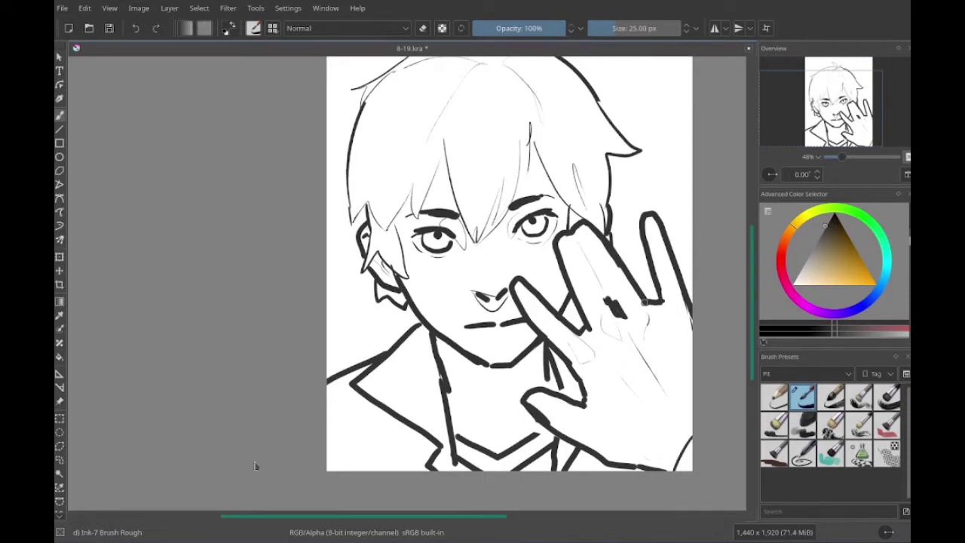
- Draw thin strap lines diagonally across the chest and neck to the raised hand, and fill the coat collar with black
{"action": "left_click_drag", "start_coordinate": [582, 329], "coordinate": [510, 328]}
{"action": "left_click_drag", "start_coordinate": [582, 302], "coordinate": [563, 375]}
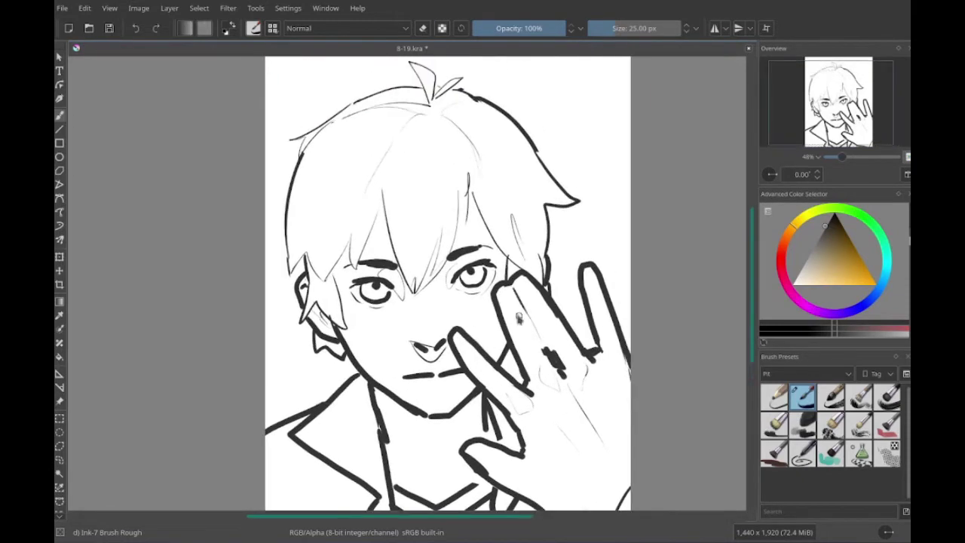
{"action": "left_click_drag", "start_coordinate": [539, 417], "coordinate": [652, 226]}
{"action": "mouse_move", "coordinate": [463, 405]}
{"action": "left_mouse_down"}
{"action": "mouse_move", "coordinate": [396, 424]}
{"action": "mouse_move", "coordinate": [494, 354]}
{"action": "mouse_move", "coordinate": [501, 407]}
{"action": "mouse_move", "coordinate": [490, 415]}
{"action": "left_mouse_up"}
{"action": "mouse_move", "coordinate": [439, 439]}
{"action": "left_mouse_down"}
{"action": "mouse_move", "coordinate": [473, 407]}
{"action": "mouse_move", "coordinate": [493, 405]}
{"action": "left_mouse_up"}
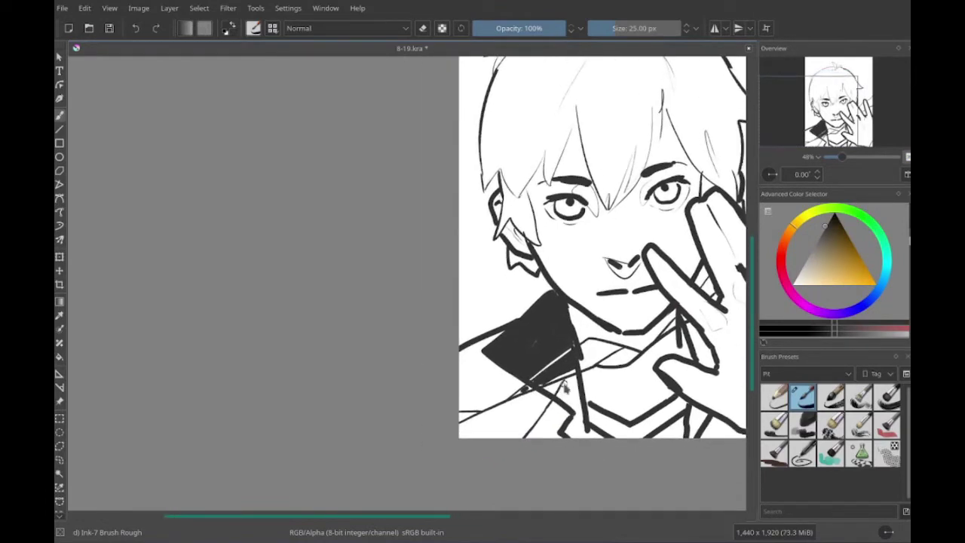
- Fill the coat lapels, front and shoulder with solid black strokes, leaving thin white gaps along the seams and straps
{"action": "left_click_drag", "start_coordinate": [559, 377], "coordinate": [581, 418]}
{"action": "mouse_move", "coordinate": [693, 437]}
{"action": "left_mouse_down"}
{"action": "mouse_move", "coordinate": [629, 455]}
{"action": "mouse_move", "coordinate": [702, 421]}
{"action": "left_mouse_up"}
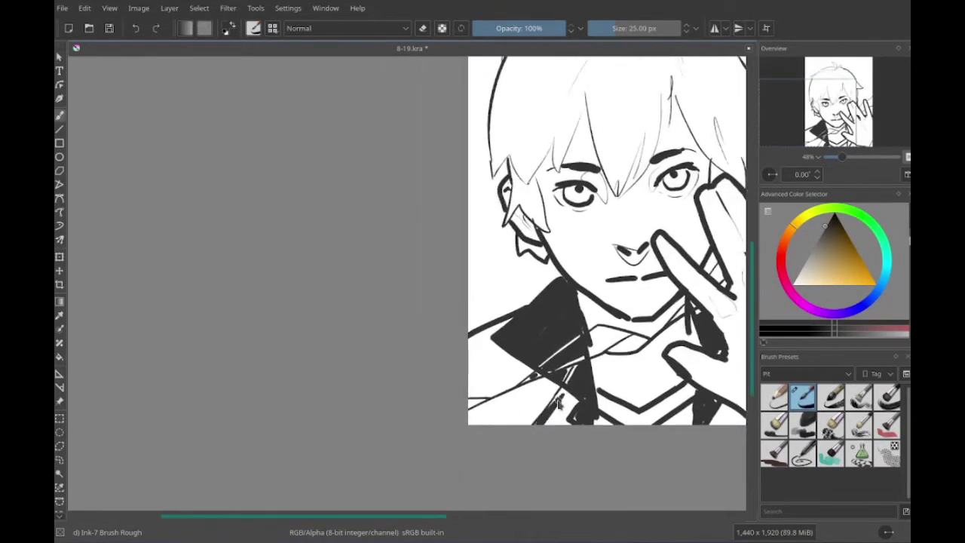
{"action": "mouse_move", "coordinate": [531, 411]}
{"action": "left_mouse_down"}
{"action": "mouse_move", "coordinate": [470, 420]}
{"action": "mouse_move", "coordinate": [543, 382]}
{"action": "mouse_move", "coordinate": [559, 407]}
{"action": "left_mouse_up"}
{"action": "left_click_drag", "start_coordinate": [559, 408], "coordinate": [577, 430]}
{"action": "left_click_drag", "start_coordinate": [527, 363], "coordinate": [504, 414]}
{"action": "key", "text": "ctrl+z"}
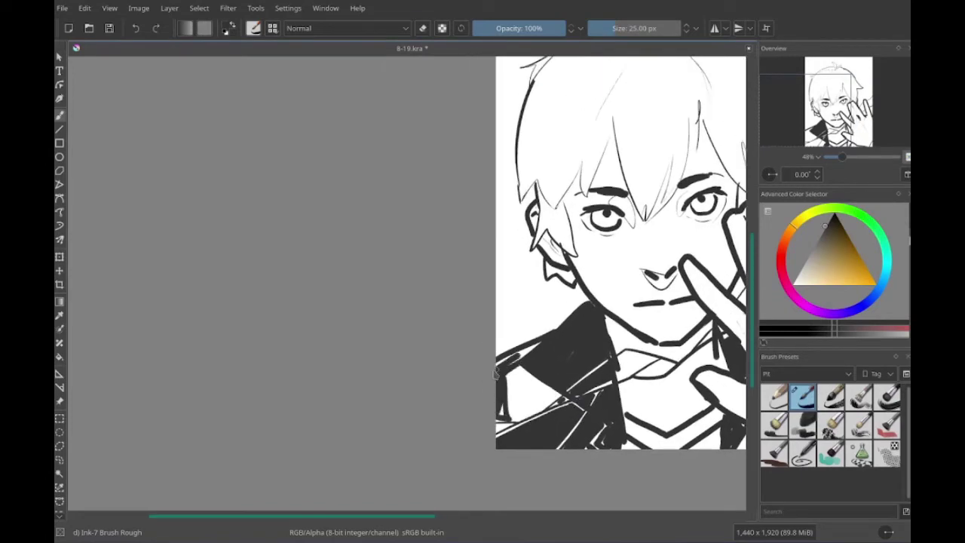
{"action": "left_click_drag", "start_coordinate": [540, 348], "coordinate": [499, 362]}
{"action": "key", "text": "ctrl+z"}
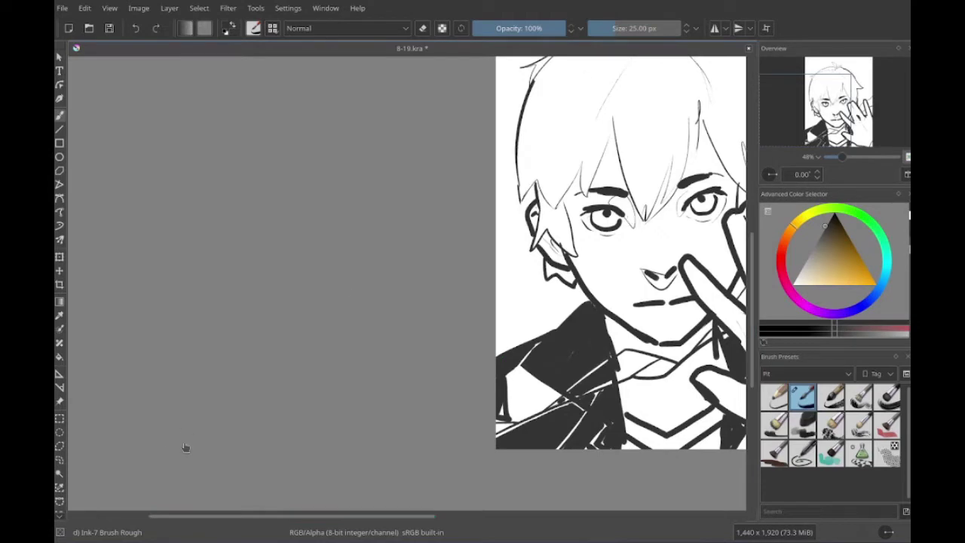
{"action": "left_click_drag", "start_coordinate": [422, 397], "coordinate": [428, 421]}
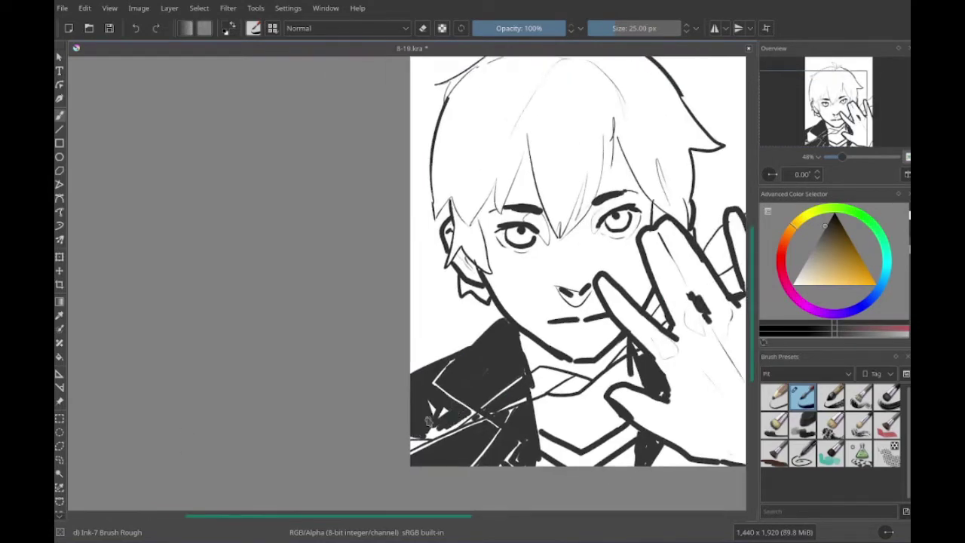
- Clean up the white strap and seam lines across the black coat, and erase the overlaps where the straps meet the hand
{"action": "scroll", "coordinate": [462, 417], "scroll_direction": "up", "scroll_amount": 2, "text": "ctrl"}
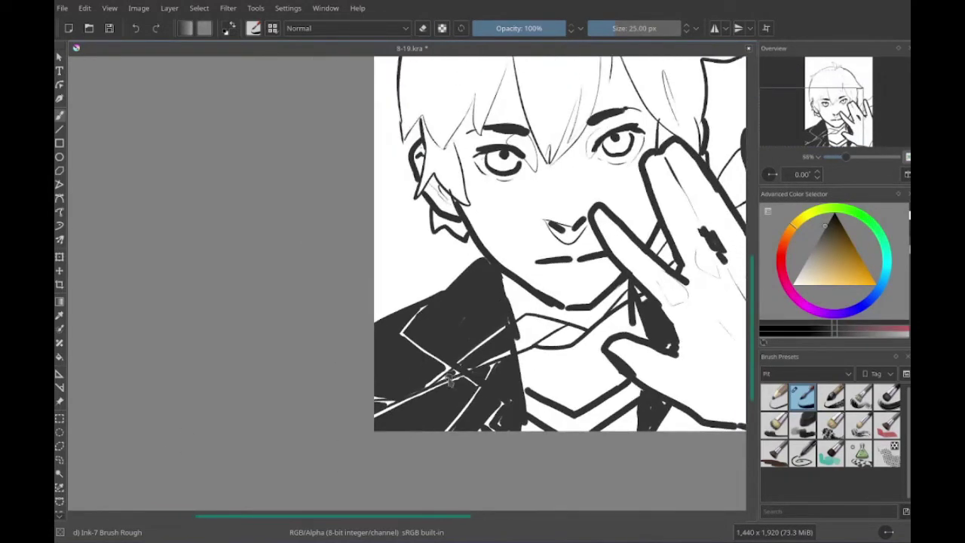
{"action": "key", "text": "e"}
{"action": "mouse_move", "coordinate": [486, 374]}
{"action": "left_mouse_down"}
{"action": "mouse_move", "coordinate": [562, 329]}
{"action": "mouse_move", "coordinate": [486, 366]}
{"action": "mouse_move", "coordinate": [467, 340]}
{"action": "mouse_move", "coordinate": [474, 362]}
{"action": "mouse_move", "coordinate": [502, 390]}
{"action": "mouse_move", "coordinate": [513, 359]}
{"action": "left_mouse_up"}
{"action": "key", "text": "e"}
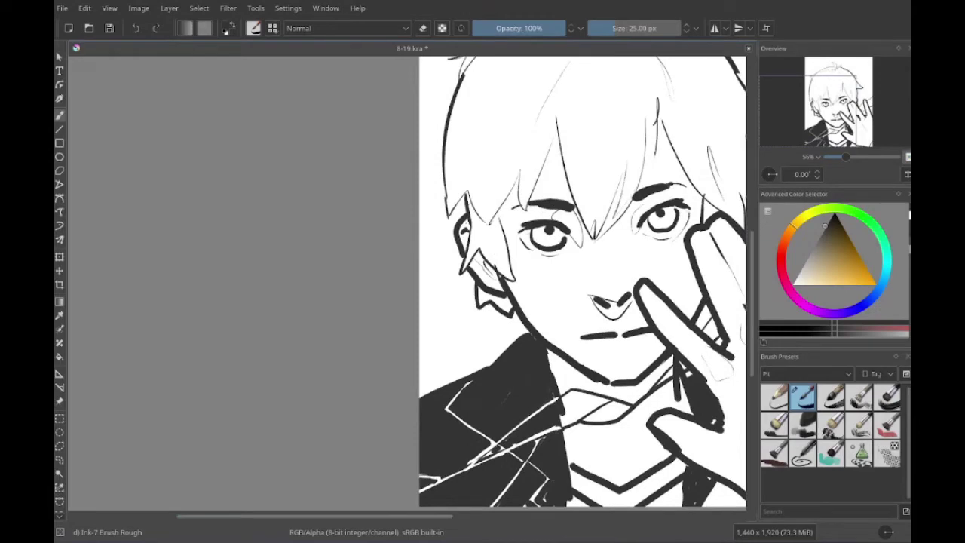
{"action": "left_click_drag", "start_coordinate": [447, 349], "coordinate": [411, 384]}
{"action": "key", "text": "e"}
{"action": "mouse_move", "coordinate": [520, 343]}
{"action": "left_mouse_down"}
{"action": "mouse_move", "coordinate": [430, 343]}
{"action": "mouse_move", "coordinate": [513, 336]}
{"action": "mouse_move", "coordinate": [462, 394]}
{"action": "left_mouse_up"}
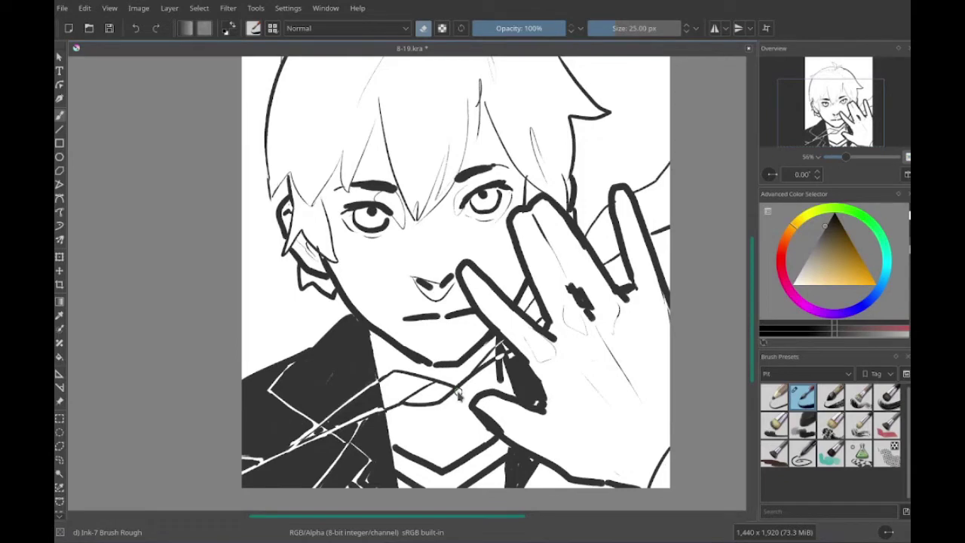
{"action": "mouse_move", "coordinate": [458, 396]}
{"action": "left_mouse_down"}
{"action": "mouse_move", "coordinate": [497, 400]}
{"action": "mouse_move", "coordinate": [461, 415]}
{"action": "left_mouse_up"}
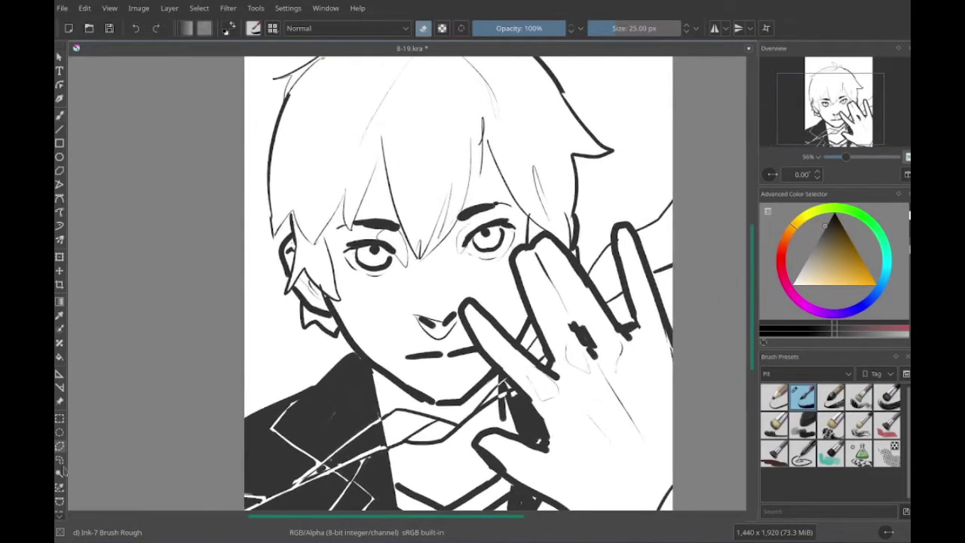
- Hatch the shadows beside the eye's inner corner and under the nose, and fill the earring and ear shadow with black
{"action": "mouse_move", "coordinate": [359, 355]}
{"action": "left_mouse_down"}
{"action": "mouse_move", "coordinate": [375, 378]}
{"action": "mouse_move", "coordinate": [357, 388]}
{"action": "mouse_move", "coordinate": [395, 439]}
{"action": "mouse_move", "coordinate": [451, 322]}
{"action": "mouse_move", "coordinate": [437, 387]}
{"action": "mouse_move", "coordinate": [347, 351]}
{"action": "mouse_move", "coordinate": [408, 285]}
{"action": "mouse_move", "coordinate": [406, 260]}
{"action": "mouse_move", "coordinate": [309, 303]}
{"action": "mouse_move", "coordinate": [389, 354]}
{"action": "mouse_move", "coordinate": [404, 181]}
{"action": "mouse_move", "coordinate": [441, 370]}
{"action": "mouse_move", "coordinate": [394, 369]}
{"action": "mouse_move", "coordinate": [483, 365]}
{"action": "left_mouse_up"}
{"action": "key", "text": "e"}
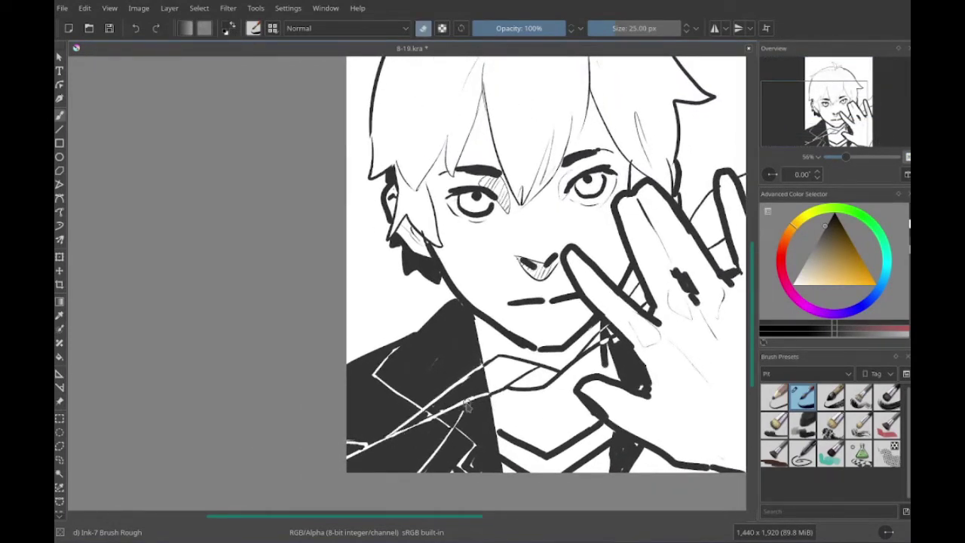
- Carve a white fold line into the black coat below the lapel, and blacken the gap between the lower fingers
{"action": "left_click_drag", "start_coordinate": [468, 404], "coordinate": [429, 407]}
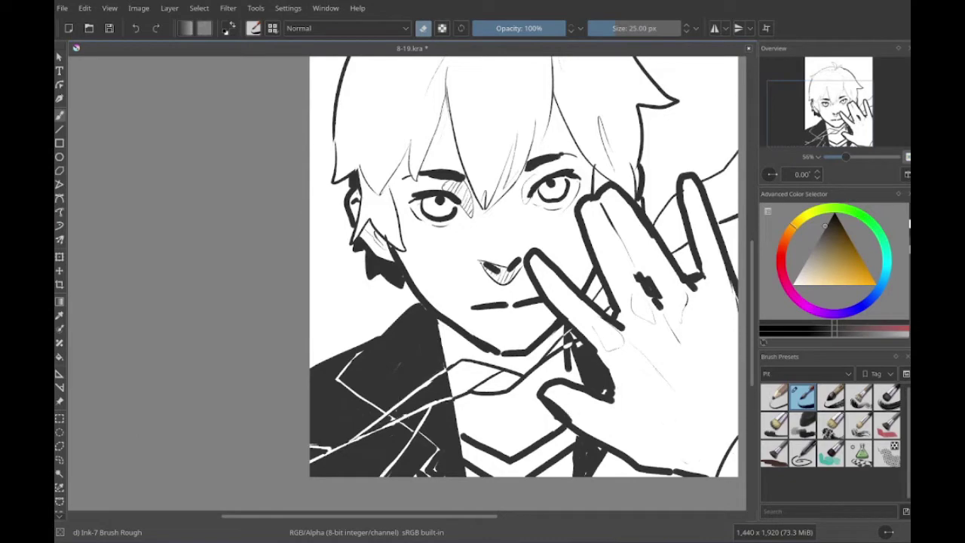
{"action": "mouse_move", "coordinate": [616, 312]}
{"action": "left_mouse_down"}
{"action": "mouse_move", "coordinate": [506, 357]}
{"action": "mouse_move", "coordinate": [528, 317]}
{"action": "mouse_move", "coordinate": [498, 417]}
{"action": "mouse_move", "coordinate": [539, 416]}
{"action": "left_mouse_up"}
{"action": "key", "text": "e"}
- Fill the neck shadow under the jaw with black, and restore the strap lines running over it
{"action": "scroll", "coordinate": [512, 392], "scroll_direction": "up", "scroll_amount": 5}
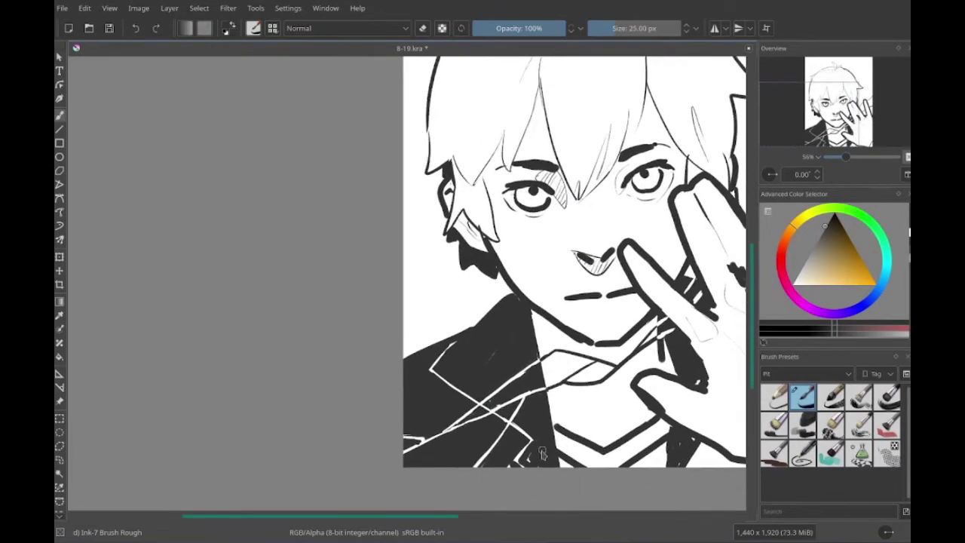
{"action": "key", "text": "e"}
{"action": "mouse_move", "coordinate": [562, 373]}
{"action": "left_mouse_down"}
{"action": "mouse_move", "coordinate": [490, 392]}
{"action": "mouse_move", "coordinate": [426, 368]}
{"action": "mouse_move", "coordinate": [475, 388]}
{"action": "mouse_move", "coordinate": [517, 386]}
{"action": "left_mouse_up"}
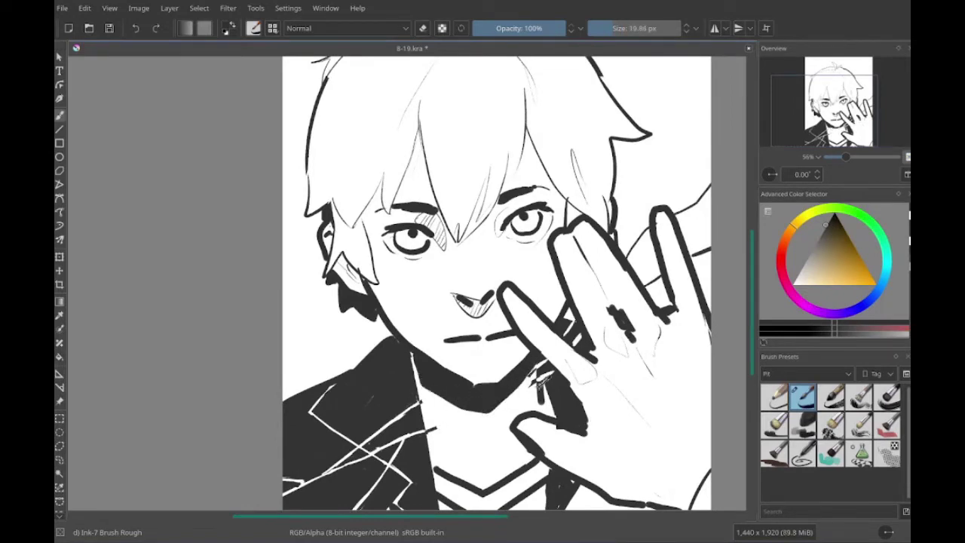
{"action": "mouse_move", "coordinate": [437, 409]}
{"action": "left_mouse_down"}
{"action": "mouse_move", "coordinate": [466, 394]}
{"action": "mouse_move", "coordinate": [453, 384]}
{"action": "mouse_move", "coordinate": [440, 401]}
{"action": "mouse_move", "coordinate": [628, 487]}
{"action": "mouse_move", "coordinate": [452, 422]}
{"action": "mouse_move", "coordinate": [252, 418]}
{"action": "left_mouse_up"}
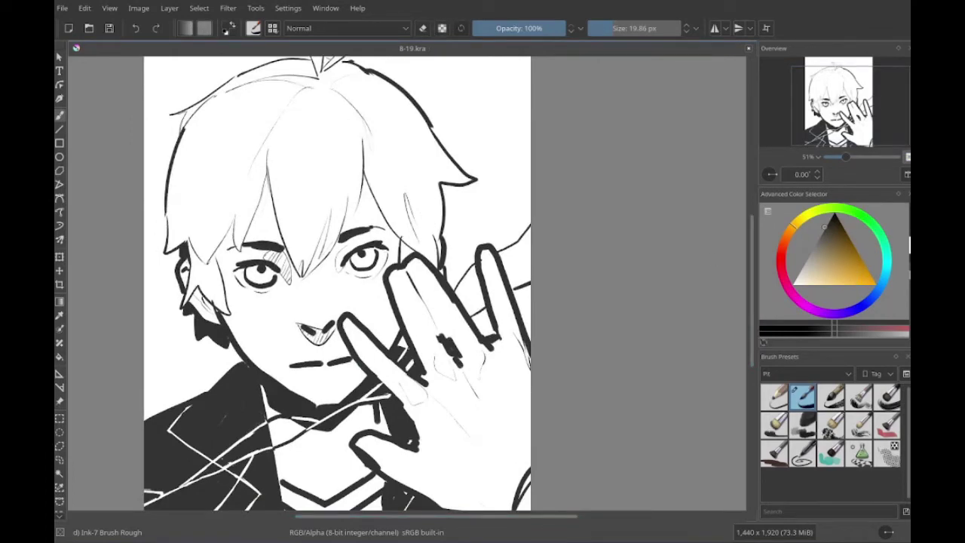
- Add a pointed flick to the hair's outer edge opposite the hand, and hatch shadows along the fringe, ear and neckline
{"action": "mouse_move", "coordinate": [220, 155]}
{"action": "left_mouse_down"}
{"action": "mouse_move", "coordinate": [470, 265]}
{"action": "mouse_move", "coordinate": [555, 282]}
{"action": "left_mouse_up"}
{"action": "mouse_move", "coordinate": [745, 255]}
{"action": "left_mouse_down"}
{"action": "mouse_move", "coordinate": [625, 249]}
{"action": "mouse_move", "coordinate": [715, 205]}
{"action": "mouse_move", "coordinate": [612, 194]}
{"action": "mouse_move", "coordinate": [681, 200]}
{"action": "mouse_move", "coordinate": [590, 218]}
{"action": "mouse_move", "coordinate": [662, 133]}
{"action": "mouse_move", "coordinate": [591, 133]}
{"action": "mouse_move", "coordinate": [634, 145]}
{"action": "mouse_move", "coordinate": [640, 170]}
{"action": "left_mouse_up"}
{"action": "key", "text": "e"}
{"action": "key", "text": "e"}
{"action": "mouse_move", "coordinate": [443, 313]}
{"action": "left_mouse_down"}
{"action": "mouse_move", "coordinate": [476, 376]}
{"action": "mouse_move", "coordinate": [479, 366]}
{"action": "mouse_move", "coordinate": [444, 362]}
{"action": "mouse_move", "coordinate": [483, 317]}
{"action": "mouse_move", "coordinate": [541, 453]}
{"action": "left_mouse_up"}
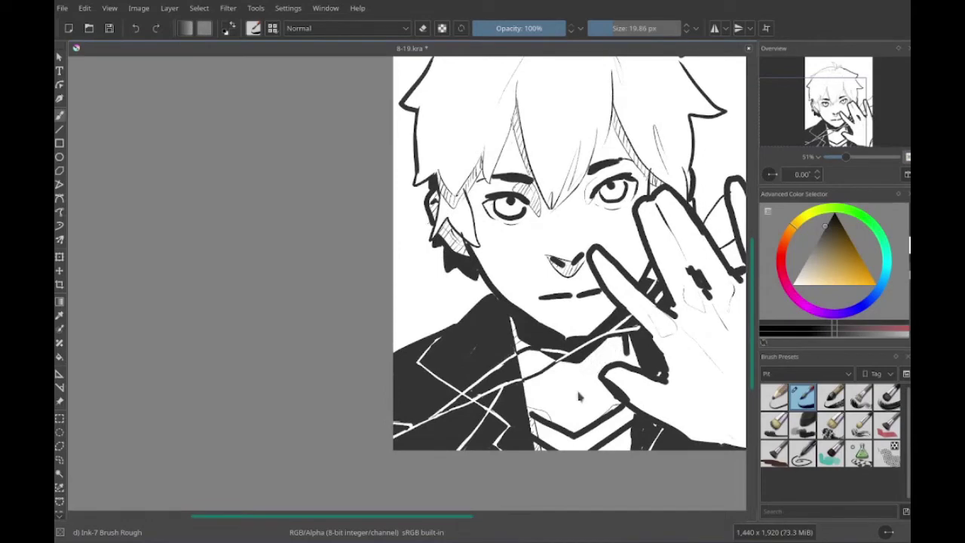
- Add a pointed flick to the upper hair outline on the raised hand's side, and undo the misplaced strokes
{"action": "left_click_drag", "start_coordinate": [508, 358], "coordinate": [478, 383]}
{"action": "mouse_move", "coordinate": [539, 414]}
{"action": "left_mouse_down"}
{"action": "mouse_move", "coordinate": [425, 434]}
{"action": "mouse_move", "coordinate": [468, 437]}
{"action": "mouse_move", "coordinate": [448, 396]}
{"action": "mouse_move", "coordinate": [445, 490]}
{"action": "mouse_move", "coordinate": [529, 529]}
{"action": "mouse_move", "coordinate": [452, 411]}
{"action": "mouse_move", "coordinate": [490, 452]}
{"action": "mouse_move", "coordinate": [468, 323]}
{"action": "left_mouse_up"}
{"action": "key", "text": "e"}
{"action": "key", "text": "e"}
{"action": "key", "text": "e"}
{"action": "key", "text": "ctrl+z"}
{"action": "key", "text": "e"}
{"action": "key", "text": "e"}
{"action": "left_click_drag", "start_coordinate": [564, 270], "coordinate": [583, 303]}
{"action": "left_click_drag", "start_coordinate": [491, 91], "coordinate": [478, 495]}
{"action": "left_click_drag", "start_coordinate": [378, 369], "coordinate": [635, 370]}
{"action": "key", "text": "ctrl+z"}
{"action": "key", "text": "ctrl+z"}
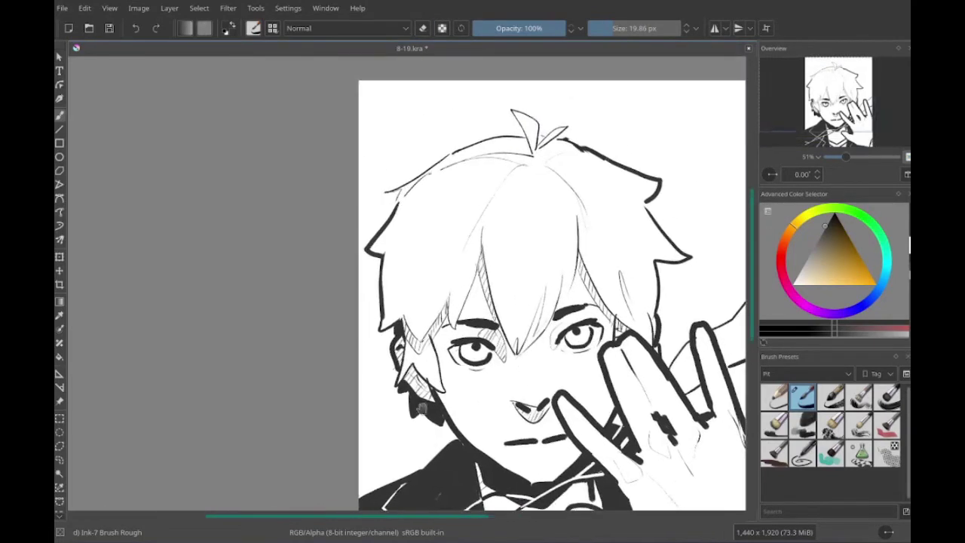
- Thicken the hair's upper outline and the small tuft at the crown with bold ink strokes
{"action": "scroll", "coordinate": [156, 451], "scroll_direction": "down", "scroll_amount": 2}
{"action": "key", "text": "ctrl+z"}
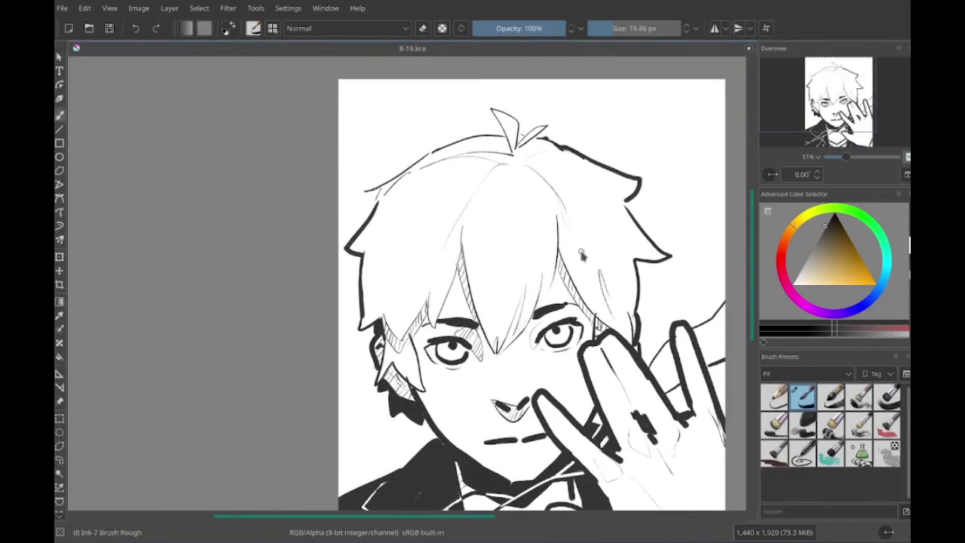
{"action": "scroll", "coordinate": [499, 284], "scroll_direction": "down", "scroll_amount": 3}
{"action": "scroll", "coordinate": [499, 284], "scroll_direction": "up", "scroll_amount": 3}
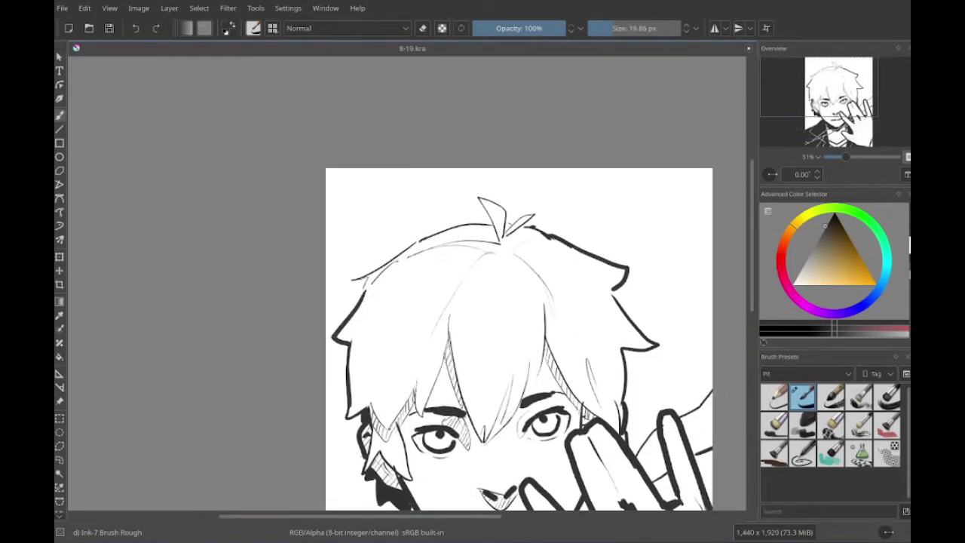
{"action": "mouse_move", "coordinate": [479, 199]}
{"action": "left_mouse_down"}
{"action": "mouse_move", "coordinate": [531, 178]}
{"action": "mouse_move", "coordinate": [468, 226]}
{"action": "left_mouse_up"}
{"action": "scroll", "coordinate": [519, 181], "scroll_direction": "down", "scroll_amount": 1}
{"action": "scroll", "coordinate": [439, 268], "scroll_direction": "up", "scroll_amount": 1}
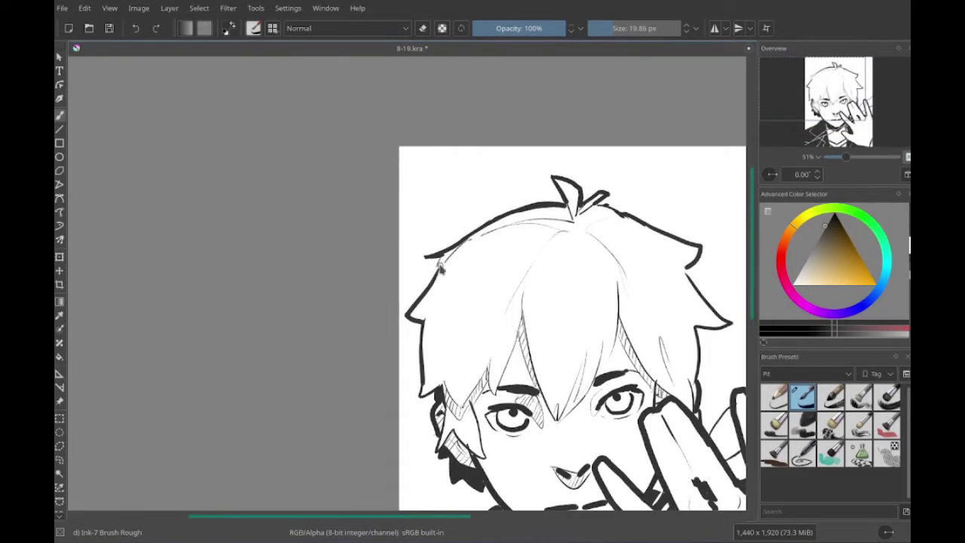
- Join the upper and side hair outlines and thicken the contours of the fringe strands over the forehead
{"action": "mouse_move", "coordinate": [441, 269]}
{"action": "left_mouse_down"}
{"action": "mouse_move", "coordinate": [422, 234]}
{"action": "mouse_move", "coordinate": [375, 225]}
{"action": "mouse_move", "coordinate": [411, 213]}
{"action": "left_mouse_up"}
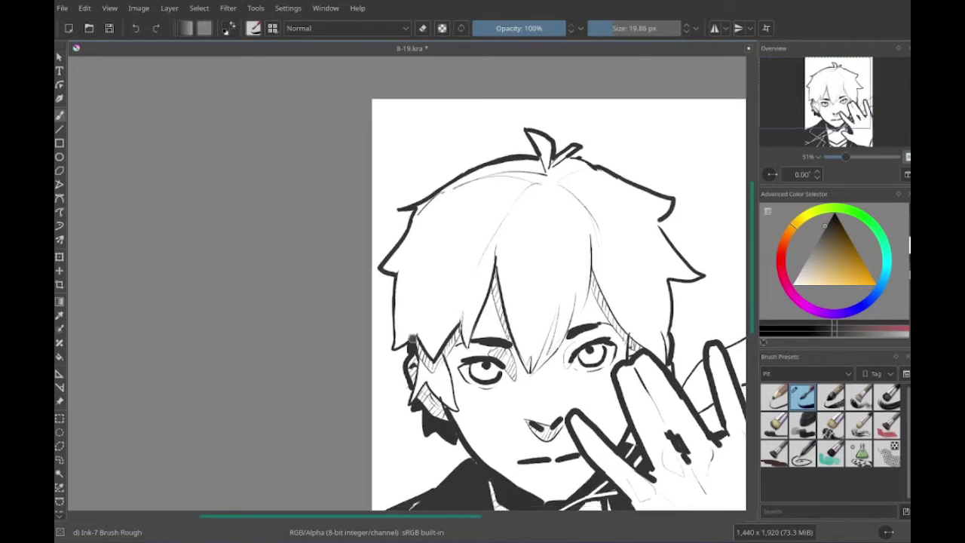
{"action": "scroll", "coordinate": [558, 301], "scroll_direction": "down", "scroll_amount": 3}
{"action": "scroll", "coordinate": [539, 283], "scroll_direction": "up", "scroll_amount": 2}
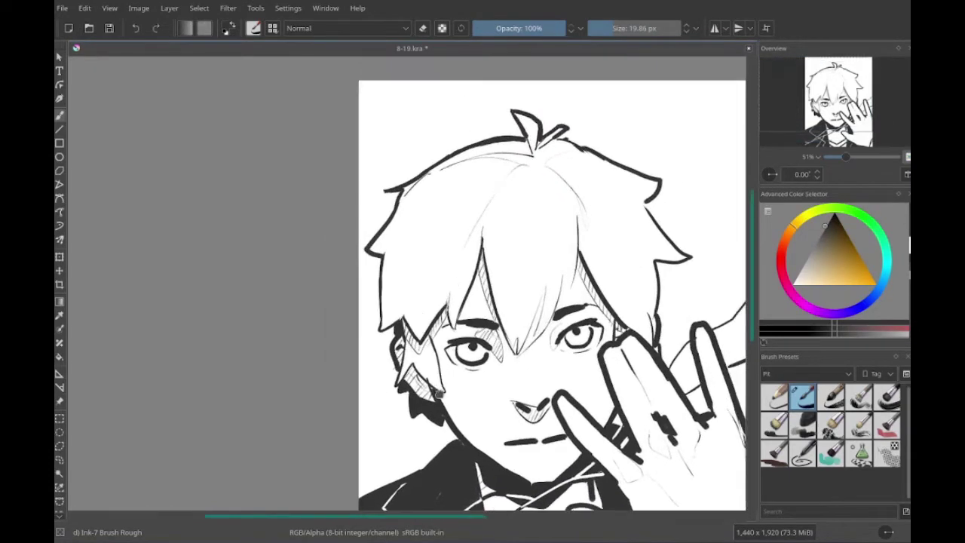
{"action": "key", "text": "e"}
{"action": "key", "text": "e"}
{"action": "scroll", "coordinate": [458, 179], "scroll_direction": "up", "scroll_amount": 1}
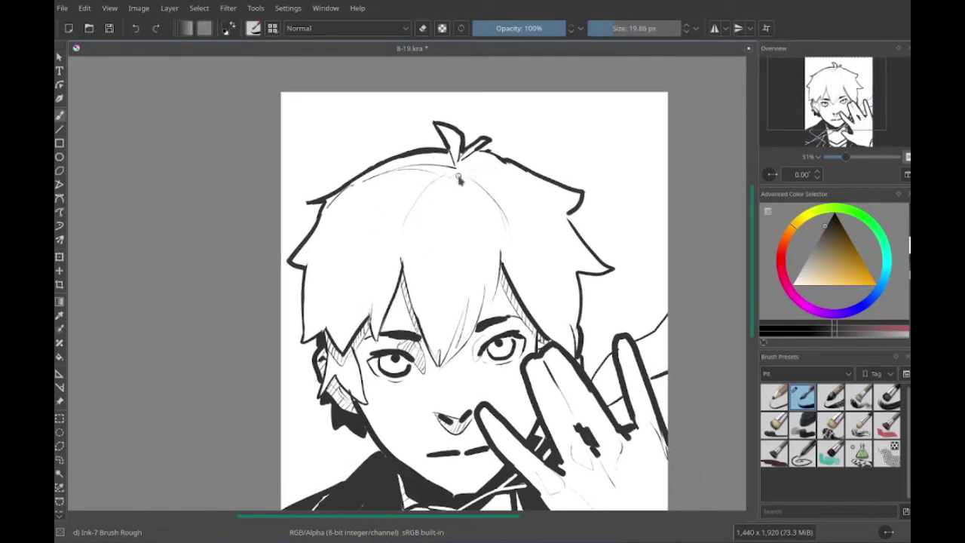
- Add short strands around the base of the crown tuft and save the drawing
{"action": "scroll", "coordinate": [455, 174], "scroll_direction": "down", "scroll_amount": 2}
{"action": "scroll", "coordinate": [467, 181], "scroll_direction": "right", "scroll_amount": 3}
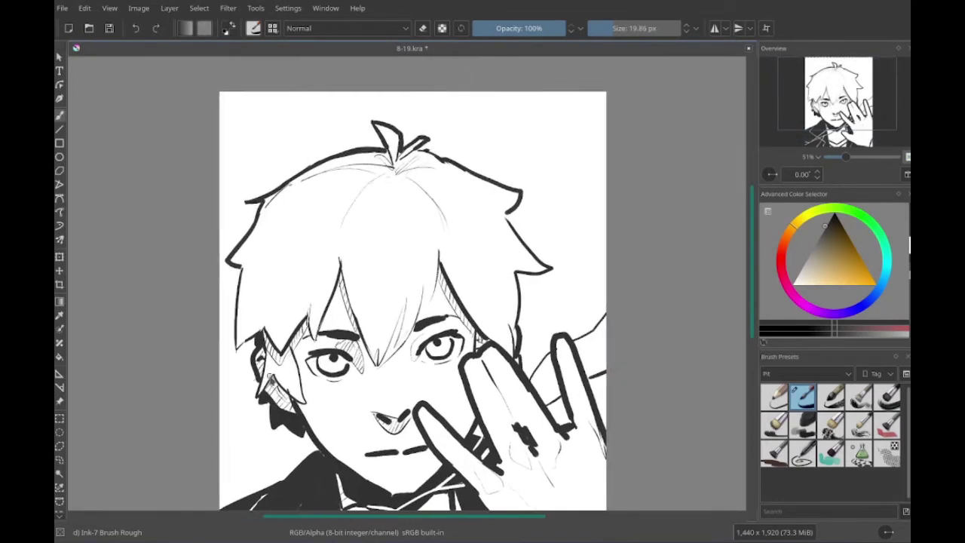
{"action": "scroll", "coordinate": [497, 166], "scroll_direction": "down", "scroll_amount": 3}
{"action": "key", "text": "ctrl+s"}
{"action": "scroll", "coordinate": [512, 154], "scroll_direction": "up", "scroll_amount": 1}
{"action": "scroll", "coordinate": [377, 354], "scroll_direction": "up", "scroll_amount": 2}
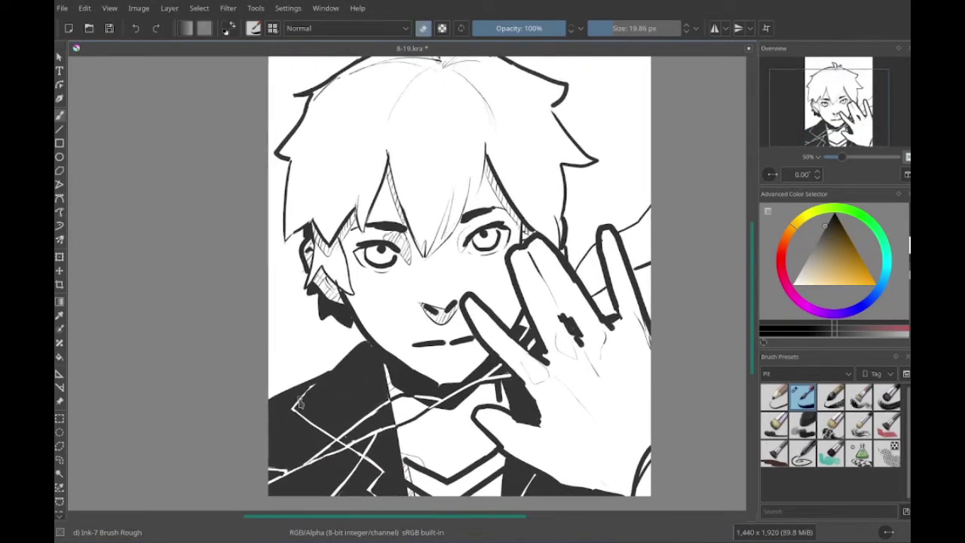
- Erase a white contour into the black coat for the lapel's upper edge, its pointed corner and the curved fold
{"action": "scroll", "coordinate": [348, 360], "scroll_direction": "down", "scroll_amount": 2}
{"action": "scroll", "coordinate": [348, 361], "scroll_direction": "down", "scroll_amount": 1}
{"action": "scroll", "coordinate": [355, 332], "scroll_direction": "left", "scroll_amount": 2}
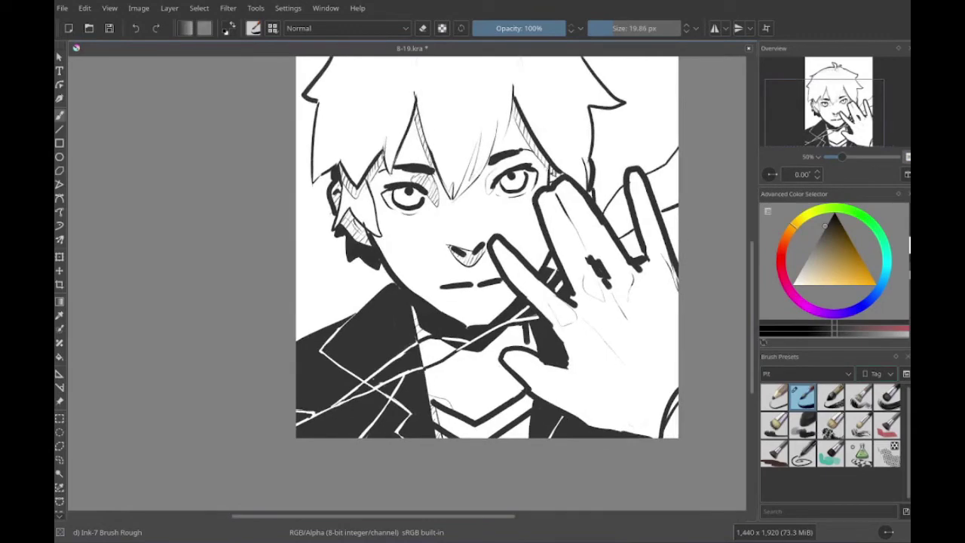
{"action": "scroll", "coordinate": [359, 294], "scroll_direction": "left", "scroll_amount": 2}
{"action": "scroll", "coordinate": [359, 294], "scroll_direction": "down", "scroll_amount": 1}
{"action": "scroll", "coordinate": [358, 294], "scroll_direction": "left", "scroll_amount": 1}
{"action": "scroll", "coordinate": [377, 312], "scroll_direction": "down", "scroll_amount": 1}
{"action": "scroll", "coordinate": [440, 307], "scroll_direction": "left", "scroll_amount": 1}
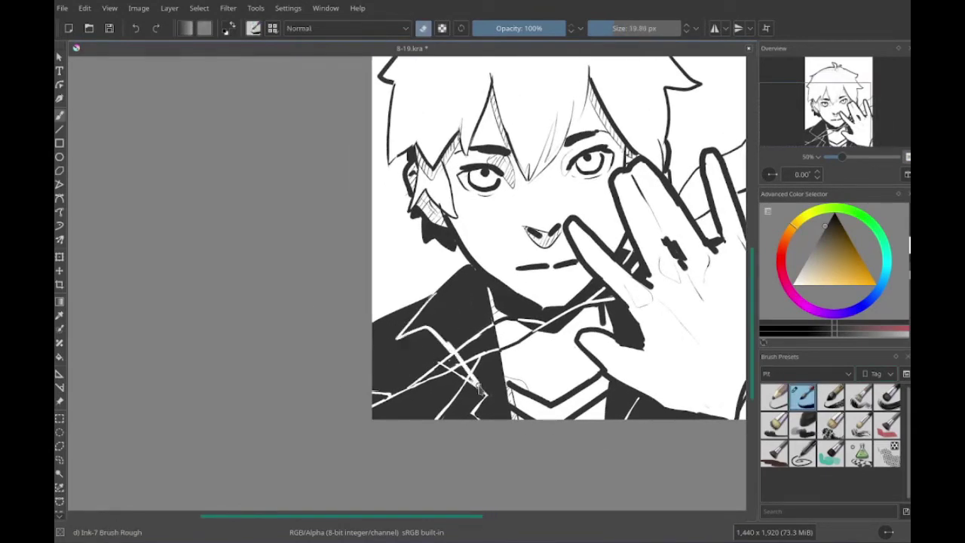
{"action": "scroll", "coordinate": [433, 347], "scroll_direction": "up", "scroll_amount": 2}
{"action": "scroll", "coordinate": [426, 376], "scroll_direction": "left", "scroll_amount": 1}
{"action": "scroll", "coordinate": [424, 400], "scroll_direction": "down", "scroll_amount": 1}
{"action": "key", "text": "e"}
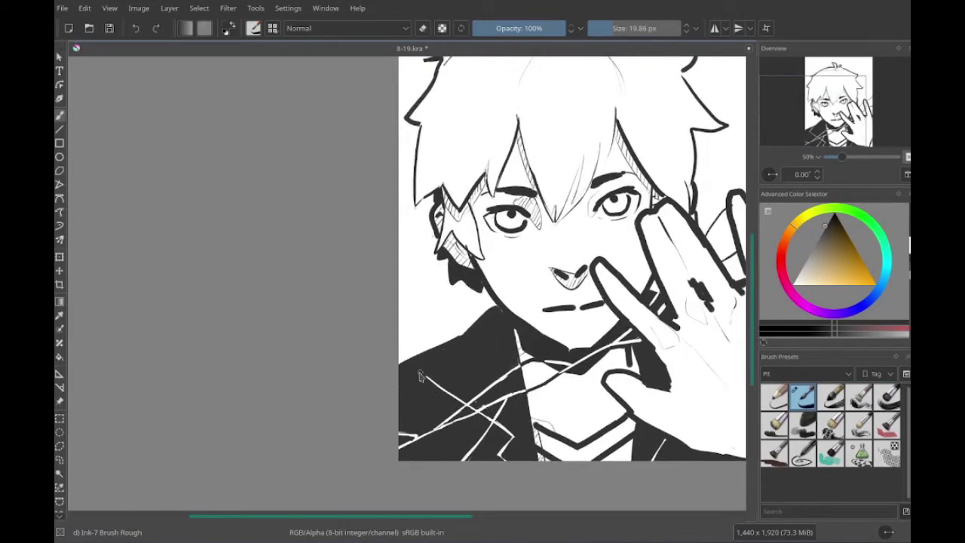
{"action": "key", "text": "e"}
{"action": "left_click_drag", "start_coordinate": [505, 437], "coordinate": [452, 339]}
{"action": "scroll", "coordinate": [441, 370], "scroll_direction": "up", "scroll_amount": 1}
{"action": "scroll", "coordinate": [434, 380], "scroll_direction": "right", "scroll_amount": 1}
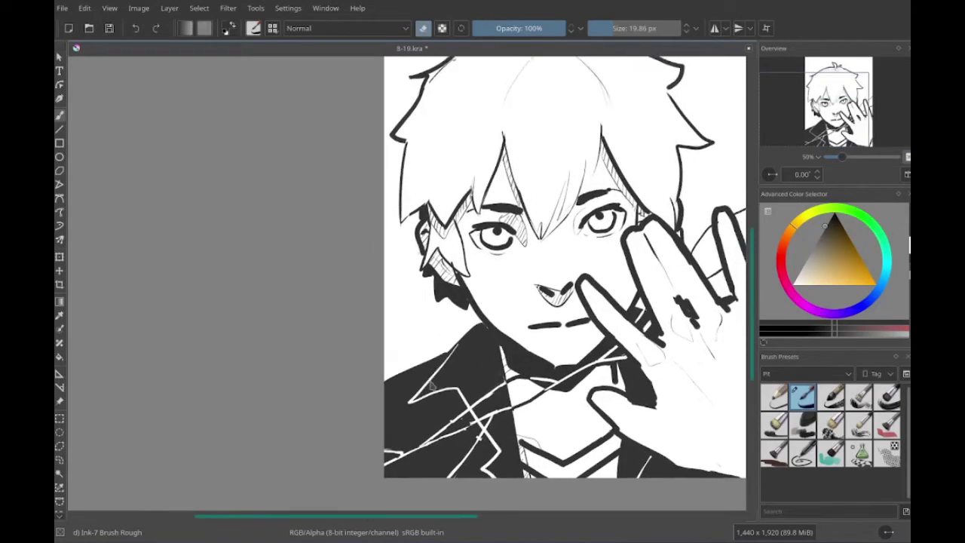
- Erase dashed white stitching into the black coat along the lapel and front edges, and save the drawing
{"action": "scroll", "coordinate": [484, 399], "scroll_direction": "down", "scroll_amount": 3}
{"action": "scroll", "coordinate": [480, 370], "scroll_direction": "left", "scroll_amount": 1}
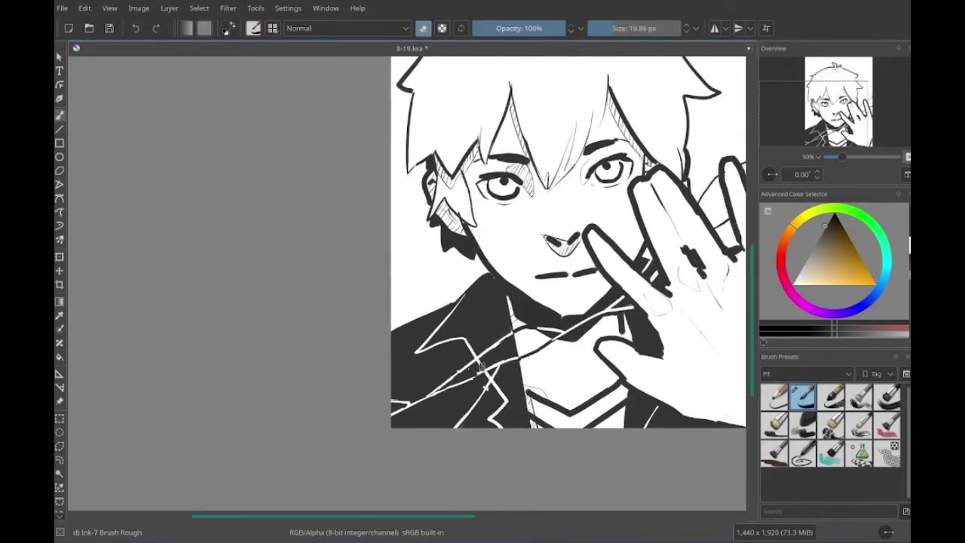
{"action": "scroll", "coordinate": [468, 335], "scroll_direction": "down", "scroll_amount": 1}
{"action": "scroll", "coordinate": [467, 346], "scroll_direction": "right", "scroll_amount": 1}
{"action": "scroll", "coordinate": [482, 422], "scroll_direction": "right", "scroll_amount": 1}
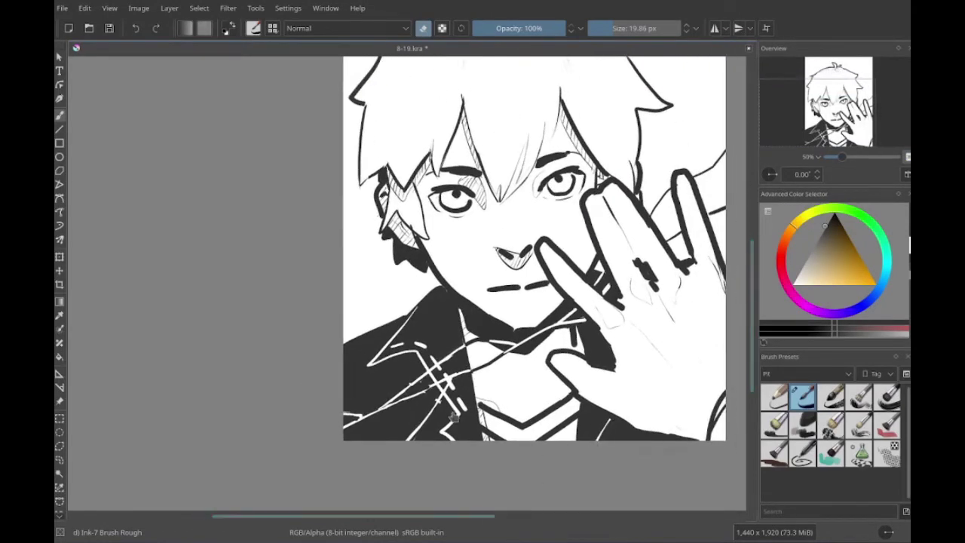
{"action": "scroll", "coordinate": [486, 445], "scroll_direction": "up", "scroll_amount": 2}
{"action": "scroll", "coordinate": [601, 392], "scroll_direction": "up", "scroll_amount": 2}
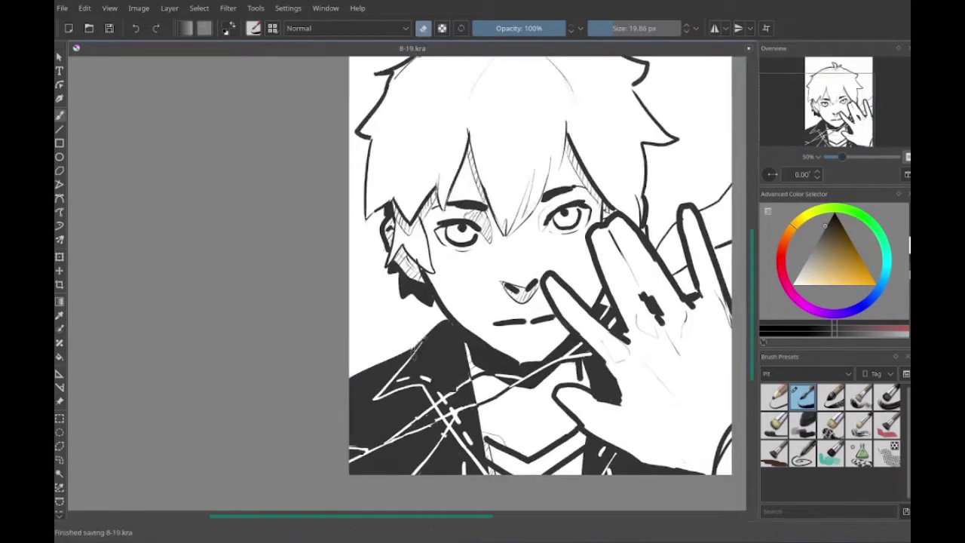
- Trim the black mark at the base of the raised hand's fingers down to thin lines
{"action": "scroll", "coordinate": [601, 392], "scroll_direction": "right", "scroll_amount": 2}
{"action": "left_click_drag", "start_coordinate": [557, 318], "coordinate": [573, 343]}
{"action": "key", "text": "e"}
{"action": "scroll", "coordinate": [520, 270], "scroll_direction": "right", "scroll_amount": 2}
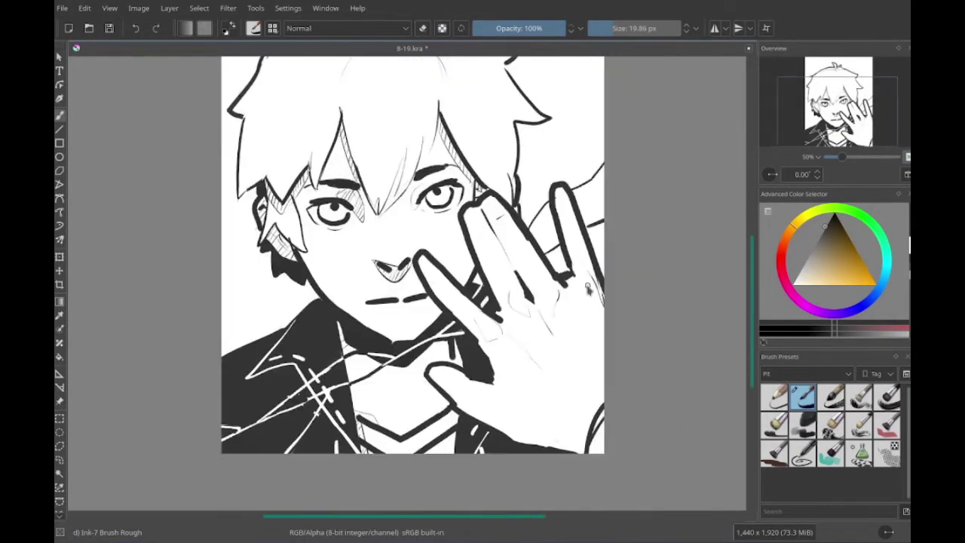
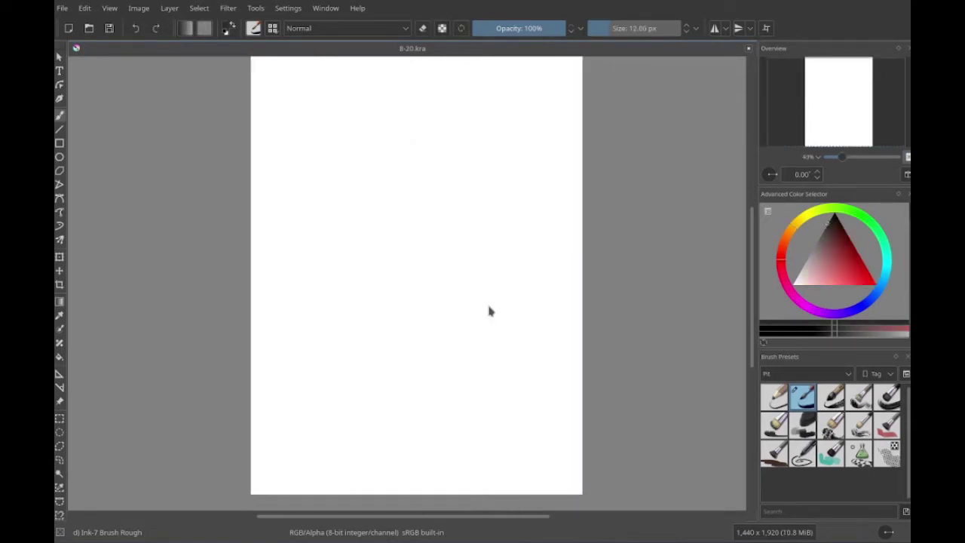
- Switch to the Pit ApplePie brush and fill the blank 8-20.kra canvas with pale pink
{"action": "right_click", "coordinate": [327, 349]}
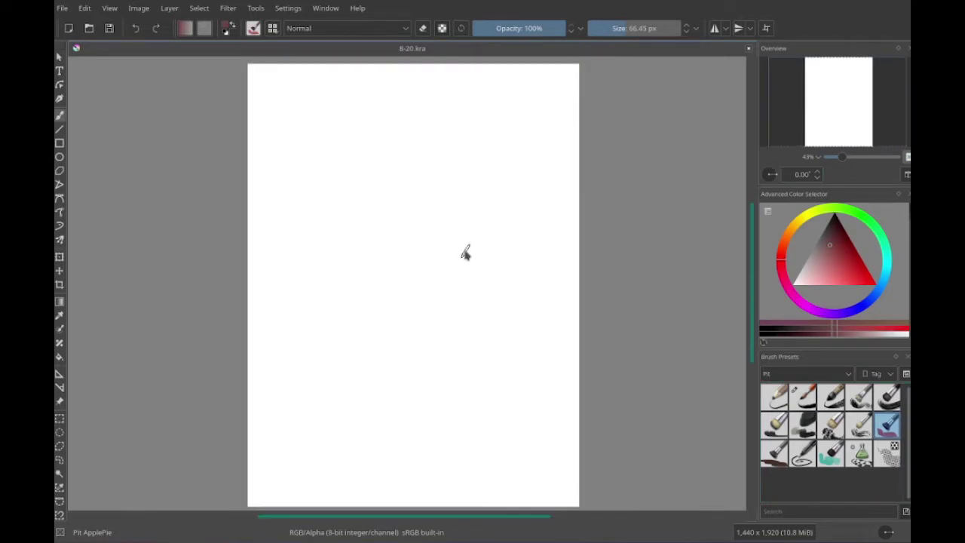
{"action": "left_click", "coordinate": [794, 250]}
{"action": "key", "text": "BackSpace"}
- Block in the silhouette of the head, neck and shoulders with broad dark brown strokes
{"action": "left_click_drag", "start_coordinate": [377, 209], "coordinate": [407, 432]}
{"action": "mouse_move", "coordinate": [362, 226]}
{"action": "left_mouse_down"}
{"action": "mouse_move", "coordinate": [388, 389]}
{"action": "mouse_move", "coordinate": [375, 211]}
{"action": "mouse_move", "coordinate": [444, 339]}
{"action": "mouse_move", "coordinate": [367, 384]}
{"action": "mouse_move", "coordinate": [390, 336]}
{"action": "mouse_move", "coordinate": [392, 347]}
{"action": "left_mouse_up"}
{"action": "key", "text": "bracketleft"}
{"action": "key", "text": "bracketleft"}
{"action": "key", "text": "bracketleft"}
{"action": "key", "text": "bracketleft"}
{"action": "left_click_drag", "start_coordinate": [445, 249], "coordinate": [520, 377]}
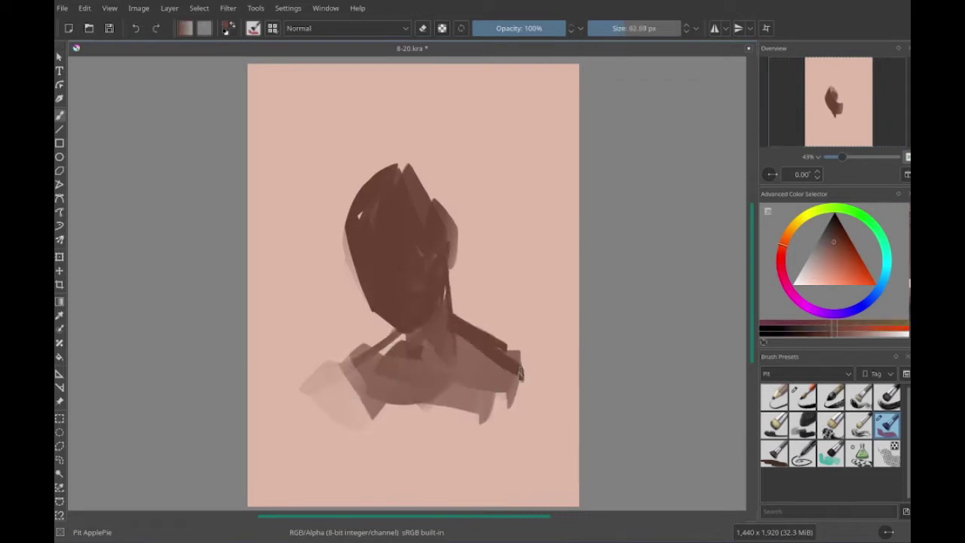
{"action": "left_click_drag", "start_coordinate": [311, 311], "coordinate": [342, 356]}
- Block in the top of the head with muted yellow strokes over the brown silhouette
{"action": "left_click_drag", "start_coordinate": [380, 264], "coordinate": [475, 296]}
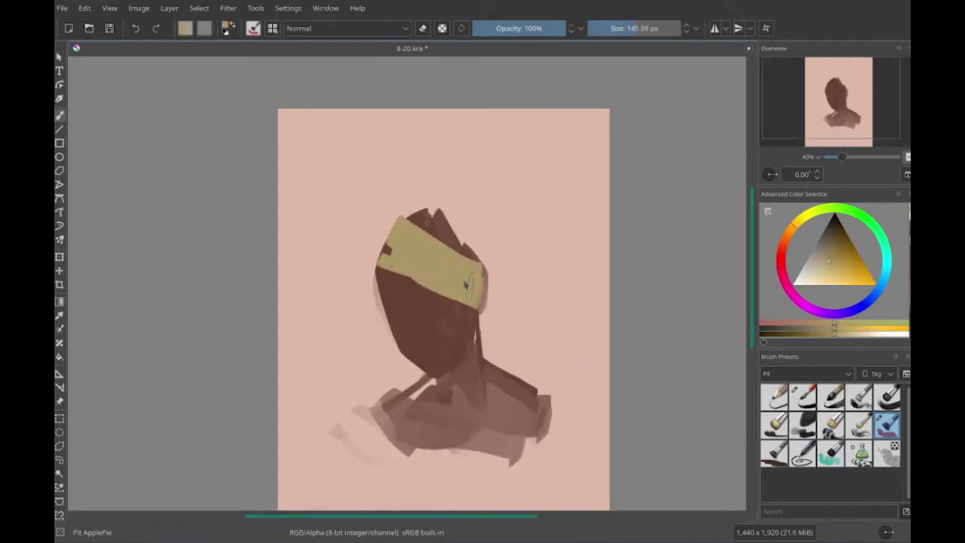
{"action": "left_click_drag", "start_coordinate": [395, 241], "coordinate": [482, 218]}
{"action": "mouse_move", "coordinate": [422, 219]}
{"action": "left_mouse_down"}
{"action": "mouse_move", "coordinate": [377, 260]}
{"action": "mouse_move", "coordinate": [377, 324]}
{"action": "left_mouse_up"}
{"action": "mouse_move", "coordinate": [403, 283]}
{"action": "left_mouse_down"}
{"action": "mouse_move", "coordinate": [416, 300]}
{"action": "mouse_move", "coordinate": [463, 293]}
{"action": "mouse_move", "coordinate": [488, 332]}
{"action": "mouse_move", "coordinate": [475, 249]}
{"action": "left_mouse_up"}
{"action": "key", "text": "bracketleft"}
{"action": "key", "text": "bracketleft"}
{"action": "key", "text": "bracketleft"}
{"action": "key", "text": "bracketright"}
{"action": "key", "text": "bracketright"}
{"action": "left_click_drag", "start_coordinate": [483, 215], "coordinate": [395, 246]}
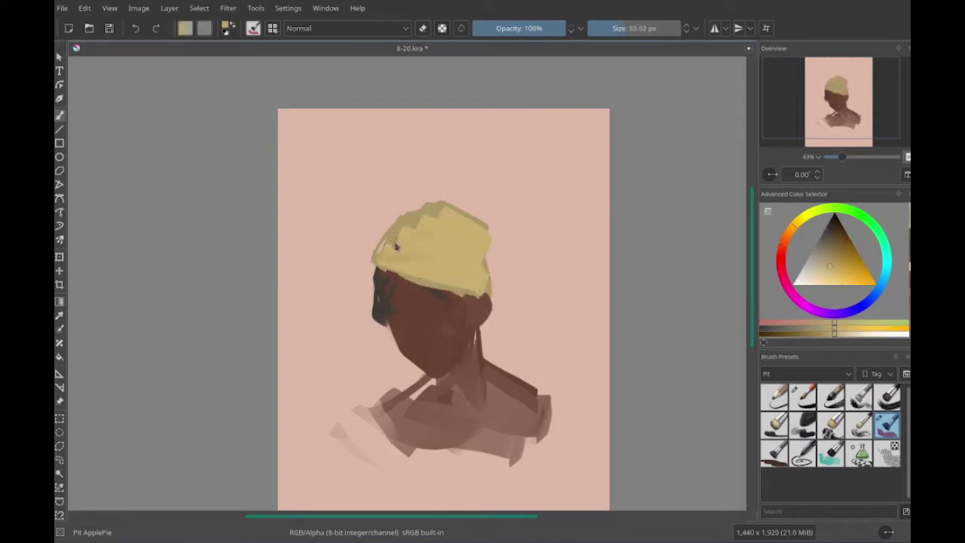
{"action": "mouse_move", "coordinate": [418, 214]}
{"action": "left_mouse_down"}
{"action": "mouse_move", "coordinate": [395, 269]}
{"action": "mouse_move", "coordinate": [362, 246]}
{"action": "mouse_move", "coordinate": [422, 188]}
{"action": "mouse_move", "coordinate": [475, 249]}
{"action": "left_mouse_up"}
- Paint over the yellow area with sampled brown and enlarge the brush for the first dark hair strokes
{"action": "left_click", "coordinate": [380, 294], "text": "ctrl"}
{"action": "left_click", "coordinate": [483, 467], "text": "ctrl"}
{"action": "key", "text": "bracketright"}
{"action": "key", "text": "bracketright"}
{"action": "key", "text": "bracketright"}
{"action": "left_click_drag", "start_coordinate": [444, 196], "coordinate": [482, 279]}
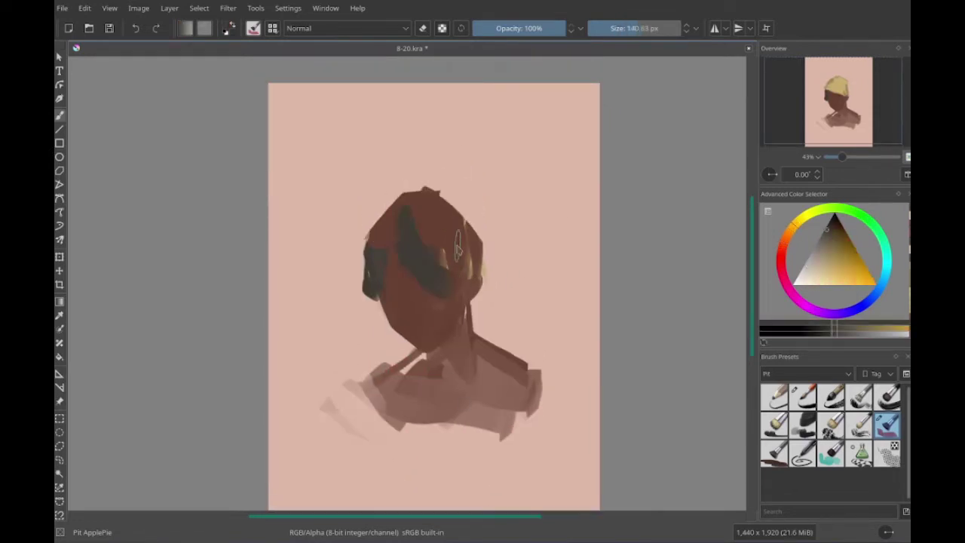
- Block in short dark olive-grey hair with a fringe and side locks framing the brown face
{"action": "left_click_drag", "start_coordinate": [370, 249], "coordinate": [486, 287]}
{"action": "left_click", "coordinate": [453, 249], "text": "ctrl"}
{"action": "left_click_drag", "start_coordinate": [452, 226], "coordinate": [478, 302]}
{"action": "key", "text": "bracketleft"}
{"action": "key", "text": "bracketleft"}
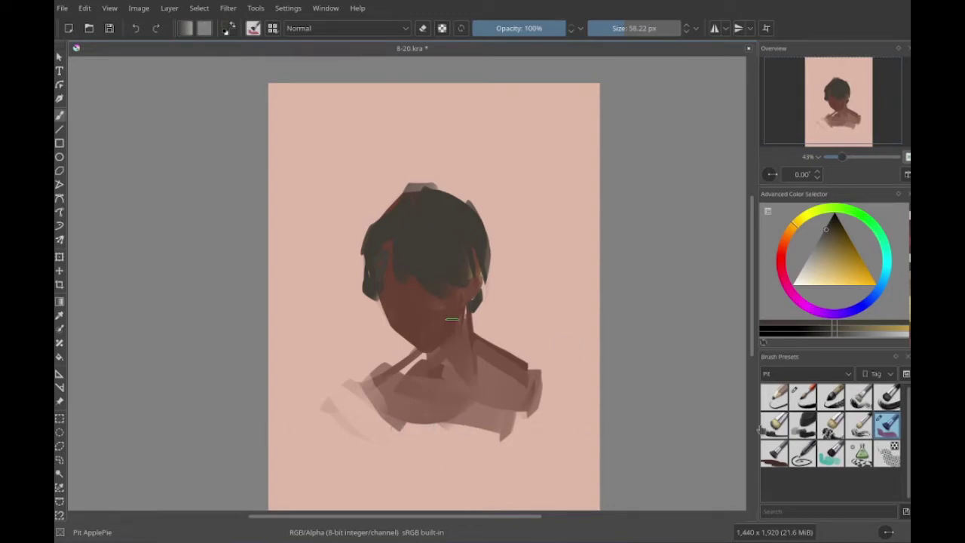
- Paint the bent arm and the hand with spread fingers across the chest in brown, and round off its shoulder
{"action": "scroll", "coordinate": [295, 188], "scroll_direction": "down", "scroll_amount": 3}
{"action": "left_click", "coordinate": [407, 249], "text": "ctrl"}
{"action": "mouse_move", "coordinate": [362, 301]}
{"action": "left_mouse_down"}
{"action": "mouse_move", "coordinate": [316, 452]}
{"action": "mouse_move", "coordinate": [476, 345]}
{"action": "mouse_move", "coordinate": [475, 371]}
{"action": "left_mouse_up"}
{"action": "left_click_drag", "start_coordinate": [398, 377], "coordinate": [461, 391]}
{"action": "left_click", "coordinate": [392, 354], "text": "ctrl"}
{"action": "left_click_drag", "start_coordinate": [369, 323], "coordinate": [339, 384]}
- Add reddish-brown strokes for the contour and upper arm of the shoulder opposite the bent arm
{"action": "key", "text": "bracketleft"}
{"action": "key", "text": "bracketleft"}
{"action": "key", "text": "bracketleft"}
{"action": "left_click_drag", "start_coordinate": [507, 286], "coordinate": [572, 327]}
{"action": "left_click", "coordinate": [425, 309], "text": "ctrl"}
{"action": "left_click_drag", "start_coordinate": [507, 332], "coordinate": [544, 365]}
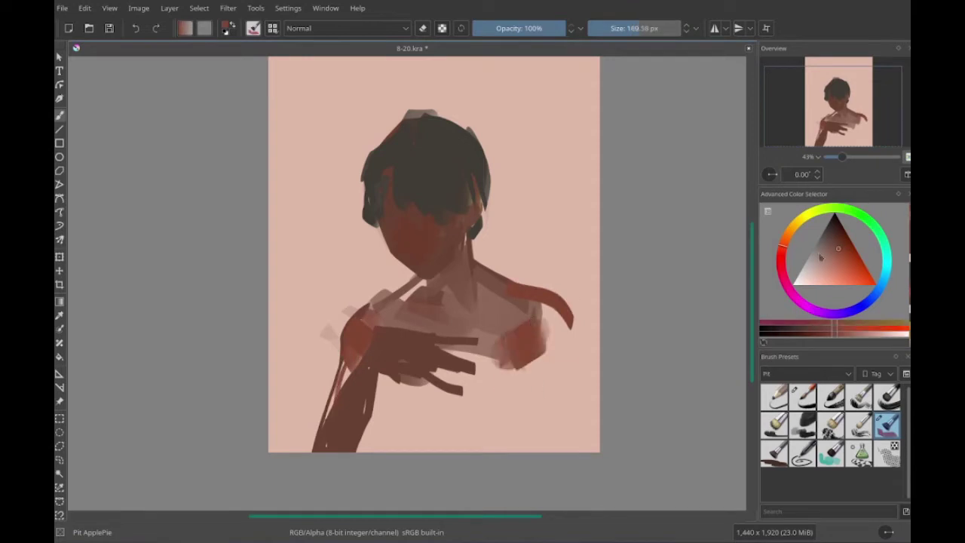
- Add an orange-brown patch on the opposite side of the chest and a red-brown shadow at the neck's base
{"action": "left_click_drag", "start_coordinate": [463, 346], "coordinate": [505, 371]}
{"action": "left_click", "coordinate": [434, 321], "text": "ctrl"}
{"action": "key", "text": "bracketleft"}
{"action": "left_click_drag", "start_coordinate": [449, 251], "coordinate": [473, 288]}
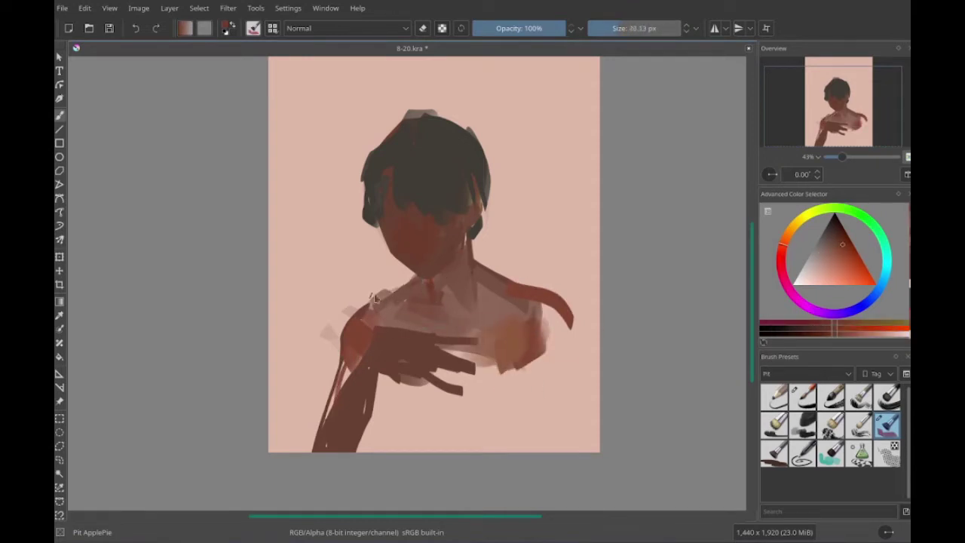
- Extend the dark hair down beside the face and add small dark marks above the bent arm's shoulder
{"action": "left_click", "coordinate": [369, 239], "text": "ctrl"}
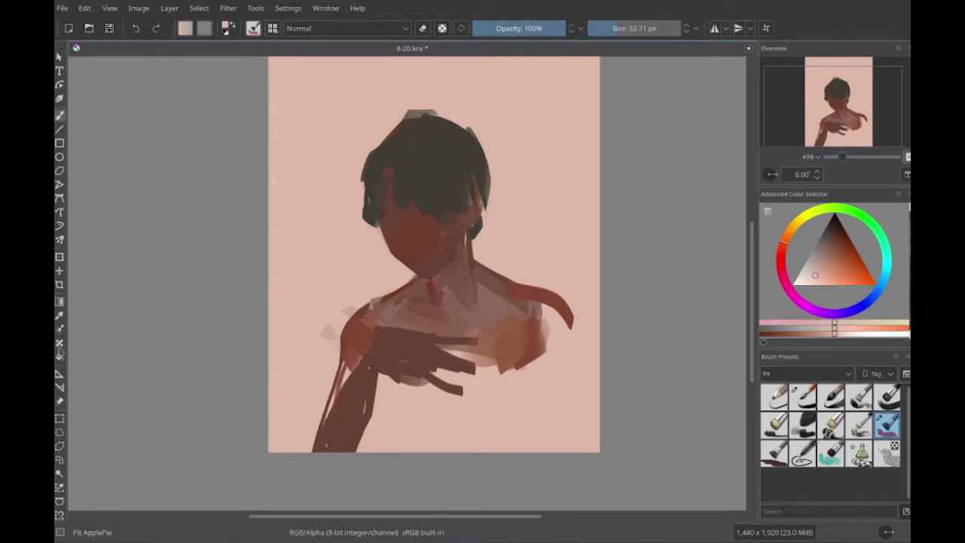
{"action": "left_click_drag", "start_coordinate": [472, 486], "coordinate": [487, 526]}
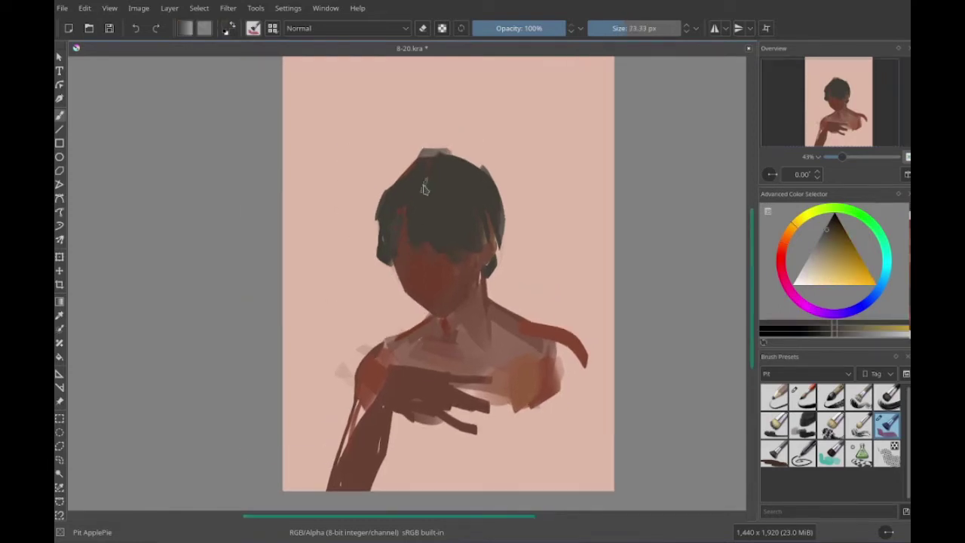
{"action": "left_click_drag", "start_coordinate": [389, 288], "coordinate": [365, 270]}
- Warm the bent arm with sampled reddish brown, and undo the last two strokes
{"action": "left_click", "coordinate": [422, 309], "text": "ctrl"}
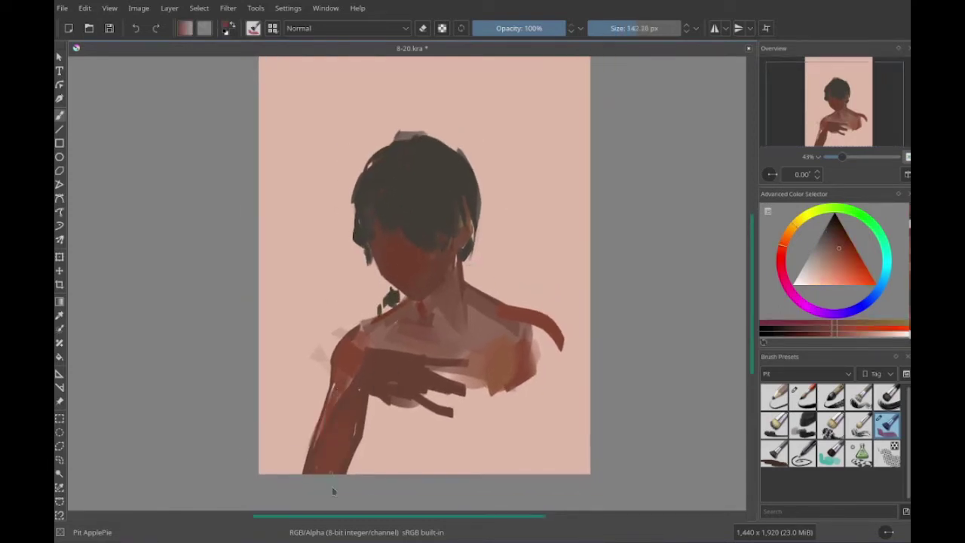
{"action": "left_click_drag", "start_coordinate": [407, 316], "coordinate": [436, 317]}
{"action": "key", "text": "ctrl+z"}
{"action": "key", "text": "ctrl+z"}
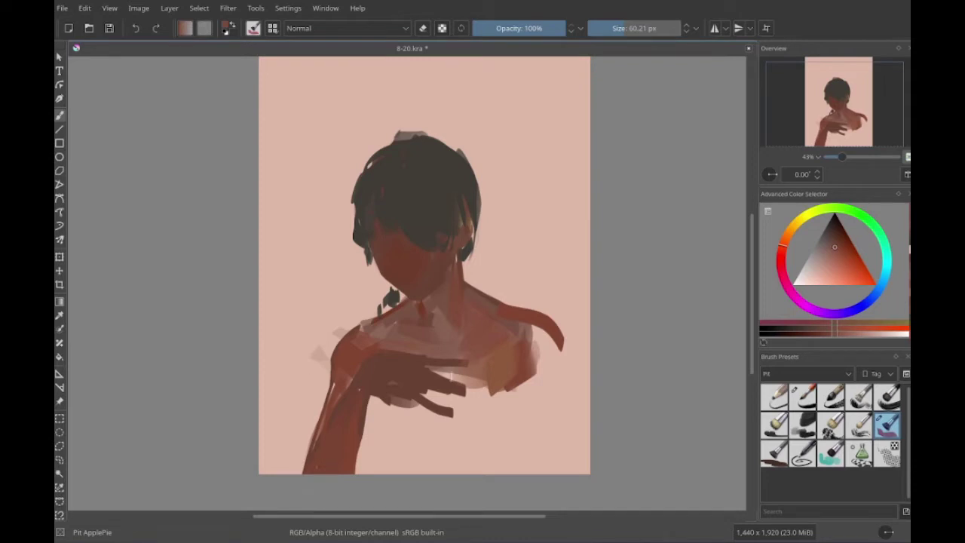
- Brush a muted brown patch below the hand and enlarge the brush for the clothing
{"action": "mouse_move", "coordinate": [428, 448]}
{"action": "left_mouse_down"}
{"action": "mouse_move", "coordinate": [407, 392]}
{"action": "mouse_move", "coordinate": [373, 385]}
{"action": "left_mouse_up"}
{"action": "key", "text": "bracketright"}
{"action": "key", "text": "bracketright"}
{"action": "key", "text": "bracketright"}
{"action": "left_click_drag", "start_coordinate": [418, 256], "coordinate": [453, 257]}
{"action": "key", "text": "bracketright"}
{"action": "key", "text": "bracketright"}
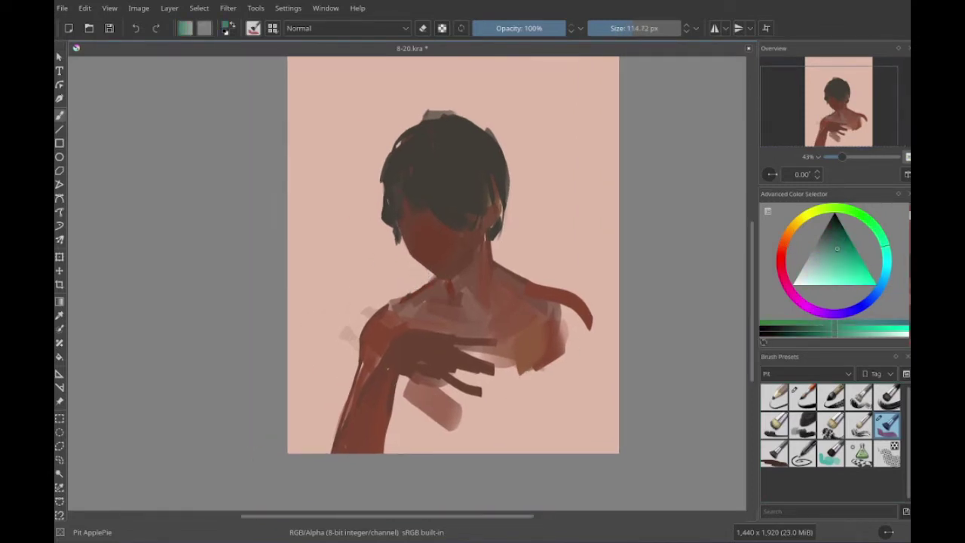
- Block in a light teal top across the lower torso beneath the hand
{"action": "left_click_drag", "start_coordinate": [411, 448], "coordinate": [588, 384]}
{"action": "left_click_drag", "start_coordinate": [396, 373], "coordinate": [471, 438]}
{"action": "key", "text": "bracketleft"}
{"action": "key", "text": "bracketleft"}
{"action": "key", "text": "bracketleft"}
{"action": "key", "text": "bracketleft"}
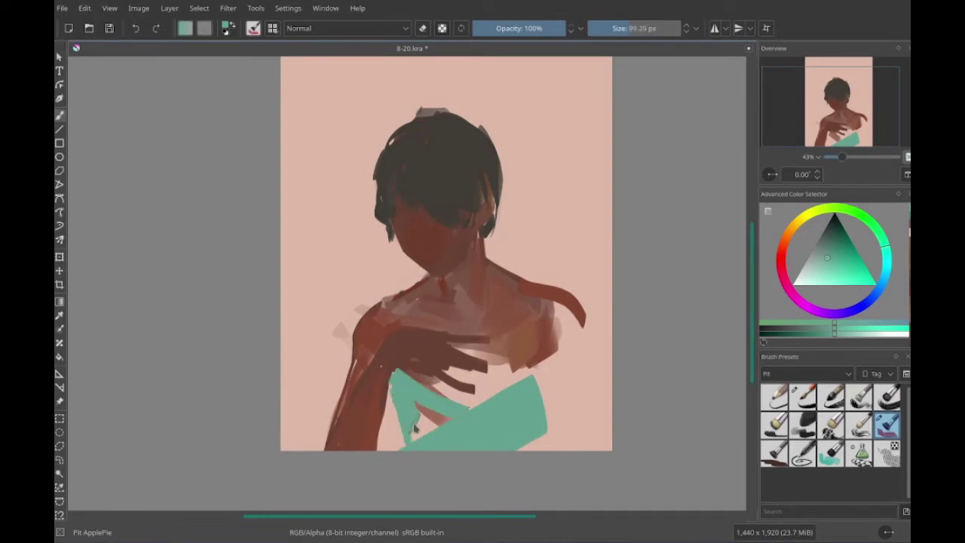
- Paint a darker green panel across the teal top and carry it up as a strap opposite the bent arm
{"action": "left_click", "coordinate": [385, 386], "text": "ctrl"}
{"action": "left_click", "coordinate": [388, 388], "text": "ctrl"}
{"action": "key", "text": "bracketright"}
{"action": "key", "text": "bracketright"}
{"action": "key", "text": "bracketright"}
{"action": "key", "text": "bracketright"}
{"action": "key", "text": "bracketright"}
{"action": "left_click_drag", "start_coordinate": [410, 448], "coordinate": [538, 366]}
{"action": "left_click_drag", "start_coordinate": [520, 283], "coordinate": [505, 409]}
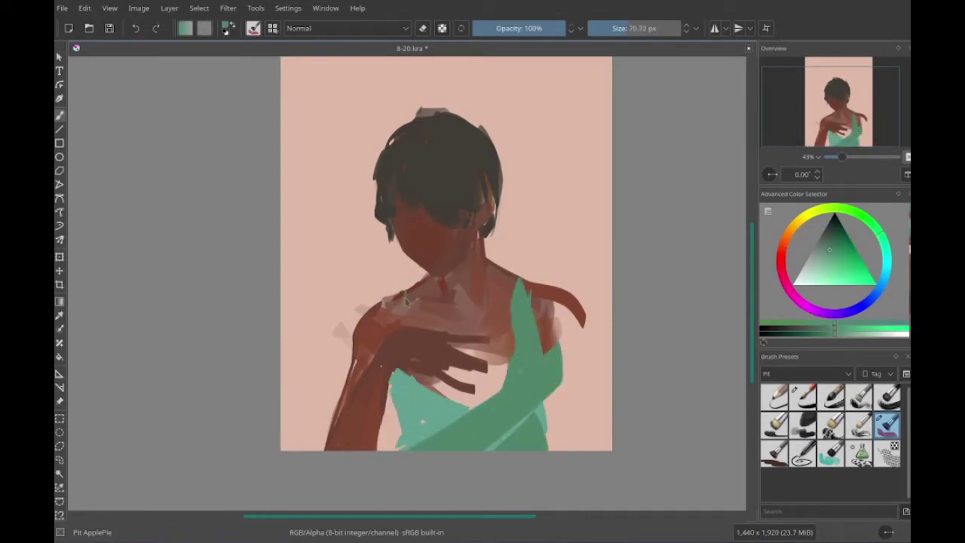
- Paint the second green strap over the shoulder of the bent arm
{"action": "left_click", "coordinate": [516, 287], "text": "ctrl"}
{"action": "key", "text": "bracketright"}
{"action": "key", "text": "bracketright"}
{"action": "left_click_drag", "start_coordinate": [516, 287], "coordinate": [513, 297]}
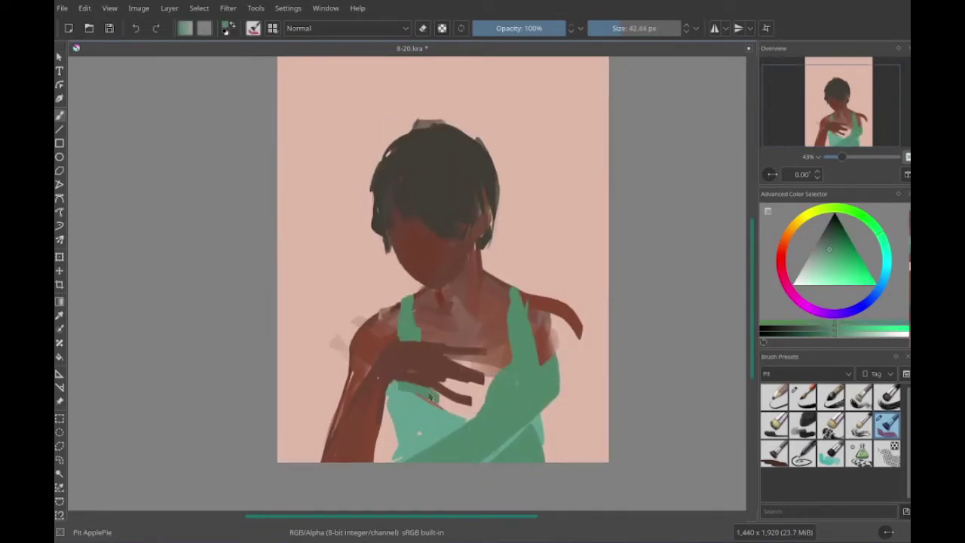
- Fill the neckline gap beside the hand with orange-brown skin tone, and extend the opposite green strap over the shoulder
{"action": "mouse_move", "coordinate": [471, 411]}
{"action": "left_mouse_down"}
{"action": "mouse_move", "coordinate": [492, 372]}
{"action": "mouse_move", "coordinate": [475, 372]}
{"action": "mouse_move", "coordinate": [475, 389]}
{"action": "mouse_move", "coordinate": [453, 370]}
{"action": "left_mouse_up"}
{"action": "left_click", "coordinate": [492, 372], "text": "ctrl"}
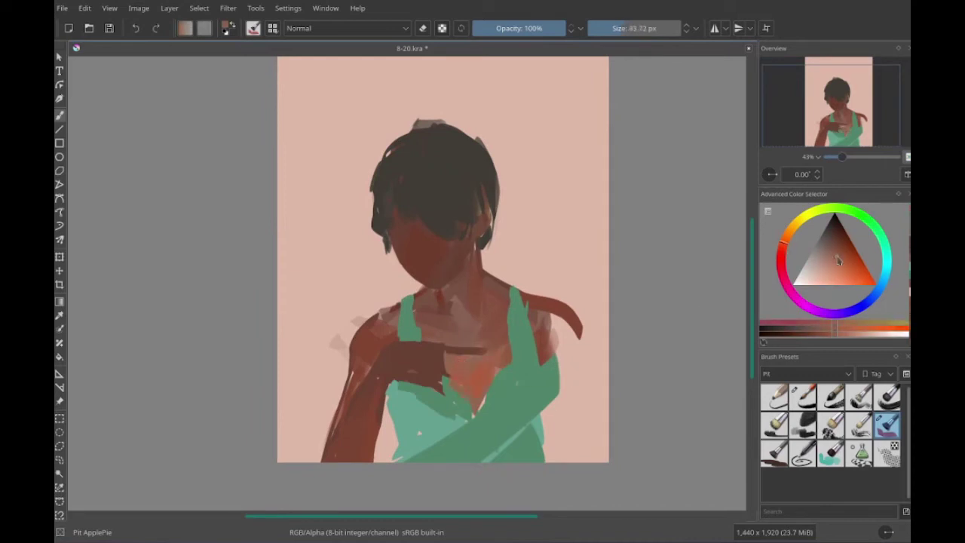
{"action": "left_click", "coordinate": [512, 298], "text": "ctrl"}
{"action": "left_click_drag", "start_coordinate": [505, 282], "coordinate": [509, 304]}
{"action": "left_click", "coordinate": [412, 322], "text": "ctrl"}
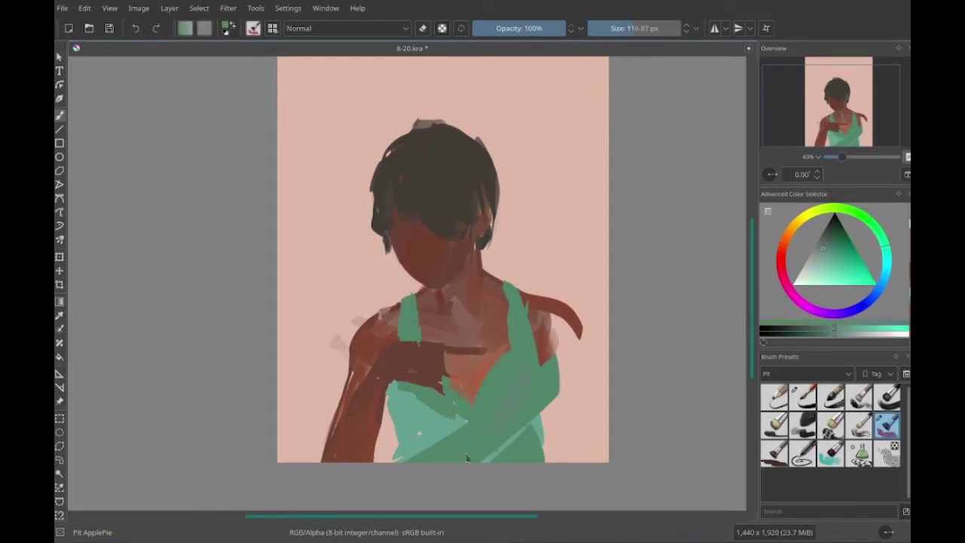
- Cover the light teal torso with mid green and paint dark brown fingers extending from the hand on the chest
{"action": "left_click_drag", "start_coordinate": [485, 452], "coordinate": [407, 400]}
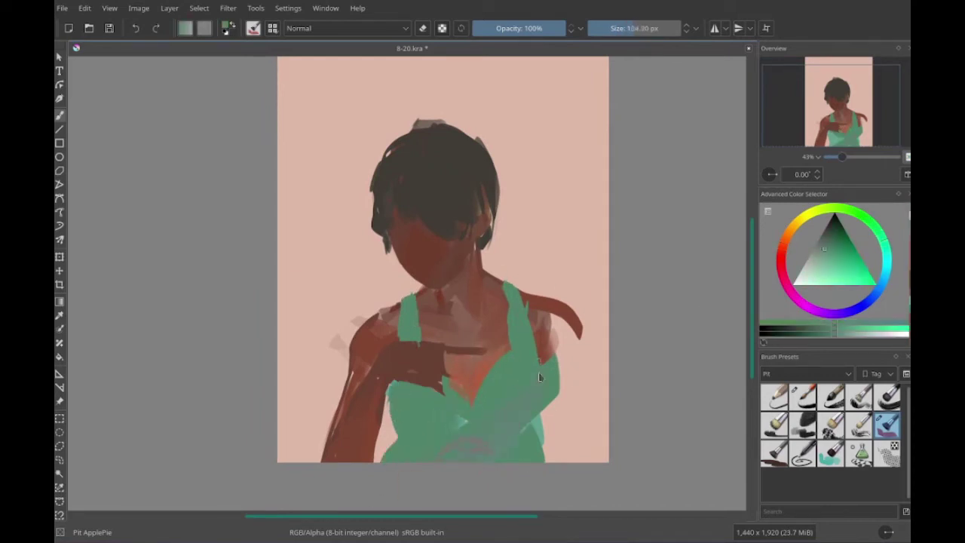
{"action": "left_click", "coordinate": [445, 367], "text": "ctrl"}
{"action": "mouse_move", "coordinate": [450, 344]}
{"action": "left_mouse_down"}
{"action": "mouse_move", "coordinate": [497, 390]}
{"action": "mouse_move", "coordinate": [499, 350]}
{"action": "left_mouse_up"}
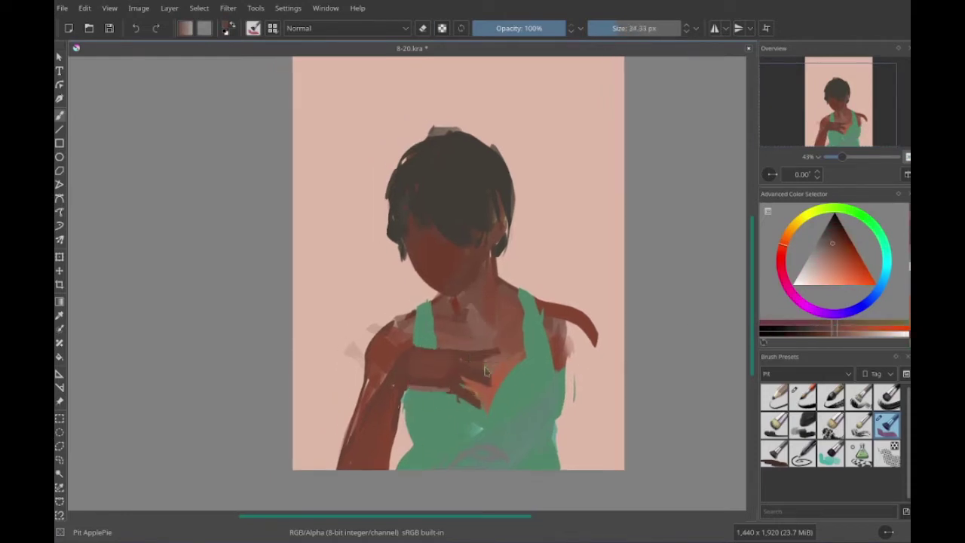
- Reshape the side edges of the green top and brush curved fold strokes across its middle
{"action": "mouse_move", "coordinate": [401, 405]}
{"action": "left_mouse_down"}
{"action": "mouse_move", "coordinate": [394, 400]}
{"action": "mouse_move", "coordinate": [532, 452]}
{"action": "left_mouse_up"}
{"action": "left_click", "coordinate": [393, 419], "text": "ctrl"}
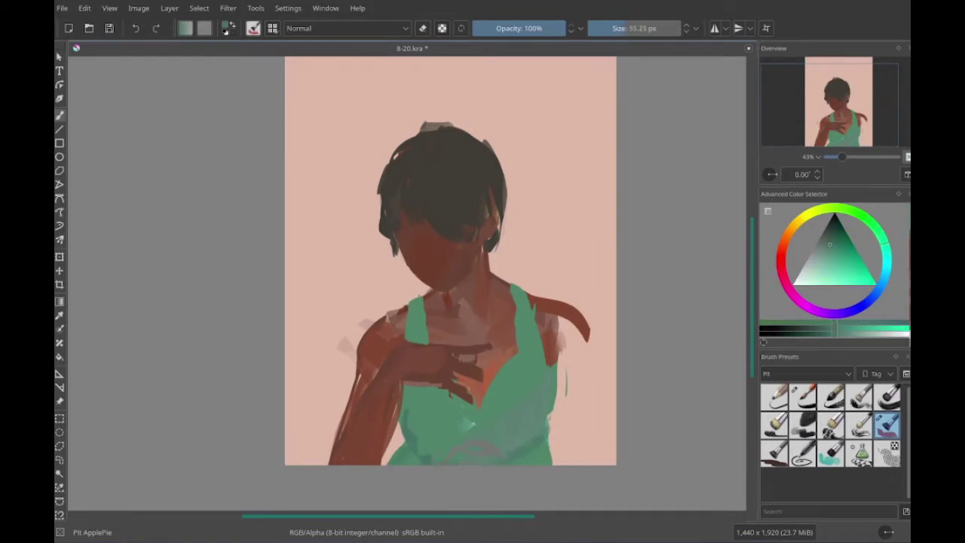
{"action": "left_click_drag", "start_coordinate": [541, 336], "coordinate": [544, 408]}
{"action": "left_click_drag", "start_coordinate": [453, 422], "coordinate": [446, 422]}
- Paint the second arm in dark reddish brown, with its hand reaching across the top to meet the first hand
{"action": "left_click", "coordinate": [558, 310], "text": "ctrl"}
{"action": "left_click_drag", "start_coordinate": [557, 324], "coordinate": [573, 411]}
{"action": "mouse_move", "coordinate": [517, 362]}
{"action": "left_mouse_down"}
{"action": "mouse_move", "coordinate": [487, 364]}
{"action": "mouse_move", "coordinate": [565, 361]}
{"action": "mouse_move", "coordinate": [607, 456]}
{"action": "left_mouse_up"}
{"action": "left_click_drag", "start_coordinate": [547, 321], "coordinate": [599, 415]}
{"action": "left_click", "coordinate": [573, 324], "text": "ctrl"}
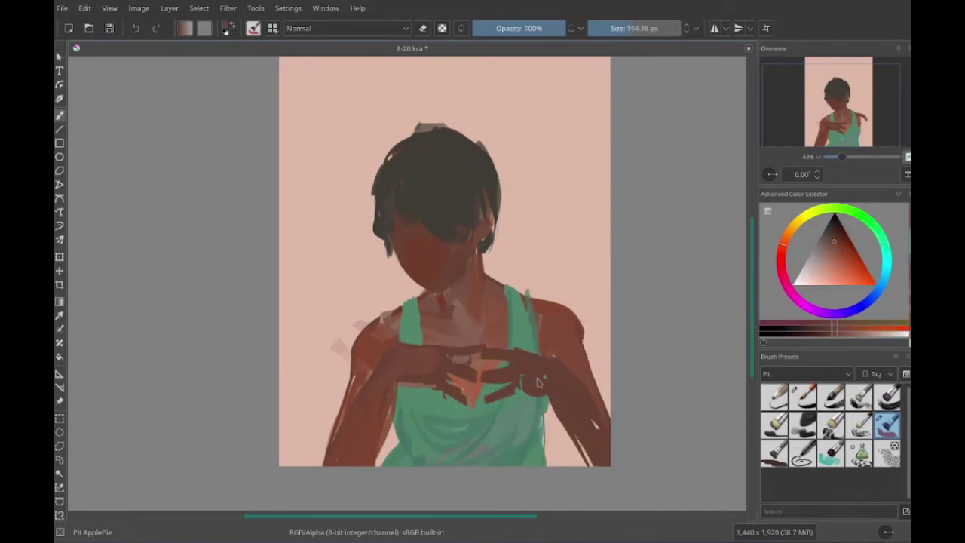
- Retouch the fingers and model the bent arm's forearm with lighter and darker brown strokes
{"action": "mouse_move", "coordinate": [460, 332]}
{"action": "left_mouse_down"}
{"action": "mouse_move", "coordinate": [468, 316]}
{"action": "mouse_move", "coordinate": [508, 355]}
{"action": "left_mouse_up"}
{"action": "left_click_drag", "start_coordinate": [396, 339], "coordinate": [373, 422]}
{"action": "left_click_drag", "start_coordinate": [411, 381], "coordinate": [400, 422]}
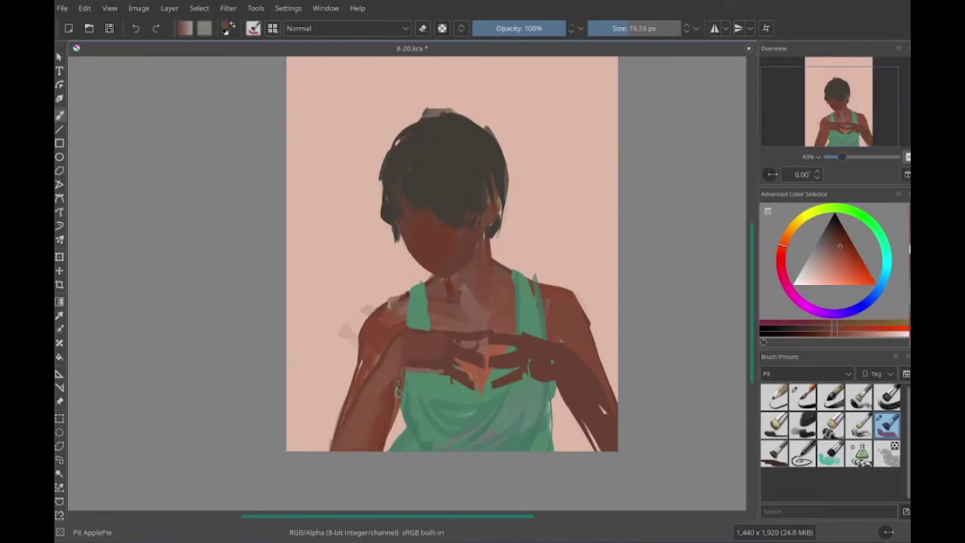
{"action": "left_click", "coordinate": [422, 407], "text": "ctrl"}
{"action": "left_click", "coordinate": [333, 422], "text": "ctrl"}
{"action": "left_click_drag", "start_coordinate": [479, 285], "coordinate": [535, 291]}
- Add dark loose strands and curls to the hair on both sides of the neck
{"action": "left_click", "coordinate": [543, 218], "text": "ctrl"}
{"action": "left_click_drag", "start_coordinate": [553, 235], "coordinate": [551, 201]}
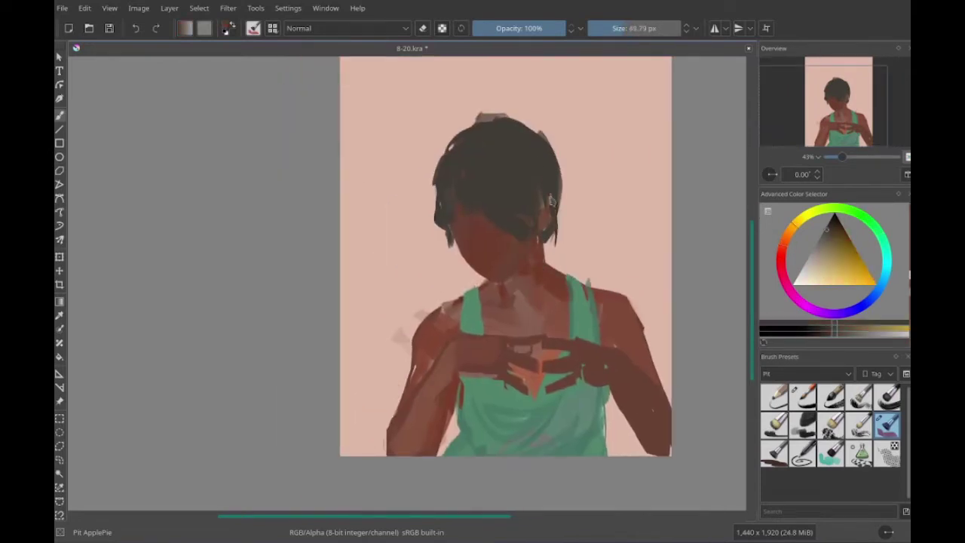
{"action": "mouse_move", "coordinate": [474, 223]}
{"action": "left_mouse_down"}
{"action": "mouse_move", "coordinate": [490, 252]}
{"action": "mouse_move", "coordinate": [384, 245]}
{"action": "left_mouse_up"}
- Model the face with reddish-brown patches beneath the fringe, and smooth the second arm's forearm and wrist
{"action": "left_click", "coordinate": [491, 253], "text": "ctrl"}
{"action": "scroll", "coordinate": [482, 255], "scroll_direction": "up", "scroll_amount": 1}
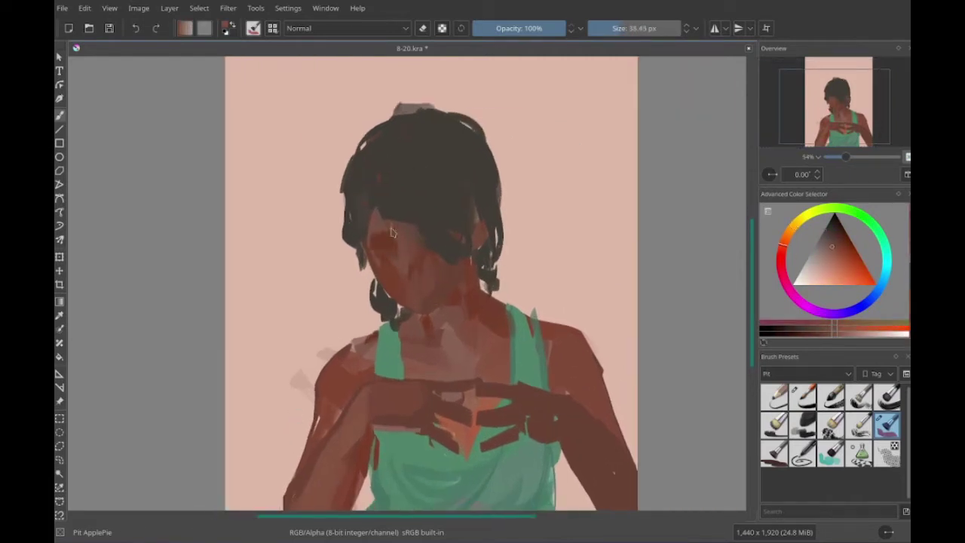
{"action": "left_click_drag", "start_coordinate": [392, 188], "coordinate": [422, 263]}
{"action": "mouse_move", "coordinate": [388, 315]}
{"action": "left_mouse_down"}
{"action": "mouse_move", "coordinate": [461, 292]}
{"action": "mouse_move", "coordinate": [407, 286]}
{"action": "left_mouse_up"}
{"action": "left_click_drag", "start_coordinate": [617, 381], "coordinate": [661, 465]}
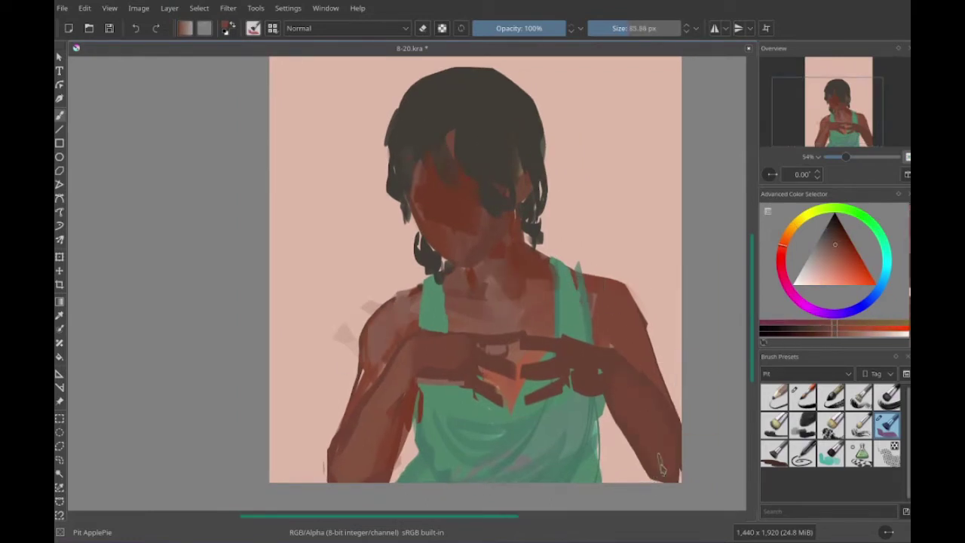
{"action": "mouse_move", "coordinate": [526, 352]}
{"action": "left_mouse_down"}
{"action": "mouse_move", "coordinate": [569, 353]}
{"action": "mouse_move", "coordinate": [576, 384]}
{"action": "mouse_move", "coordinate": [548, 393]}
{"action": "mouse_move", "coordinate": [592, 388]}
{"action": "mouse_move", "coordinate": [616, 398]}
{"action": "left_mouse_up"}
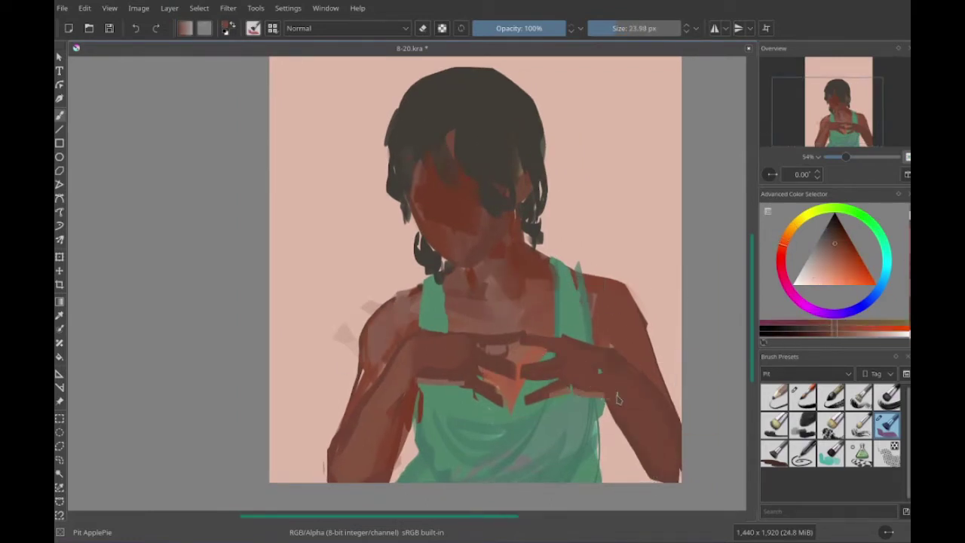
- Sketch the shadowed eye, nose and dark red mouth on the face, and define the ear among the hair strands
{"action": "mouse_move", "coordinate": [445, 173]}
{"action": "left_mouse_down"}
{"action": "mouse_move", "coordinate": [475, 226]}
{"action": "mouse_move", "coordinate": [470, 250]}
{"action": "mouse_move", "coordinate": [460, 197]}
{"action": "left_mouse_up"}
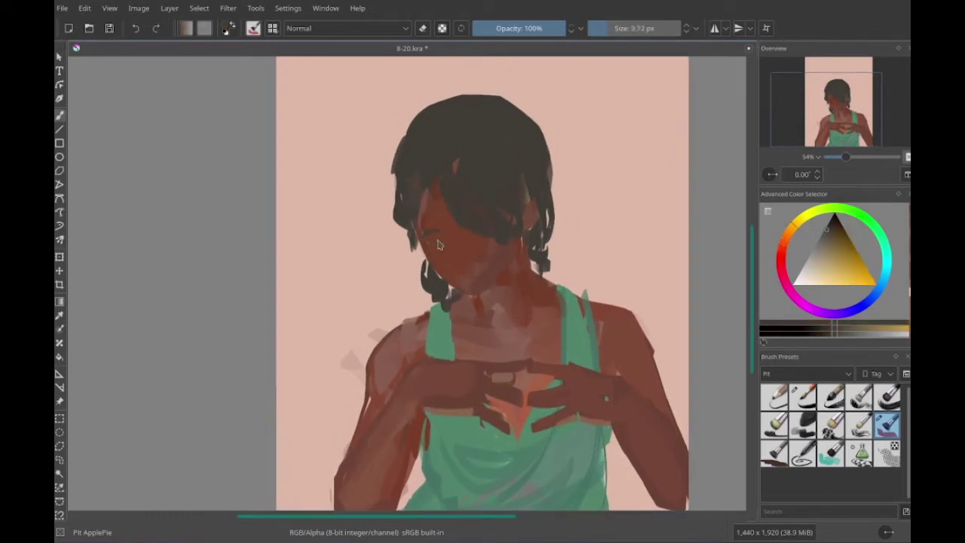
{"action": "left_click_drag", "start_coordinate": [440, 245], "coordinate": [394, 286]}
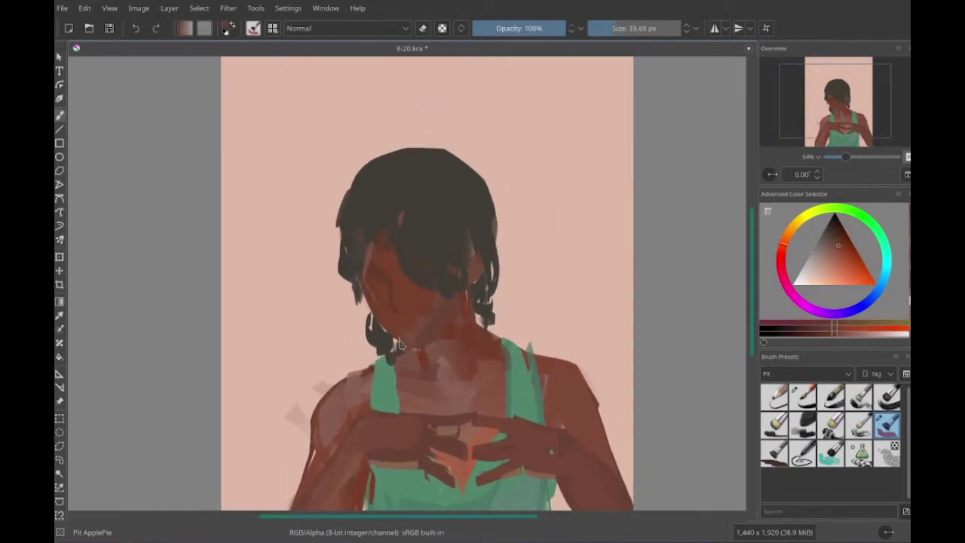
{"action": "left_click_drag", "start_coordinate": [389, 293], "coordinate": [409, 307]}
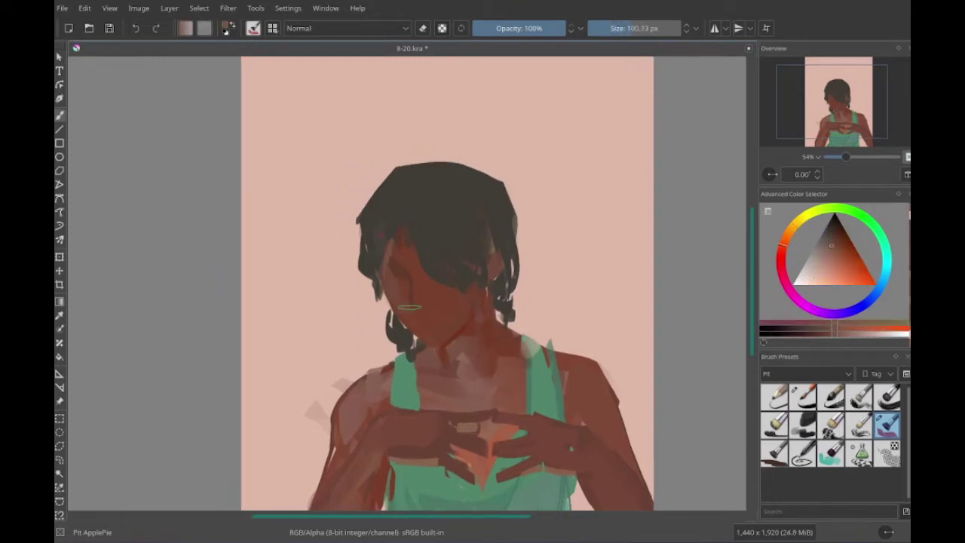
{"action": "left_click_drag", "start_coordinate": [513, 295], "coordinate": [395, 273]}
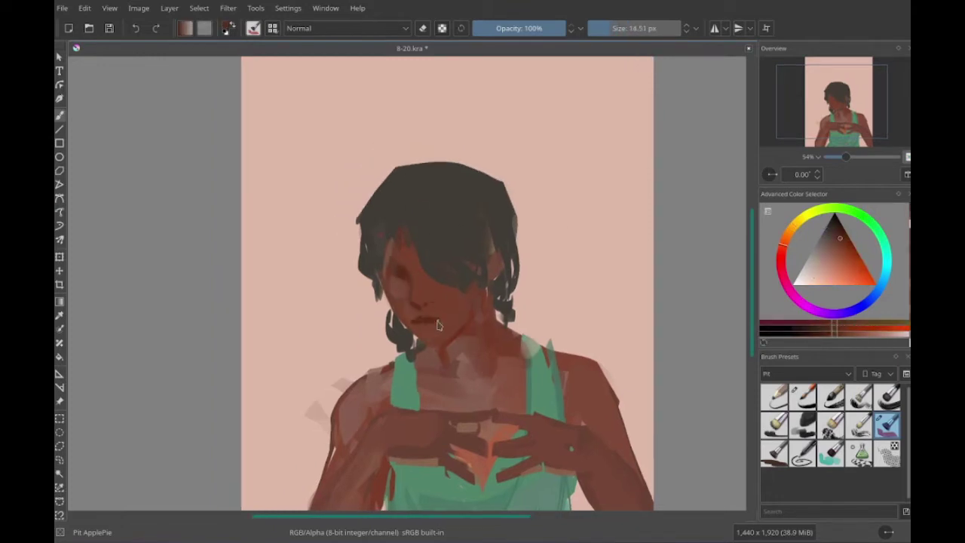
{"action": "mouse_move", "coordinate": [438, 324]}
{"action": "left_mouse_down"}
{"action": "mouse_move", "coordinate": [479, 266]}
{"action": "mouse_move", "coordinate": [530, 222]}
{"action": "mouse_move", "coordinate": [529, 199]}
{"action": "left_mouse_up"}
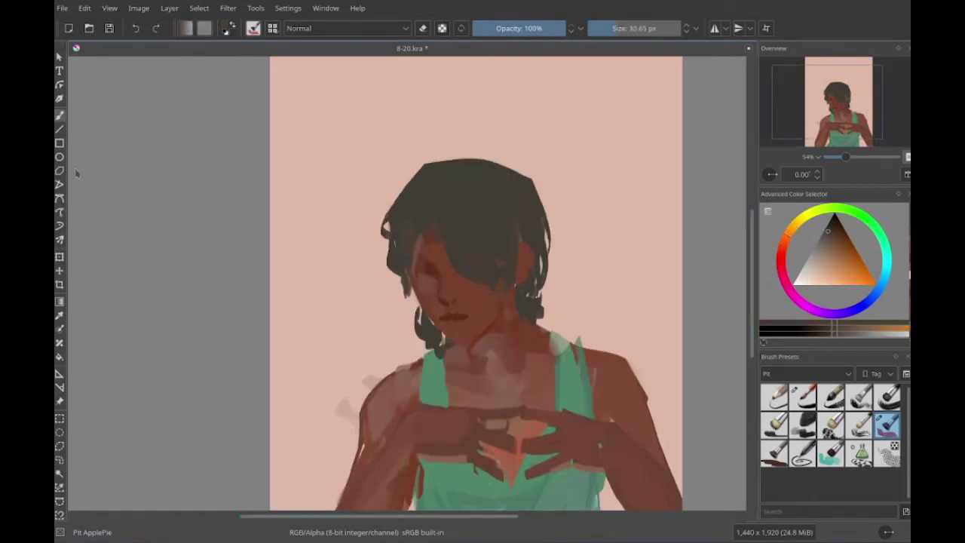
- Paint light and dark green folds across the top and streaks along both straps
{"action": "mouse_move", "coordinate": [507, 503]}
{"action": "left_mouse_down"}
{"action": "mouse_move", "coordinate": [542, 414]}
{"action": "mouse_move", "coordinate": [498, 459]}
{"action": "left_mouse_up"}
{"action": "left_click_drag", "start_coordinate": [520, 384], "coordinate": [444, 467]}
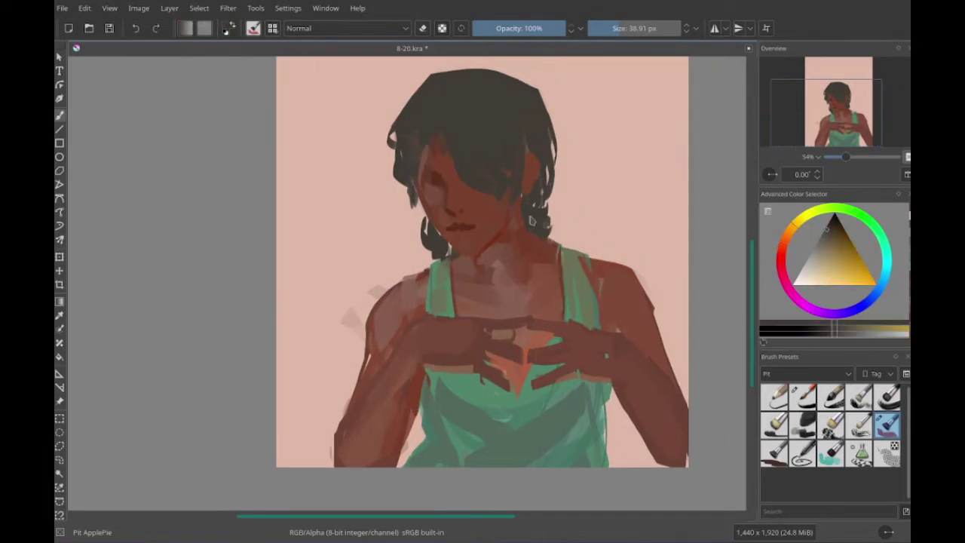
- Repaint the forehead, nose and cheek in muted brown and open a narrow parting in the fringe
{"action": "mouse_move", "coordinate": [451, 193]}
{"action": "left_mouse_down"}
{"action": "mouse_move", "coordinate": [447, 242]}
{"action": "mouse_move", "coordinate": [445, 226]}
{"action": "left_mouse_up"}
{"action": "mouse_move", "coordinate": [422, 332]}
{"action": "left_mouse_down"}
{"action": "mouse_move", "coordinate": [410, 365]}
{"action": "mouse_move", "coordinate": [377, 316]}
{"action": "left_mouse_up"}
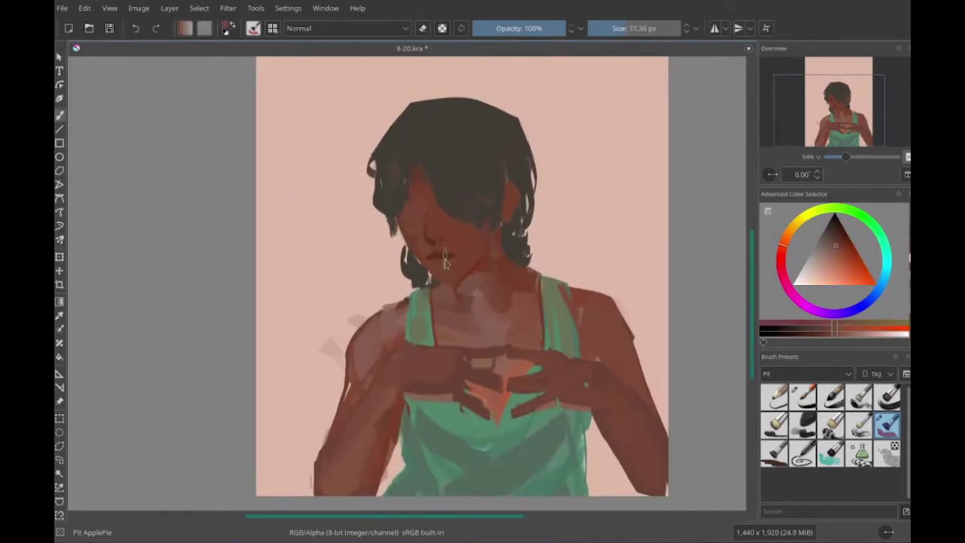
{"action": "left_click_drag", "start_coordinate": [402, 213], "coordinate": [413, 188]}
{"action": "left_click_drag", "start_coordinate": [417, 147], "coordinate": [430, 225]}
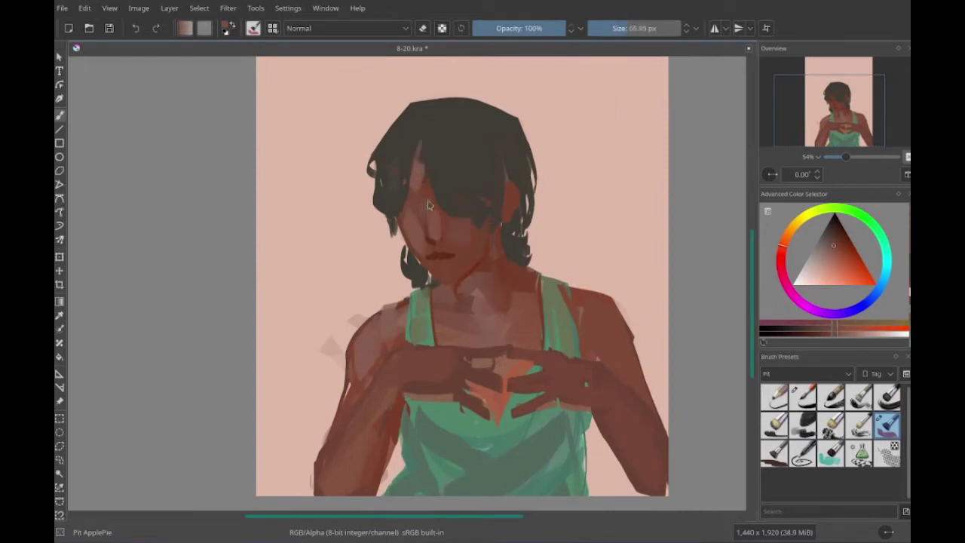
- Paint both eyes and dark eyebrows, redden the cheek, and reshape the nose and lips with sampled skin tones
{"action": "left_click_drag", "start_coordinate": [422, 389], "coordinate": [433, 445]}
{"action": "mouse_move", "coordinate": [468, 411]}
{"action": "left_mouse_down"}
{"action": "mouse_move", "coordinate": [447, 379]}
{"action": "mouse_move", "coordinate": [490, 411]}
{"action": "left_mouse_up"}
{"action": "left_click_drag", "start_coordinate": [453, 339], "coordinate": [381, 339]}
{"action": "left_click_drag", "start_coordinate": [380, 301], "coordinate": [461, 392]}
{"action": "mouse_move", "coordinate": [422, 309]}
{"action": "left_mouse_down"}
{"action": "mouse_move", "coordinate": [485, 311]}
{"action": "mouse_move", "coordinate": [499, 280]}
{"action": "mouse_move", "coordinate": [453, 268]}
{"action": "mouse_move", "coordinate": [512, 332]}
{"action": "left_mouse_up"}
{"action": "left_click", "coordinate": [485, 311], "text": "ctrl"}
{"action": "left_click_drag", "start_coordinate": [479, 281], "coordinate": [498, 298]}
{"action": "left_click", "coordinate": [474, 258], "text": "ctrl"}
{"action": "mouse_move", "coordinate": [466, 253]}
{"action": "left_mouse_down"}
{"action": "mouse_move", "coordinate": [490, 273]}
{"action": "mouse_move", "coordinate": [531, 265]}
{"action": "mouse_move", "coordinate": [479, 279]}
{"action": "mouse_move", "coordinate": [441, 271]}
{"action": "mouse_move", "coordinate": [459, 279]}
{"action": "mouse_move", "coordinate": [498, 341]}
{"action": "left_mouse_up"}
{"action": "left_click", "coordinate": [473, 232], "text": "ctrl"}
{"action": "left_click", "coordinate": [471, 254], "text": "ctrl"}
{"action": "left_click", "coordinate": [457, 326], "text": "ctrl"}
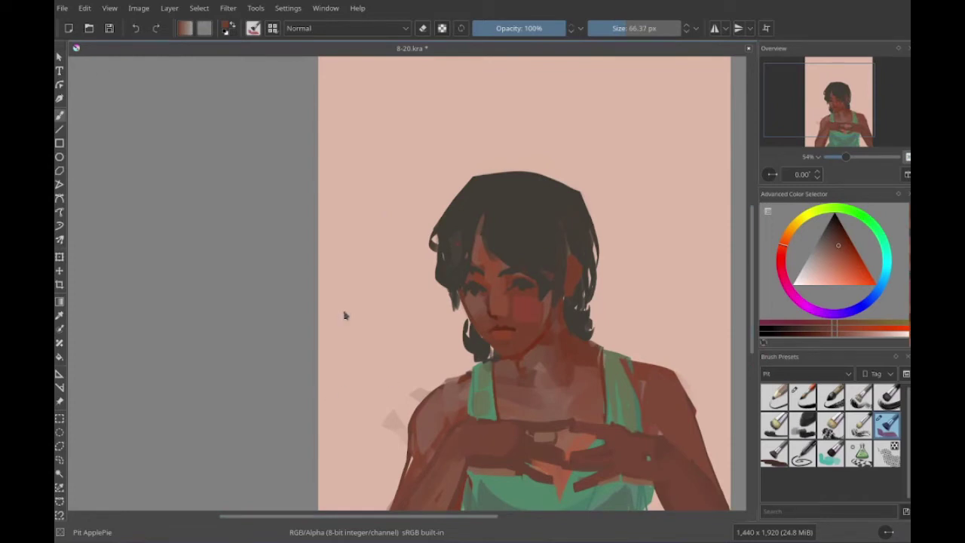
{"action": "mouse_move", "coordinate": [486, 292]}
{"action": "left_mouse_down"}
{"action": "mouse_move", "coordinate": [380, 288]}
{"action": "mouse_move", "coordinate": [423, 303]}
{"action": "mouse_move", "coordinate": [470, 284]}
{"action": "mouse_move", "coordinate": [456, 266]}
{"action": "mouse_move", "coordinate": [412, 255]}
{"action": "mouse_move", "coordinate": [432, 249]}
{"action": "left_mouse_up"}
- Cover the torso of the top with flat olive green and trim its side edge beside the second arm
{"action": "mouse_move", "coordinate": [474, 511]}
{"action": "left_mouse_down"}
{"action": "mouse_move", "coordinate": [493, 432]}
{"action": "mouse_move", "coordinate": [558, 407]}
{"action": "left_mouse_up"}
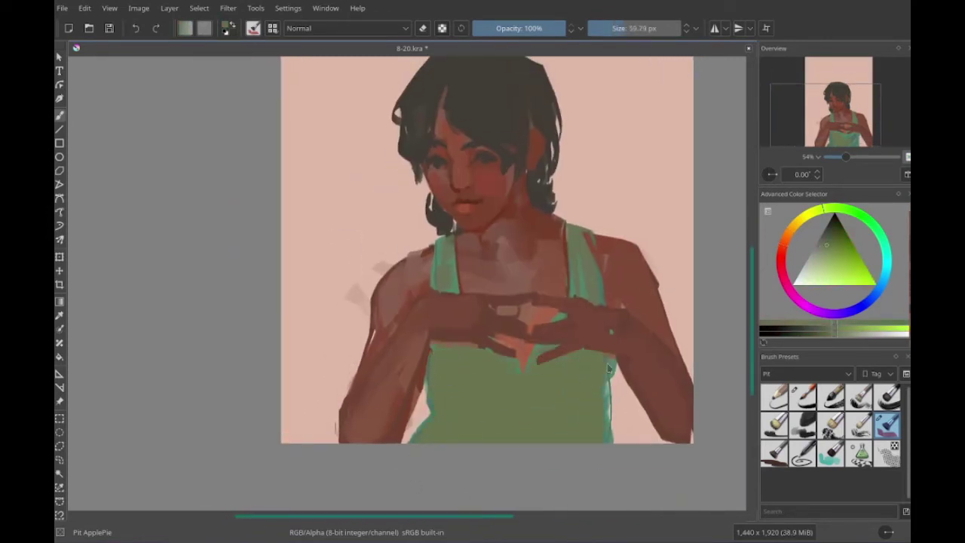
{"action": "left_click", "coordinate": [608, 368], "text": "ctrl"}
{"action": "left_click_drag", "start_coordinate": [608, 367], "coordinate": [618, 442]}
- Mix a reddish-brown skin tone and rework the neck, the strap area and the bent forearm
{"action": "mouse_move", "coordinate": [520, 271]}
{"action": "left_mouse_down"}
{"action": "mouse_move", "coordinate": [523, 296]}
{"action": "mouse_move", "coordinate": [543, 311]}
{"action": "left_mouse_up"}
{"action": "left_click", "coordinate": [830, 250]}
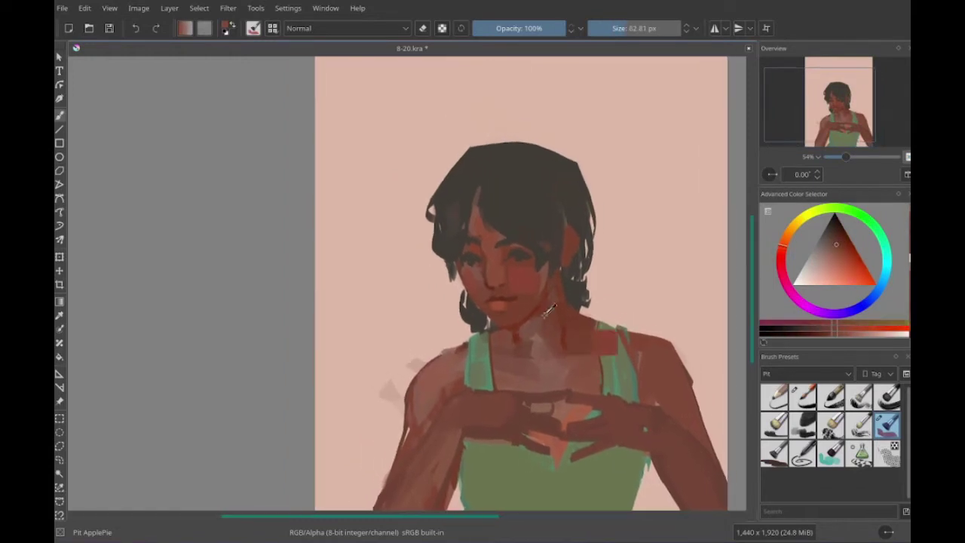
{"action": "left_click_drag", "start_coordinate": [427, 452], "coordinate": [441, 406]}
- Refine the cheek, jawline and eye area with sampled reddish-brown tones
{"action": "left_click", "coordinate": [532, 240], "text": "ctrl"}
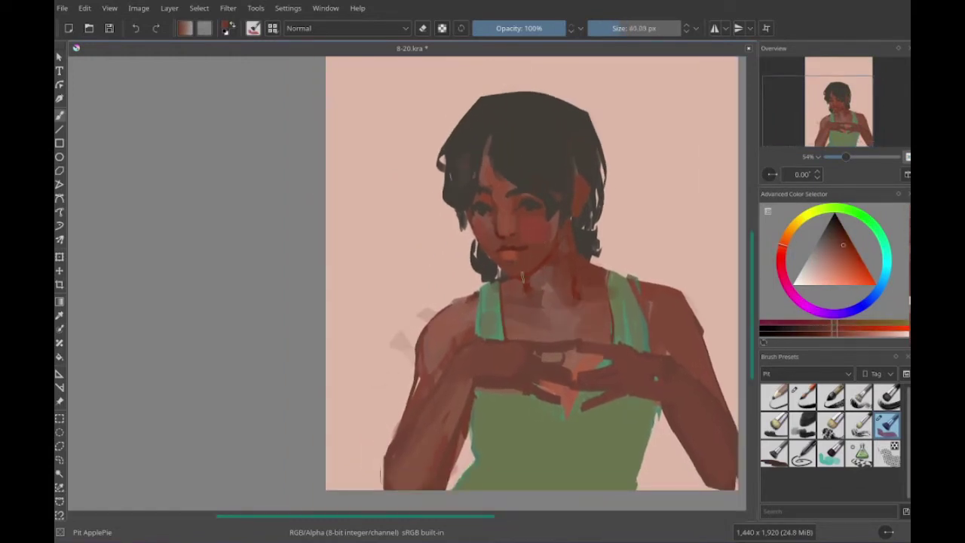
{"action": "mouse_move", "coordinate": [532, 240]}
{"action": "left_mouse_down"}
{"action": "mouse_move", "coordinate": [490, 260]}
{"action": "mouse_move", "coordinate": [503, 270]}
{"action": "left_mouse_up"}
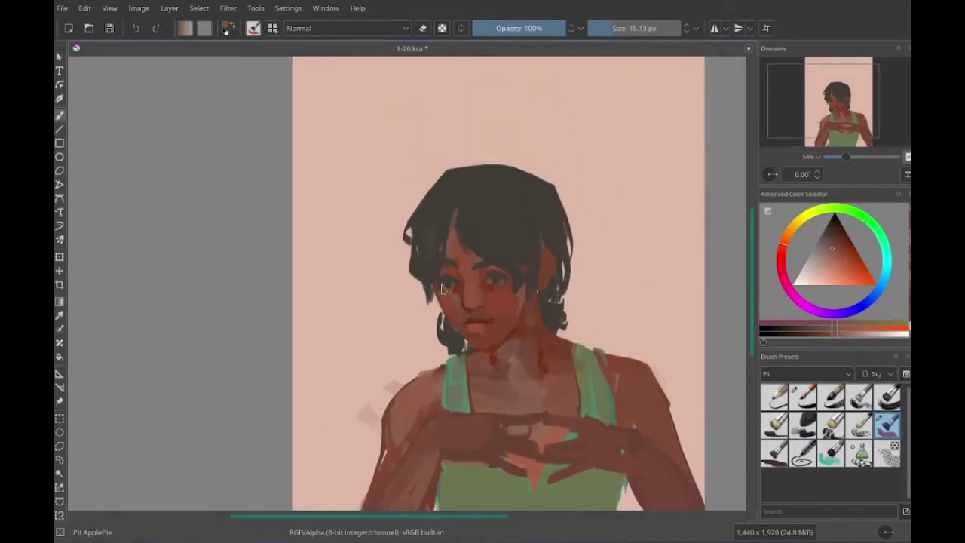
{"action": "mouse_move", "coordinate": [442, 289]}
{"action": "left_mouse_down"}
{"action": "mouse_move", "coordinate": [427, 307]}
{"action": "mouse_move", "coordinate": [406, 118]}
{"action": "mouse_move", "coordinate": [416, 317]}
{"action": "mouse_move", "coordinate": [529, 280]}
{"action": "left_mouse_up"}
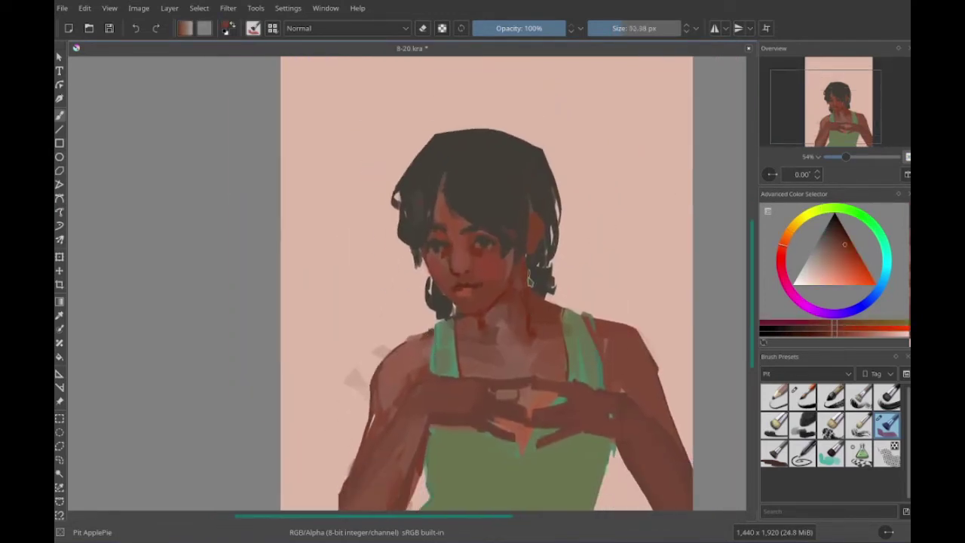
- Warm the second upper arm with red-brown and paint background pink over the stray smudges beside the opposite shoulder
{"action": "left_click_drag", "start_coordinate": [615, 354], "coordinate": [603, 359]}
{"action": "left_click", "coordinate": [615, 376], "text": "ctrl"}
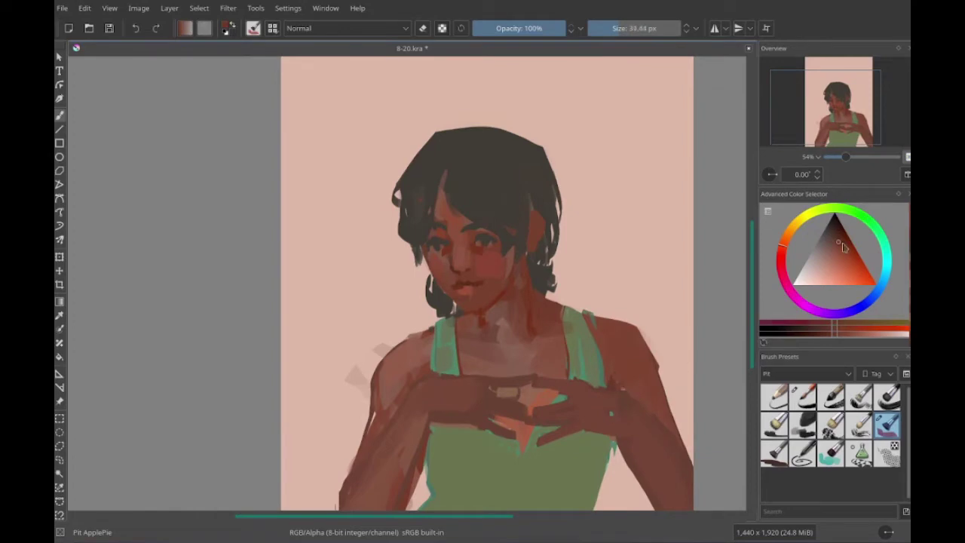
{"action": "left_click_drag", "start_coordinate": [719, 347], "coordinate": [741, 343]}
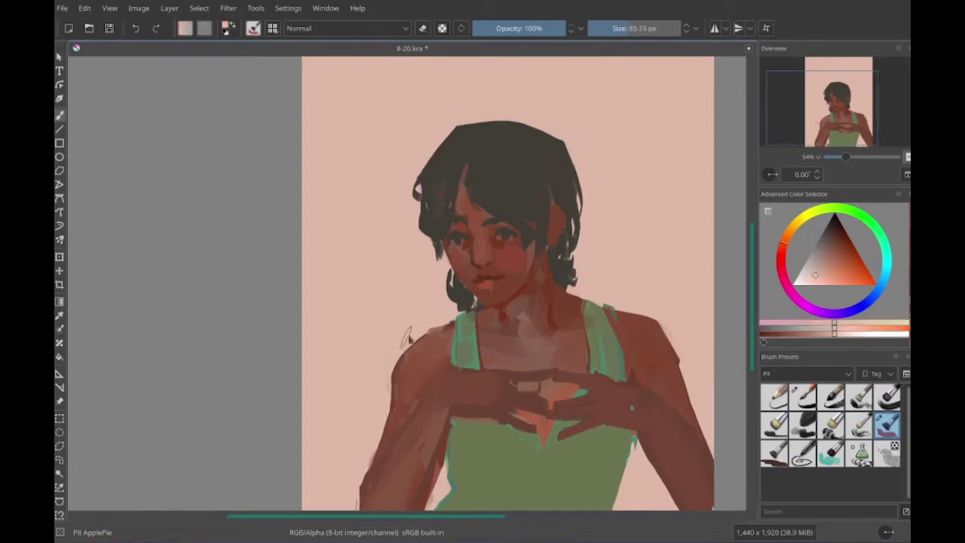
- Build up the curls beside the neck and blend sampled brown tones into the second arm and wrist
{"action": "left_click", "coordinate": [551, 301], "text": "ctrl"}
{"action": "mouse_move", "coordinate": [551, 301]}
{"action": "left_mouse_down"}
{"action": "mouse_move", "coordinate": [536, 300]}
{"action": "mouse_move", "coordinate": [536, 365]}
{"action": "mouse_move", "coordinate": [485, 329]}
{"action": "mouse_move", "coordinate": [294, 462]}
{"action": "mouse_move", "coordinate": [316, 378]}
{"action": "left_mouse_up"}
{"action": "left_click", "coordinate": [535, 365], "text": "ctrl"}
{"action": "scroll", "coordinate": [548, 354], "scroll_direction": "down", "scroll_amount": 2}
{"action": "scroll", "coordinate": [548, 354], "scroll_direction": "up", "scroll_amount": 2}
{"action": "left_click", "coordinate": [528, 339], "text": "ctrl"}
{"action": "scroll", "coordinate": [484, 330], "scroll_direction": "down", "scroll_amount": 2}
{"action": "left_click", "coordinate": [485, 329], "text": "ctrl"}
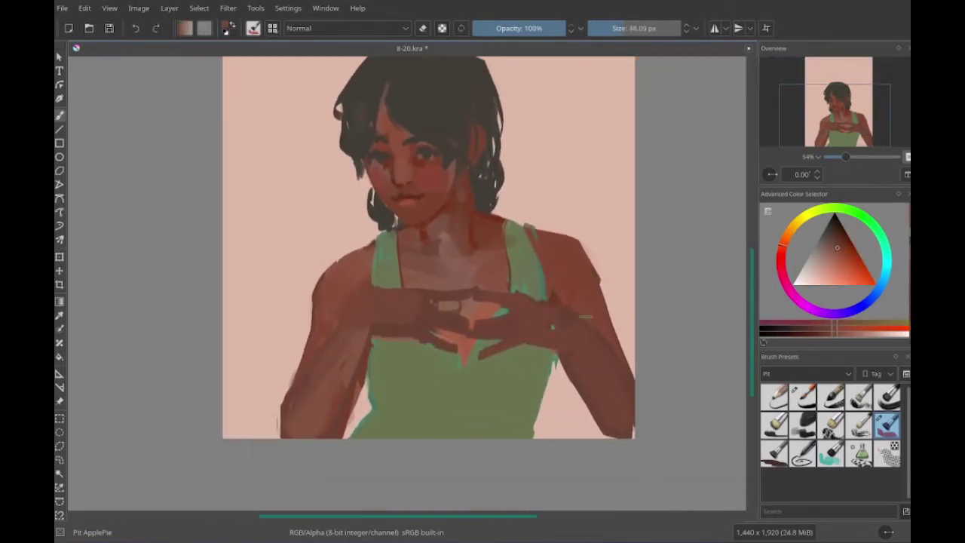
- Clean the top's side edge beside the second arm and paint darker olive folds converging toward its hem
{"action": "left_click", "coordinate": [560, 383], "text": "ctrl"}
{"action": "left_click_drag", "start_coordinate": [560, 383], "coordinate": [538, 365]}
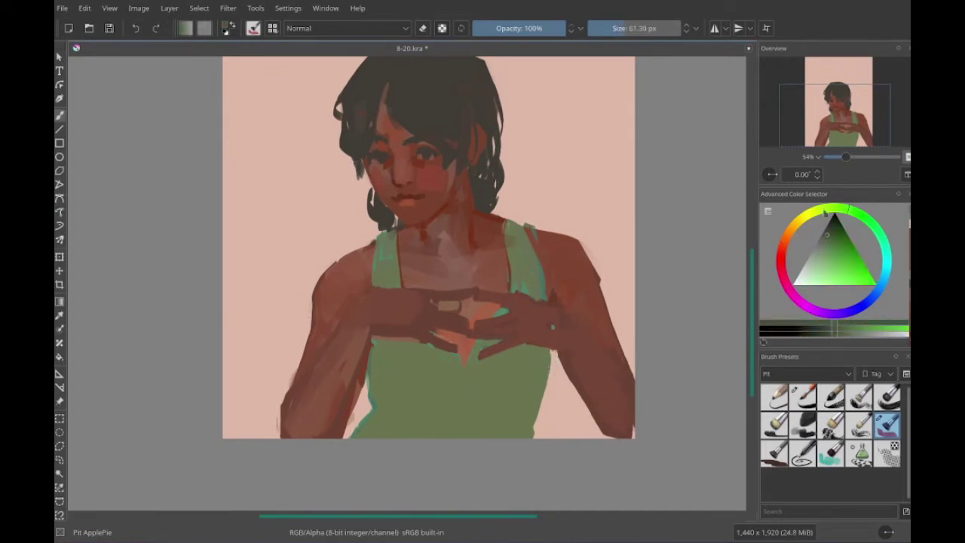
{"action": "left_click_drag", "start_coordinate": [371, 362], "coordinate": [410, 436]}
{"action": "left_click_drag", "start_coordinate": [536, 369], "coordinate": [442, 436]}
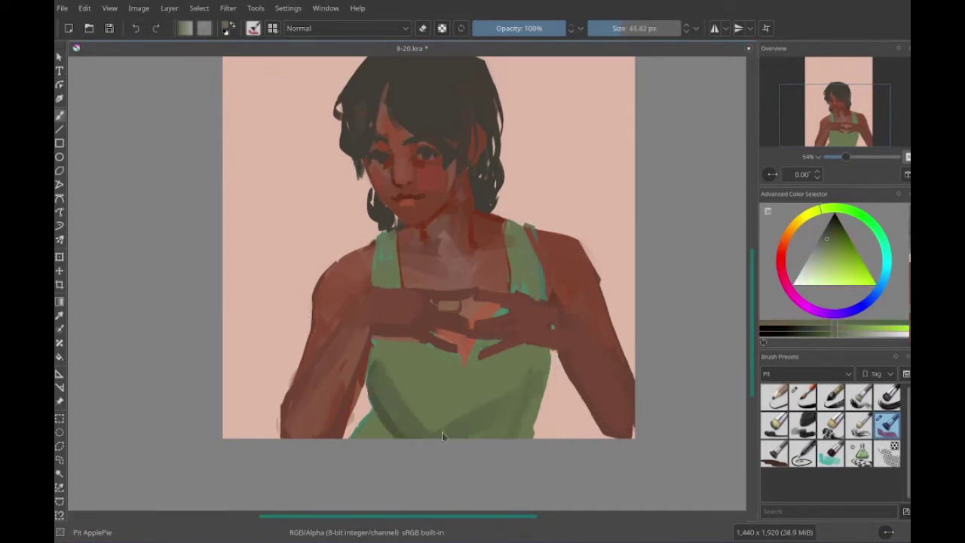
- Repaint both straps in olive green and tidy their shoulder ends with background pink and sampled tones
{"action": "left_click", "coordinate": [376, 363], "text": "ctrl"}
{"action": "left_click", "coordinate": [377, 271], "text": "ctrl"}
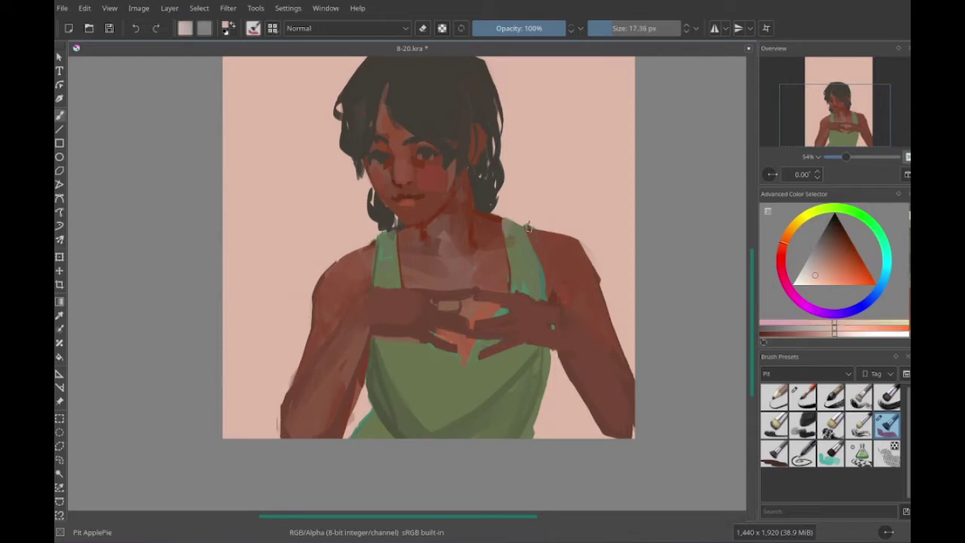
{"action": "left_click_drag", "start_coordinate": [377, 272], "coordinate": [414, 293]}
{"action": "left_click", "coordinate": [416, 256], "text": "ctrl"}
{"action": "left_click_drag", "start_coordinate": [640, 295], "coordinate": [663, 295]}
{"action": "left_click_drag", "start_coordinate": [565, 339], "coordinate": [560, 333]}
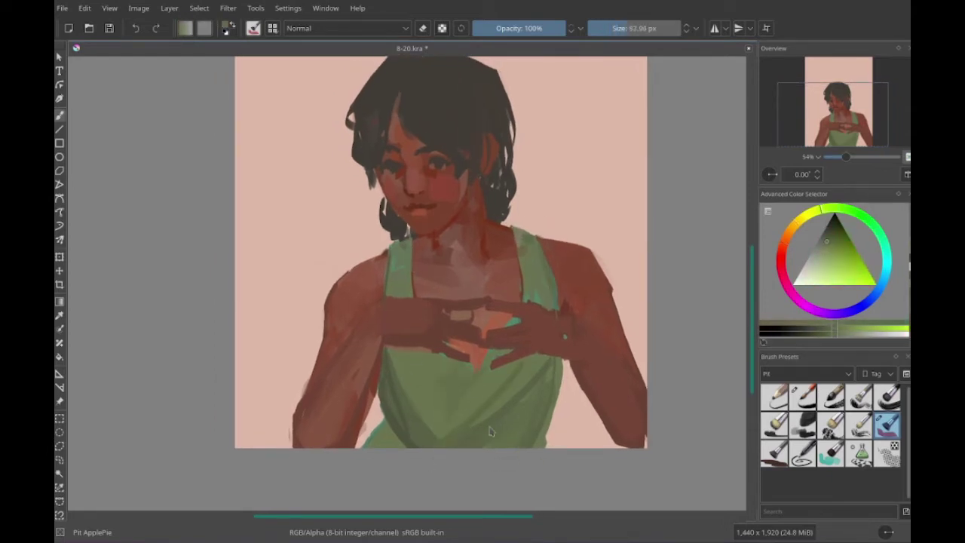
- Paint overlapping diagonal folds across the olive top and touch up its edge under the bent arm's hand
{"action": "left_click_drag", "start_coordinate": [452, 392], "coordinate": [422, 377]}
{"action": "left_click", "coordinate": [412, 339], "text": "ctrl"}
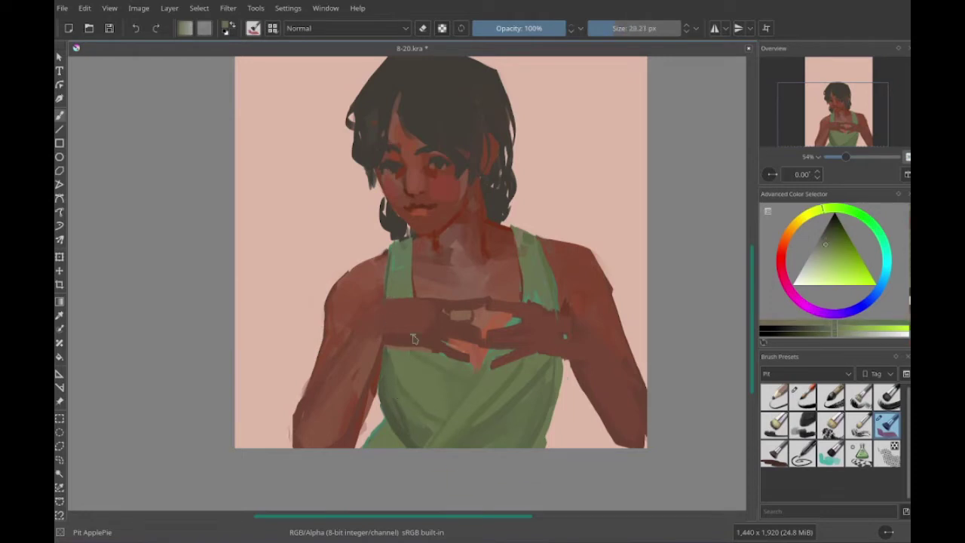
{"action": "left_click_drag", "start_coordinate": [413, 338], "coordinate": [403, 338]}
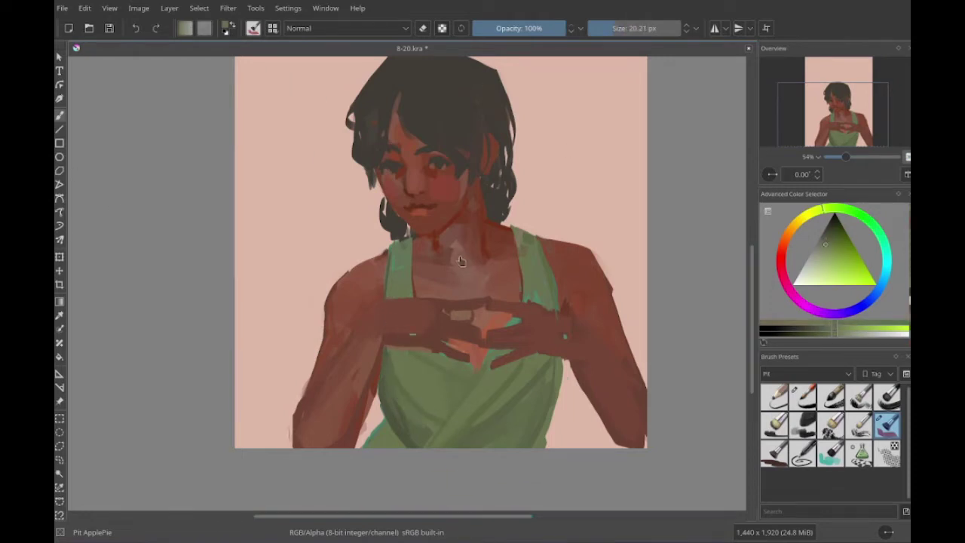
- Refine the ear and neighboring hair, and lighten the backs of both hands and the second wrist with muted brown
{"action": "mouse_move", "coordinate": [488, 188]}
{"action": "left_mouse_down"}
{"action": "mouse_move", "coordinate": [526, 271]}
{"action": "mouse_move", "coordinate": [542, 272]}
{"action": "mouse_move", "coordinate": [509, 250]}
{"action": "mouse_move", "coordinate": [521, 279]}
{"action": "mouse_move", "coordinate": [516, 238]}
{"action": "left_mouse_up"}
{"action": "left_click", "coordinate": [526, 272], "text": "ctrl"}
{"action": "left_click", "coordinate": [510, 250], "text": "ctrl"}
{"action": "left_click", "coordinate": [545, 237], "text": "ctrl"}
{"action": "left_click_drag", "start_coordinate": [520, 431], "coordinate": [531, 431]}
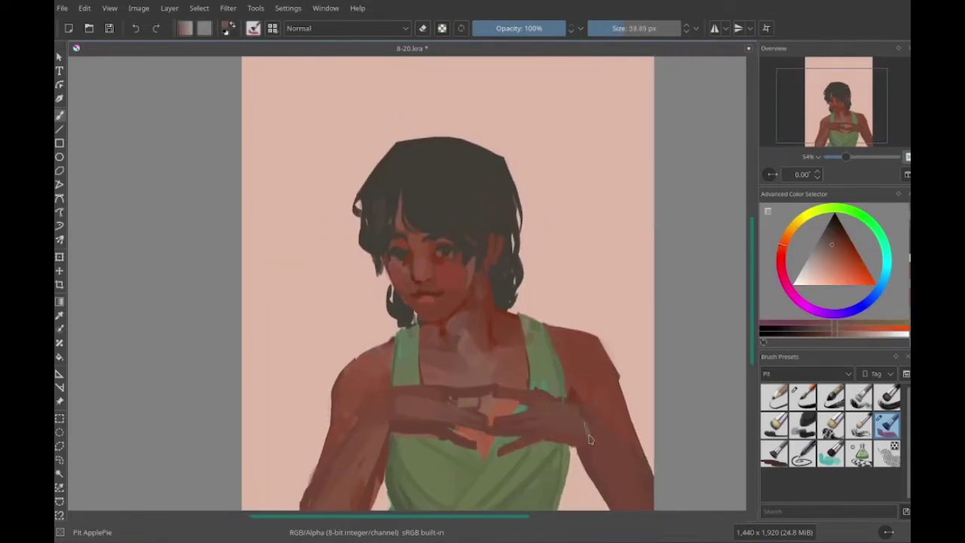
{"action": "left_click_drag", "start_coordinate": [589, 439], "coordinate": [619, 446]}
{"action": "left_click_drag", "start_coordinate": [618, 447], "coordinate": [588, 446]}
- Refine the fingers and the gap between the meeting hands with reddish-brown tones sampled from the hands
{"action": "left_click", "coordinate": [837, 245]}
{"action": "left_click", "coordinate": [501, 418], "text": "ctrl"}
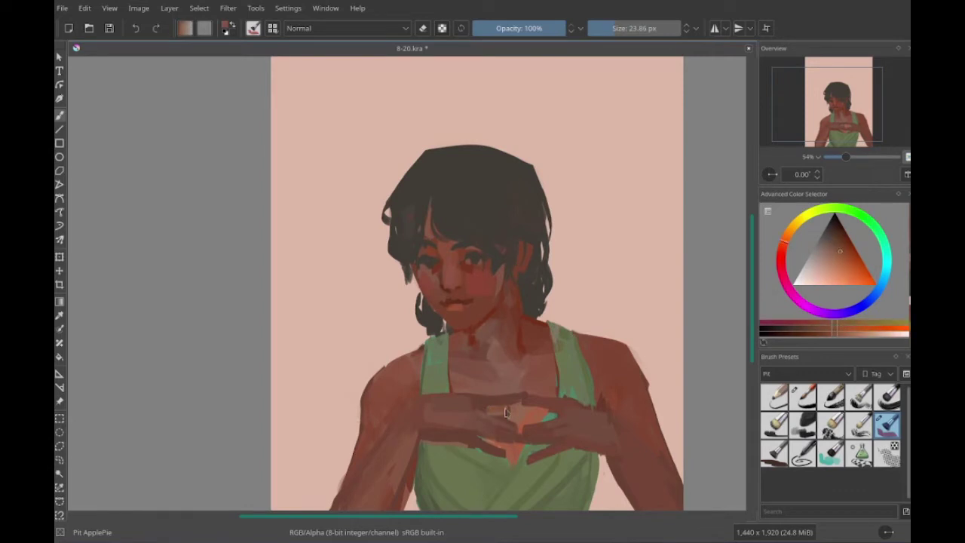
{"action": "left_click_drag", "start_coordinate": [501, 419], "coordinate": [507, 405]}
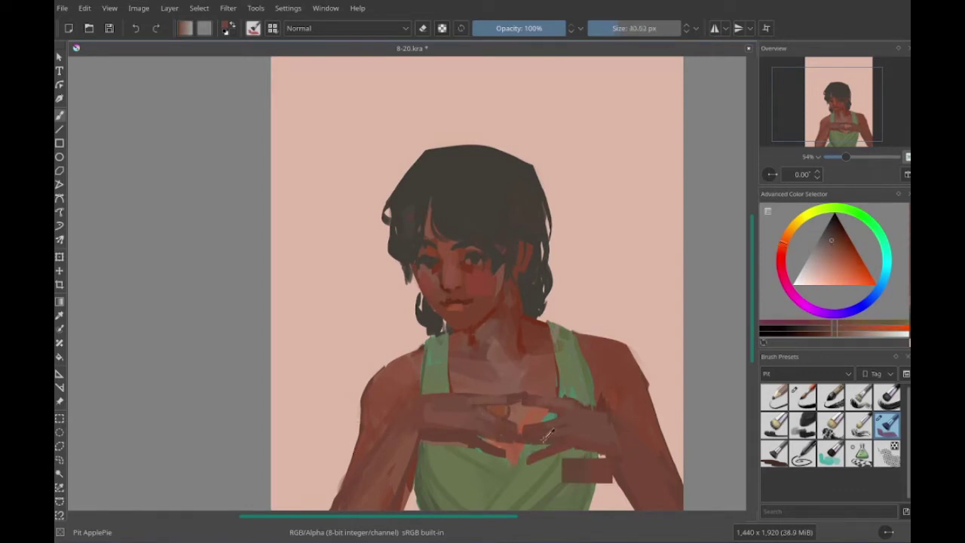
{"action": "mouse_move", "coordinate": [386, 404]}
{"action": "left_mouse_down"}
{"action": "mouse_move", "coordinate": [495, 346]}
{"action": "mouse_move", "coordinate": [454, 399]}
{"action": "mouse_move", "coordinate": [372, 399]}
{"action": "left_mouse_up"}
{"action": "left_click", "coordinate": [454, 400], "text": "ctrl"}
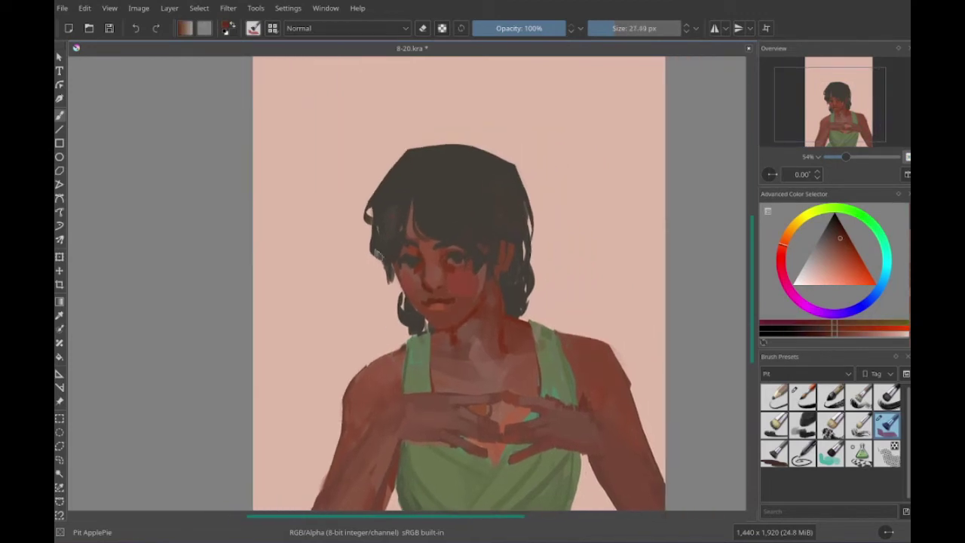
- Blend the neck and upper chest with reddish browns and touch up the cheek using tones sampled from the figure
{"action": "left_click", "coordinate": [520, 310], "text": "ctrl"}
{"action": "mouse_move", "coordinate": [469, 360]}
{"action": "left_mouse_down"}
{"action": "mouse_move", "coordinate": [510, 322]}
{"action": "mouse_move", "coordinate": [480, 385]}
{"action": "left_mouse_up"}
{"action": "left_click", "coordinate": [510, 323], "text": "ctrl"}
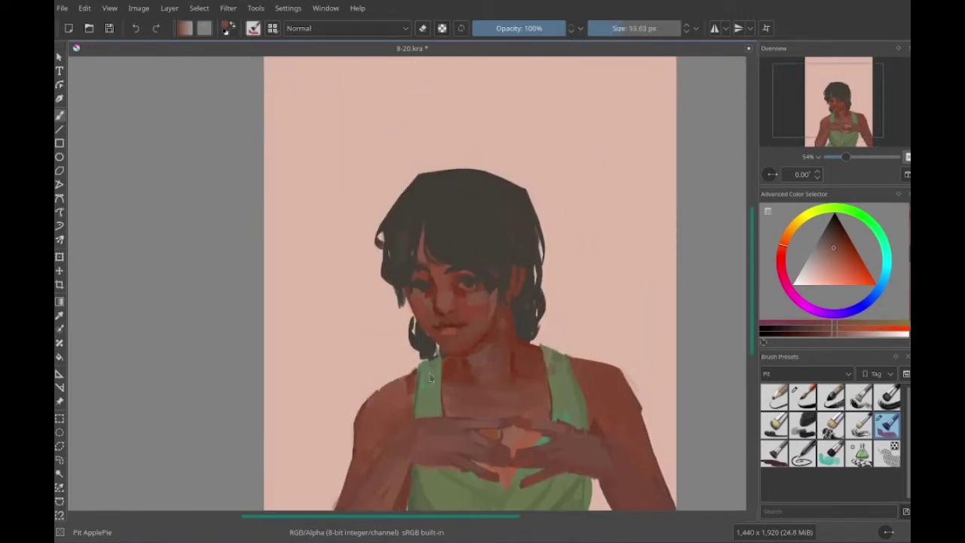
{"action": "left_click", "coordinate": [418, 304], "text": "ctrl"}
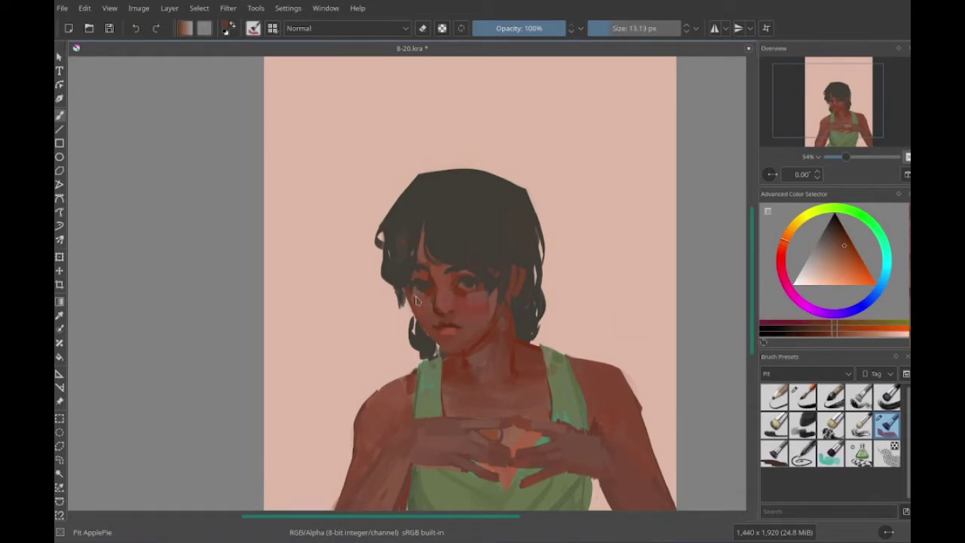
{"action": "mouse_move", "coordinate": [408, 239]}
{"action": "left_mouse_down"}
{"action": "mouse_move", "coordinate": [420, 173]}
{"action": "mouse_move", "coordinate": [407, 174]}
{"action": "left_mouse_up"}
{"action": "left_click", "coordinate": [420, 174], "text": "ctrl"}
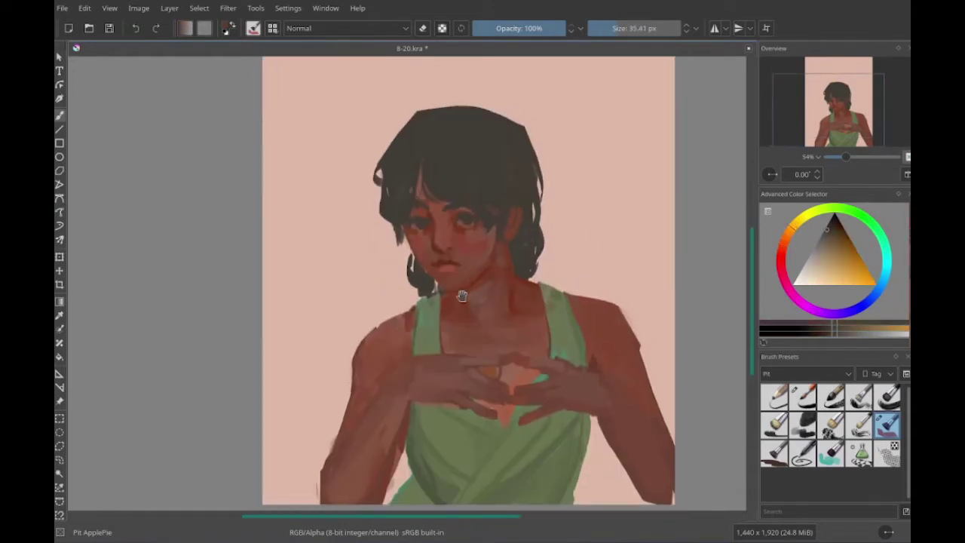
- Block in a rounded dark brown hair mass on the olive background with a reddish-brown face shape beneath it
{"action": "left_click_drag", "start_coordinate": [411, 230], "coordinate": [289, 349]}
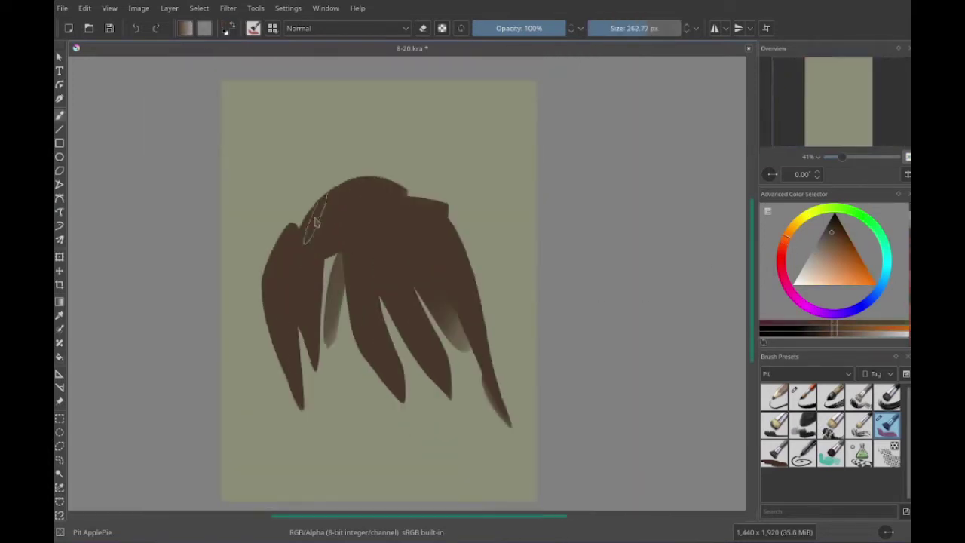
{"action": "left_click_drag", "start_coordinate": [316, 223], "coordinate": [452, 248]}
{"action": "left_click", "coordinate": [838, 251]}
{"action": "mouse_move", "coordinate": [331, 256]}
{"action": "left_mouse_down"}
{"action": "mouse_move", "coordinate": [343, 395]}
{"action": "mouse_move", "coordinate": [437, 384]}
{"action": "left_mouse_up"}
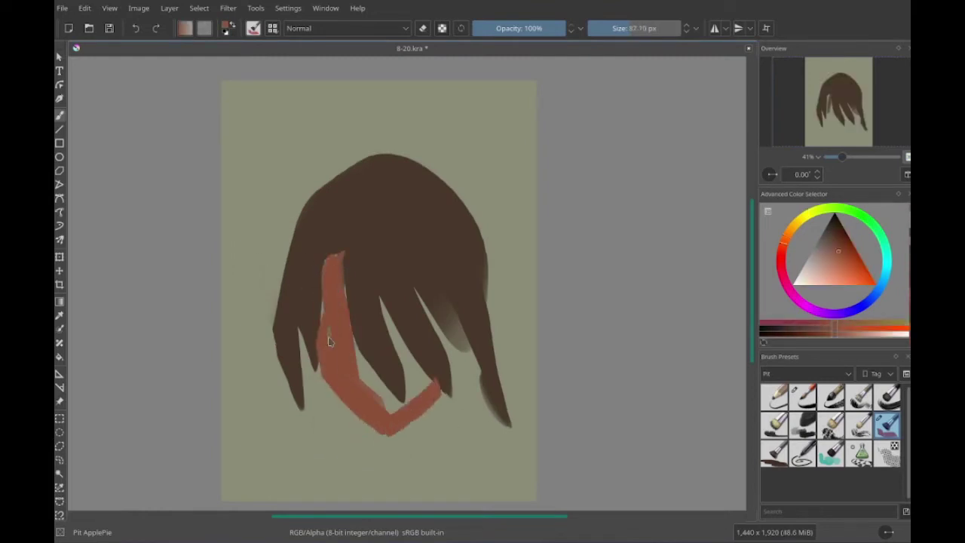
{"action": "mouse_move", "coordinate": [329, 341]}
{"action": "left_mouse_down"}
{"action": "mouse_move", "coordinate": [407, 392]}
{"action": "mouse_move", "coordinate": [452, 354]}
{"action": "left_mouse_up"}
- Paint long dark hair strands across the face and down both sides, and block in the neck and shoulders in reddish brown
{"action": "left_click_drag", "start_coordinate": [467, 211], "coordinate": [460, 377]}
{"action": "left_click_drag", "start_coordinate": [340, 256], "coordinate": [351, 436]}
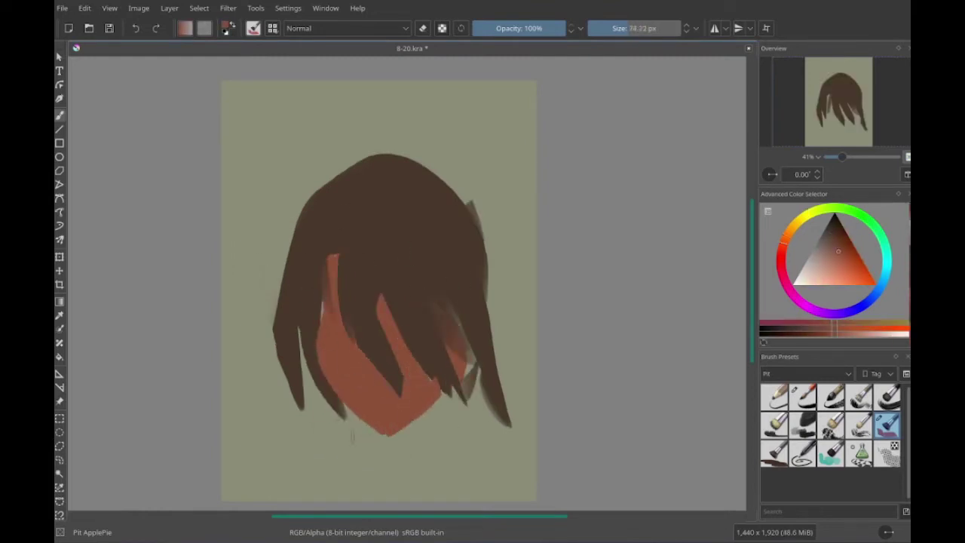
{"action": "mouse_move", "coordinate": [377, 339]}
{"action": "left_mouse_down"}
{"action": "mouse_move", "coordinate": [423, 392]}
{"action": "mouse_move", "coordinate": [241, 403]}
{"action": "left_mouse_up"}
{"action": "left_click_drag", "start_coordinate": [392, 159], "coordinate": [377, 324]}
{"action": "mouse_move", "coordinate": [482, 249]}
{"action": "left_mouse_down"}
{"action": "mouse_move", "coordinate": [498, 309]}
{"action": "mouse_move", "coordinate": [497, 381]}
{"action": "left_mouse_up"}
{"action": "left_click_drag", "start_coordinate": [324, 272], "coordinate": [332, 388]}
{"action": "left_click_drag", "start_coordinate": [509, 350], "coordinate": [531, 441]}
- Paint a warm off-white collared shirt over the shoulders, with an open V-shaped neckline
{"action": "left_click", "coordinate": [811, 260]}
{"action": "key", "text": "bracketleft"}
{"action": "key", "text": "bracketleft"}
{"action": "key", "text": "bracketleft"}
{"action": "left_click_drag", "start_coordinate": [324, 361], "coordinate": [388, 437]}
{"action": "left_click_drag", "start_coordinate": [452, 373], "coordinate": [400, 439]}
{"action": "left_click_drag", "start_coordinate": [438, 411], "coordinate": [486, 412]}
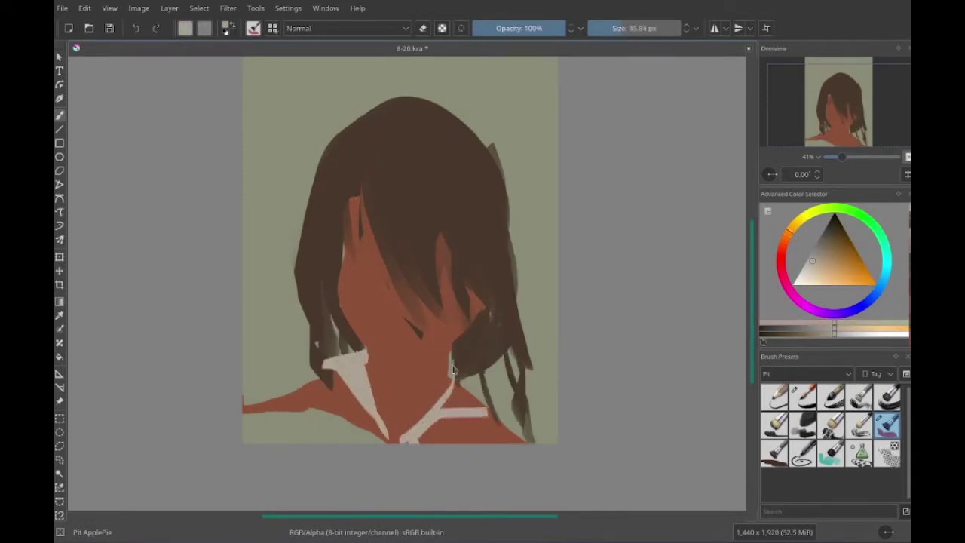
{"action": "mouse_move", "coordinate": [340, 385]}
{"action": "left_mouse_down"}
{"action": "mouse_move", "coordinate": [249, 411]}
{"action": "mouse_move", "coordinate": [513, 434]}
{"action": "left_mouse_up"}
{"action": "key", "text": "bracketright"}
- Repaint the neck inside the collar in reddish brown with a darker shadow under the chin
{"action": "left_click", "coordinate": [838, 251]}
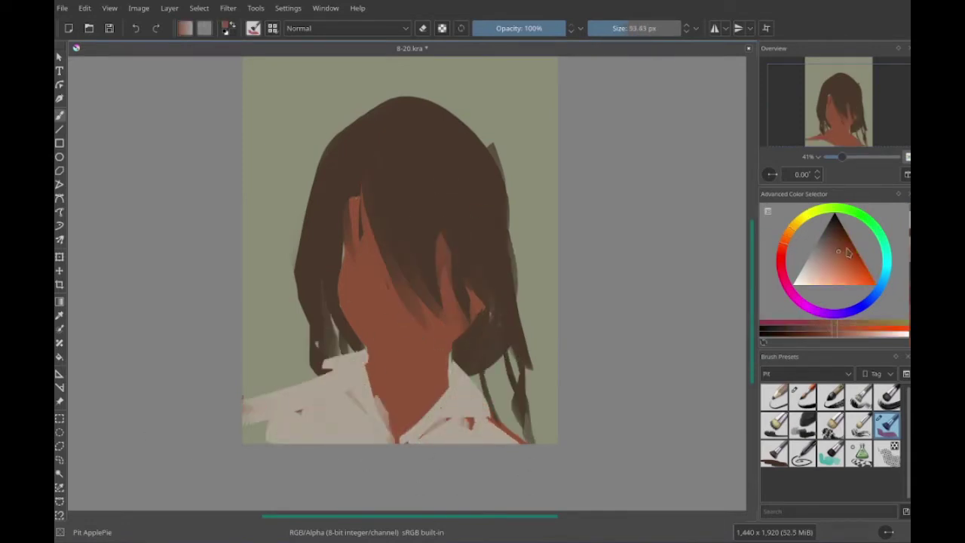
{"action": "mouse_move", "coordinate": [366, 354]}
{"action": "left_mouse_down"}
{"action": "mouse_move", "coordinate": [404, 373]}
{"action": "mouse_move", "coordinate": [422, 408]}
{"action": "left_mouse_up"}
{"action": "key", "text": "bracketleft"}
{"action": "left_click_drag", "start_coordinate": [441, 358], "coordinate": [445, 400]}
{"action": "mouse_move", "coordinate": [366, 350]}
{"action": "left_mouse_down"}
{"action": "mouse_move", "coordinate": [367, 388]}
{"action": "mouse_move", "coordinate": [444, 407]}
{"action": "left_mouse_up"}
- Paint the uncovered eye and its brow in dark brown and reshape the outline of the hair's crown
{"action": "left_click", "coordinate": [467, 272], "text": "ctrl"}
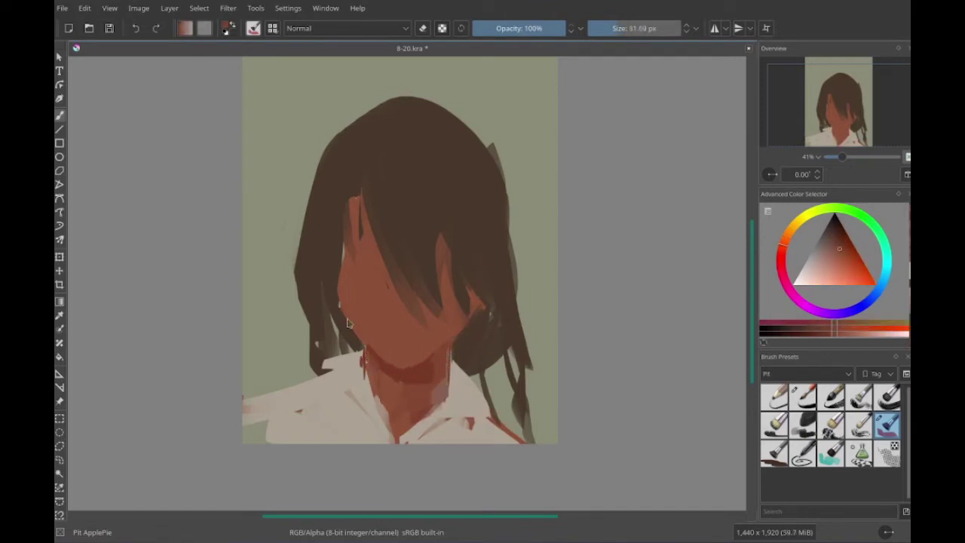
{"action": "left_click", "coordinate": [349, 270], "text": "ctrl"}
{"action": "key", "text": "bracketleft"}
{"action": "left_click_drag", "start_coordinate": [349, 275], "coordinate": [336, 322]}
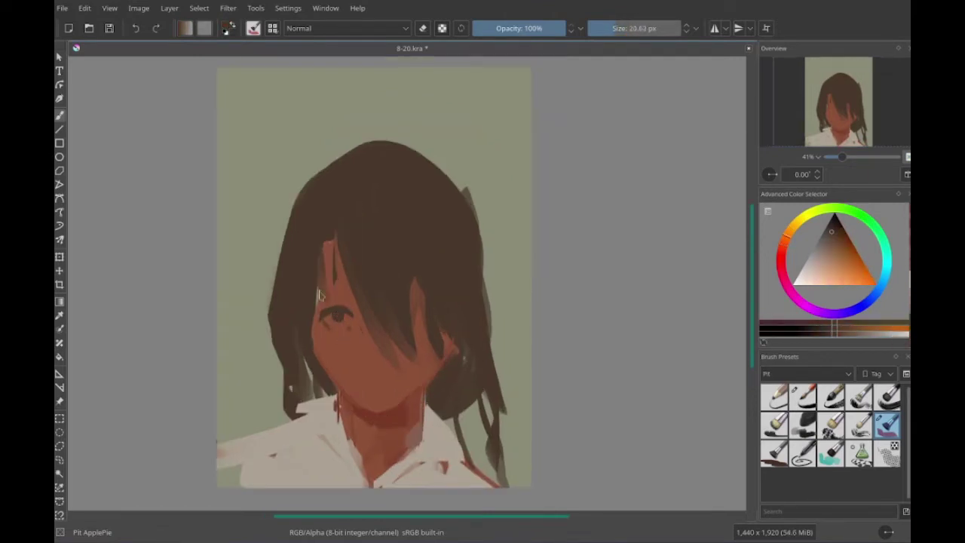
{"action": "left_click_drag", "start_coordinate": [326, 217], "coordinate": [467, 189]}
{"action": "key", "text": "bracketleft"}
{"action": "left_click_drag", "start_coordinate": [414, 434], "coordinate": [352, 431]}
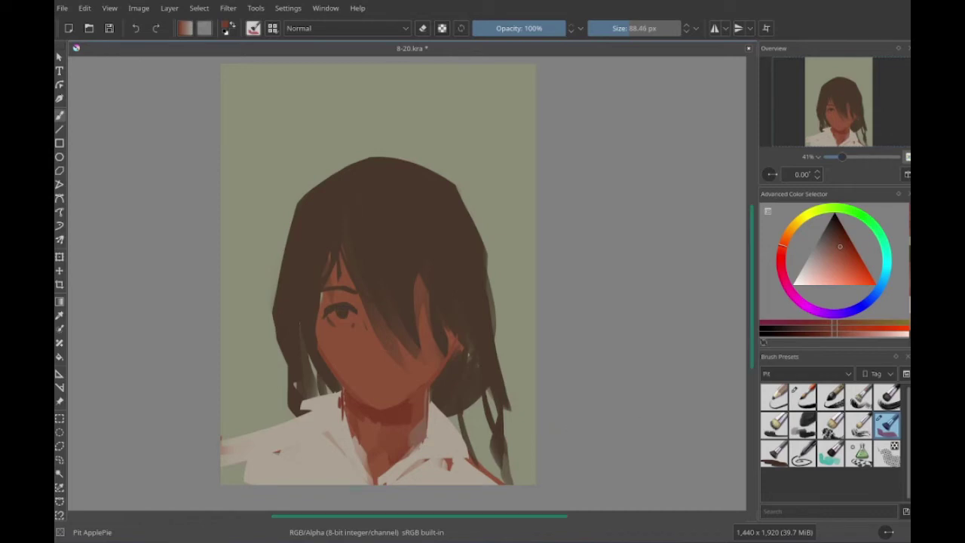
- Touch up the skin around the eye and paint a small nose and mouth in darker reddish brown
{"action": "left_click_drag", "start_coordinate": [347, 301], "coordinate": [374, 340]}
{"action": "left_click_drag", "start_coordinate": [418, 413], "coordinate": [420, 357]}
{"action": "key", "text": "bracketright"}
{"action": "left_click", "coordinate": [420, 356], "text": "ctrl"}
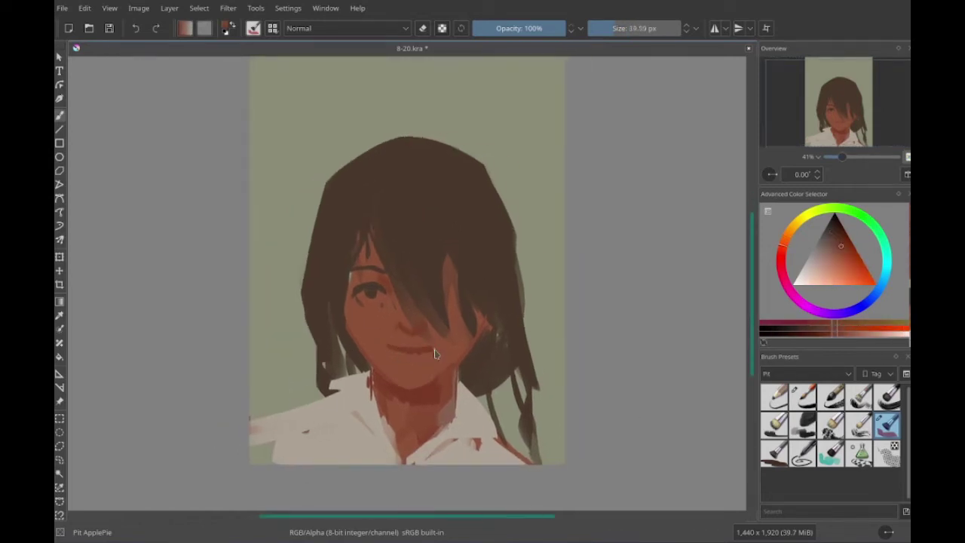
{"action": "key", "text": "bracketleft"}
{"action": "key", "text": "bracketleft"}
{"action": "key", "text": "bracketleft"}
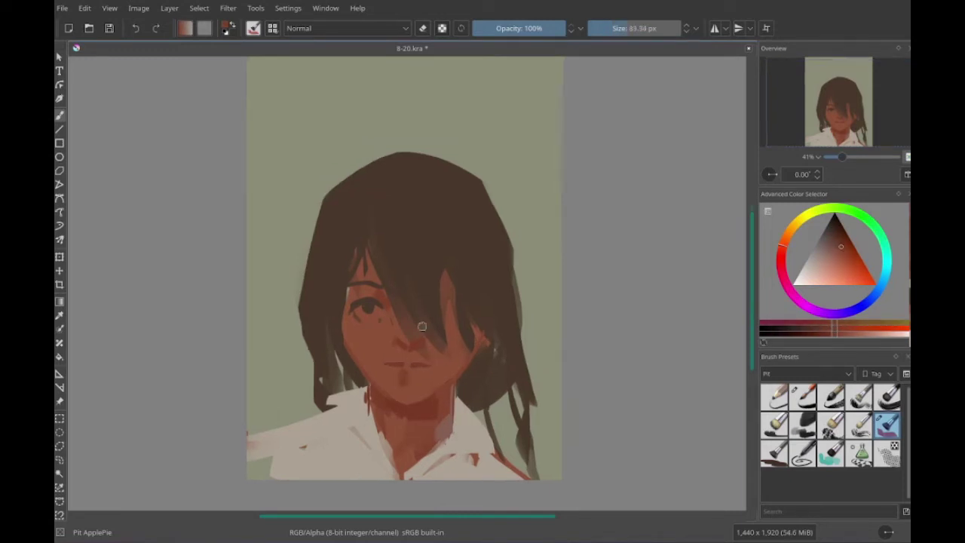
{"action": "left_click_drag", "start_coordinate": [400, 347], "coordinate": [386, 367]}
- Fill the uncovered eye with off-white and paint a dark brown iris under its upper lid
{"action": "left_click", "coordinate": [348, 334], "text": "ctrl"}
{"action": "key", "text": "bracketright"}
{"action": "key", "text": "bracketright"}
{"action": "left_click_drag", "start_coordinate": [347, 334], "coordinate": [364, 331]}
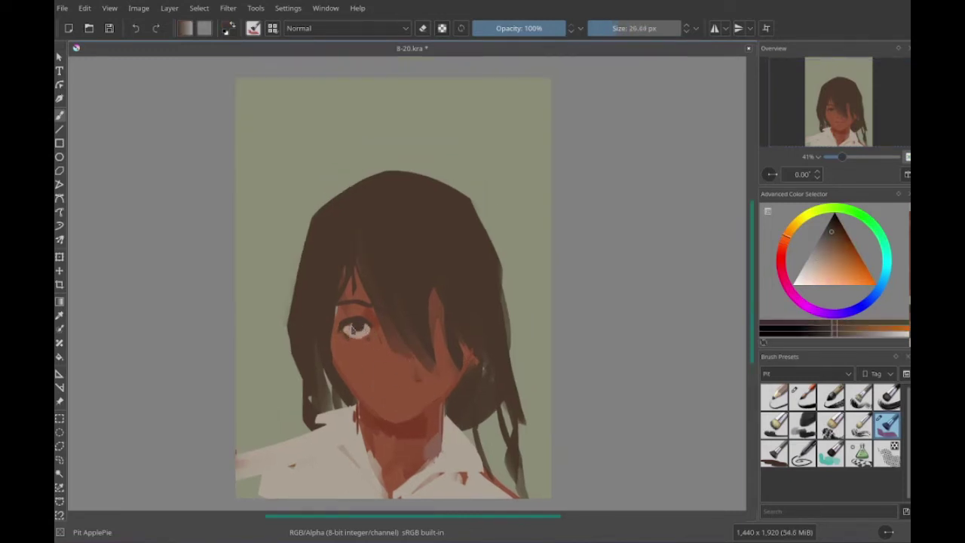
{"action": "left_click", "coordinate": [356, 324], "text": "ctrl"}
{"action": "left_click", "coordinate": [354, 323]}
- Rework the nose and mouth in reddish brown, adjust the hair strands beside them and undo the last stroke
{"action": "left_click_drag", "start_coordinate": [392, 380], "coordinate": [390, 375]}
{"action": "key", "text": "bracketright"}
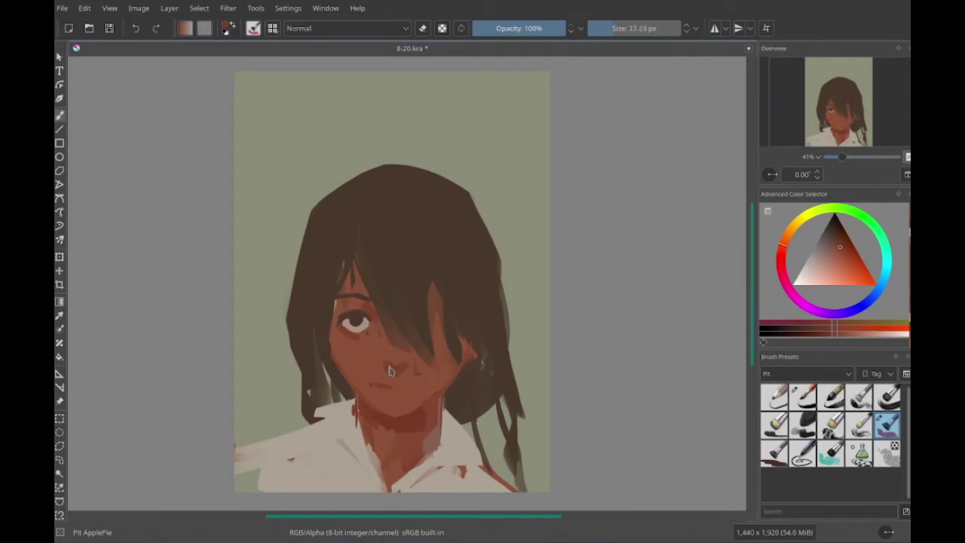
{"action": "key", "text": "bracketright"}
{"action": "key", "text": "bracketright"}
{"action": "key", "text": "bracketright"}
{"action": "key", "text": "bracketright"}
{"action": "key", "text": "bracketright"}
{"action": "left_click_drag", "start_coordinate": [398, 345], "coordinate": [413, 355]}
{"action": "left_click", "coordinate": [383, 315], "text": "ctrl"}
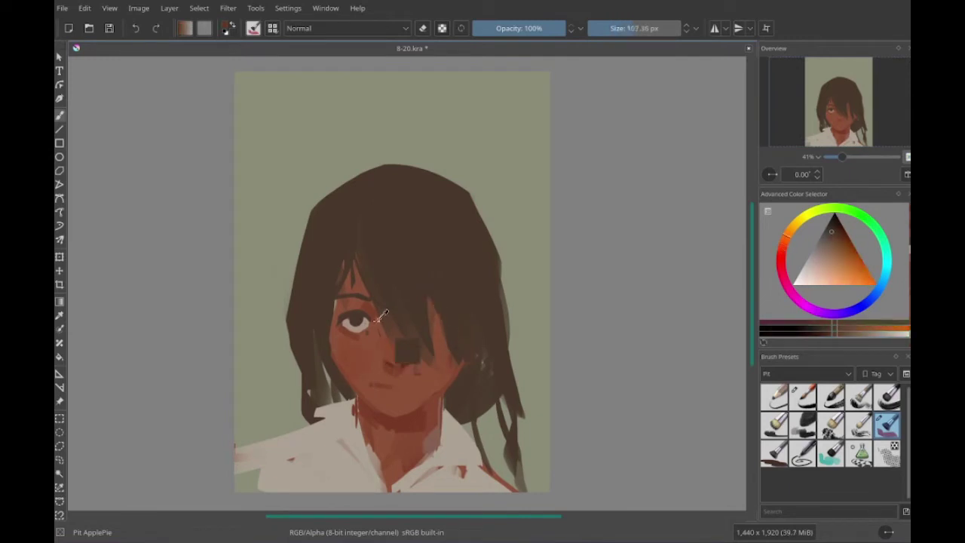
{"action": "key", "text": "ctrl+z"}
- Paint the partly hidden second eye between the hair strands with a dark iris and a light lower white
{"action": "key", "text": "bracketleft"}
{"action": "key", "text": "bracketleft"}
{"action": "key", "text": "bracketleft"}
{"action": "key", "text": "bracketleft"}
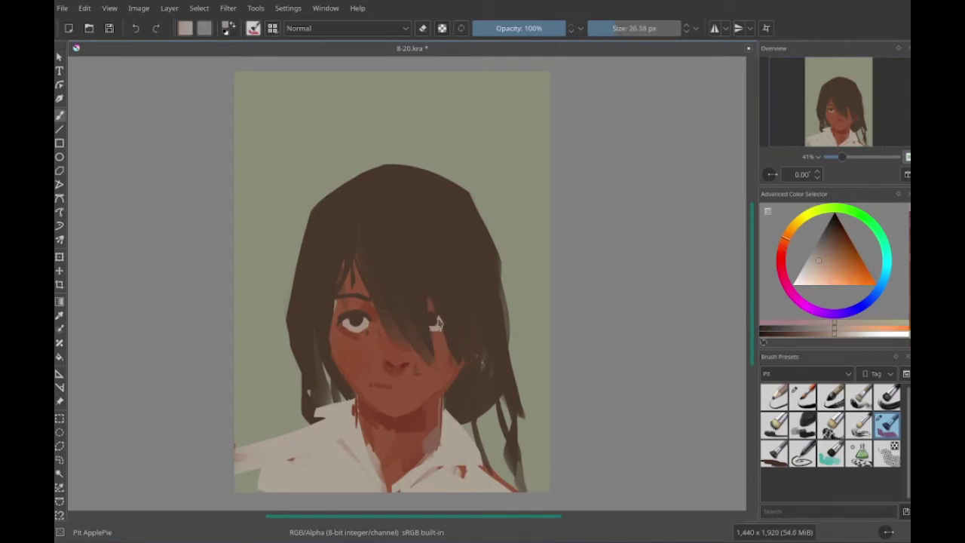
{"action": "left_click", "coordinate": [433, 325], "text": "ctrl"}
- Extend dark hair strands beside the neck and over the collar, and touch up the collar and neck edges with sampled tones
{"action": "key", "text": "bracketright"}
{"action": "mouse_move", "coordinate": [464, 286]}
{"action": "left_mouse_down"}
{"action": "mouse_move", "coordinate": [505, 227]}
{"action": "mouse_move", "coordinate": [521, 226]}
{"action": "left_mouse_up"}
{"action": "key", "text": "bracketright"}
{"action": "left_click", "coordinate": [351, 343], "text": "ctrl"}
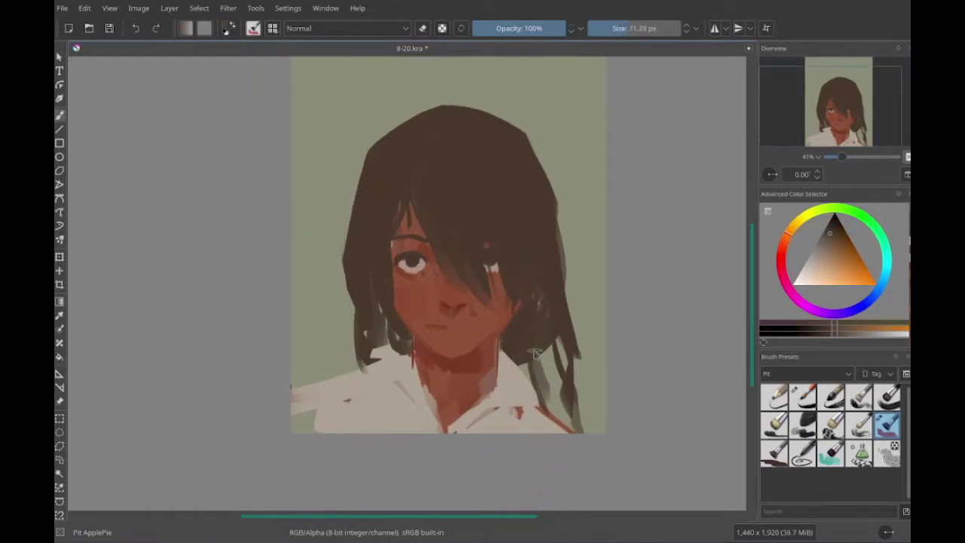
{"action": "left_click", "coordinate": [360, 339], "text": "ctrl"}
{"action": "key", "text": "bracketleft"}
{"action": "key", "text": "bracketleft"}
{"action": "key", "text": "bracketleft"}
{"action": "key", "text": "bracketleft"}
{"action": "key", "text": "bracketleft"}
{"action": "left_click", "coordinate": [422, 377], "text": "ctrl"}
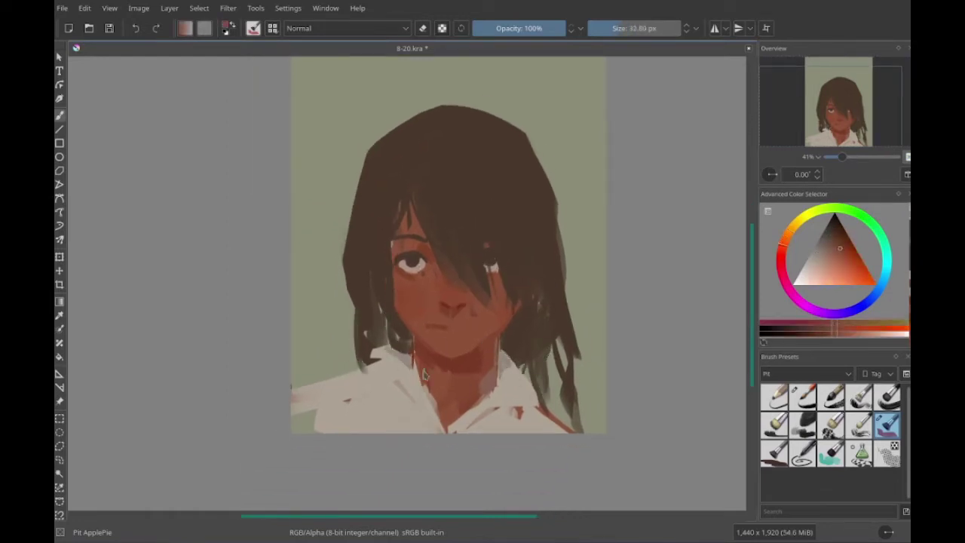
- Clean up the neckline edge and paint greyish fold lines on the shirt's left lapel using sampled skin and shirt tones
{"action": "left_click_drag", "start_coordinate": [422, 370], "coordinate": [439, 419]}
{"action": "left_click", "coordinate": [438, 422], "text": "ctrl"}
{"action": "left_click", "coordinate": [403, 428], "text": "ctrl"}
{"action": "key", "text": "bracketright"}
{"action": "key", "text": "bracketright"}
{"action": "key", "text": "bracketright"}
{"action": "key", "text": "bracketright"}
{"action": "key", "text": "bracketright"}
{"action": "key", "text": "bracketright"}
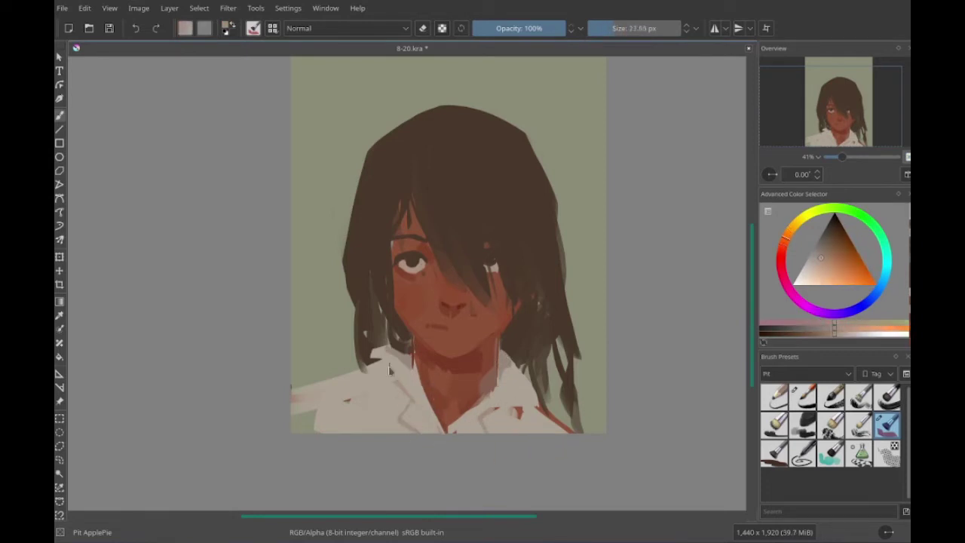
- Paint greyish collar folds on the shirt's right lapel with tones sampled from the shirt
{"action": "left_click", "coordinate": [407, 403], "text": "ctrl"}
{"action": "left_click", "coordinate": [561, 400], "text": "ctrl"}
{"action": "left_click_drag", "start_coordinate": [564, 416], "coordinate": [571, 407]}
- Paint the mouth line and dark upper lip with a smaller brush in sampled reddish skin tones
{"action": "key", "text": "bracketleft"}
{"action": "key", "text": "bracketleft"}
{"action": "left_click", "coordinate": [453, 321], "text": "ctrl"}
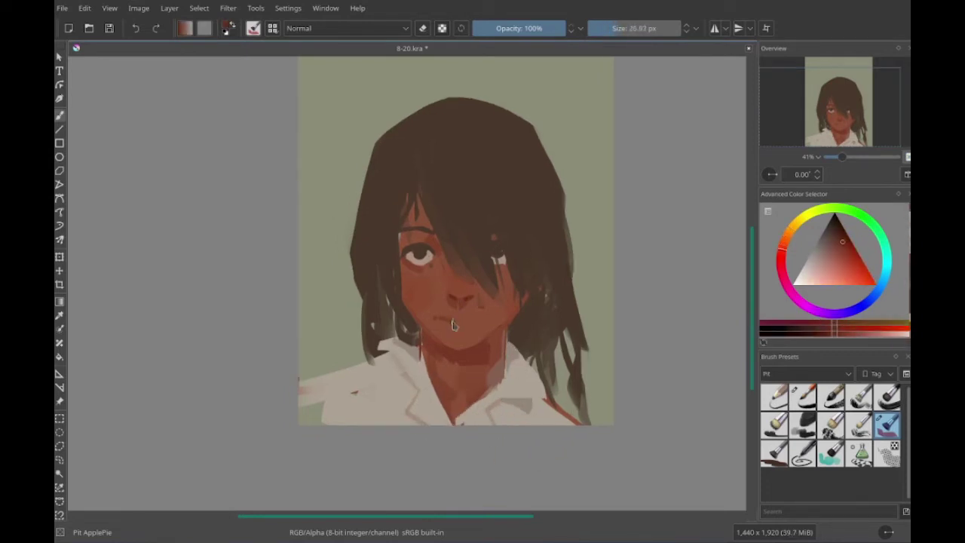
{"action": "left_click_drag", "start_coordinate": [448, 316], "coordinate": [475, 328]}
{"action": "left_click", "coordinate": [465, 324], "text": "ctrl"}
{"action": "left_click", "coordinate": [448, 327], "text": "ctrl"}
{"action": "key", "text": "bracketleft"}
{"action": "key", "text": "bracketleft"}
{"action": "key", "text": "bracketleft"}
{"action": "left_click", "coordinate": [475, 320], "text": "ctrl"}
- Enlarge the brush and blend the area below the mouth with a skin tone sampled from the chin
{"action": "key", "text": "bracketright"}
{"action": "key", "text": "bracketright"}
{"action": "key", "text": "bracketright"}
{"action": "key", "text": "bracketright"}
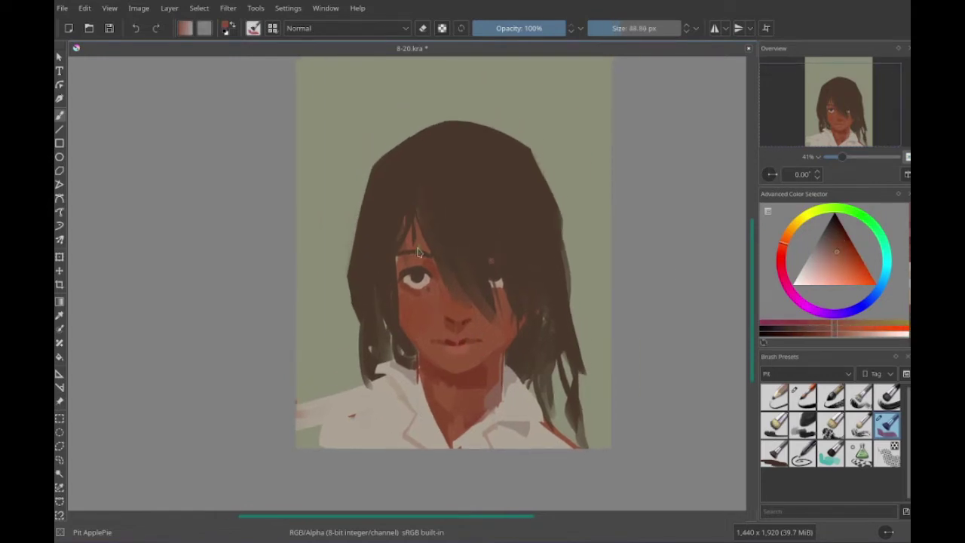
{"action": "left_click", "coordinate": [456, 368], "text": "ctrl"}
{"action": "left_click_drag", "start_coordinate": [455, 368], "coordinate": [432, 377]}
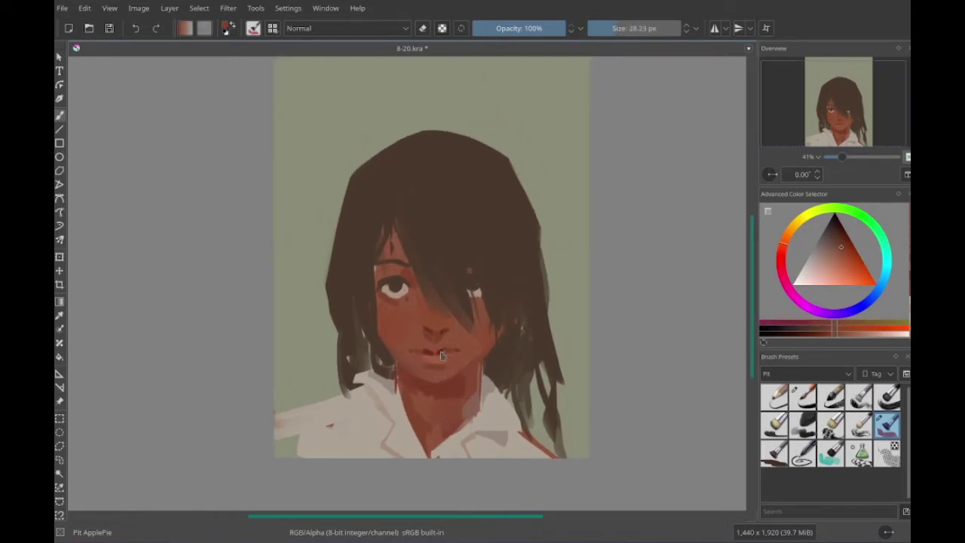
- Strengthen the reddish-brown shadow on the neck under the chin with a larger brush
{"action": "left_click", "coordinate": [475, 377], "text": "ctrl"}
{"action": "key", "text": "bracketright"}
{"action": "key", "text": "bracketright"}
{"action": "key", "text": "bracketright"}
{"action": "key", "text": "bracketright"}
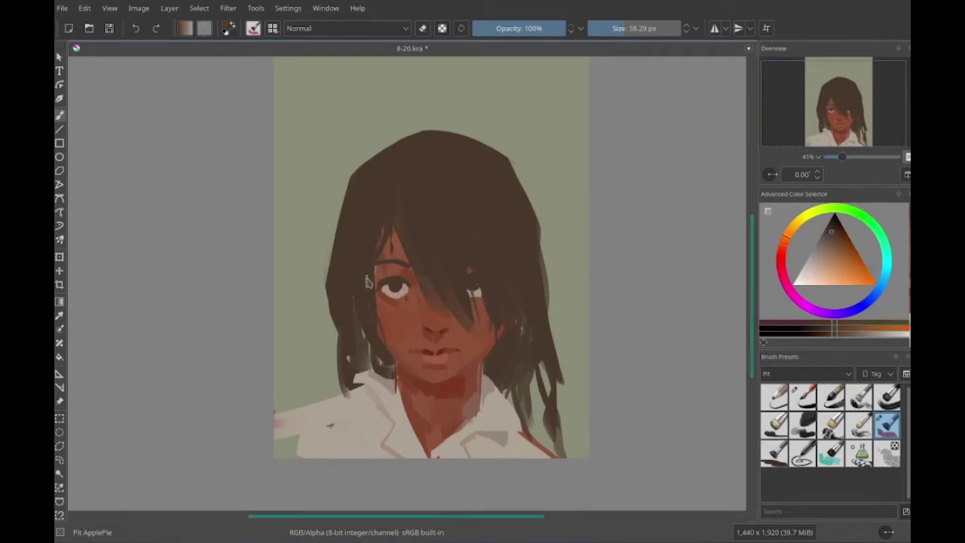
- Paint extra dark brown hair strands over the shoulder on the right side of the portrait
{"action": "left_click", "coordinate": [494, 361], "text": "ctrl"}
{"action": "key", "text": "bracketleft"}
{"action": "left_click_drag", "start_coordinate": [535, 422], "coordinate": [566, 435]}
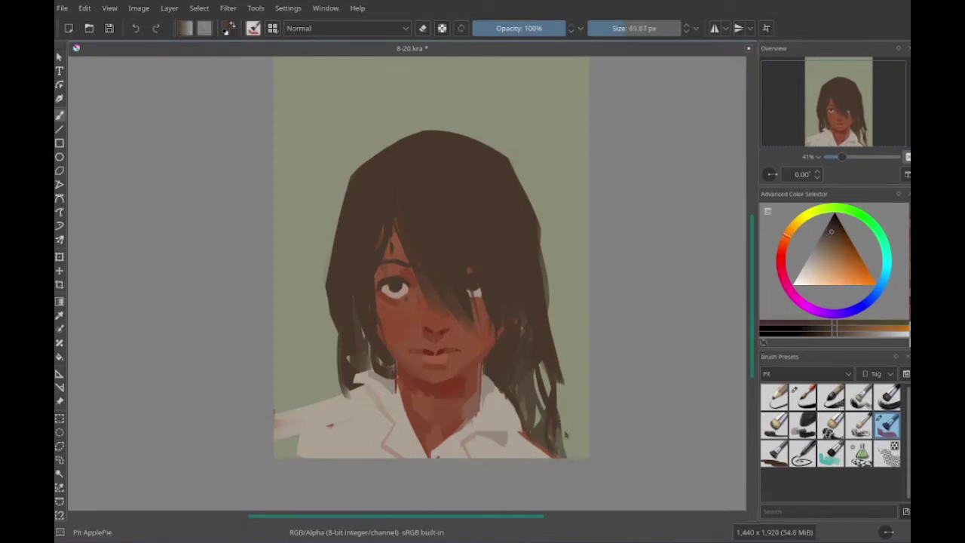
- Repaint the shirt's left collar and shoulder with greyish off-white tones sampled from the shirt
{"action": "left_click", "coordinate": [491, 393], "text": "ctrl"}
{"action": "key", "text": "bracketleft"}
{"action": "key", "text": "bracketleft"}
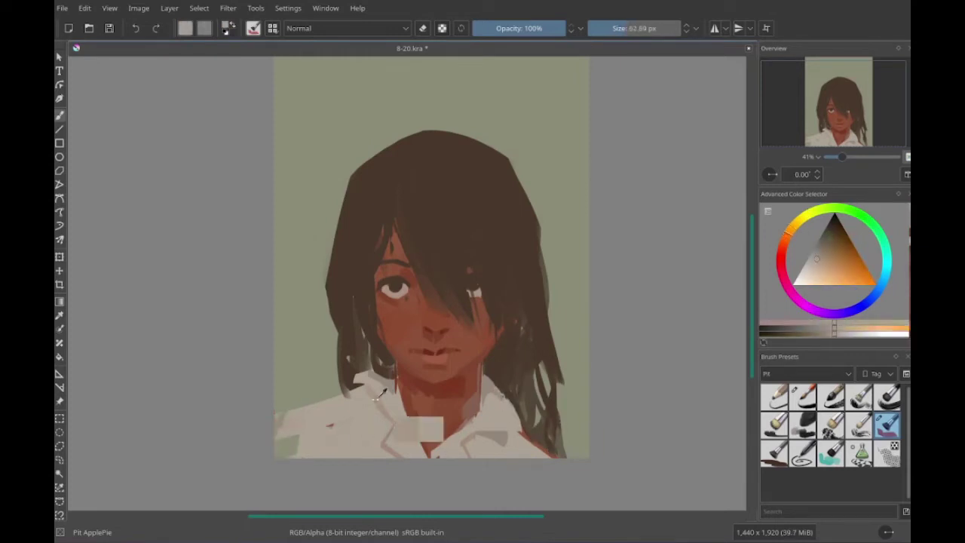
{"action": "left_click_drag", "start_coordinate": [387, 424], "coordinate": [365, 403]}
- Extend the mouth's right corner and touch up the skin around the fringe with sampled skin tones
{"action": "left_click", "coordinate": [456, 350], "text": "ctrl"}
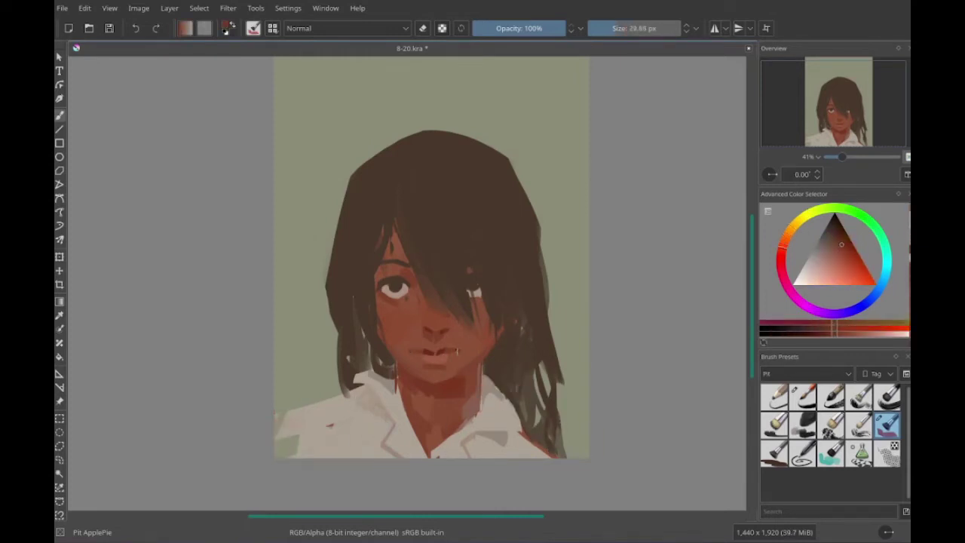
{"action": "left_click", "coordinate": [383, 296], "text": "ctrl"}
{"action": "key", "text": "bracketright"}
{"action": "key", "text": "bracketright"}
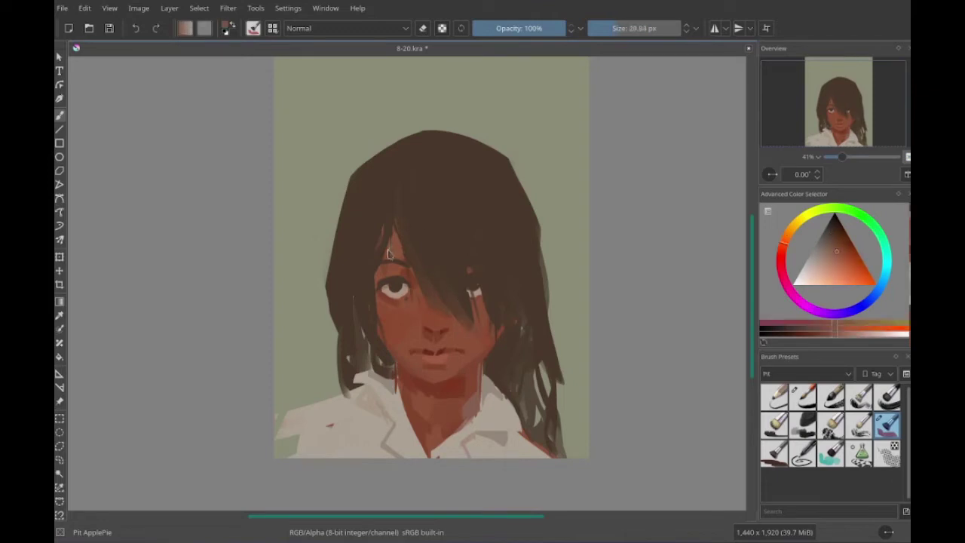
- Add a thin dark brown strand along the outer edge of the hair on the left
{"action": "left_click", "coordinate": [345, 326], "text": "ctrl"}
{"action": "left_click_drag", "start_coordinate": [335, 330], "coordinate": [337, 381]}
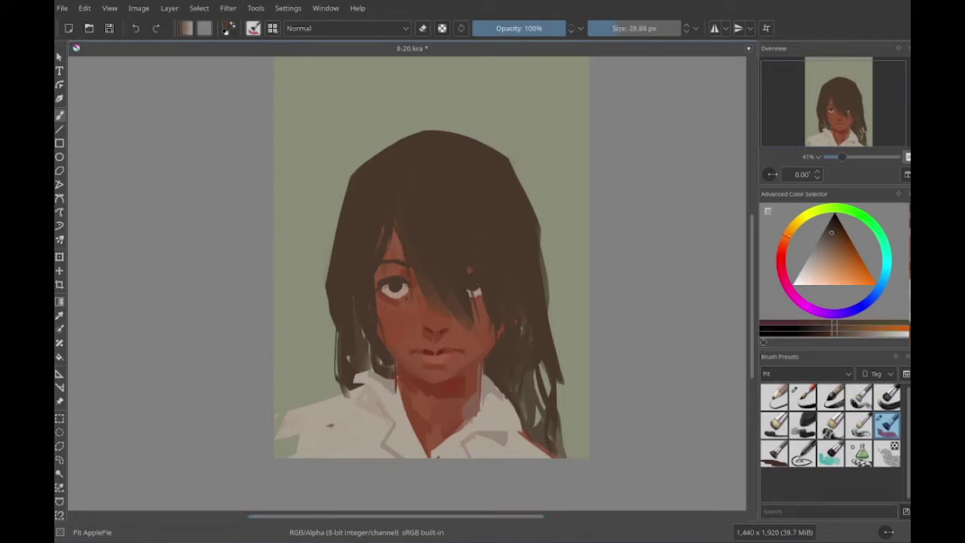
- Refine the chin and jaw with skin tones sampled around the mouth
{"action": "left_click", "coordinate": [422, 360], "text": "ctrl"}
{"action": "mouse_move", "coordinate": [457, 355]}
{"action": "left_mouse_down"}
{"action": "mouse_move", "coordinate": [558, 287]}
{"action": "mouse_move", "coordinate": [441, 362]}
{"action": "mouse_move", "coordinate": [503, 395]}
{"action": "left_mouse_up"}
{"action": "left_click", "coordinate": [441, 363], "text": "ctrl"}
{"action": "left_click_drag", "start_coordinate": [424, 381], "coordinate": [387, 356]}
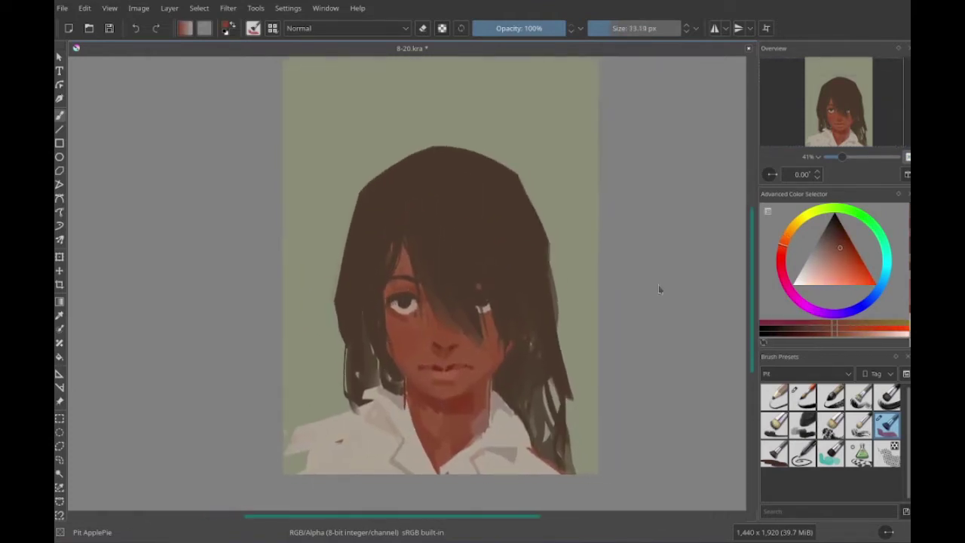
- Shade the nose and adjacent cheek with sampled reddish skin tones, varying the brush size
{"action": "key", "text": "bracketleft"}
{"action": "key", "text": "bracketleft"}
{"action": "key", "text": "bracketleft"}
{"action": "left_click", "coordinate": [444, 353], "text": "ctrl"}
{"action": "left_click", "coordinate": [432, 335], "text": "ctrl"}
{"action": "key", "text": "bracketright"}
{"action": "key", "text": "bracketright"}
{"action": "key", "text": "bracketright"}
{"action": "key", "text": "bracketright"}
{"action": "key", "text": "bracketright"}
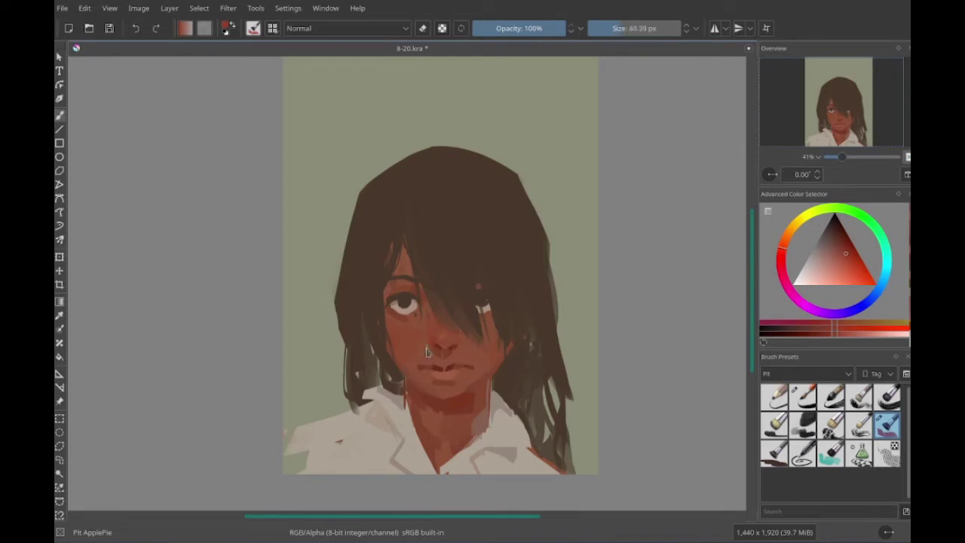
{"action": "mouse_move", "coordinate": [432, 345]}
{"action": "left_mouse_down"}
{"action": "mouse_move", "coordinate": [456, 359]}
{"action": "mouse_move", "coordinate": [428, 353]}
{"action": "mouse_move", "coordinate": [486, 355]}
{"action": "mouse_move", "coordinate": [476, 353]}
{"action": "mouse_move", "coordinate": [463, 222]}
{"action": "left_mouse_up"}
- Refine the lips with a sampled skin tone and brighten the shirt's collar in light off-white
{"action": "key", "text": "bracketleft"}
{"action": "left_click", "coordinate": [435, 322], "text": "ctrl"}
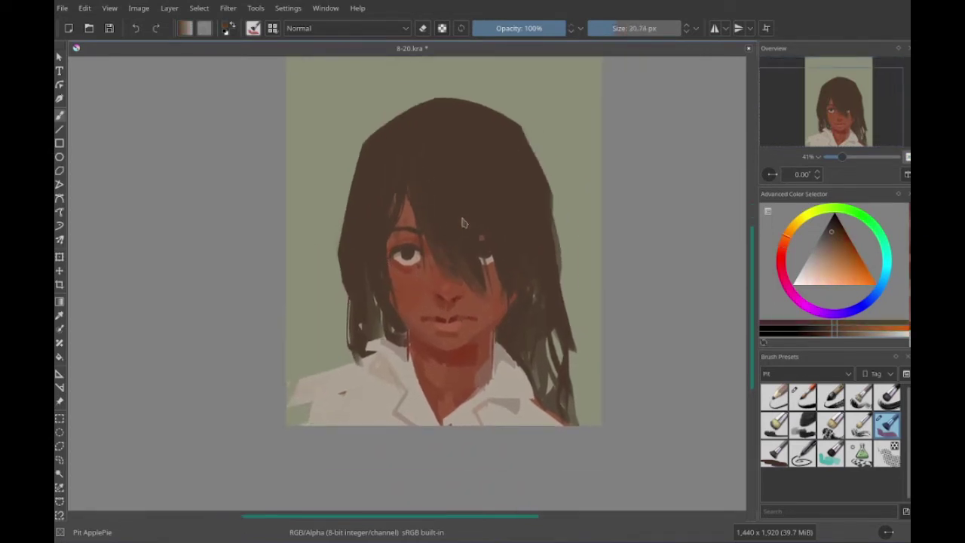
{"action": "mouse_move", "coordinate": [392, 369]}
{"action": "left_mouse_down"}
{"action": "mouse_move", "coordinate": [407, 384]}
{"action": "mouse_move", "coordinate": [331, 403]}
{"action": "mouse_move", "coordinate": [505, 485]}
{"action": "mouse_move", "coordinate": [454, 461]}
{"action": "left_mouse_up"}
{"action": "key", "text": "bracketleft"}
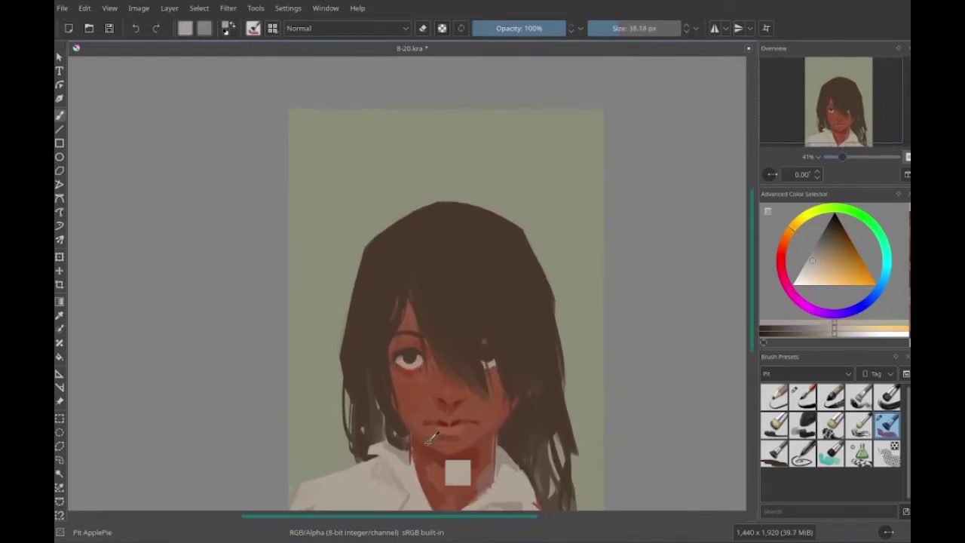
- Touch up both eyes with sampled white and dark brown tones and save the painting
{"action": "left_click", "coordinate": [490, 367], "text": "ctrl"}
{"action": "left_click", "coordinate": [413, 360], "text": "ctrl"}
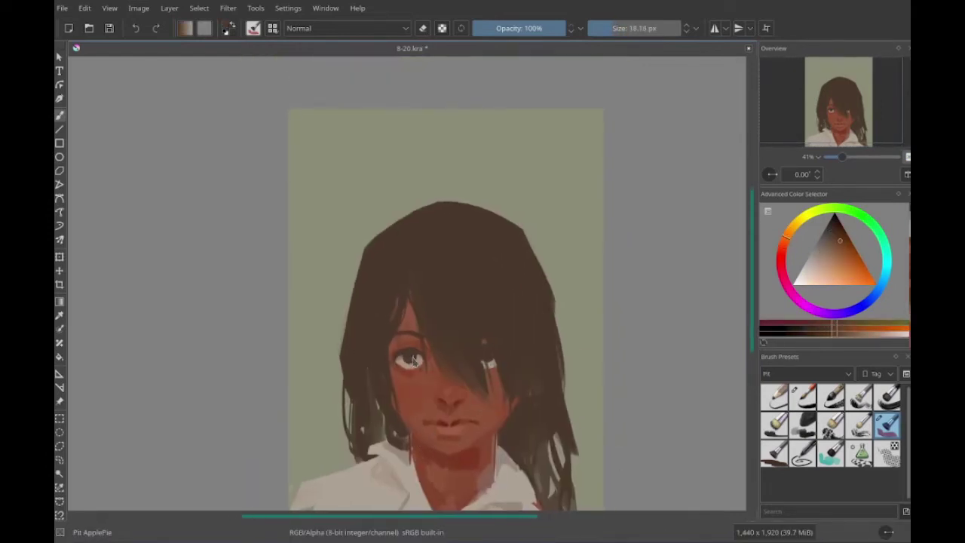
{"action": "left_click_drag", "start_coordinate": [488, 360], "coordinate": [407, 285]}
{"action": "key", "text": "ctrl+s"}
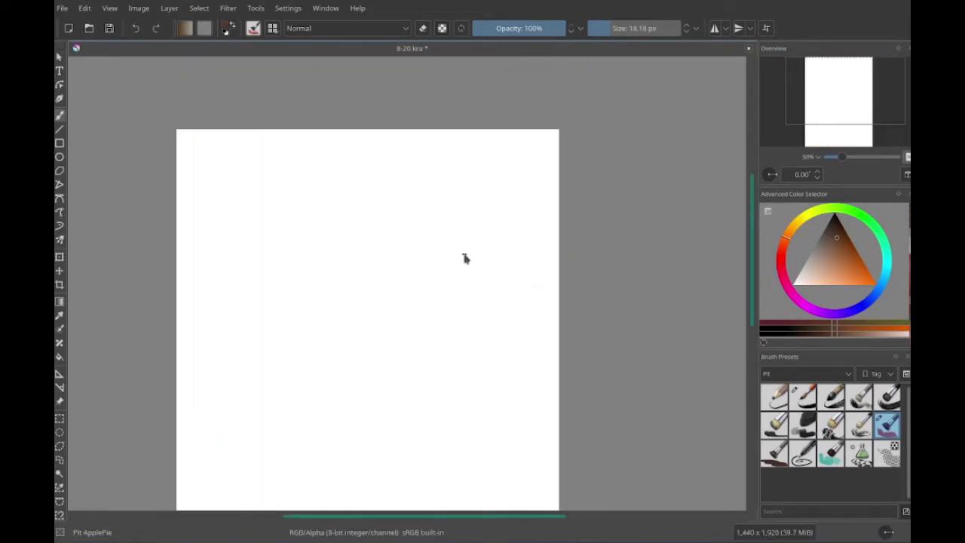
- Sketch the seated figure's lower robe outline and raised knee on the blank canvas with the Ink-7 Brush Rough preset
{"action": "left_click_drag", "start_coordinate": [226, 339], "coordinate": [351, 249]}
{"action": "key", "text": "ctrl+z"}
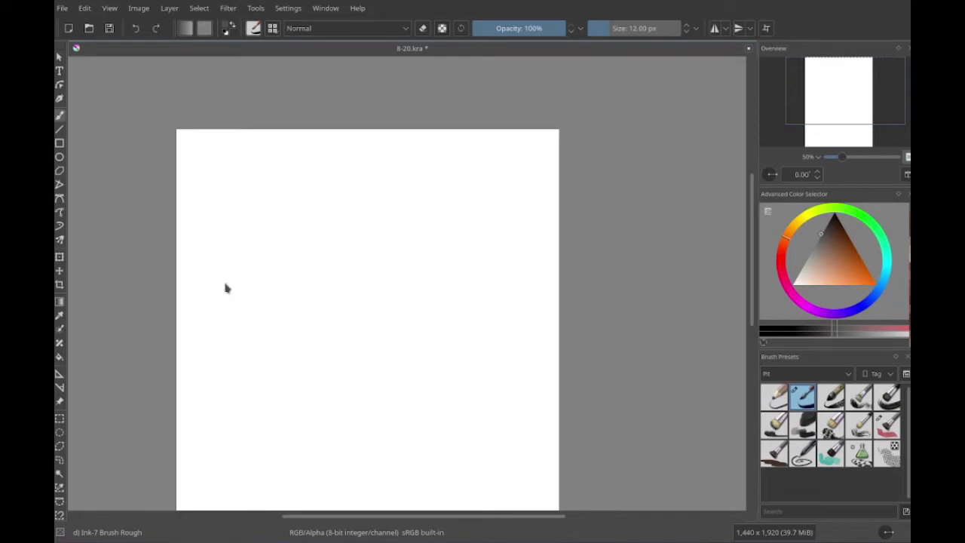
{"action": "left_click_drag", "start_coordinate": [129, 415], "coordinate": [327, 359]}
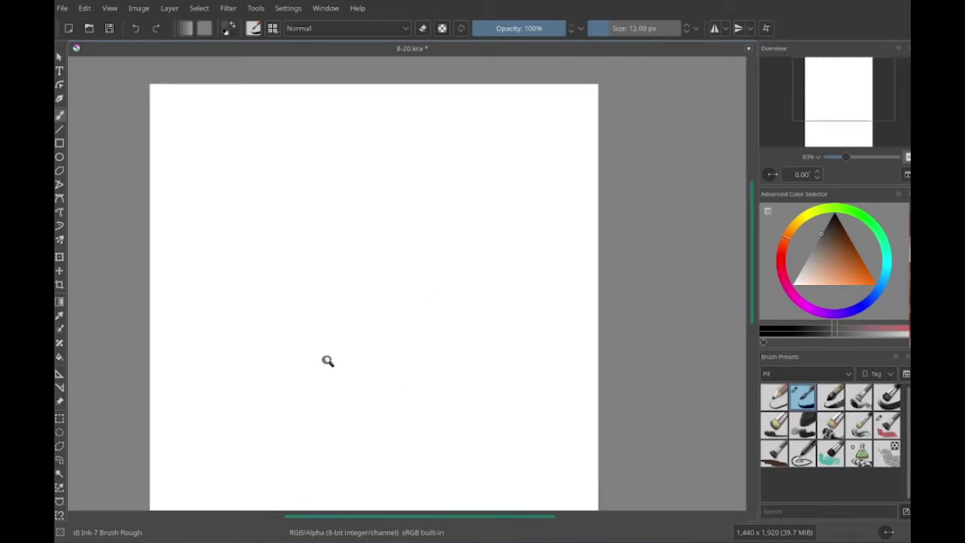
{"action": "left_click_drag", "start_coordinate": [265, 398], "coordinate": [357, 478]}
{"action": "left_click_drag", "start_coordinate": [370, 475], "coordinate": [448, 438]}
{"action": "left_click_drag", "start_coordinate": [401, 468], "coordinate": [457, 382]}
{"action": "left_click_drag", "start_coordinate": [437, 445], "coordinate": [512, 354]}
{"action": "left_click_drag", "start_coordinate": [467, 323], "coordinate": [564, 405]}
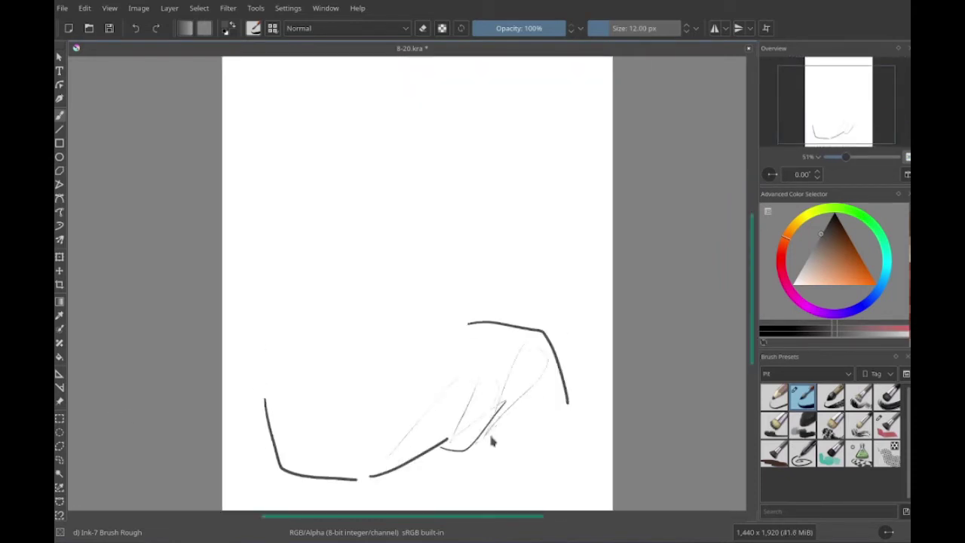
- Sketch the robe's front hem, a fold at the waist and the large bow on the figure's back
{"action": "left_click_drag", "start_coordinate": [484, 441], "coordinate": [583, 418]}
{"action": "left_click_drag", "start_coordinate": [317, 419], "coordinate": [393, 395]}
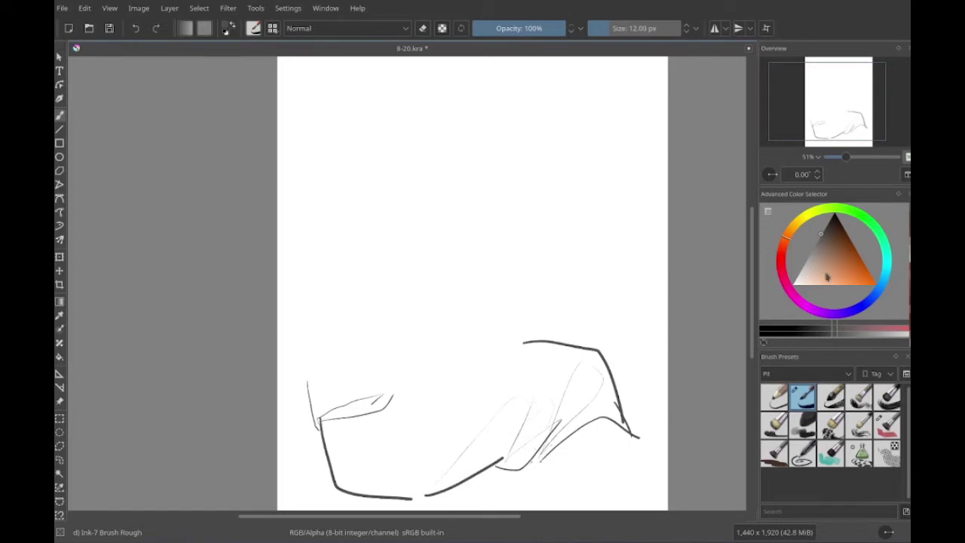
{"action": "scroll", "coordinate": [336, 294], "scroll_direction": "left", "scroll_amount": 2}
{"action": "mouse_move", "coordinate": [322, 299]}
{"action": "left_mouse_down"}
{"action": "mouse_move", "coordinate": [372, 308]}
{"action": "mouse_move", "coordinate": [339, 328]}
{"action": "mouse_move", "coordinate": [377, 345]}
{"action": "mouse_move", "coordinate": [330, 368]}
{"action": "mouse_move", "coordinate": [328, 333]}
{"action": "mouse_move", "coordinate": [406, 346]}
{"action": "left_mouse_up"}
{"action": "scroll", "coordinate": [349, 288], "scroll_direction": "up", "scroll_amount": 1}
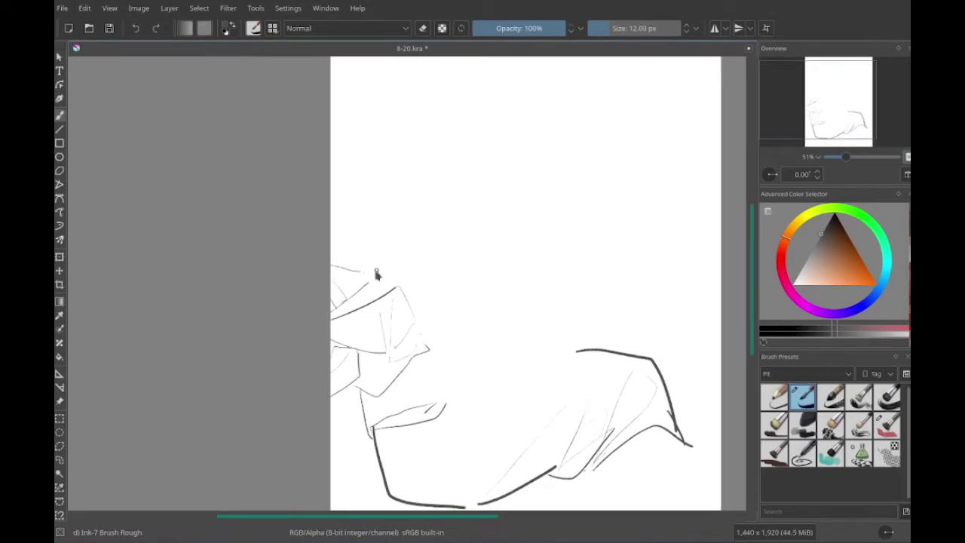
- Sketch the bow's knot, the upper back and the robe's collar
{"action": "mouse_move", "coordinate": [361, 278]}
{"action": "left_mouse_down"}
{"action": "mouse_move", "coordinate": [377, 273]}
{"action": "mouse_move", "coordinate": [343, 297]}
{"action": "left_mouse_up"}
{"action": "scroll", "coordinate": [369, 272], "scroll_direction": "up", "scroll_amount": 1}
{"action": "left_click_drag", "start_coordinate": [361, 249], "coordinate": [449, 239]}
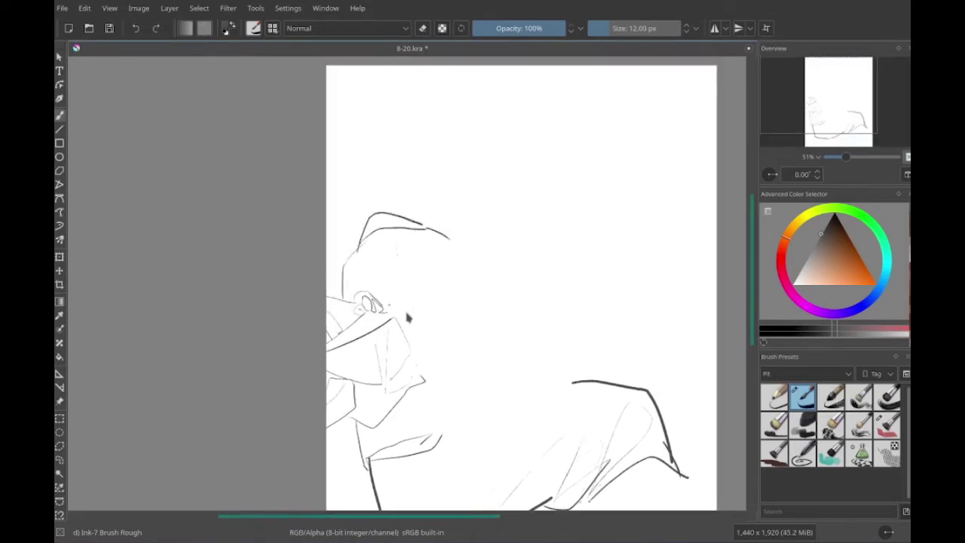
- Draw the long hanging sleeve from the shoulder to its cuff, with light fold lines near the elbow
{"action": "left_click_drag", "start_coordinate": [388, 256], "coordinate": [415, 336]}
{"action": "left_click_drag", "start_coordinate": [474, 332], "coordinate": [445, 241]}
{"action": "scroll", "coordinate": [445, 241], "scroll_direction": "down", "scroll_amount": 2}
{"action": "mouse_move", "coordinate": [419, 323]}
{"action": "left_mouse_down"}
{"action": "mouse_move", "coordinate": [459, 381]}
{"action": "mouse_move", "coordinate": [522, 371]}
{"action": "left_mouse_up"}
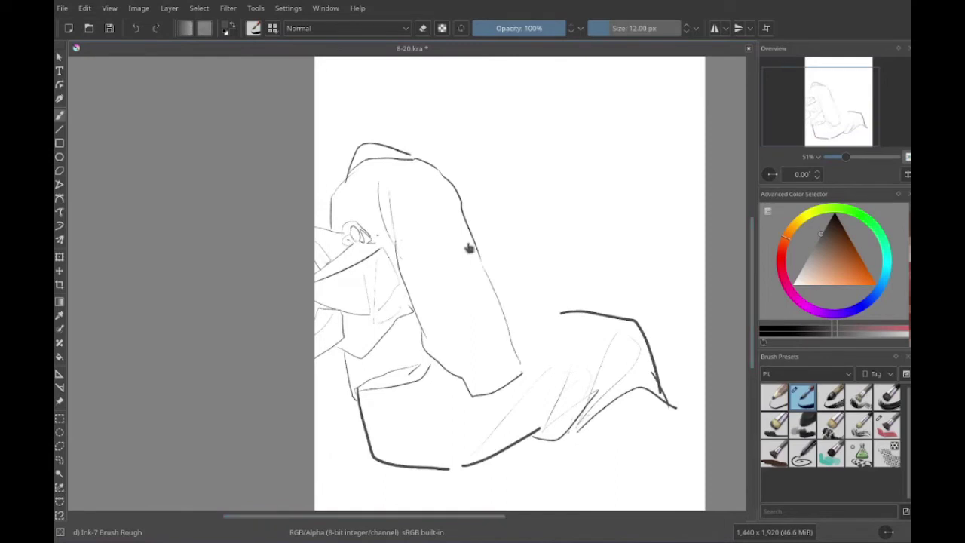
{"action": "left_click_drag", "start_coordinate": [469, 248], "coordinate": [523, 355]}
{"action": "scroll", "coordinate": [515, 295], "scroll_direction": "up", "scroll_amount": 2}
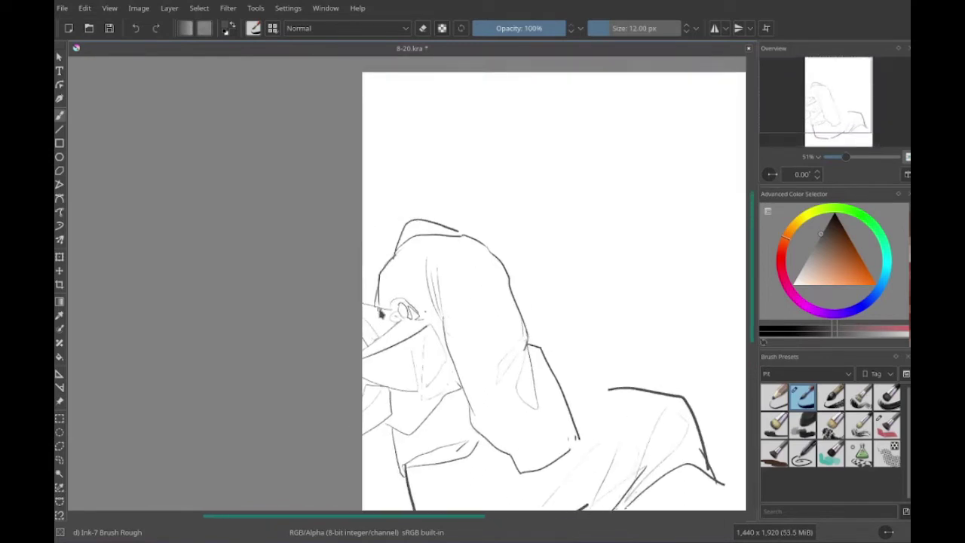
- Connect the sleeve's cuff to the thigh and darken the robe's edge below the bow
{"action": "scroll", "coordinate": [381, 314], "scroll_direction": "down", "scroll_amount": 3}
{"action": "left_click_drag", "start_coordinate": [522, 318], "coordinate": [561, 349]}
{"action": "left_click_drag", "start_coordinate": [353, 354], "coordinate": [407, 371]}
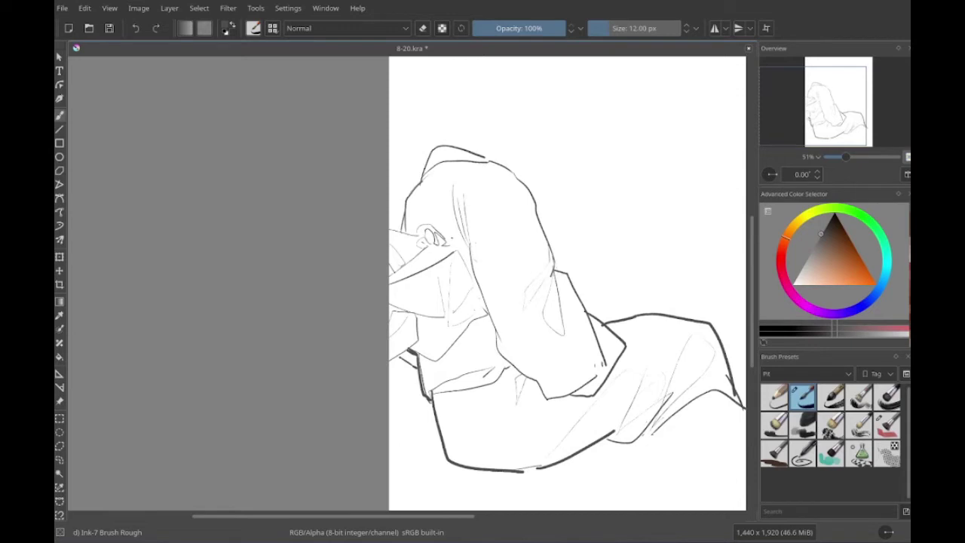
- Sketch the outstretched forearm and hand, the sword's round guard and the scabbard line behind the back
{"action": "mouse_move", "coordinate": [197, 431]}
{"action": "left_mouse_down"}
{"action": "mouse_move", "coordinate": [325, 377]}
{"action": "mouse_move", "coordinate": [399, 370]}
{"action": "mouse_move", "coordinate": [448, 309]}
{"action": "mouse_move", "coordinate": [493, 305]}
{"action": "mouse_move", "coordinate": [520, 270]}
{"action": "mouse_move", "coordinate": [541, 269]}
{"action": "mouse_move", "coordinate": [549, 309]}
{"action": "mouse_move", "coordinate": [528, 300]}
{"action": "left_mouse_up"}
{"action": "left_click_drag", "start_coordinate": [532, 263], "coordinate": [512, 269]}
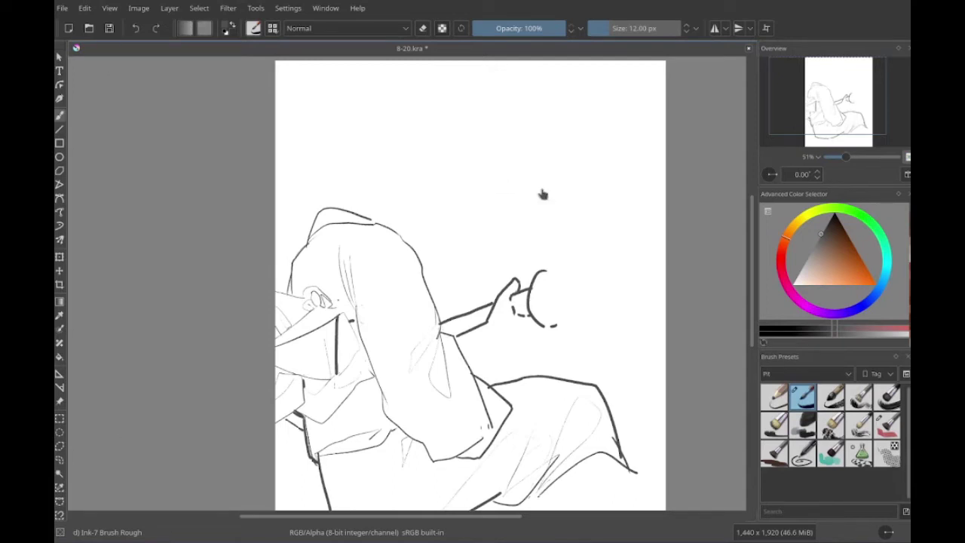
{"action": "left_click_drag", "start_coordinate": [283, 322], "coordinate": [445, 338]}
{"action": "left_click_drag", "start_coordinate": [517, 343], "coordinate": [480, 377]}
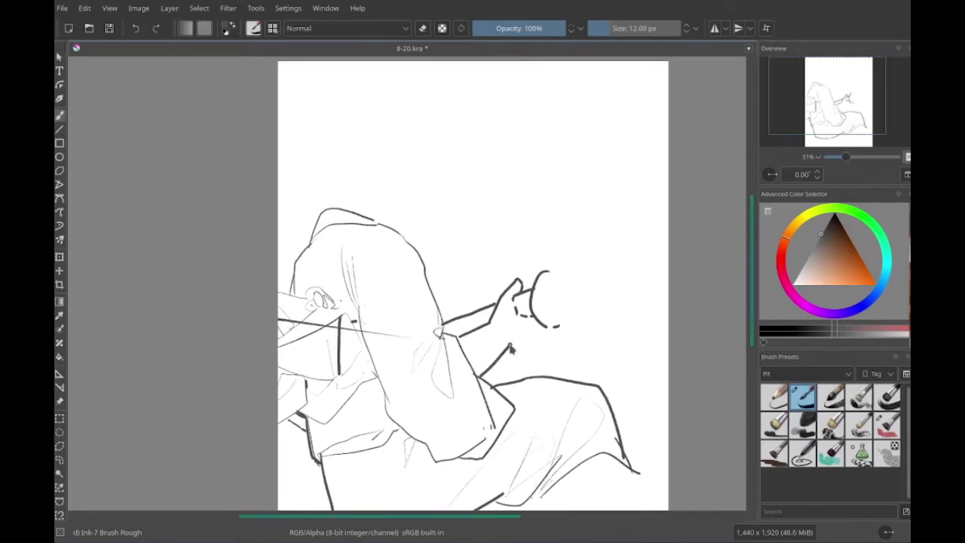
{"action": "left_click_drag", "start_coordinate": [520, 343], "coordinate": [553, 336]}
- Draw the gripping fingers, the sword's wrapped hilt and the ribbon tied beside the hand
{"action": "left_click_drag", "start_coordinate": [523, 270], "coordinate": [510, 336]}
{"action": "mouse_move", "coordinate": [453, 383]}
{"action": "left_mouse_down"}
{"action": "mouse_move", "coordinate": [463, 401]}
{"action": "mouse_move", "coordinate": [483, 377]}
{"action": "mouse_move", "coordinate": [450, 397]}
{"action": "left_mouse_up"}
{"action": "mouse_move", "coordinate": [527, 354]}
{"action": "left_mouse_down"}
{"action": "mouse_move", "coordinate": [532, 392]}
{"action": "mouse_move", "coordinate": [541, 384]}
{"action": "mouse_move", "coordinate": [558, 411]}
{"action": "mouse_move", "coordinate": [568, 369]}
{"action": "mouse_move", "coordinate": [641, 354]}
{"action": "left_mouse_up"}
{"action": "mouse_move", "coordinate": [528, 405]}
{"action": "left_mouse_down"}
{"action": "mouse_move", "coordinate": [554, 422]}
{"action": "mouse_move", "coordinate": [595, 411]}
{"action": "left_mouse_up"}
- Erase the stray lines crossing the sleeve and the bow, then return to drawing
{"action": "key", "text": "e"}
{"action": "left_click_drag", "start_coordinate": [446, 423], "coordinate": [528, 349]}
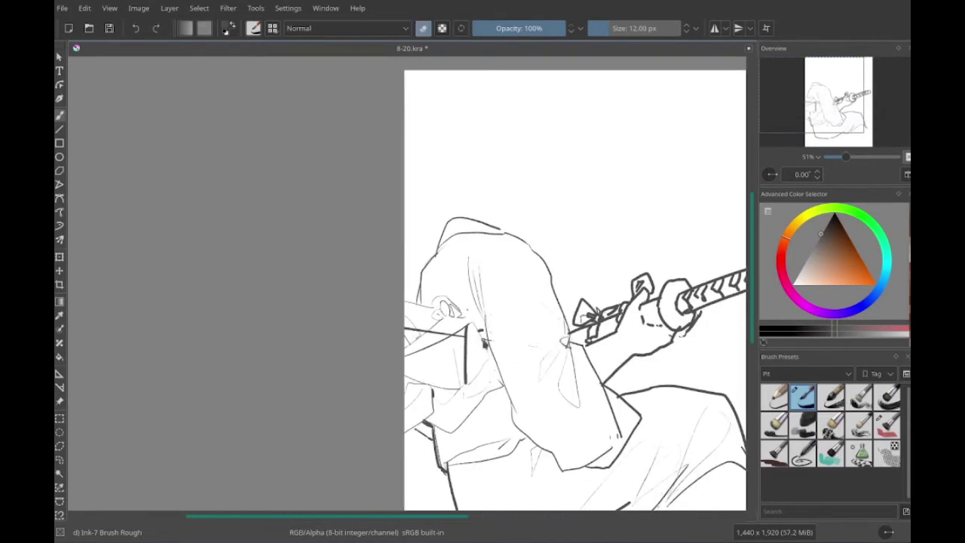
{"action": "left_click_drag", "start_coordinate": [447, 340], "coordinate": [439, 368]}
{"action": "key", "text": "e"}
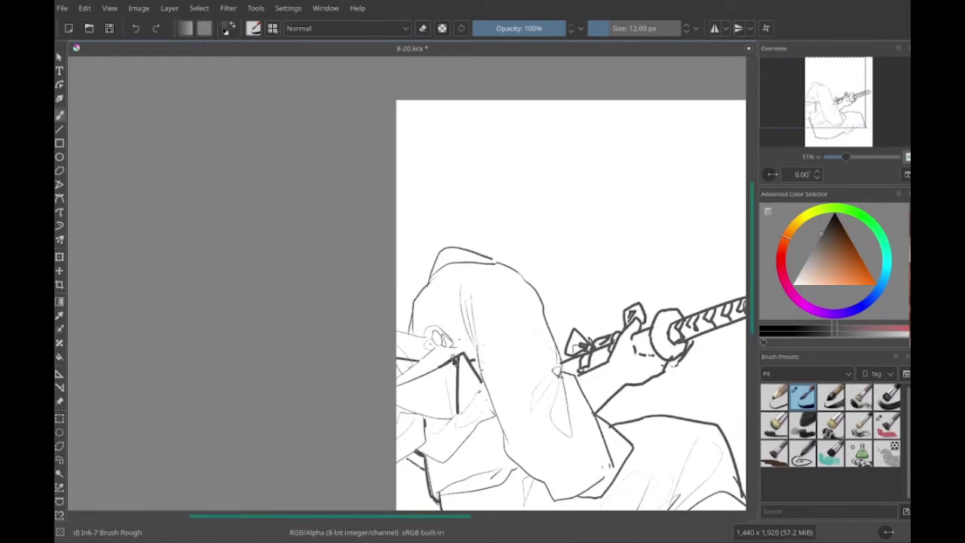
- Sketch the neck, the head outline and the face in profile, then undo the last stroke
{"action": "mouse_move", "coordinate": [453, 234]}
{"action": "left_mouse_down"}
{"action": "mouse_move", "coordinate": [426, 312]}
{"action": "mouse_move", "coordinate": [433, 290]}
{"action": "left_mouse_up"}
{"action": "mouse_move", "coordinate": [452, 339]}
{"action": "left_mouse_down"}
{"action": "mouse_move", "coordinate": [433, 242]}
{"action": "mouse_move", "coordinate": [453, 309]}
{"action": "left_mouse_up"}
{"action": "mouse_move", "coordinate": [433, 197]}
{"action": "left_mouse_down"}
{"action": "mouse_move", "coordinate": [498, 177]}
{"action": "mouse_move", "coordinate": [524, 234]}
{"action": "mouse_move", "coordinate": [491, 307]}
{"action": "left_mouse_up"}
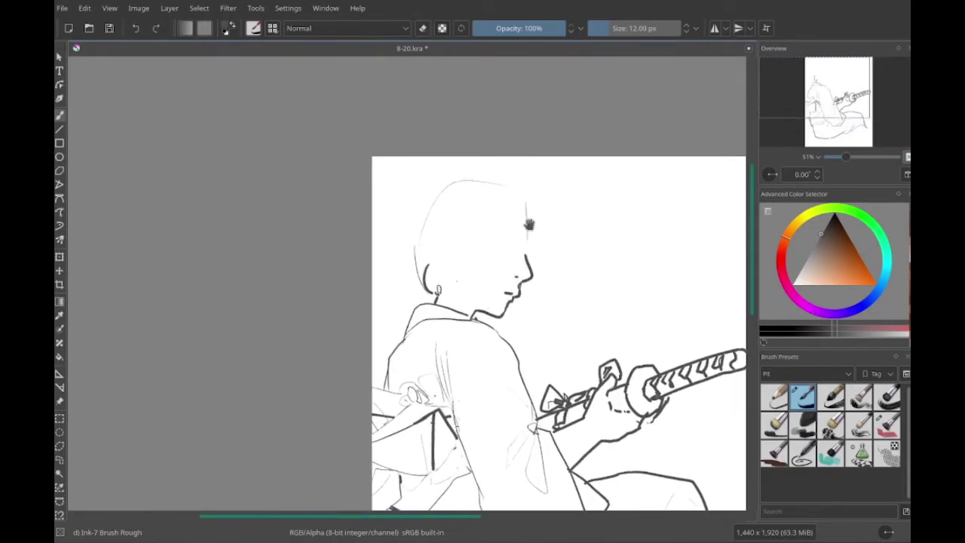
{"action": "left_click_drag", "start_coordinate": [529, 224], "coordinate": [513, 215]}
{"action": "key", "text": "ctrl+z"}
- Draw the jaw line, a flower ornament in the hair and a curved lock falling behind the neck
{"action": "left_click_drag", "start_coordinate": [453, 249], "coordinate": [489, 264]}
{"action": "left_click_drag", "start_coordinate": [444, 212], "coordinate": [462, 226]}
{"action": "mouse_move", "coordinate": [441, 218]}
{"action": "left_mouse_down"}
{"action": "mouse_move", "coordinate": [430, 213]}
{"action": "mouse_move", "coordinate": [452, 222]}
{"action": "mouse_move", "coordinate": [426, 324]}
{"action": "left_mouse_up"}
{"action": "left_click_drag", "start_coordinate": [441, 271], "coordinate": [443, 278]}
{"action": "left_click_drag", "start_coordinate": [462, 211], "coordinate": [451, 245]}
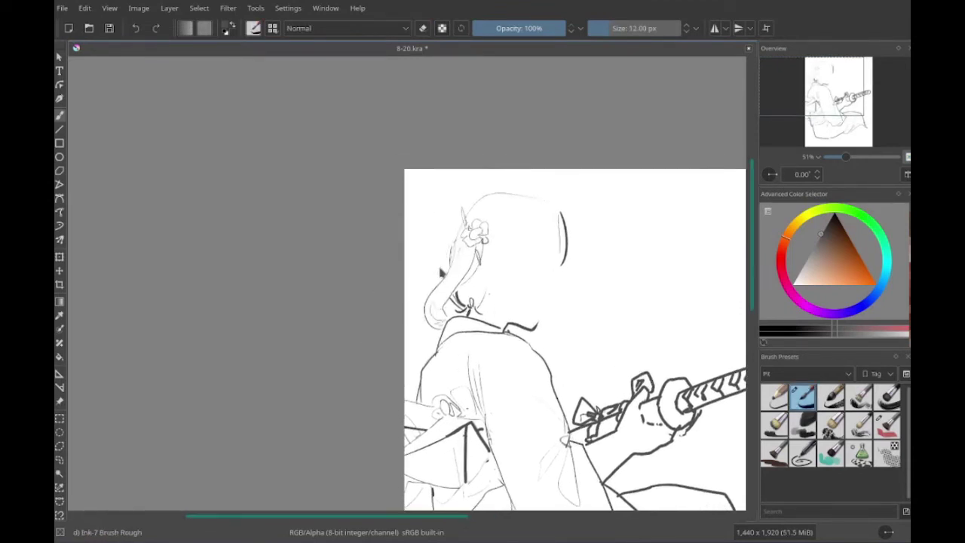
{"action": "scroll", "coordinate": [442, 273], "scroll_direction": "down", "scroll_amount": 5}
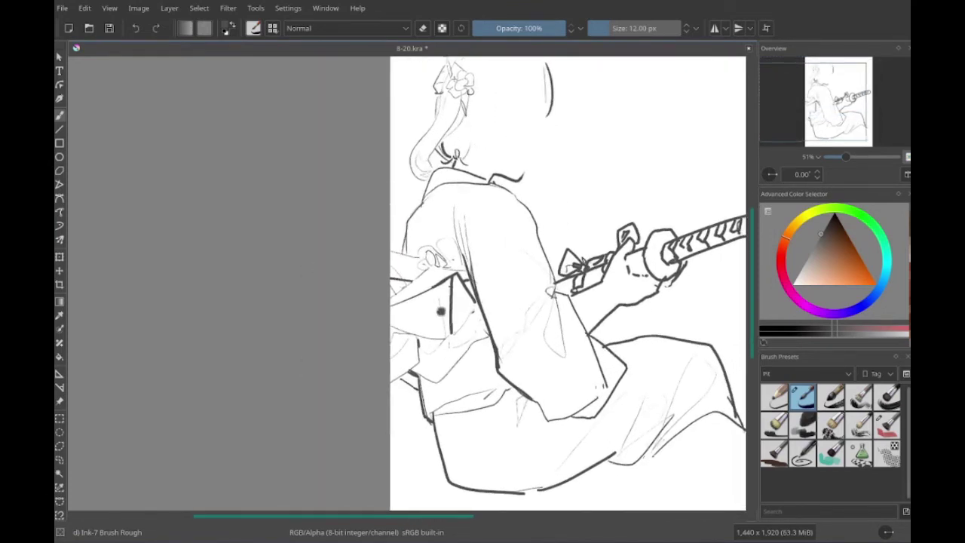
{"action": "scroll", "coordinate": [441, 311], "scroll_direction": "up", "scroll_amount": 5}
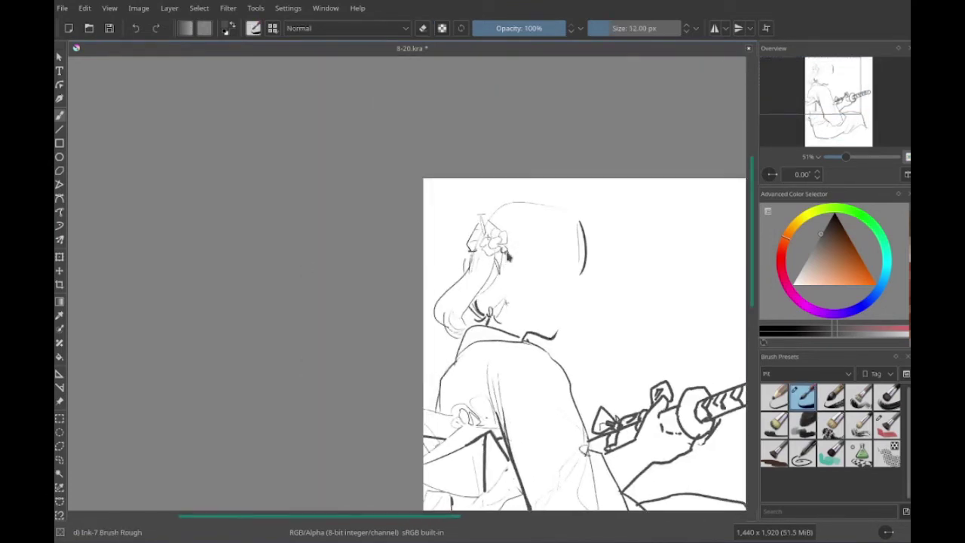
- Add larger petals to the hair ornament, round off the head outline and draw a long side strand
{"action": "mouse_move", "coordinate": [507, 256]}
{"action": "left_mouse_down"}
{"action": "mouse_move", "coordinate": [528, 219]}
{"action": "mouse_move", "coordinate": [573, 200]}
{"action": "left_mouse_up"}
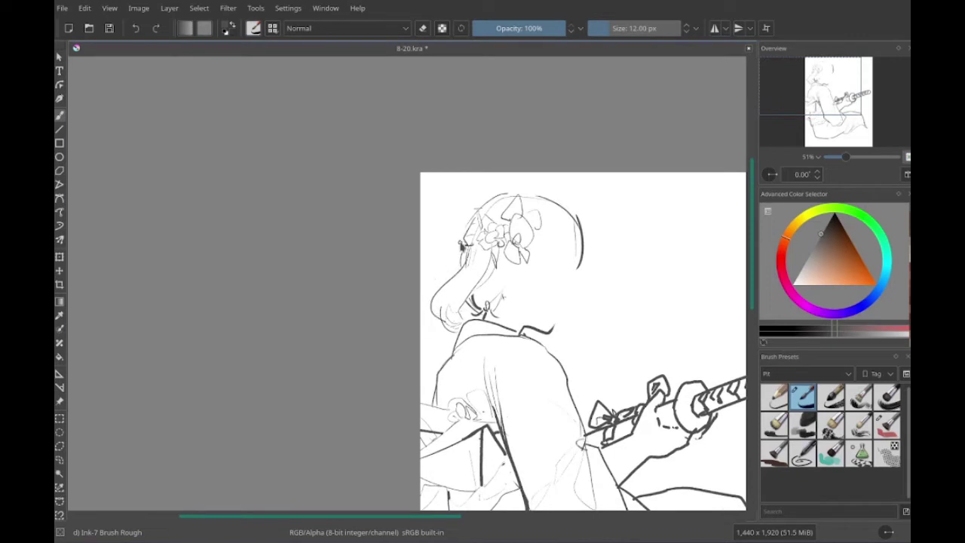
{"action": "left_click_drag", "start_coordinate": [462, 245], "coordinate": [472, 215]}
{"action": "left_click_drag", "start_coordinate": [532, 227], "coordinate": [535, 324]}
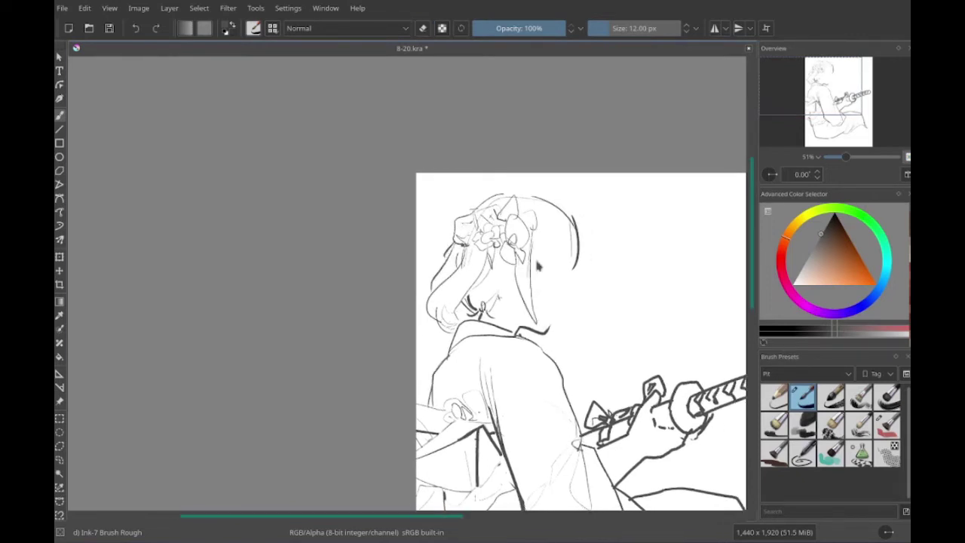
- Draw the ear, straight bangs and the eye, and ink the face profile from forehead to chin
{"action": "mouse_move", "coordinate": [507, 273]}
{"action": "left_mouse_down"}
{"action": "mouse_move", "coordinate": [500, 301]}
{"action": "mouse_move", "coordinate": [516, 294]}
{"action": "mouse_move", "coordinate": [516, 304]}
{"action": "left_mouse_up"}
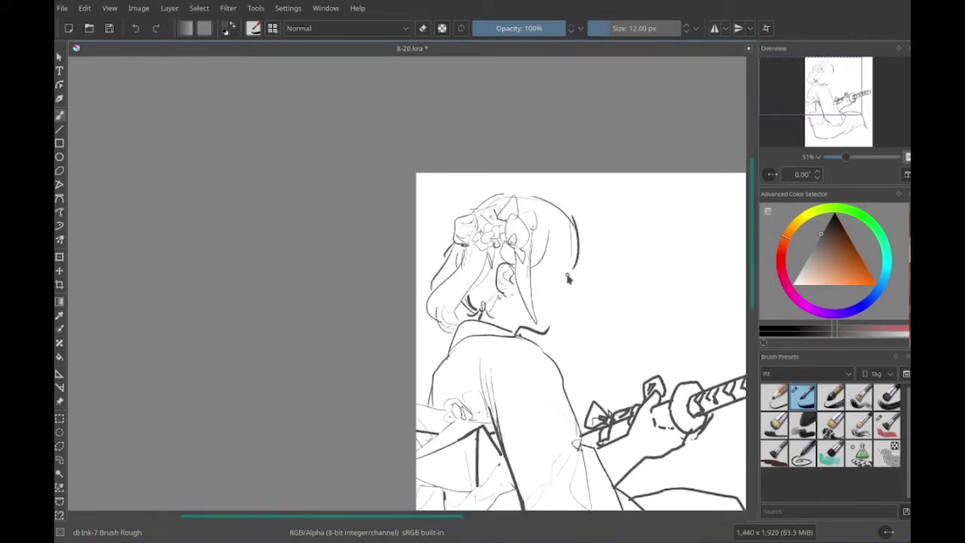
{"action": "left_click_drag", "start_coordinate": [541, 273], "coordinate": [553, 276]}
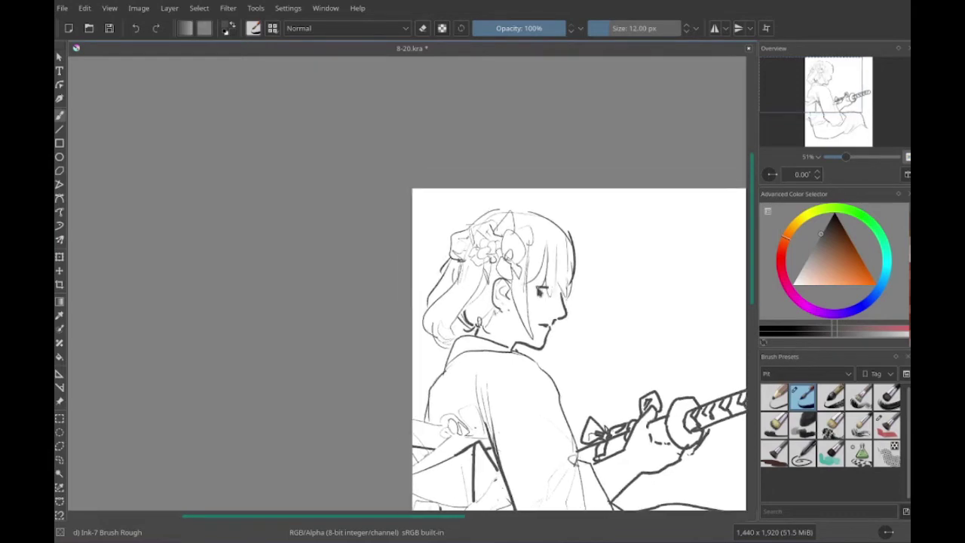
{"action": "mouse_move", "coordinate": [479, 342]}
{"action": "left_mouse_down"}
{"action": "mouse_move", "coordinate": [387, 307]}
{"action": "mouse_move", "coordinate": [525, 298]}
{"action": "left_mouse_up"}
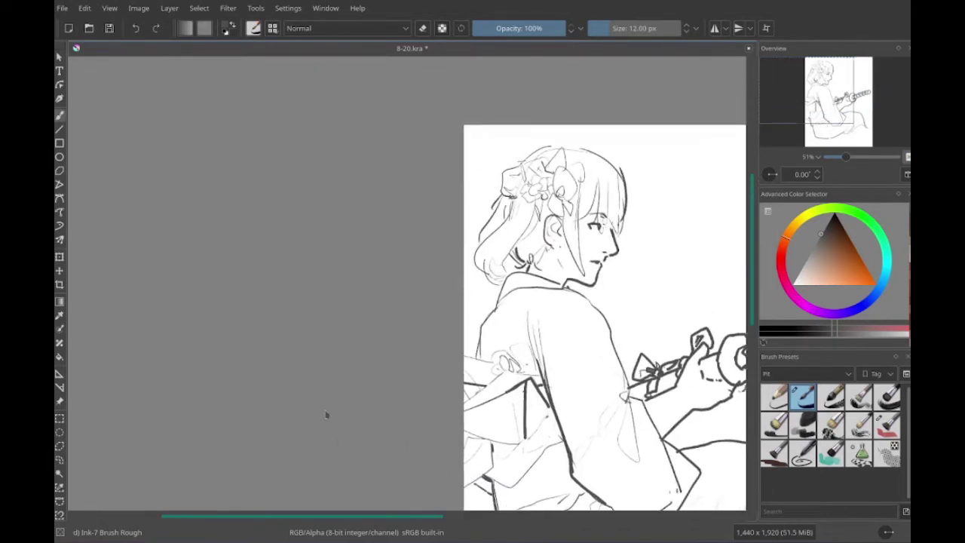
- Redraw the hair behind the neck as a smooth bob with inner strands and add dark accents below the hair flowers
{"action": "key", "text": "e"}
{"action": "key", "text": "e"}
{"action": "left_click_drag", "start_coordinate": [500, 221], "coordinate": [504, 226]}
{"action": "left_click_drag", "start_coordinate": [516, 167], "coordinate": [493, 282]}
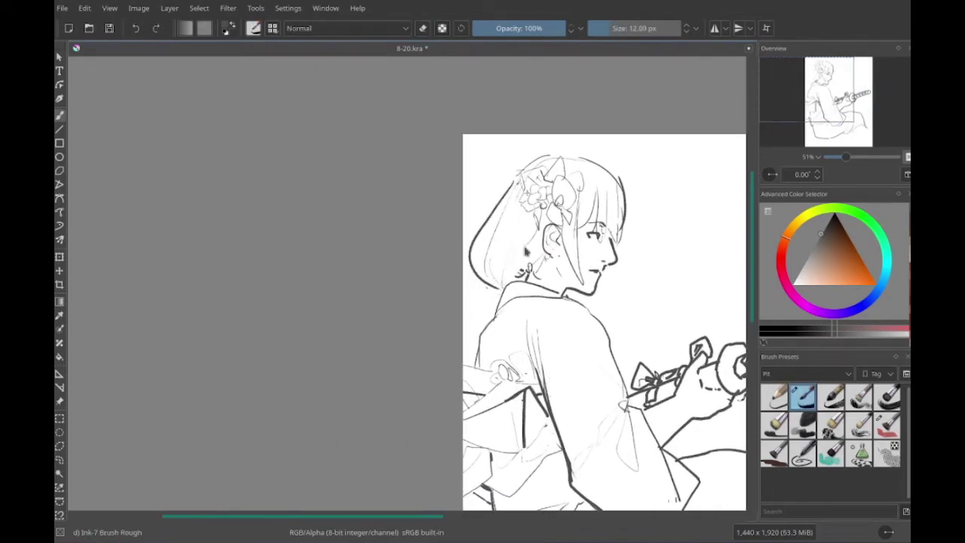
{"action": "left_click_drag", "start_coordinate": [521, 214], "coordinate": [526, 281]}
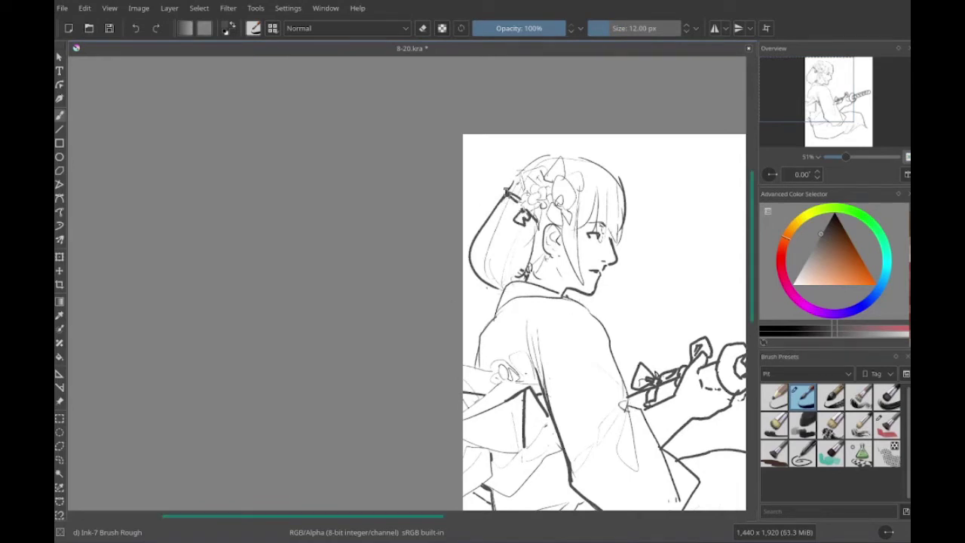
{"action": "left_click_drag", "start_coordinate": [562, 220], "coordinate": [582, 282]}
{"action": "mouse_move", "coordinate": [513, 189]}
{"action": "left_mouse_down"}
{"action": "mouse_move", "coordinate": [527, 175]}
{"action": "mouse_move", "coordinate": [522, 204]}
{"action": "left_mouse_up"}
- Outline the rounded knot of the sash bow on the figure's back and thicken the collar line
{"action": "mouse_move", "coordinate": [495, 352]}
{"action": "left_mouse_down"}
{"action": "mouse_move", "coordinate": [315, 278]}
{"action": "mouse_move", "coordinate": [292, 280]}
{"action": "mouse_move", "coordinate": [433, 263]}
{"action": "mouse_move", "coordinate": [422, 338]}
{"action": "mouse_move", "coordinate": [431, 337]}
{"action": "left_mouse_up"}
{"action": "mouse_move", "coordinate": [365, 357]}
{"action": "left_mouse_down"}
{"action": "mouse_move", "coordinate": [273, 379]}
{"action": "mouse_move", "coordinate": [328, 427]}
{"action": "mouse_move", "coordinate": [308, 414]}
{"action": "left_mouse_up"}
{"action": "key", "text": "e"}
{"action": "mouse_move", "coordinate": [449, 328]}
{"action": "left_mouse_down"}
{"action": "mouse_move", "coordinate": [483, 355]}
{"action": "mouse_move", "coordinate": [349, 167]}
{"action": "mouse_move", "coordinate": [435, 258]}
{"action": "mouse_move", "coordinate": [448, 257]}
{"action": "mouse_move", "coordinate": [441, 249]}
{"action": "left_mouse_up"}
{"action": "left_click_drag", "start_coordinate": [497, 258], "coordinate": [444, 124]}
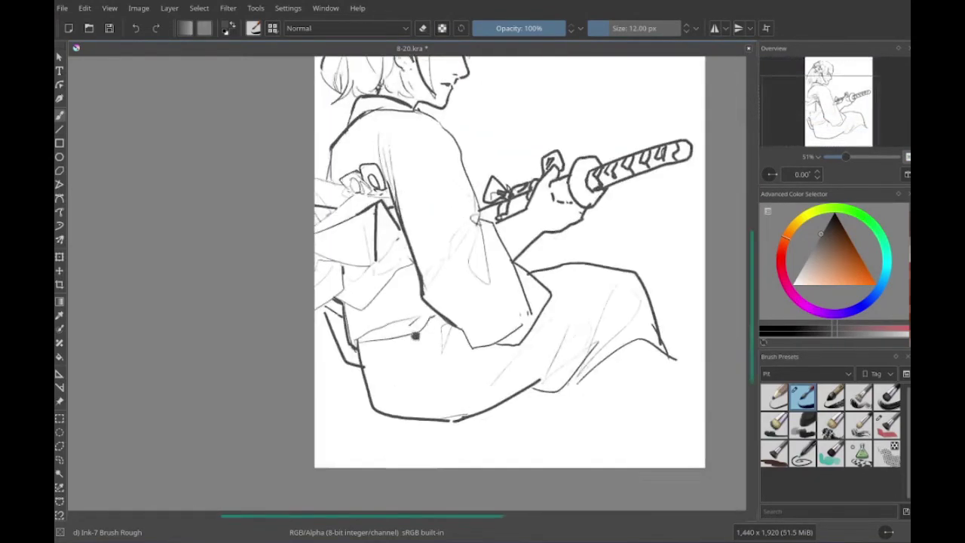
- Draw two bare feet extending from under the robe's hem
{"action": "left_click_drag", "start_coordinate": [532, 412], "coordinate": [566, 402]}
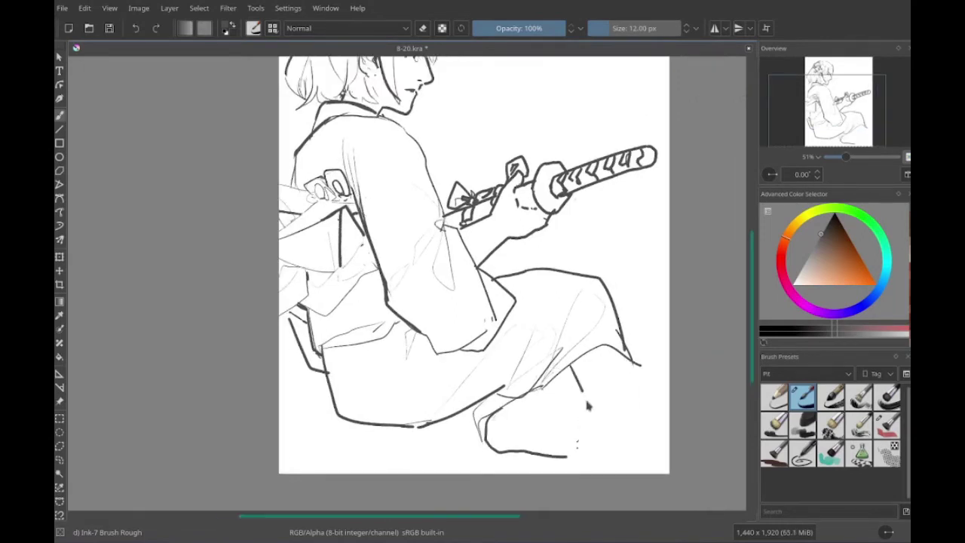
{"action": "mouse_move", "coordinate": [648, 393]}
{"action": "left_mouse_down"}
{"action": "mouse_move", "coordinate": [561, 480]}
{"action": "mouse_move", "coordinate": [540, 479]}
{"action": "left_mouse_up"}
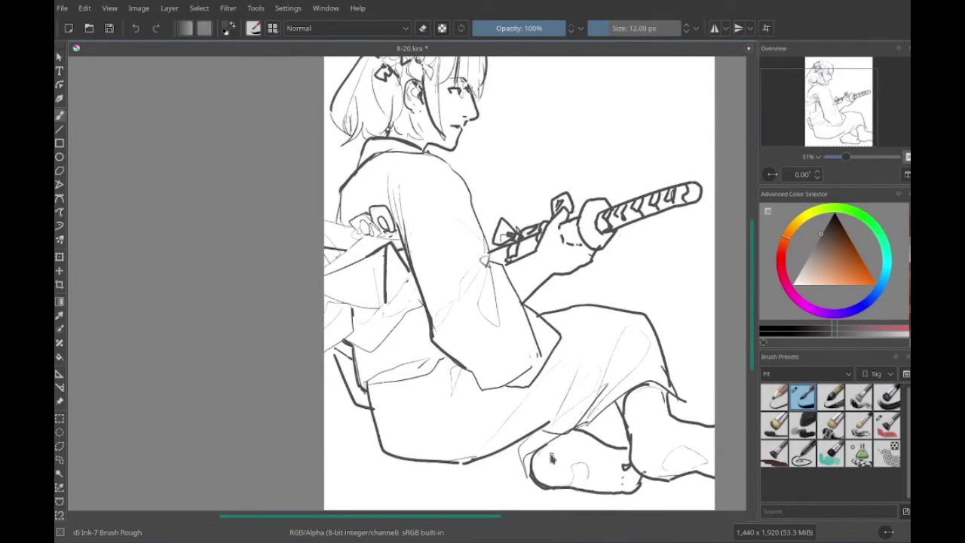
{"action": "mouse_move", "coordinate": [552, 457]}
{"action": "left_mouse_down"}
{"action": "mouse_move", "coordinate": [566, 490]}
{"action": "mouse_move", "coordinate": [569, 422]}
{"action": "mouse_move", "coordinate": [558, 450]}
{"action": "mouse_move", "coordinate": [450, 342]}
{"action": "mouse_move", "coordinate": [553, 435]}
{"action": "mouse_move", "coordinate": [562, 413]}
{"action": "mouse_move", "coordinate": [503, 413]}
{"action": "mouse_move", "coordinate": [503, 396]}
{"action": "left_mouse_up"}
{"action": "key", "text": "e"}
{"action": "key", "text": "e"}
- Strengthen the outline of the sash bow and fill dark shadows in its folds and the lower robe folds
{"action": "left_click_drag", "start_coordinate": [482, 302], "coordinate": [647, 366]}
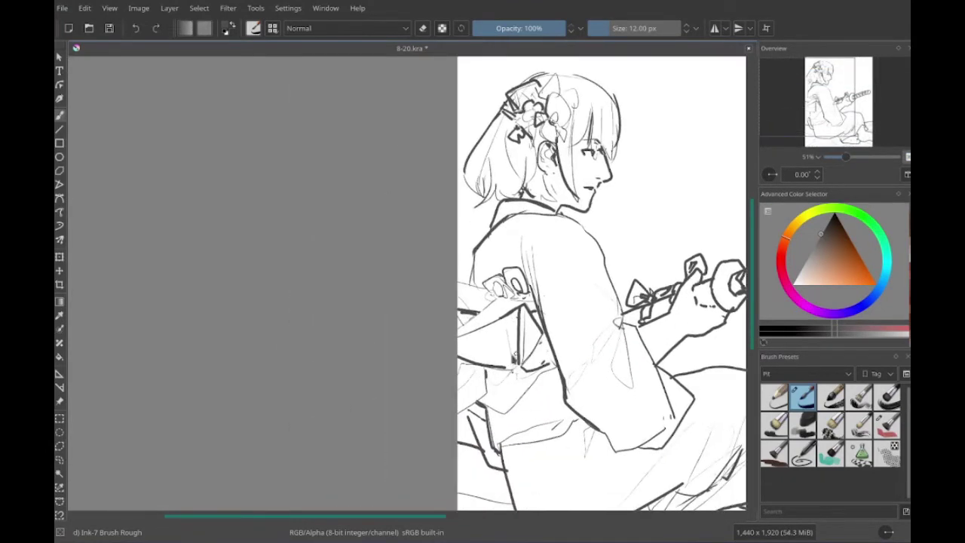
{"action": "mouse_move", "coordinate": [482, 368]}
{"action": "left_mouse_down"}
{"action": "mouse_move", "coordinate": [480, 392]}
{"action": "mouse_move", "coordinate": [505, 388]}
{"action": "mouse_move", "coordinate": [483, 405]}
{"action": "mouse_move", "coordinate": [391, 344]}
{"action": "mouse_move", "coordinate": [498, 337]}
{"action": "mouse_move", "coordinate": [407, 251]}
{"action": "left_mouse_up"}
{"action": "key", "text": "e"}
{"action": "key", "text": "e"}
{"action": "left_click_drag", "start_coordinate": [623, 375], "coordinate": [500, 438]}
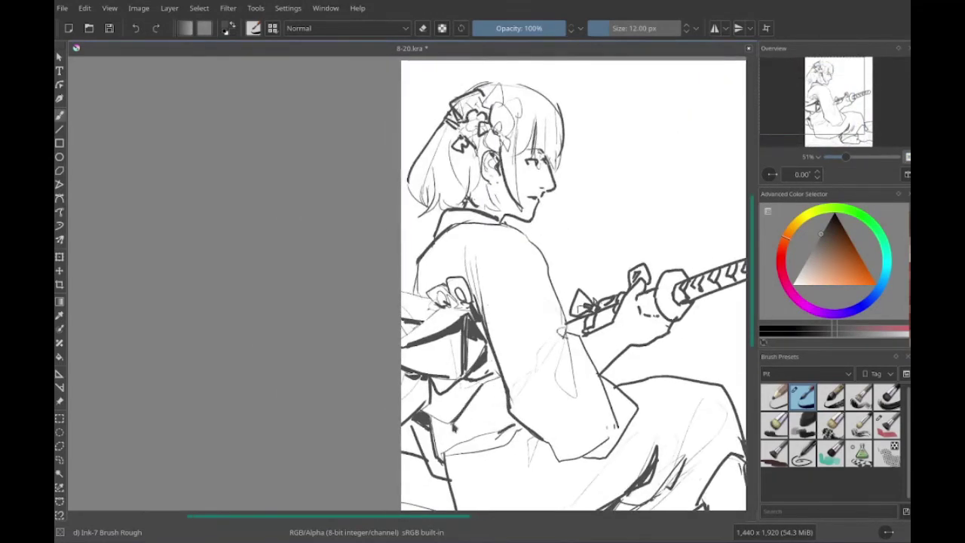
- Sketch cloth creases on the ground around the seated figure and save the drawing
{"action": "mouse_move", "coordinate": [493, 378]}
{"action": "left_mouse_down"}
{"action": "mouse_move", "coordinate": [532, 370]}
{"action": "mouse_move", "coordinate": [510, 291]}
{"action": "left_mouse_up"}
{"action": "left_click_drag", "start_coordinate": [618, 378], "coordinate": [542, 309]}
{"action": "key", "text": "ctrl+s"}
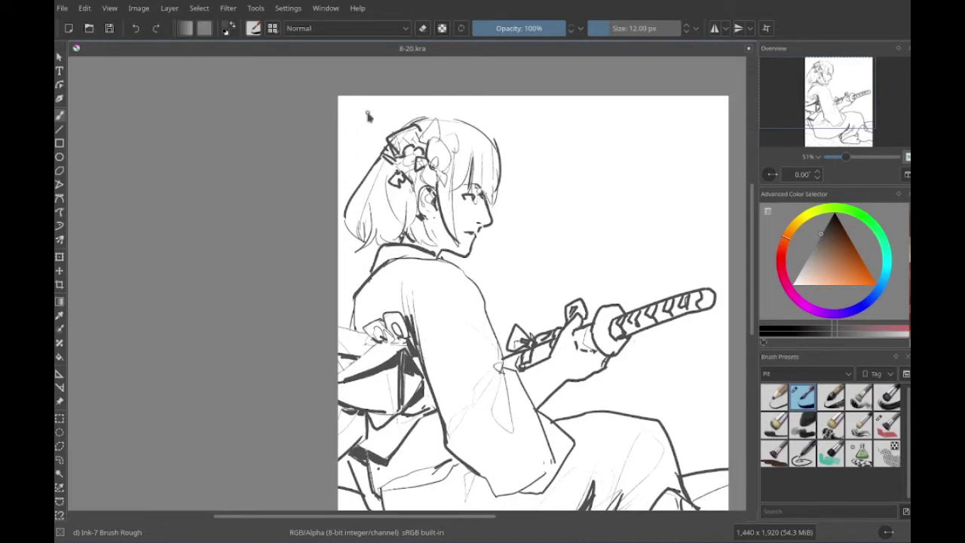
- Fill the sword's scabbard with black and shade the gap between the hand and the guard
{"action": "key", "text": "e"}
{"action": "mouse_move", "coordinate": [559, 399]}
{"action": "left_mouse_down"}
{"action": "mouse_move", "coordinate": [588, 368]}
{"action": "mouse_move", "coordinate": [588, 325]}
{"action": "mouse_move", "coordinate": [538, 190]}
{"action": "mouse_move", "coordinate": [508, 270]}
{"action": "left_mouse_up"}
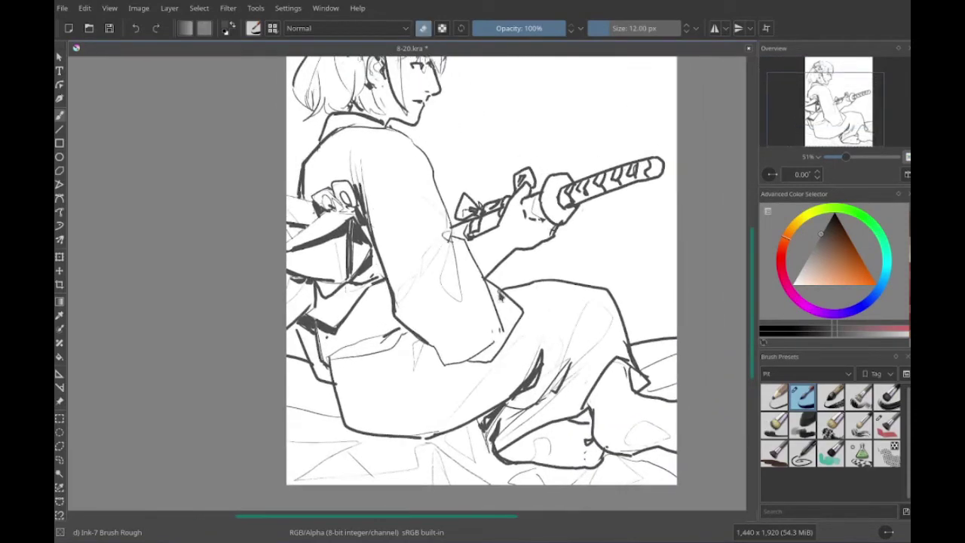
{"action": "key", "text": "e"}
{"action": "mouse_move", "coordinate": [451, 238]}
{"action": "left_mouse_down"}
{"action": "mouse_move", "coordinate": [489, 220]}
{"action": "mouse_move", "coordinate": [509, 225]}
{"action": "mouse_move", "coordinate": [471, 266]}
{"action": "left_mouse_up"}
{"action": "left_click_drag", "start_coordinate": [488, 238], "coordinate": [493, 257]}
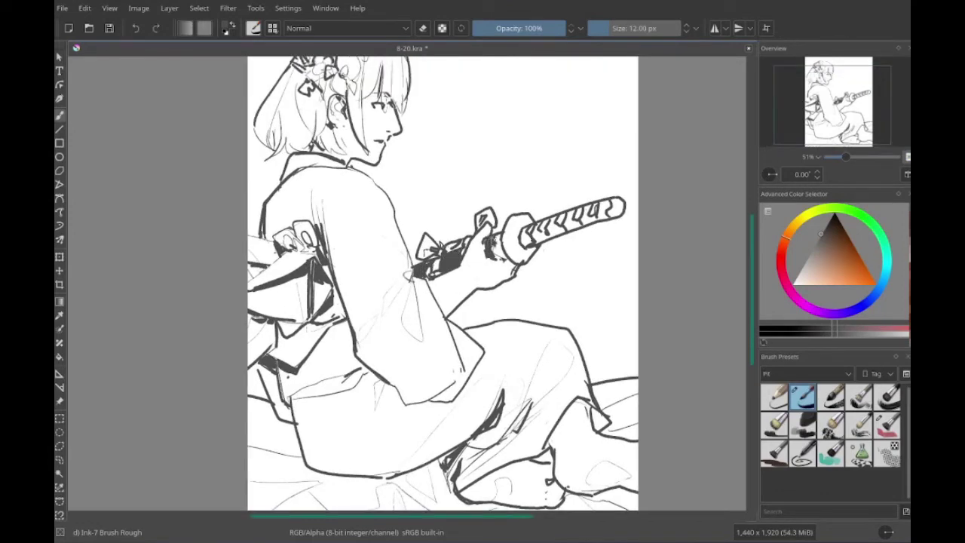
- Refine the outline of the hand and wrist holding the sword, alternating between erasing and inking
{"action": "key", "text": "e"}
{"action": "left_click_drag", "start_coordinate": [527, 302], "coordinate": [511, 312]}
{"action": "key", "text": "e"}
{"action": "left_click_drag", "start_coordinate": [505, 273], "coordinate": [525, 259]}
{"action": "left_click_drag", "start_coordinate": [511, 312], "coordinate": [526, 310]}
{"action": "mouse_move", "coordinate": [475, 263]}
{"action": "left_mouse_down"}
{"action": "mouse_move", "coordinate": [483, 309]}
{"action": "mouse_move", "coordinate": [469, 263]}
{"action": "left_mouse_up"}
{"action": "key", "text": "e"}
{"action": "left_click_drag", "start_coordinate": [526, 310], "coordinate": [519, 318]}
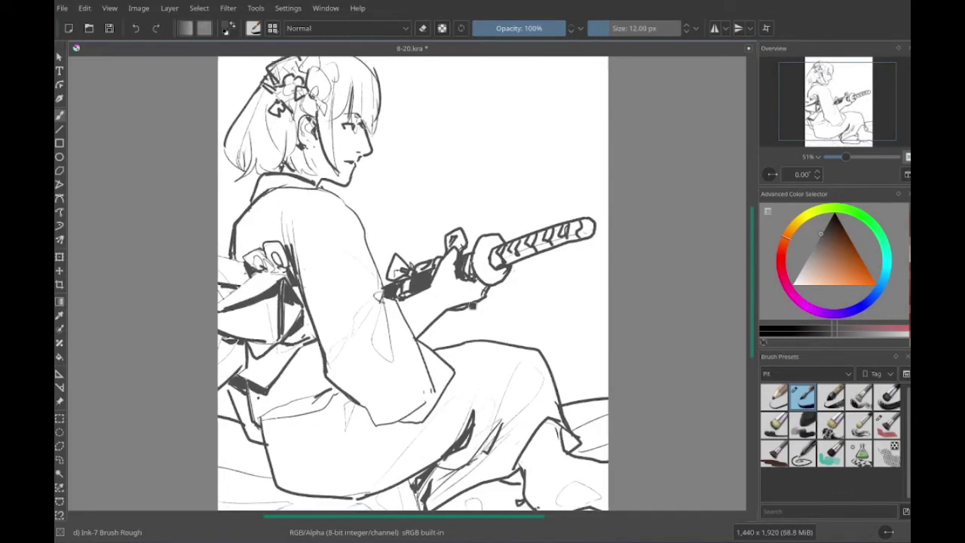
- Add curved fold lines to the shoulder and waist and darken the shadow behind the lower back
{"action": "mouse_move", "coordinate": [323, 370]}
{"action": "left_mouse_down"}
{"action": "mouse_move", "coordinate": [345, 394]}
{"action": "mouse_move", "coordinate": [398, 379]}
{"action": "mouse_move", "coordinate": [367, 379]}
{"action": "mouse_move", "coordinate": [473, 380]}
{"action": "mouse_move", "coordinate": [457, 266]}
{"action": "mouse_move", "coordinate": [465, 274]}
{"action": "mouse_move", "coordinate": [450, 319]}
{"action": "left_mouse_up"}
{"action": "left_click_drag", "start_coordinate": [377, 335], "coordinate": [386, 379]}
{"action": "left_click_drag", "start_coordinate": [450, 319], "coordinate": [442, 285]}
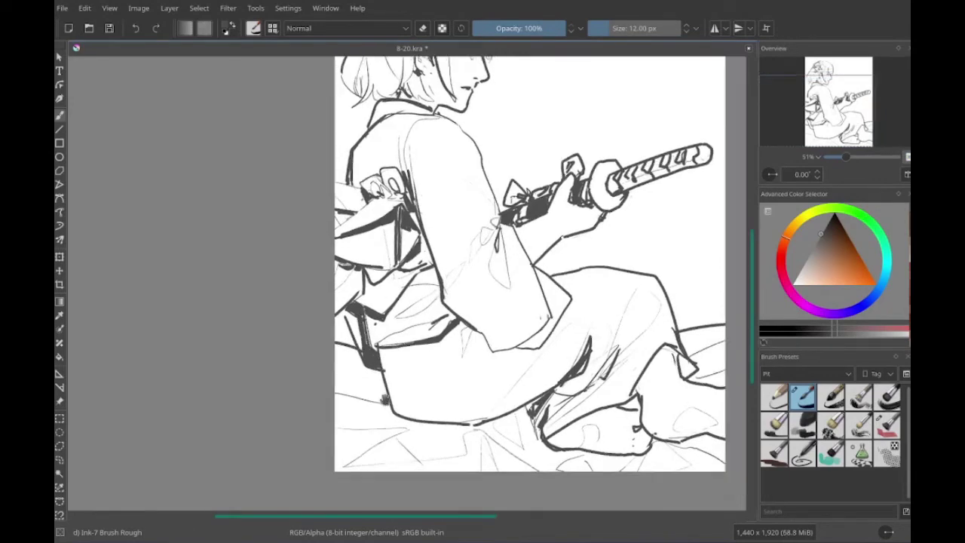
- Fill black shadows under the robe's hem around the ankle and above the near foot
{"action": "left_click_drag", "start_coordinate": [515, 275], "coordinate": [438, 313]}
{"action": "left_click_drag", "start_coordinate": [593, 399], "coordinate": [604, 432]}
{"action": "left_click_drag", "start_coordinate": [532, 444], "coordinate": [548, 469]}
{"action": "mouse_move", "coordinate": [438, 313]}
{"action": "left_mouse_down"}
{"action": "mouse_move", "coordinate": [449, 281]}
{"action": "mouse_move", "coordinate": [473, 303]}
{"action": "left_mouse_up"}
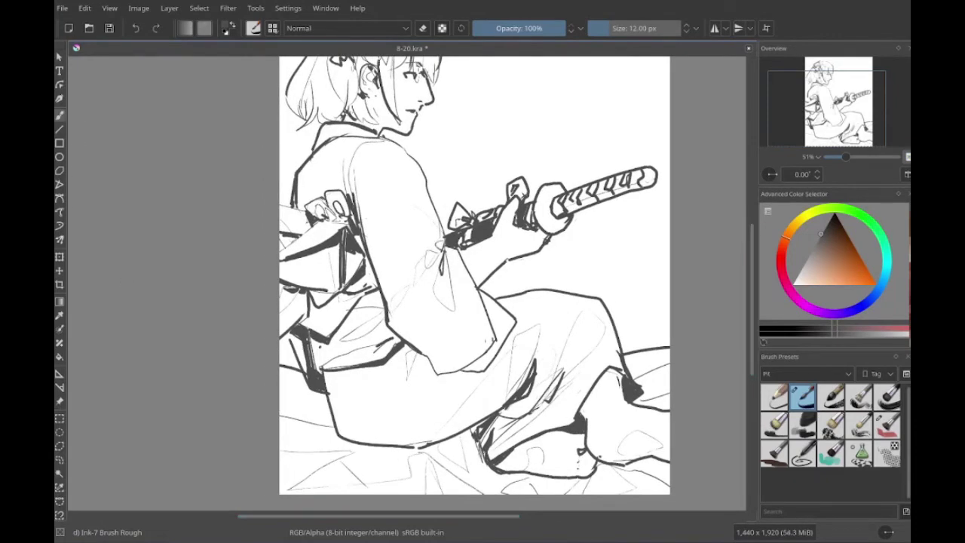
{"action": "left_click_drag", "start_coordinate": [309, 324], "coordinate": [316, 334]}
{"action": "left_click_drag", "start_coordinate": [441, 277], "coordinate": [443, 285]}
{"action": "scroll", "coordinate": [455, 265], "scroll_direction": "up", "scroll_amount": 3}
{"action": "left_click_drag", "start_coordinate": [456, 264], "coordinate": [436, 292]}
{"action": "left_click_drag", "start_coordinate": [515, 98], "coordinate": [497, 229]}
{"action": "mouse_move", "coordinate": [585, 151]}
{"action": "left_mouse_down"}
{"action": "mouse_move", "coordinate": [550, 249]}
{"action": "mouse_move", "coordinate": [588, 290]}
{"action": "left_mouse_up"}
{"action": "left_click_drag", "start_coordinate": [637, 132], "coordinate": [558, 301]}
{"action": "left_click_drag", "start_coordinate": [558, 362], "coordinate": [590, 392]}
{"action": "left_click_drag", "start_coordinate": [646, 216], "coordinate": [623, 343]}
{"action": "left_click_drag", "start_coordinate": [625, 354], "coordinate": [660, 407]}
{"action": "left_click_drag", "start_coordinate": [603, 316], "coordinate": [557, 302]}
{"action": "key", "text": "ctrl+z"}
{"action": "key", "text": "ctrl+z"}
{"action": "key", "text": "ctrl+z"}
- Sketch the outer curves of a large flame-like shape rising above the sword
{"action": "left_click_drag", "start_coordinate": [452, 301], "coordinate": [475, 365]}
{"action": "left_click_drag", "start_coordinate": [476, 264], "coordinate": [504, 311]}
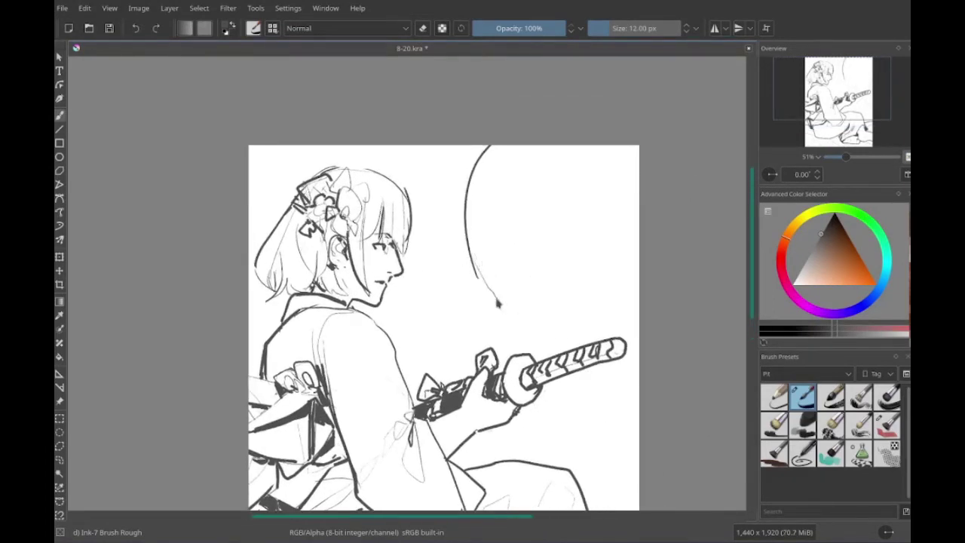
{"action": "left_click_drag", "start_coordinate": [566, 172], "coordinate": [538, 286]}
{"action": "left_click_drag", "start_coordinate": [467, 240], "coordinate": [512, 339]}
{"action": "left_click_drag", "start_coordinate": [476, 276], "coordinate": [528, 354]}
{"action": "mouse_move", "coordinate": [599, 250]}
{"action": "left_mouse_down"}
{"action": "mouse_move", "coordinate": [596, 193]}
{"action": "mouse_move", "coordinate": [579, 343]}
{"action": "left_mouse_up"}
- Add inner curves and pointed tips to the flame-like shape and a small angular shape below the sword handle
{"action": "mouse_move", "coordinate": [554, 341]}
{"action": "left_mouse_down"}
{"action": "mouse_move", "coordinate": [562, 366]}
{"action": "mouse_move", "coordinate": [537, 406]}
{"action": "left_mouse_up"}
{"action": "left_click_drag", "start_coordinate": [536, 362], "coordinate": [564, 381]}
{"action": "left_click_drag", "start_coordinate": [520, 178], "coordinate": [504, 239]}
{"action": "mouse_move", "coordinate": [544, 265]}
{"action": "left_mouse_down"}
{"action": "mouse_move", "coordinate": [548, 229]}
{"action": "mouse_move", "coordinate": [576, 279]}
{"action": "left_mouse_up"}
{"action": "left_click_drag", "start_coordinate": [531, 147], "coordinate": [520, 309]}
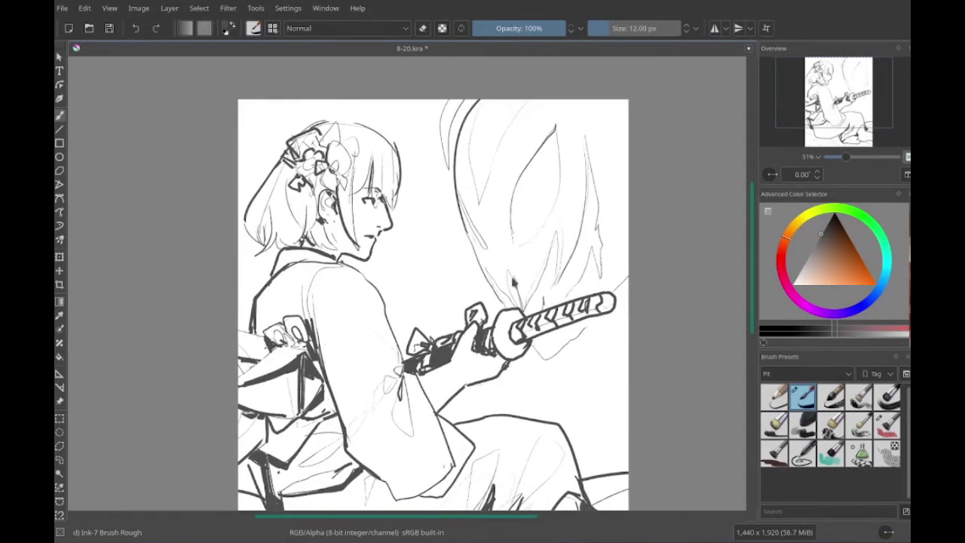
{"action": "left_click_drag", "start_coordinate": [561, 226], "coordinate": [527, 313]}
{"action": "mouse_move", "coordinate": [519, 273]}
{"action": "left_mouse_down"}
{"action": "mouse_move", "coordinate": [494, 282]}
{"action": "mouse_move", "coordinate": [494, 305]}
{"action": "left_mouse_up"}
{"action": "left_click_drag", "start_coordinate": [576, 252], "coordinate": [550, 312]}
{"action": "mouse_move", "coordinate": [558, 253]}
{"action": "left_mouse_down"}
{"action": "mouse_move", "coordinate": [572, 275]}
{"action": "mouse_move", "coordinate": [558, 331]}
{"action": "left_mouse_up"}
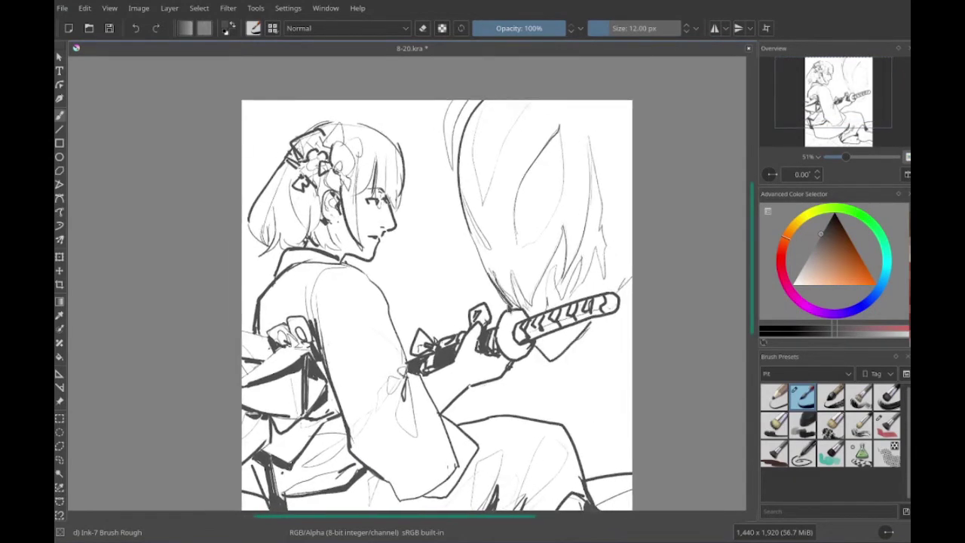
- Darken the flame shape's inner curve, add a crescent wisp beside it and draw a pointed streak across it
{"action": "left_click_drag", "start_coordinate": [467, 260], "coordinate": [445, 303]}
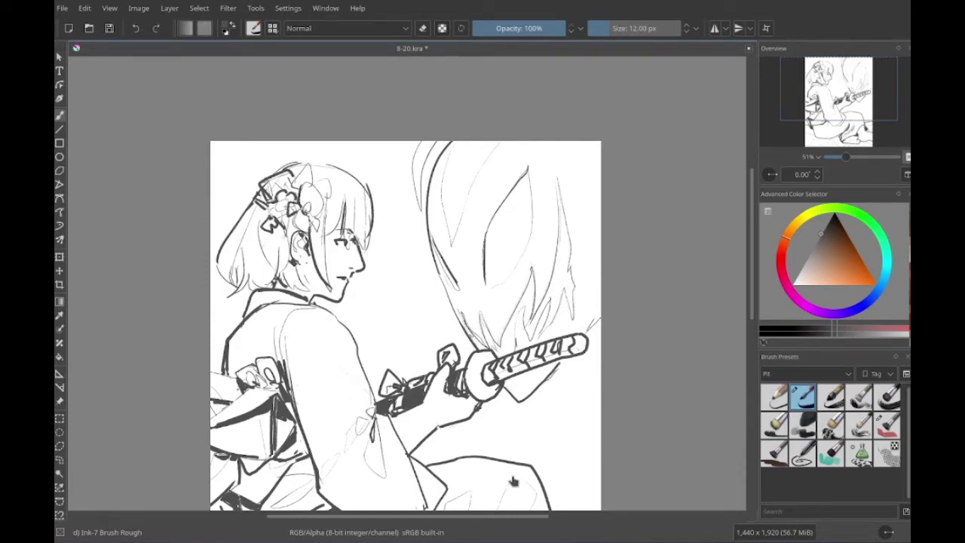
{"action": "mouse_move", "coordinate": [407, 324]}
{"action": "left_mouse_down"}
{"action": "mouse_move", "coordinate": [417, 355]}
{"action": "mouse_move", "coordinate": [455, 360]}
{"action": "mouse_move", "coordinate": [503, 317]}
{"action": "mouse_move", "coordinate": [503, 269]}
{"action": "mouse_move", "coordinate": [445, 128]}
{"action": "mouse_move", "coordinate": [503, 239]}
{"action": "mouse_move", "coordinate": [405, 230]}
{"action": "mouse_move", "coordinate": [442, 241]}
{"action": "mouse_move", "coordinate": [458, 289]}
{"action": "mouse_move", "coordinate": [552, 212]}
{"action": "left_mouse_up"}
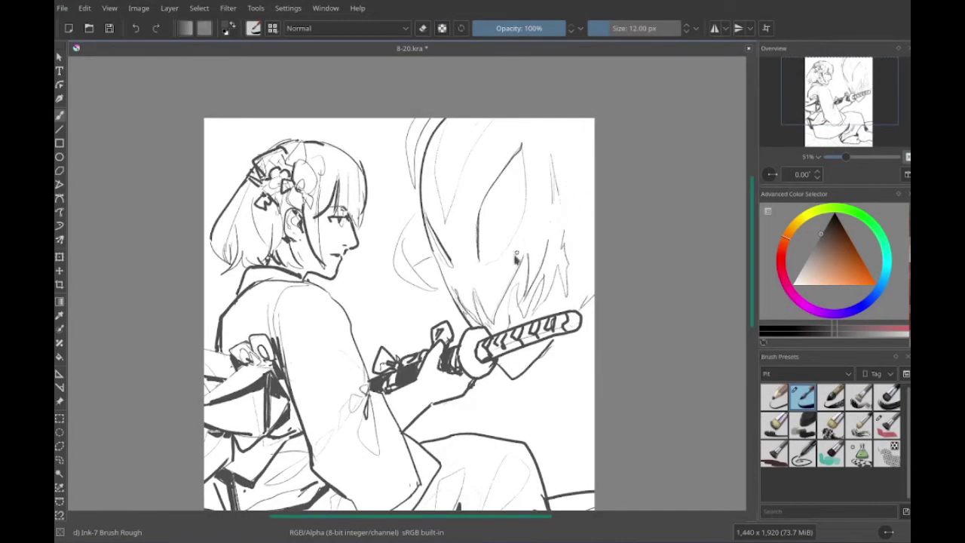
{"action": "left_click_drag", "start_coordinate": [517, 258], "coordinate": [593, 202]}
{"action": "mouse_move", "coordinate": [438, 260]}
{"action": "left_mouse_down"}
{"action": "mouse_move", "coordinate": [458, 279]}
{"action": "mouse_move", "coordinate": [455, 267]}
{"action": "left_mouse_up"}
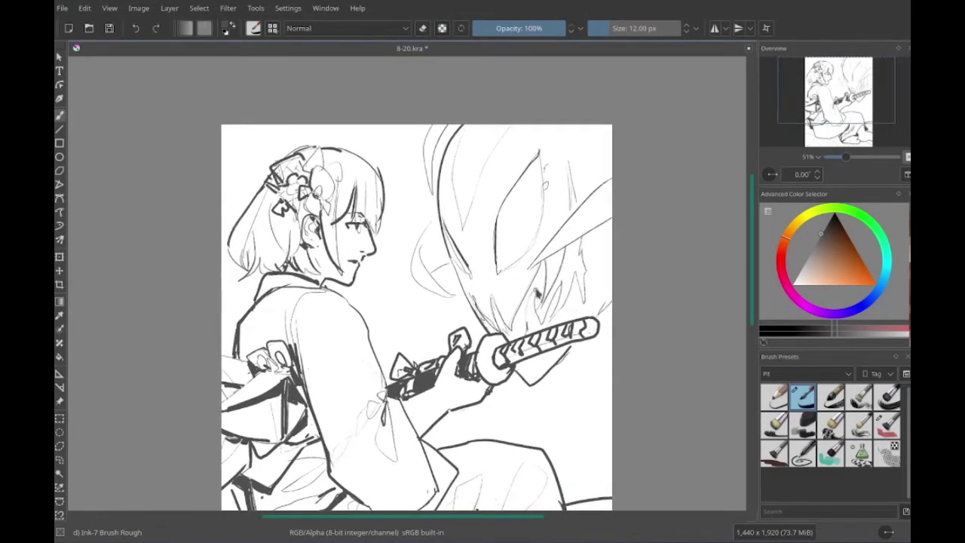
- Decorate both feet with star shapes and save the drawing
{"action": "left_click_drag", "start_coordinate": [488, 159], "coordinate": [505, 219]}
{"action": "key", "text": "ctrl+s"}
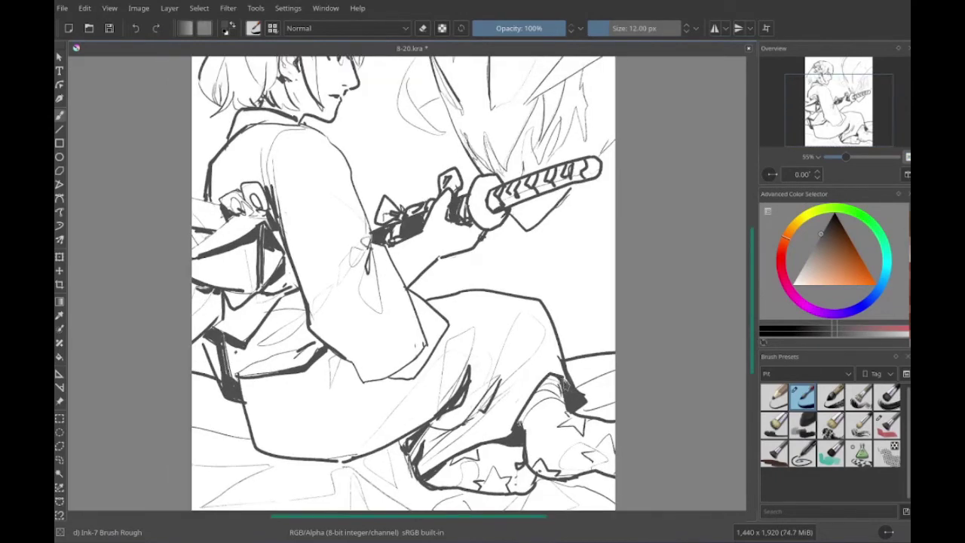
{"action": "key", "text": "ctrl+s"}
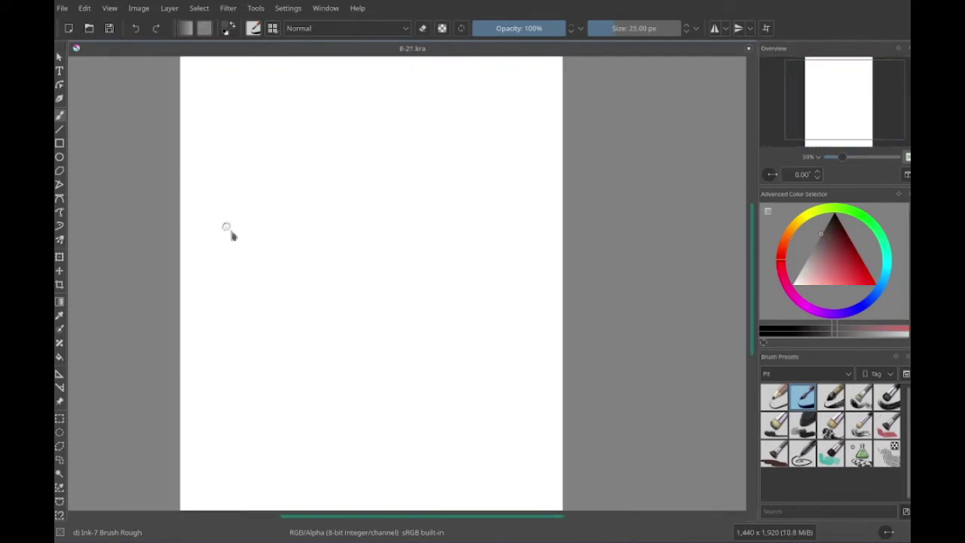
- Set the brush size to 12 px and draw a tall box in perspective with a slanted awning on its front
{"action": "left_click_drag", "start_coordinate": [275, 246], "coordinate": [264, 449]}
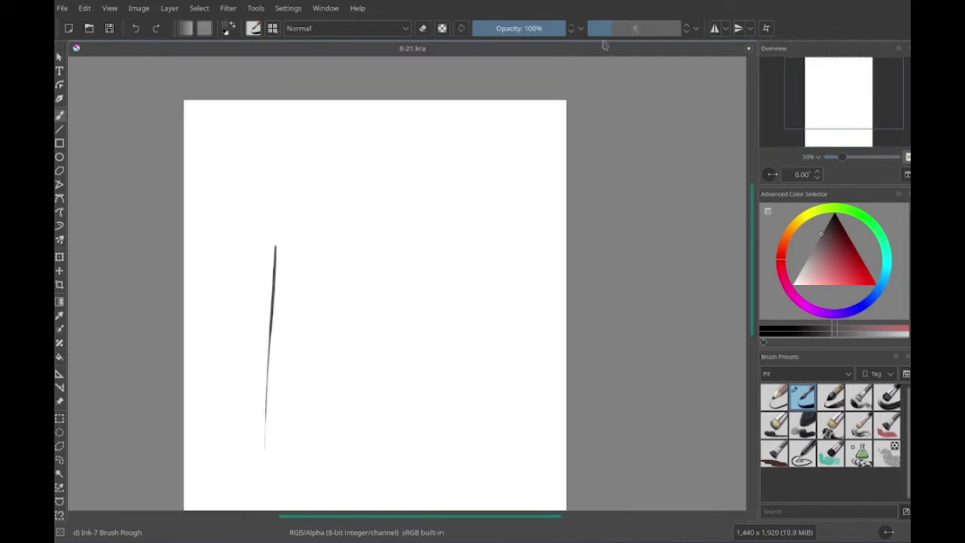
{"action": "left_click_drag", "start_coordinate": [229, 241], "coordinate": [404, 190]}
{"action": "mouse_move", "coordinate": [301, 216]}
{"action": "left_mouse_down"}
{"action": "mouse_move", "coordinate": [312, 398]}
{"action": "mouse_move", "coordinate": [358, 343]}
{"action": "left_mouse_up"}
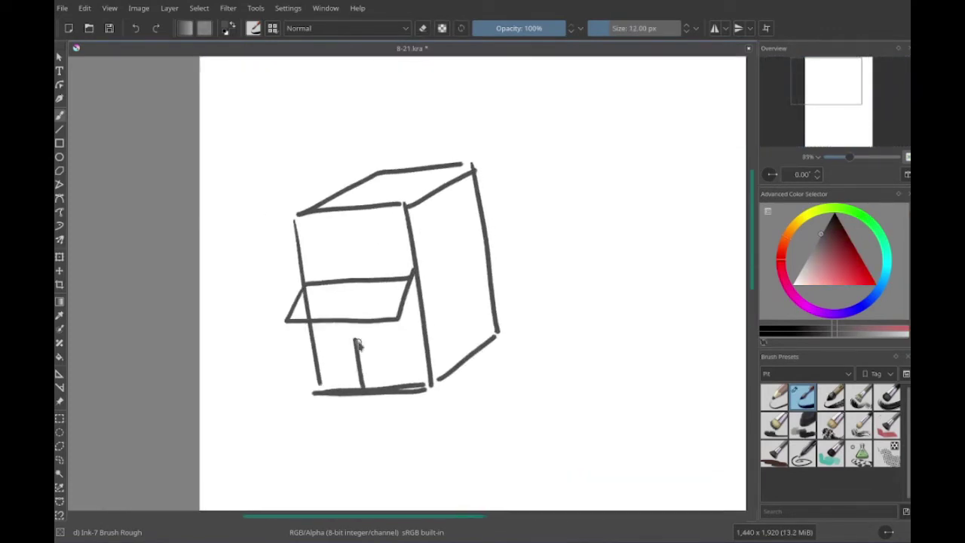
- Complete the doorway, add porch posts and a base under the awning, and double the box's top front edges
{"action": "left_click_drag", "start_coordinate": [416, 384], "coordinate": [452, 392]}
{"action": "left_click_drag", "start_coordinate": [400, 324], "coordinate": [377, 361]}
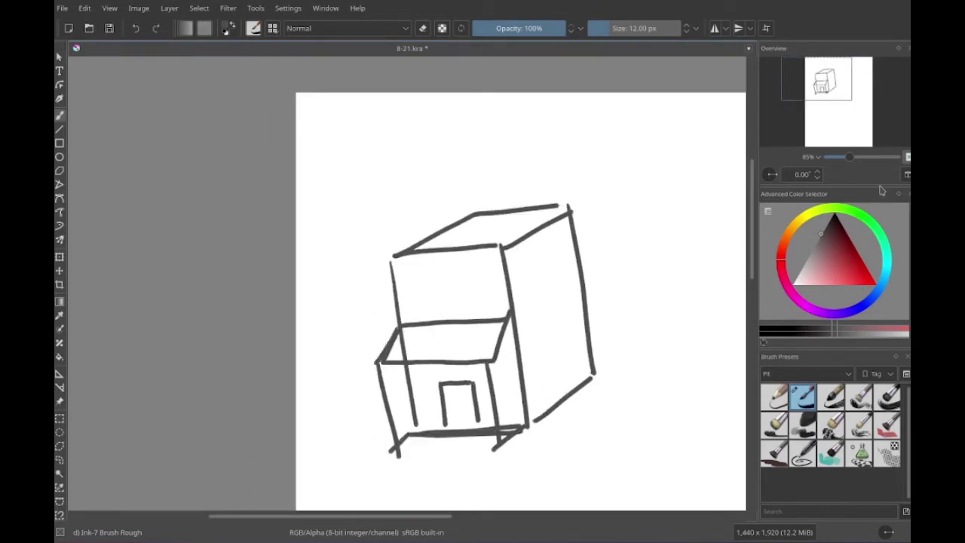
{"action": "mouse_move", "coordinate": [392, 311]}
{"action": "left_mouse_down"}
{"action": "mouse_move", "coordinate": [409, 279]}
{"action": "mouse_move", "coordinate": [334, 340]}
{"action": "left_mouse_up"}
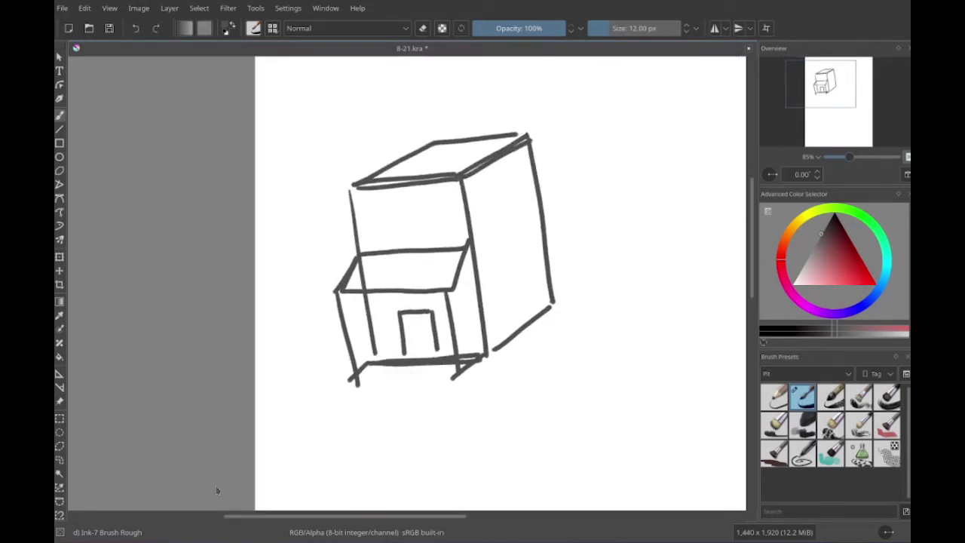
{"action": "left_click_drag", "start_coordinate": [641, 334], "coordinate": [589, 330]}
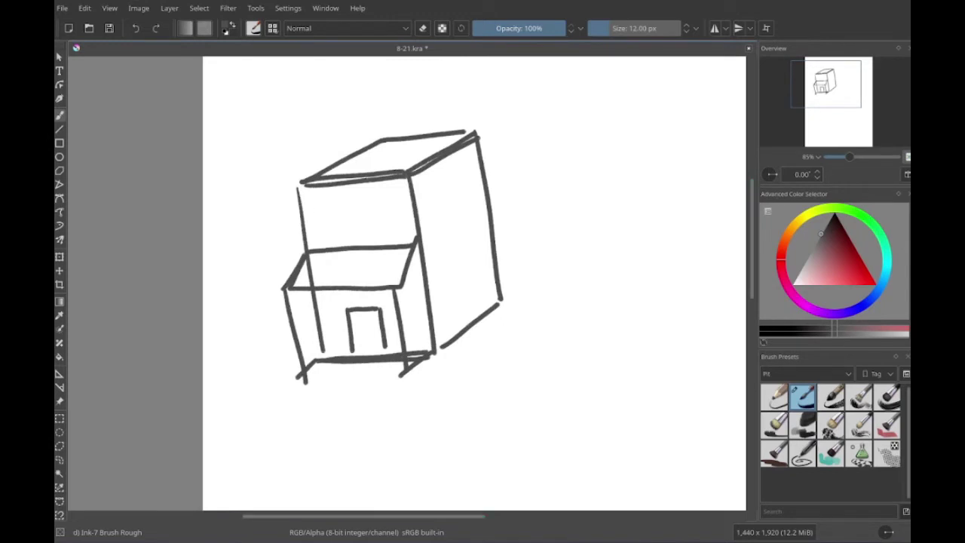
- Draw the outline of a long rounded box in perspective beside the house-like box
{"action": "left_click_drag", "start_coordinate": [528, 301], "coordinate": [451, 343]}
{"action": "left_click_drag", "start_coordinate": [490, 230], "coordinate": [462, 334]}
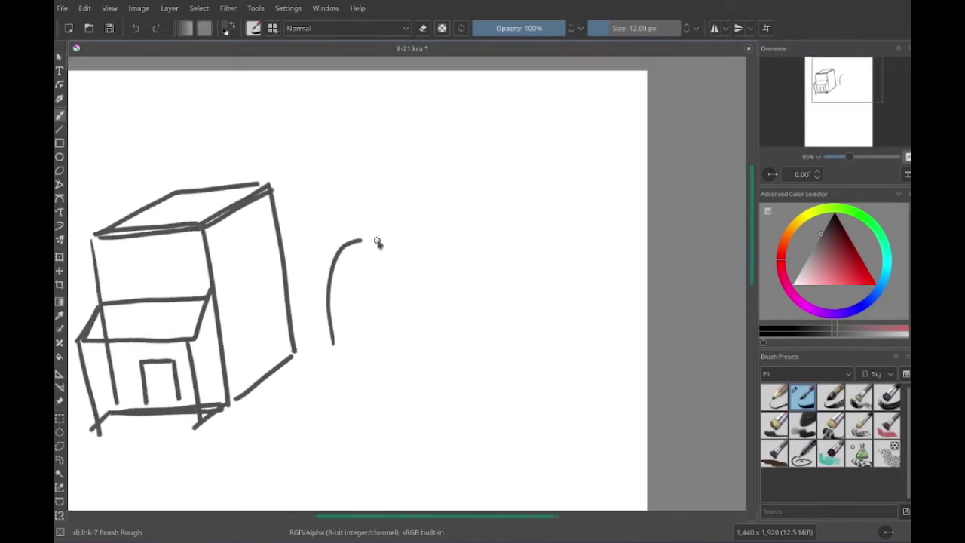
{"action": "mouse_move", "coordinate": [377, 242]}
{"action": "left_mouse_down"}
{"action": "mouse_move", "coordinate": [442, 324]}
{"action": "mouse_move", "coordinate": [345, 334]}
{"action": "left_mouse_up"}
{"action": "key", "text": "e"}
{"action": "mouse_move", "coordinate": [512, 209]}
{"action": "left_mouse_down"}
{"action": "mouse_move", "coordinate": [454, 241]}
{"action": "mouse_move", "coordinate": [486, 312]}
{"action": "left_mouse_up"}
{"action": "key", "text": "/"}
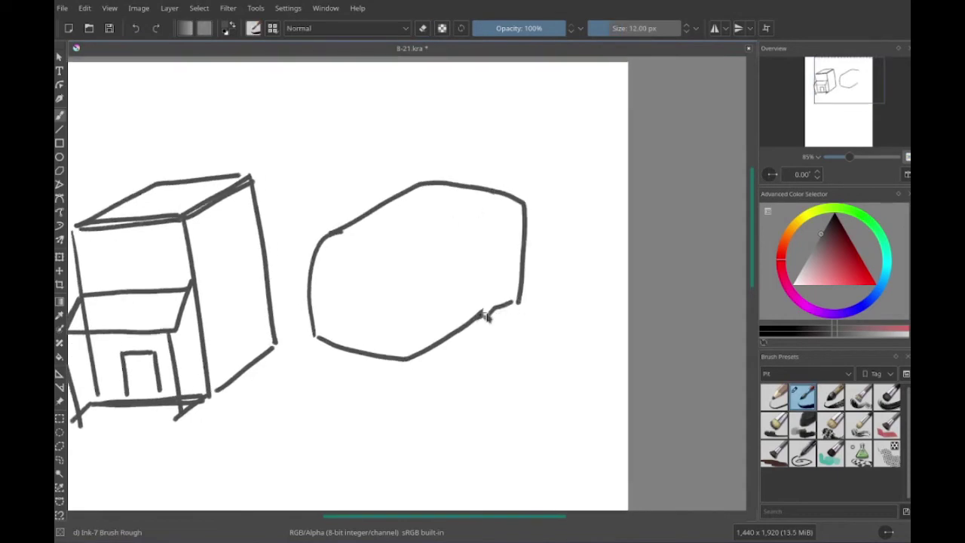
- Draw a thin edge line separating the rounded box's front from its side and add a low panel on the front
{"action": "scroll", "coordinate": [500, 230], "scroll_direction": "up", "scroll_amount": 1}
{"action": "left_click_drag", "start_coordinate": [420, 344], "coordinate": [500, 231]}
{"action": "scroll", "coordinate": [422, 264], "scroll_direction": "up", "scroll_amount": 2}
{"action": "right_click", "coordinate": [350, 294]}
{"action": "scroll", "coordinate": [566, 276], "scroll_direction": "down", "scroll_amount": 2}
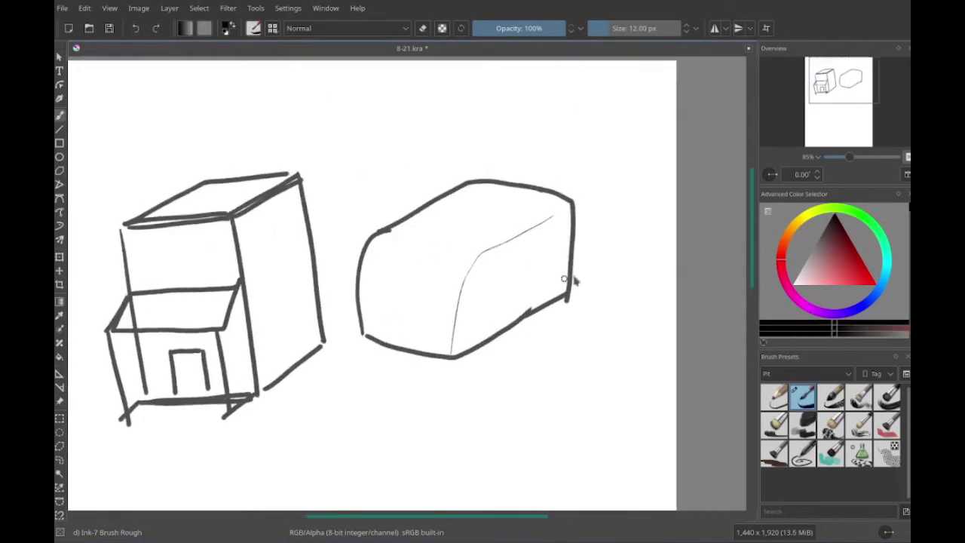
{"action": "left_click_drag", "start_coordinate": [349, 325], "coordinate": [406, 354]}
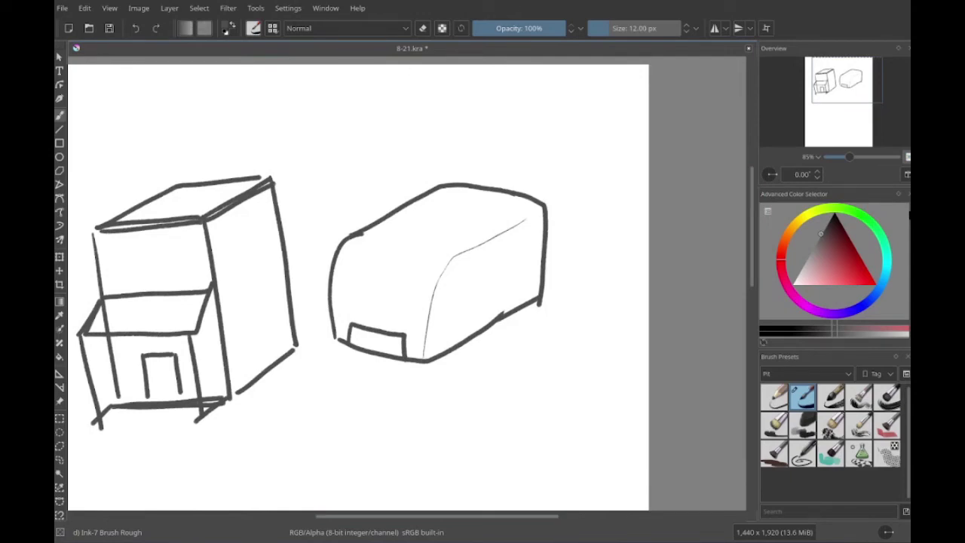
- Try sketching a head below the boxes with a rounded hair outline, centre parting, side strands and one eye
{"action": "scroll", "coordinate": [539, 375], "scroll_direction": "down", "scroll_amount": 8}
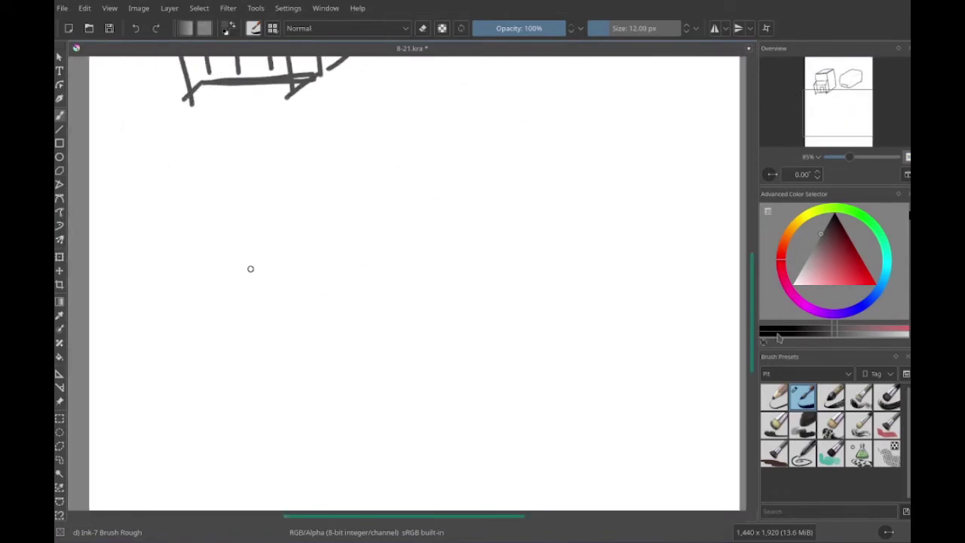
{"action": "scroll", "coordinate": [250, 270], "scroll_direction": "up", "scroll_amount": 2}
{"action": "mouse_move", "coordinate": [347, 370]}
{"action": "left_mouse_down"}
{"action": "mouse_move", "coordinate": [398, 323]}
{"action": "mouse_move", "coordinate": [472, 379]}
{"action": "mouse_move", "coordinate": [525, 293]}
{"action": "mouse_move", "coordinate": [536, 356]}
{"action": "left_mouse_up"}
{"action": "scroll", "coordinate": [537, 356], "scroll_direction": "down", "scroll_amount": 1}
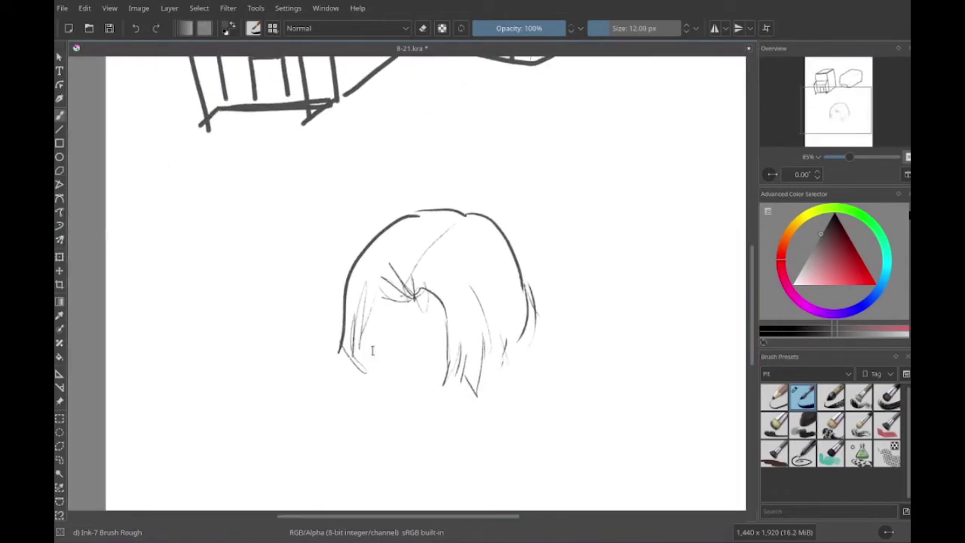
{"action": "mouse_move", "coordinate": [419, 354]}
{"action": "left_mouse_down"}
{"action": "mouse_move", "coordinate": [461, 352]}
{"action": "mouse_move", "coordinate": [457, 369]}
{"action": "left_mouse_up"}
{"action": "scroll", "coordinate": [444, 354], "scroll_direction": "left", "scroll_amount": 3}
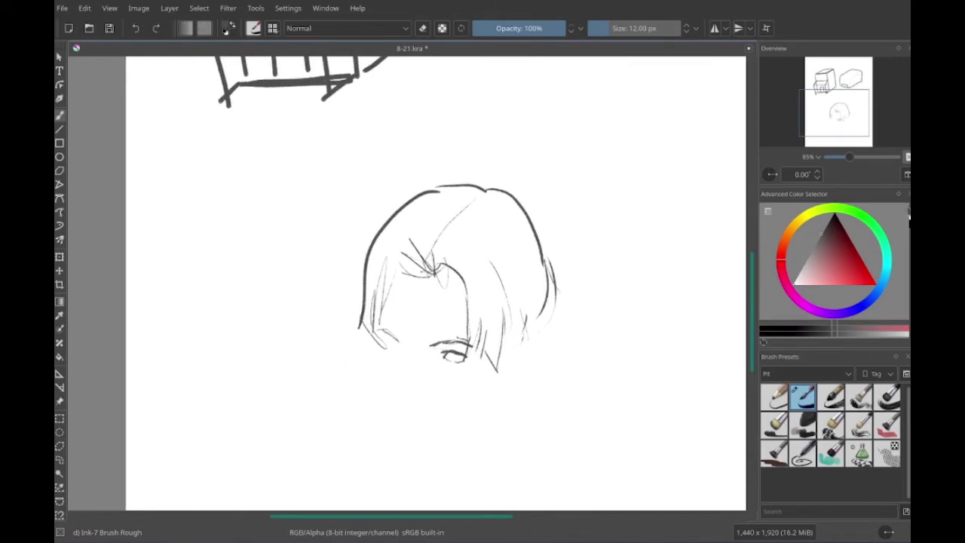
- Add the jaw line and the second eye to the head, then erase its outer hair outline
{"action": "mouse_move", "coordinate": [404, 343]}
{"action": "left_mouse_down"}
{"action": "mouse_move", "coordinate": [436, 355]}
{"action": "mouse_move", "coordinate": [420, 442]}
{"action": "mouse_move", "coordinate": [440, 455]}
{"action": "left_mouse_up"}
{"action": "scroll", "coordinate": [434, 377], "scroll_direction": "left", "scroll_amount": 1}
{"action": "key", "text": "e"}
{"action": "left_click_drag", "start_coordinate": [434, 258], "coordinate": [527, 190]}
{"action": "key", "text": "e"}
{"action": "scroll", "coordinate": [453, 302], "scroll_direction": "left", "scroll_amount": 2}
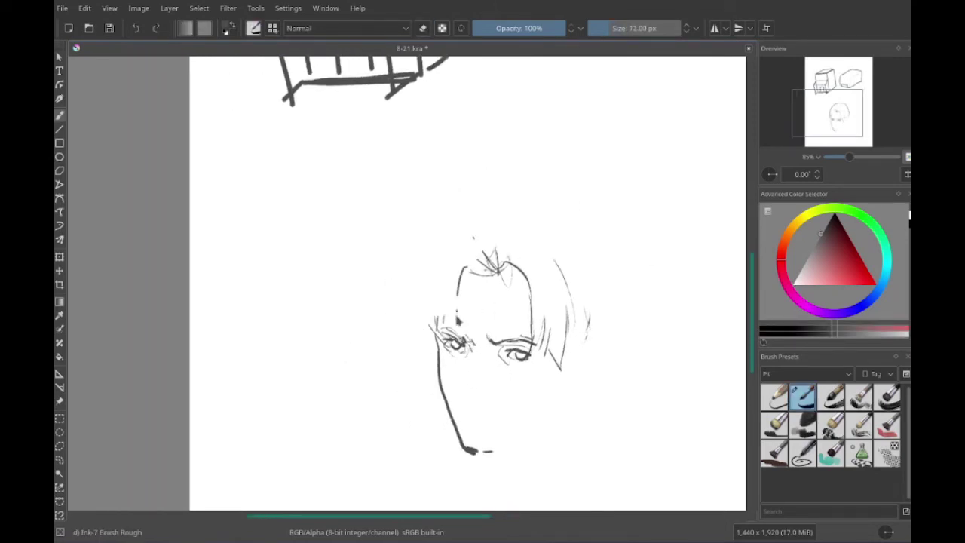
- Redraw the hair outline larger around the face and add the nose
{"action": "left_click_drag", "start_coordinate": [422, 218], "coordinate": [625, 272]}
{"action": "scroll", "coordinate": [452, 302], "scroll_direction": "right", "scroll_amount": 3}
{"action": "left_click_drag", "start_coordinate": [426, 335], "coordinate": [437, 353]}
{"action": "scroll", "coordinate": [453, 302], "scroll_direction": "left", "scroll_amount": 1}
{"action": "scroll", "coordinate": [360, 355], "scroll_direction": "right", "scroll_amount": 2}
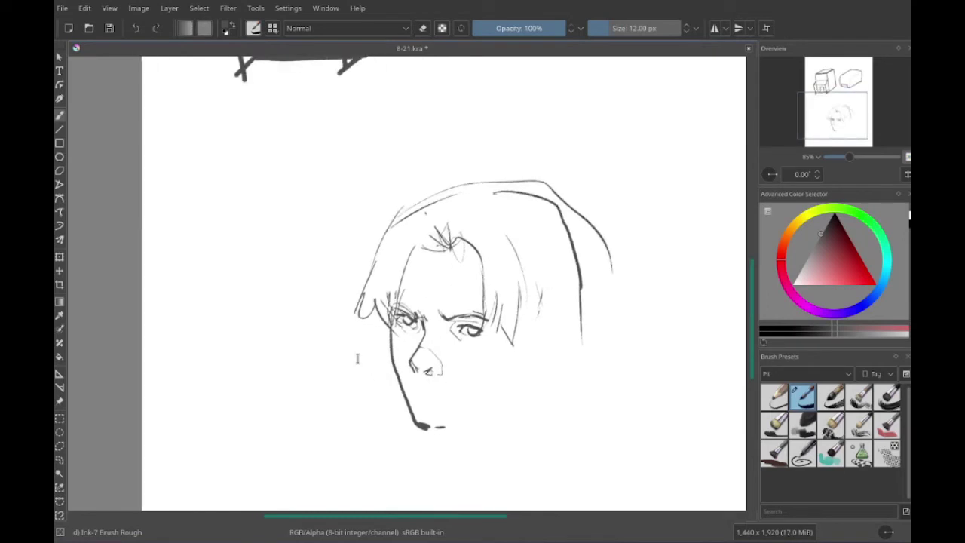
- Undo the whole head sketch below the boxes
{"action": "scroll", "coordinate": [369, 362], "scroll_direction": "left", "scroll_amount": 2}
{"action": "key", "text": "ctrl+z"}
{"action": "key", "text": "ctrl+z"}
{"action": "key", "text": "ctrl+z"}
{"action": "key", "text": "ctrl+z"}
{"action": "key", "text": "ctrl+z"}
{"action": "key", "text": "ctrl+z"}
{"action": "key", "text": "ctrl+z"}
{"action": "key", "text": "ctrl+z"}
{"action": "key", "text": "ctrl+z"}
{"action": "key", "text": "ctrl+z"}
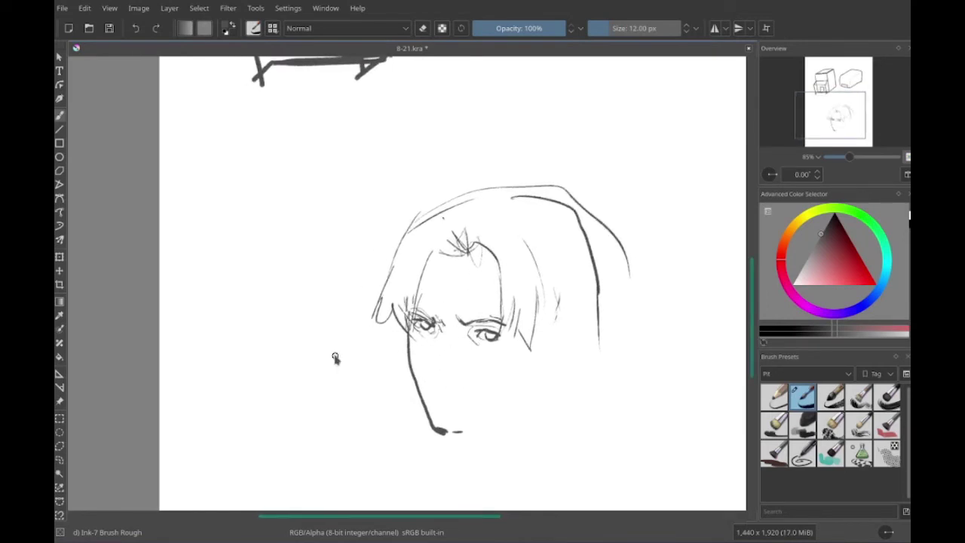
{"action": "scroll", "coordinate": [611, 198], "scroll_direction": "up", "scroll_amount": 4}
{"action": "scroll", "coordinate": [611, 198], "scroll_direction": "right", "scroll_amount": 2}
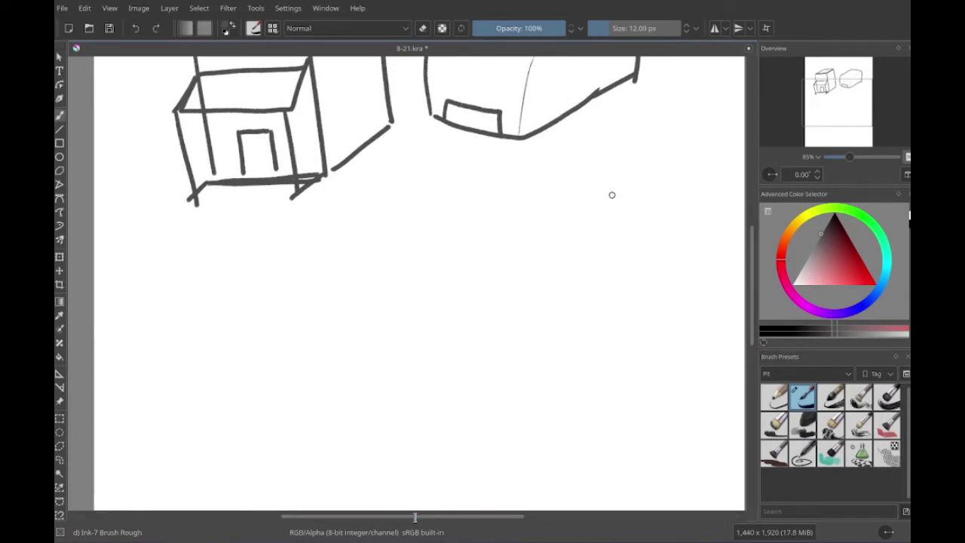
- Draw a new rounded hair outline below the boxes and add hair strands framing both sides of the face
{"action": "scroll", "coordinate": [611, 195], "scroll_direction": "left", "scroll_amount": 2}
{"action": "left_click_drag", "start_coordinate": [377, 324], "coordinate": [571, 357]}
{"action": "scroll", "coordinate": [570, 357], "scroll_direction": "down", "scroll_amount": 1}
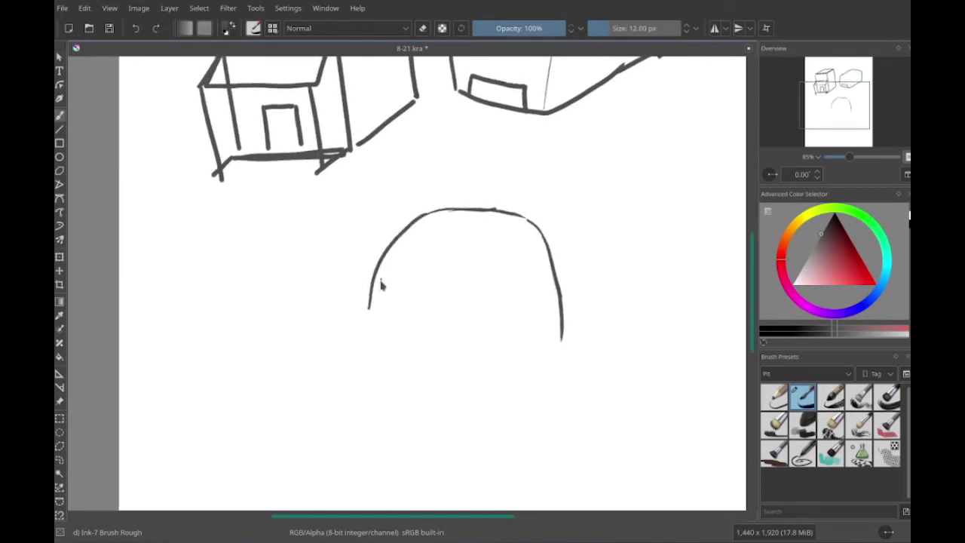
{"action": "left_click_drag", "start_coordinate": [369, 302], "coordinate": [391, 366]}
{"action": "left_click_drag", "start_coordinate": [443, 285], "coordinate": [450, 370]}
{"action": "mouse_move", "coordinate": [454, 273]}
{"action": "left_mouse_down"}
{"action": "mouse_move", "coordinate": [511, 264]}
{"action": "mouse_move", "coordinate": [529, 362]}
{"action": "left_mouse_up"}
{"action": "scroll", "coordinate": [529, 362], "scroll_direction": "down", "scroll_amount": 1}
{"action": "scroll", "coordinate": [483, 226], "scroll_direction": "down", "scroll_amount": 3}
- Sketch the hair parting and hairline, then draw the eyebrows and both eyes between the side strands
{"action": "left_click_drag", "start_coordinate": [460, 207], "coordinate": [474, 234]}
{"action": "mouse_move", "coordinate": [422, 324]}
{"action": "left_mouse_down"}
{"action": "mouse_move", "coordinate": [454, 333]}
{"action": "mouse_move", "coordinate": [458, 304]}
{"action": "left_mouse_up"}
{"action": "scroll", "coordinate": [467, 302], "scroll_direction": "down", "scroll_amount": 1}
{"action": "left_click_drag", "start_coordinate": [497, 322], "coordinate": [528, 306]}
{"action": "scroll", "coordinate": [513, 301], "scroll_direction": "left", "scroll_amount": 1}
{"action": "left_click_drag", "start_coordinate": [475, 220], "coordinate": [475, 283]}
{"action": "scroll", "coordinate": [482, 248], "scroll_direction": "down", "scroll_amount": 1}
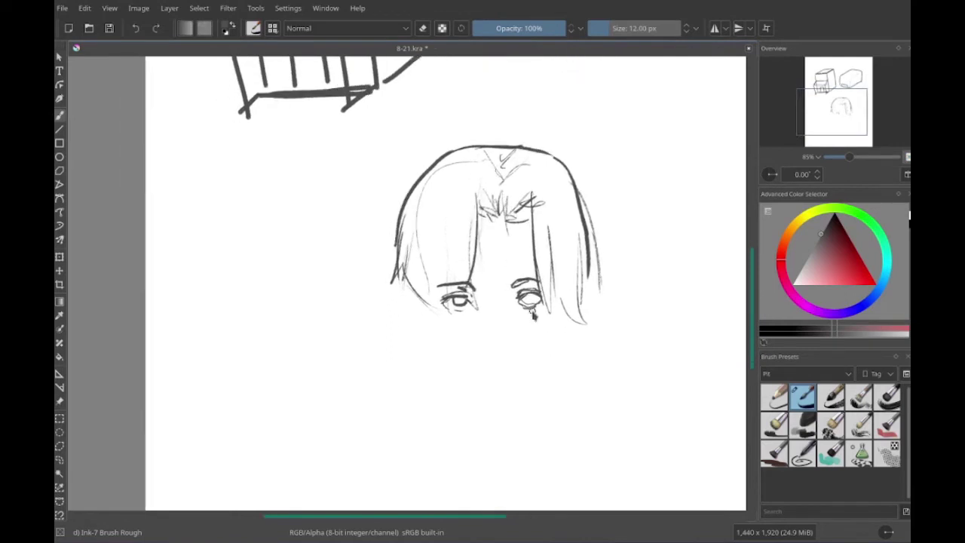
- Redraw the inner hair strand on the right of the forehead and sketch the nose between the eyes
{"action": "scroll", "coordinate": [444, 382], "scroll_direction": "up", "scroll_amount": 1}
{"action": "scroll", "coordinate": [444, 381], "scroll_direction": "right", "scroll_amount": 2}
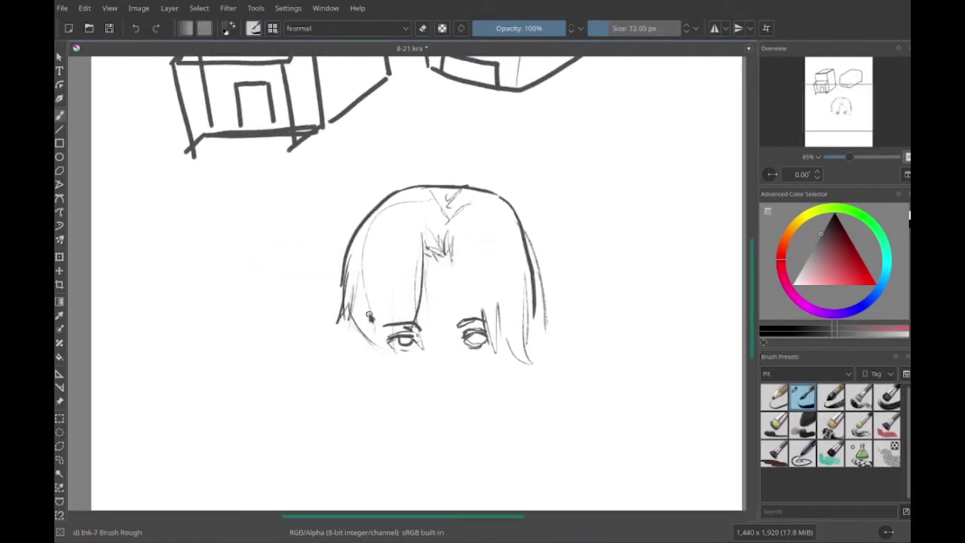
{"action": "left_click_drag", "start_coordinate": [455, 230], "coordinate": [483, 327]}
{"action": "scroll", "coordinate": [390, 370], "scroll_direction": "down", "scroll_amount": 1}
{"action": "scroll", "coordinate": [389, 370], "scroll_direction": "right", "scroll_amount": 1}
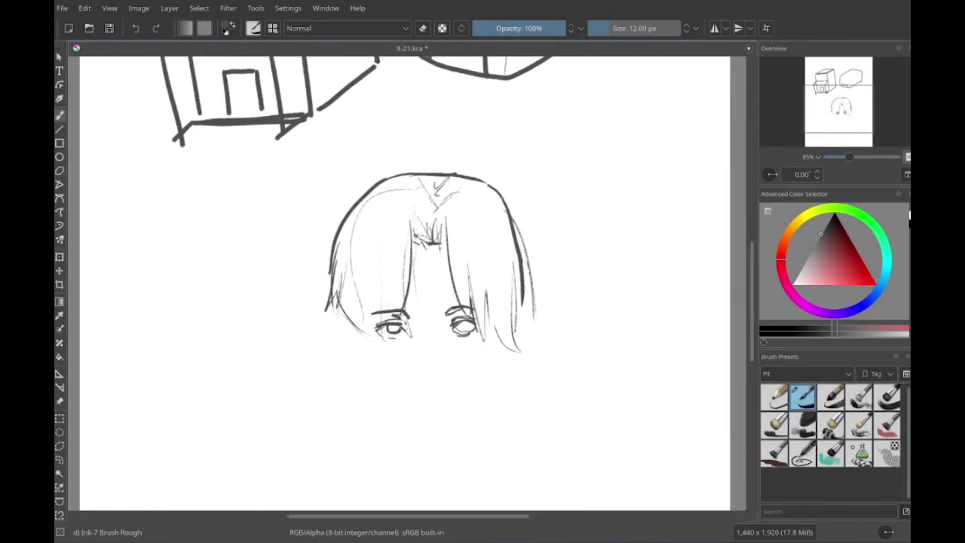
{"action": "scroll", "coordinate": [384, 334], "scroll_direction": "down", "scroll_amount": 1}
{"action": "scroll", "coordinate": [384, 334], "scroll_direction": "left", "scroll_amount": 1}
{"action": "left_click_drag", "start_coordinate": [444, 315], "coordinate": [458, 366]}
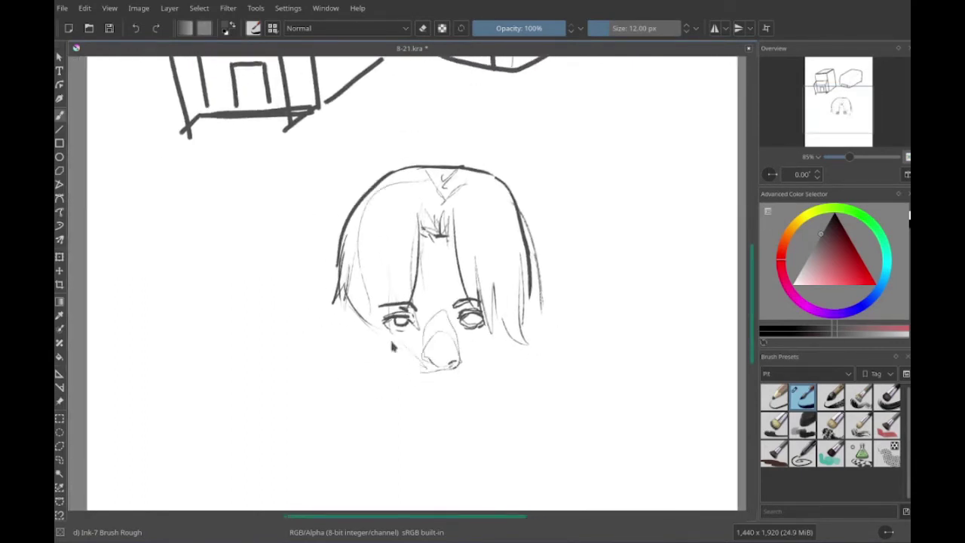
- Draw the jaw line on the left of the face and the mouth beneath the nose
{"action": "mouse_move", "coordinate": [360, 320]}
{"action": "left_mouse_down"}
{"action": "mouse_move", "coordinate": [377, 377]}
{"action": "mouse_move", "coordinate": [408, 429]}
{"action": "left_mouse_up"}
{"action": "mouse_move", "coordinate": [414, 385]}
{"action": "left_mouse_down"}
{"action": "mouse_move", "coordinate": [443, 396]}
{"action": "mouse_move", "coordinate": [485, 382]}
{"action": "left_mouse_up"}
{"action": "scroll", "coordinate": [441, 351], "scroll_direction": "down", "scroll_amount": 1}
{"action": "scroll", "coordinate": [441, 351], "scroll_direction": "right", "scroll_amount": 2}
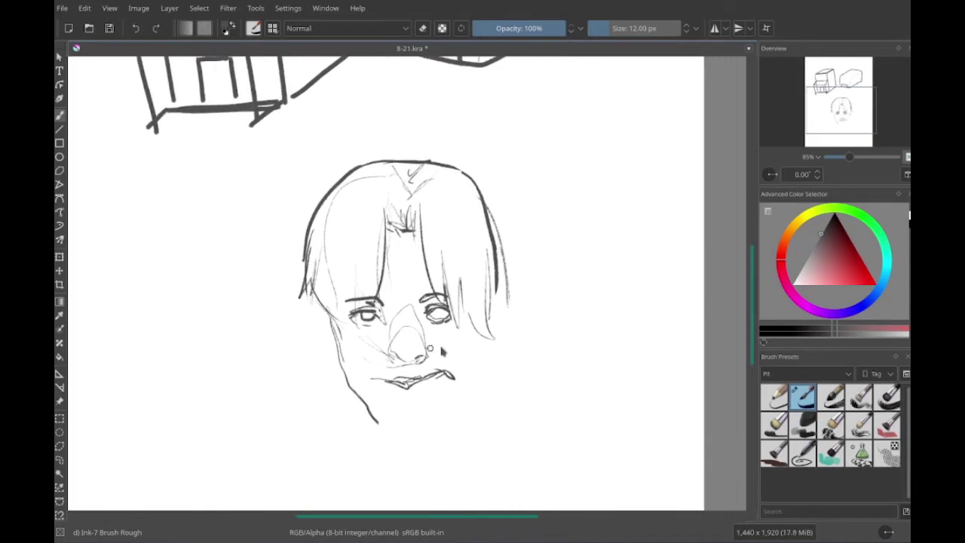
- Add a curved cheek mark and a moustache, then erase part of the lower jaw and the stray cheek circle
{"action": "scroll", "coordinate": [441, 352], "scroll_direction": "left", "scroll_amount": 3}
{"action": "scroll", "coordinate": [441, 351], "scroll_direction": "down", "scroll_amount": 1}
{"action": "mouse_move", "coordinate": [403, 309]}
{"action": "left_mouse_down"}
{"action": "mouse_move", "coordinate": [441, 316]}
{"action": "mouse_move", "coordinate": [422, 350]}
{"action": "mouse_move", "coordinate": [426, 372]}
{"action": "mouse_move", "coordinate": [442, 341]}
{"action": "left_mouse_up"}
{"action": "left_click_drag", "start_coordinate": [475, 354], "coordinate": [518, 346]}
{"action": "key", "text": "e"}
{"action": "left_click_drag", "start_coordinate": [407, 354], "coordinate": [445, 399]}
{"action": "key", "text": "e"}
{"action": "scroll", "coordinate": [363, 333], "scroll_direction": "right", "scroll_amount": 1}
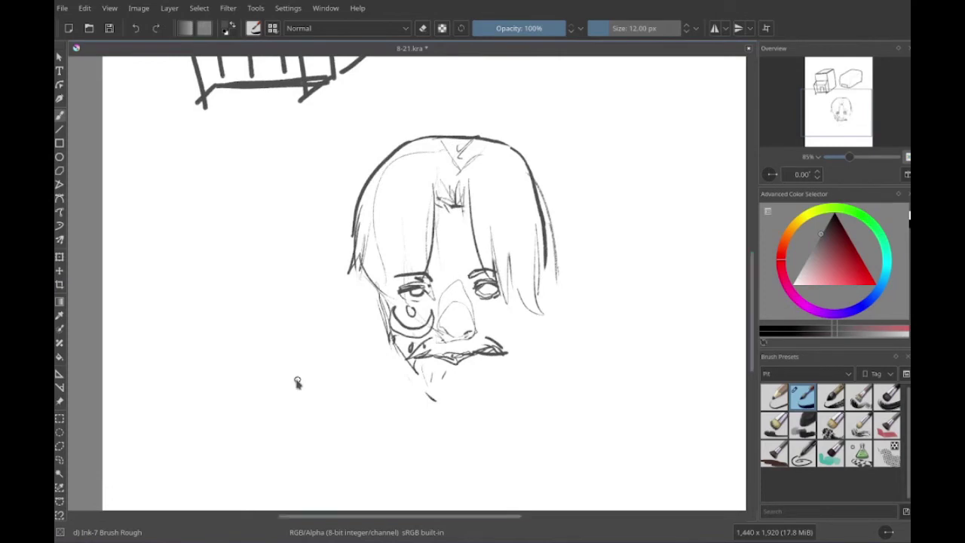
{"action": "key", "text": "e"}
{"action": "left_click_drag", "start_coordinate": [407, 311], "coordinate": [416, 319]}
{"action": "key", "text": "e"}
- Draw a jagged beard outline around the jaw and add ears on both sides of the head
{"action": "mouse_move", "coordinate": [382, 296]}
{"action": "left_mouse_down"}
{"action": "mouse_move", "coordinate": [380, 354]}
{"action": "mouse_move", "coordinate": [442, 422]}
{"action": "mouse_move", "coordinate": [539, 300]}
{"action": "left_mouse_up"}
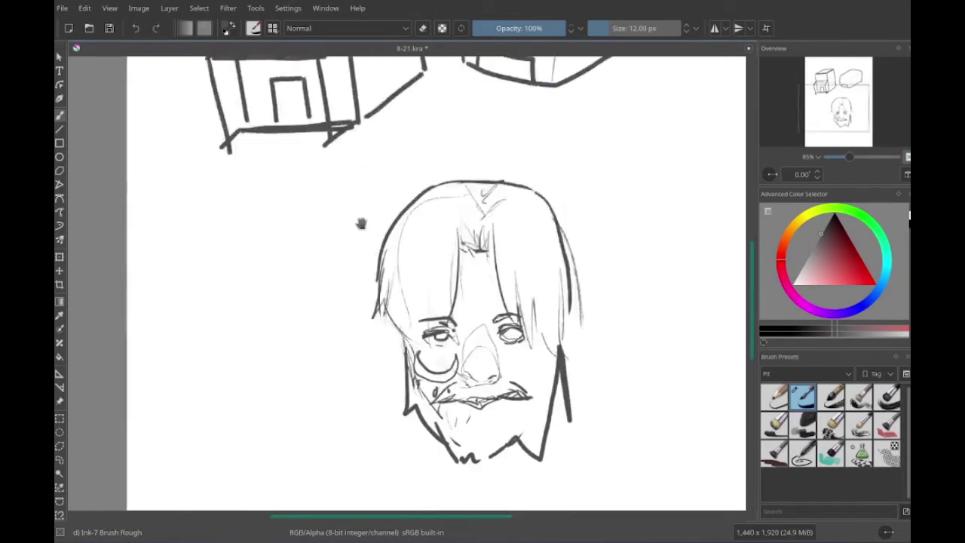
{"action": "left_click_drag", "start_coordinate": [503, 370], "coordinate": [517, 348]}
{"action": "mouse_move", "coordinate": [384, 276]}
{"action": "left_mouse_down"}
{"action": "mouse_move", "coordinate": [375, 316]}
{"action": "mouse_move", "coordinate": [396, 330]}
{"action": "left_mouse_up"}
{"action": "left_click_drag", "start_coordinate": [553, 273], "coordinate": [566, 301]}
{"action": "left_click_drag", "start_coordinate": [558, 300], "coordinate": [564, 326]}
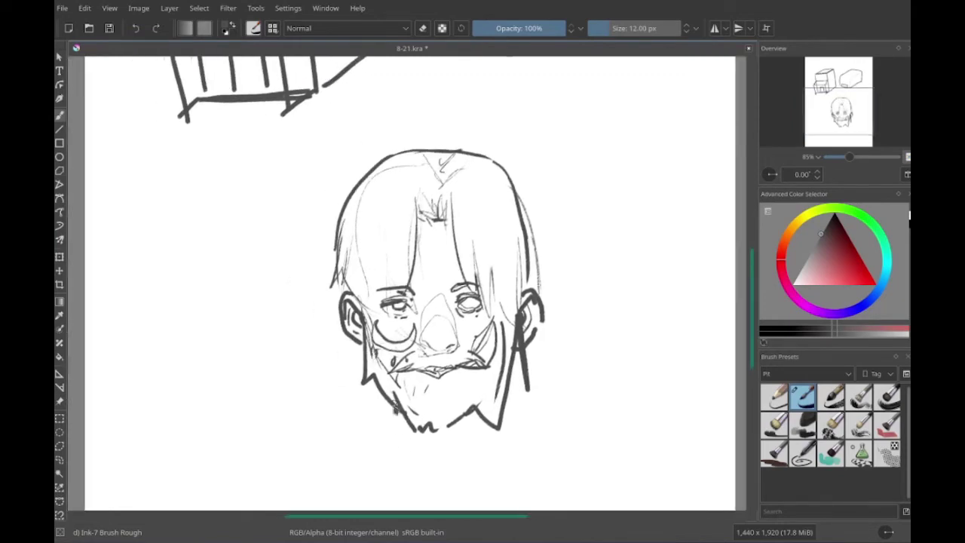
- Draw the neck and shoulder lines on both sides of the beard, with the collarbones beneath them
{"action": "left_click_drag", "start_coordinate": [361, 367], "coordinate": [240, 405]}
{"action": "left_click_drag", "start_coordinate": [300, 400], "coordinate": [393, 490]}
{"action": "left_click_drag", "start_coordinate": [527, 385], "coordinate": [646, 473]}
{"action": "mouse_move", "coordinate": [524, 436]}
{"action": "left_mouse_down"}
{"action": "mouse_move", "coordinate": [472, 473]}
{"action": "mouse_move", "coordinate": [497, 491]}
{"action": "mouse_move", "coordinate": [622, 507]}
{"action": "left_mouse_up"}
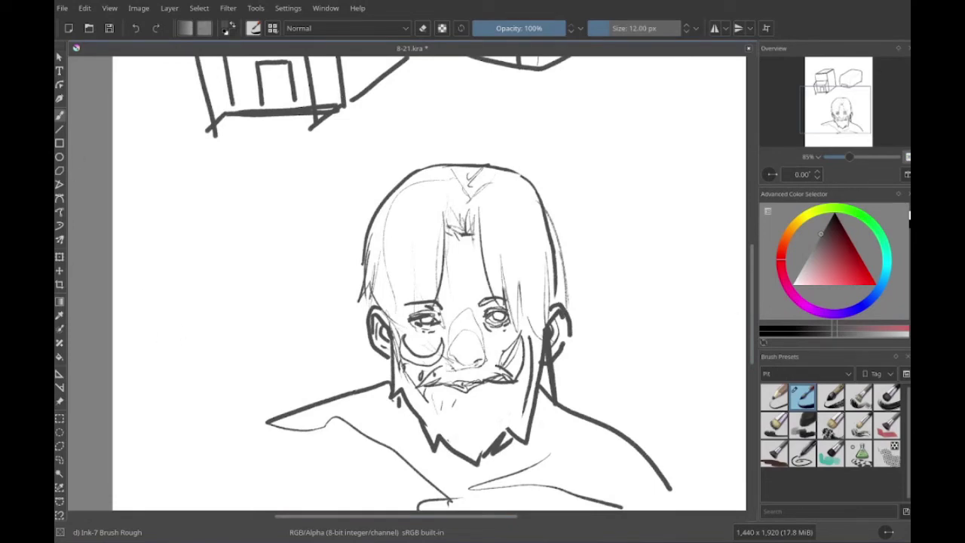
- Add light muscle marks across the chest and extend the left shoulder into the outer arm contour
{"action": "mouse_move", "coordinate": [450, 499]}
{"action": "left_mouse_down"}
{"action": "mouse_move", "coordinate": [432, 390]}
{"action": "mouse_move", "coordinate": [504, 407]}
{"action": "left_mouse_up"}
{"action": "left_click_drag", "start_coordinate": [445, 475], "coordinate": [550, 475]}
{"action": "left_click_drag", "start_coordinate": [357, 315], "coordinate": [253, 437]}
{"action": "left_click_drag", "start_coordinate": [452, 422], "coordinate": [429, 359]}
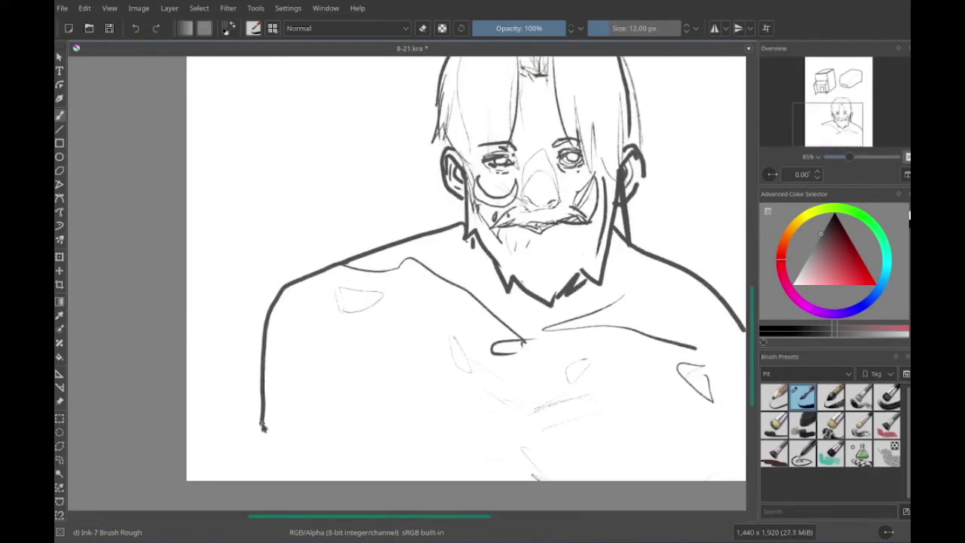
- Draw the armpits, inner arms, torso sides and right arm contour, with light lines under the chest
{"action": "left_click_drag", "start_coordinate": [362, 392], "coordinate": [381, 475]}
{"action": "left_click_drag", "start_coordinate": [527, 422], "coordinate": [410, 420]}
{"action": "mouse_move", "coordinate": [633, 468]}
{"action": "left_mouse_down"}
{"action": "mouse_move", "coordinate": [585, 433]}
{"action": "mouse_move", "coordinate": [510, 448]}
{"action": "left_mouse_up"}
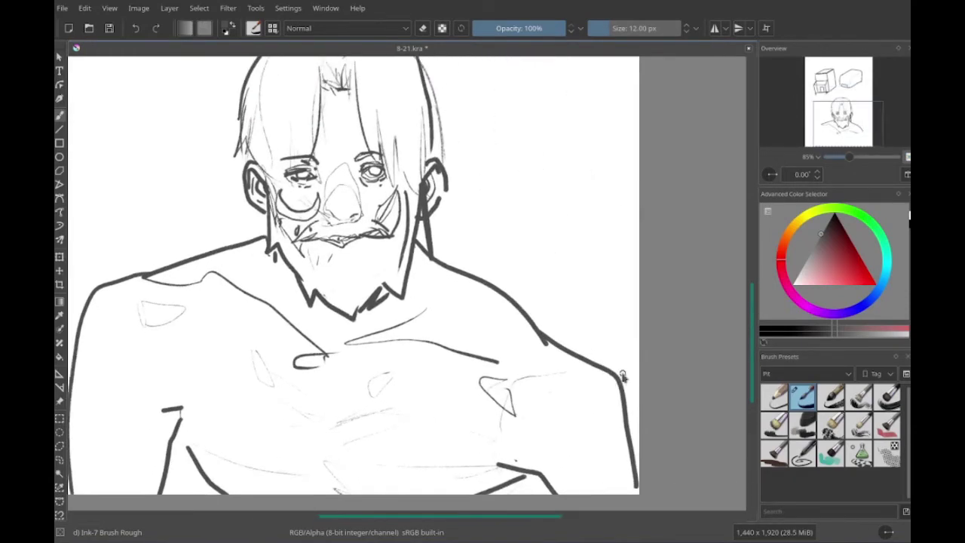
{"action": "left_click_drag", "start_coordinate": [205, 456], "coordinate": [417, 464]}
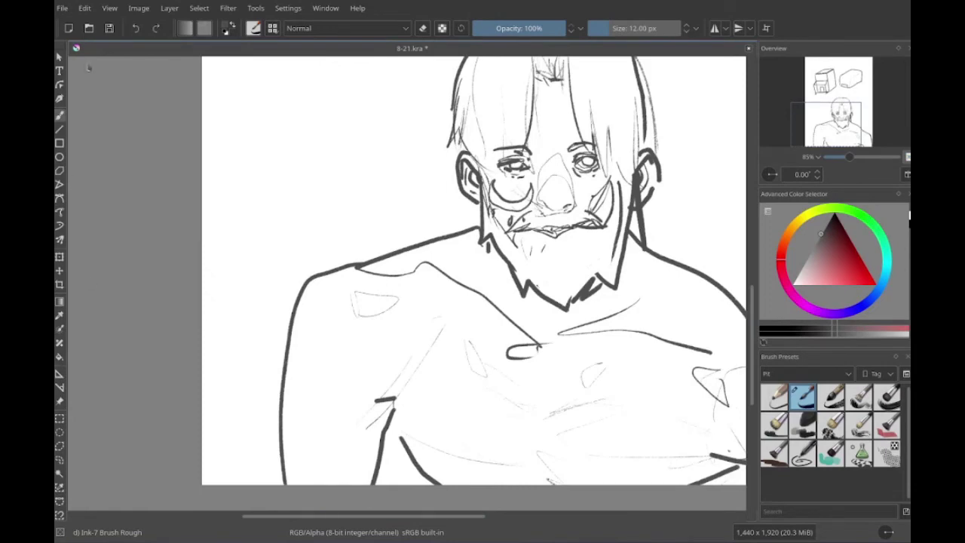
- Draw a tilted plant pot with a double-lined rim to the left of the man's head
{"action": "mouse_move", "coordinate": [313, 99]}
{"action": "left_mouse_down"}
{"action": "mouse_move", "coordinate": [344, 329]}
{"action": "mouse_move", "coordinate": [433, 388]}
{"action": "left_mouse_up"}
{"action": "left_click_drag", "start_coordinate": [381, 316], "coordinate": [437, 385]}
{"action": "left_click_drag", "start_coordinate": [301, 268], "coordinate": [325, 309]}
{"action": "left_click_drag", "start_coordinate": [320, 362], "coordinate": [410, 324]}
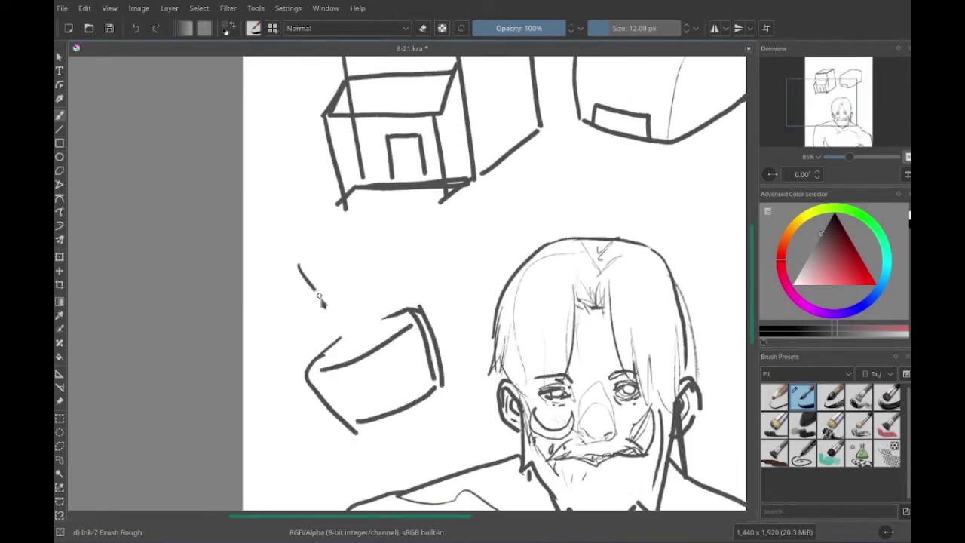
- Draw the plant's trunk rising from the pot and split it into branches
{"action": "left_click_drag", "start_coordinate": [324, 309], "coordinate": [350, 350]}
{"action": "left_click_drag", "start_coordinate": [339, 279], "coordinate": [431, 407]}
{"action": "mouse_move", "coordinate": [402, 269]}
{"action": "left_mouse_down"}
{"action": "mouse_move", "coordinate": [366, 355]}
{"action": "mouse_move", "coordinate": [284, 348]}
{"action": "mouse_move", "coordinate": [308, 352]}
{"action": "left_mouse_up"}
{"action": "left_click_drag", "start_coordinate": [317, 347], "coordinate": [337, 380]}
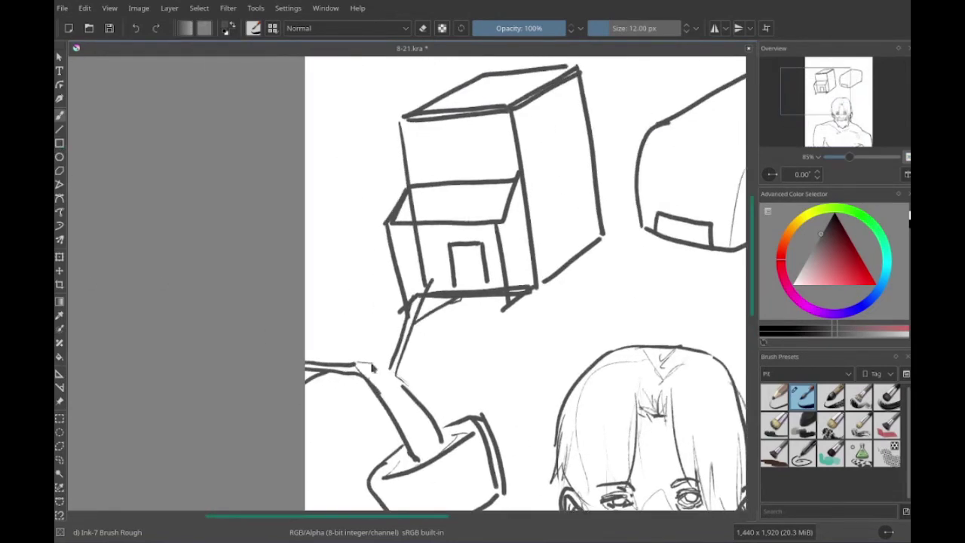
- Add leaves and thin twigs to the plant's branches and shade the curled leaf at the canvas edge
{"action": "left_click_drag", "start_coordinate": [375, 183], "coordinate": [376, 370]}
{"action": "left_click_drag", "start_coordinate": [355, 218], "coordinate": [353, 330]}
{"action": "mouse_move", "coordinate": [346, 339]}
{"action": "left_mouse_down"}
{"action": "mouse_move", "coordinate": [334, 269]}
{"action": "mouse_move", "coordinate": [403, 392]}
{"action": "left_mouse_up"}
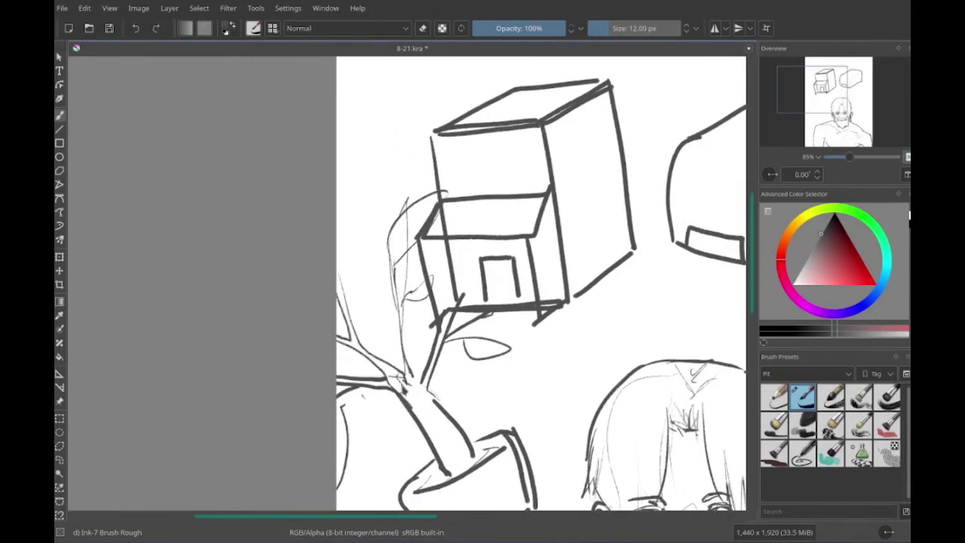
{"action": "left_click_drag", "start_coordinate": [346, 265], "coordinate": [392, 291]}
{"action": "left_click_drag", "start_coordinate": [449, 317], "coordinate": [427, 364]}
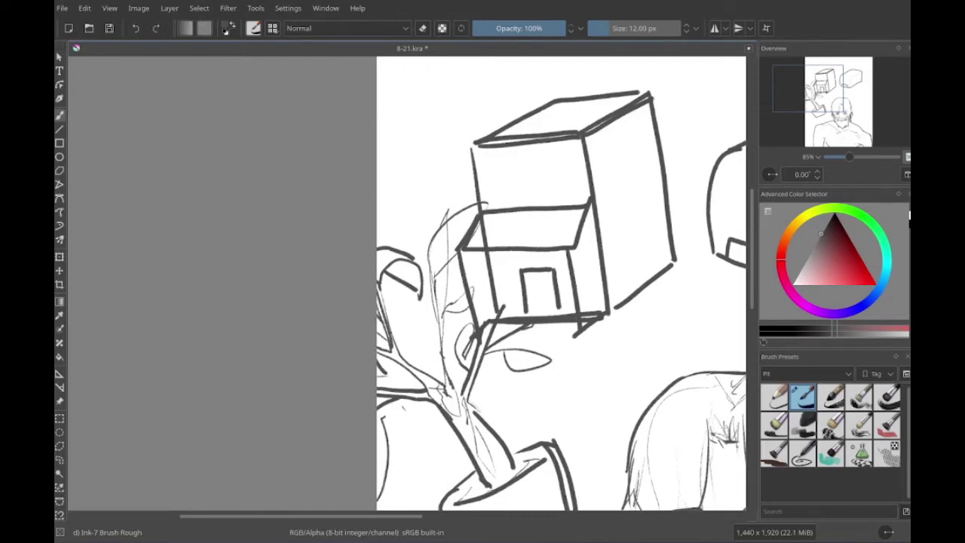
{"action": "left_click_drag", "start_coordinate": [373, 245], "coordinate": [404, 269]}
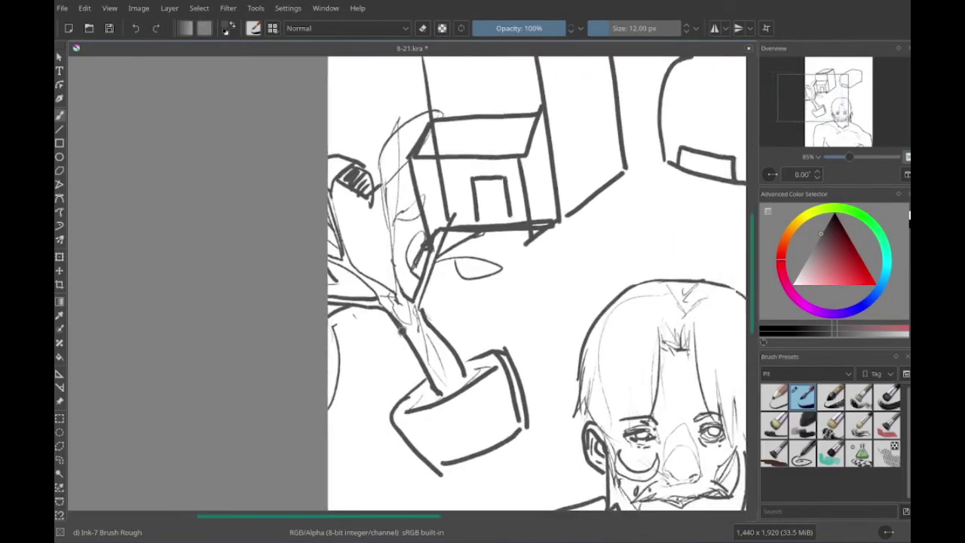
- Hatch the soil inside the plant pot and draw a saucer beneath the pot
{"action": "mouse_move", "coordinate": [462, 367]}
{"action": "left_mouse_down"}
{"action": "mouse_move", "coordinate": [472, 385]}
{"action": "mouse_move", "coordinate": [464, 341]}
{"action": "left_mouse_up"}
{"action": "left_click_drag", "start_coordinate": [425, 439], "coordinate": [534, 381]}
{"action": "key", "text": "e"}
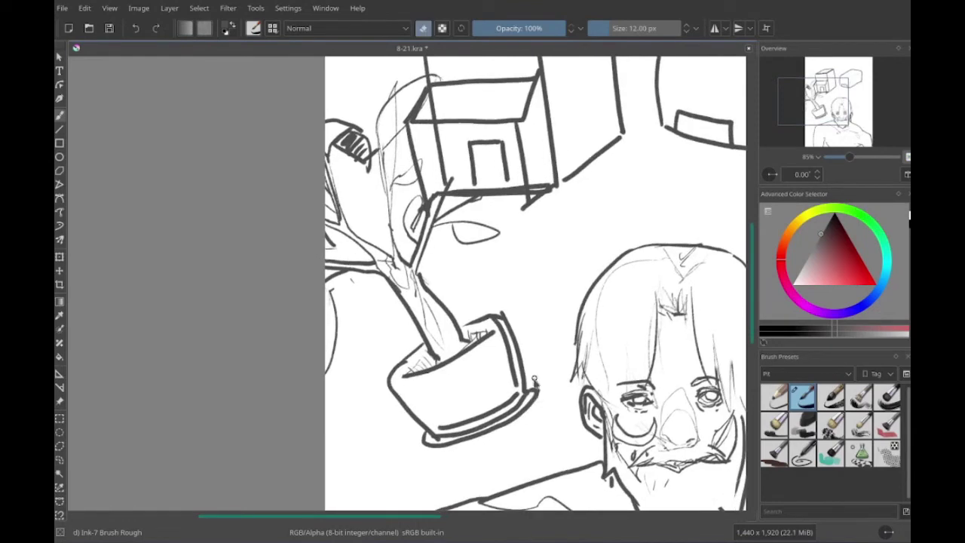
{"action": "key", "text": "e"}
- Start a bed in perspective below the rounded box with its front rail, front legs and mattress edge
{"action": "left_click_drag", "start_coordinate": [445, 373], "coordinate": [60, 456]}
{"action": "mouse_move", "coordinate": [527, 317]}
{"action": "left_mouse_down"}
{"action": "mouse_move", "coordinate": [531, 373]}
{"action": "mouse_move", "coordinate": [574, 313]}
{"action": "left_mouse_up"}
{"action": "mouse_move", "coordinate": [345, 267]}
{"action": "left_mouse_down"}
{"action": "mouse_move", "coordinate": [513, 194]}
{"action": "mouse_move", "coordinate": [520, 241]}
{"action": "left_mouse_up"}
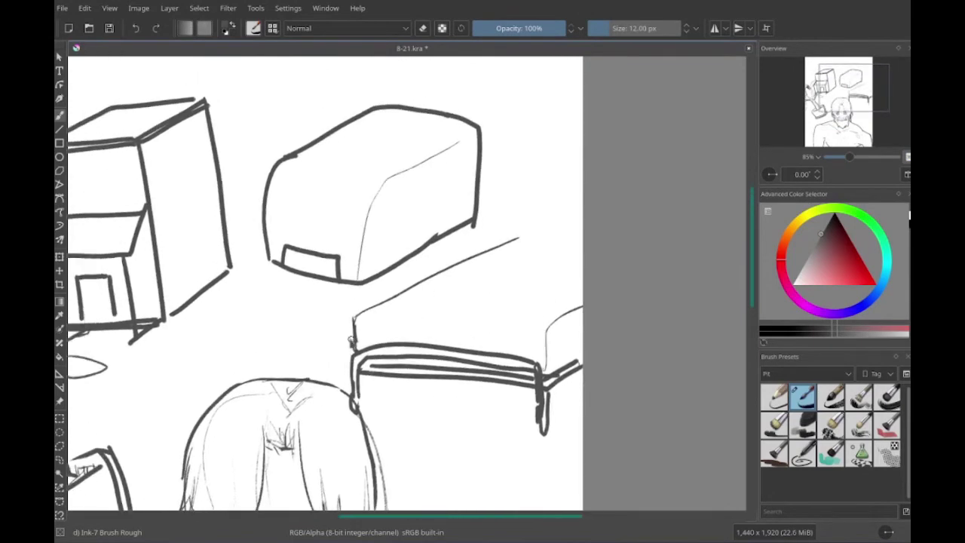
- Draw the bed's rounded footboard frame and the headboard at its far end
{"action": "left_click_drag", "start_coordinate": [353, 377], "coordinate": [539, 373]}
{"action": "left_click_drag", "start_coordinate": [527, 294], "coordinate": [532, 362]}
{"action": "mouse_move", "coordinate": [501, 245]}
{"action": "left_mouse_down"}
{"action": "mouse_move", "coordinate": [543, 235]}
{"action": "mouse_move", "coordinate": [543, 254]}
{"action": "left_mouse_up"}
{"action": "mouse_move", "coordinate": [545, 244]}
{"action": "left_mouse_down"}
{"action": "mouse_move", "coordinate": [582, 214]}
{"action": "mouse_move", "coordinate": [582, 225]}
{"action": "left_mouse_up"}
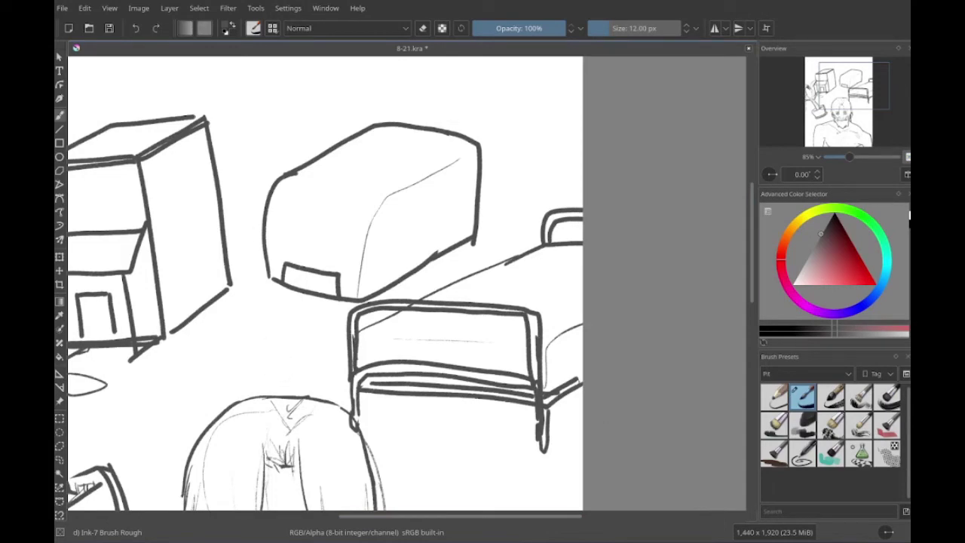
- Clean up and darken the man's hair edge beside the right ear and define the nostrils
{"action": "scroll", "coordinate": [424, 386], "scroll_direction": "down", "scroll_amount": 2}
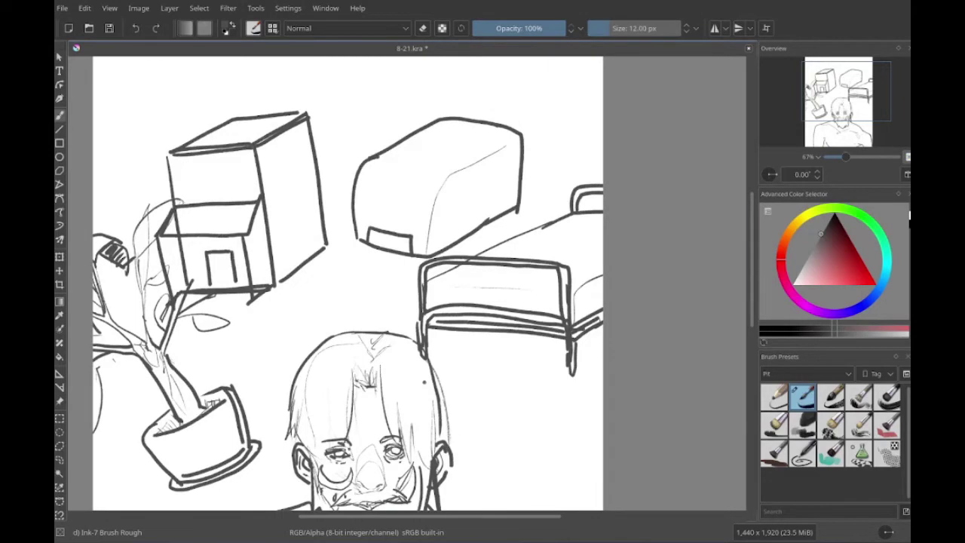
{"action": "scroll", "coordinate": [346, 286], "scroll_direction": "down", "scroll_amount": 4}
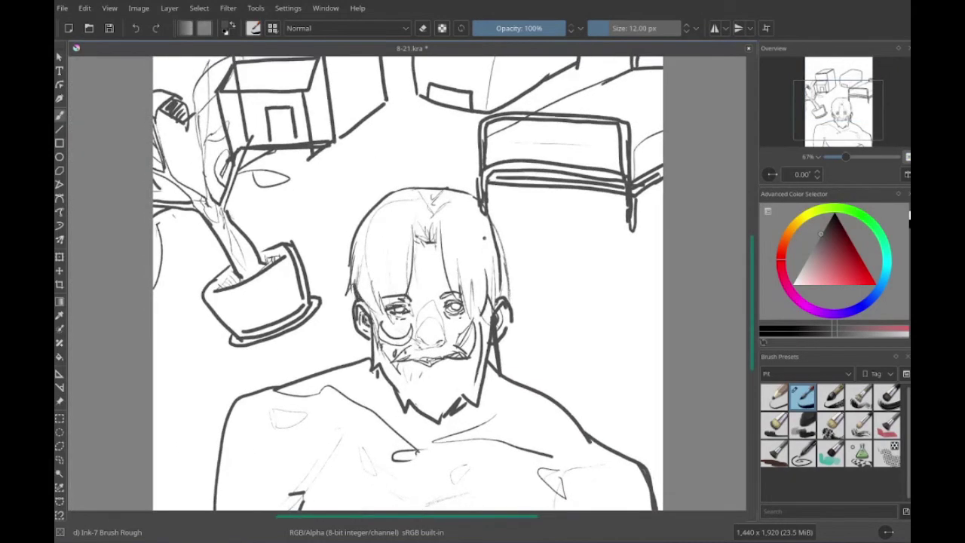
{"action": "key", "text": "e"}
{"action": "scroll", "coordinate": [463, 274], "scroll_direction": "down", "scroll_amount": 2}
{"action": "scroll", "coordinate": [463, 274], "scroll_direction": "down", "scroll_amount": 1}
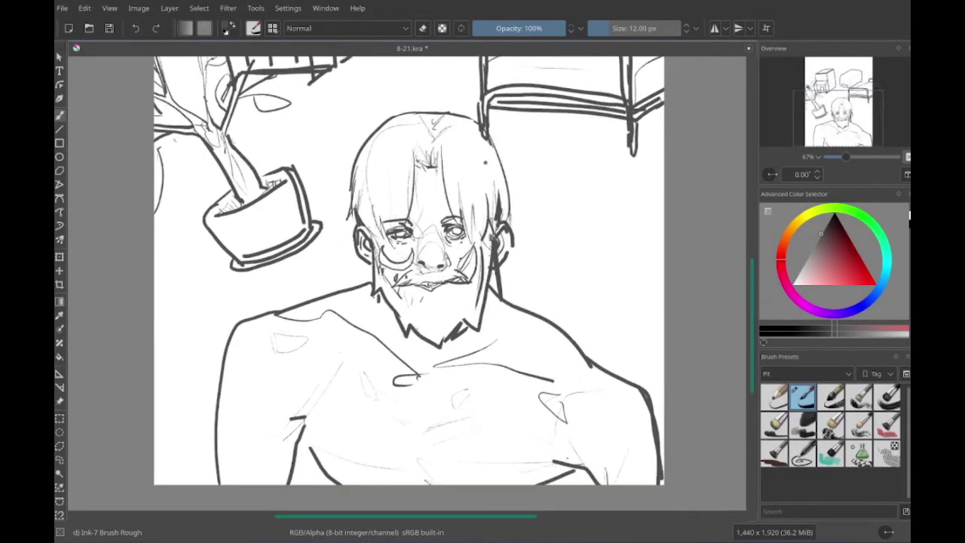
{"action": "key", "text": "e"}
{"action": "scroll", "coordinate": [422, 302], "scroll_direction": "up", "scroll_amount": 5}
{"action": "scroll", "coordinate": [399, 327], "scroll_direction": "down", "scroll_amount": 3}
- Draw a tabletop in perspective with a thick front edge to the right of the man's head
{"action": "mouse_move", "coordinate": [389, 353]}
{"action": "left_mouse_down"}
{"action": "mouse_move", "coordinate": [502, 347]}
{"action": "mouse_move", "coordinate": [536, 324]}
{"action": "left_mouse_up"}
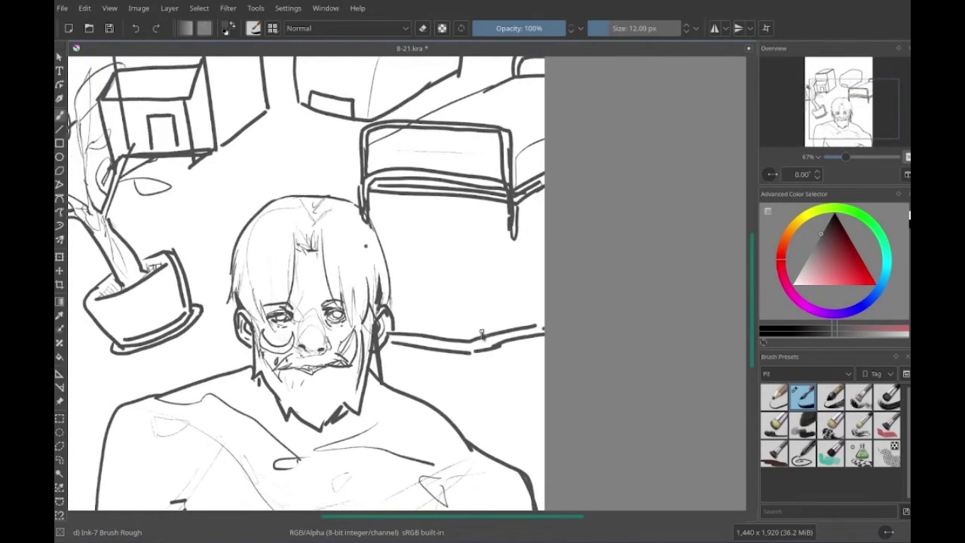
{"action": "left_click_drag", "start_coordinate": [394, 325], "coordinate": [537, 301]}
{"action": "scroll", "coordinate": [457, 349], "scroll_direction": "left", "scroll_amount": 1}
- Draw the table's legs beneath the tabletop, each with two parallel lines
{"action": "left_click_drag", "start_coordinate": [464, 346], "coordinate": [465, 420]}
{"action": "left_click_drag", "start_coordinate": [481, 347], "coordinate": [484, 442]}
{"action": "scroll", "coordinate": [483, 377], "scroll_direction": "left", "scroll_amount": 1}
{"action": "mouse_move", "coordinate": [394, 344]}
{"action": "left_mouse_down"}
{"action": "mouse_move", "coordinate": [389, 398]}
{"action": "mouse_move", "coordinate": [407, 386]}
{"action": "left_mouse_up"}
{"action": "mouse_move", "coordinate": [460, 351]}
{"action": "left_mouse_down"}
{"action": "mouse_move", "coordinate": [483, 348]}
{"action": "mouse_move", "coordinate": [511, 412]}
{"action": "left_mouse_up"}
{"action": "left_click_drag", "start_coordinate": [528, 338], "coordinate": [527, 423]}
{"action": "scroll", "coordinate": [528, 376], "scroll_direction": "left", "scroll_amount": 2}
- Touch up the joints between the table legs and the tabletop and close the rightmost leg's lower end
{"action": "key", "text": "e"}
{"action": "key", "text": "e"}
{"action": "mouse_move", "coordinate": [527, 315]}
{"action": "left_mouse_down"}
{"action": "mouse_move", "coordinate": [573, 309]}
{"action": "mouse_move", "coordinate": [519, 312]}
{"action": "left_mouse_up"}
{"action": "scroll", "coordinate": [456, 390], "scroll_direction": "down", "scroll_amount": 2}
{"action": "scroll", "coordinate": [456, 390], "scroll_direction": "right", "scroll_amount": 2}
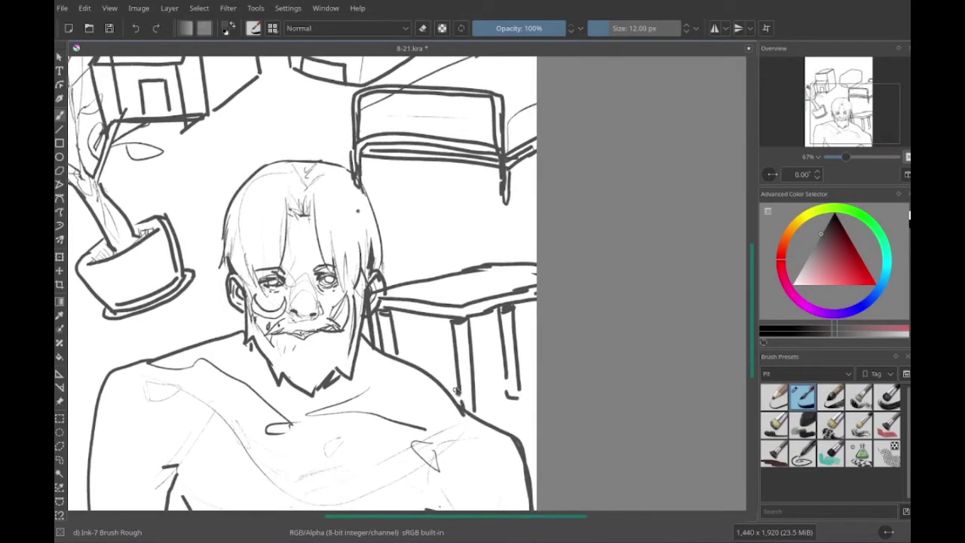
{"action": "left_click_drag", "start_coordinate": [505, 391], "coordinate": [519, 407]}
{"action": "scroll", "coordinate": [435, 342], "scroll_direction": "up", "scroll_amount": 1}
{"action": "scroll", "coordinate": [436, 342], "scroll_direction": "right", "scroll_amount": 1}
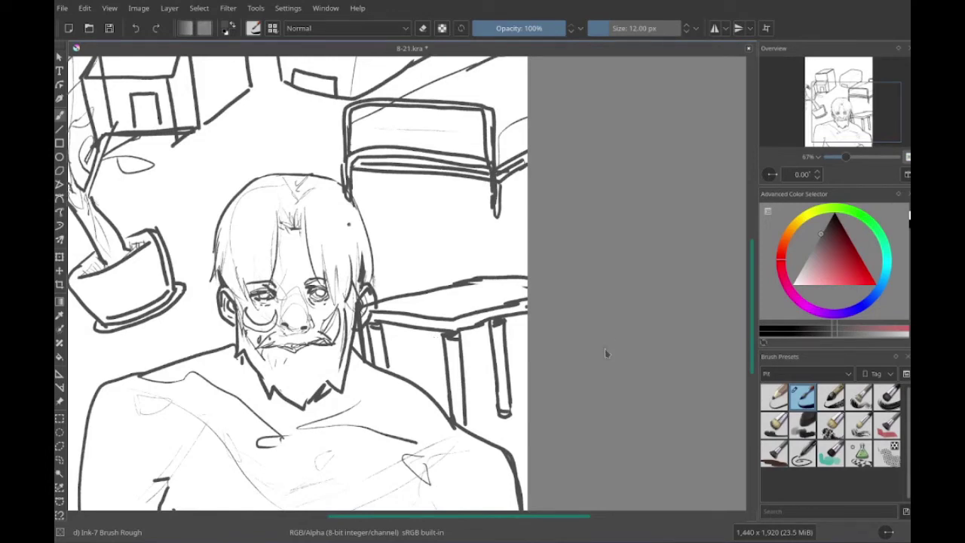
{"action": "scroll", "coordinate": [605, 353], "scroll_direction": "right", "scroll_amount": 2}
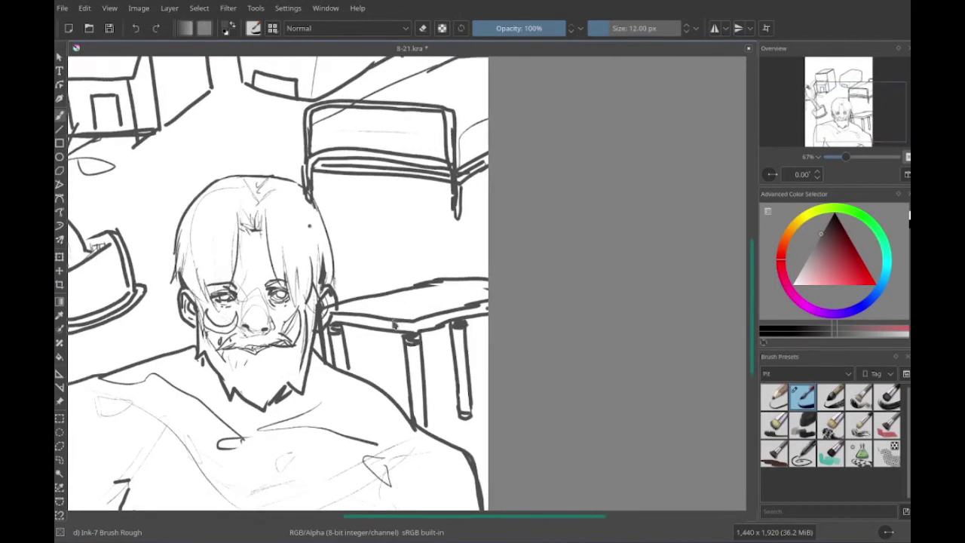
- Draw a computer monitor on the tabletop, with an oval base, a two-line neck and a tilted rectangular screen
{"action": "key", "text": "e"}
{"action": "key", "text": "e"}
{"action": "left_click_drag", "start_coordinate": [411, 320], "coordinate": [443, 339]}
{"action": "scroll", "coordinate": [438, 324], "scroll_direction": "up", "scroll_amount": 1}
{"action": "mouse_move", "coordinate": [419, 290]}
{"action": "left_mouse_down"}
{"action": "mouse_move", "coordinate": [422, 317]}
{"action": "mouse_move", "coordinate": [460, 315]}
{"action": "left_mouse_up"}
{"action": "scroll", "coordinate": [453, 302], "scroll_direction": "left", "scroll_amount": 1}
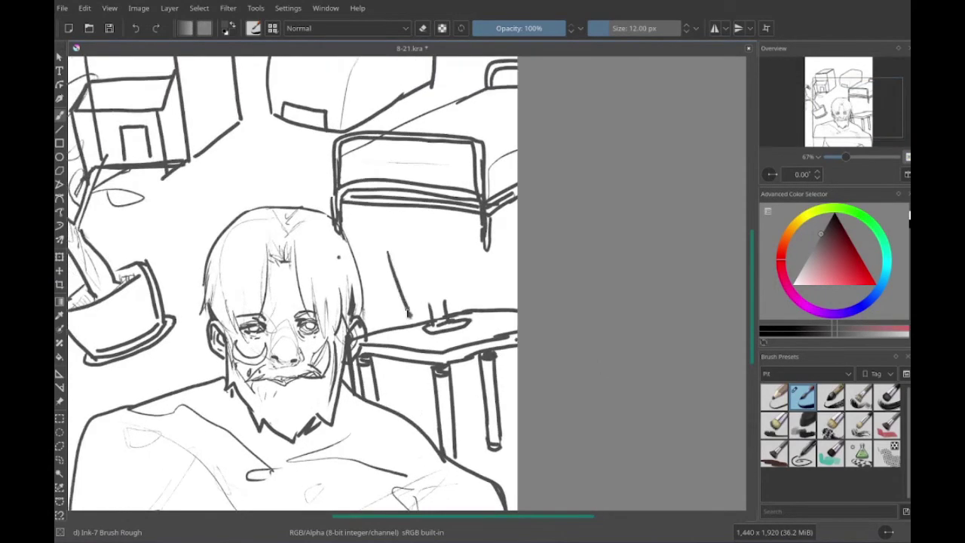
{"action": "left_click_drag", "start_coordinate": [376, 257], "coordinate": [484, 294]}
- Draw a flat keyboard and a small mouse on the tabletop in front of the monitor
{"action": "scroll", "coordinate": [445, 317], "scroll_direction": "right", "scroll_amount": 1}
{"action": "left_click_drag", "start_coordinate": [419, 336], "coordinate": [482, 323]}
{"action": "left_click_drag", "start_coordinate": [443, 348], "coordinate": [494, 325]}
{"action": "left_click_drag", "start_coordinate": [472, 332], "coordinate": [513, 315]}
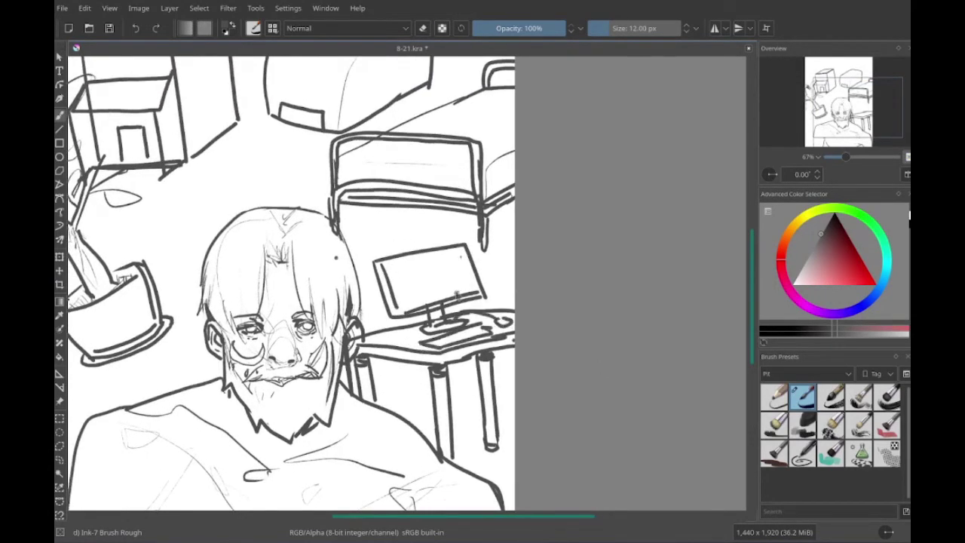
{"action": "left_click_drag", "start_coordinate": [225, 390], "coordinate": [227, 403]}
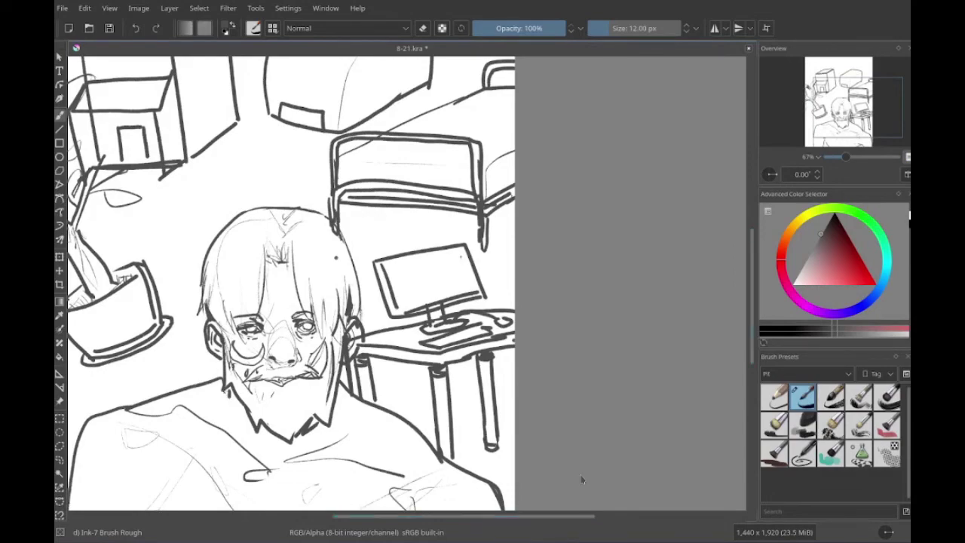
- Start a new head on the blank canvas with a rounded hair outline, a jagged fringe and a lashed eye beneath it
{"action": "scroll", "coordinate": [286, 287], "scroll_direction": "left", "scroll_amount": 4}
{"action": "scroll", "coordinate": [287, 287], "scroll_direction": "up", "scroll_amount": 5}
{"action": "mouse_move", "coordinate": [361, 243]}
{"action": "left_mouse_down"}
{"action": "mouse_move", "coordinate": [322, 327]}
{"action": "mouse_move", "coordinate": [444, 256]}
{"action": "left_mouse_up"}
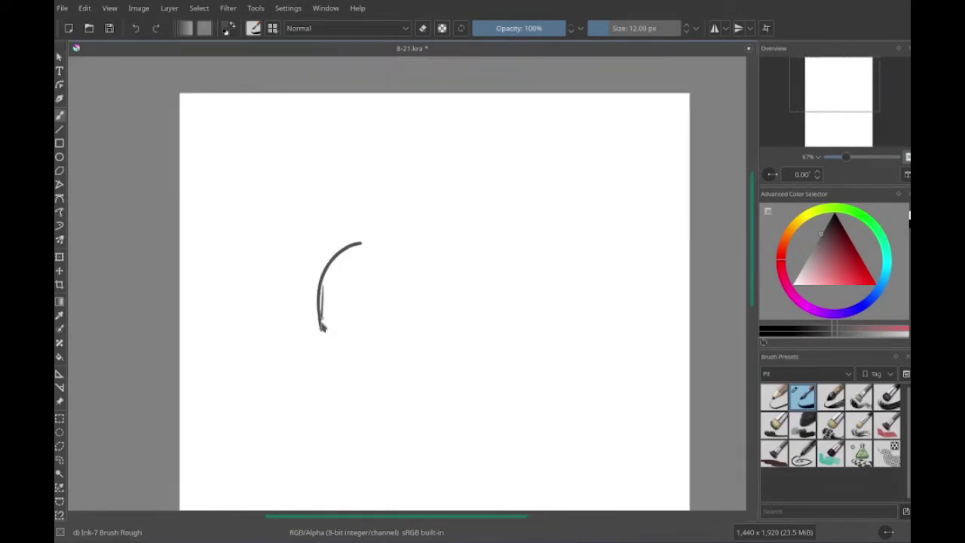
{"action": "scroll", "coordinate": [422, 287], "scroll_direction": "down", "scroll_amount": 1}
{"action": "scroll", "coordinate": [422, 286], "scroll_direction": "left", "scroll_amount": 1}
{"action": "mouse_move", "coordinate": [360, 335]}
{"action": "left_mouse_down"}
{"action": "mouse_move", "coordinate": [365, 358]}
{"action": "mouse_move", "coordinate": [383, 354]}
{"action": "mouse_move", "coordinate": [362, 355]}
{"action": "left_mouse_up"}
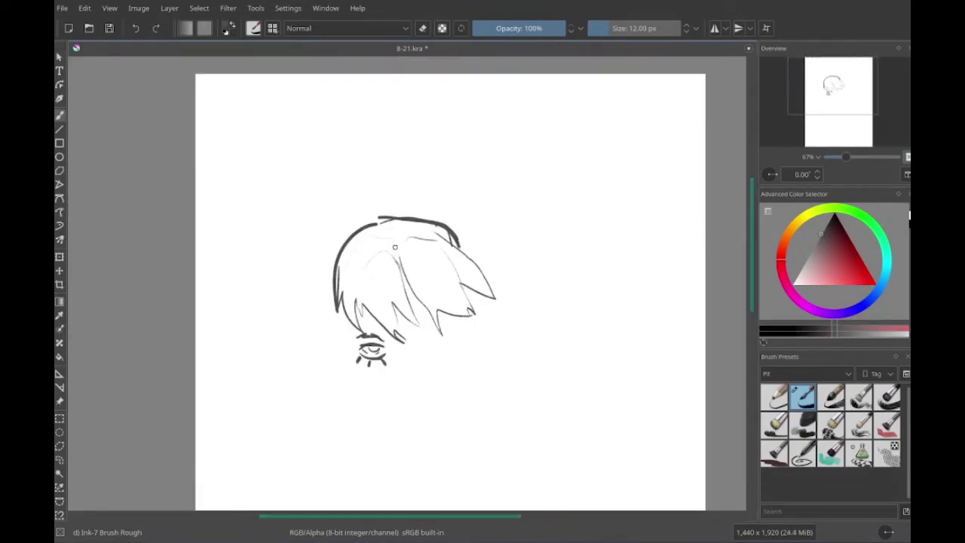
- Draw the nose tip and the second eye with its eyebrow beneath the fringe
{"action": "scroll", "coordinate": [395, 246], "scroll_direction": "down", "scroll_amount": 2}
{"action": "scroll", "coordinate": [394, 247], "scroll_direction": "left", "scroll_amount": 2}
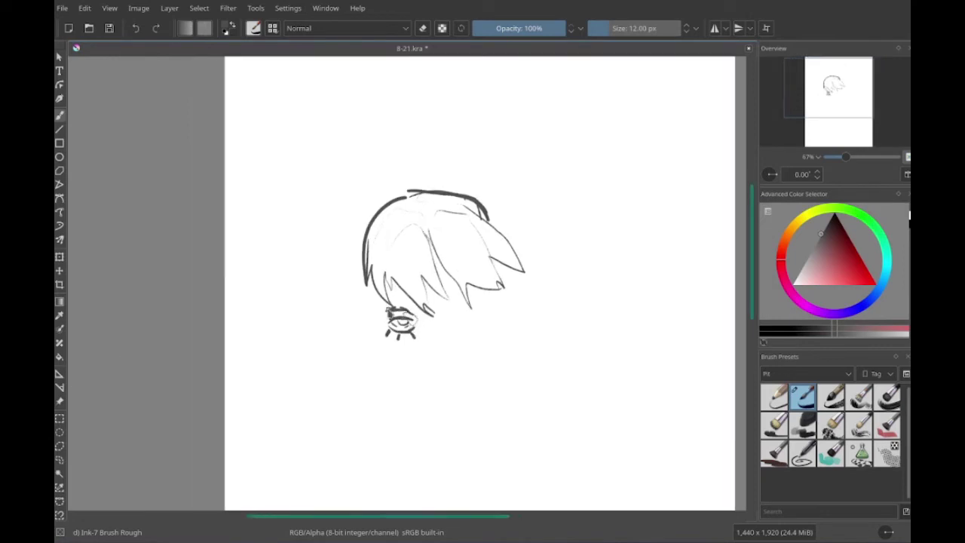
{"action": "scroll", "coordinate": [482, 283], "scroll_direction": "right", "scroll_amount": 2}
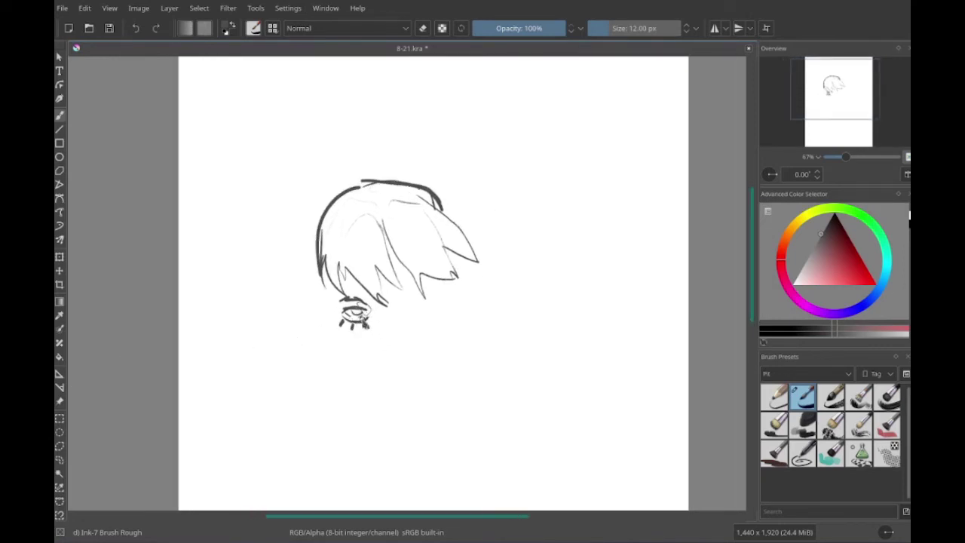
{"action": "mouse_move", "coordinate": [322, 293]}
{"action": "left_mouse_down"}
{"action": "mouse_move", "coordinate": [329, 320]}
{"action": "mouse_move", "coordinate": [310, 360]}
{"action": "mouse_move", "coordinate": [373, 390]}
{"action": "left_mouse_up"}
{"action": "key", "text": "ctrl+z"}
{"action": "left_click_drag", "start_coordinate": [375, 329], "coordinate": [390, 336]}
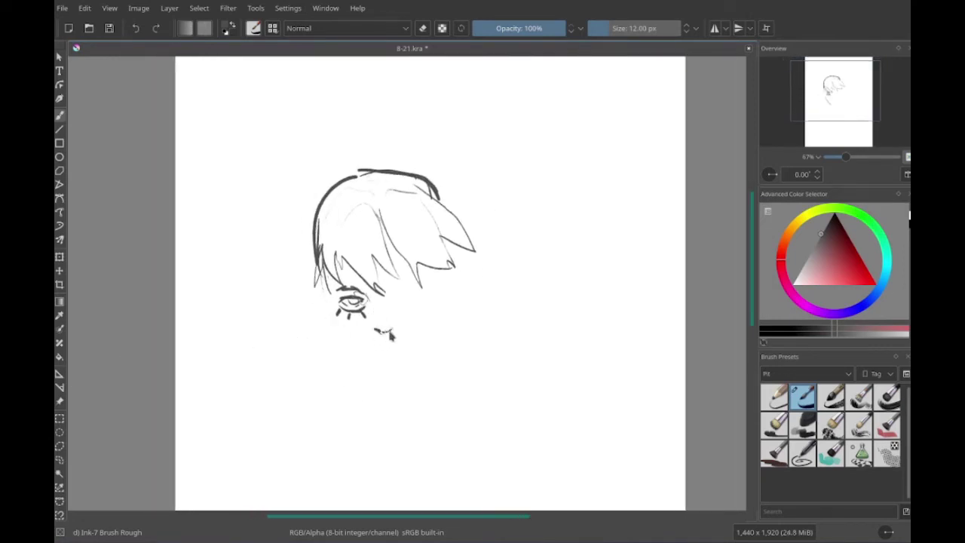
{"action": "left_click_drag", "start_coordinate": [397, 287], "coordinate": [419, 284]}
{"action": "left_click_drag", "start_coordinate": [404, 297], "coordinate": [408, 307]}
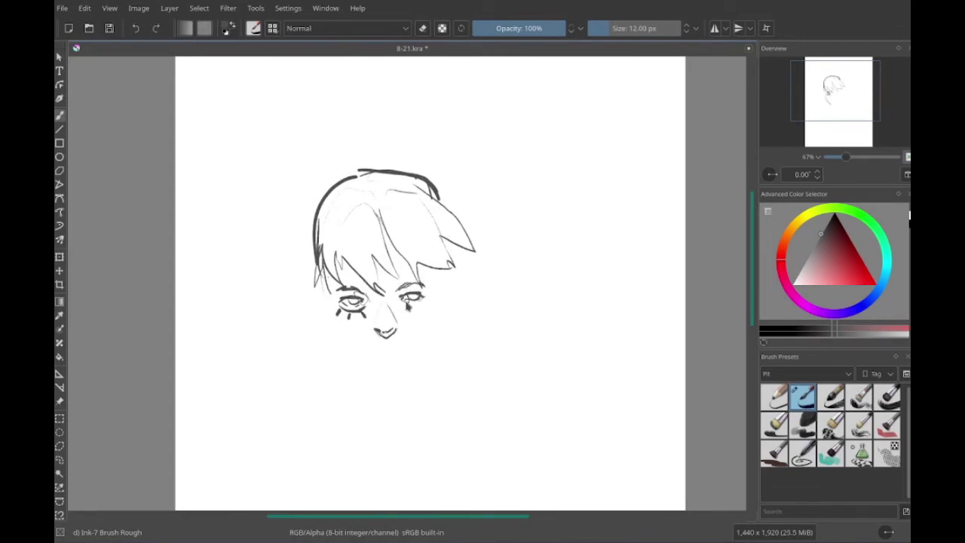
- Erase the crown's right-hand outline and redraw it as a smoother, higher arc
{"action": "scroll", "coordinate": [319, 365], "scroll_direction": "left", "scroll_amount": 2}
{"action": "key", "text": "e"}
{"action": "mouse_move", "coordinate": [457, 182]}
{"action": "left_mouse_down"}
{"action": "mouse_move", "coordinate": [462, 202]}
{"action": "mouse_move", "coordinate": [377, 166]}
{"action": "left_mouse_up"}
{"action": "key", "text": "e"}
{"action": "left_click_drag", "start_coordinate": [372, 168], "coordinate": [462, 194]}
{"action": "key", "text": "ctrl+z"}
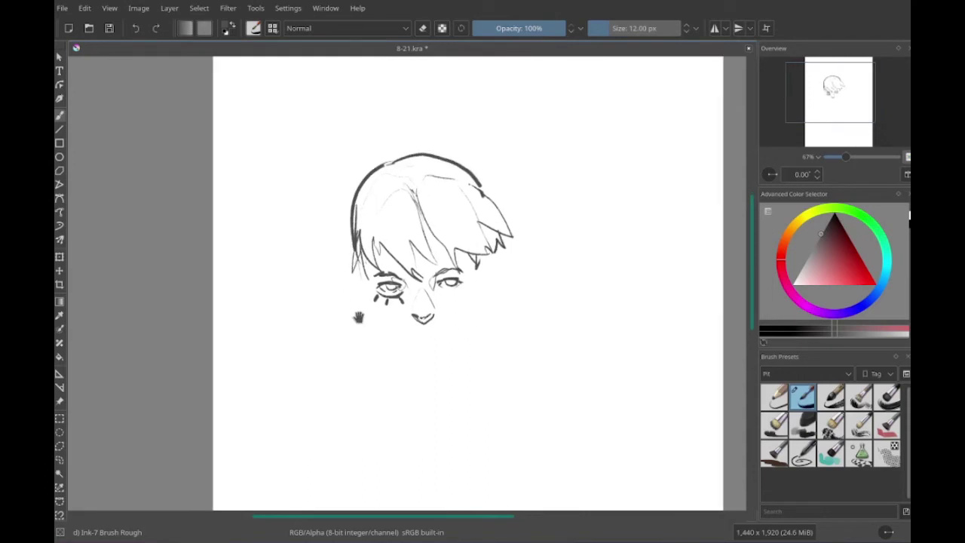
- Add spiky hair tufts at both temples and draw the ear on the right side of the head
{"action": "scroll", "coordinate": [357, 319], "scroll_direction": "left", "scroll_amount": 3}
{"action": "scroll", "coordinate": [361, 343], "scroll_direction": "up", "scroll_amount": 1}
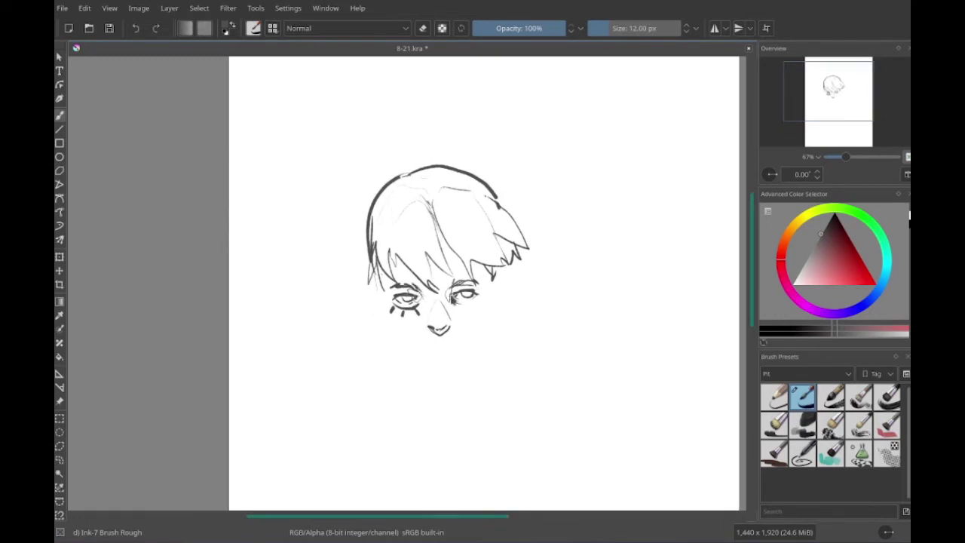
{"action": "scroll", "coordinate": [457, 302], "scroll_direction": "down", "scroll_amount": 1}
{"action": "scroll", "coordinate": [422, 301], "scroll_direction": "left", "scroll_amount": 1}
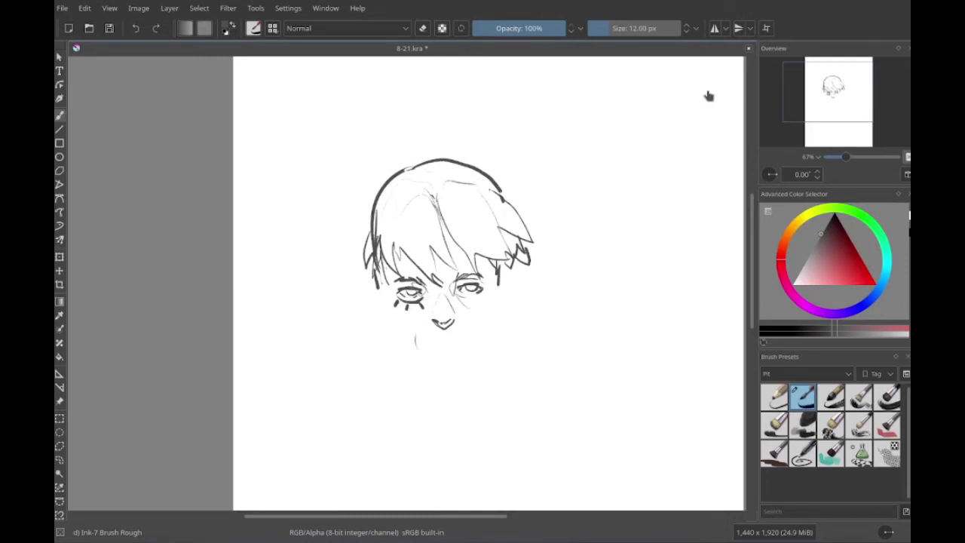
{"action": "scroll", "coordinate": [431, 355], "scroll_direction": "right", "scroll_amount": 1}
{"action": "left_click_drag", "start_coordinate": [485, 271], "coordinate": [486, 306]}
{"action": "left_click_drag", "start_coordinate": [476, 295], "coordinate": [469, 343]}
{"action": "key", "text": "ctrl+z"}
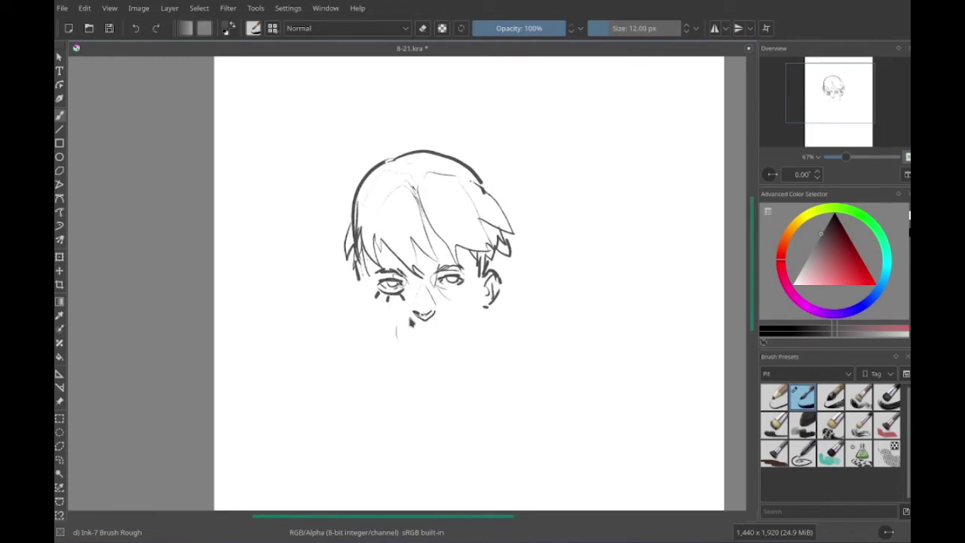
- Sketch a drooping moustache and a tufted beard along the jaw, and add the ear on the left side
{"action": "left_click_drag", "start_coordinate": [407, 320], "coordinate": [424, 325]}
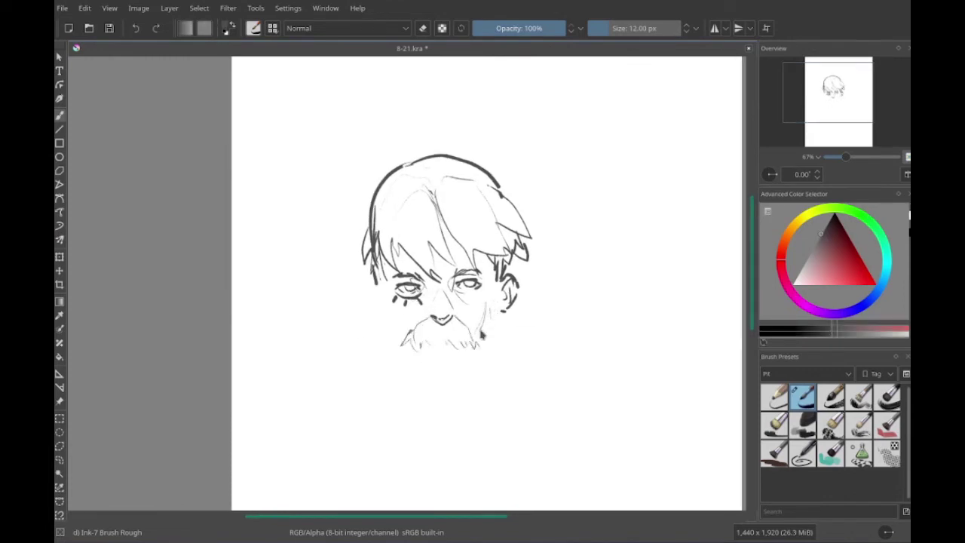
{"action": "key", "text": "ctrl+z"}
{"action": "left_click_drag", "start_coordinate": [377, 390], "coordinate": [375, 394]}
{"action": "left_click_drag", "start_coordinate": [488, 301], "coordinate": [499, 315]}
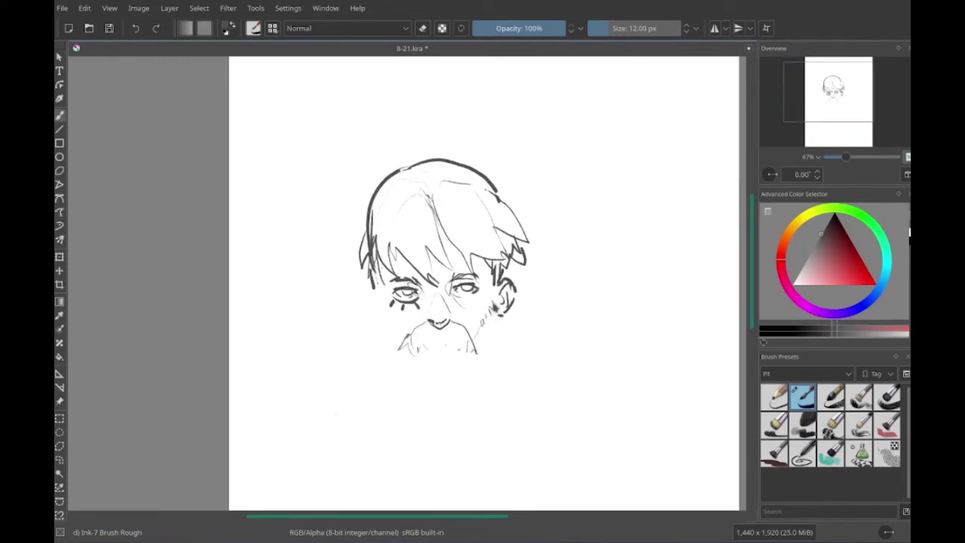
{"action": "left_click_drag", "start_coordinate": [483, 358], "coordinate": [474, 391]}
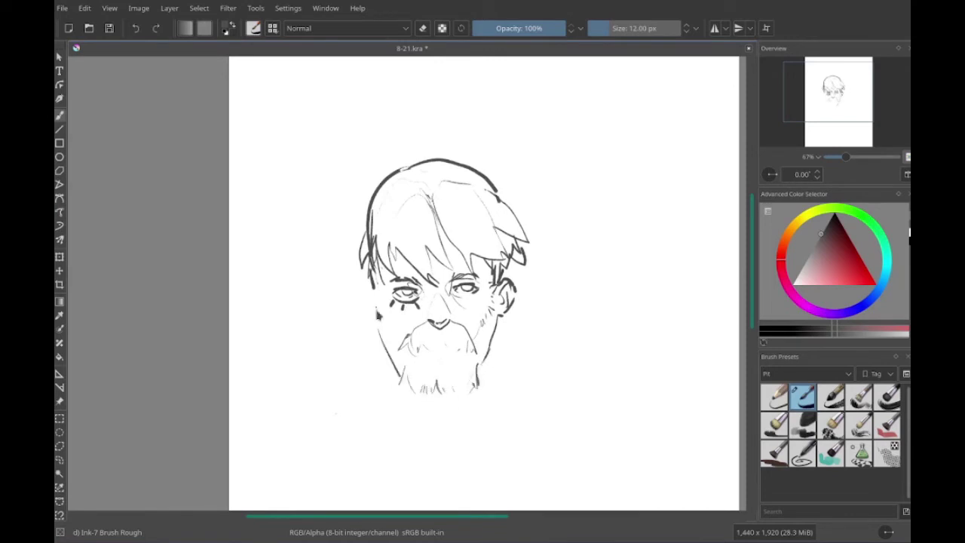
{"action": "left_click_drag", "start_coordinate": [361, 283], "coordinate": [381, 324]}
- Redraw the crown as two arcs meeting at the parting and add hair strands spreading from it
{"action": "mouse_move", "coordinate": [452, 226]}
{"action": "left_mouse_down"}
{"action": "mouse_move", "coordinate": [467, 290]}
{"action": "mouse_move", "coordinate": [513, 241]}
{"action": "left_mouse_up"}
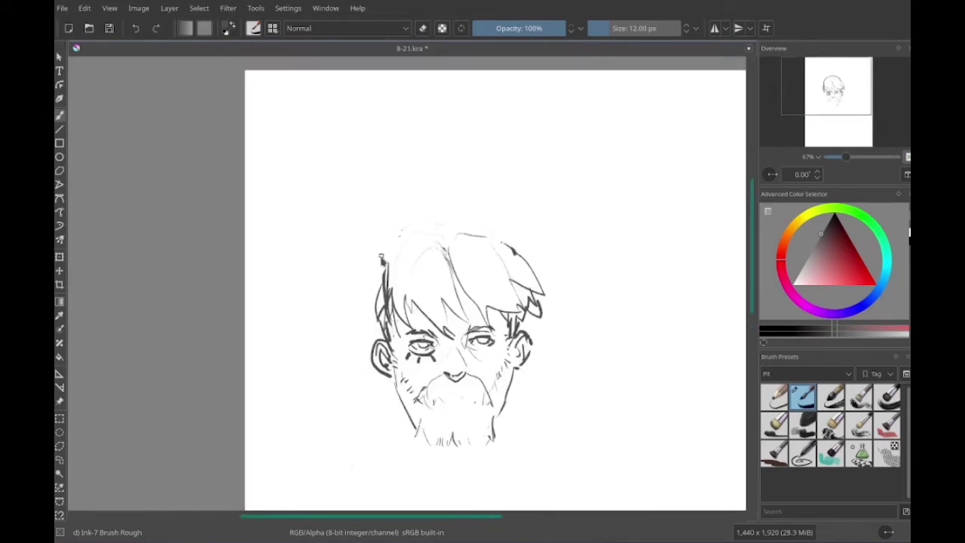
{"action": "left_click_drag", "start_coordinate": [377, 226], "coordinate": [422, 294]}
{"action": "left_click_drag", "start_coordinate": [452, 339], "coordinate": [449, 334]}
{"action": "left_click_drag", "start_coordinate": [475, 226], "coordinate": [452, 275]}
{"action": "left_click_drag", "start_coordinate": [453, 339], "coordinate": [445, 311]}
{"action": "left_click_drag", "start_coordinate": [460, 233], "coordinate": [441, 286]}
{"action": "left_click_drag", "start_coordinate": [407, 271], "coordinate": [433, 298]}
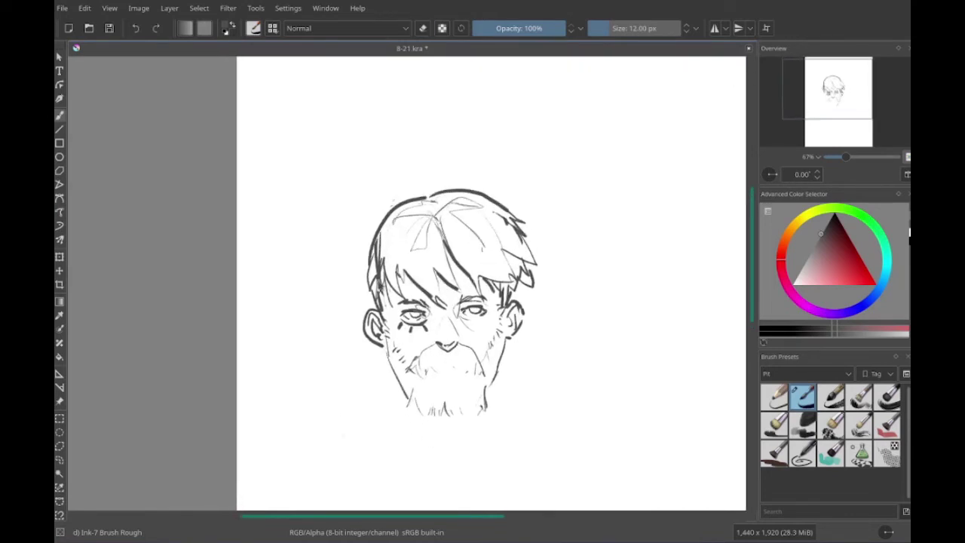
- Mark the mouth with a row of short dashes under the moustache and darken the nose and inner eye corners
{"action": "left_click", "coordinate": [421, 370]}
{"action": "left_click", "coordinate": [436, 371]}
{"action": "left_click", "coordinate": [450, 371]}
{"action": "left_click", "coordinate": [464, 369]}
{"action": "left_click_drag", "start_coordinate": [372, 466], "coordinate": [370, 449]}
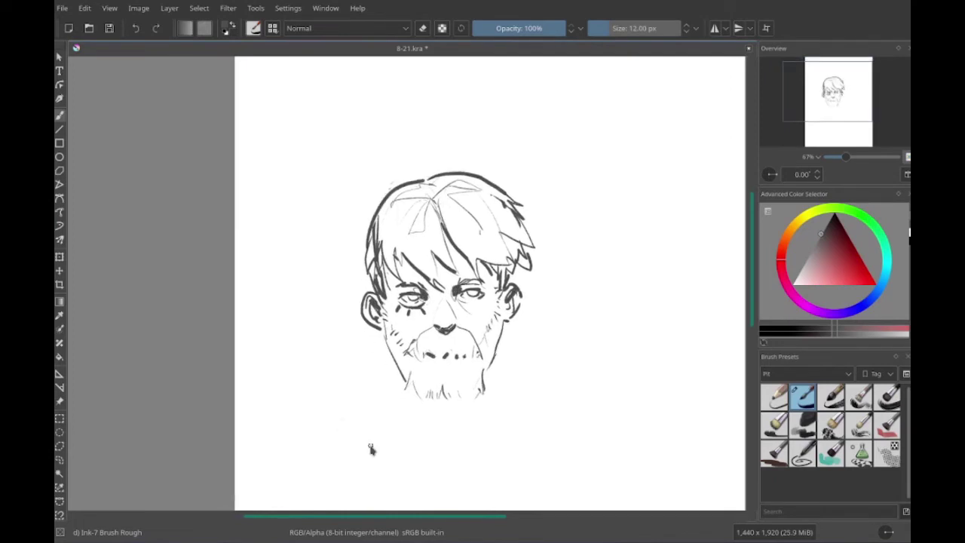
{"action": "left_click_drag", "start_coordinate": [312, 311], "coordinate": [297, 286]}
- Erase the lower ends of the beard and the stray strokes at the chin
{"action": "key", "text": "e"}
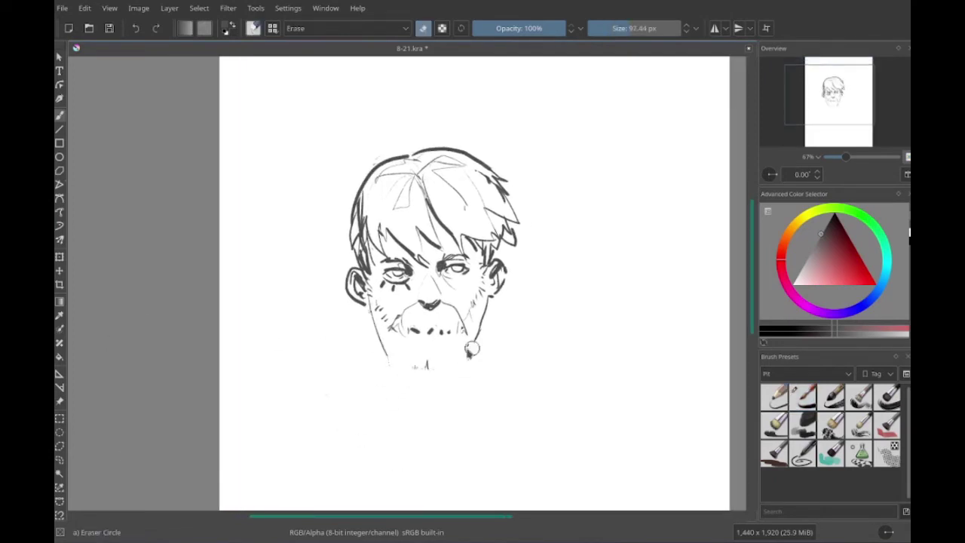
{"action": "left_click_drag", "start_coordinate": [471, 348], "coordinate": [472, 360]}
{"action": "left_click_drag", "start_coordinate": [388, 377], "coordinate": [425, 377]}
{"action": "key", "text": "e"}
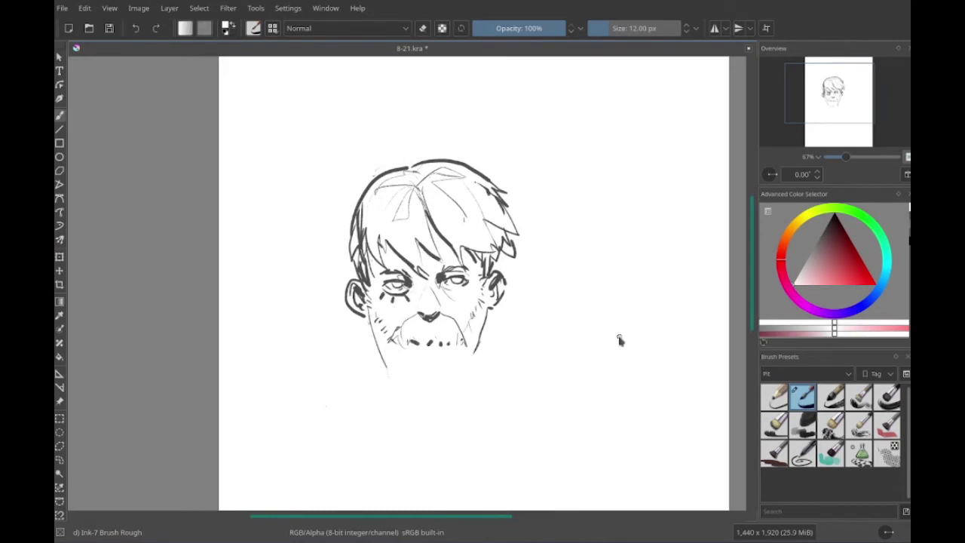
- Redraw the beard longer and tapered with short hair strokes, and darken the sideburns below both ears
{"action": "mouse_move", "coordinate": [365, 324]}
{"action": "left_mouse_down"}
{"action": "mouse_move", "coordinate": [400, 396]}
{"action": "mouse_move", "coordinate": [452, 401]}
{"action": "left_mouse_up"}
{"action": "mouse_move", "coordinate": [474, 352]}
{"action": "left_mouse_down"}
{"action": "mouse_move", "coordinate": [463, 381]}
{"action": "mouse_move", "coordinate": [503, 391]}
{"action": "mouse_move", "coordinate": [445, 386]}
{"action": "mouse_move", "coordinate": [435, 370]}
{"action": "left_mouse_up"}
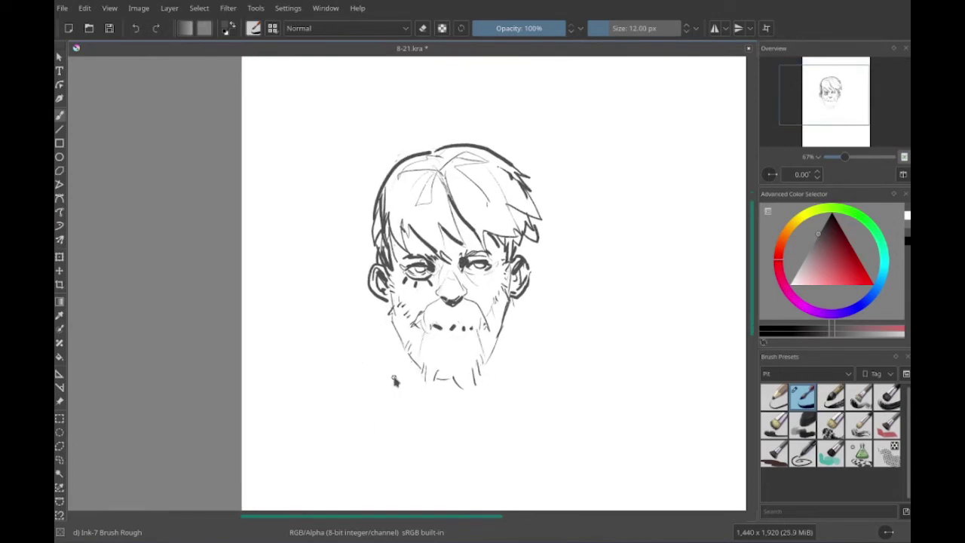
{"action": "scroll", "coordinate": [502, 125], "scroll_direction": "down", "scroll_amount": 2}
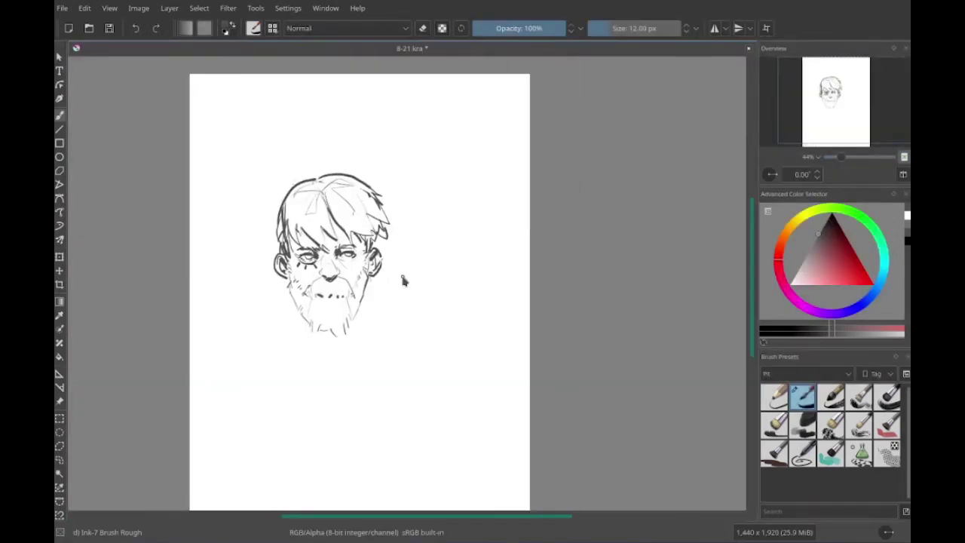
{"action": "scroll", "coordinate": [445, 329], "scroll_direction": "up", "scroll_amount": 3}
{"action": "mouse_move", "coordinate": [445, 329]}
{"action": "left_mouse_down"}
{"action": "mouse_move", "coordinate": [330, 451]}
{"action": "mouse_move", "coordinate": [349, 473]}
{"action": "left_mouse_up"}
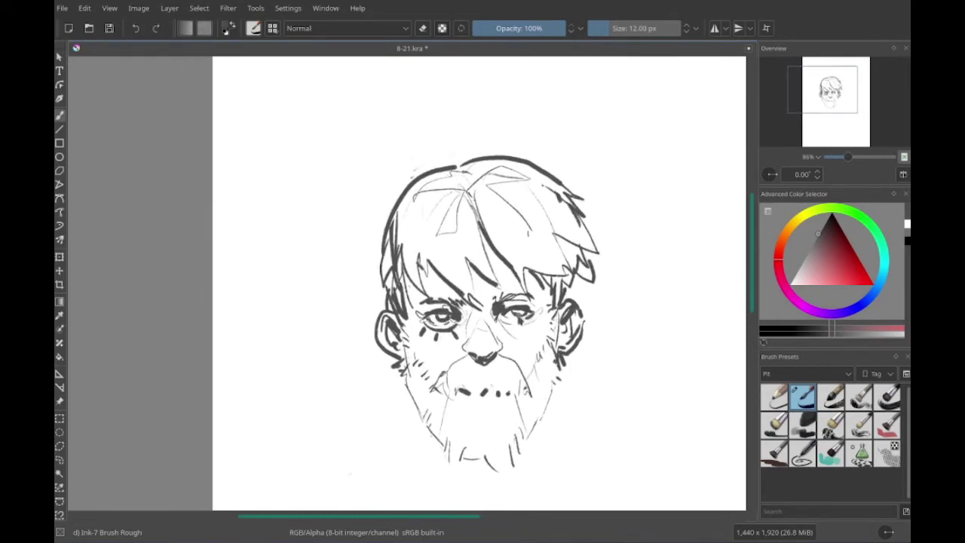
- Try to draw a wide pointed shirt collar on both sides of the beard
{"action": "mouse_move", "coordinate": [386, 425]}
{"action": "left_mouse_down"}
{"action": "mouse_move", "coordinate": [391, 331]}
{"action": "mouse_move", "coordinate": [392, 352]}
{"action": "left_mouse_up"}
{"action": "mouse_move", "coordinate": [421, 323]}
{"action": "left_mouse_down"}
{"action": "mouse_move", "coordinate": [370, 401]}
{"action": "mouse_move", "coordinate": [463, 437]}
{"action": "left_mouse_up"}
{"action": "left_click_drag", "start_coordinate": [486, 309], "coordinate": [520, 396]}
{"action": "left_click_drag", "start_coordinate": [317, 392], "coordinate": [362, 392]}
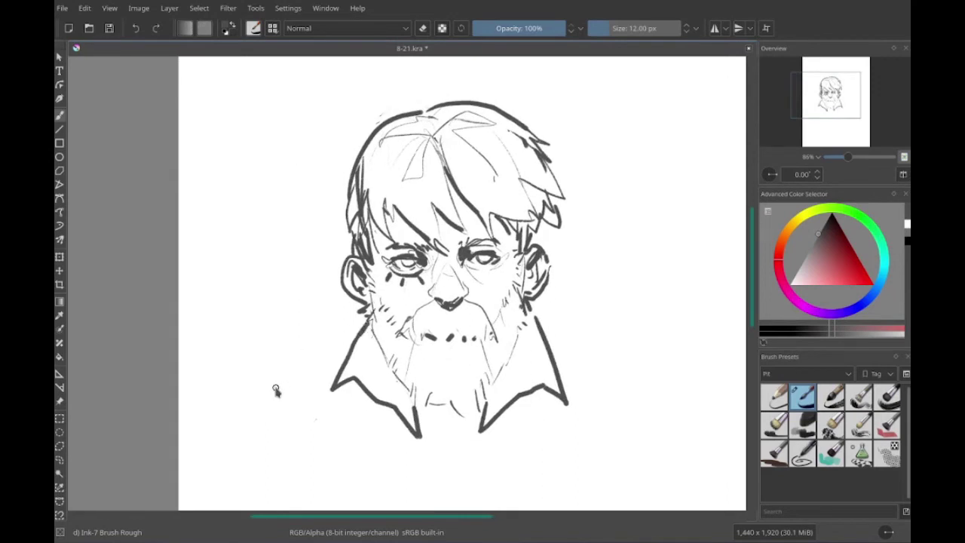
- Try to rework the shirt's front opening with a folded lapel and add short strokes at the beard's tip
{"action": "mouse_move", "coordinate": [276, 389]}
{"action": "left_mouse_down"}
{"action": "mouse_move", "coordinate": [252, 388]}
{"action": "mouse_move", "coordinate": [277, 392]}
{"action": "left_mouse_up"}
{"action": "mouse_move", "coordinate": [497, 410]}
{"action": "left_mouse_down"}
{"action": "mouse_move", "coordinate": [454, 480]}
{"action": "mouse_move", "coordinate": [485, 407]}
{"action": "left_mouse_up"}
{"action": "key", "text": "e"}
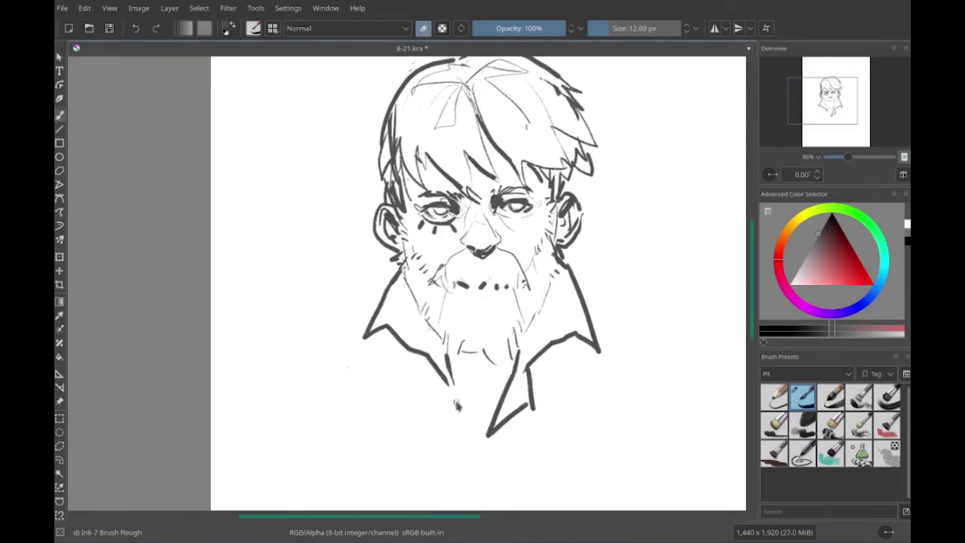
{"action": "key", "text": "e"}
{"action": "left_click_drag", "start_coordinate": [447, 363], "coordinate": [463, 452]}
{"action": "left_click_drag", "start_coordinate": [482, 422], "coordinate": [500, 439]}
{"action": "left_click_drag", "start_coordinate": [470, 366], "coordinate": [471, 380]}
{"action": "left_click_drag", "start_coordinate": [510, 368], "coordinate": [510, 383]}
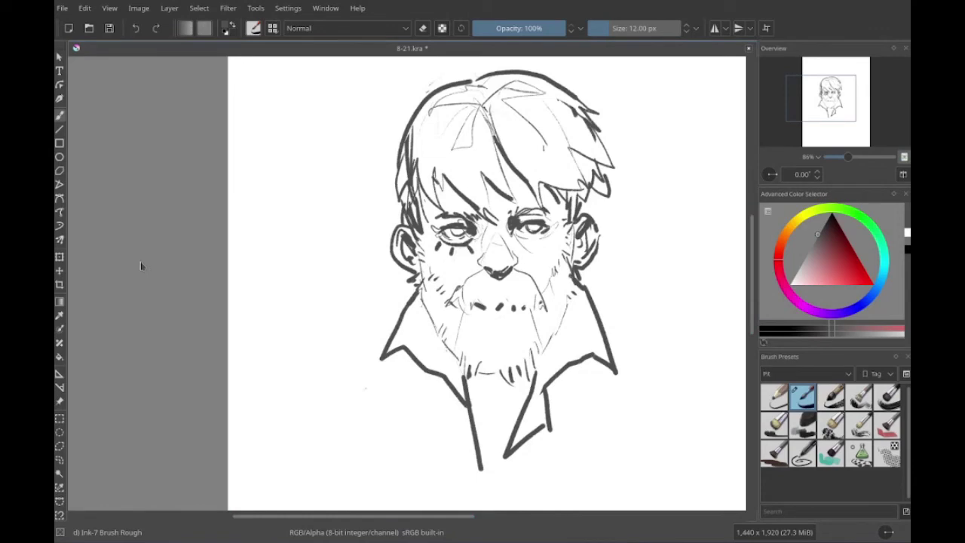
{"action": "left_click_drag", "start_coordinate": [140, 265], "coordinate": [286, 308]}
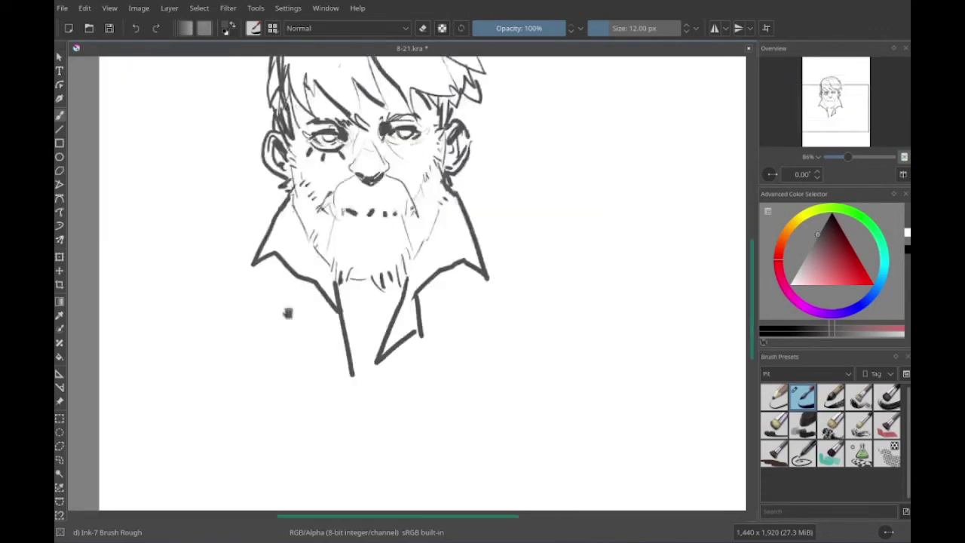
- Undo the shirt collar and front opening strokes around the neck
{"action": "left_click_drag", "start_coordinate": [398, 301], "coordinate": [571, 344]}
{"action": "left_click_drag", "start_coordinate": [377, 345], "coordinate": [650, 398]}
{"action": "key", "text": "ctrl+z"}
{"action": "key", "text": "ctrl+z"}
{"action": "key", "text": "ctrl+z"}
{"action": "mouse_move", "coordinate": [377, 301]}
{"action": "left_mouse_down"}
{"action": "mouse_move", "coordinate": [444, 355]}
{"action": "mouse_move", "coordinate": [451, 389]}
{"action": "left_mouse_up"}
{"action": "key", "text": "ctrl+z"}
{"action": "key", "text": "ctrl+z"}
{"action": "key", "text": "ctrl+z"}
- Draw a draped cowl wrapped around the neck, with overlapping folds meeting in a point on the chest
{"action": "left_click_drag", "start_coordinate": [337, 345], "coordinate": [262, 374]}
{"action": "left_click_drag", "start_coordinate": [377, 302], "coordinate": [392, 287]}
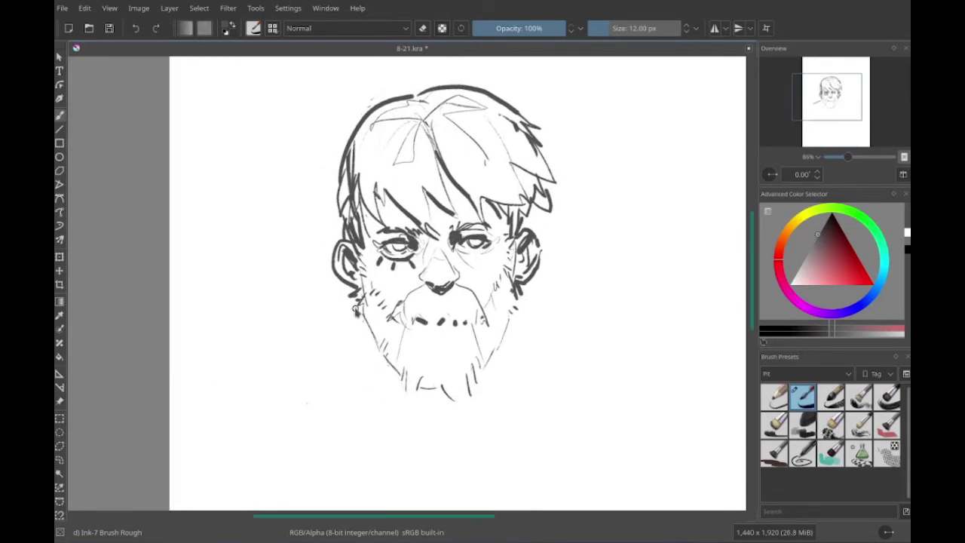
{"action": "left_click_drag", "start_coordinate": [355, 342], "coordinate": [404, 482]}
{"action": "left_click_drag", "start_coordinate": [518, 301], "coordinate": [651, 384]}
{"action": "left_click_drag", "start_coordinate": [452, 301], "coordinate": [483, 249]}
{"action": "left_click_drag", "start_coordinate": [492, 317], "coordinate": [586, 462]}
{"action": "left_click_drag", "start_coordinate": [564, 304], "coordinate": [445, 413]}
- Draw the cloak's sloping shoulder and outer sides, with long thin folds hanging from the cowl
{"action": "left_click_drag", "start_coordinate": [603, 324], "coordinate": [720, 399]}
{"action": "mouse_move", "coordinate": [527, 339]}
{"action": "left_mouse_down"}
{"action": "mouse_move", "coordinate": [527, 256]}
{"action": "mouse_move", "coordinate": [483, 257]}
{"action": "mouse_move", "coordinate": [554, 102]}
{"action": "left_mouse_up"}
{"action": "mouse_move", "coordinate": [343, 162]}
{"action": "left_mouse_down"}
{"action": "mouse_move", "coordinate": [370, 411]}
{"action": "mouse_move", "coordinate": [328, 494]}
{"action": "left_mouse_up"}
{"action": "left_click_drag", "start_coordinate": [306, 219], "coordinate": [397, 418]}
{"action": "key", "text": "ctrl+z"}
{"action": "mouse_move", "coordinate": [315, 284]}
{"action": "left_mouse_down"}
{"action": "mouse_move", "coordinate": [493, 249]}
{"action": "mouse_move", "coordinate": [442, 409]}
{"action": "mouse_move", "coordinate": [279, 344]}
{"action": "mouse_move", "coordinate": [517, 415]}
{"action": "mouse_move", "coordinate": [471, 456]}
{"action": "left_mouse_up"}
{"action": "left_click_drag", "start_coordinate": [471, 392], "coordinate": [382, 411]}
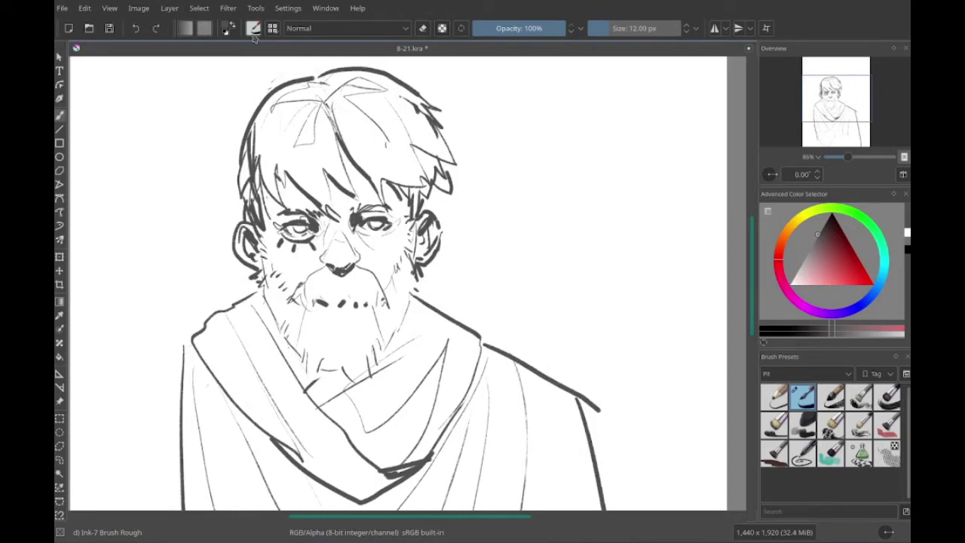
- Extend the cloak's folds to the canvas's lower edge and add a curved outer contour around the right-hand arm
{"action": "scroll", "coordinate": [432, 364], "scroll_direction": "down", "scroll_amount": 5}
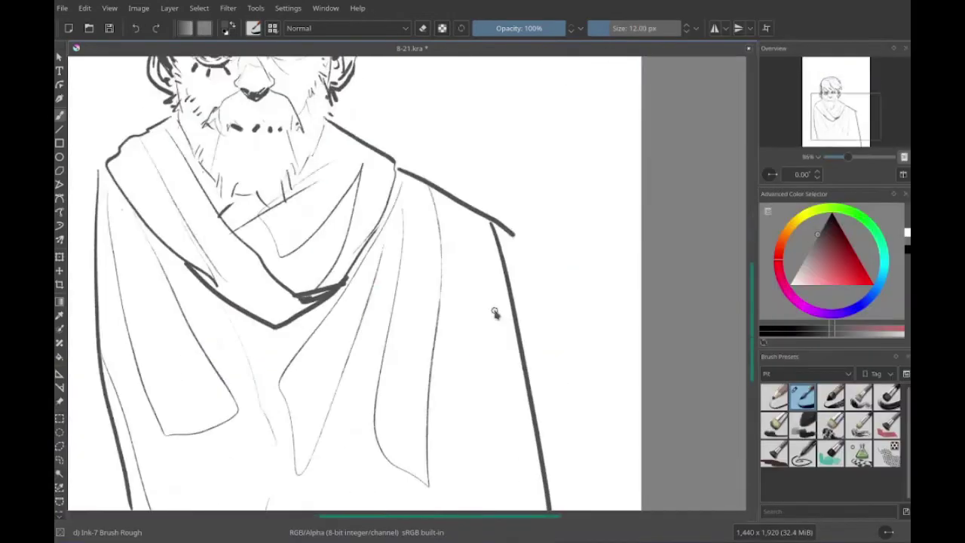
{"action": "scroll", "coordinate": [433, 351], "scroll_direction": "up", "scroll_amount": 3}
{"action": "scroll", "coordinate": [526, 324], "scroll_direction": "down", "scroll_amount": 3}
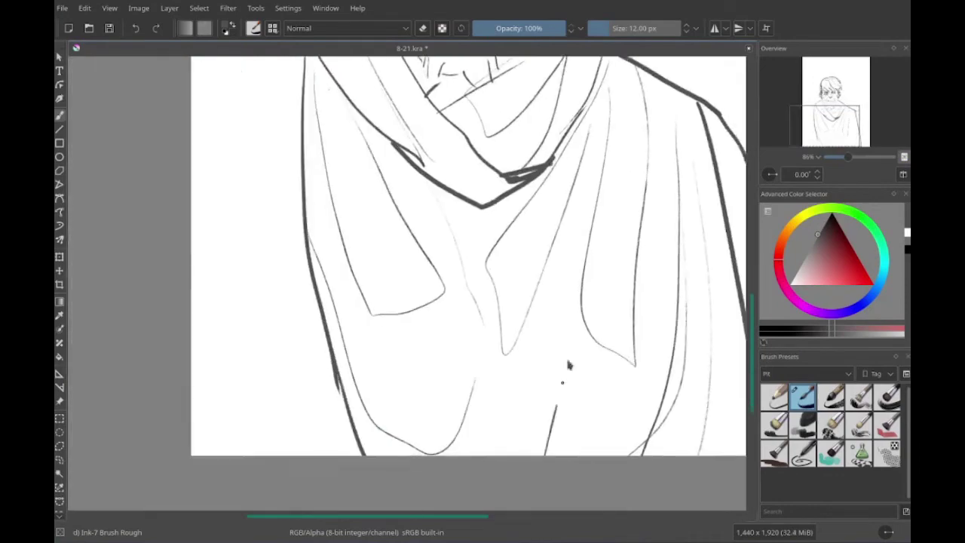
{"action": "scroll", "coordinate": [567, 367], "scroll_direction": "up", "scroll_amount": 3}
{"action": "scroll", "coordinate": [391, 361], "scroll_direction": "up", "scroll_amount": 2}
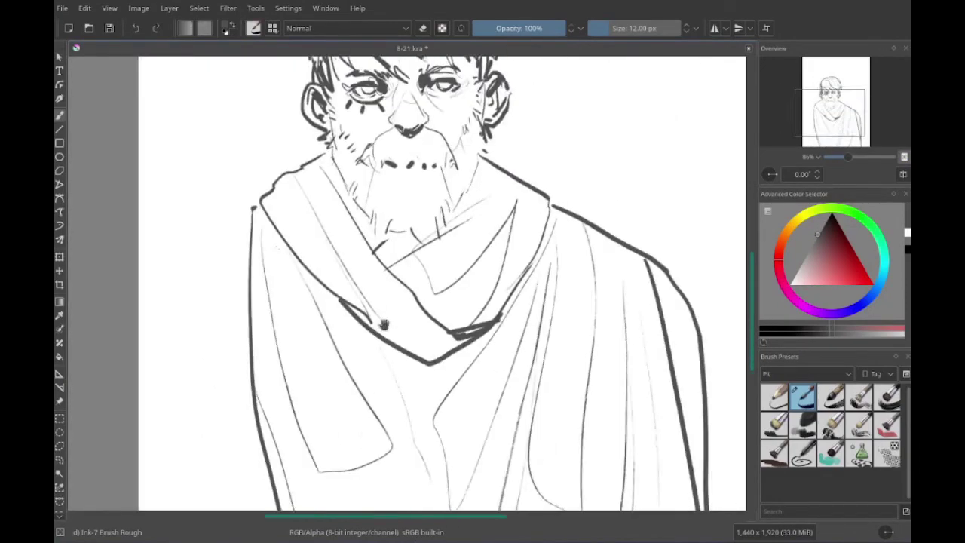
- Thicken the lower edge of the cowl from the left-hand shoulder to its point on the chest
{"action": "scroll", "coordinate": [392, 362], "scroll_direction": "down", "scroll_amount": 4}
{"action": "scroll", "coordinate": [391, 361], "scroll_direction": "up", "scroll_amount": 3}
{"action": "scroll", "coordinate": [280, 358], "scroll_direction": "right", "scroll_amount": 3}
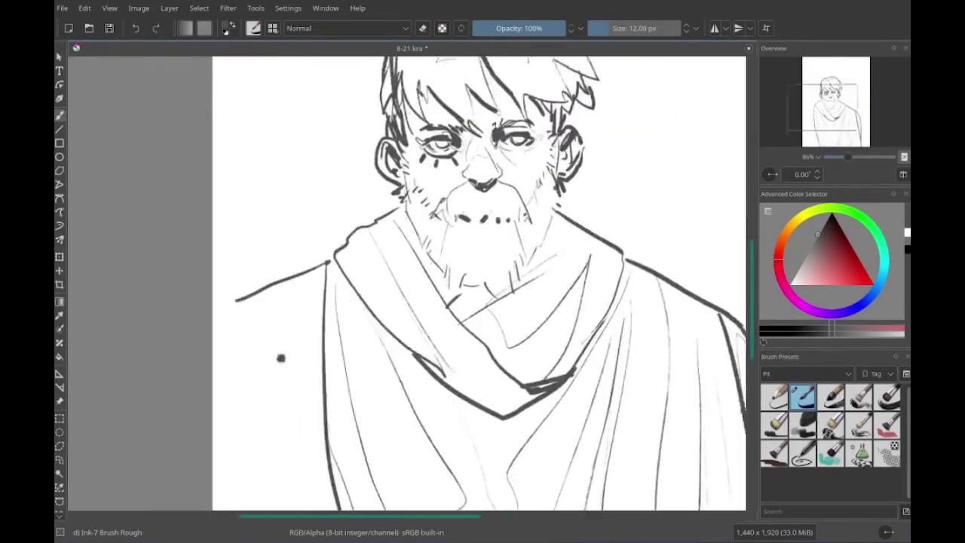
{"action": "scroll", "coordinate": [223, 282], "scroll_direction": "up", "scroll_amount": 3}
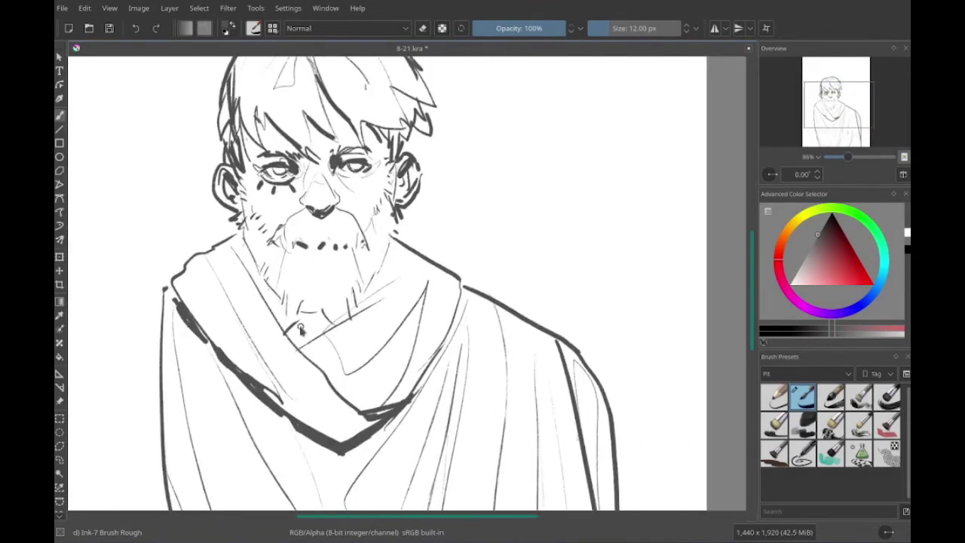
- Thicken the cowl's inner edge beside the beard and add thin hair strokes below the moustache
{"action": "left_click_drag", "start_coordinate": [264, 264], "coordinate": [305, 332]}
{"action": "scroll", "coordinate": [160, 325], "scroll_direction": "right", "scroll_amount": 1}
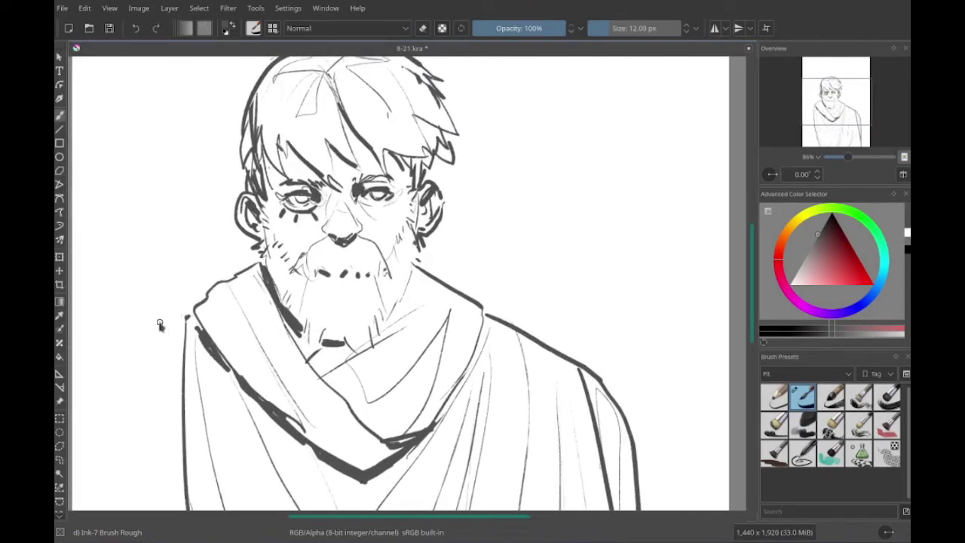
{"action": "scroll", "coordinate": [317, 395], "scroll_direction": "up", "scroll_amount": 3}
{"action": "scroll", "coordinate": [317, 396], "scroll_direction": "left", "scroll_amount": 3}
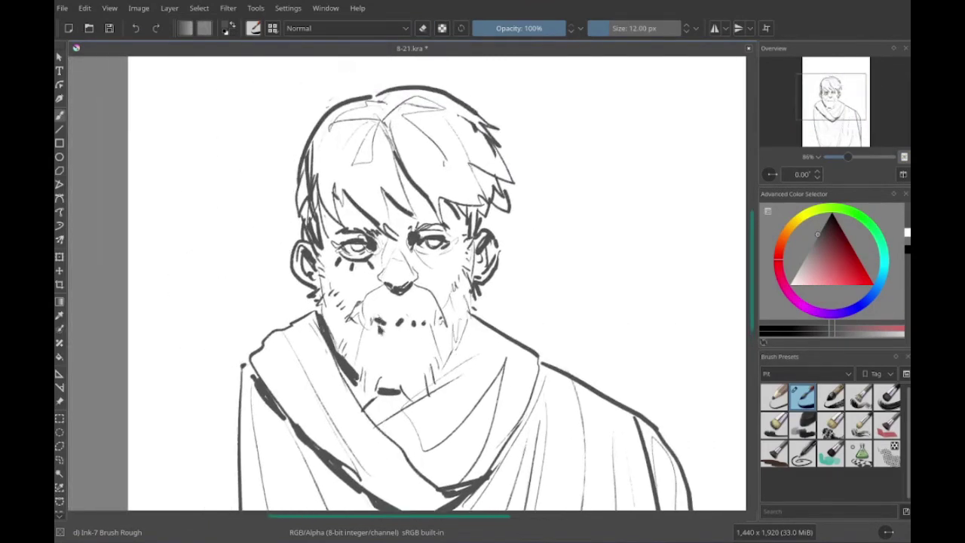
{"action": "scroll", "coordinate": [317, 396], "scroll_direction": "left", "scroll_amount": 2}
{"action": "left_click_drag", "start_coordinate": [424, 435], "coordinate": [419, 426]}
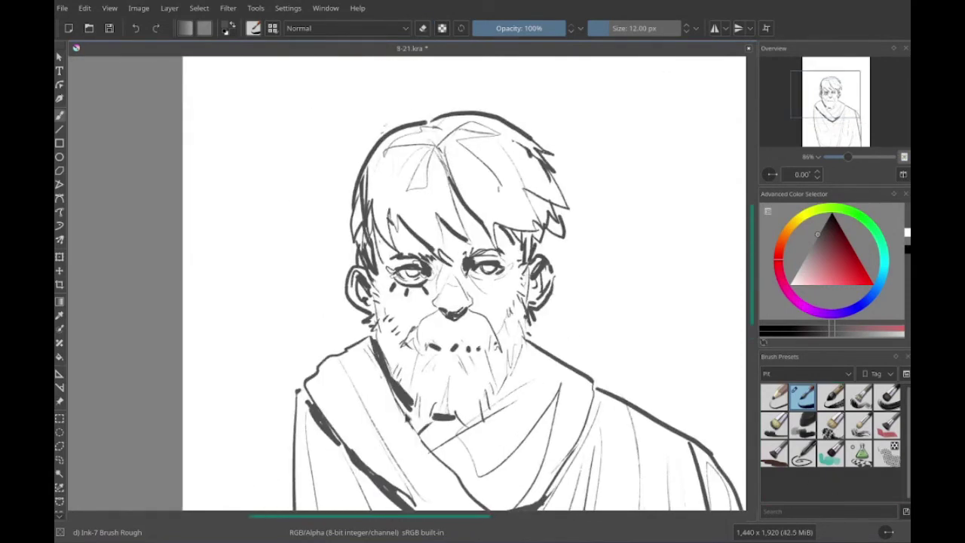
- Draw the pointed shoulder on the cloak's left-hand side, with parallel curved fold lines running down from it
{"action": "scroll", "coordinate": [463, 282], "scroll_direction": "down", "scroll_amount": 6}
{"action": "scroll", "coordinate": [464, 283], "scroll_direction": "up", "scroll_amount": 6}
{"action": "scroll", "coordinate": [464, 283], "scroll_direction": "right", "scroll_amount": 2}
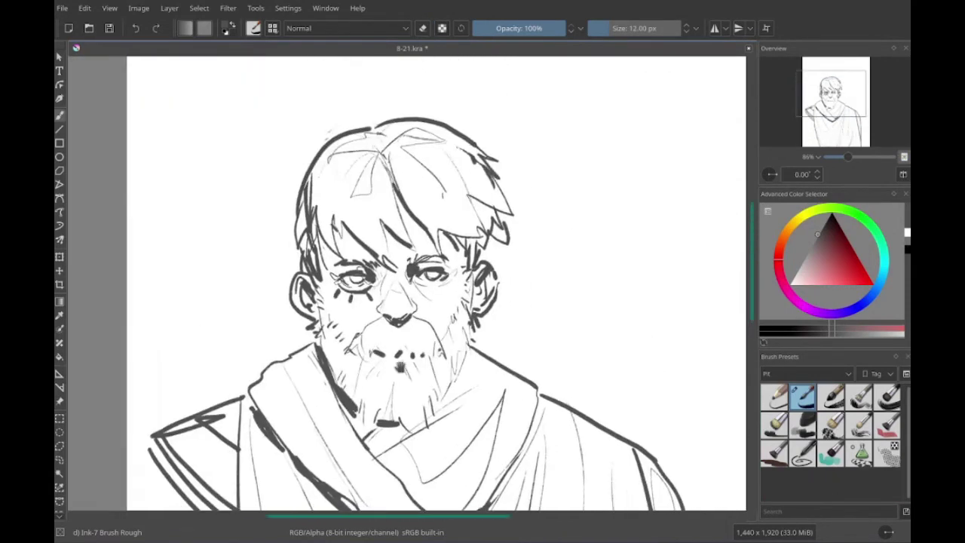
{"action": "scroll", "coordinate": [367, 366], "scroll_direction": "down", "scroll_amount": 1}
- Try to draw long hair strands hanging over and in front of the bearded man's right-hand ear
{"action": "left_click_drag", "start_coordinate": [497, 219], "coordinate": [501, 339]}
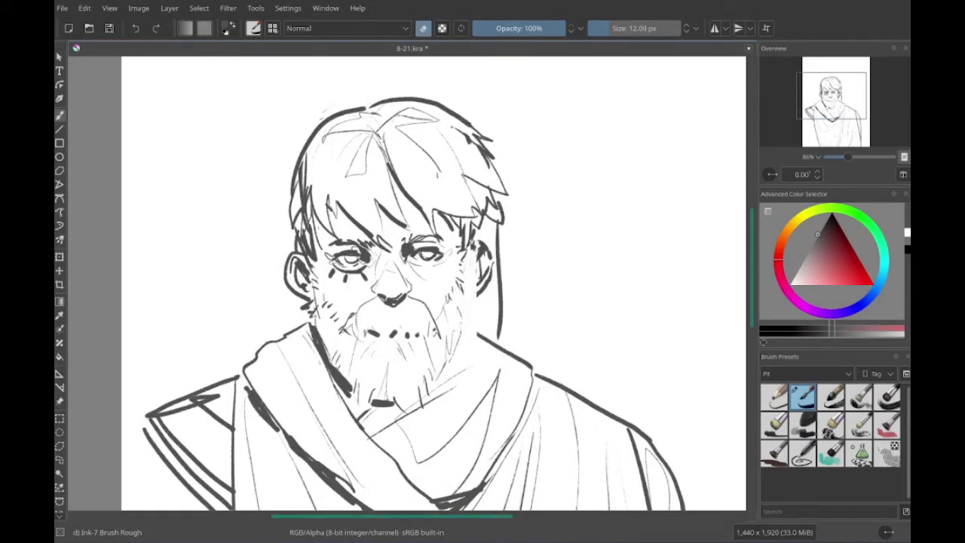
{"action": "left_click_drag", "start_coordinate": [474, 233], "coordinate": [465, 430]}
{"action": "key", "text": "ctrl+z"}
{"action": "left_click_drag", "start_coordinate": [466, 294], "coordinate": [452, 439]}
{"action": "left_click_drag", "start_coordinate": [486, 237], "coordinate": [460, 434]}
{"action": "scroll", "coordinate": [430, 282], "scroll_direction": "up", "scroll_amount": 1}
{"action": "key", "text": "ctrl+z"}
{"action": "mouse_move", "coordinate": [490, 255]}
{"action": "left_mouse_down"}
{"action": "mouse_move", "coordinate": [503, 380]}
{"action": "mouse_move", "coordinate": [466, 367]}
{"action": "left_mouse_up"}
{"action": "key", "text": "e"}
{"action": "key", "text": "ctrl+z"}
{"action": "key", "text": "e"}
{"action": "scroll", "coordinate": [394, 359], "scroll_direction": "left", "scroll_amount": 4}
{"action": "scroll", "coordinate": [394, 359], "scroll_direction": "right", "scroll_amount": 1}
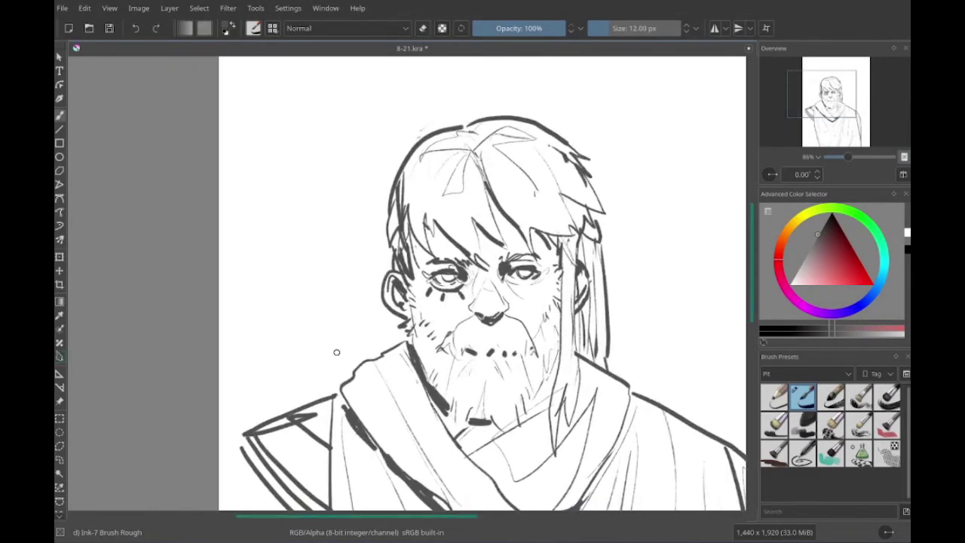
{"action": "key", "text": "ctrl+z"}
- Draw long hair strands hanging behind both ears down to the cowl
{"action": "left_click_drag", "start_coordinate": [599, 258], "coordinate": [603, 376]}
{"action": "scroll", "coordinate": [482, 286], "scroll_direction": "left", "scroll_amount": 2}
{"action": "left_click_drag", "start_coordinate": [461, 263], "coordinate": [444, 419]}
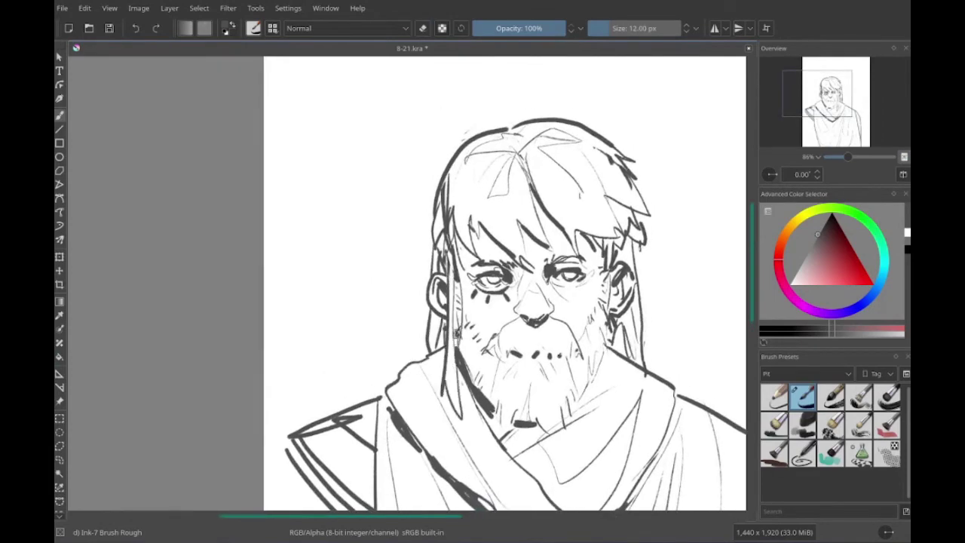
{"action": "key", "text": "ctrl+z"}
{"action": "left_click_drag", "start_coordinate": [459, 303], "coordinate": [466, 414]}
{"action": "scroll", "coordinate": [482, 286], "scroll_direction": "right", "scroll_amount": 2}
{"action": "left_click_drag", "start_coordinate": [539, 234], "coordinate": [545, 377]}
{"action": "scroll", "coordinate": [482, 286], "scroll_direction": "left", "scroll_amount": 2}
{"action": "key", "text": "ctrl+z"}
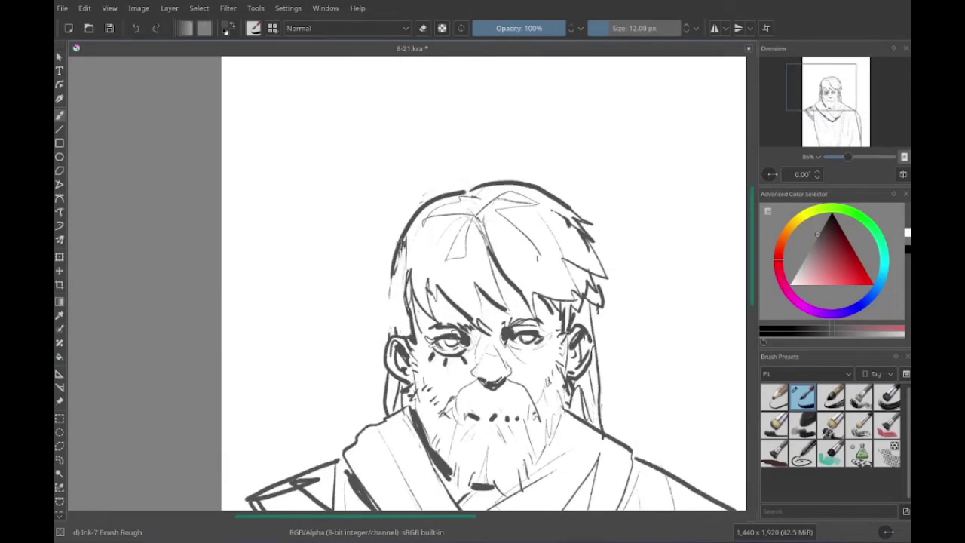
- Redraw the hair's left-hand outline down to the ear and save the drawing
{"action": "left_click_drag", "start_coordinate": [405, 240], "coordinate": [388, 336]}
{"action": "scroll", "coordinate": [483, 286], "scroll_direction": "down", "scroll_amount": 1}
{"action": "key", "text": "ctrl+s"}
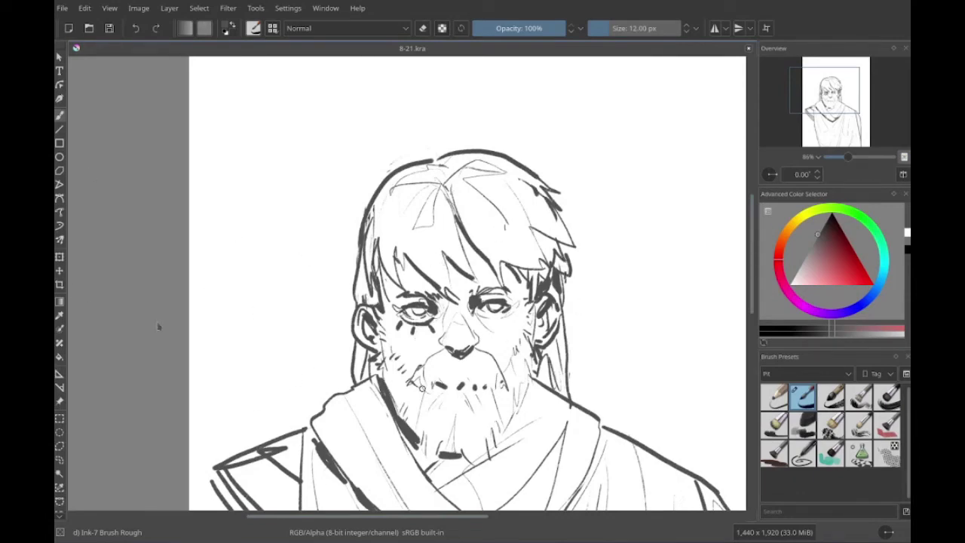
- Sketch a second head turned in profile beside the bearded man, with its crown, fringe and ear outline
{"action": "scroll", "coordinate": [119, 386], "scroll_direction": "right", "scroll_amount": 2}
{"action": "scroll", "coordinate": [119, 386], "scroll_direction": "left", "scroll_amount": 1}
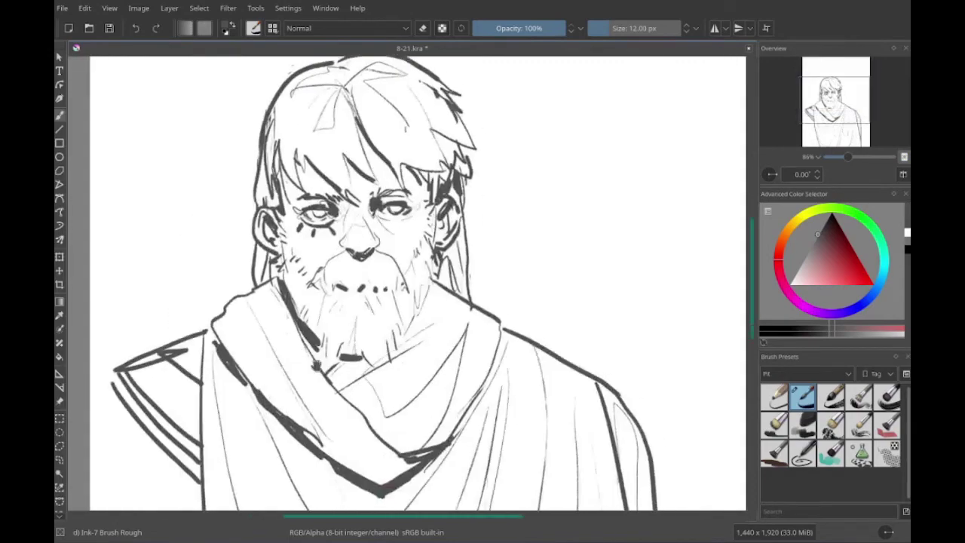
{"action": "scroll", "coordinate": [349, 334], "scroll_direction": "right", "scroll_amount": 2}
{"action": "scroll", "coordinate": [349, 334], "scroll_direction": "up", "scroll_amount": 1}
{"action": "scroll", "coordinate": [349, 334], "scroll_direction": "up", "scroll_amount": 1}
{"action": "mouse_move", "coordinate": [348, 274]}
{"action": "left_mouse_down"}
{"action": "mouse_move", "coordinate": [368, 402]}
{"action": "mouse_move", "coordinate": [501, 290]}
{"action": "left_mouse_up"}
{"action": "left_click_drag", "start_coordinate": [448, 335], "coordinate": [472, 377]}
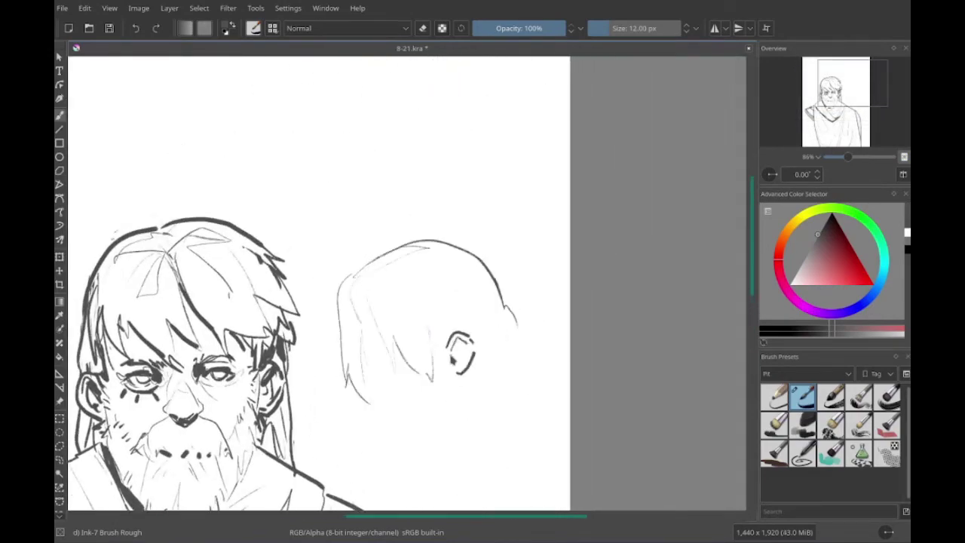
- Add inner ear lines to the profile head and draw long locks falling behind the ear to the neck
{"action": "scroll", "coordinate": [468, 331], "scroll_direction": "up", "scroll_amount": 1}
{"action": "mouse_move", "coordinate": [471, 292]}
{"action": "left_mouse_down"}
{"action": "mouse_move", "coordinate": [475, 348]}
{"action": "mouse_move", "coordinate": [512, 373]}
{"action": "left_mouse_up"}
{"action": "left_click_drag", "start_coordinate": [501, 298], "coordinate": [527, 354]}
{"action": "scroll", "coordinate": [453, 340], "scroll_direction": "left", "scroll_amount": 1}
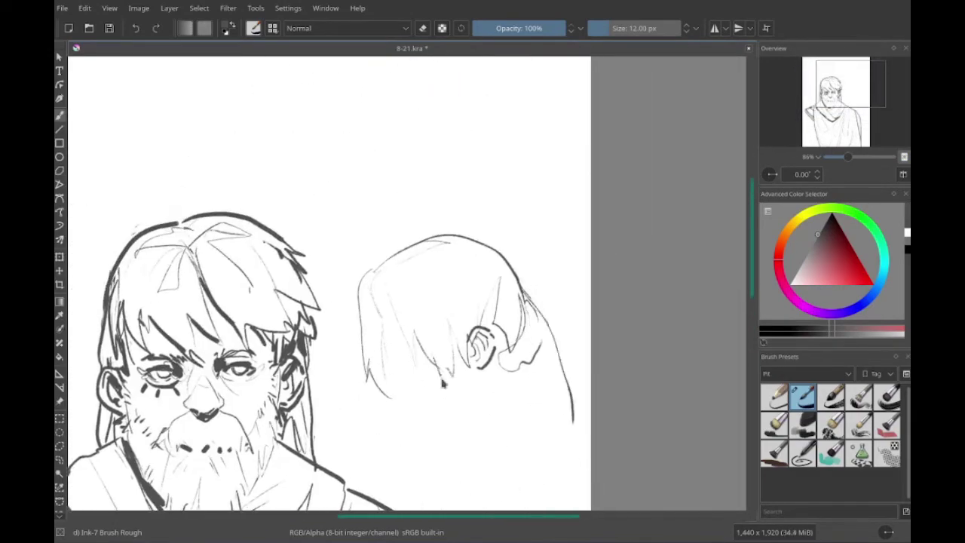
{"action": "left_click_drag", "start_coordinate": [528, 305], "coordinate": [547, 460]}
{"action": "left_click_drag", "start_coordinate": [498, 399], "coordinate": [480, 502]}
{"action": "left_click_drag", "start_coordinate": [535, 400], "coordinate": [511, 432]}
{"action": "left_click_drag", "start_coordinate": [492, 369], "coordinate": [444, 446]}
{"action": "left_click_drag", "start_coordinate": [537, 361], "coordinate": [558, 470]}
- Draw the profile head's eye, eyebrow and the contour of its forehead and nose
{"action": "scroll", "coordinate": [452, 339], "scroll_direction": "up", "scroll_amount": 1}
{"action": "mouse_move", "coordinate": [401, 377]}
{"action": "left_mouse_down"}
{"action": "mouse_move", "coordinate": [430, 379]}
{"action": "mouse_move", "coordinate": [406, 398]}
{"action": "left_mouse_up"}
{"action": "key", "text": "k"}
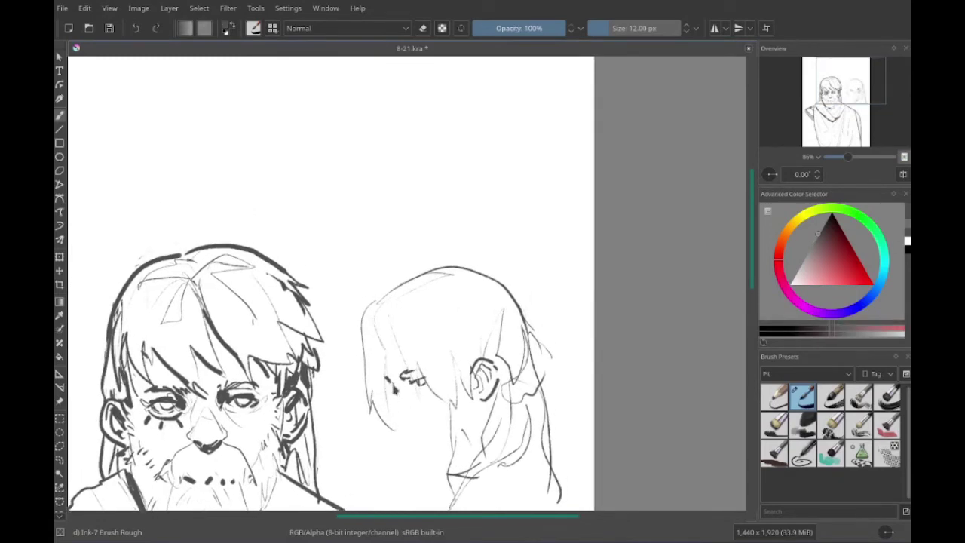
{"action": "left_click_drag", "start_coordinate": [390, 405], "coordinate": [410, 417]}
{"action": "left_click_drag", "start_coordinate": [413, 333], "coordinate": [393, 424]}
{"action": "scroll", "coordinate": [391, 411], "scroll_direction": "down", "scroll_amount": 1}
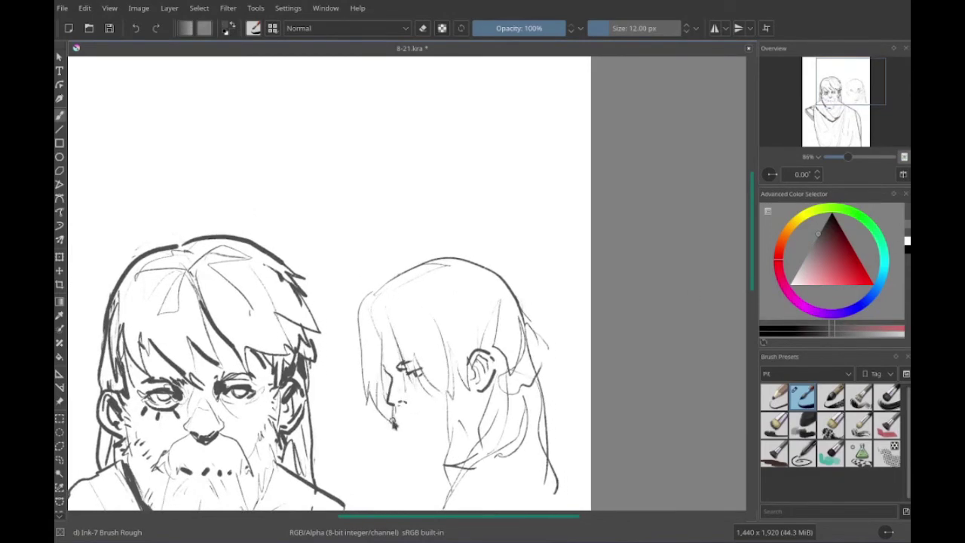
- Add front hair strands and a short moustache and beard to the profile head
{"action": "left_click_drag", "start_coordinate": [361, 290], "coordinate": [379, 330]}
{"action": "left_click_drag", "start_coordinate": [389, 304], "coordinate": [385, 371]}
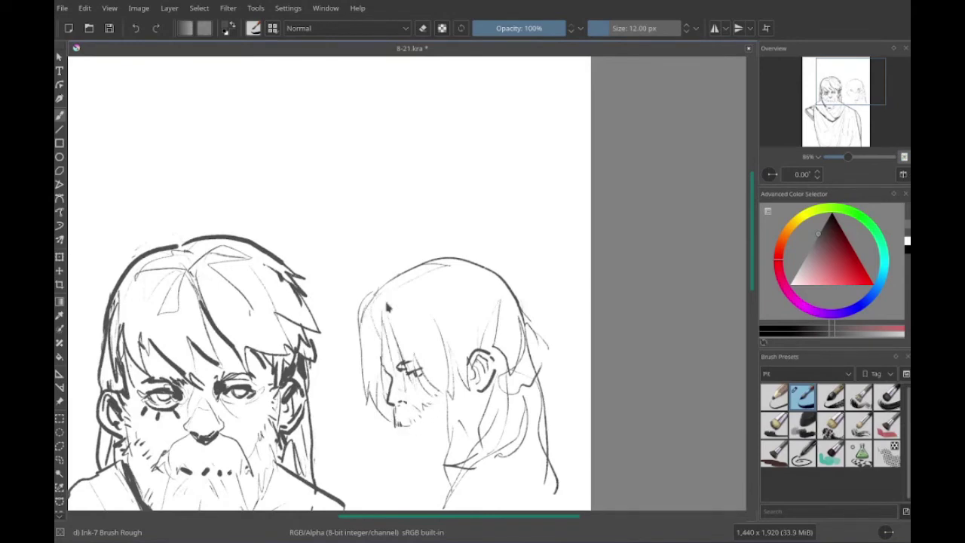
{"action": "scroll", "coordinate": [399, 392], "scroll_direction": "down", "scroll_amount": 1}
{"action": "left_click_drag", "start_coordinate": [426, 398], "coordinate": [446, 416]}
{"action": "scroll", "coordinate": [430, 400], "scroll_direction": "down", "scroll_amount": 1}
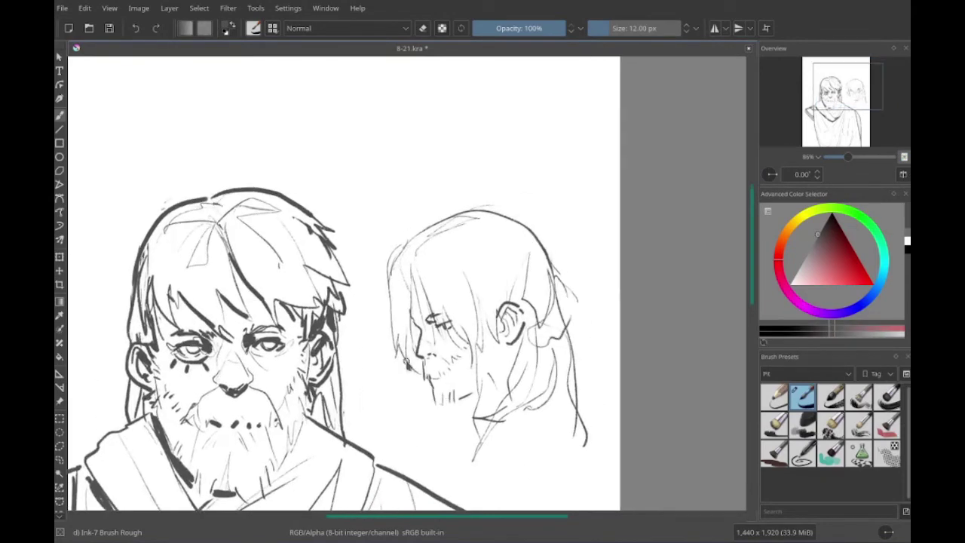
- Draw overlapping collar folds around the profile figure's neck and the shoulder of its cloak
{"action": "left_click_drag", "start_coordinate": [445, 453], "coordinate": [603, 354]}
{"action": "scroll", "coordinate": [445, 422], "scroll_direction": "down", "scroll_amount": 1}
{"action": "scroll", "coordinate": [452, 340], "scroll_direction": "down", "scroll_amount": 2}
{"action": "left_click_drag", "start_coordinate": [554, 294], "coordinate": [564, 452]}
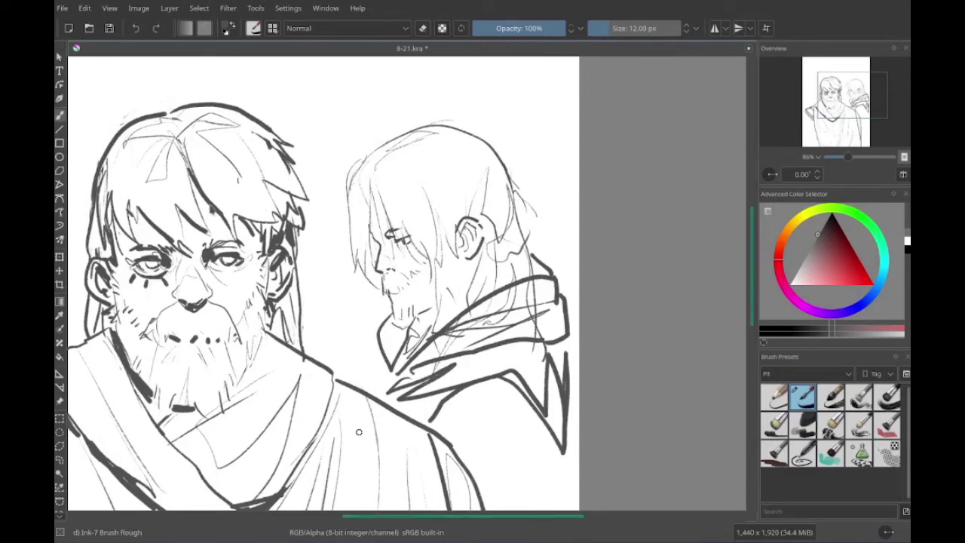
{"action": "left_click_drag", "start_coordinate": [449, 325], "coordinate": [344, 226]}
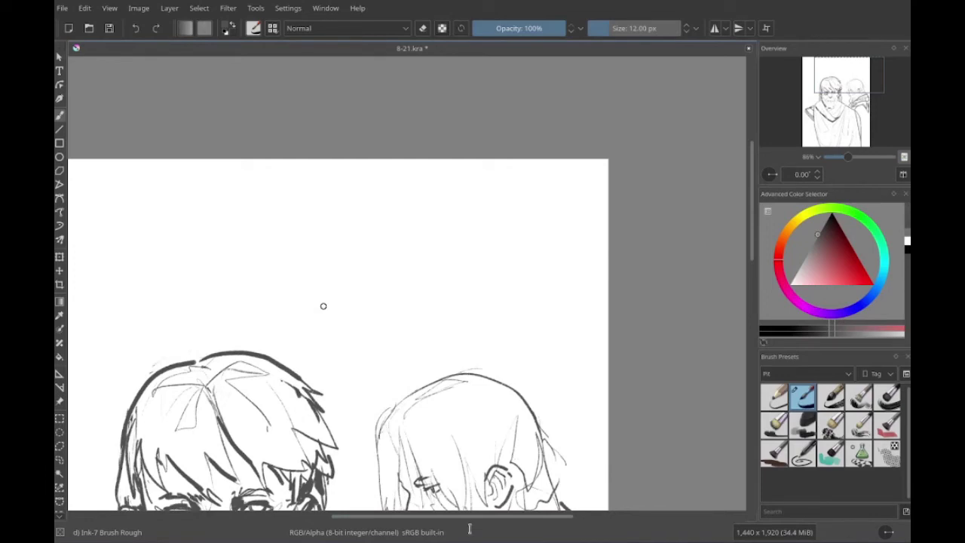
- Try to sketch a third head as a tall oval with side hair in the canvas's upper corner
{"action": "mouse_move", "coordinate": [323, 305]}
{"action": "left_mouse_down"}
{"action": "mouse_move", "coordinate": [467, 328]}
{"action": "mouse_move", "coordinate": [338, 227]}
{"action": "mouse_move", "coordinate": [316, 286]}
{"action": "left_mouse_up"}
{"action": "mouse_move", "coordinate": [264, 310]}
{"action": "left_mouse_down"}
{"action": "mouse_move", "coordinate": [378, 243]}
{"action": "mouse_move", "coordinate": [399, 322]}
{"action": "left_mouse_up"}
{"action": "mouse_move", "coordinate": [265, 320]}
{"action": "left_mouse_down"}
{"action": "mouse_move", "coordinate": [347, 449]}
{"action": "mouse_move", "coordinate": [407, 303]}
{"action": "left_mouse_up"}
{"action": "left_click_drag", "start_coordinate": [375, 217], "coordinate": [407, 315]}
{"action": "left_click_drag", "start_coordinate": [286, 253], "coordinate": [274, 323]}
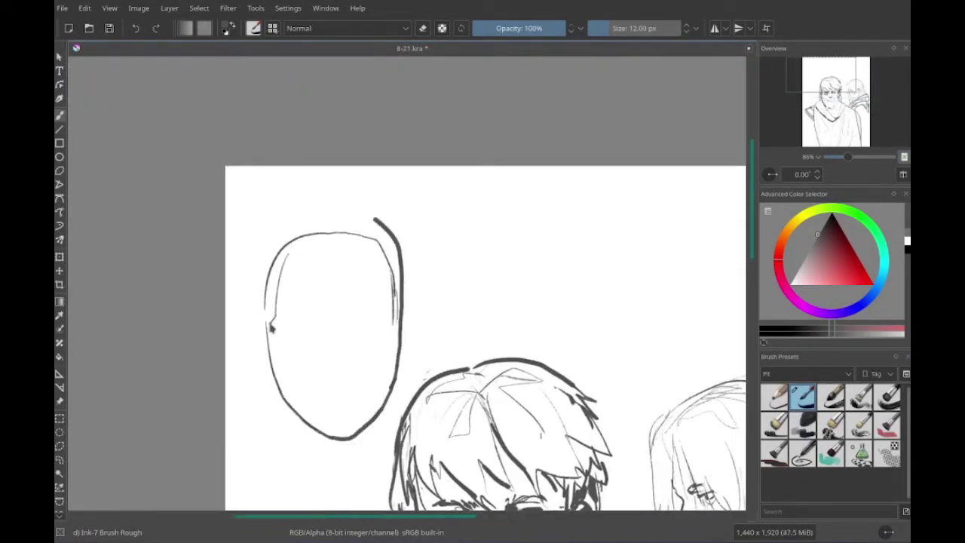
{"action": "left_click_drag", "start_coordinate": [317, 230], "coordinate": [409, 198]}
{"action": "left_click_drag", "start_coordinate": [380, 219], "coordinate": [410, 343]}
{"action": "left_click_drag", "start_coordinate": [331, 235], "coordinate": [332, 356]}
{"action": "key", "text": "ctrl+z"}
{"action": "key", "text": "ctrl+z"}
{"action": "key", "text": "ctrl+z"}
{"action": "key", "text": "ctrl+z"}
{"action": "key", "text": "ctrl+z"}
{"action": "key", "text": "ctrl+z"}
{"action": "key", "text": "ctrl+z"}
{"action": "key", "text": "ctrl+z"}
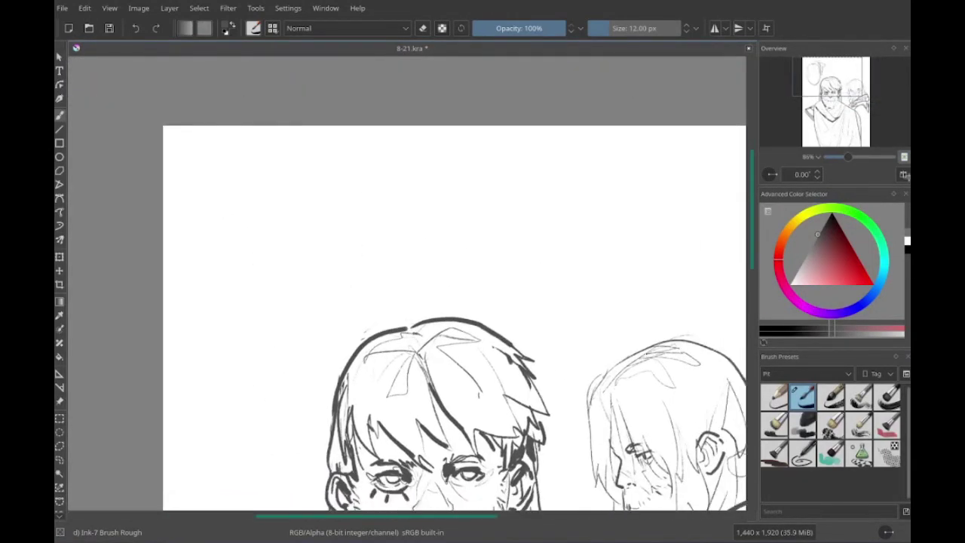
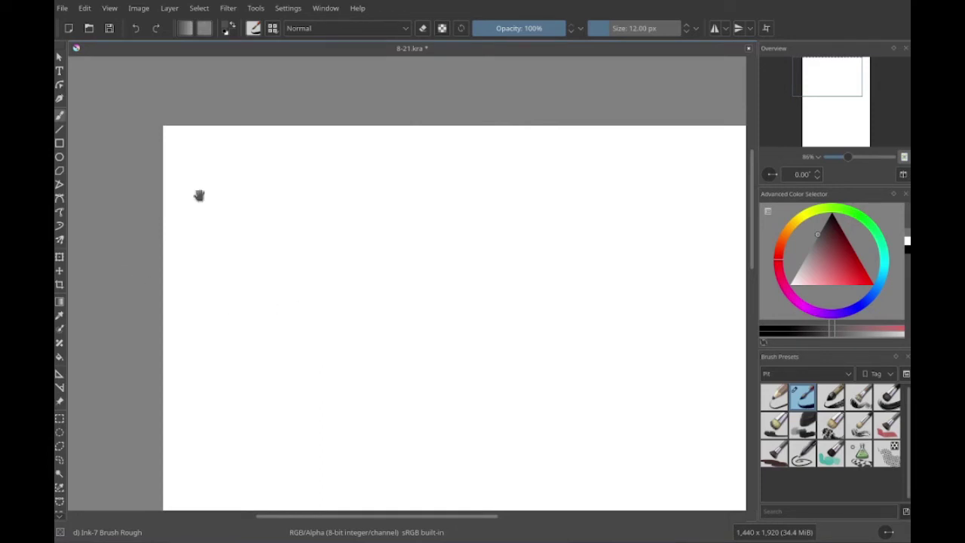
- Draw a rectangular frame on the blank canvas, with horizontal ledge lines and two small handle marks
{"action": "scroll", "coordinate": [336, 222], "scroll_direction": "up", "scroll_amount": 2}
{"action": "scroll", "coordinate": [161, 258], "scroll_direction": "down", "scroll_amount": 2}
{"action": "mouse_move", "coordinate": [260, 285]}
{"action": "left_mouse_down"}
{"action": "mouse_move", "coordinate": [530, 278]}
{"action": "mouse_move", "coordinate": [291, 338]}
{"action": "mouse_move", "coordinate": [326, 337]}
{"action": "left_mouse_up"}
{"action": "mouse_move", "coordinate": [441, 331]}
{"action": "left_mouse_down"}
{"action": "mouse_move", "coordinate": [471, 331]}
{"action": "mouse_move", "coordinate": [276, 345]}
{"action": "left_mouse_up"}
{"action": "left_click_drag", "start_coordinate": [272, 207], "coordinate": [282, 382]}
{"action": "left_click_drag", "start_coordinate": [284, 190], "coordinate": [507, 181]}
{"action": "left_click_drag", "start_coordinate": [506, 177], "coordinate": [509, 378]}
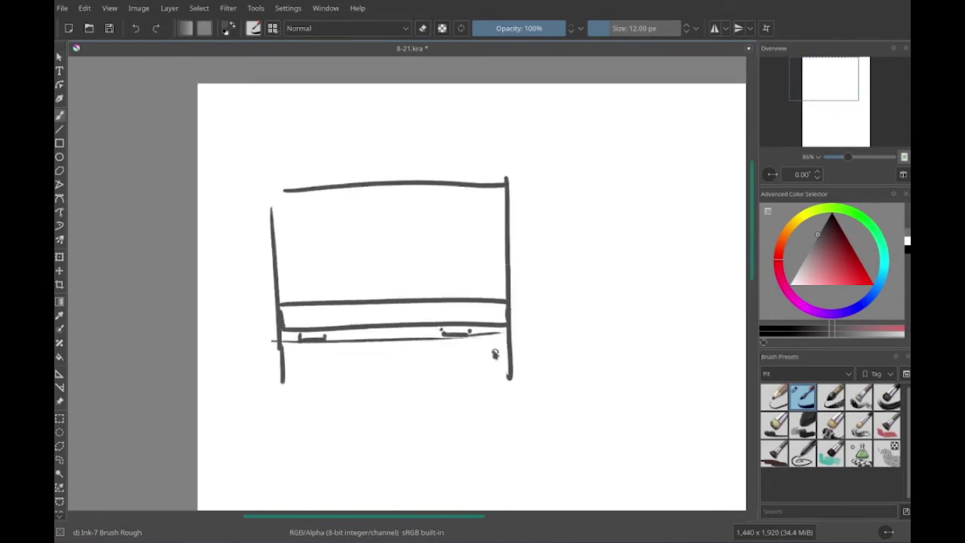
- Draw an inner window frame with a small round face and two hands peeking over the ledge, and close the frame's base
{"action": "left_click_drag", "start_coordinate": [348, 193], "coordinate": [348, 288]}
{"action": "left_click_drag", "start_coordinate": [348, 195], "coordinate": [533, 197]}
{"action": "left_click_drag", "start_coordinate": [353, 196], "coordinate": [358, 289]}
{"action": "mouse_move", "coordinate": [455, 290]}
{"action": "left_mouse_down"}
{"action": "mouse_move", "coordinate": [457, 319]}
{"action": "mouse_move", "coordinate": [465, 295]}
{"action": "left_mouse_up"}
{"action": "left_click", "coordinate": [442, 302]}
{"action": "left_click_drag", "start_coordinate": [448, 315], "coordinate": [428, 328]}
{"action": "left_click_drag", "start_coordinate": [469, 326], "coordinate": [491, 327]}
{"action": "left_click_drag", "start_coordinate": [329, 400], "coordinate": [560, 399]}
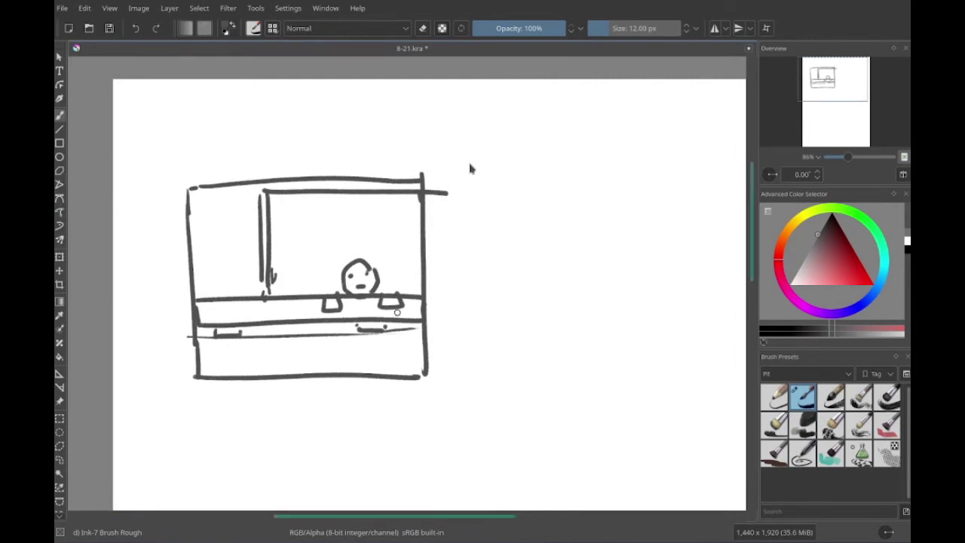
- Draw a rounded mop of hair with a jagged fringe to the right of the window frame
{"action": "mouse_move", "coordinate": [420, 323]}
{"action": "left_mouse_down"}
{"action": "mouse_move", "coordinate": [484, 222]}
{"action": "mouse_move", "coordinate": [419, 353]}
{"action": "left_mouse_up"}
{"action": "left_click_drag", "start_coordinate": [474, 309], "coordinate": [463, 377]}
{"action": "left_click_drag", "start_coordinate": [498, 354], "coordinate": [510, 368]}
{"action": "left_click_drag", "start_coordinate": [485, 218], "coordinate": [614, 341]}
{"action": "left_click_drag", "start_coordinate": [542, 333], "coordinate": [599, 345]}
{"action": "left_click_drag", "start_coordinate": [482, 223], "coordinate": [466, 305]}
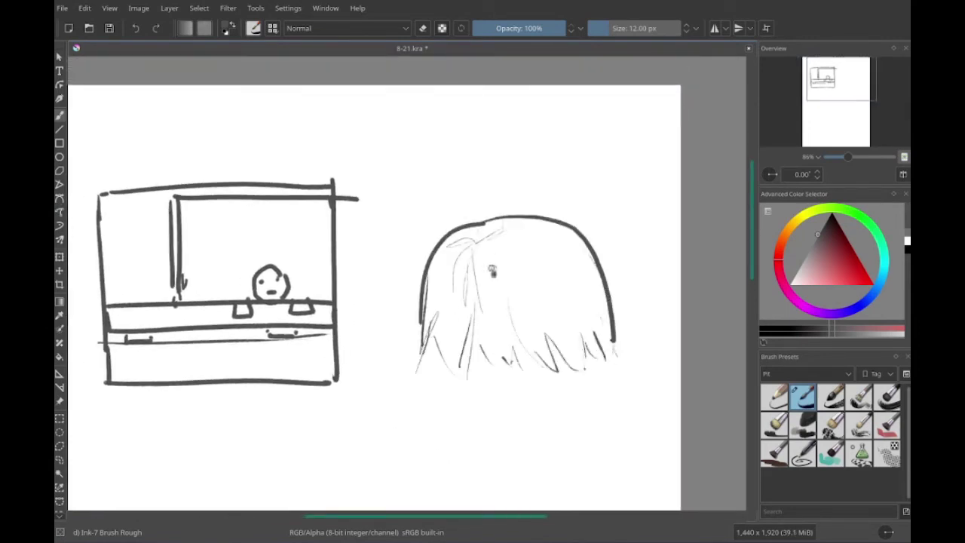
{"action": "left_click_drag", "start_coordinate": [426, 260], "coordinate": [422, 313]}
- Draw wide eyes inside round glasses joined by a bridge, and add strands at the hair parting
{"action": "mouse_move", "coordinate": [494, 317]}
{"action": "left_mouse_down"}
{"action": "mouse_move", "coordinate": [464, 331]}
{"action": "mouse_move", "coordinate": [558, 321]}
{"action": "mouse_move", "coordinate": [573, 332]}
{"action": "left_mouse_up"}
{"action": "left_click_drag", "start_coordinate": [498, 337], "coordinate": [532, 330]}
{"action": "mouse_move", "coordinate": [467, 309]}
{"action": "left_mouse_down"}
{"action": "mouse_move", "coordinate": [475, 350]}
{"action": "mouse_move", "coordinate": [498, 332]}
{"action": "left_mouse_up"}
{"action": "left_click_drag", "start_coordinate": [543, 309], "coordinate": [592, 332]}
{"action": "left_click_drag", "start_coordinate": [479, 188], "coordinate": [438, 220]}
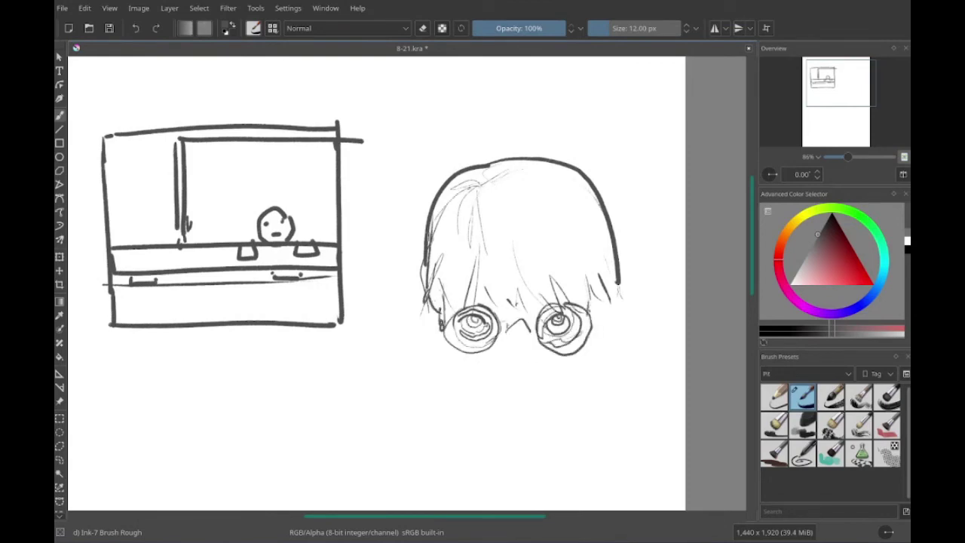
{"action": "left_click_drag", "start_coordinate": [557, 162], "coordinate": [482, 194]}
{"action": "mouse_move", "coordinate": [481, 314]}
{"action": "left_mouse_down"}
{"action": "mouse_move", "coordinate": [442, 296]}
{"action": "mouse_move", "coordinate": [494, 306]}
{"action": "left_mouse_up"}
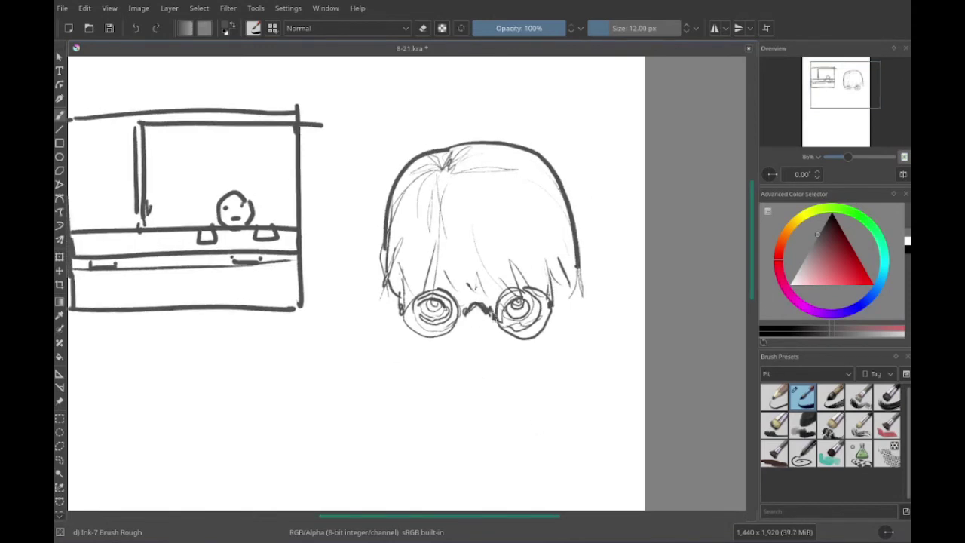
- Draw the nose and smiling mouth below the round glasses
{"action": "mouse_move", "coordinate": [465, 348]}
{"action": "left_mouse_down"}
{"action": "mouse_move", "coordinate": [488, 343]}
{"action": "mouse_move", "coordinate": [468, 338]}
{"action": "left_mouse_up"}
{"action": "mouse_move", "coordinate": [456, 305]}
{"action": "left_mouse_down"}
{"action": "mouse_move", "coordinate": [457, 334]}
{"action": "mouse_move", "coordinate": [476, 355]}
{"action": "left_mouse_up"}
{"action": "left_click_drag", "start_coordinate": [422, 339], "coordinate": [492, 341]}
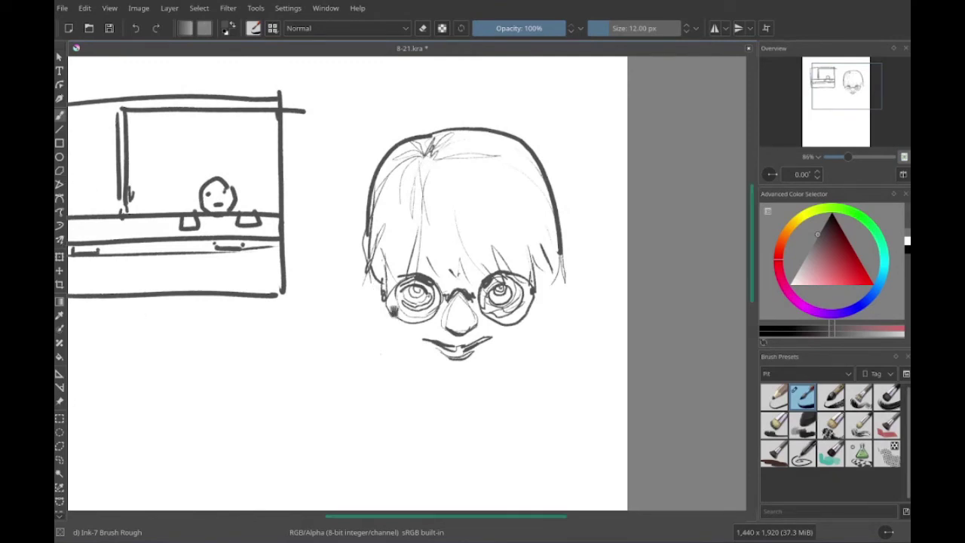
- Draw the pointed jawline and both ears of the face with glasses
{"action": "left_click_drag", "start_coordinate": [397, 316], "coordinate": [349, 316]}
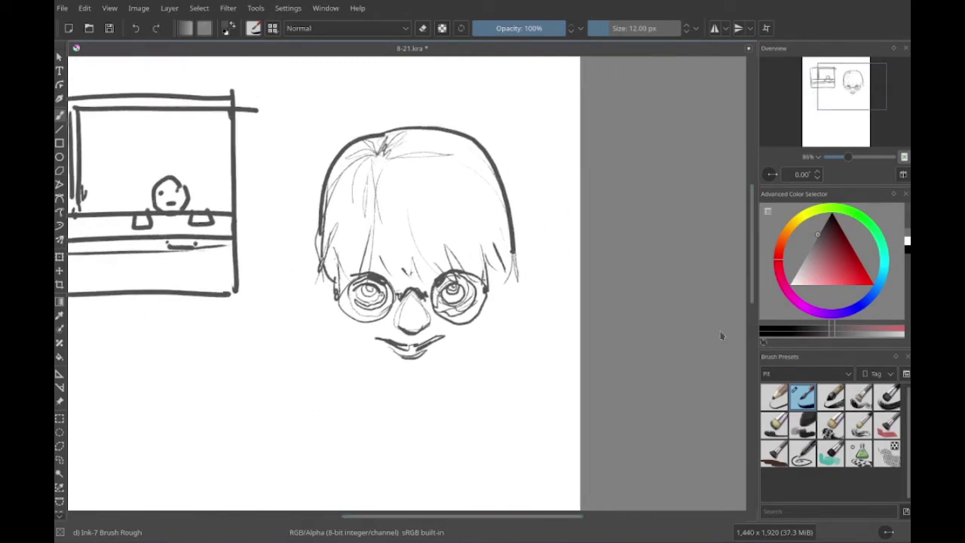
{"action": "left_click_drag", "start_coordinate": [412, 378], "coordinate": [472, 399]}
{"action": "key", "text": "e"}
{"action": "key", "text": "e"}
{"action": "mouse_move", "coordinate": [452, 302]}
{"action": "left_mouse_down"}
{"action": "mouse_move", "coordinate": [460, 271]}
{"action": "mouse_move", "coordinate": [473, 381]}
{"action": "left_mouse_up"}
{"action": "left_click_drag", "start_coordinate": [473, 380], "coordinate": [539, 290]}
{"action": "left_click_drag", "start_coordinate": [452, 301], "coordinate": [489, 326]}
{"action": "left_click_drag", "start_coordinate": [430, 287], "coordinate": [451, 339]}
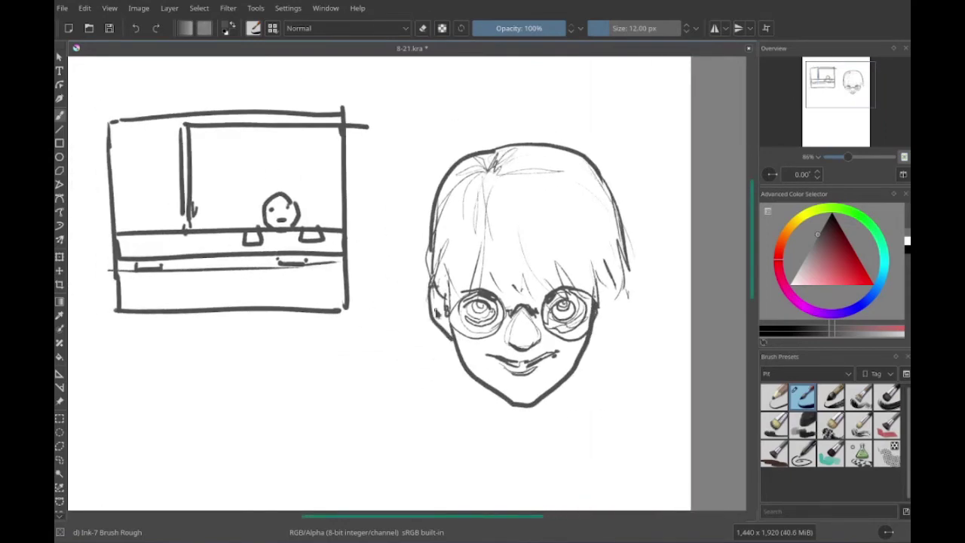
{"action": "left_click_drag", "start_coordinate": [614, 300], "coordinate": [589, 339]}
- Draw a folded high collar around the neck of the figure with glasses and add its shoulder line
{"action": "mouse_move", "coordinate": [489, 326]}
{"action": "left_mouse_down"}
{"action": "mouse_move", "coordinate": [453, 302]}
{"action": "mouse_move", "coordinate": [473, 297]}
{"action": "left_mouse_up"}
{"action": "left_click_drag", "start_coordinate": [454, 358], "coordinate": [573, 355]}
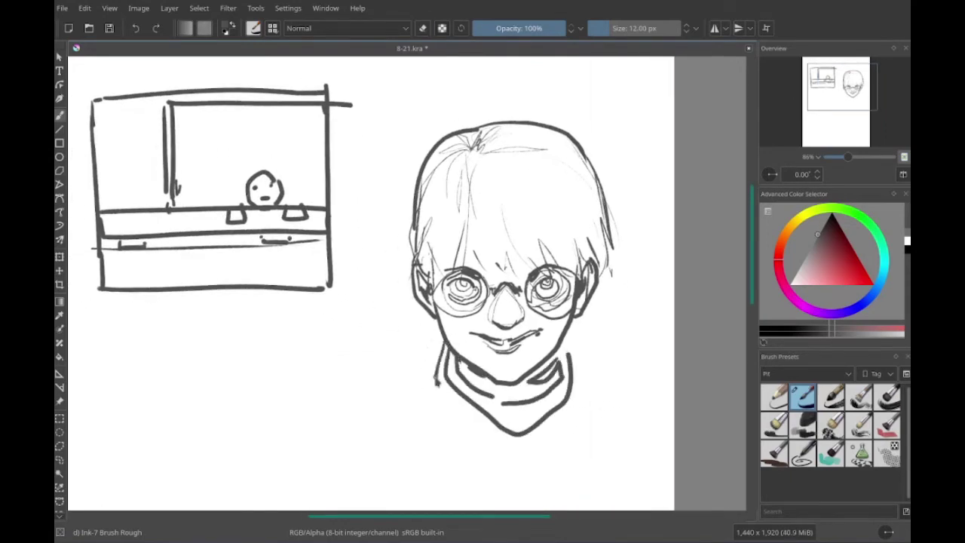
{"action": "left_click_drag", "start_coordinate": [434, 375], "coordinate": [565, 450]}
{"action": "left_click_drag", "start_coordinate": [453, 302], "coordinate": [517, 303]}
{"action": "left_click_drag", "start_coordinate": [620, 351], "coordinate": [708, 398]}
- Sketch tousled hair with a small tuft on top below the window frame, for another head
{"action": "left_click_drag", "start_coordinate": [453, 302], "coordinate": [556, 259]}
{"action": "left_click_drag", "start_coordinate": [420, 298], "coordinate": [396, 390]}
{"action": "left_click_drag", "start_coordinate": [326, 299], "coordinate": [316, 256]}
{"action": "left_click_drag", "start_coordinate": [392, 260], "coordinate": [486, 219]}
{"action": "left_click_drag", "start_coordinate": [389, 313], "coordinate": [369, 373]}
{"action": "left_click_drag", "start_coordinate": [441, 301], "coordinate": [433, 377]}
{"action": "left_click_drag", "start_coordinate": [475, 279], "coordinate": [520, 336]}
{"action": "left_click_drag", "start_coordinate": [496, 238], "coordinate": [554, 324]}
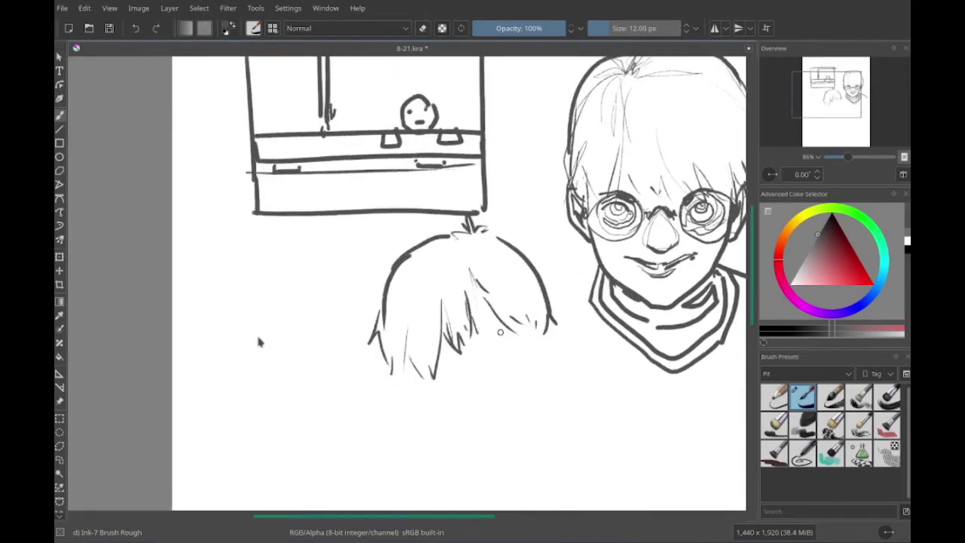
{"action": "key", "text": "ctrl+z"}
- Draw the tilted face outline under the tousled hair, with an ear on each side
{"action": "left_click_drag", "start_coordinate": [453, 302], "coordinate": [418, 354]}
{"action": "mouse_move", "coordinate": [392, 324]}
{"action": "left_mouse_down"}
{"action": "mouse_move", "coordinate": [406, 373]}
{"action": "mouse_move", "coordinate": [539, 388]}
{"action": "left_mouse_up"}
{"action": "left_click_drag", "start_coordinate": [544, 332], "coordinate": [527, 422]}
{"action": "left_click_drag", "start_coordinate": [452, 301], "coordinate": [463, 288]}
{"action": "left_click_drag", "start_coordinate": [410, 371], "coordinate": [419, 396]}
{"action": "left_click_drag", "start_coordinate": [548, 324], "coordinate": [558, 363]}
- Draw worried eyebrows, upward-looking eyes, a small nose and a frowning mouth on the tilted face
{"action": "left_click_drag", "start_coordinate": [448, 248], "coordinate": [439, 247]}
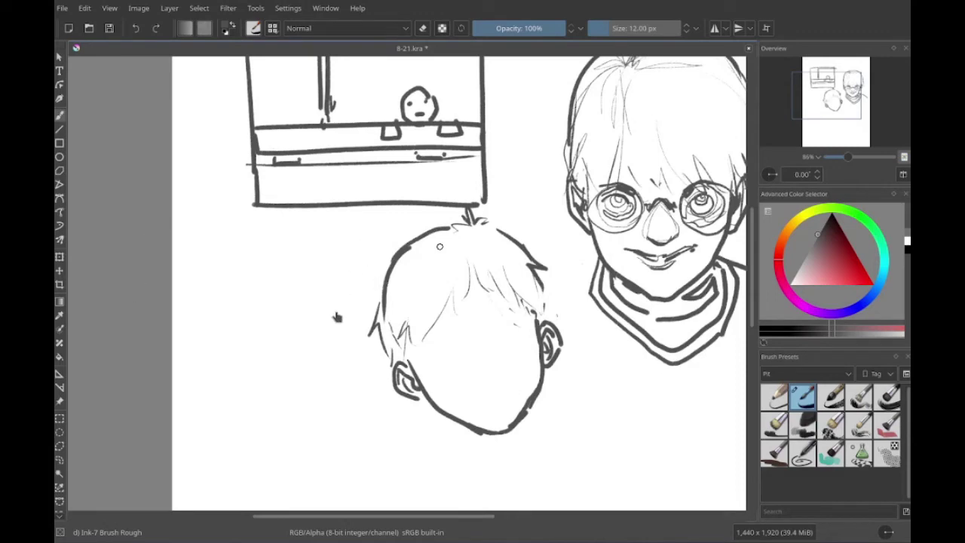
{"action": "left_click_drag", "start_coordinate": [428, 358], "coordinate": [449, 341]}
{"action": "mouse_move", "coordinate": [449, 341]}
{"action": "left_mouse_down"}
{"action": "mouse_move", "coordinate": [499, 301]}
{"action": "mouse_move", "coordinate": [497, 348]}
{"action": "left_mouse_up"}
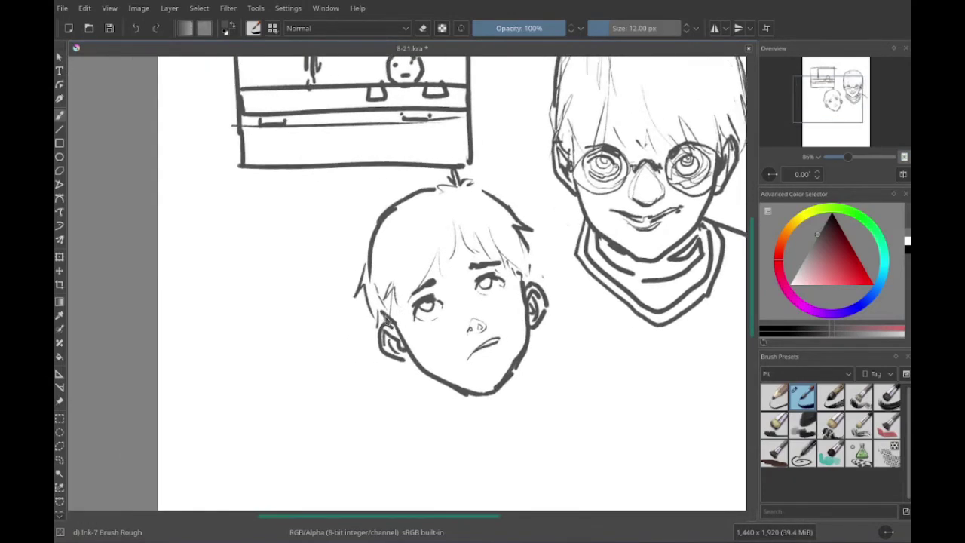
- Draw a pointed shirt collar and two shoulder lines below the tilted head
{"action": "left_click_drag", "start_coordinate": [385, 320], "coordinate": [381, 279]}
{"action": "mouse_move", "coordinate": [434, 348]}
{"action": "left_mouse_down"}
{"action": "mouse_move", "coordinate": [429, 410]}
{"action": "mouse_move", "coordinate": [431, 400]}
{"action": "mouse_move", "coordinate": [503, 396]}
{"action": "left_mouse_up"}
{"action": "mouse_move", "coordinate": [513, 326]}
{"action": "left_mouse_down"}
{"action": "mouse_move", "coordinate": [554, 385]}
{"action": "mouse_move", "coordinate": [537, 395]}
{"action": "mouse_move", "coordinate": [588, 324]}
{"action": "left_mouse_up"}
{"action": "left_click_drag", "start_coordinate": [430, 377], "coordinate": [367, 415]}
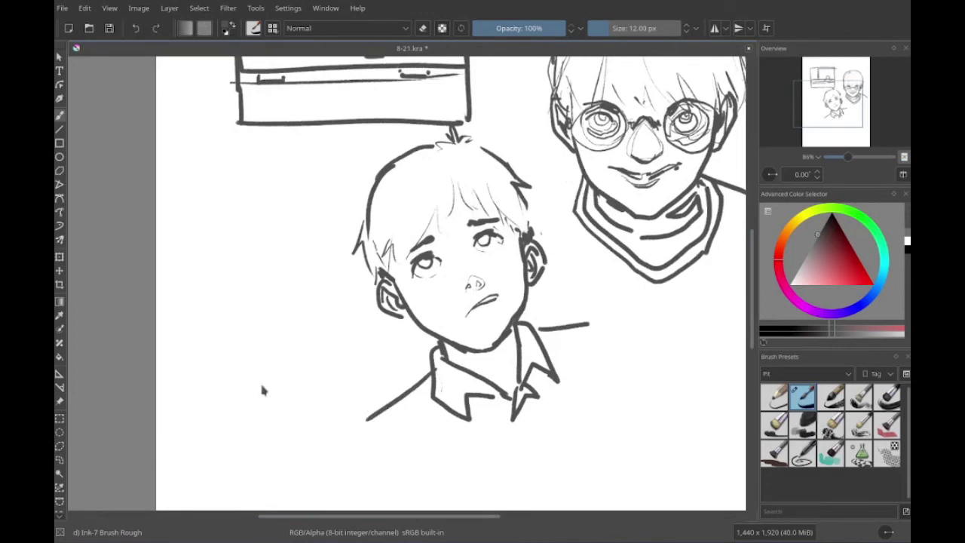
- Draw a rounded hair outline with long bangs for a new head beside the worried boy, below the window frame
{"action": "mouse_move", "coordinate": [203, 369]}
{"action": "left_mouse_down"}
{"action": "mouse_move", "coordinate": [398, 354]}
{"action": "mouse_move", "coordinate": [334, 335]}
{"action": "mouse_move", "coordinate": [330, 283]}
{"action": "mouse_move", "coordinate": [361, 396]}
{"action": "mouse_move", "coordinate": [430, 377]}
{"action": "left_mouse_up"}
{"action": "mouse_move", "coordinate": [339, 381]}
{"action": "left_mouse_down"}
{"action": "mouse_move", "coordinate": [381, 260]}
{"action": "mouse_move", "coordinate": [497, 324]}
{"action": "left_mouse_up"}
{"action": "left_click_drag", "start_coordinate": [452, 287], "coordinate": [483, 381]}
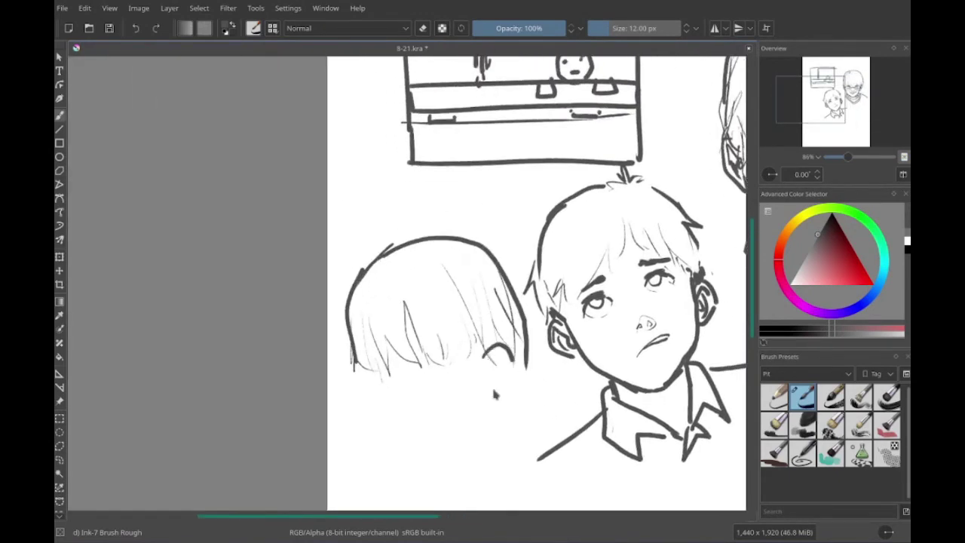
- Add an ear, shoulder-length side hair and glasses with half-lidded eyes beneath the bangs
{"action": "left_click_drag", "start_coordinate": [490, 346], "coordinate": [511, 352]}
{"action": "left_click_drag", "start_coordinate": [497, 302], "coordinate": [512, 404]}
{"action": "left_click_drag", "start_coordinate": [462, 316], "coordinate": [458, 318]}
{"action": "left_click_drag", "start_coordinate": [418, 324], "coordinate": [420, 327]}
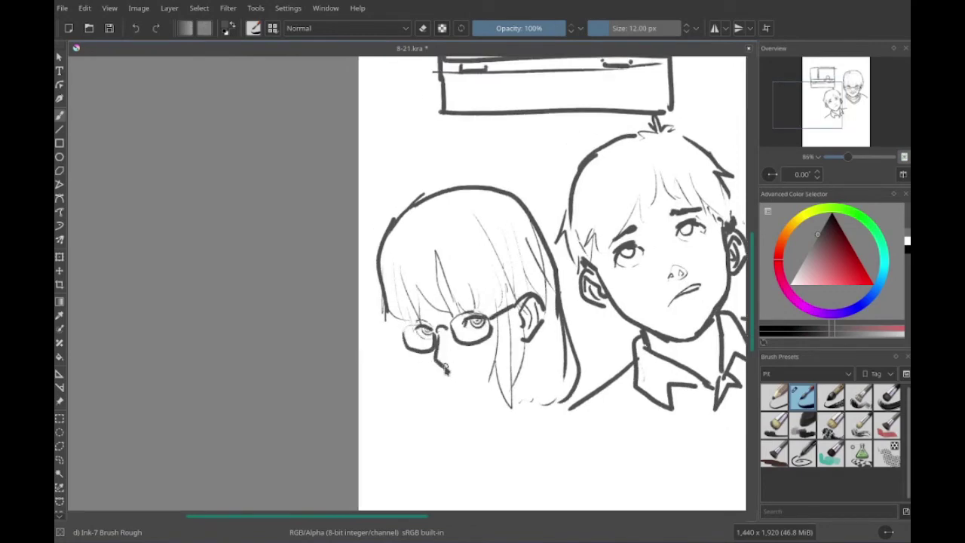
- Draw the bespectacled woman's nose, mouth and jaw, plus her neck, V-neck collar and rounded shoulder
{"action": "mouse_move", "coordinate": [413, 351]}
{"action": "left_mouse_down"}
{"action": "mouse_move", "coordinate": [456, 416]}
{"action": "mouse_move", "coordinate": [494, 383]}
{"action": "left_mouse_up"}
{"action": "left_click_drag", "start_coordinate": [463, 417], "coordinate": [454, 407]}
{"action": "mouse_move", "coordinate": [441, 366]}
{"action": "left_mouse_down"}
{"action": "mouse_move", "coordinate": [469, 363]}
{"action": "mouse_move", "coordinate": [425, 441]}
{"action": "left_mouse_up"}
{"action": "left_click_drag", "start_coordinate": [426, 441], "coordinate": [516, 348]}
{"action": "left_click_drag", "start_coordinate": [453, 302], "coordinate": [448, 293]}
{"action": "left_click_drag", "start_coordinate": [512, 350], "coordinate": [570, 392]}
{"action": "left_click_drag", "start_coordinate": [448, 293], "coordinate": [506, 279]}
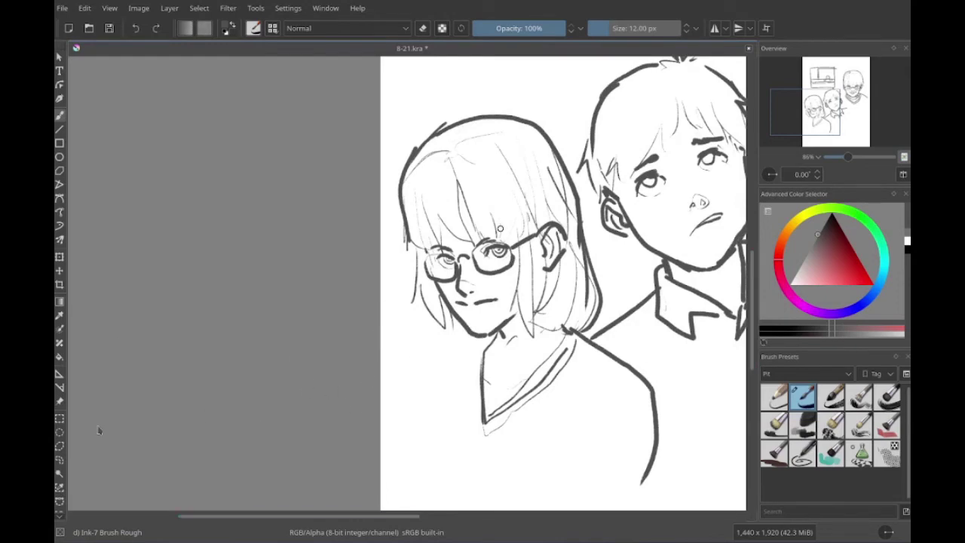
- Draw the woman's near arm bent across her waist, with a cuffed forearm and hand reaching the canvas edge
{"action": "scroll", "coordinate": [442, 425], "scroll_direction": "down", "scroll_amount": 4}
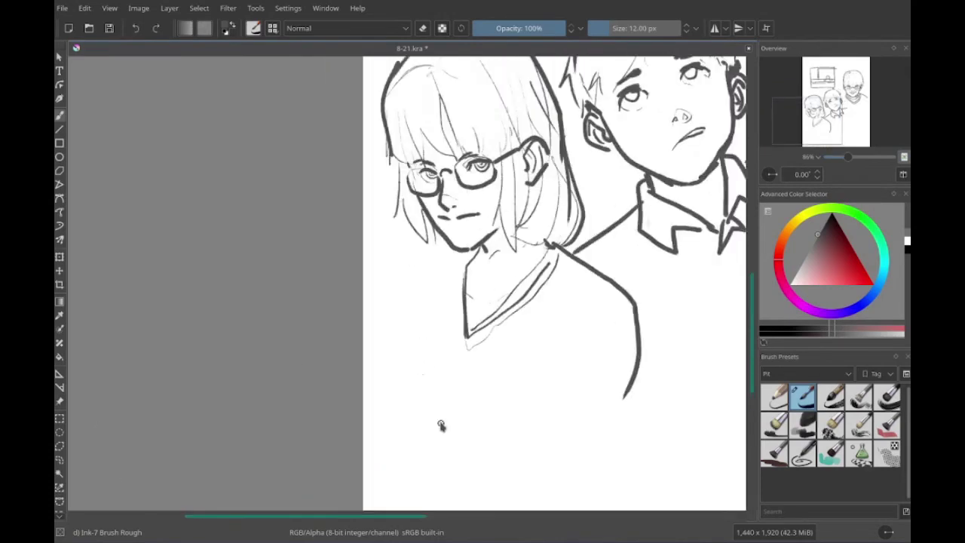
{"action": "mouse_move", "coordinate": [370, 354]}
{"action": "left_mouse_down"}
{"action": "mouse_move", "coordinate": [411, 363]}
{"action": "mouse_move", "coordinate": [409, 386]}
{"action": "mouse_move", "coordinate": [490, 429]}
{"action": "left_mouse_up"}
{"action": "mouse_move", "coordinate": [586, 346]}
{"action": "left_mouse_down"}
{"action": "mouse_move", "coordinate": [561, 452]}
{"action": "mouse_move", "coordinate": [523, 465]}
{"action": "left_mouse_up"}
{"action": "key", "text": "ctrl+z"}
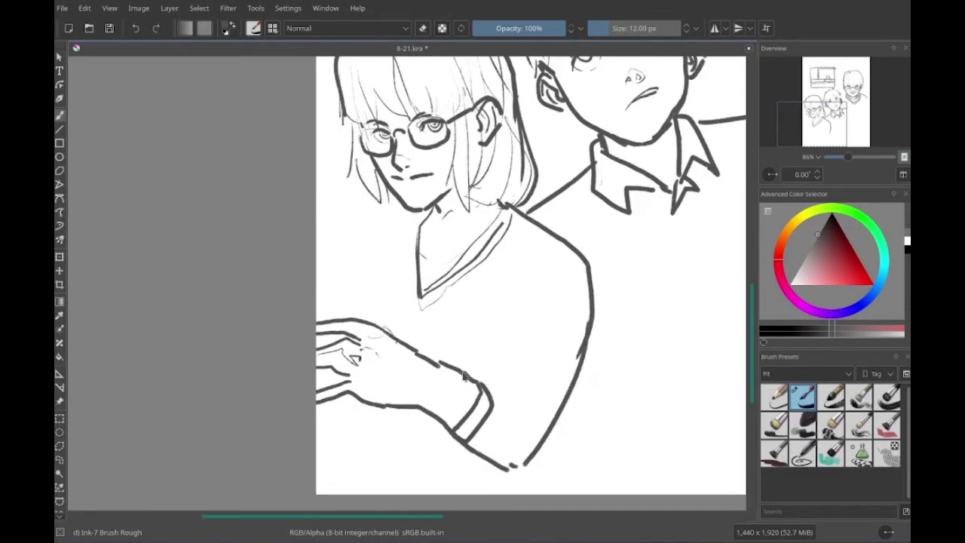
{"action": "left_click_drag", "start_coordinate": [475, 377], "coordinate": [536, 411]}
- Add the sweater's inner sleeve line and elbow folds, and draw the woman's far shoulder and upper arm
{"action": "left_click_drag", "start_coordinate": [535, 309], "coordinate": [514, 345]}
{"action": "key", "text": "ctrl+z"}
{"action": "left_click_drag", "start_coordinate": [530, 305], "coordinate": [497, 407]}
{"action": "mouse_move", "coordinate": [567, 303]}
{"action": "left_mouse_down"}
{"action": "mouse_move", "coordinate": [536, 384]}
{"action": "mouse_move", "coordinate": [541, 407]}
{"action": "left_mouse_up"}
{"action": "key", "text": "ctrl+z"}
{"action": "key", "text": "ctrl+z"}
{"action": "left_click_drag", "start_coordinate": [623, 404], "coordinate": [558, 493]}
{"action": "left_click_drag", "start_coordinate": [560, 239], "coordinate": [483, 354]}
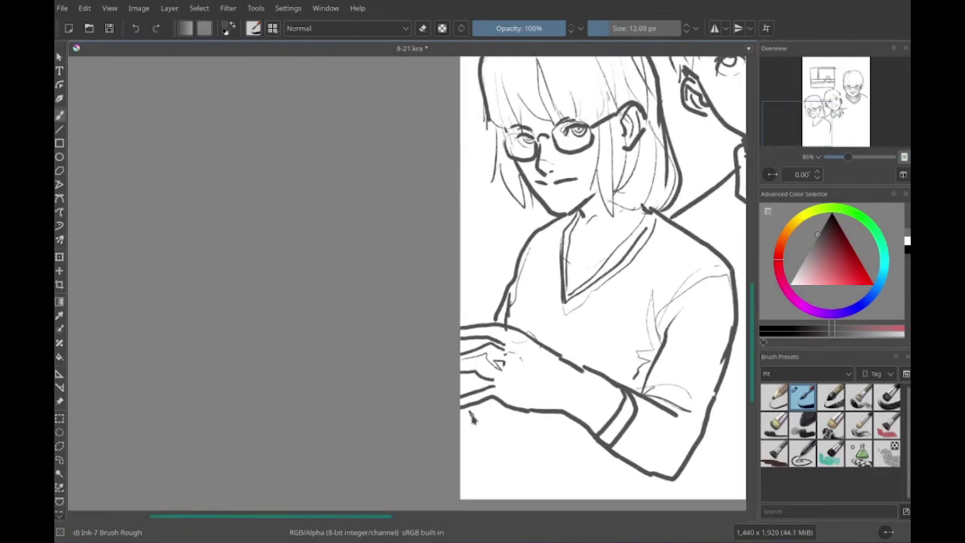
- Draw the other hand's fingertips below the forearm and the far side line of the woman's torso
{"action": "left_click_drag", "start_coordinate": [473, 401], "coordinate": [483, 445]}
{"action": "left_click_drag", "start_coordinate": [509, 410], "coordinate": [515, 426]}
{"action": "left_click_drag", "start_coordinate": [537, 414], "coordinate": [554, 432]}
{"action": "left_click_drag", "start_coordinate": [474, 330], "coordinate": [466, 372]}
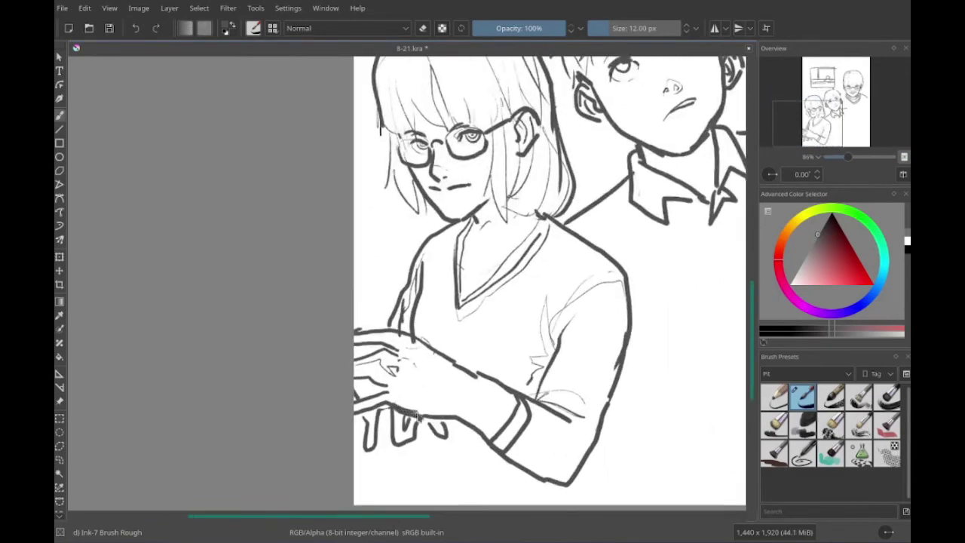
- Draw a necklace with a small round pendant inside the woman's V-neck
{"action": "left_click_drag", "start_coordinate": [459, 288], "coordinate": [472, 332]}
{"action": "key", "text": "ctrl+z"}
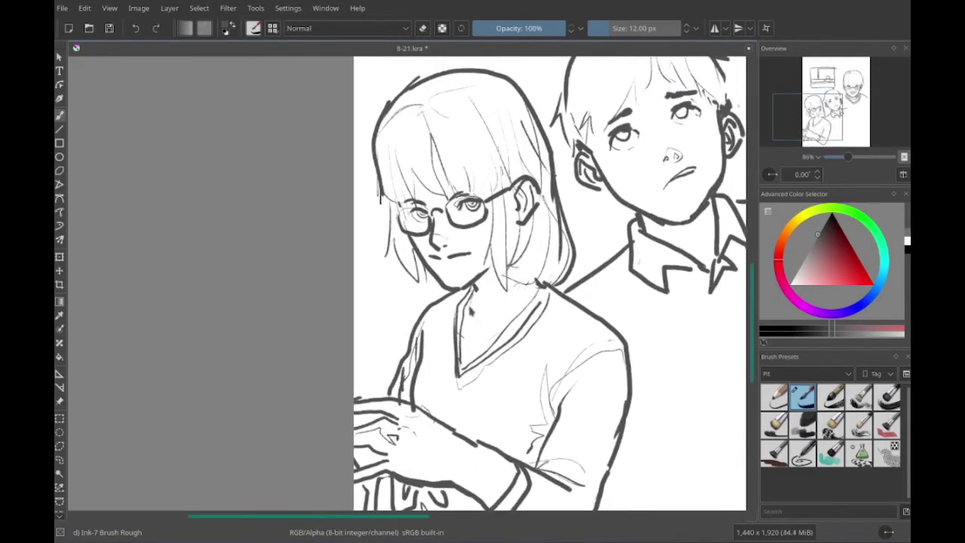
{"action": "left_click_drag", "start_coordinate": [464, 291], "coordinate": [475, 332]}
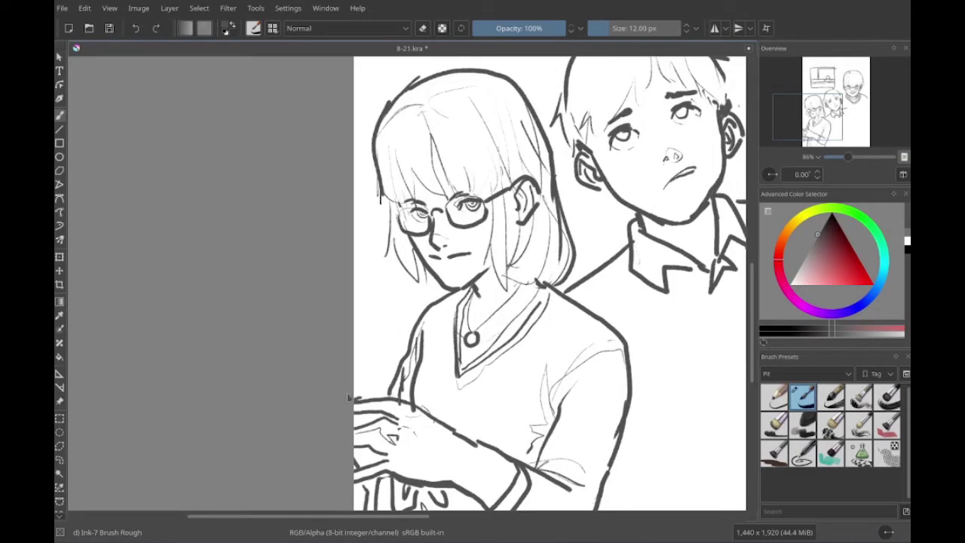
- Sketch a smaller bowed head in the empty lower area, with short hair, an ear and a downcast face
{"action": "scroll", "coordinate": [183, 426], "scroll_direction": "right", "scroll_amount": 5}
{"action": "scroll", "coordinate": [384, 382], "scroll_direction": "up", "scroll_amount": 1}
{"action": "mouse_move", "coordinate": [448, 231]}
{"action": "left_mouse_down"}
{"action": "mouse_move", "coordinate": [397, 278]}
{"action": "mouse_move", "coordinate": [461, 235]}
{"action": "left_mouse_up"}
{"action": "left_click_drag", "start_coordinate": [472, 239], "coordinate": [491, 287]}
{"action": "mouse_move", "coordinate": [397, 272]}
{"action": "left_mouse_down"}
{"action": "mouse_move", "coordinate": [424, 313]}
{"action": "mouse_move", "coordinate": [470, 330]}
{"action": "mouse_move", "coordinate": [469, 339]}
{"action": "left_mouse_up"}
{"action": "left_click_drag", "start_coordinate": [406, 297], "coordinate": [418, 315]}
{"action": "left_click_drag", "start_coordinate": [421, 239], "coordinate": [454, 230]}
- Draw the bowed figure's near shoulder, upper arm and forearm, and lightly mark the chest line
{"action": "mouse_move", "coordinate": [428, 286]}
{"action": "left_mouse_down"}
{"action": "mouse_move", "coordinate": [402, 320]}
{"action": "mouse_move", "coordinate": [334, 349]}
{"action": "mouse_move", "coordinate": [362, 453]}
{"action": "left_mouse_up"}
{"action": "left_click_drag", "start_coordinate": [486, 271], "coordinate": [519, 287]}
{"action": "left_click_drag", "start_coordinate": [363, 465], "coordinate": [439, 512]}
{"action": "mouse_move", "coordinate": [385, 374]}
{"action": "left_mouse_down"}
{"action": "mouse_move", "coordinate": [395, 391]}
{"action": "mouse_move", "coordinate": [443, 398]}
{"action": "left_mouse_up"}
{"action": "left_click_drag", "start_coordinate": [490, 320], "coordinate": [502, 339]}
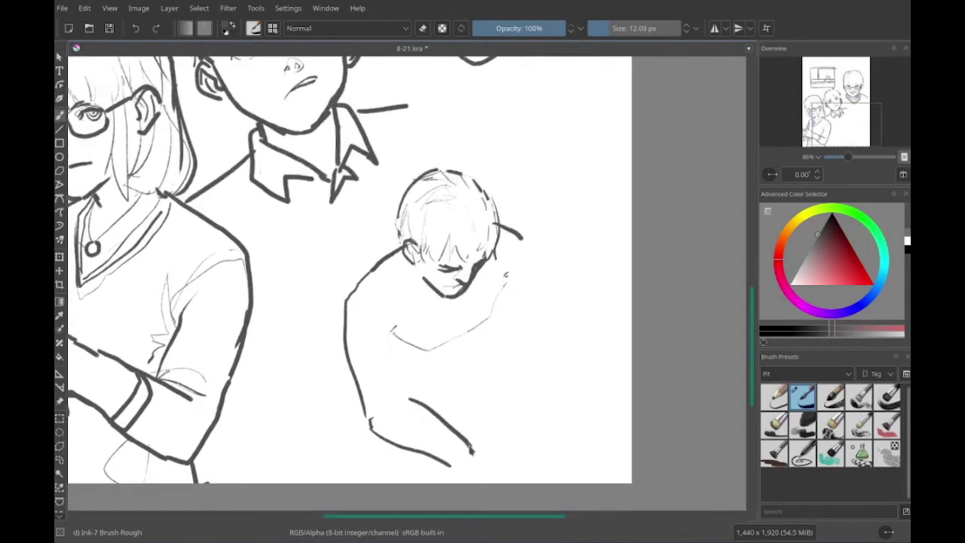
- Draw the leaning man's inner arm, chest and side contours, and the curve of his far shoulder
{"action": "left_click_drag", "start_coordinate": [396, 339], "coordinate": [407, 406]}
{"action": "mouse_move", "coordinate": [497, 225]}
{"action": "left_mouse_down"}
{"action": "mouse_move", "coordinate": [548, 273]}
{"action": "mouse_move", "coordinate": [473, 343]}
{"action": "left_mouse_up"}
{"action": "left_click_drag", "start_coordinate": [458, 369], "coordinate": [451, 379]}
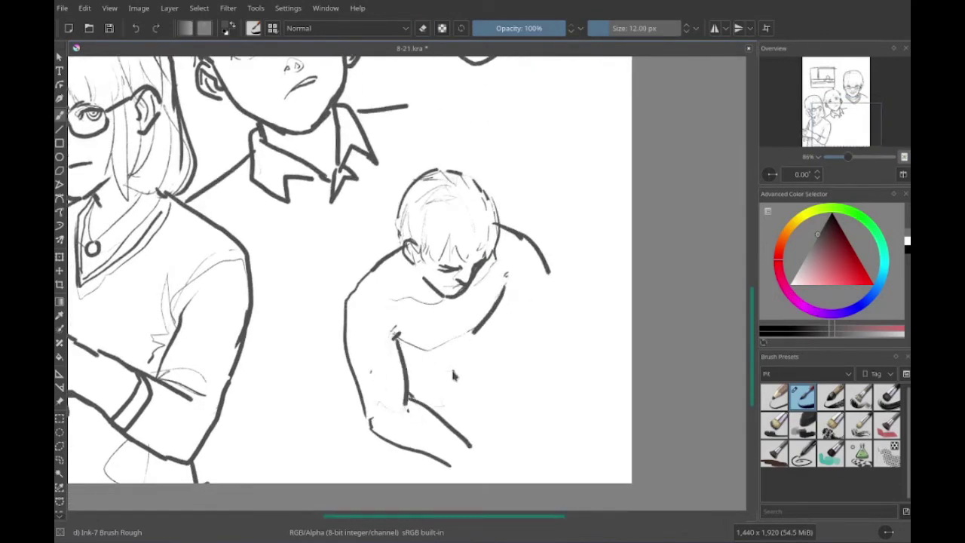
{"action": "left_click_drag", "start_coordinate": [491, 324], "coordinate": [476, 354]}
{"action": "mouse_move", "coordinate": [538, 248]}
{"action": "left_mouse_down"}
{"action": "mouse_move", "coordinate": [530, 291]}
{"action": "mouse_move", "coordinate": [500, 300]}
{"action": "left_mouse_up"}
{"action": "left_click_drag", "start_coordinate": [494, 335], "coordinate": [526, 381]}
{"action": "left_click_drag", "start_coordinate": [461, 356], "coordinate": [482, 381]}
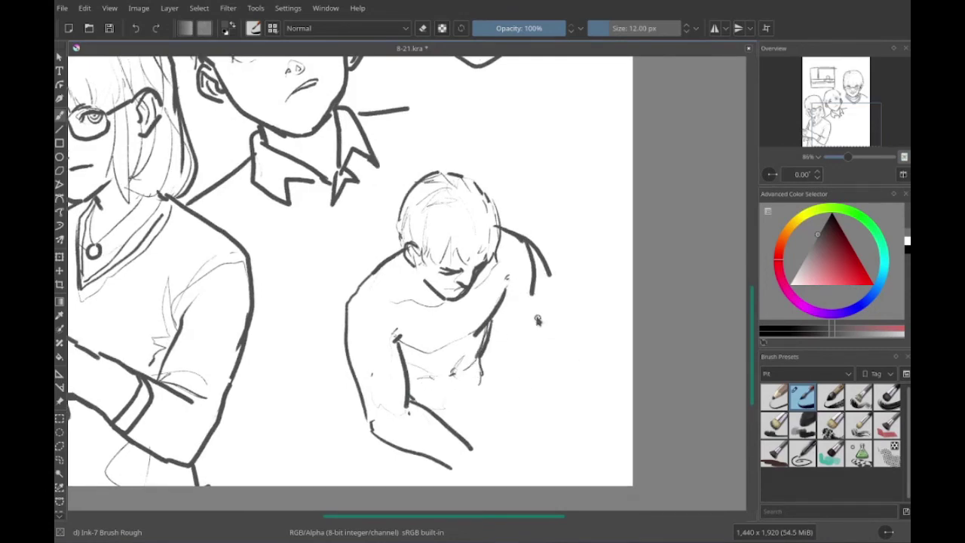
- Draw the man's far upper arm and forearm, and erase the stray line outside the far shoulder
{"action": "left_click_drag", "start_coordinate": [517, 270], "coordinate": [532, 312]}
{"action": "mouse_move", "coordinate": [510, 302]}
{"action": "left_mouse_down"}
{"action": "mouse_move", "coordinate": [543, 386]}
{"action": "mouse_move", "coordinate": [535, 316]}
{"action": "mouse_move", "coordinate": [541, 330]}
{"action": "left_mouse_up"}
{"action": "key", "text": "space"}
{"action": "key", "text": "e"}
{"action": "mouse_move", "coordinate": [542, 272]}
{"action": "left_mouse_down"}
{"action": "mouse_move", "coordinate": [548, 309]}
{"action": "mouse_move", "coordinate": [531, 280]}
{"action": "left_mouse_up"}
{"action": "key", "text": "e"}
{"action": "key", "text": "space"}
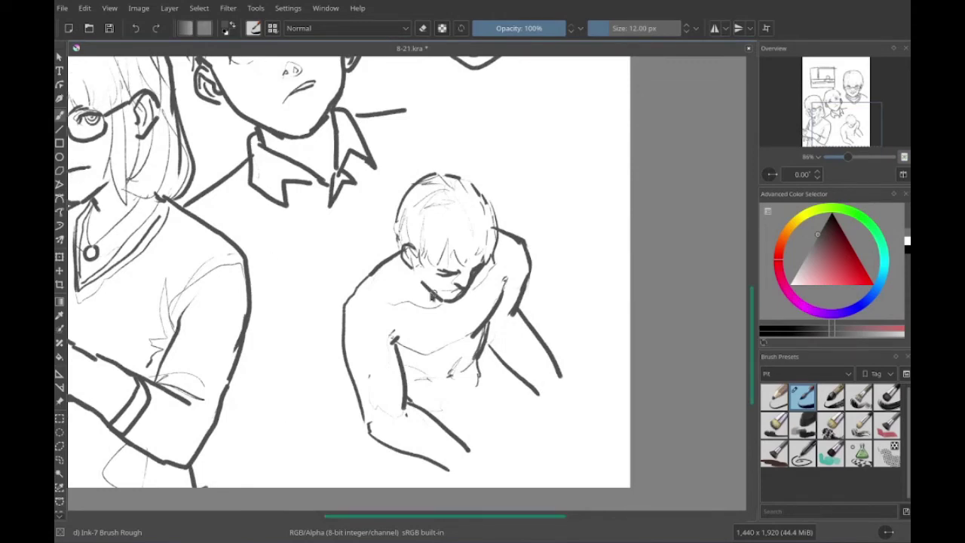
- Draw the man's lower belly curve and hip line, and extend the near forearm to the wrist
{"action": "key", "text": "space"}
{"action": "left_click_drag", "start_coordinate": [423, 463], "coordinate": [407, 459]}
{"action": "left_click_drag", "start_coordinate": [392, 411], "coordinate": [467, 370]}
{"action": "key", "text": "space"}
{"action": "left_click_drag", "start_coordinate": [531, 411], "coordinate": [492, 390]}
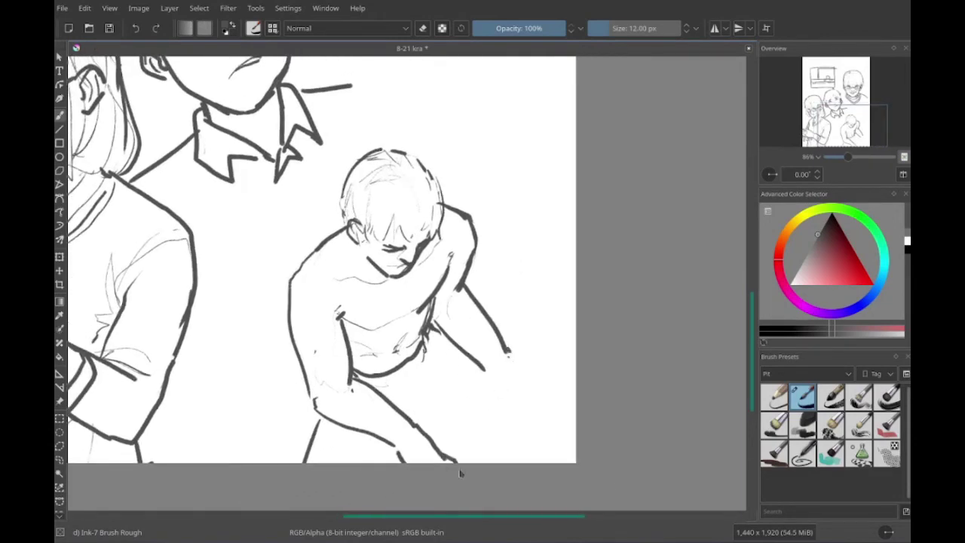
- Draw a long diagonal plank running from the near hand to the canvas edge, and add trouser lines at the waist
{"action": "left_click_drag", "start_coordinate": [441, 448], "coordinate": [576, 309]}
{"action": "left_click_drag", "start_coordinate": [467, 461], "coordinate": [567, 362]}
{"action": "key", "text": "minus"}
{"action": "left_click_drag", "start_coordinate": [377, 363], "coordinate": [360, 420]}
{"action": "scroll", "coordinate": [412, 442], "scroll_direction": "up", "scroll_amount": 2}
{"action": "left_click_drag", "start_coordinate": [422, 383], "coordinate": [454, 427]}
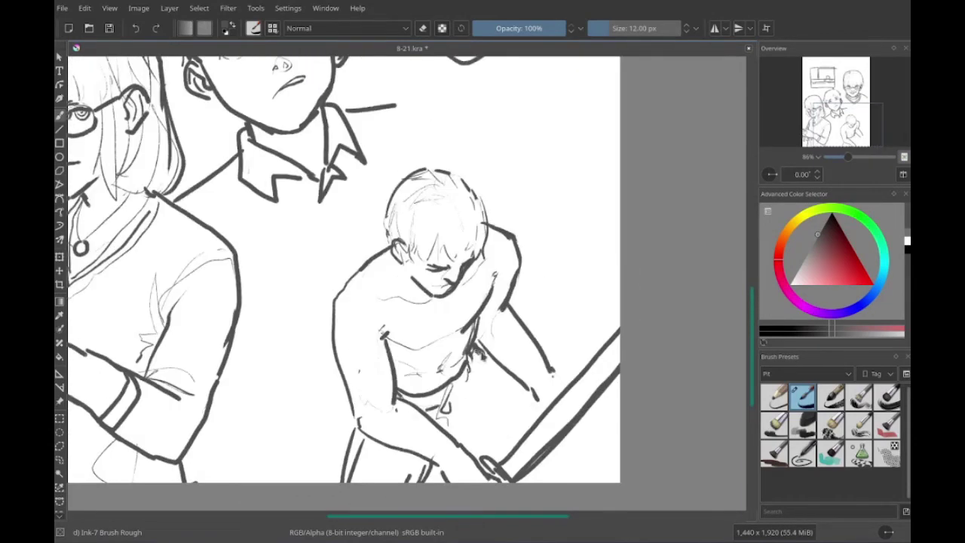
- Draw the leaning man's thigh lines behind the plank and begin the far hand resting on it
{"action": "left_click_drag", "start_coordinate": [459, 378], "coordinate": [530, 428]}
{"action": "key", "text": "equal"}
{"action": "left_click_drag", "start_coordinate": [488, 393], "coordinate": [527, 421]}
{"action": "left_click_drag", "start_coordinate": [340, 329], "coordinate": [354, 377]}
{"action": "key", "text": "space"}
{"action": "left_click_drag", "start_coordinate": [377, 301], "coordinate": [309, 327]}
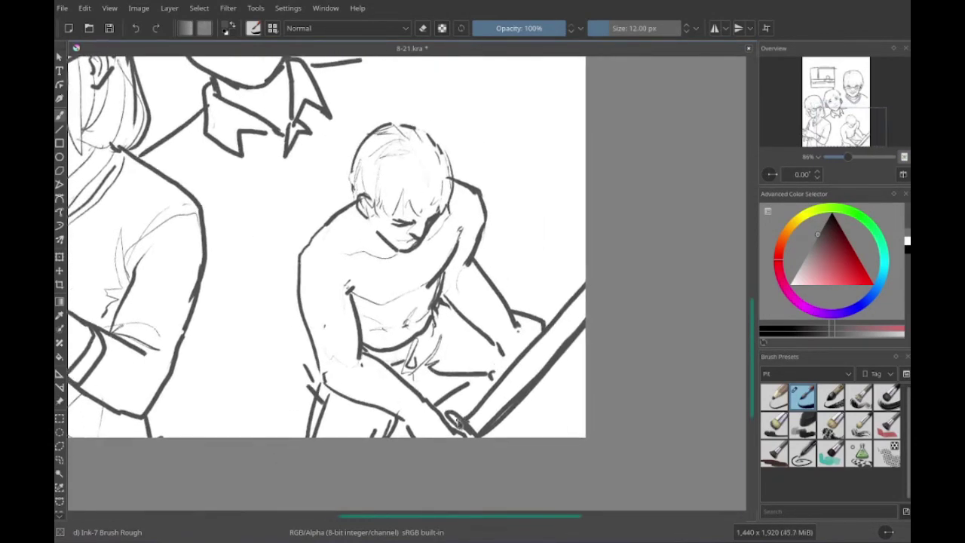
- Draw the far hand's fingers gripping the plank, add stripes at the plank's lower end, and detail the raised thigh
{"action": "mouse_move", "coordinate": [462, 416]}
{"action": "left_mouse_down"}
{"action": "mouse_move", "coordinate": [499, 378]}
{"action": "mouse_move", "coordinate": [503, 395]}
{"action": "left_mouse_up"}
{"action": "key", "text": "space"}
{"action": "mouse_move", "coordinate": [377, 302]}
{"action": "left_mouse_down"}
{"action": "mouse_move", "coordinate": [415, 280]}
{"action": "mouse_move", "coordinate": [441, 346]}
{"action": "mouse_move", "coordinate": [485, 356]}
{"action": "left_mouse_up"}
{"action": "key", "text": "minus"}
{"action": "key", "text": "equal"}
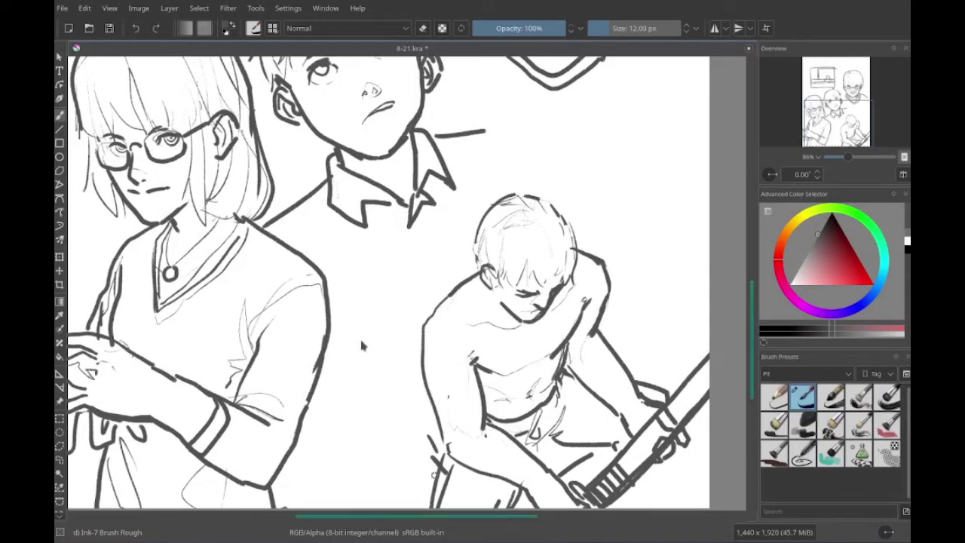
{"action": "left_click_drag", "start_coordinate": [362, 345], "coordinate": [327, 309]}
{"action": "left_click_drag", "start_coordinate": [522, 399], "coordinate": [588, 409]}
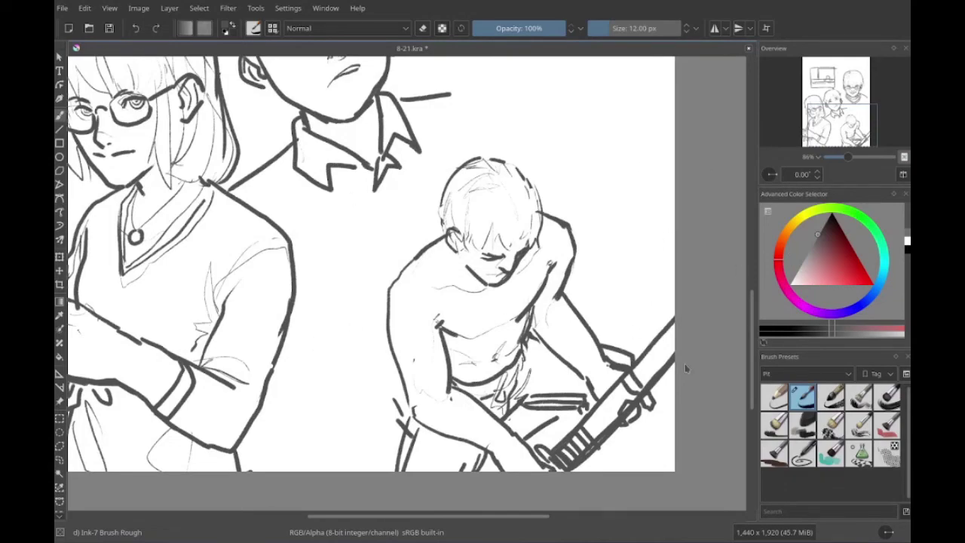
- Clear the whole canvas and fill it with a light warm grey, ready for painting with the Pit ApplePie brush
{"action": "scroll", "coordinate": [684, 363], "scroll_direction": "up", "scroll_amount": 5}
{"action": "key", "text": "Delete"}
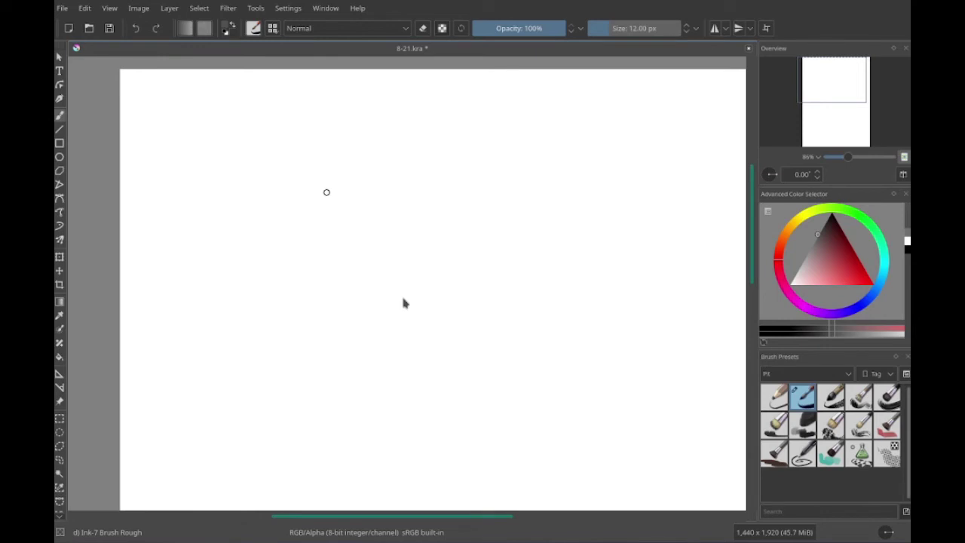
{"action": "scroll", "coordinate": [401, 302], "scroll_direction": "down", "scroll_amount": 3}
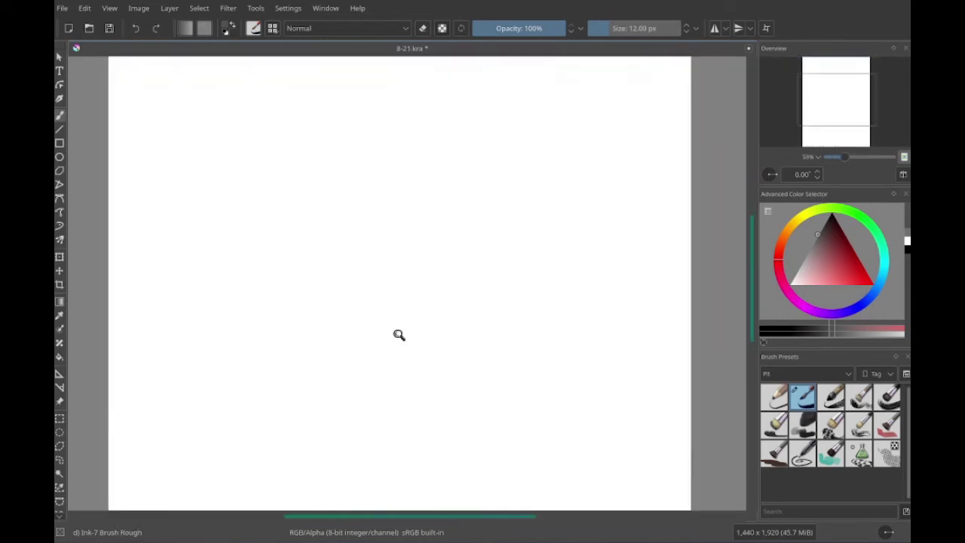
{"action": "scroll", "coordinate": [399, 335], "scroll_direction": "down", "scroll_amount": 1}
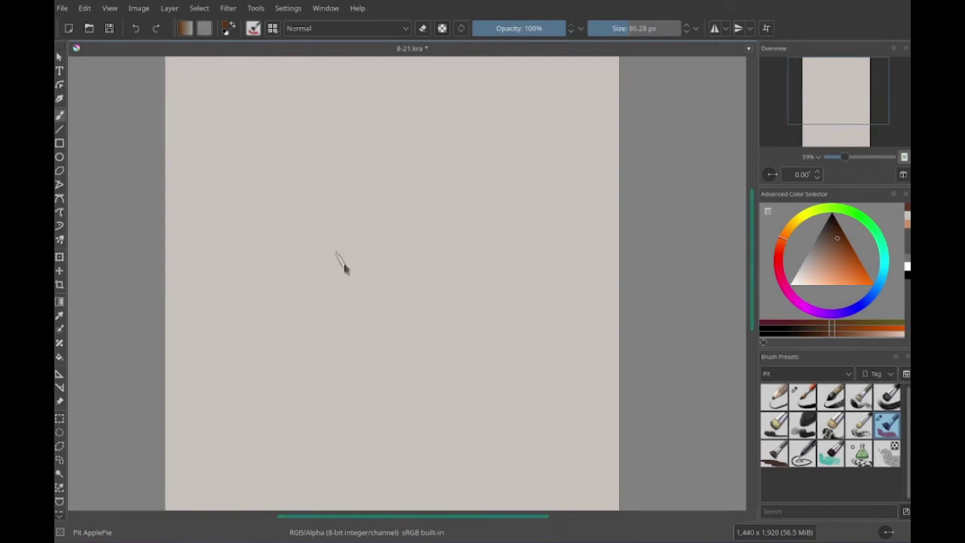
- Block in a head and the start of a neck in dark brown on the grey background
{"action": "mouse_move", "coordinate": [345, 267]}
{"action": "left_mouse_down"}
{"action": "mouse_move", "coordinate": [351, 281]}
{"action": "mouse_move", "coordinate": [341, 256]}
{"action": "mouse_move", "coordinate": [350, 232]}
{"action": "mouse_move", "coordinate": [338, 245]}
{"action": "left_mouse_up"}
{"action": "left_click", "coordinate": [344, 260], "text": "ctrl"}
{"action": "left_click", "coordinate": [347, 285], "text": "ctrl"}
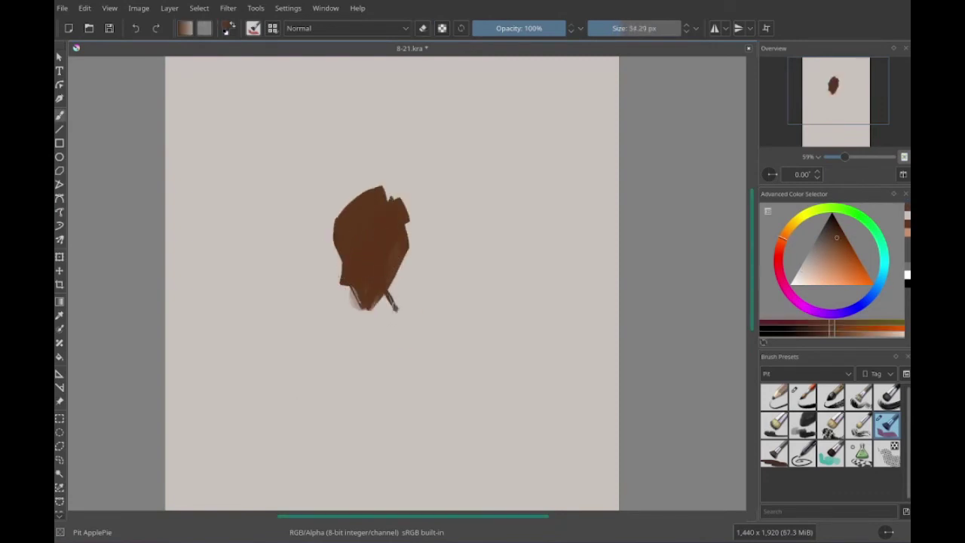
{"action": "left_click_drag", "start_coordinate": [404, 268], "coordinate": [369, 368]}
{"action": "left_click_drag", "start_coordinate": [422, 303], "coordinate": [383, 367]}
- Block in a red upper body and brown waist below the neck, with a blue band across the midriff
{"action": "mouse_move", "coordinate": [375, 300]}
{"action": "left_mouse_down"}
{"action": "mouse_move", "coordinate": [373, 343]}
{"action": "mouse_move", "coordinate": [411, 362]}
{"action": "left_mouse_up"}
{"action": "left_click_drag", "start_coordinate": [332, 309], "coordinate": [313, 362]}
{"action": "mouse_move", "coordinate": [377, 339]}
{"action": "left_mouse_down"}
{"action": "mouse_move", "coordinate": [366, 296]}
{"action": "mouse_move", "coordinate": [413, 356]}
{"action": "mouse_move", "coordinate": [377, 437]}
{"action": "left_mouse_up"}
{"action": "left_click", "coordinate": [392, 226], "text": "ctrl"}
{"action": "left_click_drag", "start_coordinate": [430, 335], "coordinate": [384, 437]}
{"action": "left_click_drag", "start_coordinate": [459, 237], "coordinate": [461, 355]}
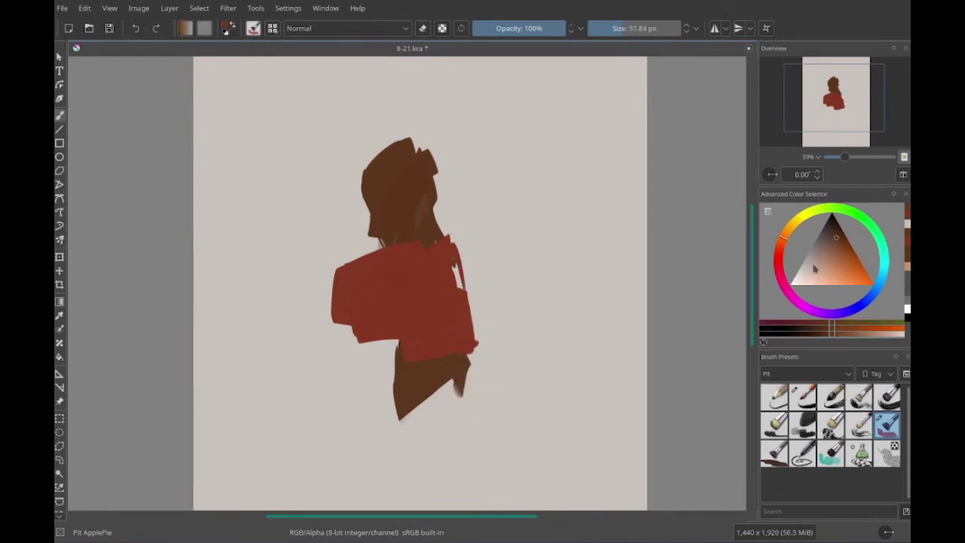
{"action": "left_click", "coordinate": [825, 308]}
{"action": "mouse_move", "coordinate": [384, 384]}
{"action": "left_mouse_down"}
{"action": "mouse_move", "coordinate": [452, 355]}
{"action": "mouse_move", "coordinate": [467, 362]}
{"action": "left_mouse_up"}
- Paint near-black hair over the crown, around the face and down behind the neck
{"action": "left_click", "coordinate": [383, 173], "text": "ctrl"}
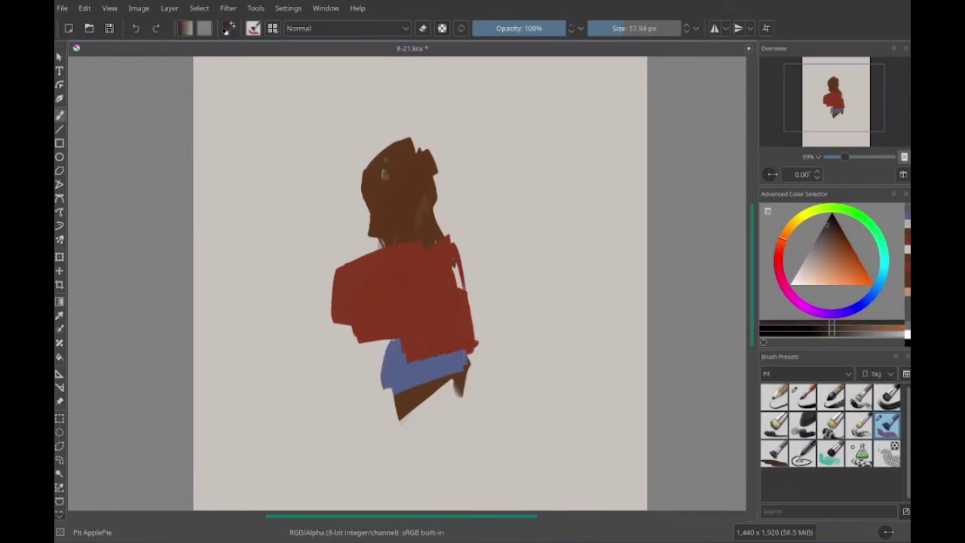
{"action": "mouse_move", "coordinate": [383, 173]}
{"action": "left_mouse_down"}
{"action": "mouse_move", "coordinate": [338, 205]}
{"action": "mouse_move", "coordinate": [437, 227]}
{"action": "mouse_move", "coordinate": [433, 249]}
{"action": "left_mouse_up"}
{"action": "key", "text": "bracketleft"}
{"action": "left_click_drag", "start_coordinate": [355, 203], "coordinate": [360, 245]}
{"action": "left_click_drag", "start_coordinate": [452, 196], "coordinate": [467, 381]}
- Paint long dark hair strands falling over the red shoulder and back, and define the hair around the ear
{"action": "key", "text": "bracketright"}
{"action": "key", "text": "bracketright"}
{"action": "key", "text": "bracketright"}
{"action": "key", "text": "bracketleft"}
{"action": "key", "text": "bracketleft"}
{"action": "key", "text": "bracketleft"}
{"action": "left_click_drag", "start_coordinate": [460, 268], "coordinate": [437, 336]}
{"action": "left_click_drag", "start_coordinate": [456, 290], "coordinate": [414, 369]}
{"action": "left_click_drag", "start_coordinate": [388, 200], "coordinate": [407, 249]}
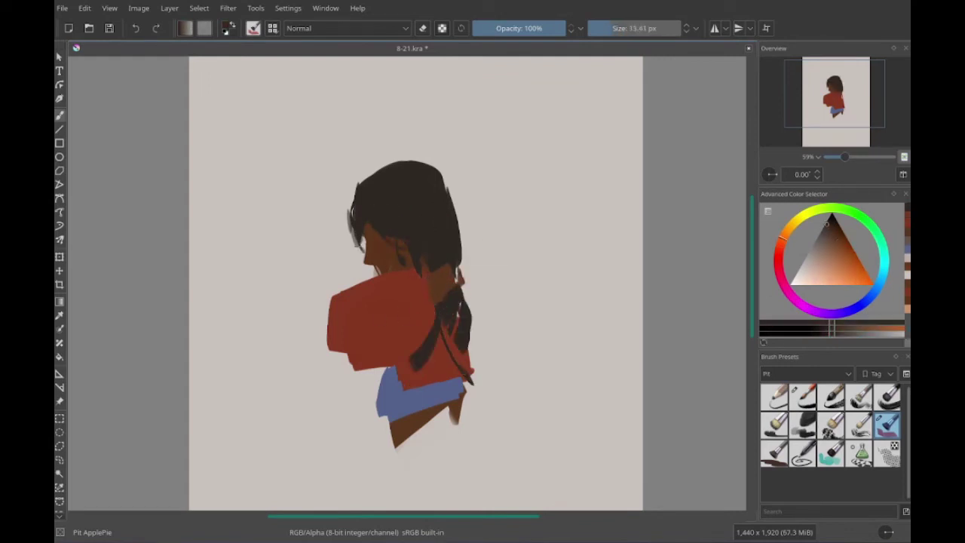
- Trim the hair edge by the face and the outline of the red sleeve with the sampled background grey
{"action": "left_click", "coordinate": [349, 226], "text": "ctrl"}
{"action": "left_click_drag", "start_coordinate": [355, 215], "coordinate": [362, 255]}
{"action": "key", "text": "bracketright"}
{"action": "key", "text": "bracketright"}
{"action": "key", "text": "bracketright"}
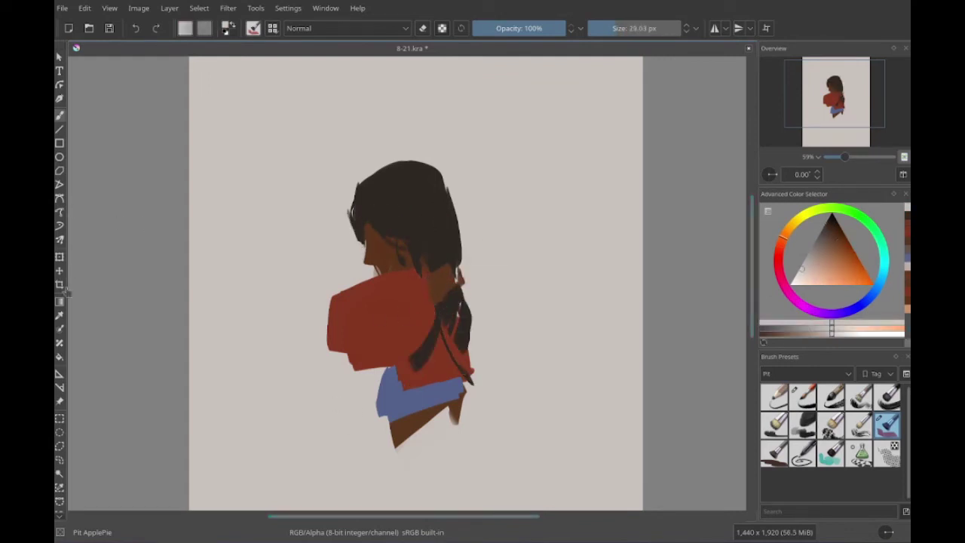
{"action": "key", "text": "bracketright"}
{"action": "key", "text": "bracketright"}
{"action": "key", "text": "bracketright"}
{"action": "left_click_drag", "start_coordinate": [337, 347], "coordinate": [406, 372]}
- Paint sampled red strokes over the arm and torso to reshape the sleeve beside the hair strands
{"action": "key", "text": "bracketleft"}
{"action": "left_click", "coordinate": [405, 372], "text": "ctrl"}
{"action": "mouse_move", "coordinate": [400, 332]}
{"action": "left_mouse_down"}
{"action": "mouse_move", "coordinate": [388, 354]}
{"action": "mouse_move", "coordinate": [422, 354]}
{"action": "left_mouse_up"}
{"action": "left_click_drag", "start_coordinate": [452, 324], "coordinate": [392, 362]}
- Extend the waist and hips in brown, and block in near-black trousers down to the canvas edge
{"action": "left_click", "coordinate": [452, 392], "text": "ctrl"}
{"action": "mouse_move", "coordinate": [453, 369]}
{"action": "left_mouse_down"}
{"action": "mouse_move", "coordinate": [459, 443]}
{"action": "mouse_move", "coordinate": [528, 460]}
{"action": "left_mouse_up"}
{"action": "scroll", "coordinate": [490, 422], "scroll_direction": "down", "scroll_amount": 3}
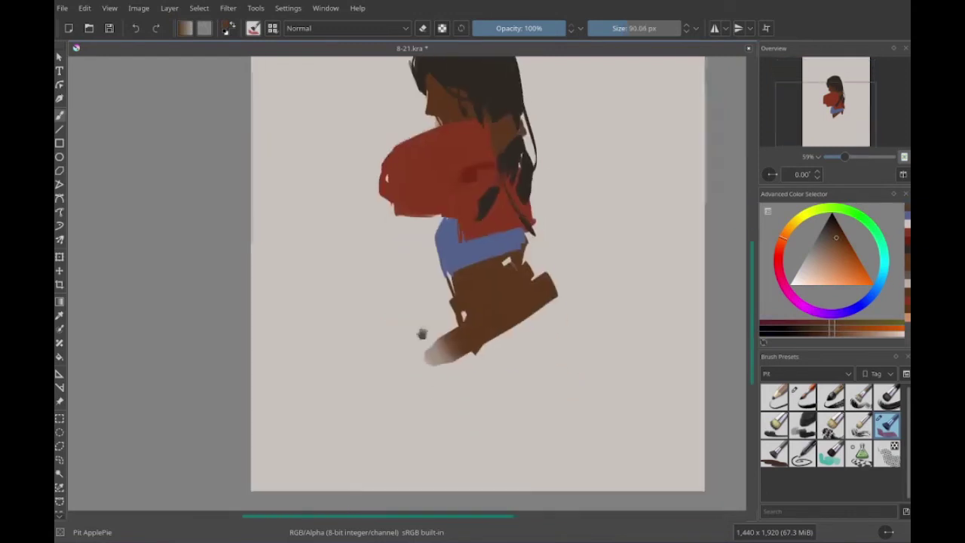
{"action": "key", "text": "bracketright"}
{"action": "key", "text": "bracketright"}
{"action": "mouse_move", "coordinate": [463, 312]}
{"action": "left_mouse_down"}
{"action": "mouse_move", "coordinate": [461, 456]}
{"action": "mouse_move", "coordinate": [528, 482]}
{"action": "left_mouse_up"}
{"action": "left_click_drag", "start_coordinate": [527, 355], "coordinate": [531, 487]}
{"action": "left_click_drag", "start_coordinate": [444, 407], "coordinate": [456, 475]}
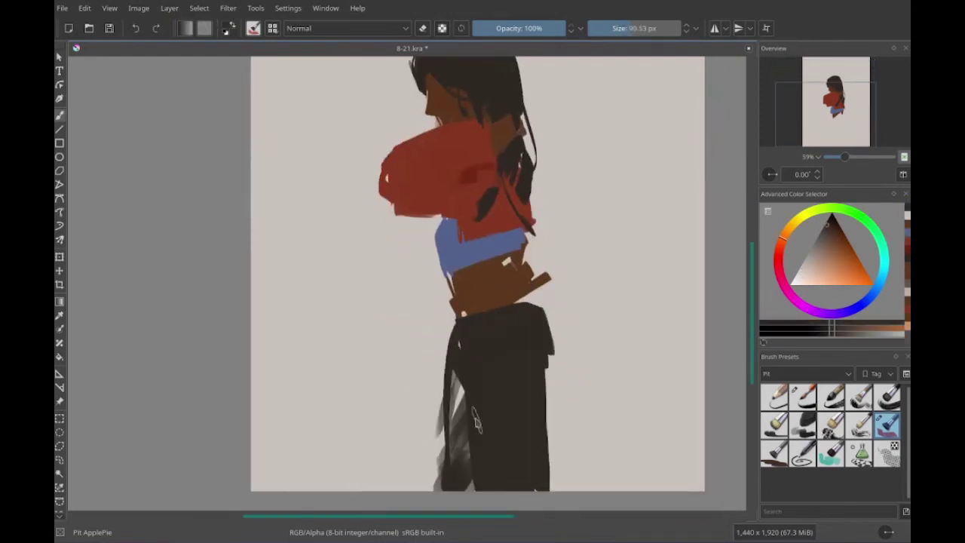
- Clean up the edge between the brown waist and dark trousers, and trim the silhouette with background grey
{"action": "left_click", "coordinate": [456, 392], "text": "ctrl"}
{"action": "key", "text": "bracketleft"}
{"action": "key", "text": "bracketleft"}
{"action": "key", "text": "bracketleft"}
{"action": "key", "text": "bracketleft"}
{"action": "mouse_move", "coordinate": [467, 301]}
{"action": "left_mouse_down"}
{"action": "mouse_move", "coordinate": [543, 309]}
{"action": "mouse_move", "coordinate": [551, 321]}
{"action": "left_mouse_up"}
{"action": "left_click", "coordinate": [527, 309], "text": "ctrl"}
{"action": "left_click_drag", "start_coordinate": [370, 294], "coordinate": [430, 362]}
- Reshape the raised red sleeve into a pointed elbow with a larger brush of about 100 px
{"action": "left_click", "coordinate": [465, 332], "text": "ctrl"}
{"action": "key", "text": "bracketright"}
{"action": "key", "text": "bracketright"}
{"action": "key", "text": "bracketright"}
{"action": "key", "text": "bracketright"}
{"action": "key", "text": "bracketright"}
{"action": "left_click_drag", "start_coordinate": [467, 324], "coordinate": [490, 264]}
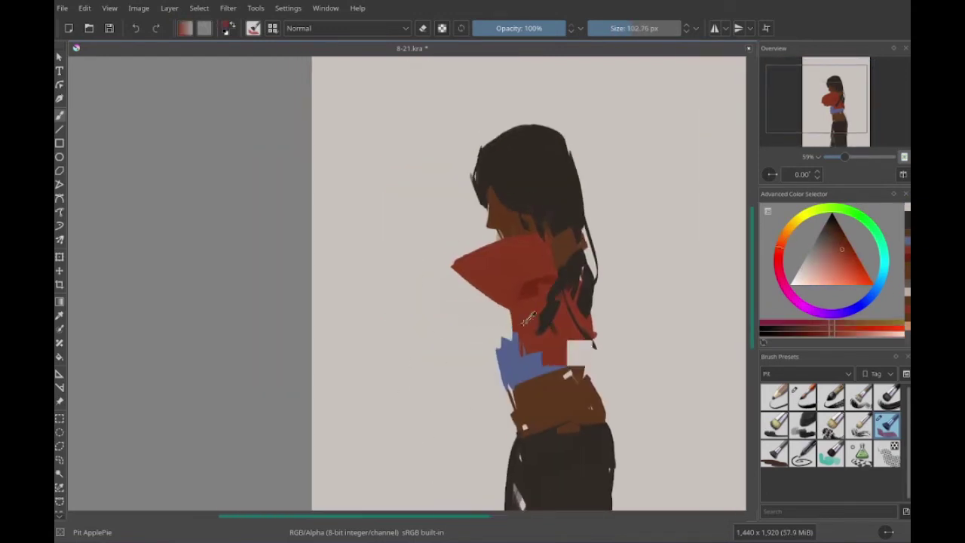
- Replace the raised sleeve with a sampled red sleeve angled back from the shoulder to an elbow behind the torso
{"action": "left_click_drag", "start_coordinate": [452, 294], "coordinate": [532, 249]}
{"action": "left_click", "coordinate": [557, 302], "text": "ctrl"}
{"action": "mouse_move", "coordinate": [584, 275]}
{"action": "left_mouse_down"}
{"action": "mouse_move", "coordinate": [667, 298]}
{"action": "mouse_move", "coordinate": [680, 370]}
{"action": "mouse_move", "coordinate": [640, 317]}
{"action": "mouse_move", "coordinate": [535, 241]}
{"action": "left_mouse_up"}
{"action": "left_click", "coordinate": [588, 317], "text": "ctrl"}
{"action": "key", "text": "bracketleft"}
{"action": "key", "text": "bracketleft"}
{"action": "left_click_drag", "start_coordinate": [633, 317], "coordinate": [543, 181]}
- Paint a sampled brown forearm from the sleeve's cuff down to a hand resting on the hip
{"action": "left_click", "coordinate": [528, 196], "text": "ctrl"}
{"action": "mouse_move", "coordinate": [520, 211]}
{"action": "left_mouse_down"}
{"action": "mouse_move", "coordinate": [603, 213]}
{"action": "mouse_move", "coordinate": [596, 271]}
{"action": "left_mouse_up"}
{"action": "left_click", "coordinate": [558, 302], "text": "ctrl"}
{"action": "left_click_drag", "start_coordinate": [588, 264], "coordinate": [551, 309]}
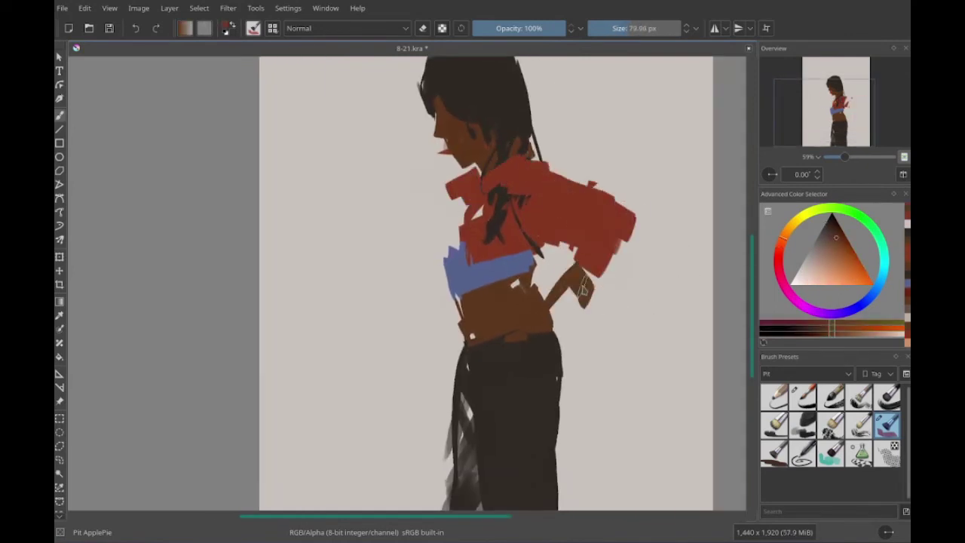
{"action": "left_click_drag", "start_coordinate": [577, 279], "coordinate": [554, 328]}
{"action": "left_click_drag", "start_coordinate": [465, 326], "coordinate": [446, 326]}
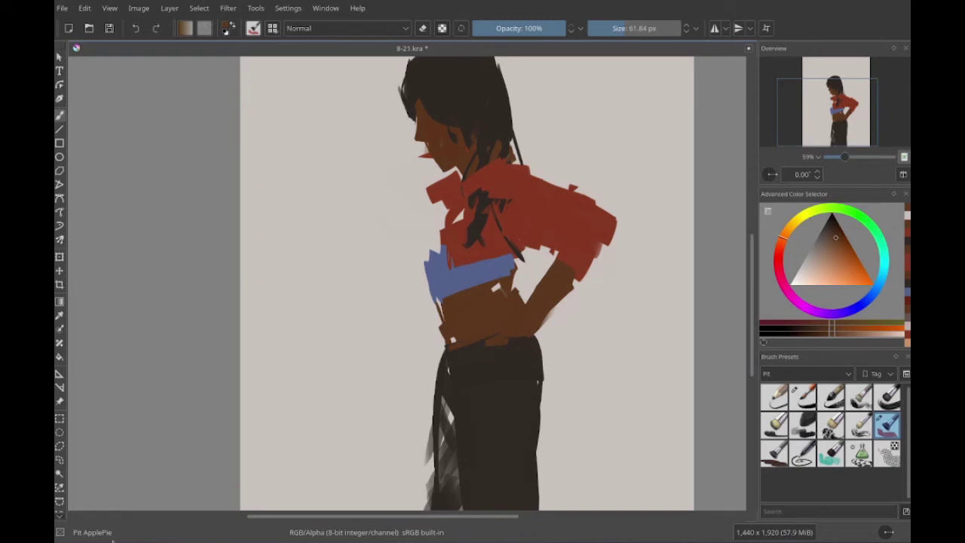
- Rework the trousers' front edge, and trim the face profile with background grey using a smaller brush
{"action": "mouse_move", "coordinate": [482, 354]}
{"action": "left_mouse_down"}
{"action": "mouse_move", "coordinate": [467, 343]}
{"action": "mouse_move", "coordinate": [467, 279]}
{"action": "left_mouse_up"}
{"action": "left_click_drag", "start_coordinate": [446, 343], "coordinate": [452, 411]}
{"action": "left_click_drag", "start_coordinate": [453, 317], "coordinate": [496, 469]}
{"action": "key", "text": "bracketleft"}
{"action": "key", "text": "bracketleft"}
{"action": "key", "text": "bracketleft"}
{"action": "left_click", "coordinate": [449, 242], "text": "ctrl"}
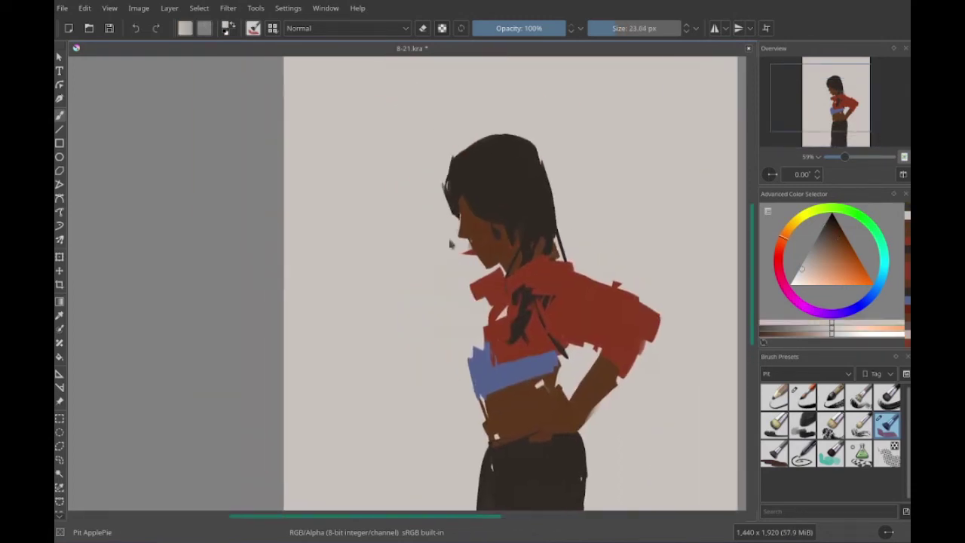
{"action": "left_click_drag", "start_coordinate": [449, 242], "coordinate": [457, 226]}
- Round out the back of the hair in sampled near-black with a larger brush, and undo the last stroke
{"action": "left_click", "coordinate": [456, 218], "text": "ctrl"}
{"action": "key", "text": "bracketright"}
{"action": "key", "text": "bracketright"}
{"action": "key", "text": "bracketright"}
{"action": "mouse_move", "coordinate": [554, 185]}
{"action": "left_mouse_down"}
{"action": "mouse_move", "coordinate": [564, 256]}
{"action": "mouse_move", "coordinate": [542, 275]}
{"action": "left_mouse_up"}
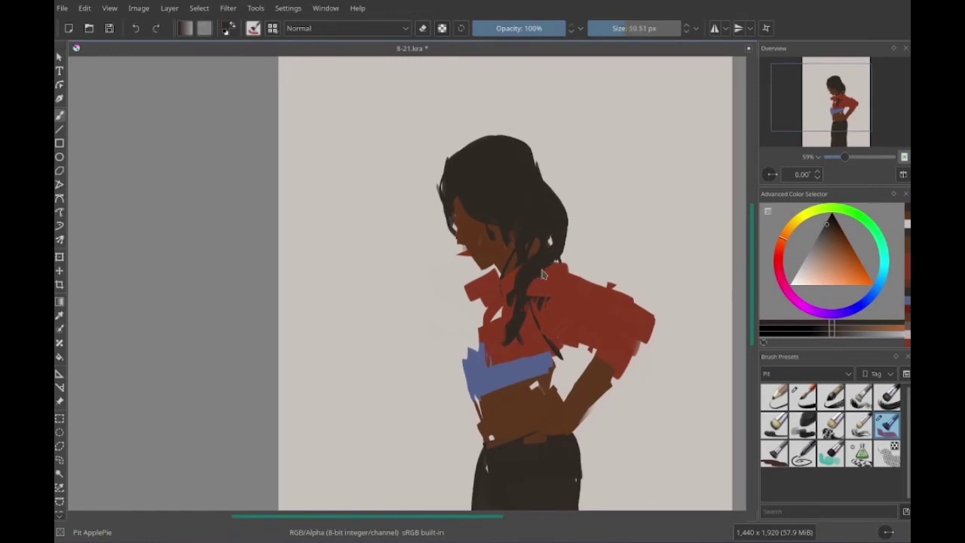
{"action": "key", "text": "ctrl+z"}
- Extend the blue top up to the collar, cover the jacket's hair strands in red, and smooth the brown midriff
{"action": "left_click", "coordinate": [459, 390], "text": "ctrl"}
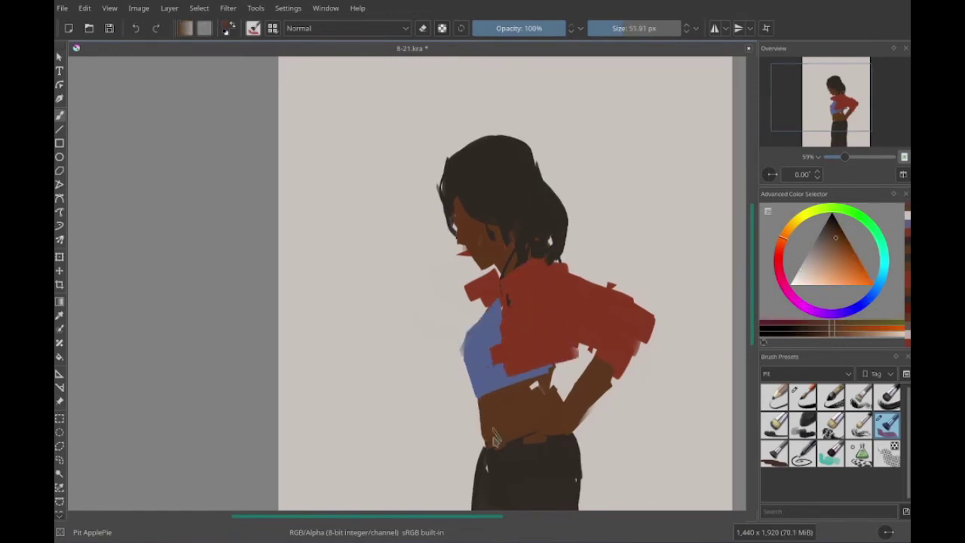
{"action": "scroll", "coordinate": [442, 383], "scroll_direction": "down", "scroll_amount": 3}
{"action": "key", "text": "bracketleft"}
{"action": "key", "text": "bracketleft"}
{"action": "mouse_move", "coordinate": [429, 280]}
{"action": "left_mouse_down"}
{"action": "mouse_move", "coordinate": [547, 452]}
{"action": "mouse_move", "coordinate": [438, 302]}
{"action": "mouse_move", "coordinate": [452, 302]}
{"action": "left_mouse_up"}
{"action": "key", "text": "bracketright"}
{"action": "key", "text": "bracketright"}
{"action": "key", "text": "bracketright"}
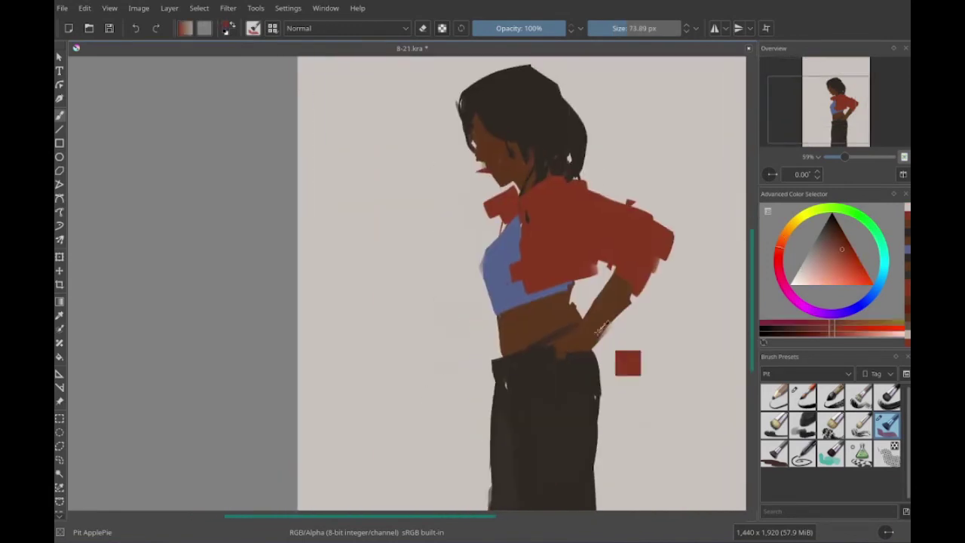
- Define the hand on the hip and the trousers' waistband with small strokes of sampled colour
{"action": "left_click", "coordinate": [615, 354], "text": "ctrl"}
{"action": "left_click_drag", "start_coordinate": [518, 422], "coordinate": [502, 358]}
{"action": "key", "text": "bracketleft"}
{"action": "key", "text": "bracketleft"}
{"action": "key", "text": "bracketleft"}
{"action": "key", "text": "bracketleft"}
{"action": "key", "text": "bracketleft"}
{"action": "key", "text": "bracketleft"}
{"action": "key", "text": "bracketleft"}
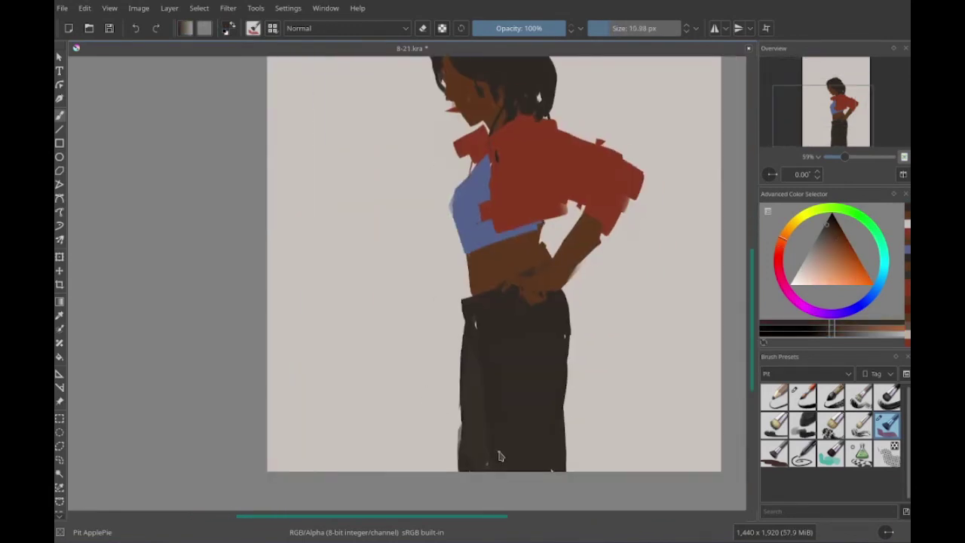
{"action": "mouse_move", "coordinate": [467, 316]}
{"action": "left_mouse_down"}
{"action": "mouse_move", "coordinate": [548, 445]}
{"action": "mouse_move", "coordinate": [508, 362]}
{"action": "mouse_move", "coordinate": [508, 328]}
{"action": "left_mouse_up"}
- Paint a grey side stripe down the trouser leg from the hand to the canvas edge, with a brush of about 25 px
{"action": "key", "text": "bracketright"}
{"action": "left_click", "coordinate": [639, 355], "text": "ctrl"}
{"action": "left_click_drag", "start_coordinate": [586, 318], "coordinate": [581, 483]}
{"action": "key", "text": "bracketright"}
{"action": "key", "text": "bracketright"}
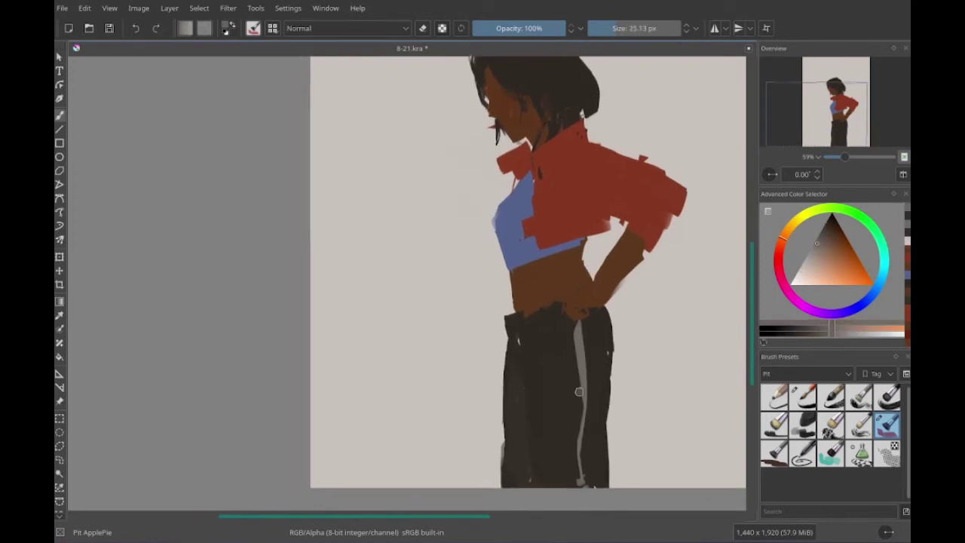
{"action": "left_click_drag", "start_coordinate": [579, 392], "coordinate": [562, 397]}
- Block in slightly lighter dark-grey shading on the trousers' thigh beside the stripe with a larger brush
{"action": "left_click", "coordinate": [558, 354], "text": "ctrl"}
{"action": "key", "text": "bracketright"}
{"action": "key", "text": "bracketright"}
{"action": "key", "text": "bracketright"}
{"action": "key", "text": "bracketright"}
{"action": "left_click_drag", "start_coordinate": [539, 339], "coordinate": [510, 405]}
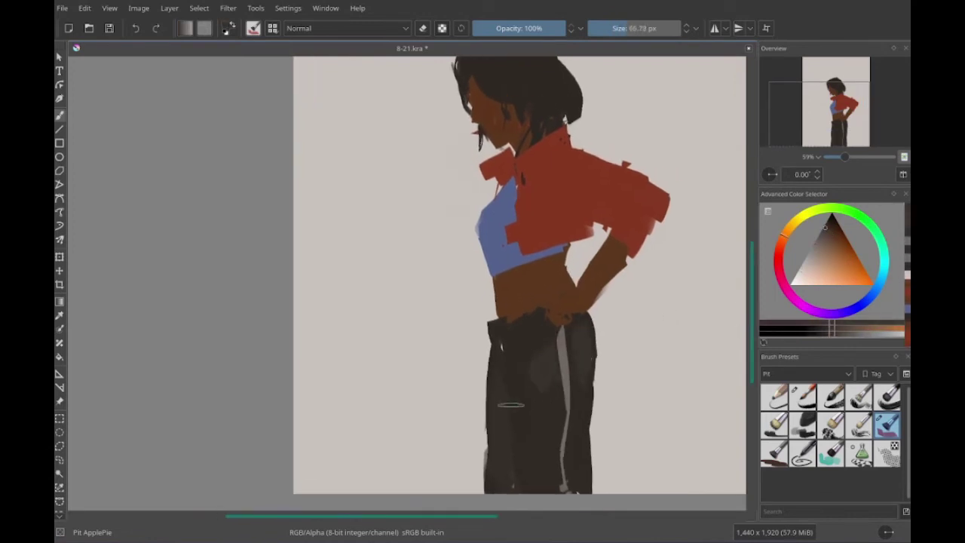
- Refine the trousers' front and waistband in near-black with a brush of about 25 px
{"action": "key", "text": "bracketleft"}
{"action": "key", "text": "bracketleft"}
{"action": "key", "text": "bracketleft"}
{"action": "key", "text": "bracketleft"}
{"action": "left_click_drag", "start_coordinate": [465, 383], "coordinate": [472, 418]}
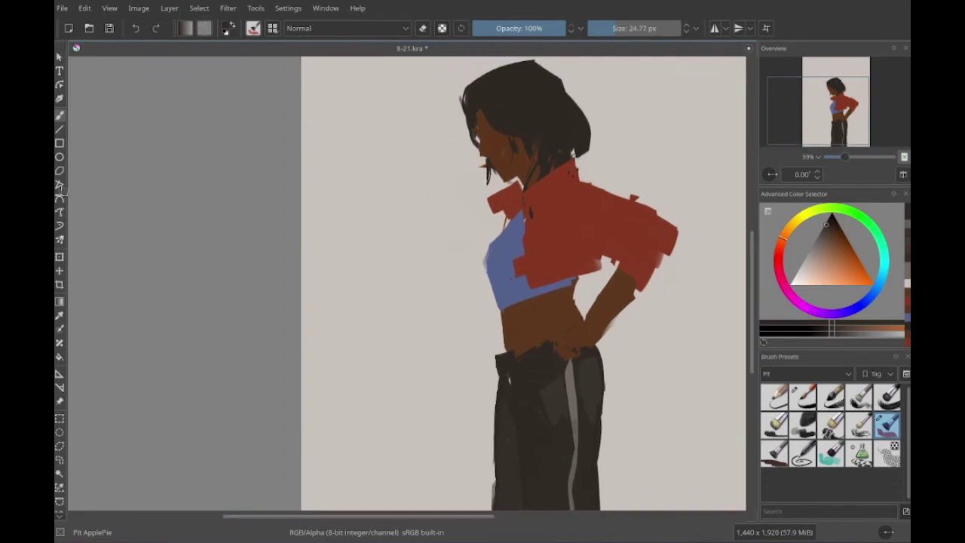
- Clean up the red sleeve into a sharp-edged elbow and cuff, and shade the collar in muted red
{"action": "mouse_move", "coordinate": [580, 272]}
{"action": "left_mouse_down"}
{"action": "mouse_move", "coordinate": [559, 296]}
{"action": "mouse_move", "coordinate": [603, 319]}
{"action": "left_mouse_up"}
{"action": "key", "text": "bracketright"}
{"action": "key", "text": "bracketright"}
{"action": "key", "text": "bracketright"}
{"action": "left_click", "coordinate": [581, 305], "text": "ctrl"}
{"action": "key", "text": "bracketleft"}
{"action": "key", "text": "bracketleft"}
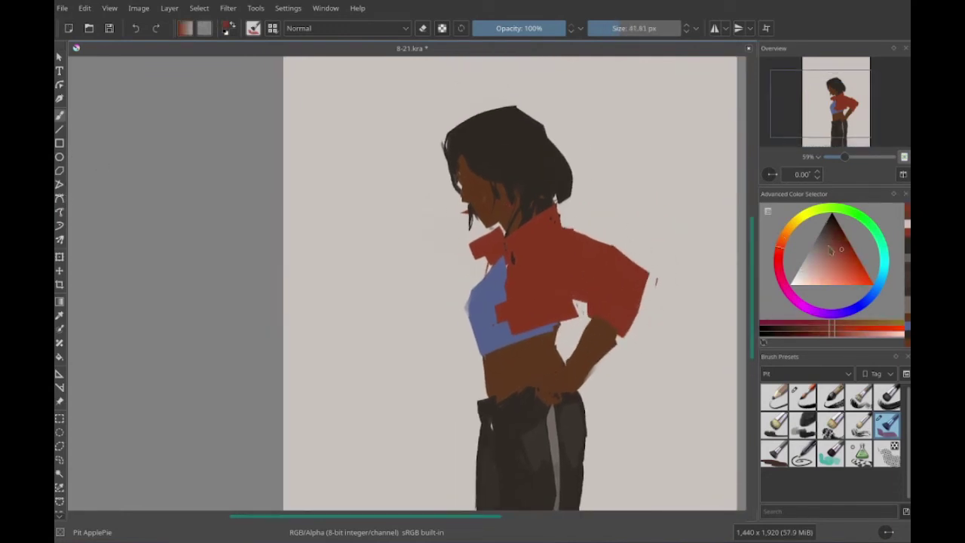
{"action": "key", "text": "bracketright"}
{"action": "mouse_move", "coordinate": [489, 268]}
{"action": "left_mouse_down"}
{"action": "mouse_move", "coordinate": [488, 247]}
{"action": "mouse_move", "coordinate": [471, 254]}
{"action": "mouse_move", "coordinate": [455, 226]}
{"action": "left_mouse_up"}
- Paint thin grey drawstring lines on the front of the trousers with a small brush
{"action": "left_click", "coordinate": [566, 395], "text": "ctrl"}
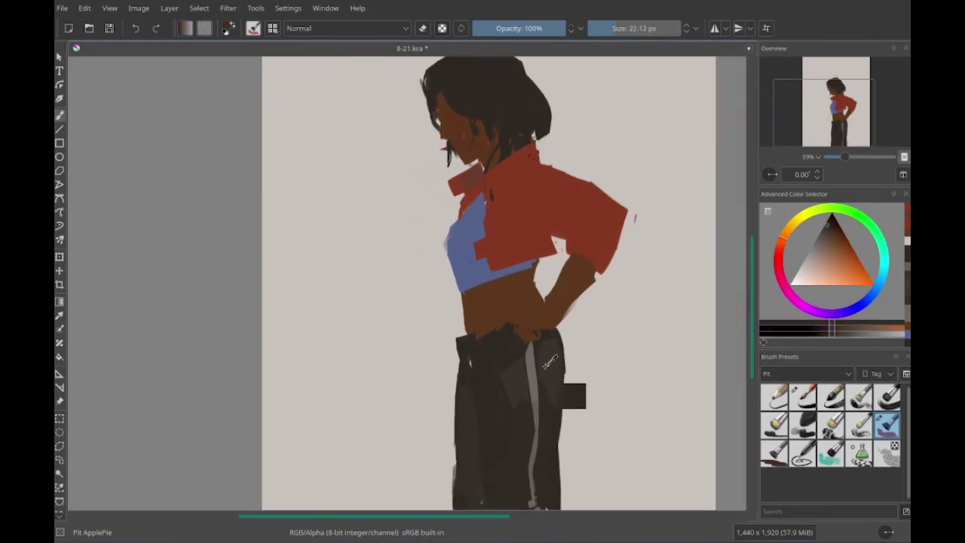
{"action": "key", "text": "bracketleft"}
{"action": "key", "text": "bracketleft"}
{"action": "mouse_move", "coordinate": [472, 357]}
{"action": "left_mouse_down"}
{"action": "mouse_move", "coordinate": [467, 424]}
{"action": "mouse_move", "coordinate": [476, 407]}
{"action": "left_mouse_up"}
{"action": "left_click_drag", "start_coordinate": [404, 292], "coordinate": [465, 451]}
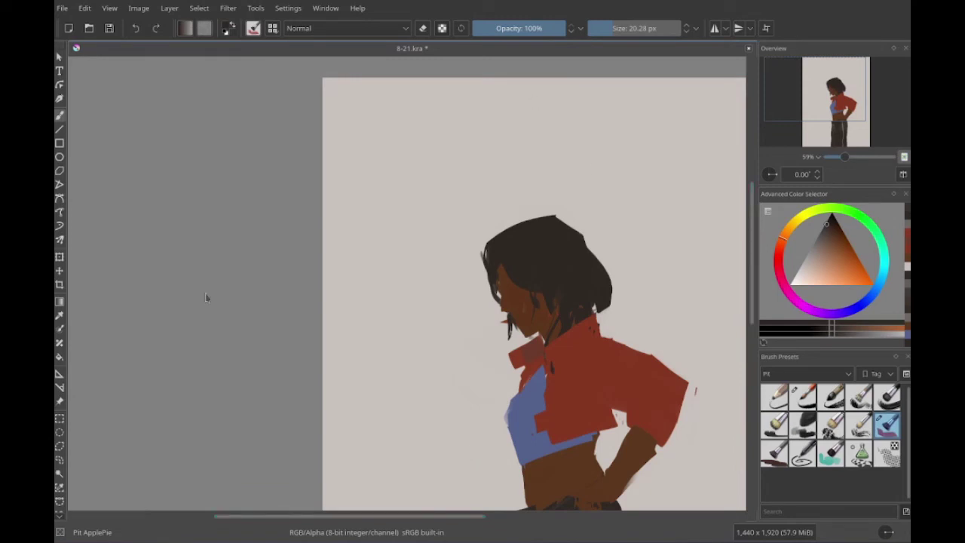
- Paint out the stray red mark beside the elbow with background grey, using a brush of about 83 px
{"action": "left_click_drag", "start_coordinate": [715, 378], "coordinate": [636, 306]}
{"action": "key", "text": "bracketright"}
{"action": "key", "text": "bracketright"}
{"action": "key", "text": "bracketright"}
{"action": "key", "text": "bracketright"}
{"action": "key", "text": "bracketright"}
{"action": "key", "text": "bracketright"}
{"action": "key", "text": "bracketright"}
{"action": "key", "text": "bracketright"}
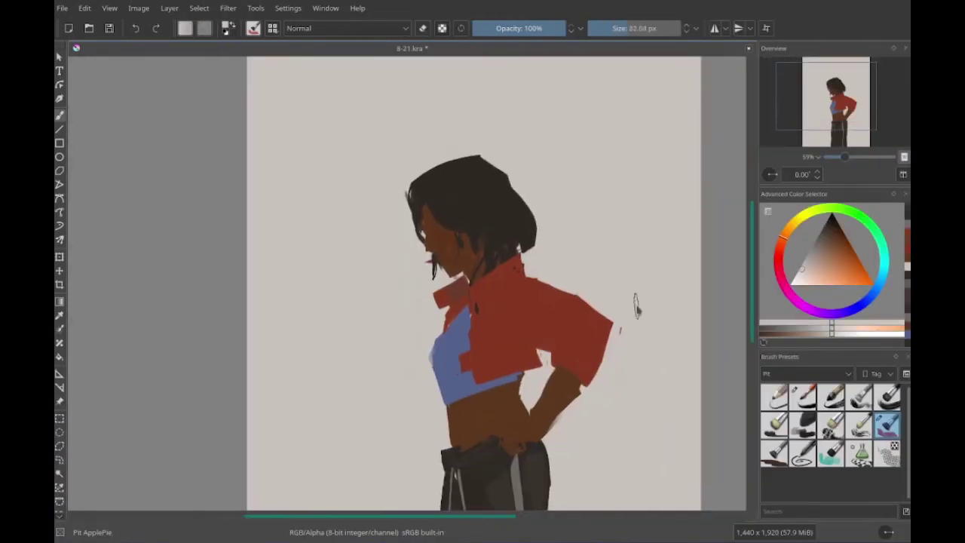
{"action": "key", "text": "bracketleft"}
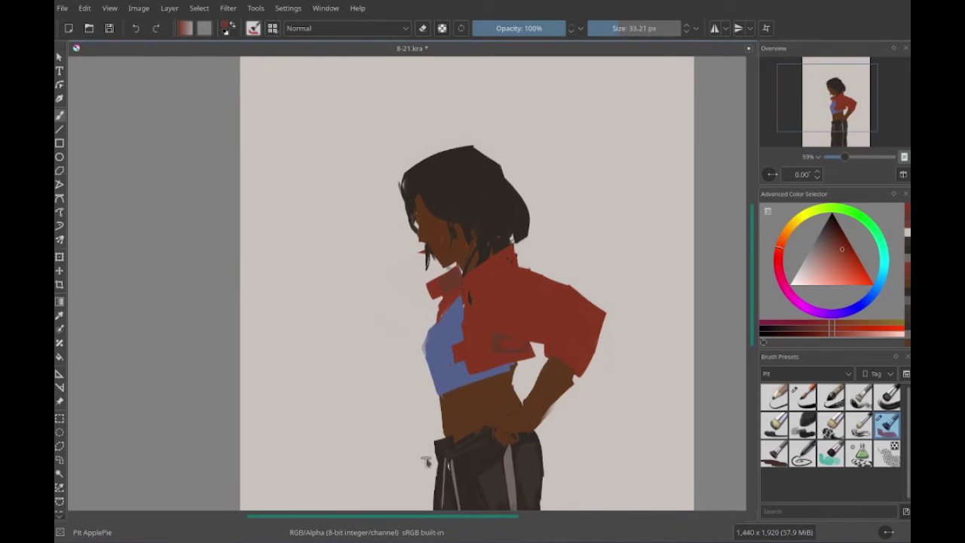
- Paint a muted brownish-red shadow patch low on the jacket's front, finishing with a brush of about 10 px
{"action": "key", "text": "bracketleft"}
{"action": "key", "text": "bracketleft"}
{"action": "key", "text": "bracketleft"}
{"action": "key", "text": "bracketleft"}
{"action": "key", "text": "bracketleft"}
{"action": "key", "text": "bracketleft"}
{"action": "key", "text": "bracketleft"}
{"action": "key", "text": "bracketleft"}
{"action": "left_click", "coordinate": [496, 336]}
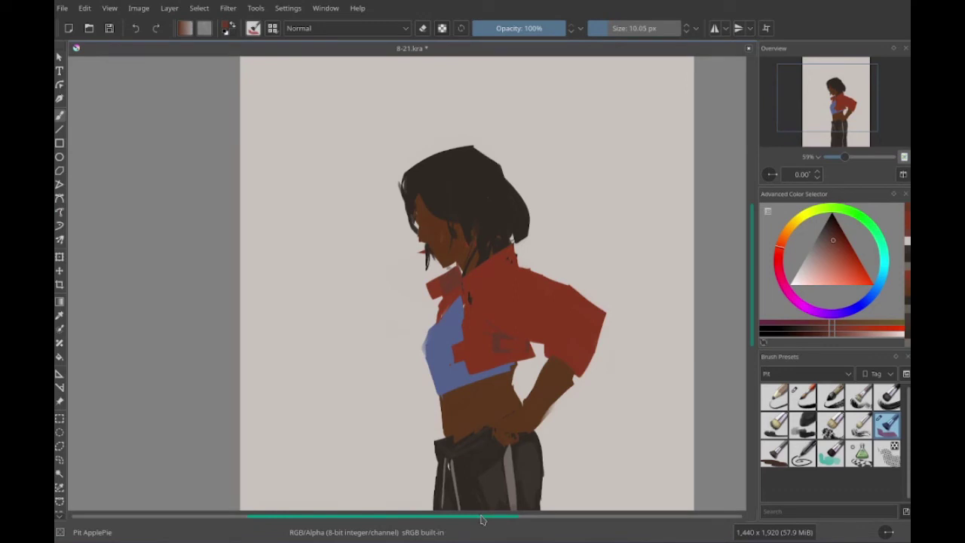
- Cover the thigh's grey shading in near-black on the inner side of the stripe
{"action": "scroll", "coordinate": [483, 520], "scroll_direction": "down", "scroll_amount": 3}
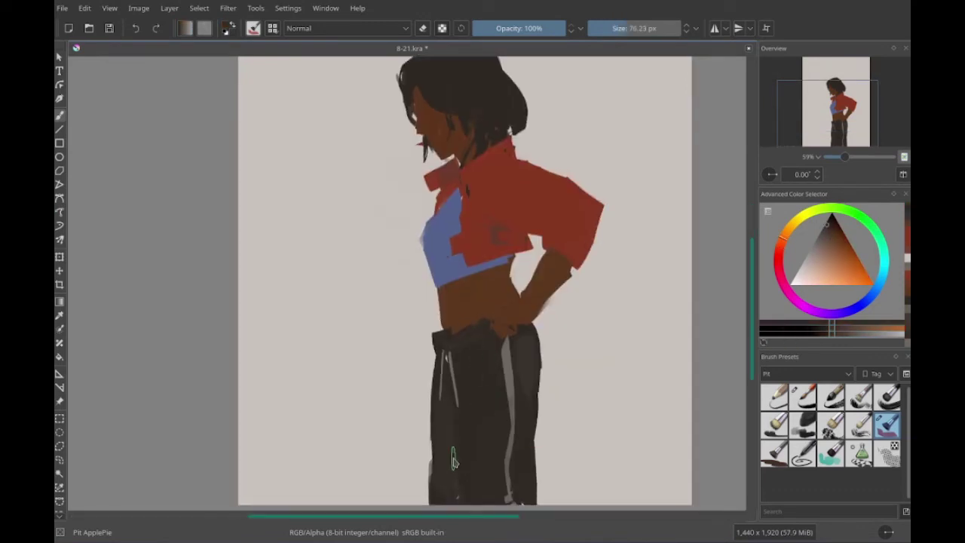
{"action": "scroll", "coordinate": [452, 462], "scroll_direction": "down", "scroll_amount": 2}
{"action": "scroll", "coordinate": [452, 462], "scroll_direction": "left", "scroll_amount": 2}
{"action": "key", "text": "bracketleft"}
{"action": "key", "text": "bracketleft"}
{"action": "key", "text": "bracketleft"}
{"action": "key", "text": "bracketleft"}
{"action": "key", "text": "bracketleft"}
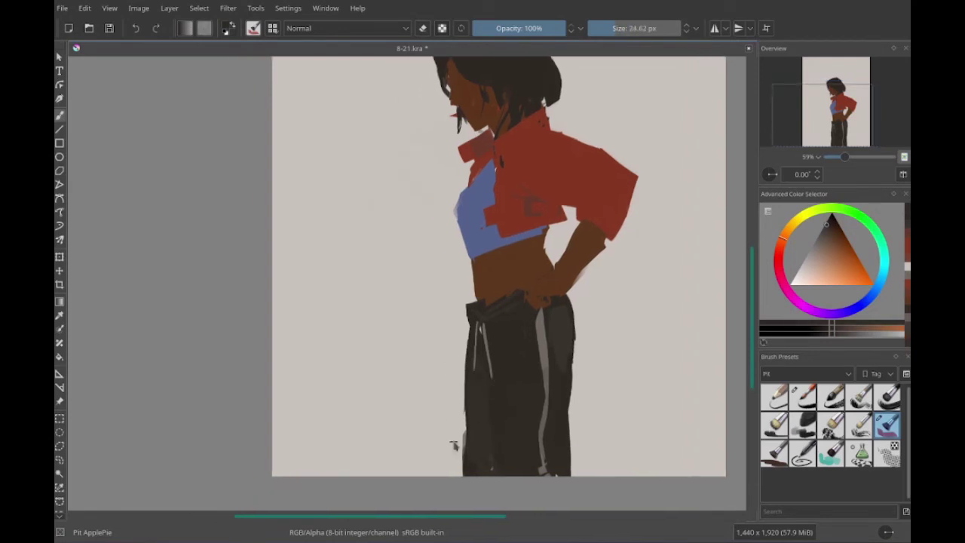
- Extend the brown midriff down at the front, and redraw the trousers' waistline as a V in near-black
{"action": "scroll", "coordinate": [454, 445], "scroll_direction": "up", "scroll_amount": 1}
{"action": "scroll", "coordinate": [453, 445], "scroll_direction": "left", "scroll_amount": 1}
{"action": "key", "text": "bracketleft"}
{"action": "key", "text": "bracketleft"}
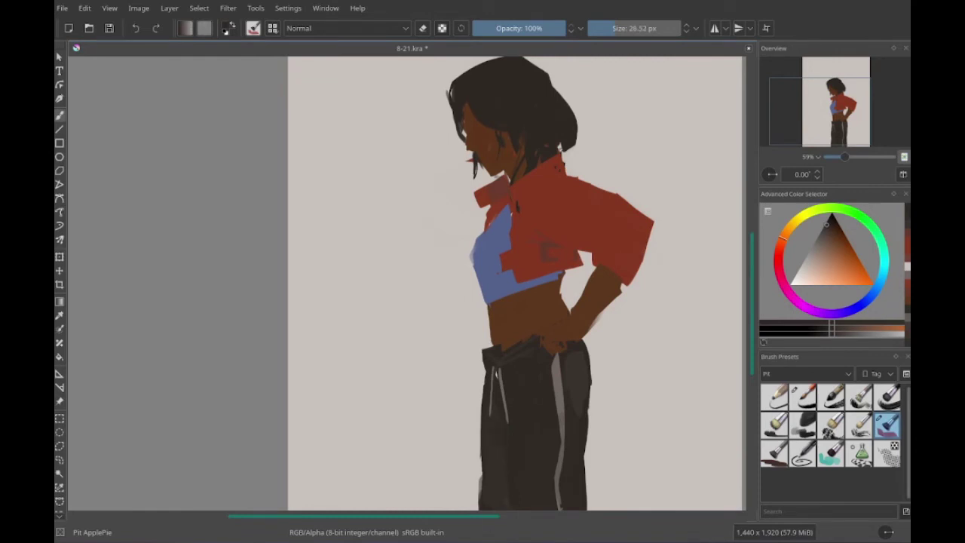
{"action": "scroll", "coordinate": [520, 460], "scroll_direction": "up", "scroll_amount": 1}
{"action": "scroll", "coordinate": [520, 460], "scroll_direction": "left", "scroll_amount": 1}
{"action": "key", "text": "bracketright"}
{"action": "key", "text": "bracketright"}
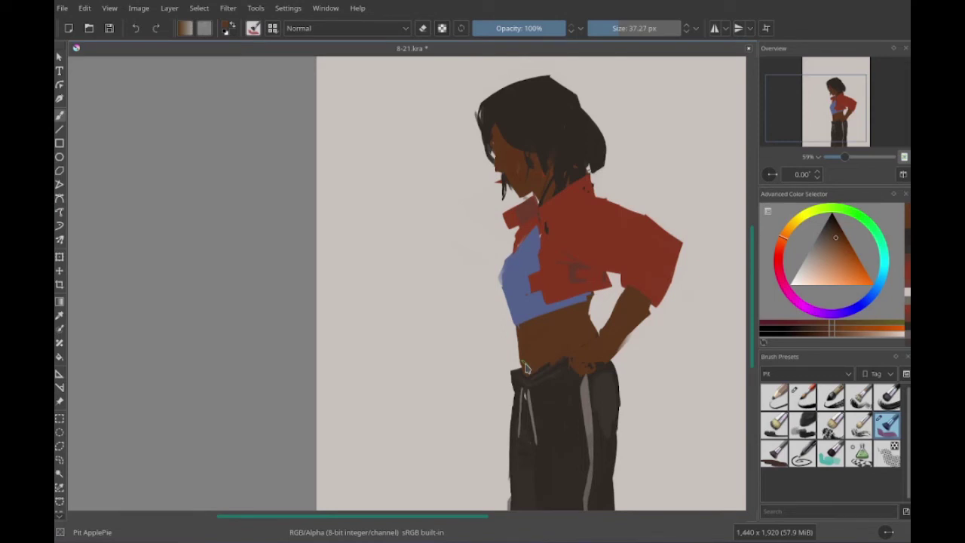
{"action": "left_click_drag", "start_coordinate": [526, 367], "coordinate": [494, 368]}
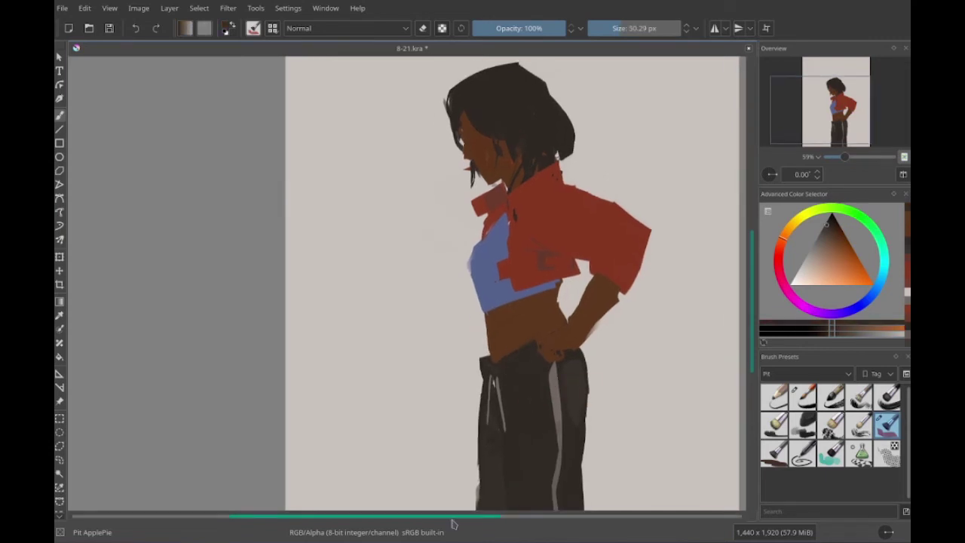
{"action": "mouse_move", "coordinate": [499, 278]}
{"action": "left_mouse_down"}
{"action": "mouse_move", "coordinate": [515, 321]}
{"action": "mouse_move", "coordinate": [507, 352]}
{"action": "left_mouse_up"}
- Refine the blue top's edge under the jacket, and trim the face profile with background grey using a fine brush
{"action": "left_click", "coordinate": [515, 320], "text": "ctrl"}
{"action": "left_click", "coordinate": [493, 271], "text": "ctrl"}
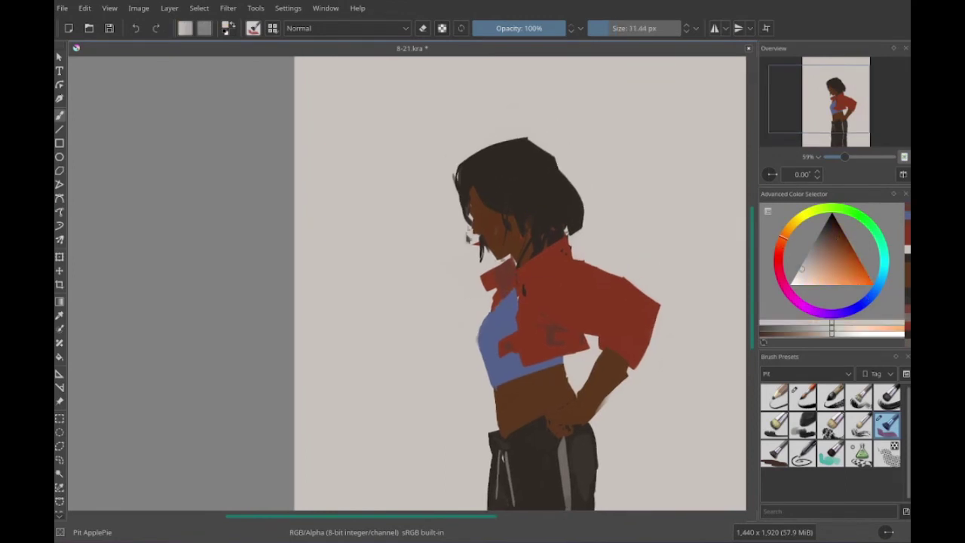
{"action": "left_click", "coordinate": [474, 226], "text": "ctrl"}
{"action": "mouse_move", "coordinate": [394, 309]}
{"action": "left_mouse_down"}
{"action": "mouse_move", "coordinate": [379, 256]}
{"action": "mouse_move", "coordinate": [424, 370]}
{"action": "mouse_move", "coordinate": [421, 391]}
{"action": "left_mouse_up"}
- Rework the muted shadow patch on the jacket, and trim the forearm's outer edge with background grey
{"action": "left_click", "coordinate": [455, 395], "text": "ctrl"}
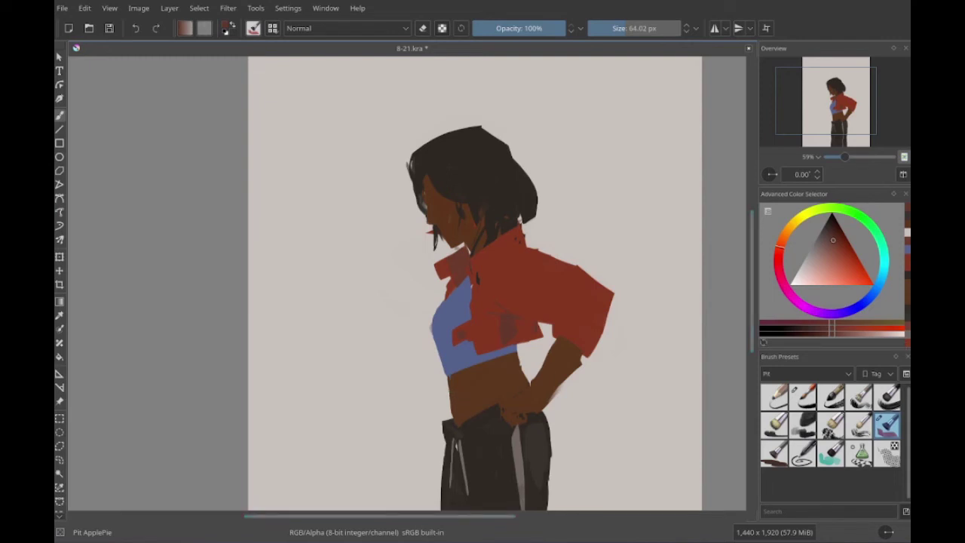
{"action": "left_click_drag", "start_coordinate": [506, 444], "coordinate": [516, 448]}
{"action": "left_click", "coordinate": [566, 404], "text": "ctrl"}
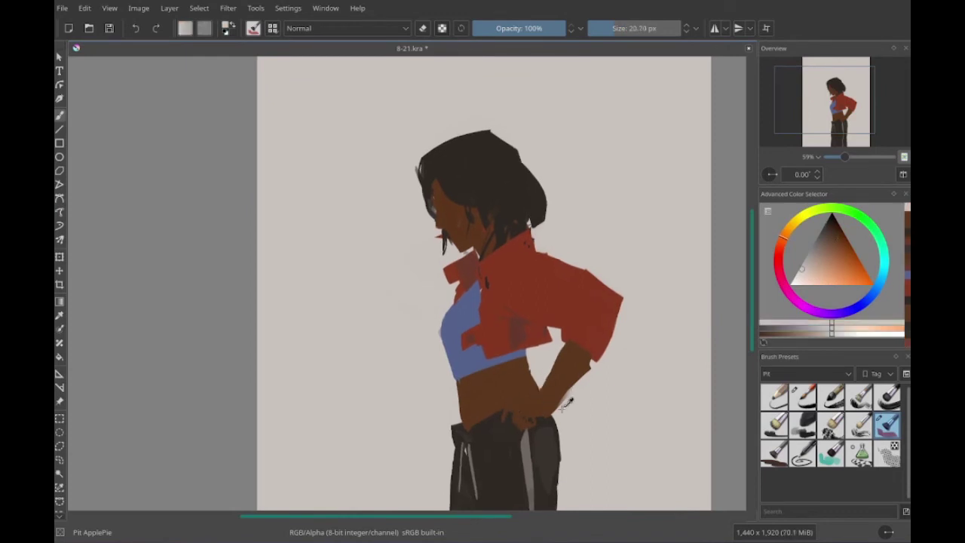
{"action": "left_click_drag", "start_coordinate": [655, 297], "coordinate": [679, 297]}
- Add muted folds and a dark red line to the jacket, with a teal shadow beneath its hem on the blue top
{"action": "mouse_move", "coordinate": [538, 240]}
{"action": "left_mouse_down"}
{"action": "mouse_move", "coordinate": [513, 235]}
{"action": "mouse_move", "coordinate": [564, 262]}
{"action": "mouse_move", "coordinate": [549, 249]}
{"action": "mouse_move", "coordinate": [525, 293]}
{"action": "mouse_move", "coordinate": [565, 329]}
{"action": "mouse_move", "coordinate": [529, 337]}
{"action": "mouse_move", "coordinate": [595, 330]}
{"action": "mouse_move", "coordinate": [617, 308]}
{"action": "left_mouse_up"}
{"action": "left_click", "coordinate": [540, 240], "text": "ctrl"}
{"action": "left_click", "coordinate": [525, 292], "text": "ctrl"}
{"action": "left_click", "coordinate": [615, 339], "text": "ctrl"}
{"action": "left_click_drag", "start_coordinate": [494, 243], "coordinate": [526, 239]}
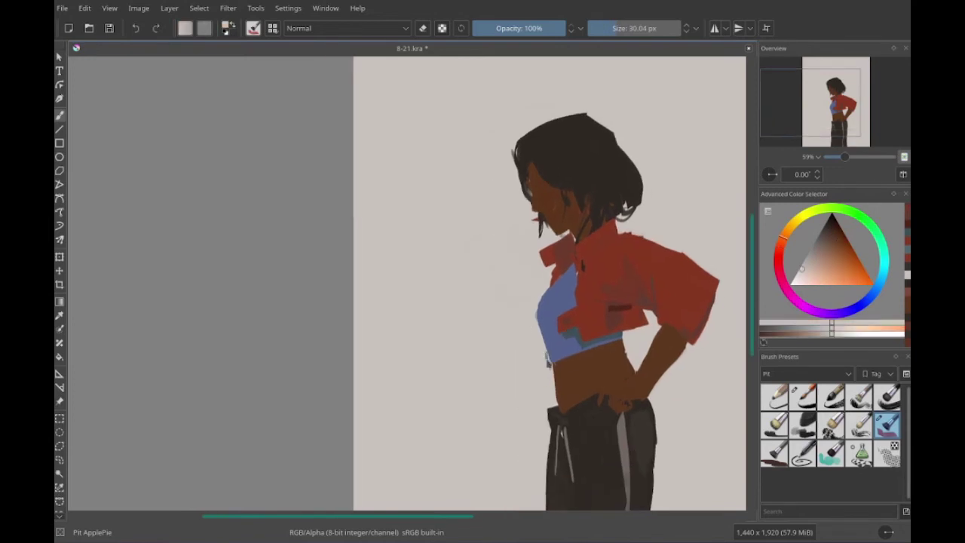
- Shade the midriff in reddish and lighter browns around the navel, and add thin darker lines along the blue top's hem
{"action": "left_click", "coordinate": [562, 363], "text": "ctrl"}
{"action": "mouse_move", "coordinate": [562, 364]}
{"action": "left_mouse_down"}
{"action": "mouse_move", "coordinate": [550, 363]}
{"action": "mouse_move", "coordinate": [595, 381]}
{"action": "mouse_move", "coordinate": [564, 387]}
{"action": "mouse_move", "coordinate": [573, 387]}
{"action": "left_mouse_up"}
{"action": "left_click", "coordinate": [569, 381], "text": "ctrl"}
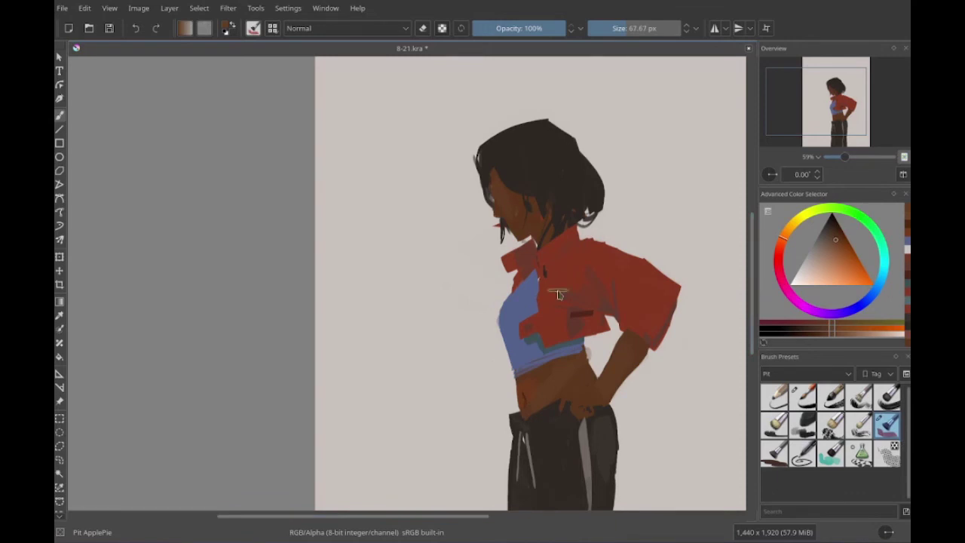
{"action": "left_click", "coordinate": [528, 324], "text": "ctrl"}
{"action": "left_click_drag", "start_coordinate": [573, 360], "coordinate": [558, 360]}
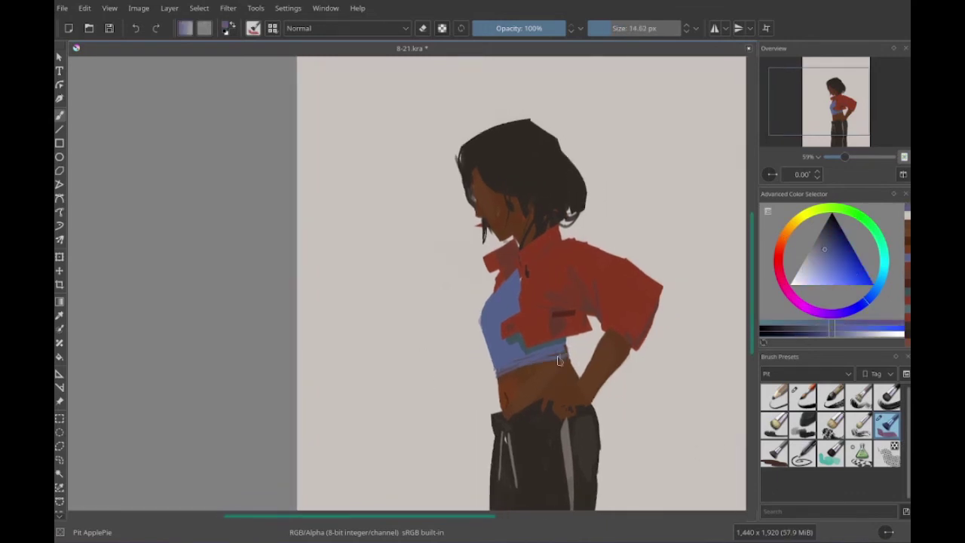
- Add muted shadow strokes to the sleeve's cuff, picking a shadow colour from the pop-up palette
{"action": "left_click", "coordinate": [603, 336], "text": "ctrl"}
{"action": "left_click_drag", "start_coordinate": [608, 335], "coordinate": [603, 335]}
{"action": "right_click", "coordinate": [526, 362]}
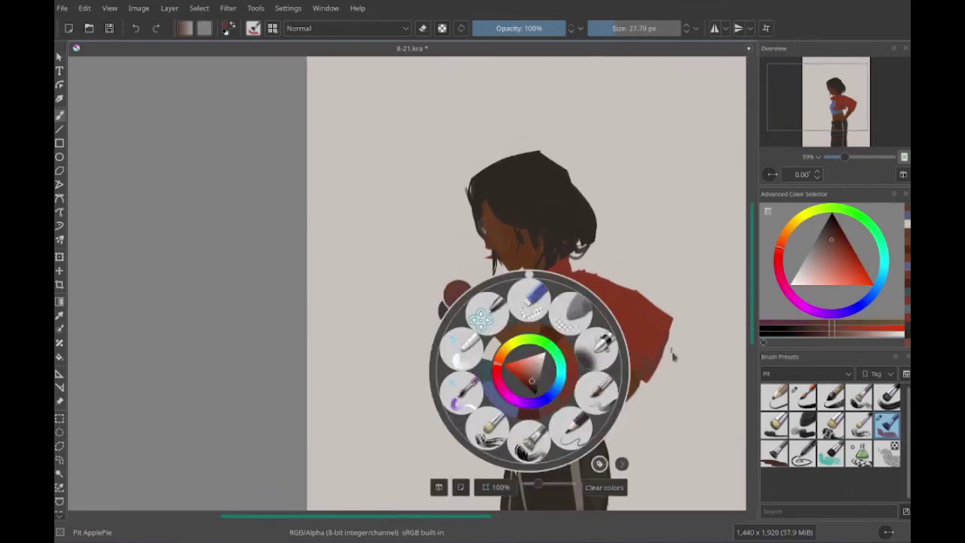
{"action": "left_click", "coordinate": [520, 366]}
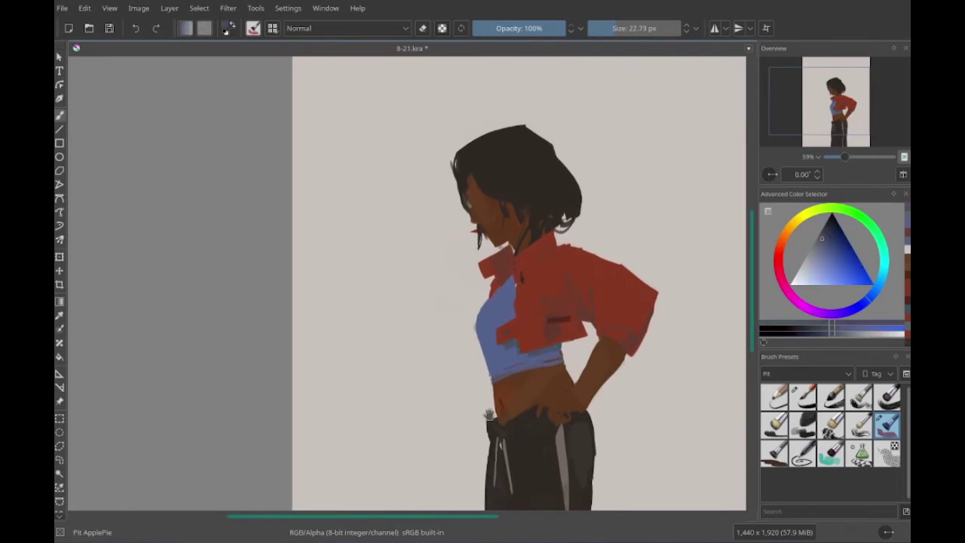
{"action": "left_click_drag", "start_coordinate": [432, 438], "coordinate": [402, 442]}
- Smooth the blue top's front contour, and paint darker fold shadows on the jacket where the sleeve meets the torso
{"action": "left_click", "coordinate": [527, 302], "text": "ctrl"}
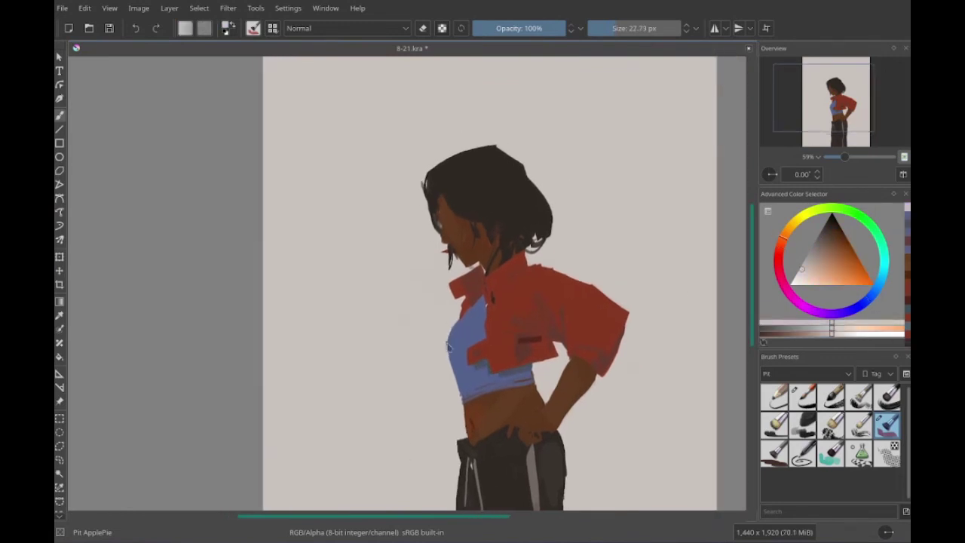
{"action": "left_click", "coordinate": [467, 331], "text": "ctrl"}
{"action": "left_click", "coordinate": [528, 302], "text": "ctrl"}
{"action": "left_click_drag", "start_coordinate": [561, 313], "coordinate": [567, 340]}
{"action": "mouse_move", "coordinate": [596, 305]}
{"action": "left_mouse_down"}
{"action": "mouse_move", "coordinate": [394, 371]}
{"action": "mouse_move", "coordinate": [429, 331]}
{"action": "left_mouse_up"}
{"action": "left_click", "coordinate": [452, 336], "text": "ctrl"}
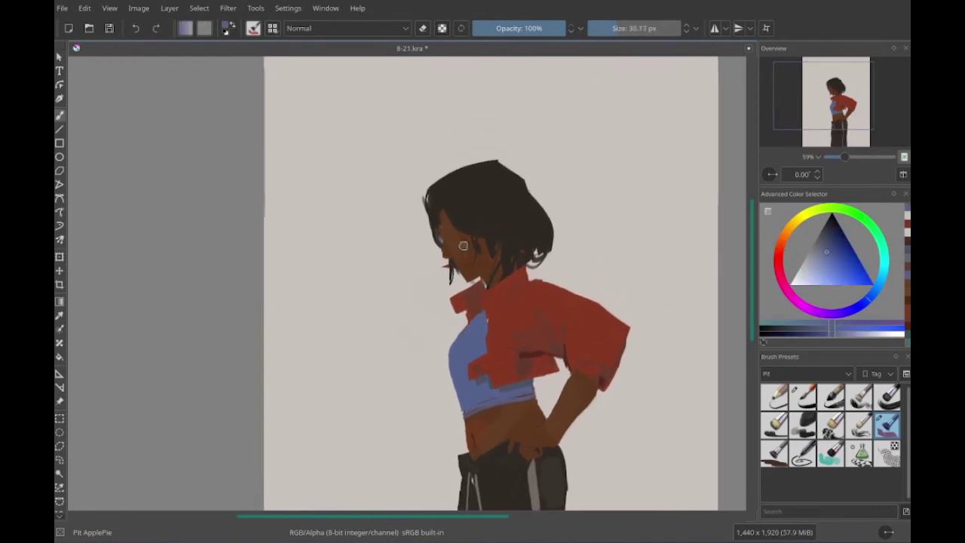
- Paint the eyelid and brow on the brown face with fine dark strokes
{"action": "left_click", "coordinate": [459, 248], "text": "ctrl"}
{"action": "mouse_move", "coordinate": [459, 249]}
{"action": "left_mouse_down"}
{"action": "mouse_move", "coordinate": [458, 238]}
{"action": "mouse_move", "coordinate": [451, 252]}
{"action": "left_mouse_up"}
{"action": "left_click", "coordinate": [451, 251], "text": "ctrl"}
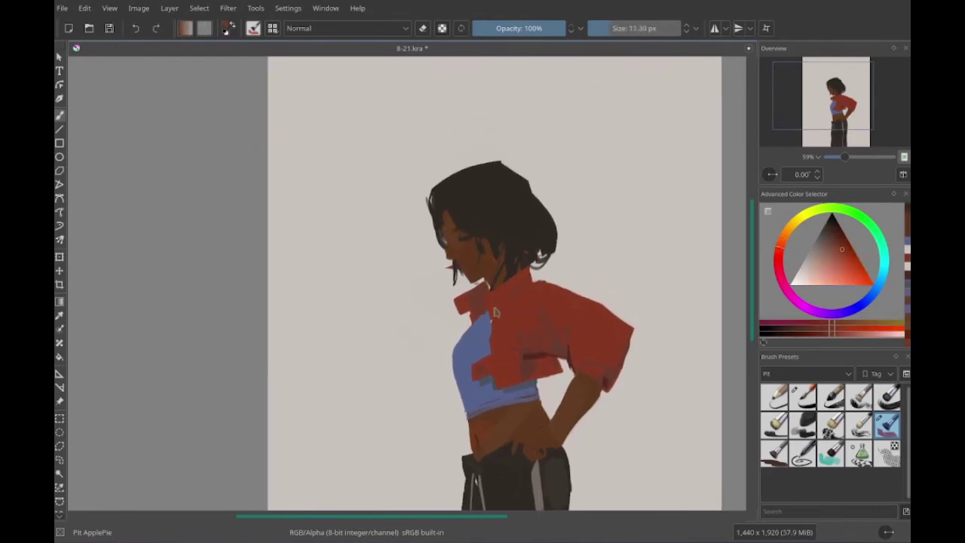
- Touch up the forearm and the hand on the hip with sampled browns, trimming their edges with the light background colour
{"action": "left_click", "coordinate": [483, 285], "text": "ctrl"}
{"action": "left_click_drag", "start_coordinate": [495, 285], "coordinate": [527, 285], "text": "shift"}
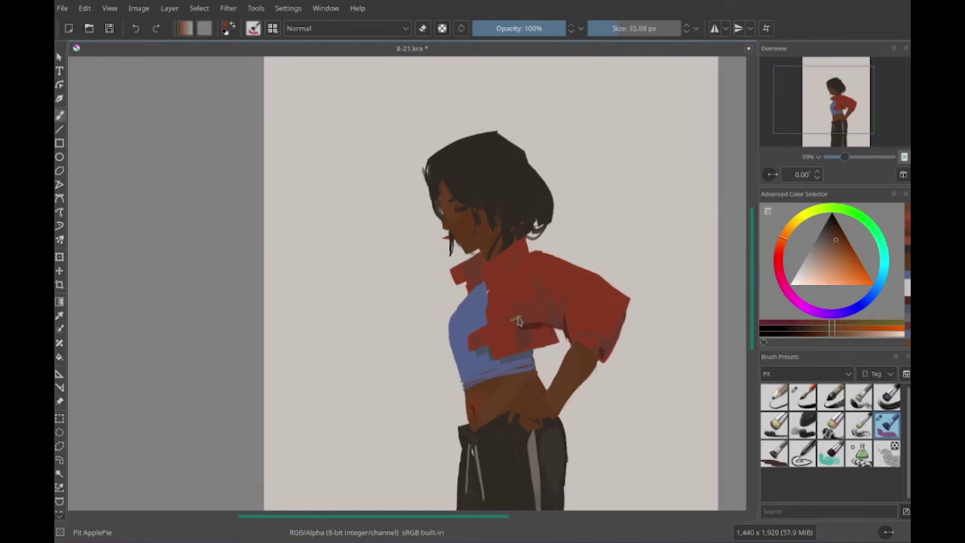
{"action": "left_click_drag", "start_coordinate": [399, 362], "coordinate": [430, 356]}
{"action": "left_click", "coordinate": [667, 321], "text": "ctrl"}
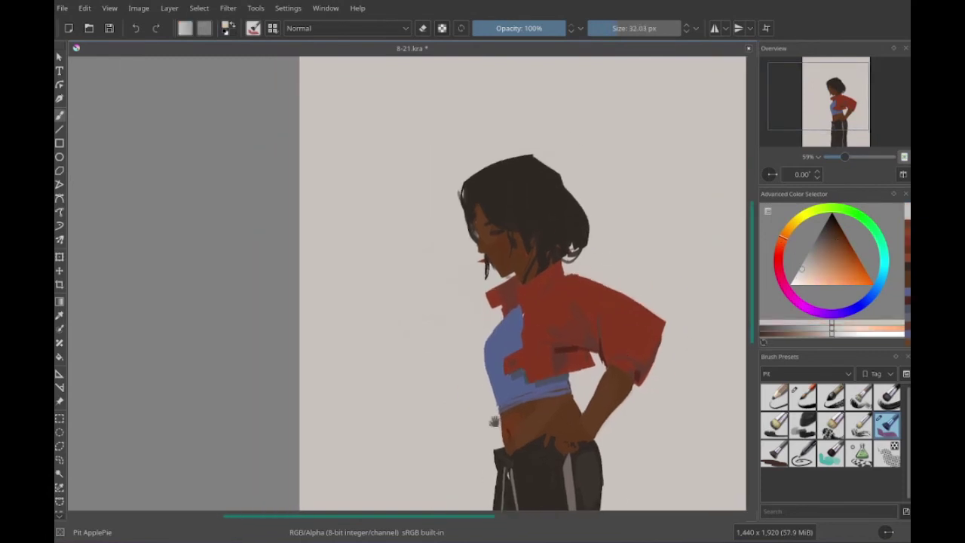
{"action": "left_click_drag", "start_coordinate": [557, 449], "coordinate": [532, 351]}
{"action": "left_click", "coordinate": [532, 351], "text": "ctrl"}
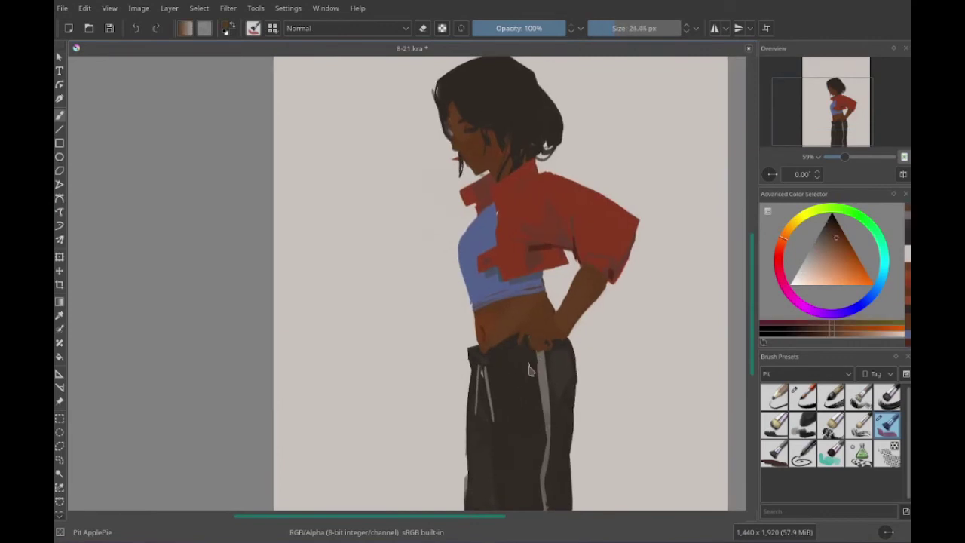
- Blend reddish-brown shading across the bare midriff using a colour sampled from the skin
{"action": "left_click_drag", "start_coordinate": [496, 316], "coordinate": [468, 328]}
{"action": "left_click", "coordinate": [468, 327], "text": "ctrl"}
{"action": "mouse_move", "coordinate": [454, 328]}
{"action": "left_mouse_down", "text": "shift"}
{"action": "mouse_move", "coordinate": [468, 328]}
{"action": "mouse_move", "coordinate": [407, 339]}
{"action": "left_mouse_up", "text": "shift"}
{"action": "left_click_drag", "start_coordinate": [407, 339], "coordinate": [396, 344]}
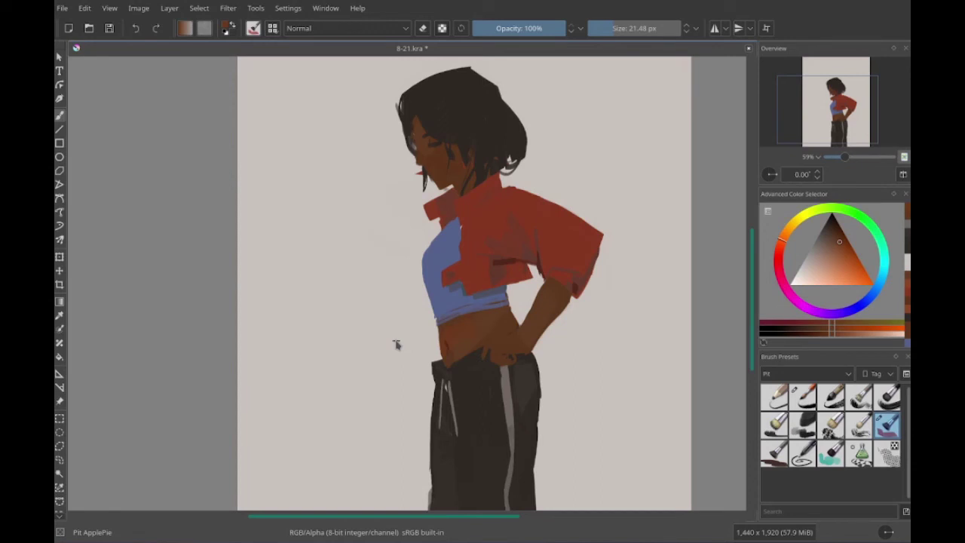
- Warm the cheek and neck with reddish brown, and round out the jacket sleeve with dark fold strokes
{"action": "left_click_drag", "start_coordinate": [397, 345], "coordinate": [452, 495]}
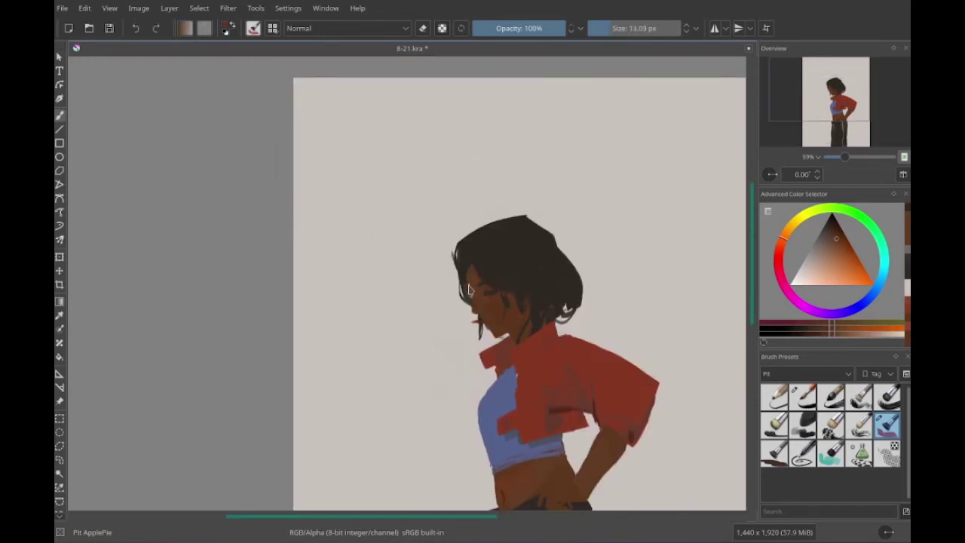
{"action": "left_click", "coordinate": [489, 297], "text": "ctrl"}
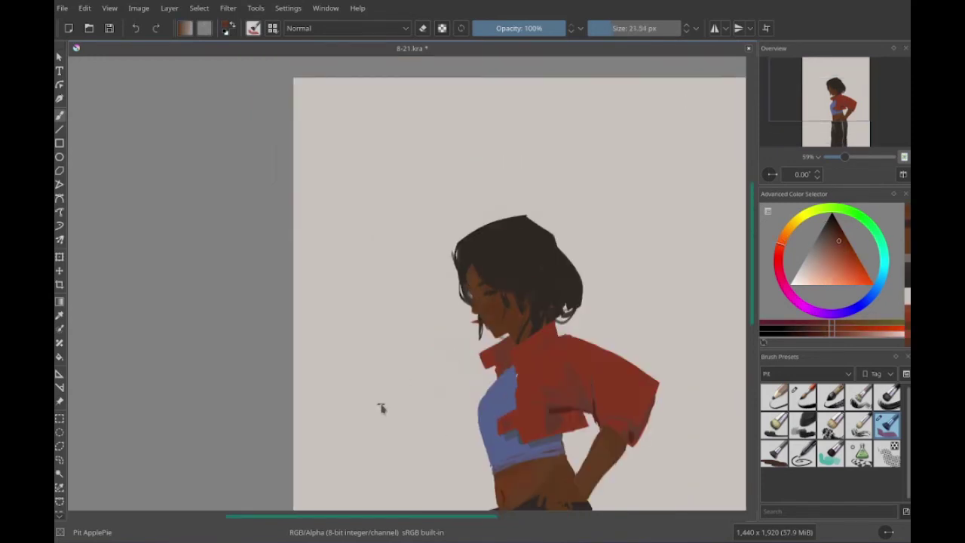
{"action": "mouse_move", "coordinate": [380, 408]}
{"action": "left_mouse_down"}
{"action": "mouse_move", "coordinate": [277, 242]}
{"action": "mouse_move", "coordinate": [350, 242]}
{"action": "left_mouse_up"}
{"action": "mouse_move", "coordinate": [449, 313]}
{"action": "left_mouse_down"}
{"action": "mouse_move", "coordinate": [449, 376]}
{"action": "mouse_move", "coordinate": [452, 274]}
{"action": "mouse_move", "coordinate": [464, 399]}
{"action": "mouse_move", "coordinate": [475, 388]}
{"action": "left_mouse_up"}
{"action": "left_click_drag", "start_coordinate": [475, 388], "coordinate": [462, 361]}
{"action": "mouse_move", "coordinate": [462, 361]}
{"action": "left_mouse_down"}
{"action": "mouse_move", "coordinate": [460, 407]}
{"action": "mouse_move", "coordinate": [495, 476]}
{"action": "left_mouse_up"}
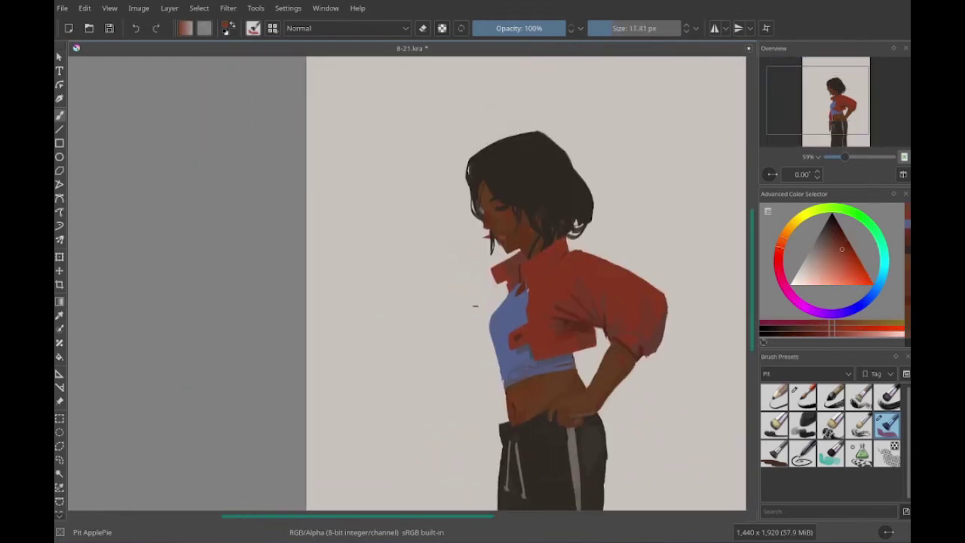
- Try to paint the far red jacket sleeve reaching forward from the chest, trimming its edges with the background colour
{"action": "left_click_drag", "start_coordinate": [475, 278], "coordinate": [459, 241]}
{"action": "key", "text": "ctrl+z"}
{"action": "mouse_move", "coordinate": [536, 375]}
{"action": "left_mouse_down"}
{"action": "mouse_move", "coordinate": [414, 400]}
{"action": "mouse_move", "coordinate": [558, 294]}
{"action": "mouse_move", "coordinate": [495, 348]}
{"action": "mouse_move", "coordinate": [544, 346]}
{"action": "mouse_move", "coordinate": [558, 294]}
{"action": "mouse_move", "coordinate": [543, 284]}
{"action": "left_mouse_up"}
{"action": "left_click", "coordinate": [540, 343], "text": "ctrl"}
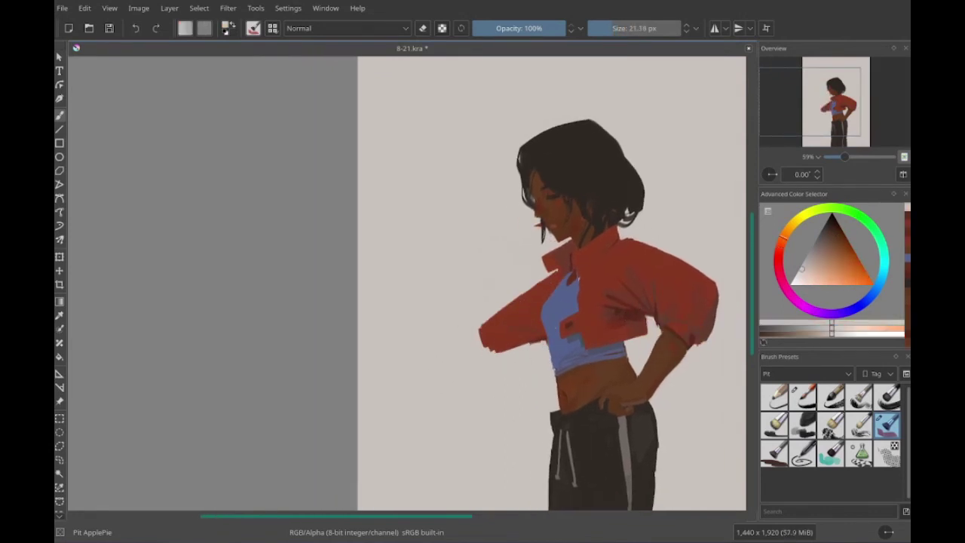
{"action": "key", "text": "bracketright"}
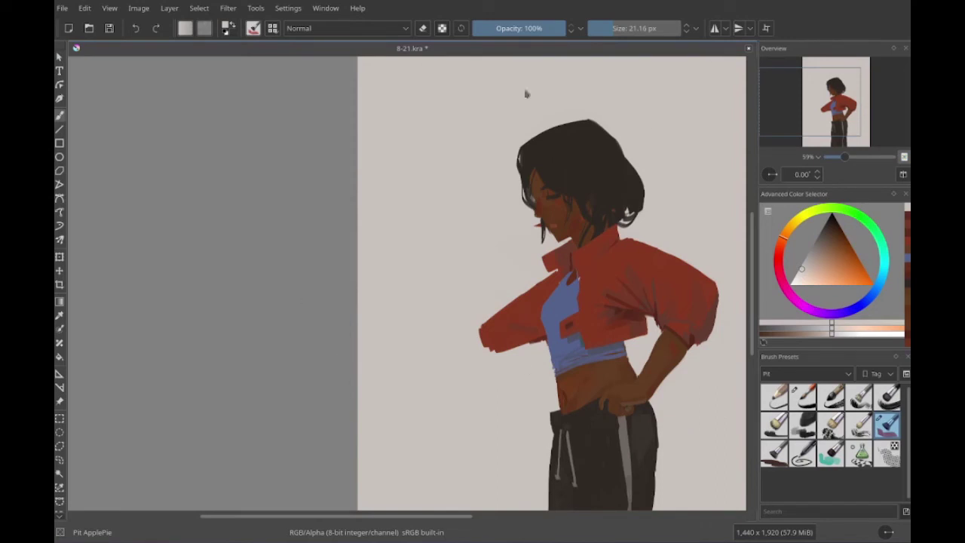
{"action": "left_click_drag", "start_coordinate": [283, 137], "coordinate": [295, 108]}
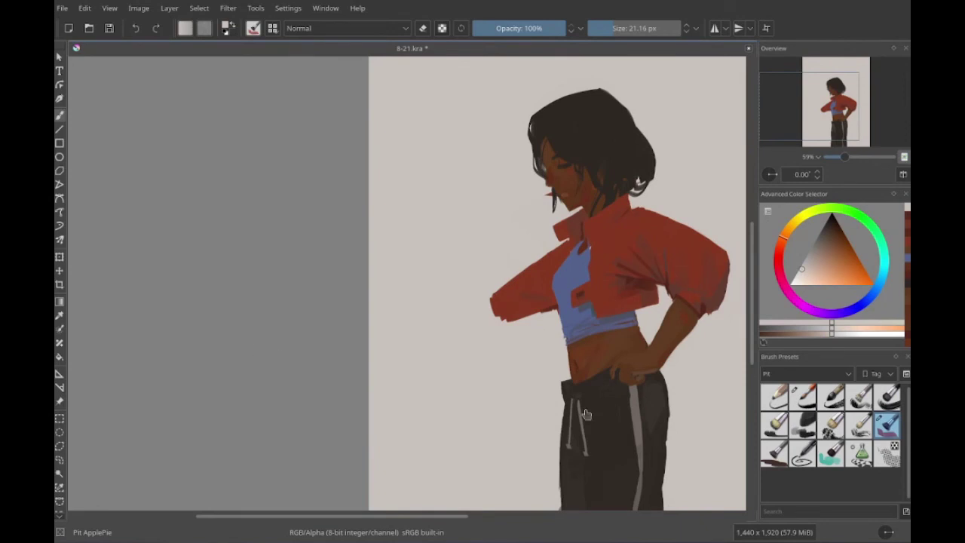
{"action": "left_click_drag", "start_coordinate": [506, 290], "coordinate": [438, 257]}
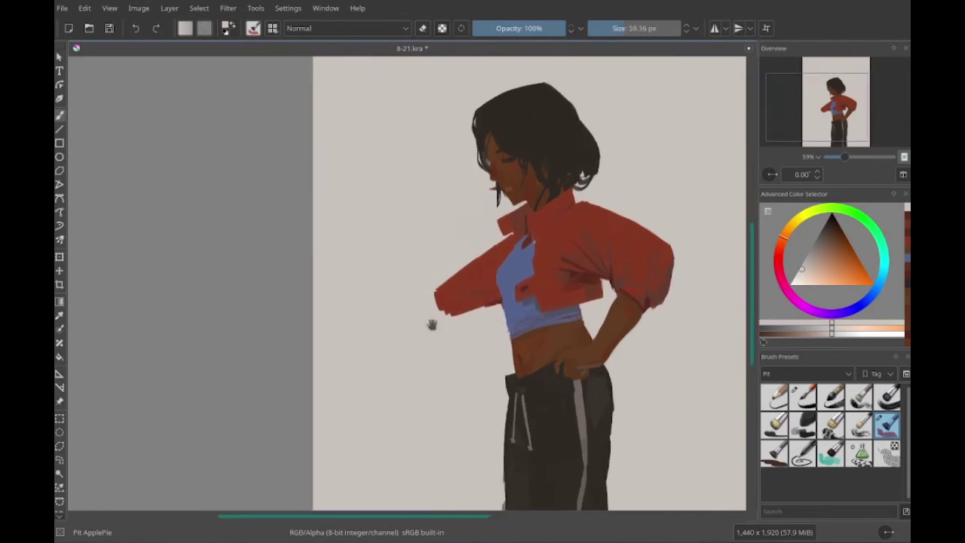
{"action": "key", "text": "ctrl+z"}
- Paint a long dark sword scabbard running horizontally behind the waist and bent arm
{"action": "left_click", "coordinate": [499, 213], "text": "ctrl"}
{"action": "left_click", "coordinate": [499, 213], "text": "ctrl"}
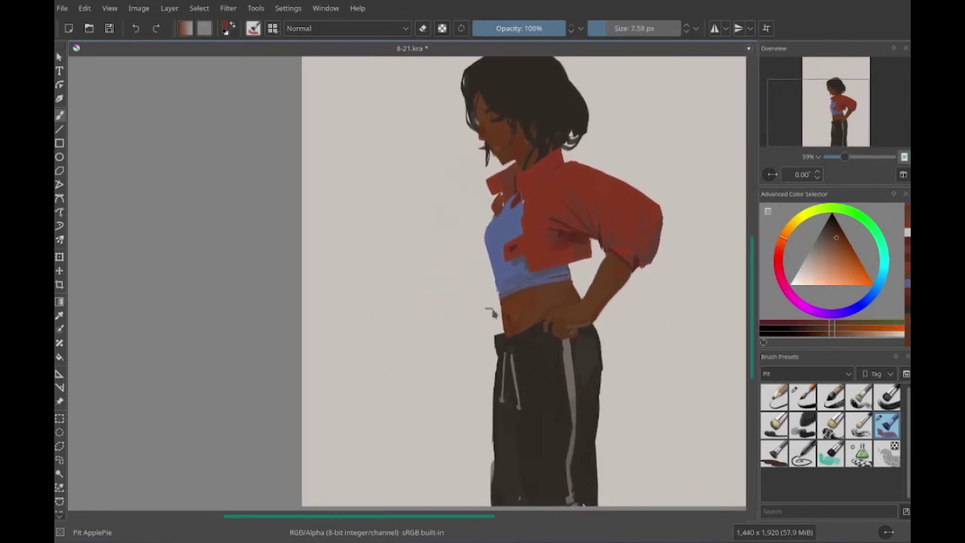
{"action": "left_click_drag", "start_coordinate": [497, 294], "coordinate": [447, 294]}
{"action": "left_click_drag", "start_coordinate": [405, 290], "coordinate": [448, 290]}
{"action": "mouse_move", "coordinate": [528, 290]}
{"action": "left_mouse_down"}
{"action": "mouse_move", "coordinate": [611, 310]}
{"action": "mouse_move", "coordinate": [671, 287]}
{"action": "left_mouse_up"}
{"action": "left_click", "coordinate": [559, 302], "text": "ctrl"}
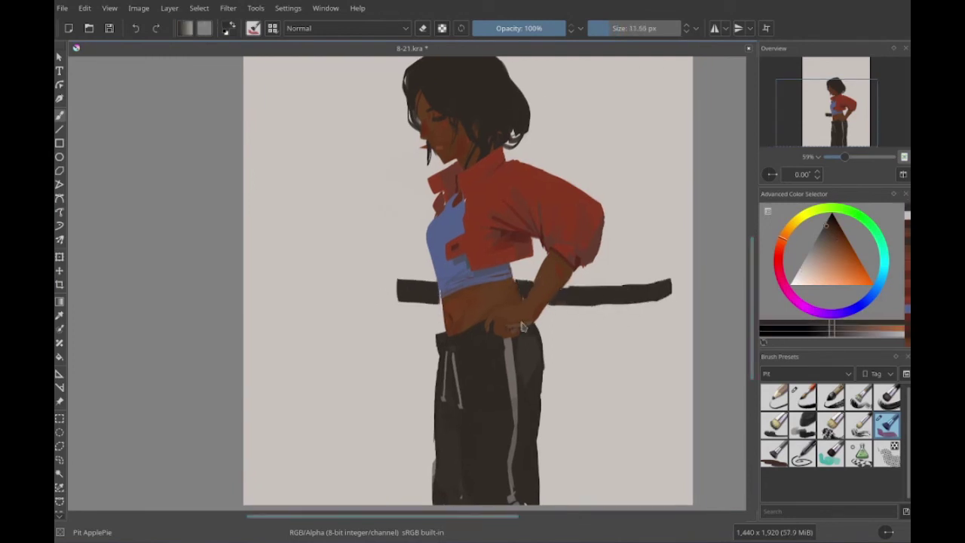
- Paint a thin upright guard at the scabbard's front end, and a thin dark strap running diagonally across the torso
{"action": "key", "text": "bracketleft"}
{"action": "key", "text": "bracketleft"}
{"action": "key", "text": "bracketleft"}
{"action": "left_click_drag", "start_coordinate": [431, 315], "coordinate": [430, 368]}
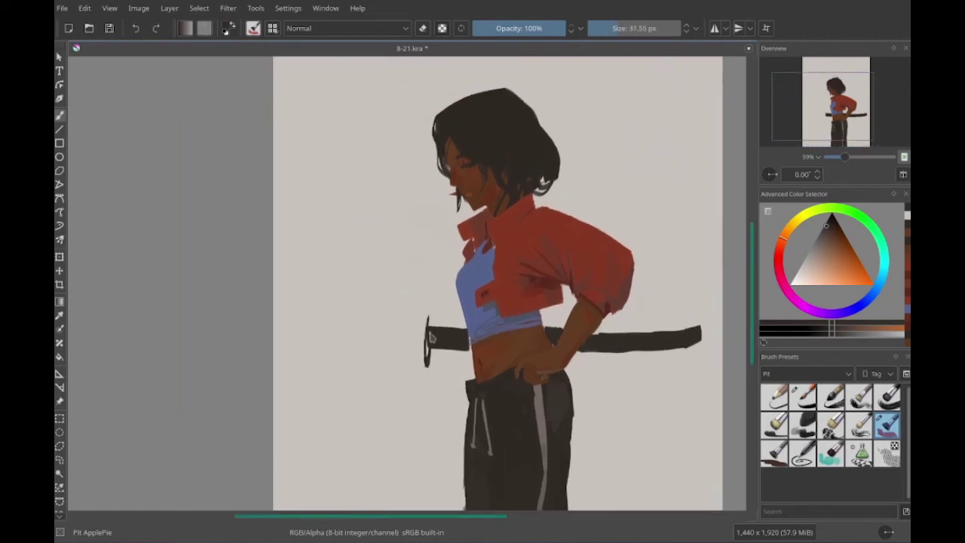
{"action": "left_click_drag", "start_coordinate": [446, 336], "coordinate": [454, 355]}
{"action": "mouse_move", "coordinate": [549, 220]}
{"action": "left_mouse_down"}
{"action": "mouse_move", "coordinate": [448, 350]}
{"action": "mouse_move", "coordinate": [478, 355]}
{"action": "left_mouse_up"}
{"action": "mouse_move", "coordinate": [527, 301]}
{"action": "left_mouse_down"}
{"action": "mouse_move", "coordinate": [517, 301]}
{"action": "mouse_move", "coordinate": [588, 326]}
{"action": "left_mouse_up"}
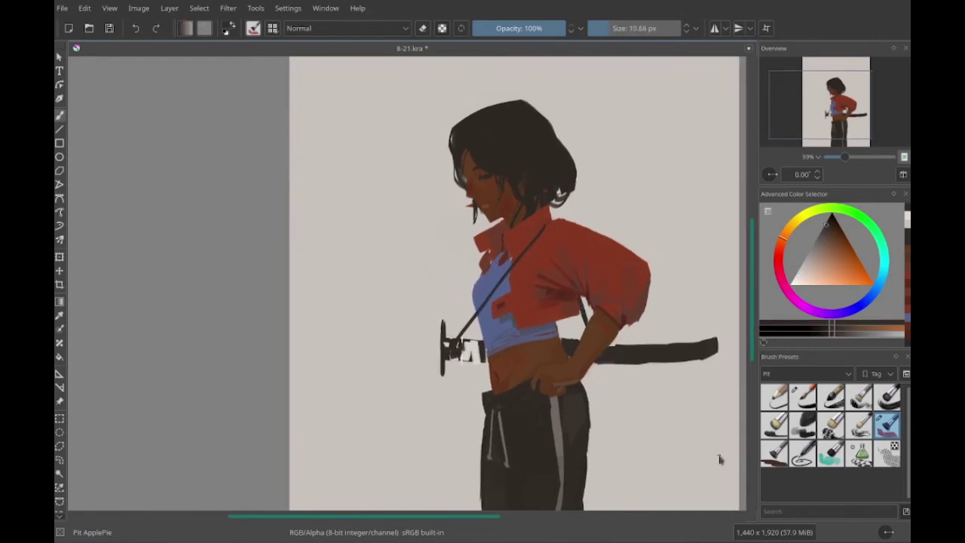
- Paint the far forearm and relaxed hand in brown, reaching forward over the sword with separated fingers
{"action": "mouse_move", "coordinate": [360, 358]}
{"action": "left_mouse_down"}
{"action": "mouse_move", "coordinate": [422, 383]}
{"action": "mouse_move", "coordinate": [531, 349]}
{"action": "left_mouse_up"}
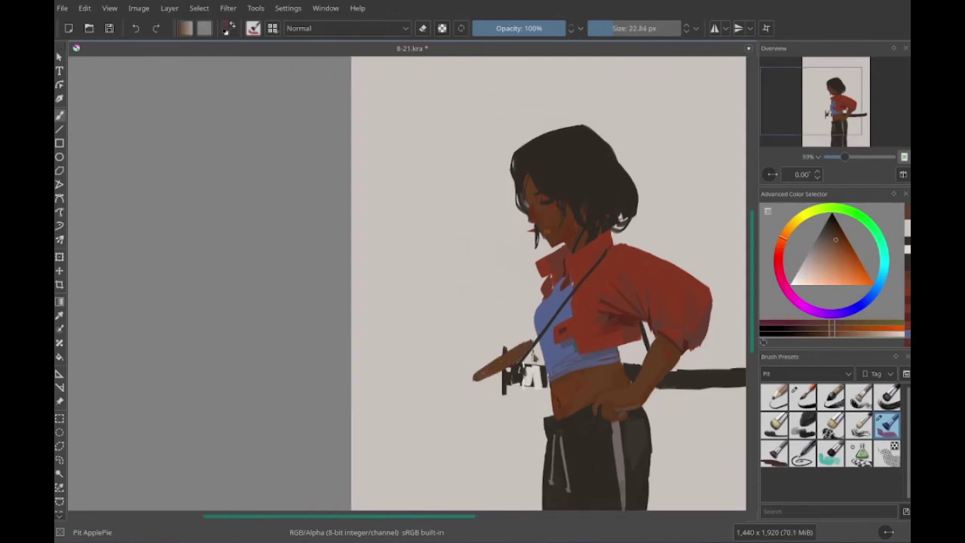
{"action": "left_click", "coordinate": [531, 353], "text": "ctrl"}
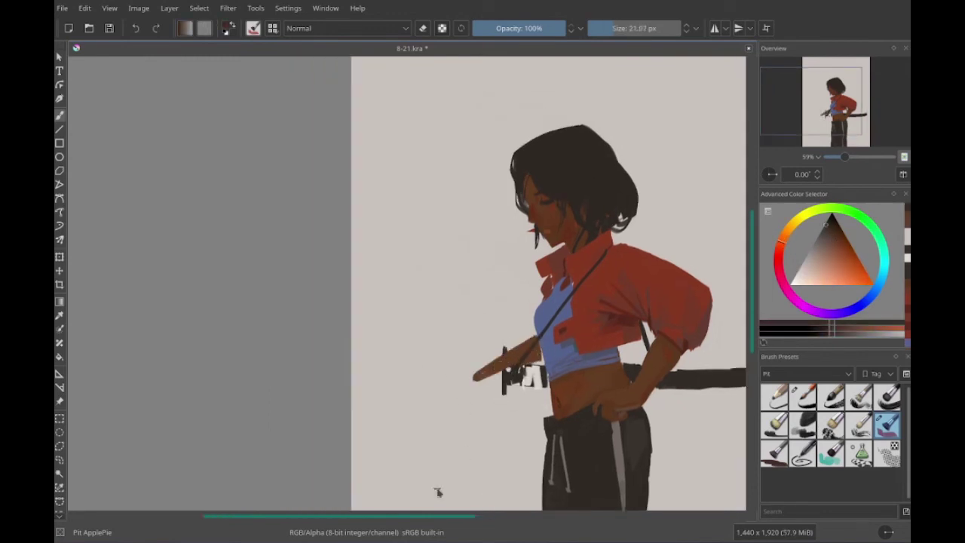
{"action": "left_click_drag", "start_coordinate": [437, 491], "coordinate": [464, 505]}
{"action": "mouse_move", "coordinate": [556, 349]}
{"action": "left_mouse_down"}
{"action": "mouse_move", "coordinate": [500, 387]}
{"action": "mouse_move", "coordinate": [485, 350]}
{"action": "mouse_move", "coordinate": [480, 374]}
{"action": "mouse_move", "coordinate": [504, 362]}
{"action": "mouse_move", "coordinate": [505, 377]}
{"action": "mouse_move", "coordinate": [481, 387]}
{"action": "left_mouse_up"}
{"action": "left_click", "coordinate": [486, 400], "text": "ctrl"}
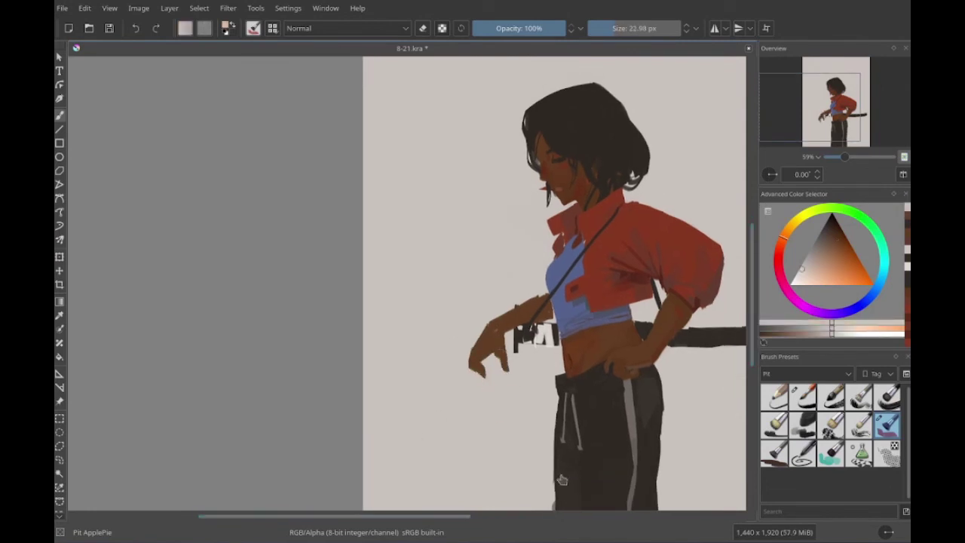
- Paint the dark, slightly curved sword handle extending forward past the hand, and trim its edges
{"action": "left_click_drag", "start_coordinate": [472, 368], "coordinate": [293, 342]}
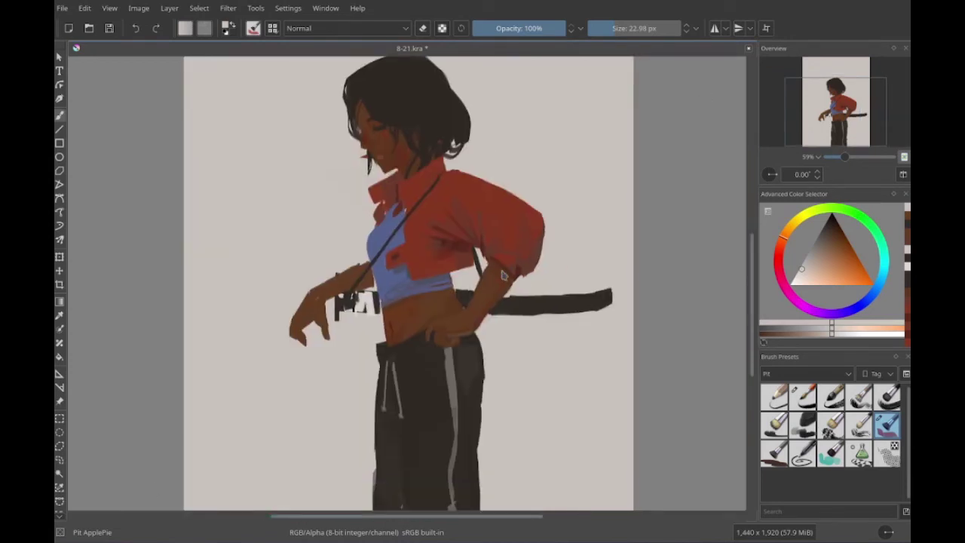
{"action": "left_click_drag", "start_coordinate": [503, 275], "coordinate": [587, 293]}
{"action": "left_click_drag", "start_coordinate": [337, 312], "coordinate": [309, 297]}
{"action": "mouse_move", "coordinate": [388, 318]}
{"action": "left_mouse_down"}
{"action": "mouse_move", "coordinate": [313, 298]}
{"action": "mouse_move", "coordinate": [340, 303]}
{"action": "left_mouse_up"}
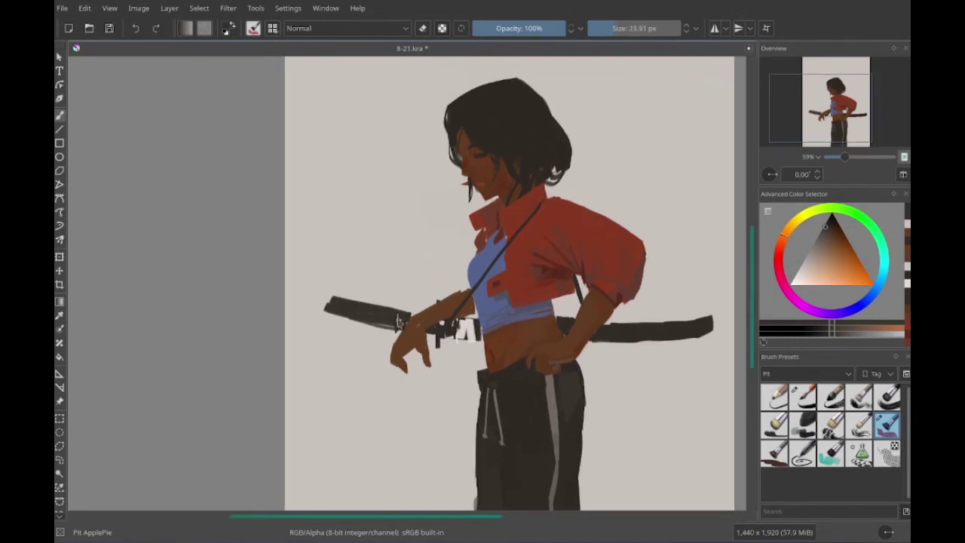
{"action": "left_click", "coordinate": [336, 287], "text": "ctrl"}
- Paint the far sleeve's red edge above the elbow, and blend brownish red patches over the jacket's near sleeve
{"action": "left_click", "coordinate": [561, 301], "text": "ctrl"}
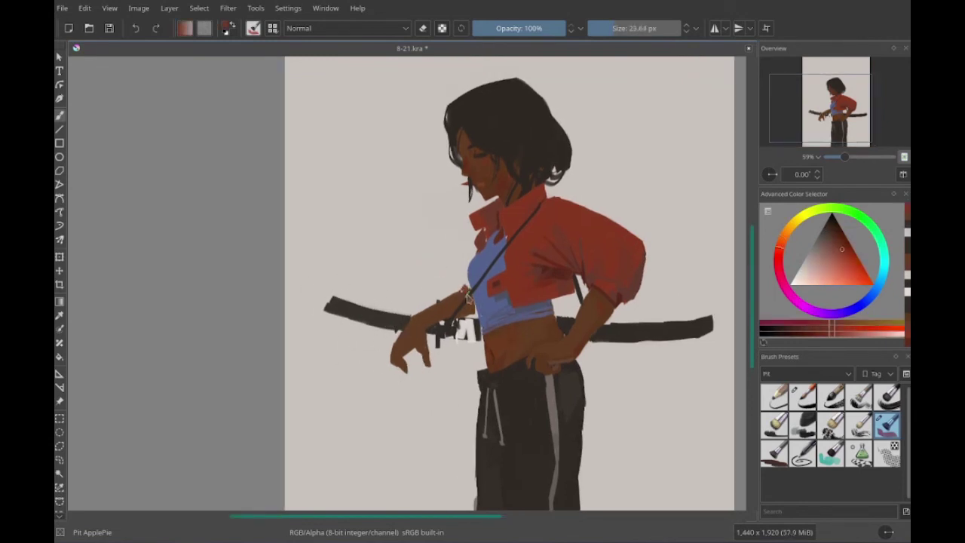
{"action": "left_click", "coordinate": [468, 289], "text": "ctrl"}
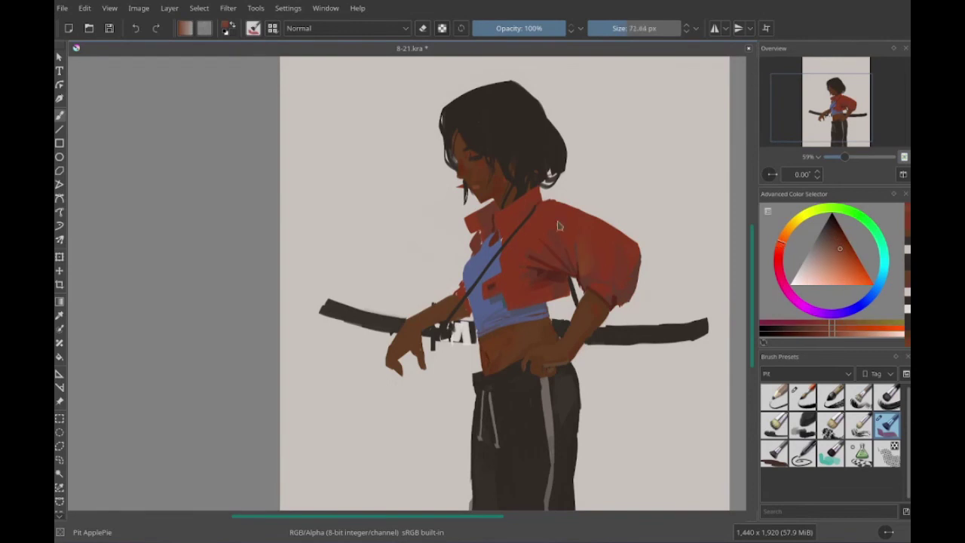
{"action": "left_click_drag", "start_coordinate": [482, 159], "coordinate": [560, 219]}
{"action": "left_click", "coordinate": [560, 219], "text": "ctrl"}
- Refine the front hand's fingers with darker and greyish browns, sampling skin tones for the shading
{"action": "left_click_drag", "start_coordinate": [510, 354], "coordinate": [440, 331]}
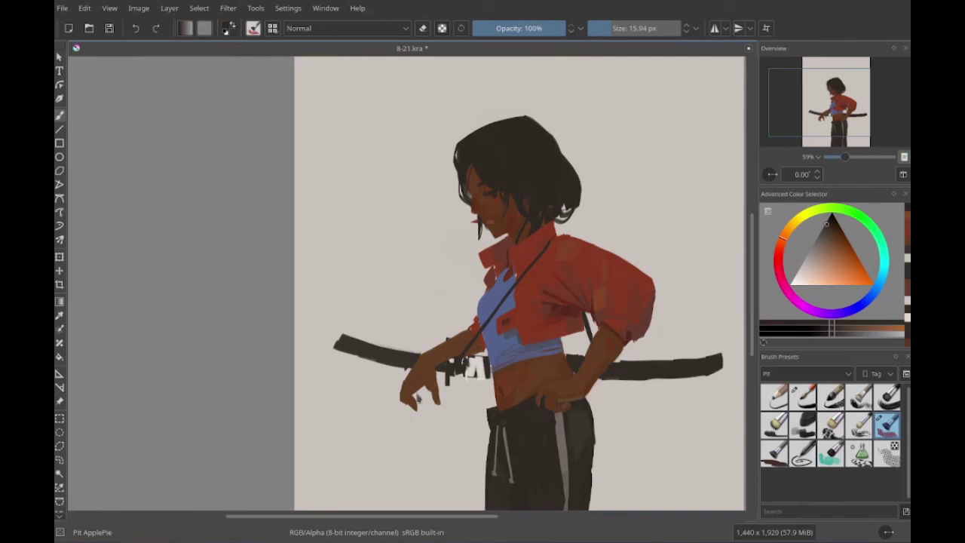
{"action": "left_click_drag", "start_coordinate": [462, 346], "coordinate": [482, 332]}
{"action": "left_click", "coordinate": [595, 414], "text": "ctrl"}
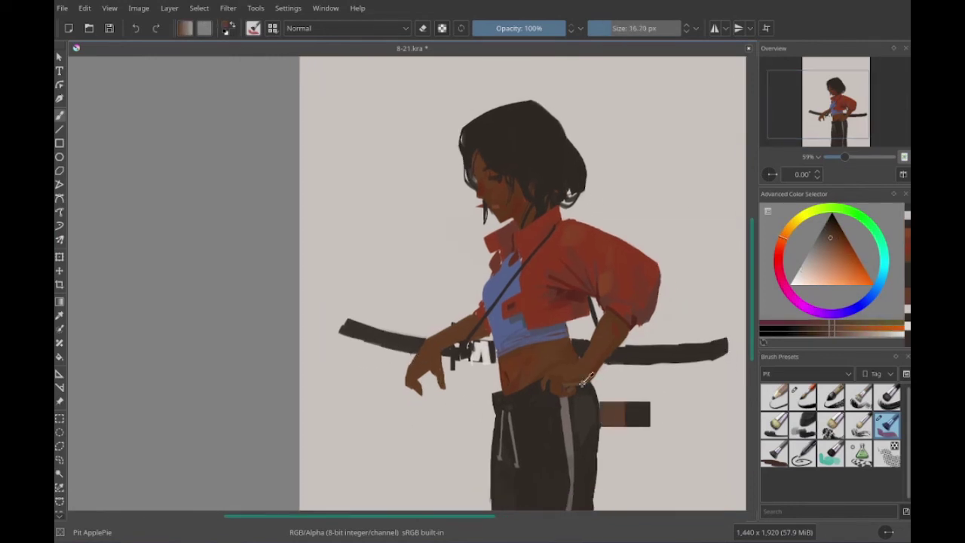
{"action": "left_click_drag", "start_coordinate": [420, 390], "coordinate": [424, 394]}
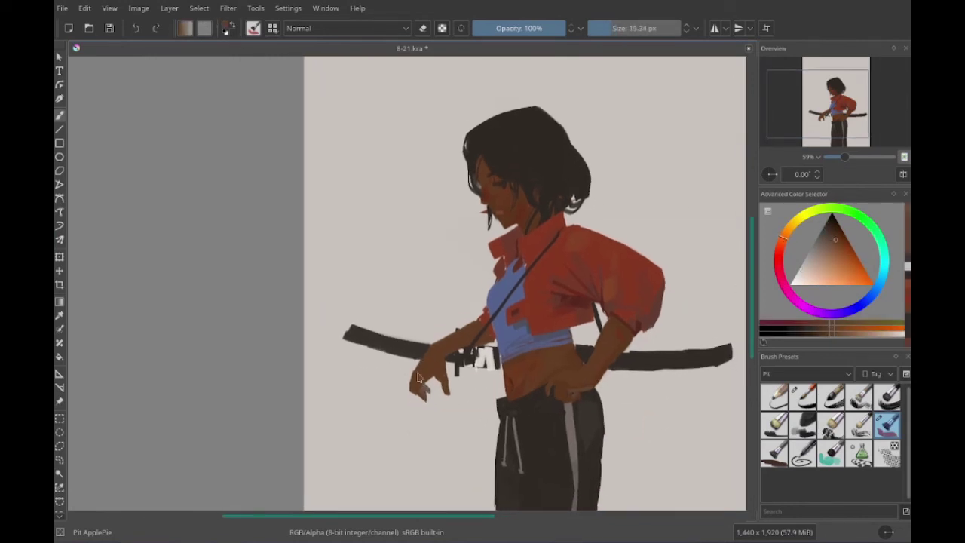
{"action": "left_click", "coordinate": [443, 413], "text": "ctrl"}
{"action": "left_click_drag", "start_coordinate": [473, 337], "coordinate": [465, 331]}
{"action": "left_click", "coordinate": [465, 330], "text": "ctrl"}
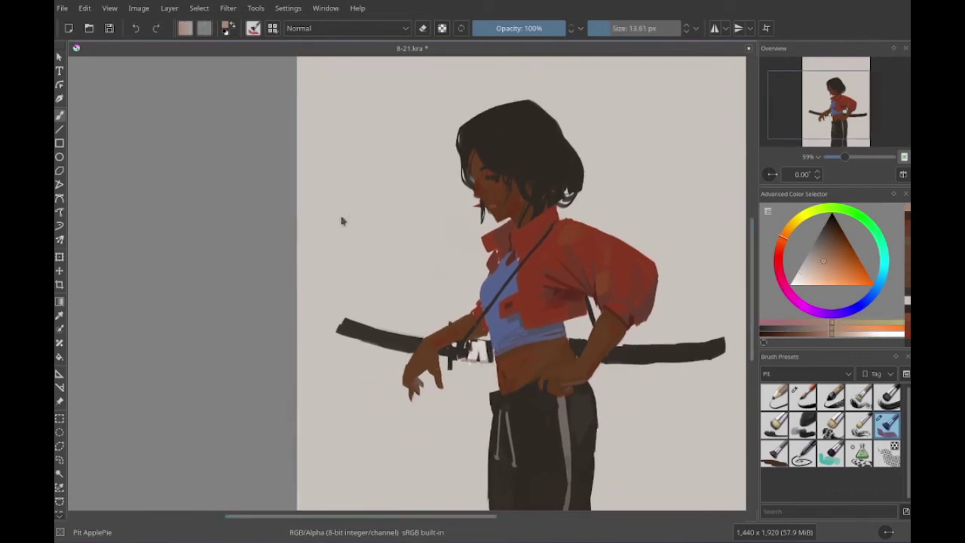
{"action": "left_click", "coordinate": [413, 364], "text": "ctrl"}
- Paint a gold cap on the end of the sword handle, and touch up the white fitting beside the guard
{"action": "left_click_drag", "start_coordinate": [714, 344], "coordinate": [612, 371]}
{"action": "left_click_drag", "start_coordinate": [241, 353], "coordinate": [318, 356]}
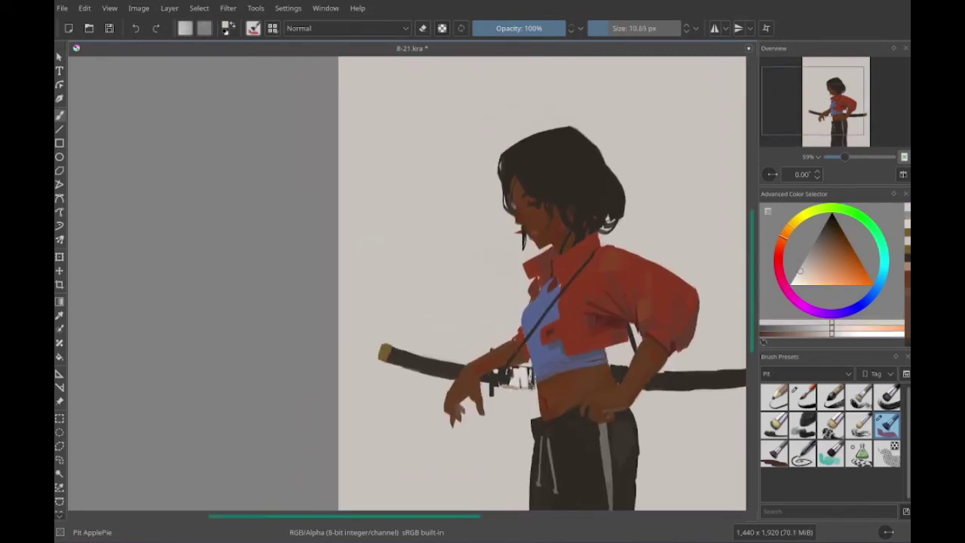
{"action": "mouse_move", "coordinate": [528, 369]}
{"action": "left_mouse_down"}
{"action": "mouse_move", "coordinate": [532, 389]}
{"action": "mouse_move", "coordinate": [520, 392]}
{"action": "left_mouse_up"}
{"action": "left_click_drag", "start_coordinate": [509, 380], "coordinate": [532, 392]}
- Paint a row of white diamond wrappings along the sword handle, and a gold cap on the scabbard's tip
{"action": "mouse_move", "coordinate": [395, 350]}
{"action": "left_mouse_down"}
{"action": "mouse_move", "coordinate": [407, 362]}
{"action": "mouse_move", "coordinate": [461, 369]}
{"action": "left_mouse_up"}
{"action": "mouse_move", "coordinate": [409, 454]}
{"action": "left_mouse_down"}
{"action": "mouse_move", "coordinate": [293, 379]}
{"action": "mouse_move", "coordinate": [273, 354]}
{"action": "left_mouse_up"}
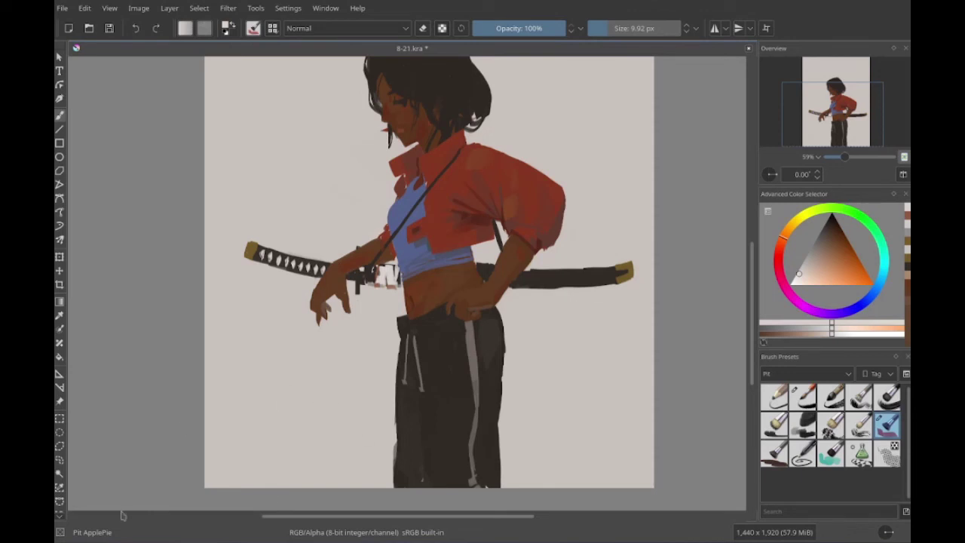
{"action": "left_click_drag", "start_coordinate": [269, 362], "coordinate": [278, 392]}
- Thicken the dark strap across the torso, and deepen the skin shading on the arms with sampled browns
{"action": "left_click", "coordinate": [433, 331], "text": "ctrl"}
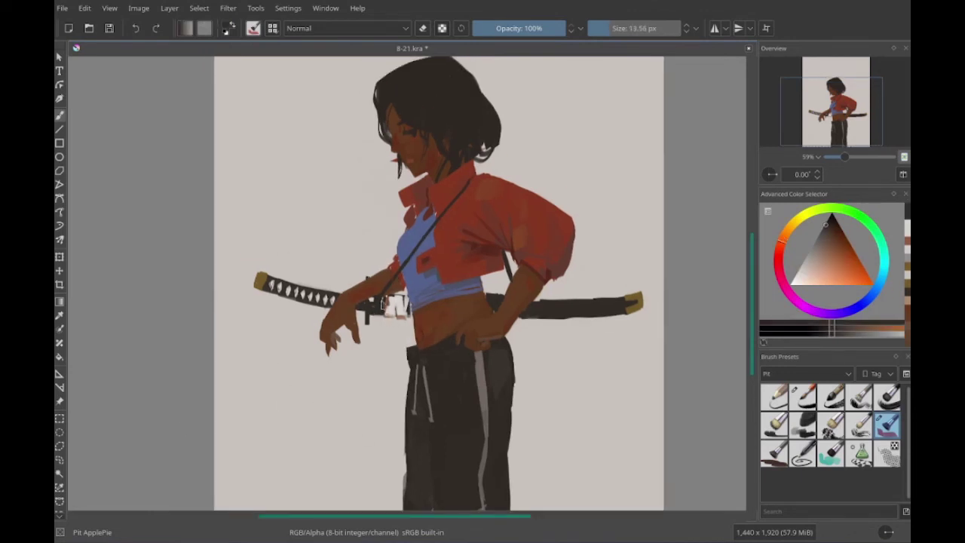
{"action": "left_click_drag", "start_coordinate": [407, 301], "coordinate": [391, 302]}
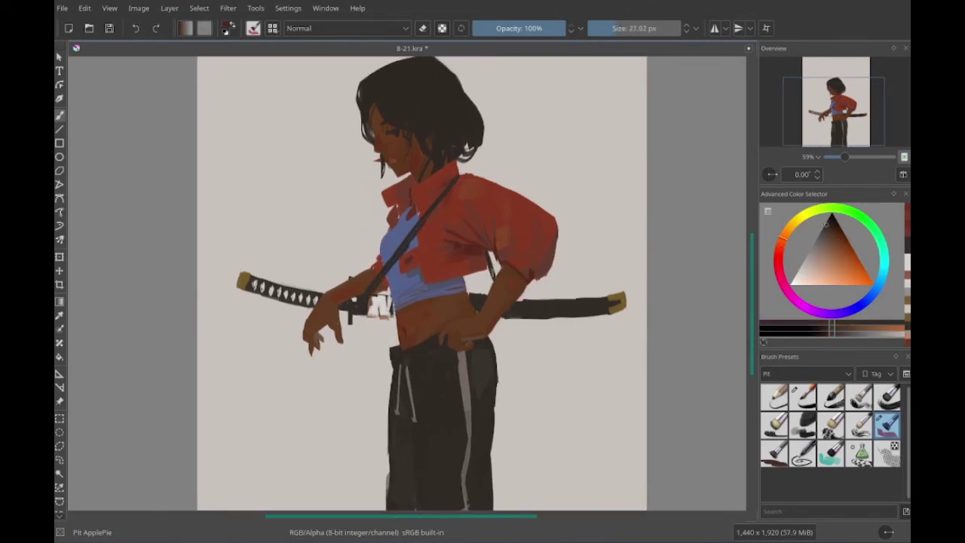
{"action": "left_click", "coordinate": [476, 292], "text": "ctrl"}
{"action": "key", "text": "bracketleft"}
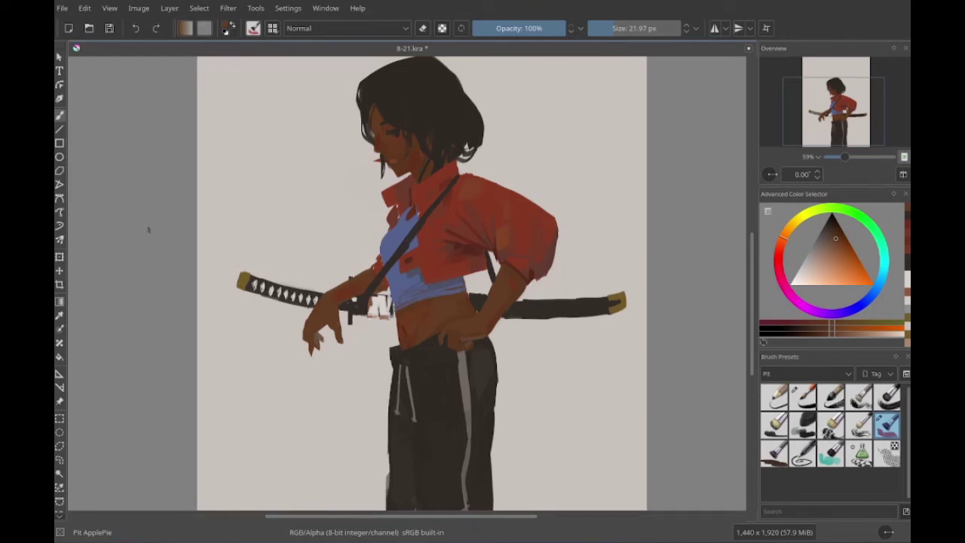
{"action": "mouse_move", "coordinate": [498, 257]}
{"action": "left_mouse_down"}
{"action": "mouse_move", "coordinate": [403, 355]}
{"action": "mouse_move", "coordinate": [421, 336]}
{"action": "left_mouse_up"}
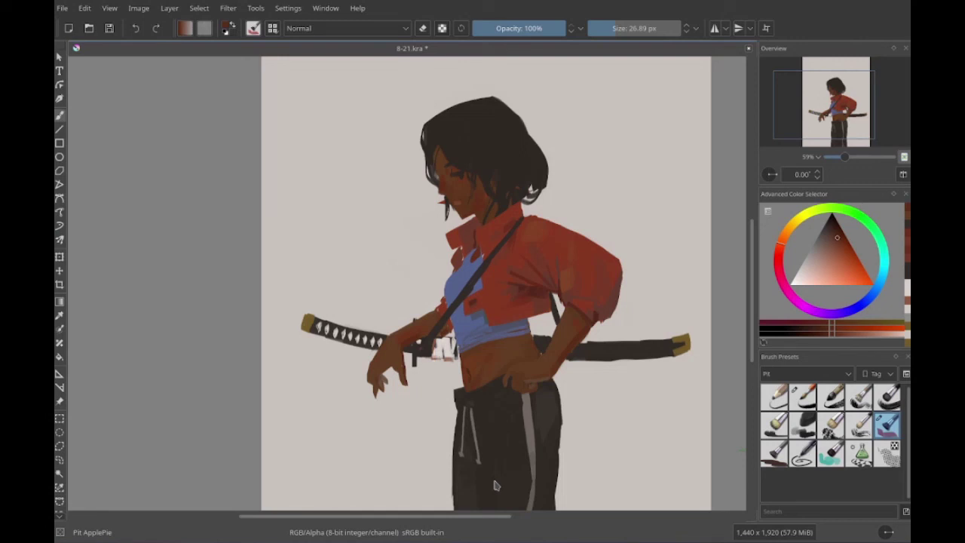
- Save the painting, and refine the red jacket's front edge beside the blue top and strap with sampled colours
{"action": "key", "text": "ctrl+s"}
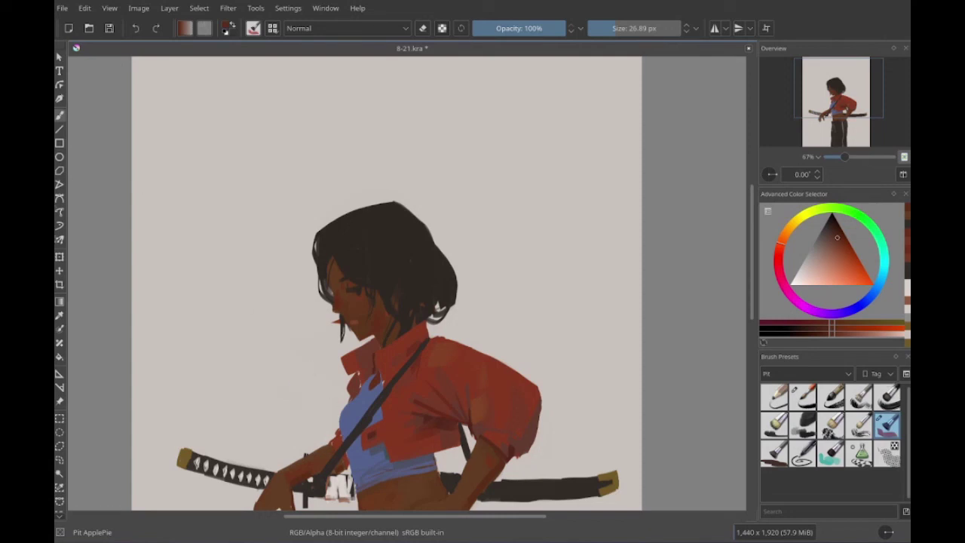
{"action": "left_click_drag", "start_coordinate": [356, 463], "coordinate": [452, 388]}
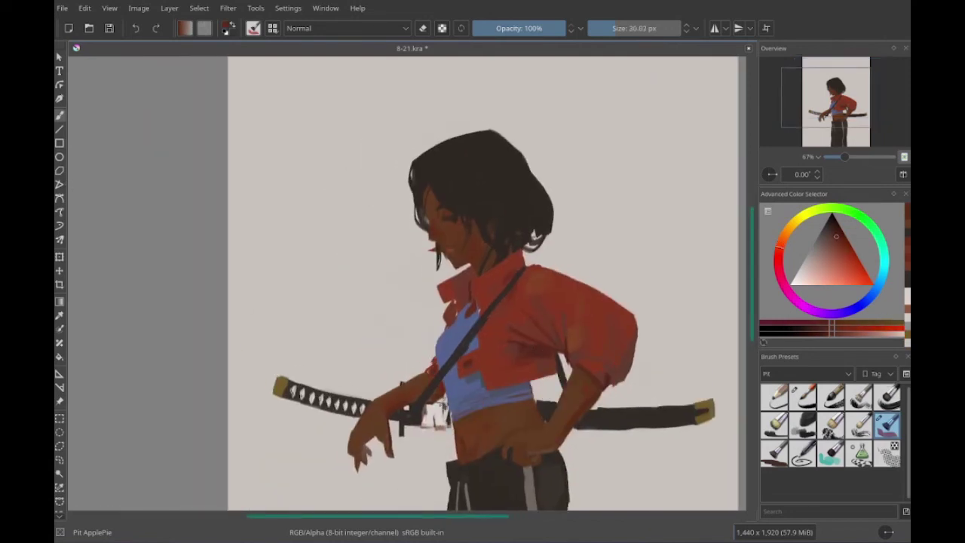
{"action": "key", "text": "bracketleft"}
{"action": "key", "text": "bracketleft"}
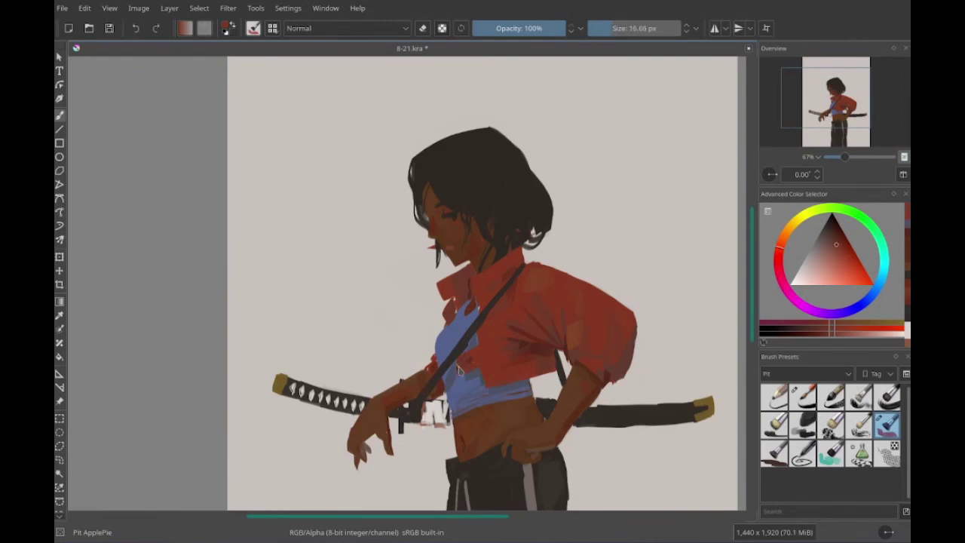
{"action": "left_click", "coordinate": [464, 362], "text": "ctrl"}
{"action": "left_click", "coordinate": [464, 363], "text": "ctrl"}
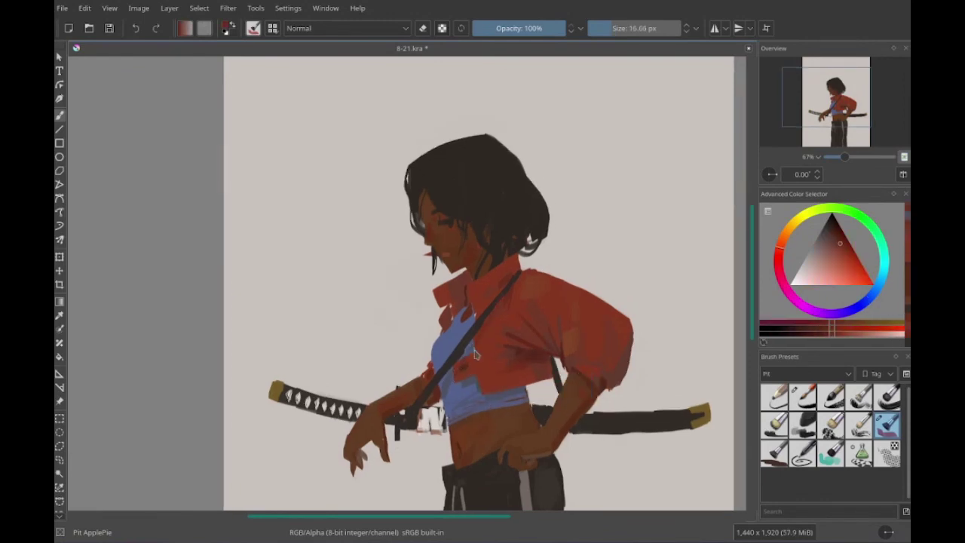
{"action": "left_click", "coordinate": [477, 352], "text": "ctrl"}
{"action": "left_click_drag", "start_coordinate": [476, 352], "coordinate": [474, 263]}
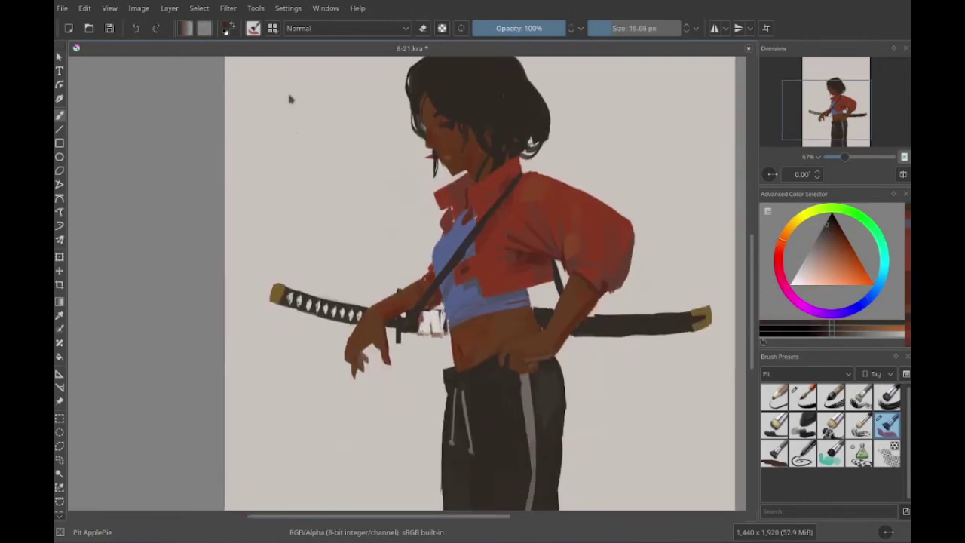
- Fill out the front lock of hair beside the face with the dark hair colour, and save the file
{"action": "left_click_drag", "start_coordinate": [348, 68], "coordinate": [324, 202]}
{"action": "key", "text": "bracketright"}
{"action": "key", "text": "bracketright"}
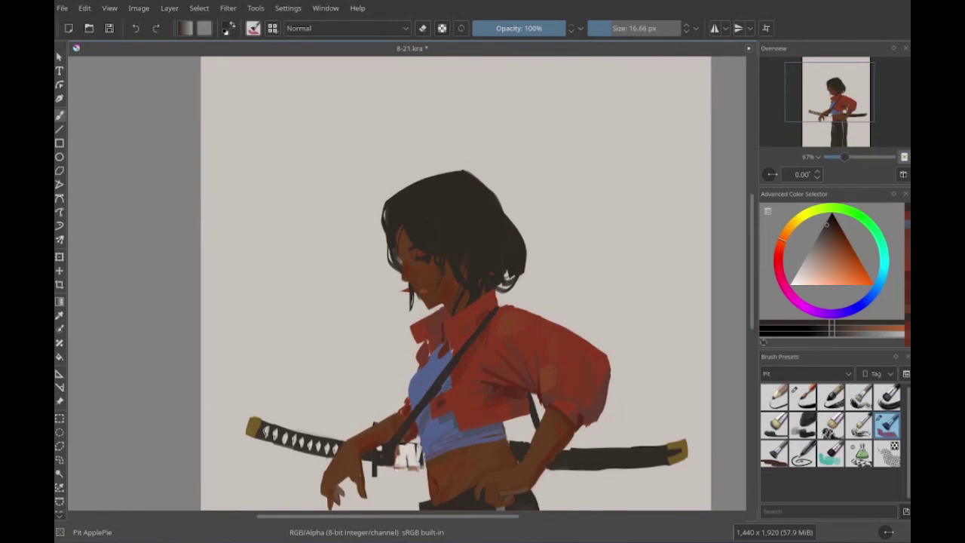
{"action": "mouse_move", "coordinate": [452, 301]}
{"action": "left_mouse_down"}
{"action": "mouse_move", "coordinate": [398, 217]}
{"action": "mouse_move", "coordinate": [462, 321]}
{"action": "left_mouse_up"}
{"action": "mouse_move", "coordinate": [393, 260]}
{"action": "left_mouse_down"}
{"action": "mouse_move", "coordinate": [411, 303]}
{"action": "mouse_move", "coordinate": [304, 140]}
{"action": "mouse_move", "coordinate": [378, 95]}
{"action": "left_mouse_up"}
{"action": "key", "text": "bracketleft"}
{"action": "key", "text": "bracketleft"}
{"action": "key", "text": "bracketleft"}
{"action": "key", "text": "bracketleft"}
{"action": "key", "text": "bracketleft"}
{"action": "key", "text": "bracketleft"}
{"action": "key", "text": "ctrl+s"}
- Smooth the skin of the bare midriff below the blue top with a sampled brown and a larger brush
{"action": "left_click_drag", "start_coordinate": [424, 328], "coordinate": [370, 416]}
{"action": "left_click", "coordinate": [362, 324], "text": "ctrl"}
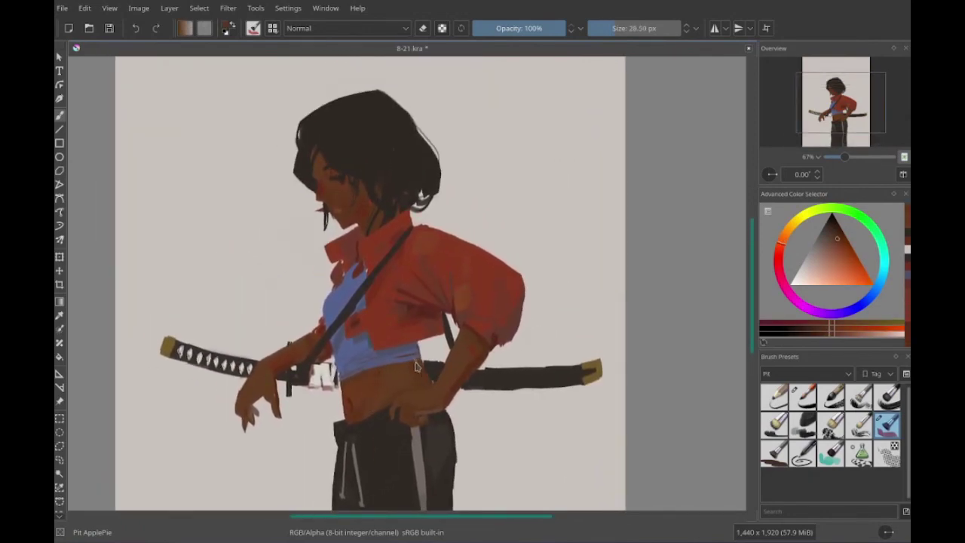
{"action": "key", "text": "bracketright"}
{"action": "key", "text": "bracketright"}
{"action": "key", "text": "bracketright"}
{"action": "key", "text": "bracketright"}
{"action": "key", "text": "bracketright"}
{"action": "key", "text": "bracketright"}
{"action": "mouse_move", "coordinate": [346, 376]}
{"action": "left_mouse_down"}
{"action": "mouse_move", "coordinate": [416, 150]}
{"action": "mouse_move", "coordinate": [364, 391]}
{"action": "left_mouse_up"}
- Deepen the folds and cuff of the jacket's bent sleeve with a sampled dark red
{"action": "left_click", "coordinate": [452, 302], "text": "ctrl"}
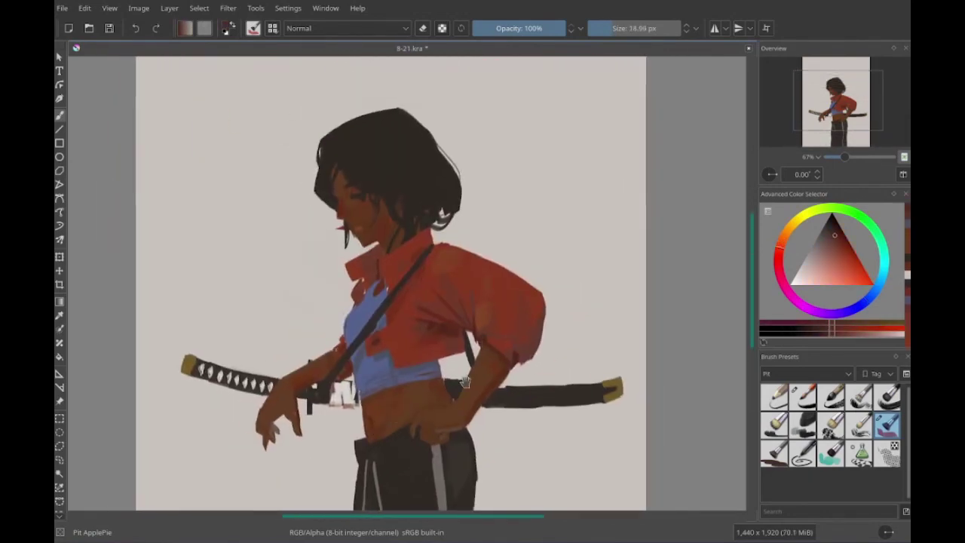
{"action": "left_click_drag", "start_coordinate": [452, 302], "coordinate": [441, 296]}
{"action": "key", "text": "bracketright"}
{"action": "key", "text": "bracketright"}
{"action": "left_click_drag", "start_coordinate": [488, 350], "coordinate": [502, 350]}
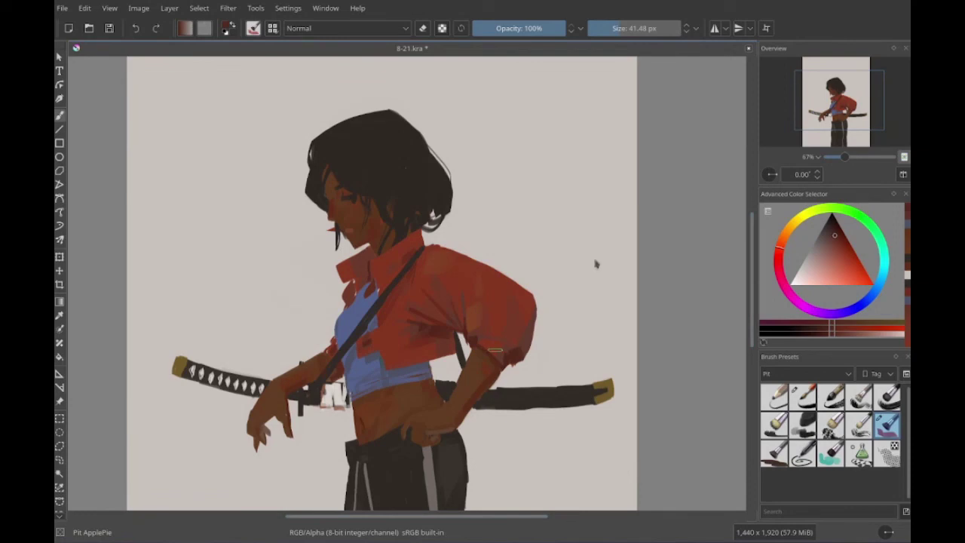
- Trim the outline of the front hand's fingers with the sampled light background colour and a smaller brush
{"action": "left_click_drag", "start_coordinate": [279, 419], "coordinate": [376, 404]}
{"action": "left_click", "coordinate": [377, 407], "text": "ctrl"}
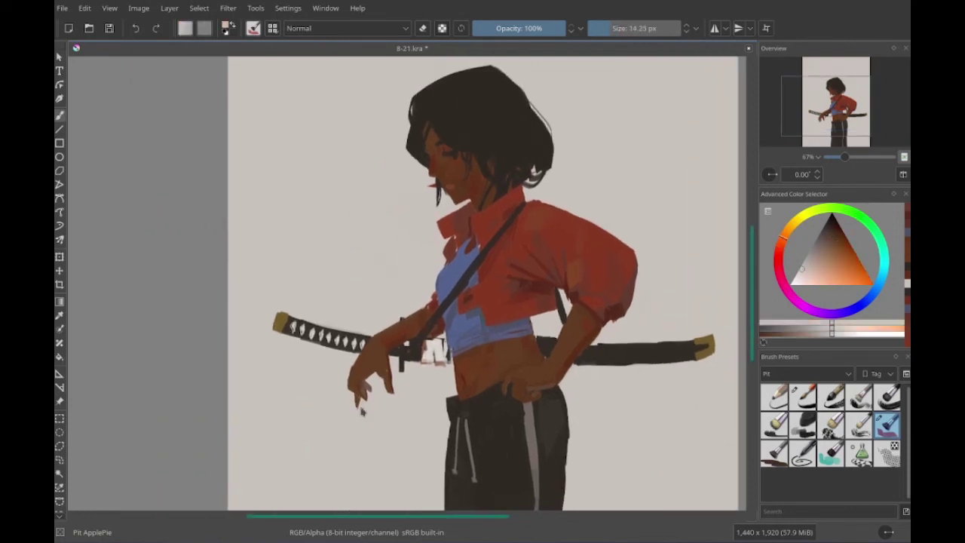
{"action": "key", "text": "bracketleft"}
{"action": "key", "text": "bracketleft"}
{"action": "key", "text": "bracketleft"}
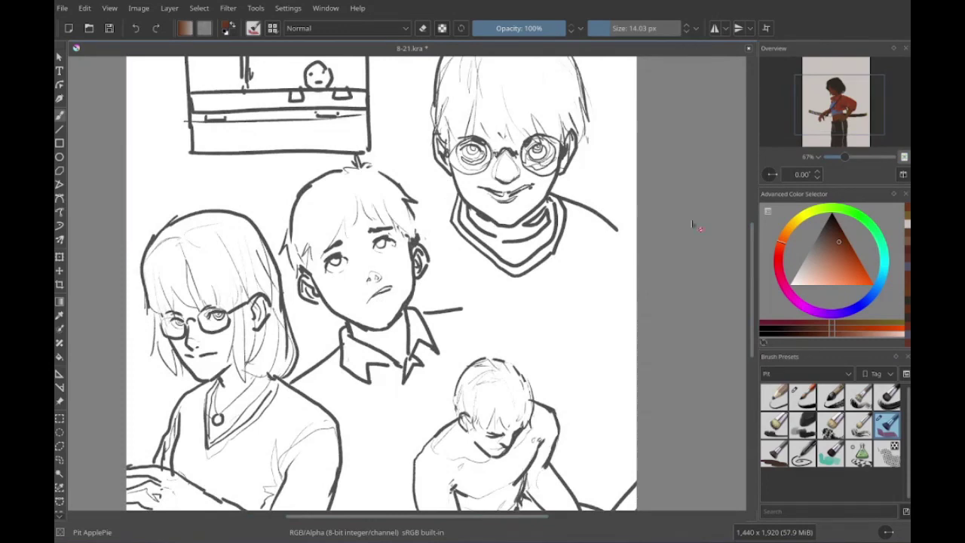
- On the line-sketch page, draw a brown face in profile with eye, nose, mouth and neck, using the Ink-7 Brush Rough
{"action": "scroll", "coordinate": [470, 291], "scroll_direction": "up", "scroll_amount": 2}
{"action": "left_click", "coordinate": [802, 395]}
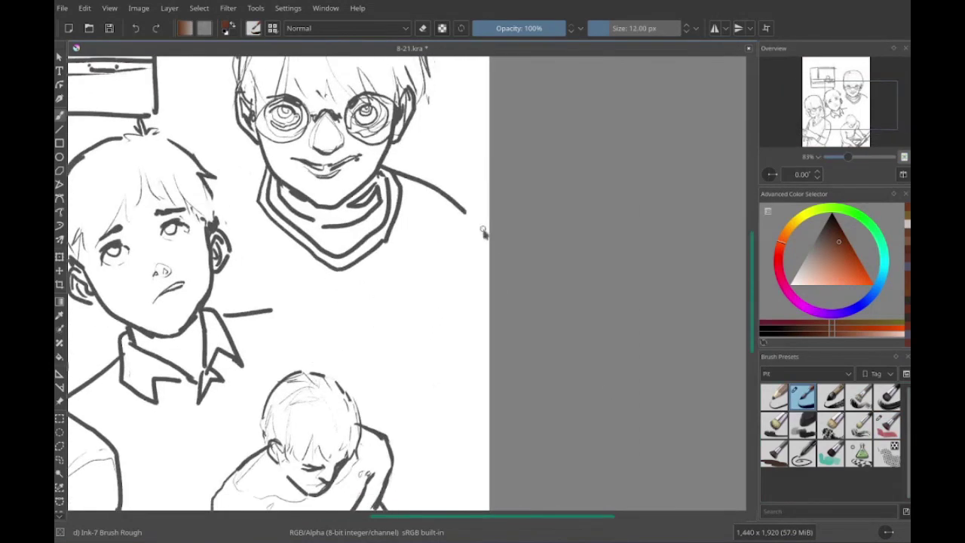
{"action": "mouse_move", "coordinate": [411, 234]}
{"action": "left_mouse_down"}
{"action": "mouse_move", "coordinate": [462, 313]}
{"action": "mouse_move", "coordinate": [454, 302]}
{"action": "left_mouse_up"}
{"action": "mouse_move", "coordinate": [428, 316]}
{"action": "left_mouse_down"}
{"action": "mouse_move", "coordinate": [454, 312]}
{"action": "mouse_move", "coordinate": [477, 341]}
{"action": "mouse_move", "coordinate": [442, 361]}
{"action": "mouse_move", "coordinate": [463, 377]}
{"action": "mouse_move", "coordinate": [410, 398]}
{"action": "mouse_move", "coordinate": [427, 407]}
{"action": "mouse_move", "coordinate": [403, 445]}
{"action": "left_mouse_up"}
{"action": "left_click_drag", "start_coordinate": [364, 382], "coordinate": [356, 409]}
{"action": "mouse_move", "coordinate": [366, 377]}
{"action": "left_mouse_down"}
{"action": "mouse_move", "coordinate": [339, 367]}
{"action": "mouse_move", "coordinate": [370, 385]}
{"action": "left_mouse_up"}
- Add the ear and thin wavy hairline strokes behind the profile's face
{"action": "left_click_drag", "start_coordinate": [322, 324], "coordinate": [377, 369]}
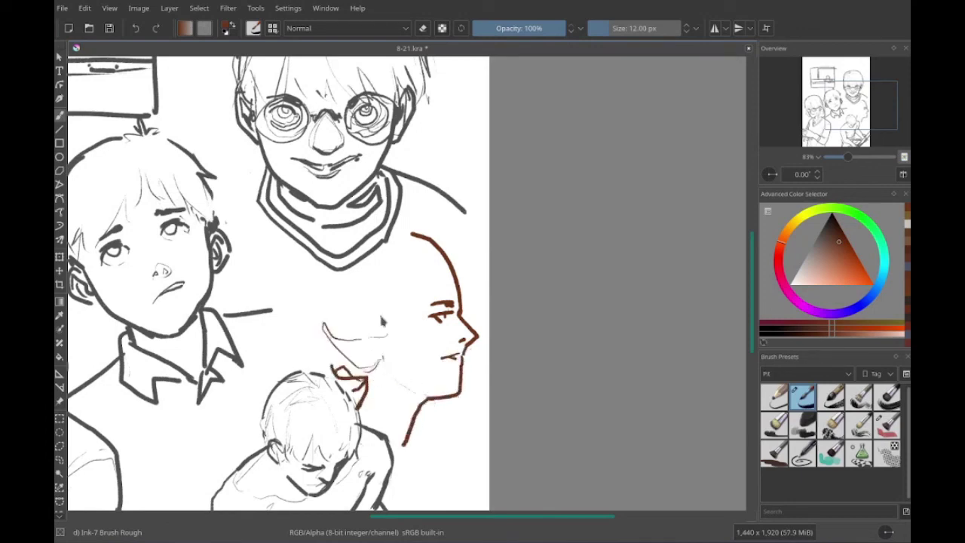
{"action": "mouse_move", "coordinate": [381, 321]}
{"action": "left_mouse_down"}
{"action": "mouse_move", "coordinate": [363, 332]}
{"action": "mouse_move", "coordinate": [376, 361]}
{"action": "left_mouse_up"}
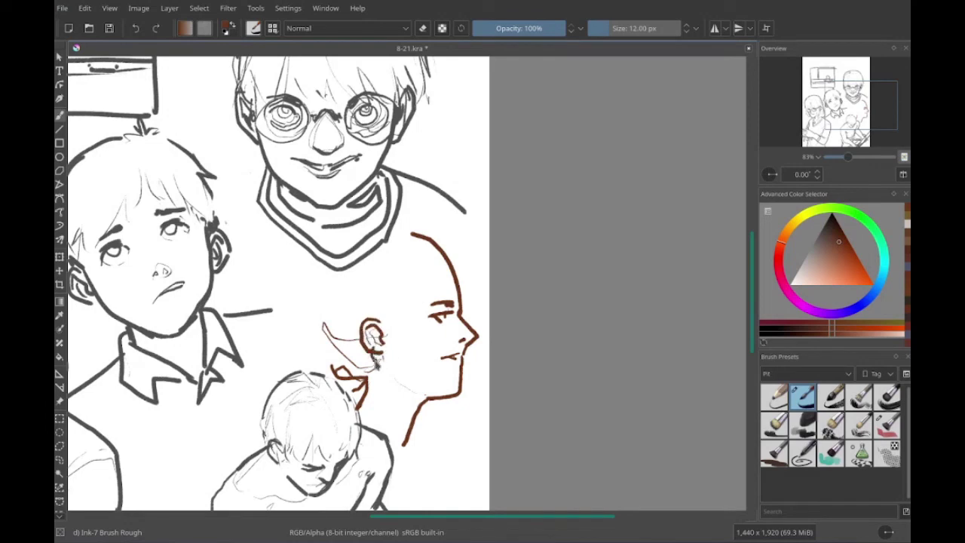
{"action": "mouse_move", "coordinate": [384, 337]}
{"action": "left_mouse_down"}
{"action": "mouse_move", "coordinate": [398, 296]}
{"action": "mouse_move", "coordinate": [442, 264]}
{"action": "mouse_move", "coordinate": [451, 302]}
{"action": "left_mouse_up"}
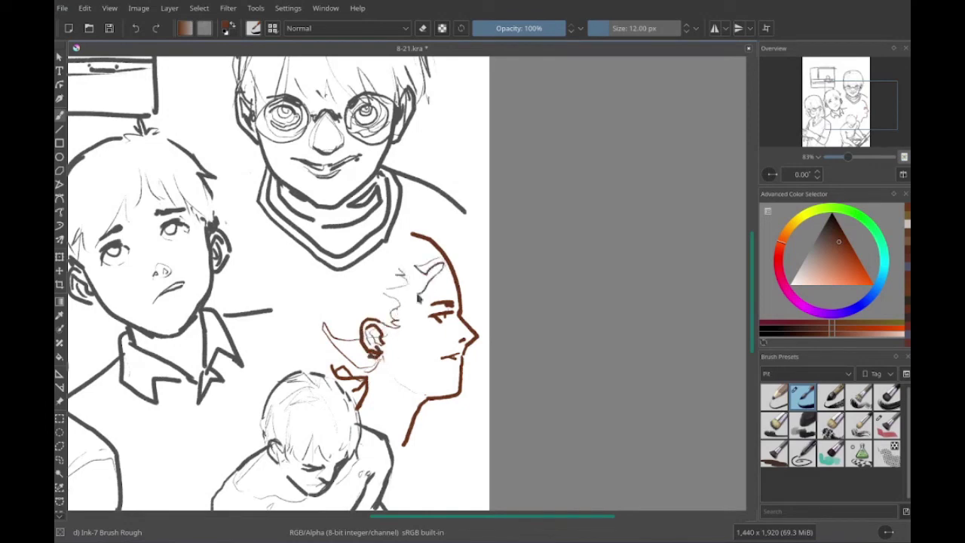
- Outline the profile's swept-back hair with wavy strands, a nape line and a gathered knot at the back
{"action": "left_click_drag", "start_coordinate": [350, 282], "coordinate": [422, 249]}
{"action": "mouse_move", "coordinate": [382, 252]}
{"action": "left_mouse_down"}
{"action": "mouse_move", "coordinate": [455, 274]}
{"action": "mouse_move", "coordinate": [465, 309]}
{"action": "left_mouse_up"}
{"action": "key", "text": "ctrl+z"}
{"action": "mouse_move", "coordinate": [323, 324]}
{"action": "left_mouse_down"}
{"action": "mouse_move", "coordinate": [341, 371]}
{"action": "mouse_move", "coordinate": [334, 367]}
{"action": "left_mouse_up"}
{"action": "mouse_move", "coordinate": [315, 297]}
{"action": "left_mouse_down"}
{"action": "mouse_move", "coordinate": [310, 335]}
{"action": "mouse_move", "coordinate": [355, 279]}
{"action": "left_mouse_up"}
{"action": "mouse_move", "coordinate": [305, 325]}
{"action": "left_mouse_down"}
{"action": "mouse_move", "coordinate": [354, 295]}
{"action": "mouse_move", "coordinate": [313, 261]}
{"action": "left_mouse_up"}
{"action": "left_click_drag", "start_coordinate": [330, 284], "coordinate": [339, 272]}
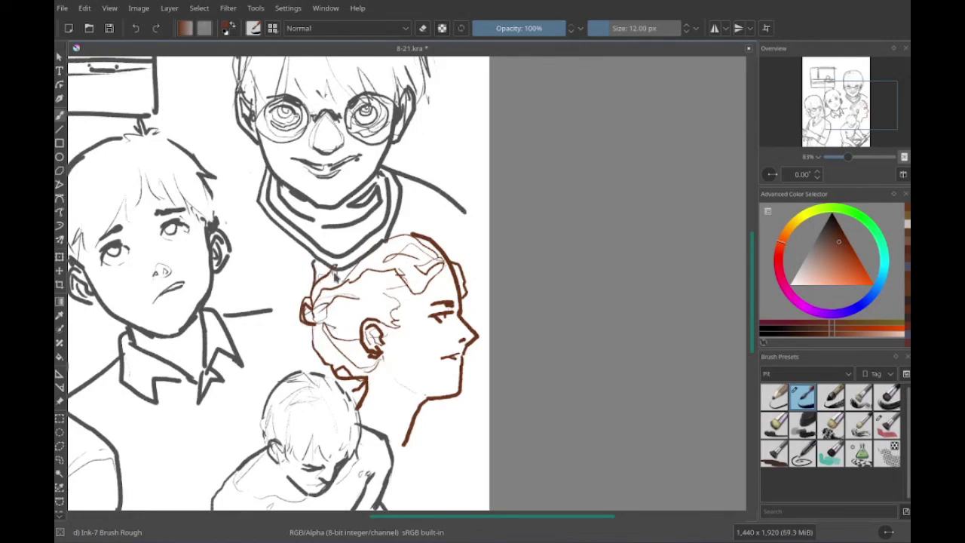
- Draw a full ponytail behind the profile's head in brown, painting over stray lines in white
{"action": "left_click_drag", "start_coordinate": [382, 242], "coordinate": [415, 232]}
{"action": "mouse_move", "coordinate": [320, 289]}
{"action": "left_mouse_down"}
{"action": "mouse_move", "coordinate": [311, 260]}
{"action": "mouse_move", "coordinate": [256, 355]}
{"action": "left_mouse_up"}
{"action": "left_click_drag", "start_coordinate": [278, 324], "coordinate": [291, 377]}
{"action": "key", "text": "ctrl+z"}
{"action": "left_click", "coordinate": [333, 348], "text": "ctrl"}
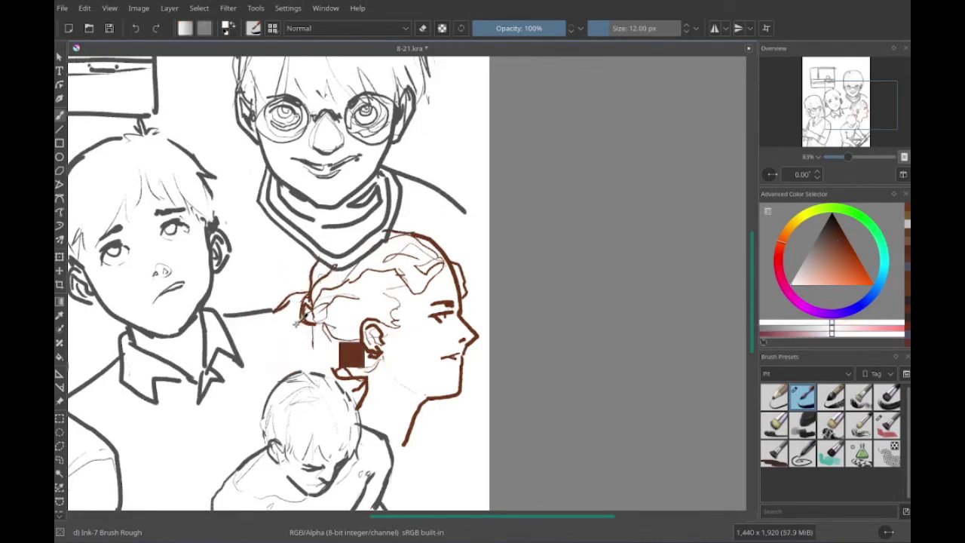
{"action": "scroll", "coordinate": [304, 247], "scroll_direction": "up", "scroll_amount": 2}
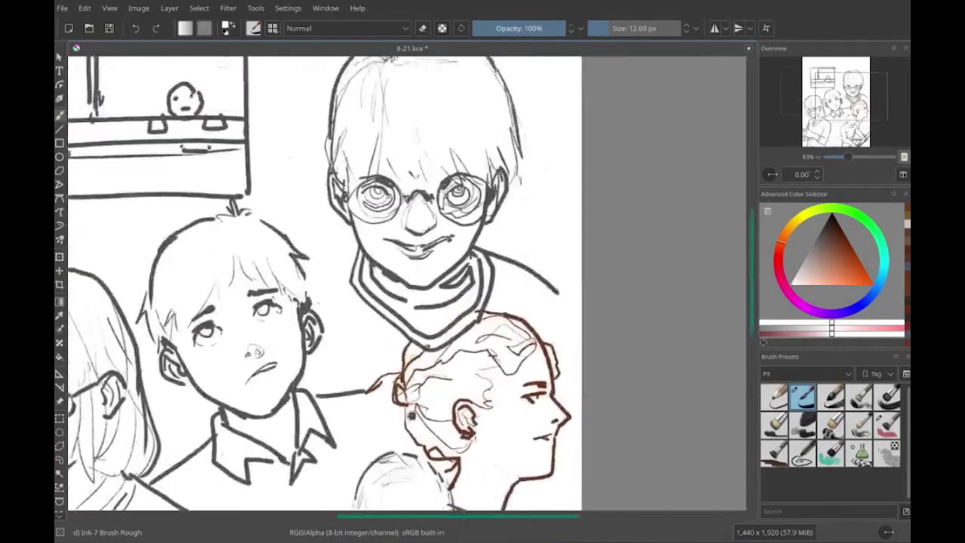
{"action": "mouse_move", "coordinate": [304, 247]}
{"action": "left_mouse_down"}
{"action": "mouse_move", "coordinate": [419, 301]}
{"action": "mouse_move", "coordinate": [353, 325]}
{"action": "left_mouse_up"}
{"action": "left_click", "coordinate": [838, 241]}
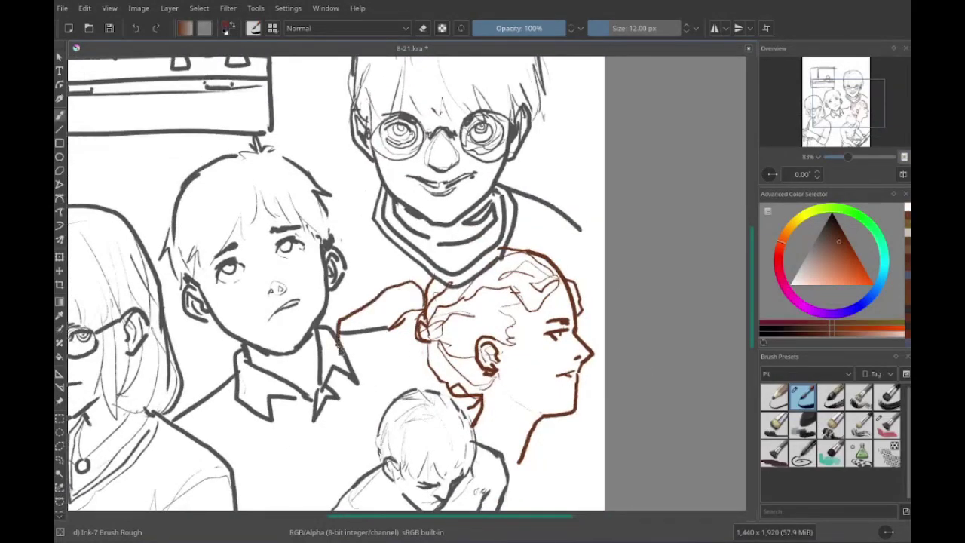
{"action": "mouse_move", "coordinate": [413, 290]}
{"action": "left_mouse_down"}
{"action": "mouse_move", "coordinate": [354, 411]}
{"action": "mouse_move", "coordinate": [423, 348]}
{"action": "left_mouse_up"}
{"action": "left_click_drag", "start_coordinate": [354, 309], "coordinate": [422, 332]}
- Sketch the profile figure's collar and clothing with a hatched patch at the throat, and add more hair strands
{"action": "mouse_move", "coordinate": [479, 418]}
{"action": "left_mouse_down"}
{"action": "mouse_move", "coordinate": [531, 501]}
{"action": "mouse_move", "coordinate": [544, 422]}
{"action": "mouse_move", "coordinate": [494, 452]}
{"action": "left_mouse_up"}
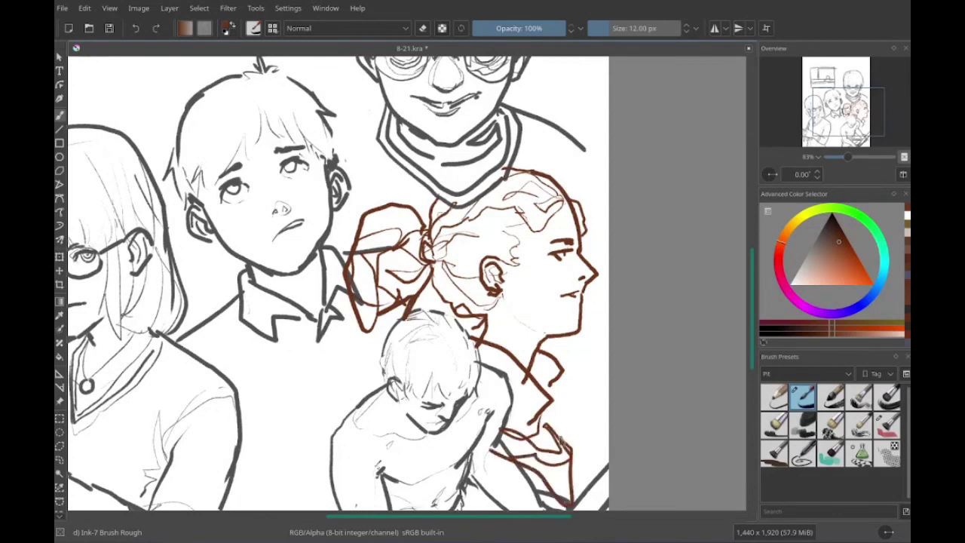
{"action": "mouse_move", "coordinate": [550, 418]}
{"action": "left_mouse_down"}
{"action": "mouse_move", "coordinate": [546, 373]}
{"action": "mouse_move", "coordinate": [550, 381]}
{"action": "left_mouse_up"}
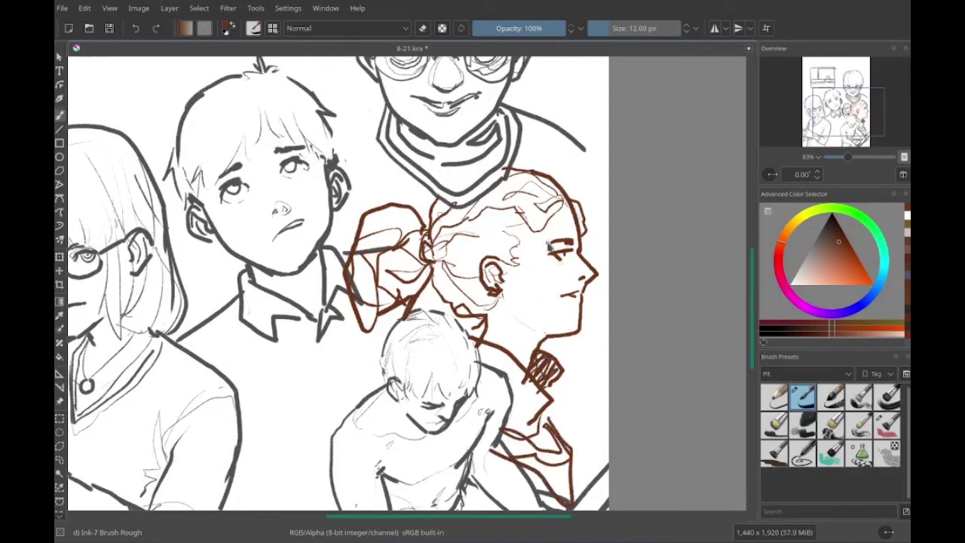
{"action": "left_click_drag", "start_coordinate": [523, 217], "coordinate": [457, 239]}
{"action": "left_click_drag", "start_coordinate": [527, 216], "coordinate": [496, 231]}
{"action": "left_click_drag", "start_coordinate": [587, 326], "coordinate": [573, 377]}
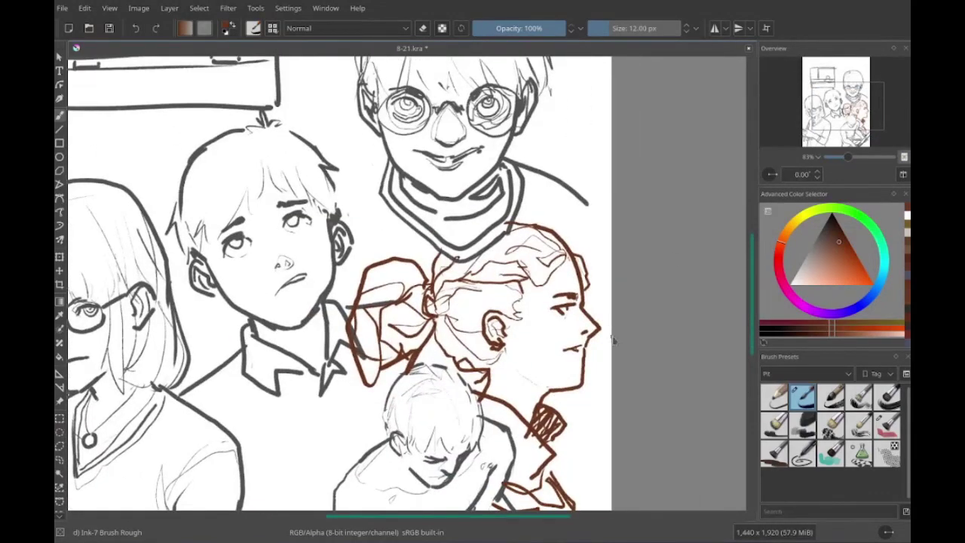
{"action": "key", "text": "e"}
{"action": "scroll", "coordinate": [622, 338], "scroll_direction": "down", "scroll_amount": 4}
{"action": "scroll", "coordinate": [595, 267], "scroll_direction": "up", "scroll_amount": 3}
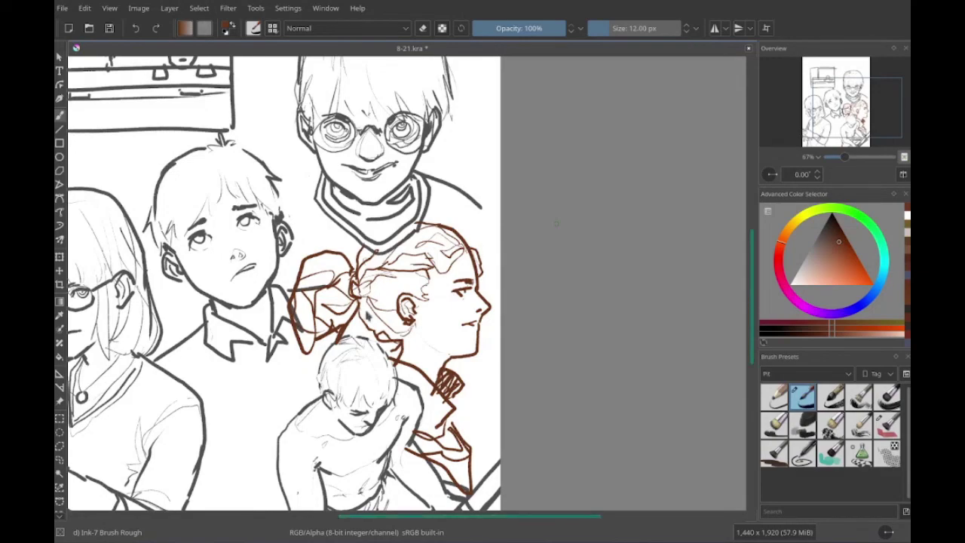
- Draw a girl's head in dark grey with parted bangs, dark eyes and ears between the two lower figures
{"action": "scroll", "coordinate": [555, 223], "scroll_direction": "up", "scroll_amount": 5}
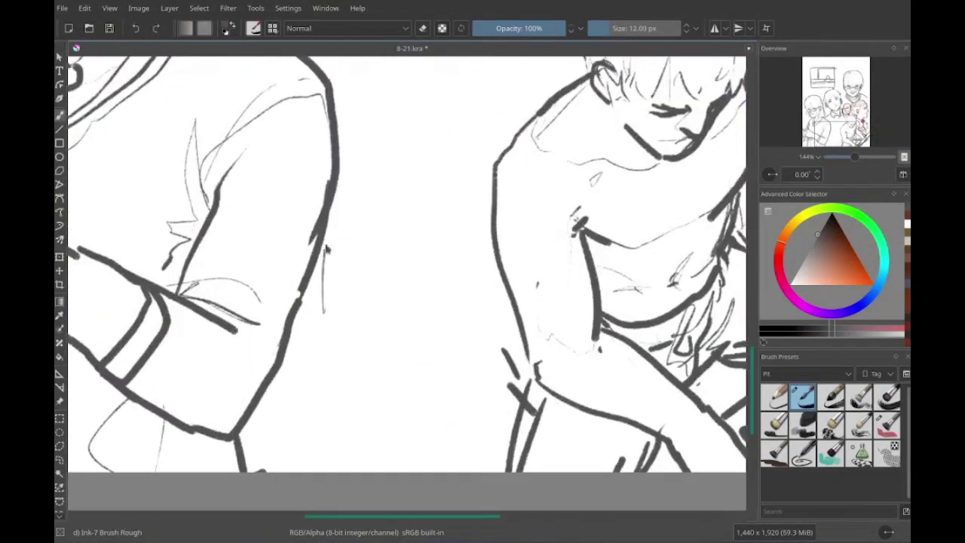
{"action": "left_click_drag", "start_coordinate": [354, 173], "coordinate": [394, 279]}
{"action": "left_click_drag", "start_coordinate": [407, 164], "coordinate": [487, 249]}
{"action": "mouse_move", "coordinate": [309, 294]}
{"action": "left_mouse_down"}
{"action": "mouse_move", "coordinate": [415, 408]}
{"action": "mouse_move", "coordinate": [469, 304]}
{"action": "mouse_move", "coordinate": [494, 370]}
{"action": "left_mouse_up"}
{"action": "mouse_move", "coordinate": [377, 338]}
{"action": "left_mouse_down"}
{"action": "mouse_move", "coordinate": [475, 339]}
{"action": "mouse_move", "coordinate": [473, 309]}
{"action": "mouse_move", "coordinate": [456, 308]}
{"action": "mouse_move", "coordinate": [475, 338]}
{"action": "mouse_move", "coordinate": [413, 352]}
{"action": "mouse_move", "coordinate": [438, 377]}
{"action": "mouse_move", "coordinate": [474, 324]}
{"action": "mouse_move", "coordinate": [465, 312]}
{"action": "left_mouse_up"}
{"action": "key", "text": "e"}
{"action": "key", "text": "e"}
{"action": "key", "text": "x"}
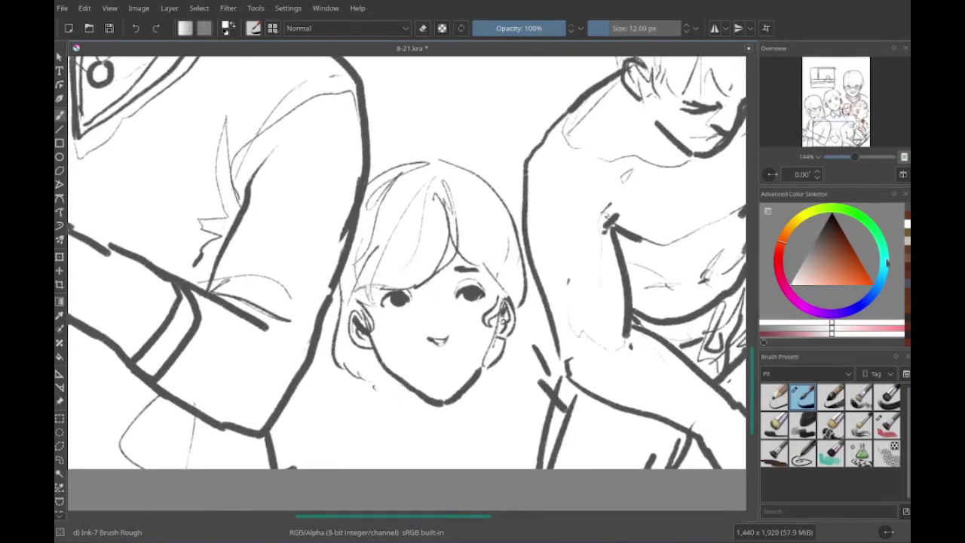
- Add the girl's neck, V-shaped neckline and shoulders, and a low ponytail resting on one shoulder
{"action": "key", "text": "x"}
{"action": "left_click_drag", "start_coordinate": [402, 385], "coordinate": [400, 422]}
{"action": "mouse_move", "coordinate": [479, 374]}
{"action": "left_mouse_down"}
{"action": "mouse_move", "coordinate": [482, 419]}
{"action": "mouse_move", "coordinate": [452, 468]}
{"action": "left_mouse_up"}
{"action": "left_click_drag", "start_coordinate": [491, 385], "coordinate": [538, 465]}
{"action": "left_click_drag", "start_coordinate": [399, 422], "coordinate": [415, 466]}
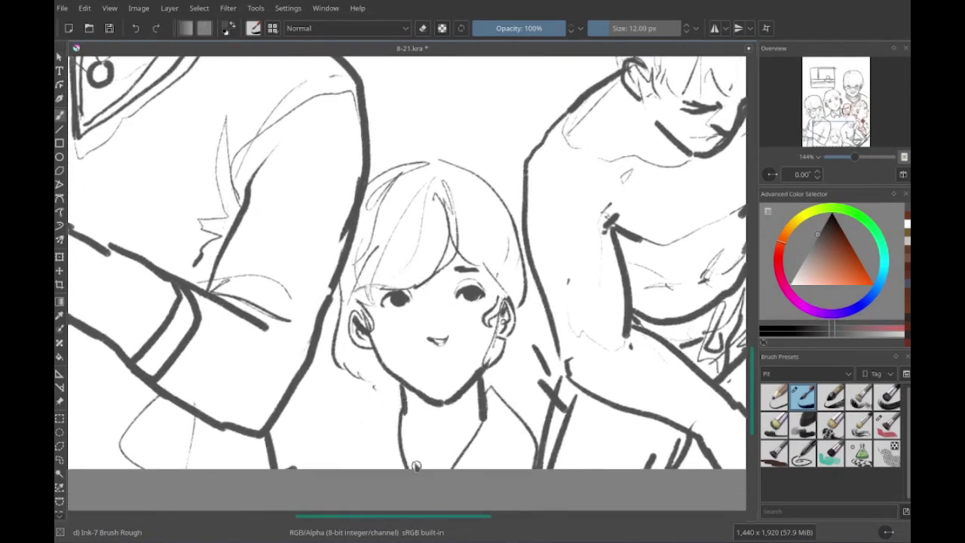
{"action": "left_click_drag", "start_coordinate": [402, 398], "coordinate": [348, 467]}
{"action": "left_click_drag", "start_coordinate": [330, 433], "coordinate": [359, 454]}
{"action": "left_click_drag", "start_coordinate": [487, 402], "coordinate": [543, 468]}
- Redraw the girl's mouth as a flat, unsmiling line below the small nose
{"action": "left_click_drag", "start_coordinate": [452, 377], "coordinate": [445, 395]}
{"action": "left_click_drag", "start_coordinate": [427, 362], "coordinate": [451, 364]}
{"action": "left_click_drag", "start_coordinate": [445, 396], "coordinate": [432, 411]}
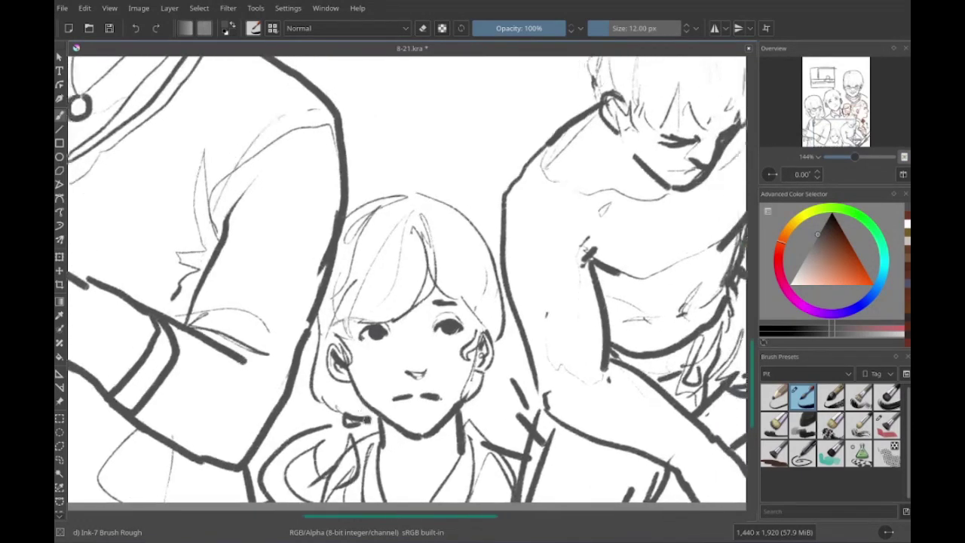
- Draw a solid dark cat with white eyes and a curled tail lying on top of the girl's head
{"action": "left_click_drag", "start_coordinate": [456, 134], "coordinate": [479, 324]}
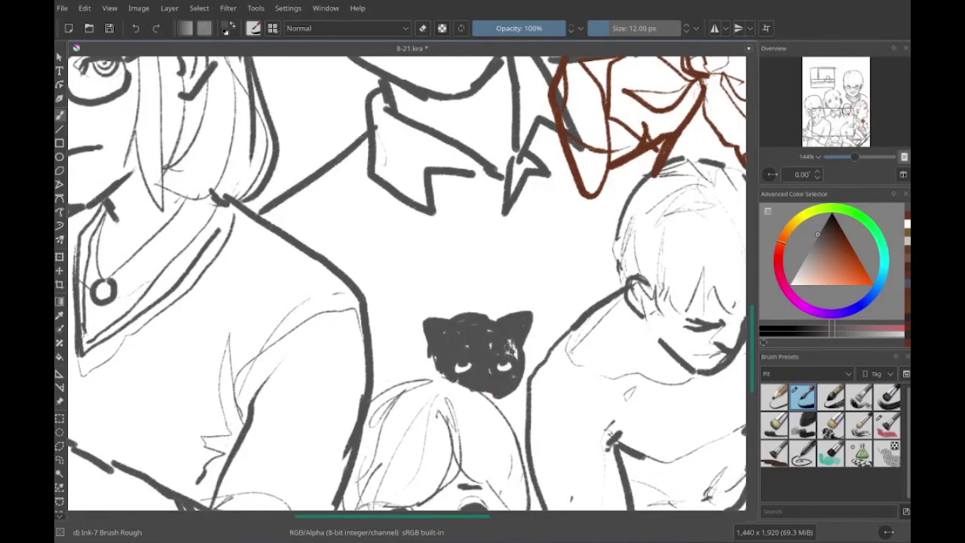
{"action": "left_click_drag", "start_coordinate": [425, 319], "coordinate": [456, 321]}
{"action": "left_click_drag", "start_coordinate": [456, 320], "coordinate": [413, 335]}
{"action": "left_click_drag", "start_coordinate": [437, 294], "coordinate": [453, 242]}
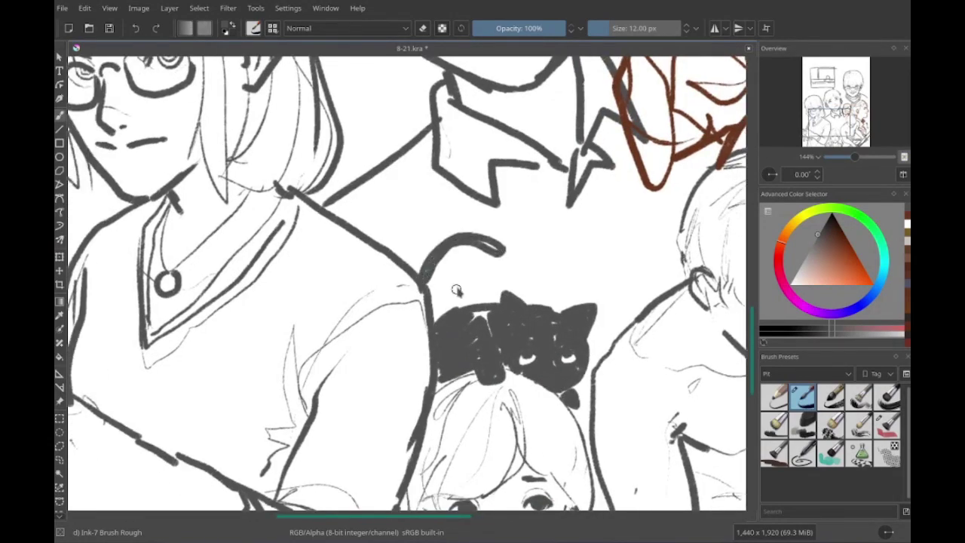
- Add a star on the girl's cheek, dark shading under the chin and hair, and a shirt collar with tie
{"action": "mouse_move", "coordinate": [482, 497]}
{"action": "left_mouse_down"}
{"action": "mouse_move", "coordinate": [417, 261]}
{"action": "mouse_move", "coordinate": [459, 299]}
{"action": "left_mouse_up"}
{"action": "mouse_move", "coordinate": [468, 415]}
{"action": "left_mouse_down"}
{"action": "mouse_move", "coordinate": [471, 452]}
{"action": "mouse_move", "coordinate": [368, 465]}
{"action": "mouse_move", "coordinate": [392, 301]}
{"action": "mouse_move", "coordinate": [417, 464]}
{"action": "mouse_move", "coordinate": [418, 411]}
{"action": "mouse_move", "coordinate": [426, 411]}
{"action": "mouse_move", "coordinate": [392, 398]}
{"action": "mouse_move", "coordinate": [433, 371]}
{"action": "mouse_move", "coordinate": [423, 400]}
{"action": "mouse_move", "coordinate": [528, 528]}
{"action": "mouse_move", "coordinate": [475, 498]}
{"action": "mouse_move", "coordinate": [497, 335]}
{"action": "mouse_move", "coordinate": [485, 323]}
{"action": "mouse_move", "coordinate": [550, 441]}
{"action": "mouse_move", "coordinate": [520, 377]}
{"action": "left_mouse_up"}
{"action": "mouse_move", "coordinate": [413, 456]}
{"action": "left_mouse_down"}
{"action": "mouse_move", "coordinate": [378, 398]}
{"action": "mouse_move", "coordinate": [433, 451]}
{"action": "mouse_move", "coordinate": [268, 448]}
{"action": "mouse_move", "coordinate": [268, 387]}
{"action": "mouse_move", "coordinate": [300, 398]}
{"action": "mouse_move", "coordinate": [317, 302]}
{"action": "mouse_move", "coordinate": [444, 456]}
{"action": "mouse_move", "coordinate": [323, 486]}
{"action": "left_mouse_up"}
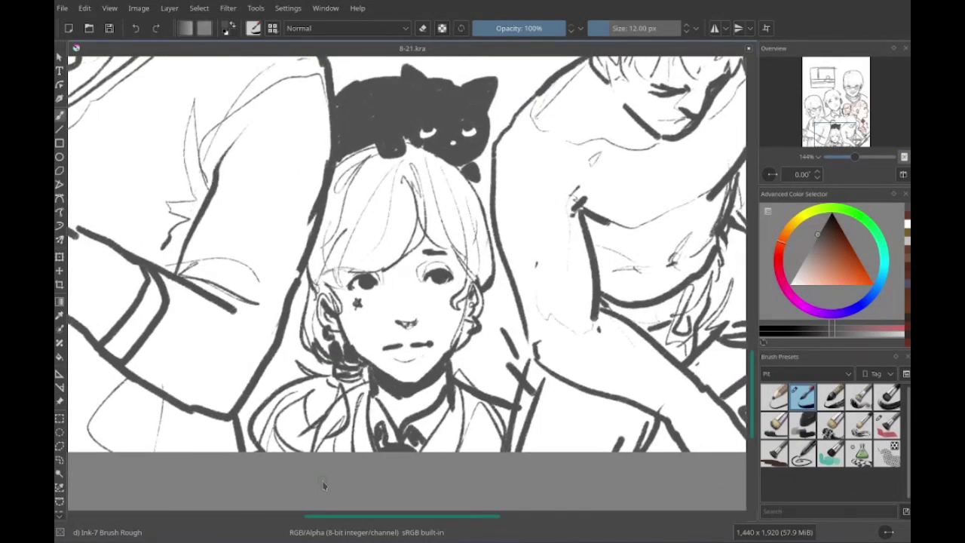
- Refine the girl's side hair strands, neck and collar lines with darker strokes, and save the file
{"action": "left_click_drag", "start_coordinate": [323, 485], "coordinate": [400, 527]}
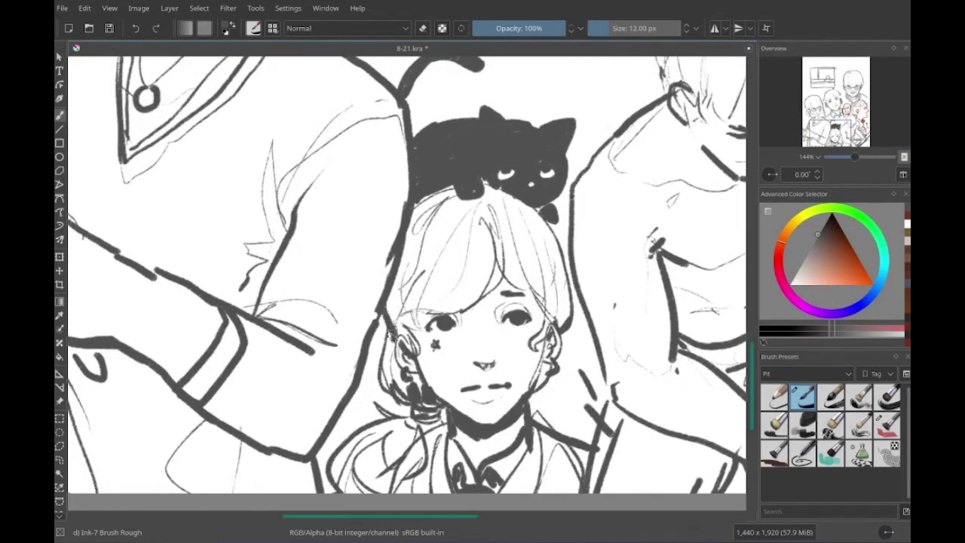
{"action": "mouse_move", "coordinate": [341, 419]}
{"action": "left_mouse_down"}
{"action": "mouse_move", "coordinate": [318, 405]}
{"action": "mouse_move", "coordinate": [356, 466]}
{"action": "mouse_move", "coordinate": [453, 401]}
{"action": "left_mouse_up"}
{"action": "left_click_drag", "start_coordinate": [359, 387], "coordinate": [497, 374]}
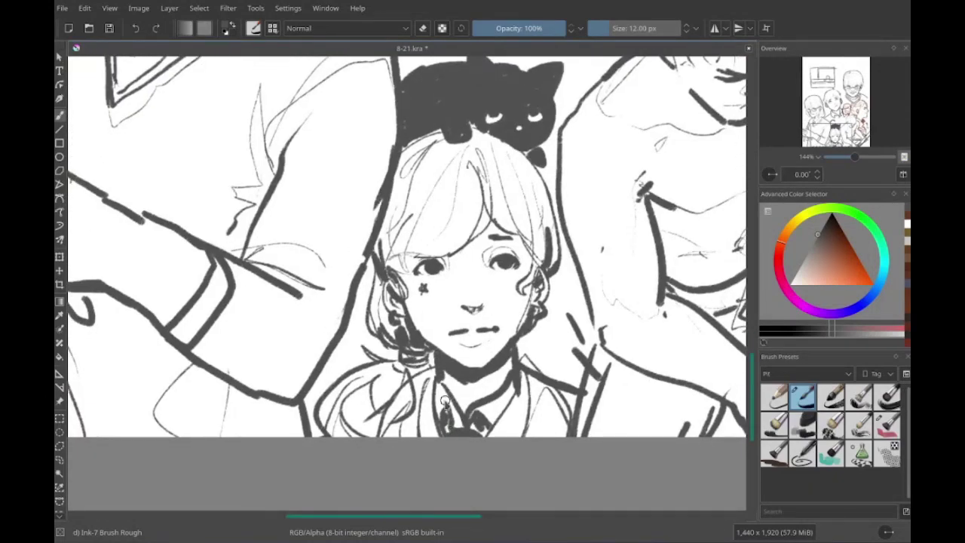
{"action": "left_click_drag", "start_coordinate": [401, 335], "coordinate": [460, 394]}
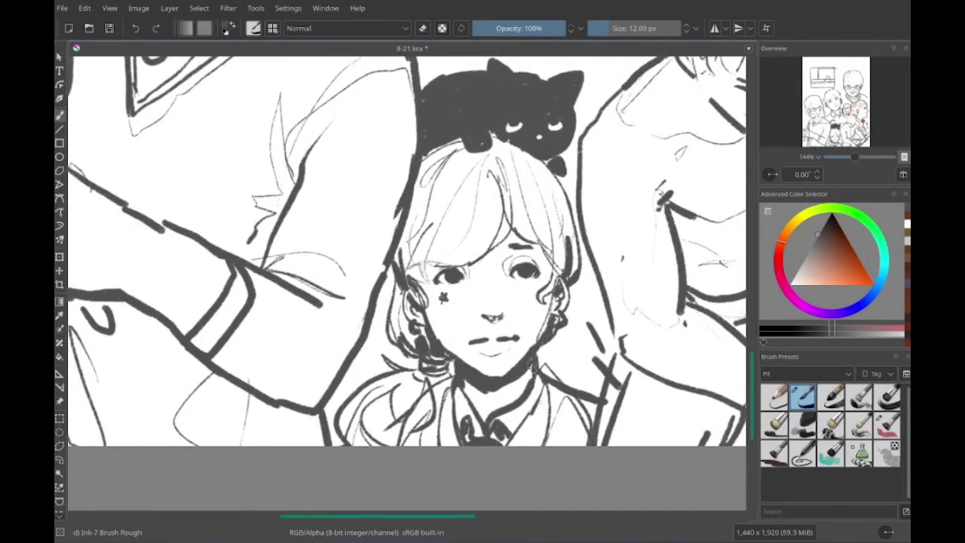
{"action": "mouse_move", "coordinate": [536, 388]}
{"action": "left_mouse_down"}
{"action": "mouse_move", "coordinate": [274, 330]}
{"action": "mouse_move", "coordinate": [314, 398]}
{"action": "mouse_move", "coordinate": [299, 384]}
{"action": "mouse_move", "coordinate": [308, 435]}
{"action": "mouse_move", "coordinate": [313, 324]}
{"action": "left_mouse_up"}
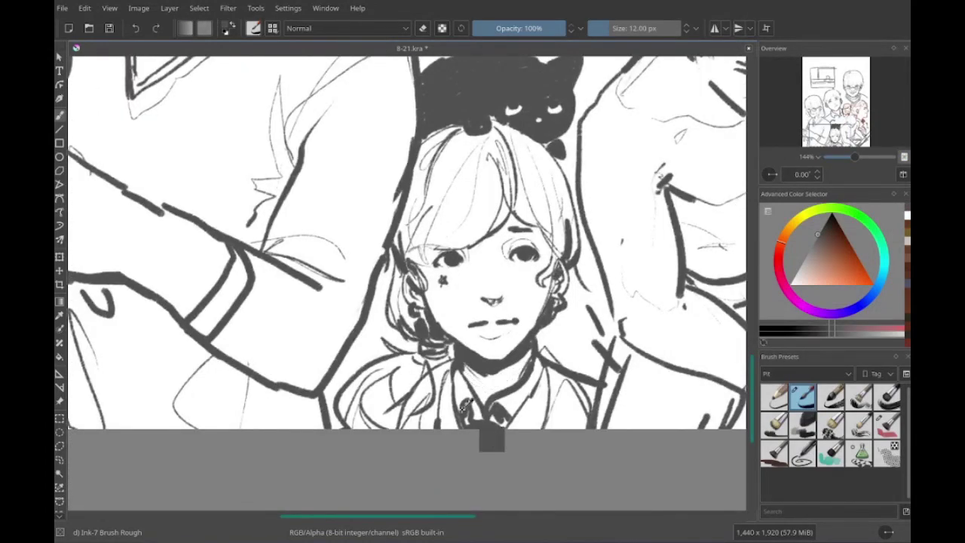
{"action": "key", "text": "ctrl+s"}
{"action": "scroll", "coordinate": [492, 438], "scroll_direction": "down", "scroll_amount": 4}
{"action": "mouse_move", "coordinate": [491, 217]}
{"action": "left_mouse_down"}
{"action": "mouse_move", "coordinate": [479, 245]}
{"action": "mouse_move", "coordinate": [479, 334]}
{"action": "left_mouse_up"}
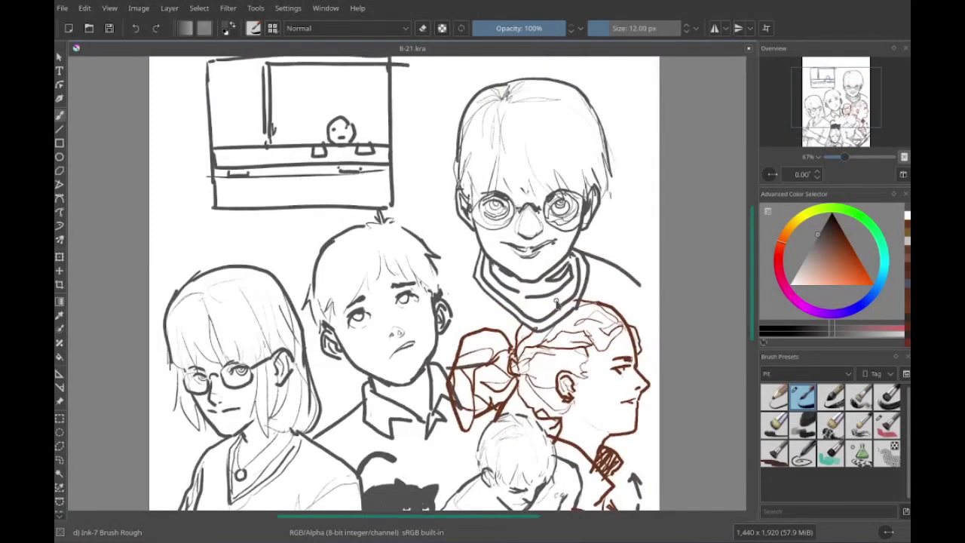